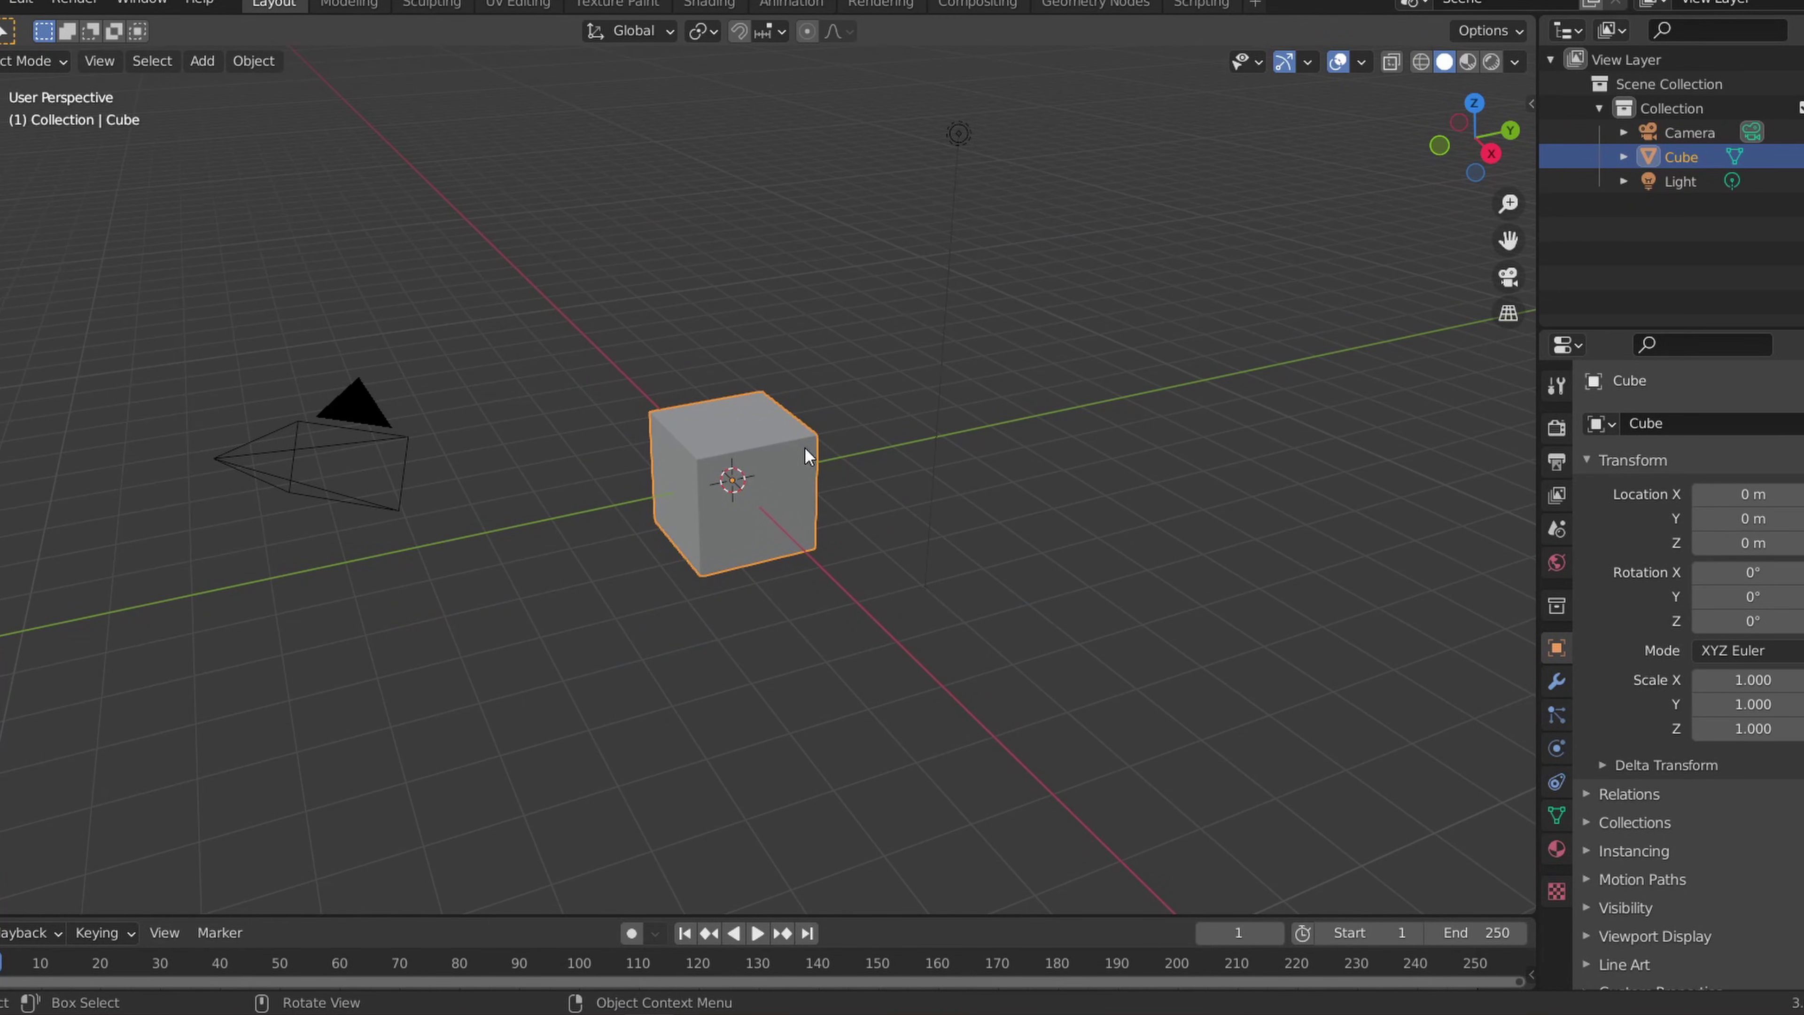
Step: Delete two opposite side faces of the default cube in face selection, leaving an open-ended tunnel
middle_drag(736, 595, 838, 566)
scroll(838, 565, up, 3)
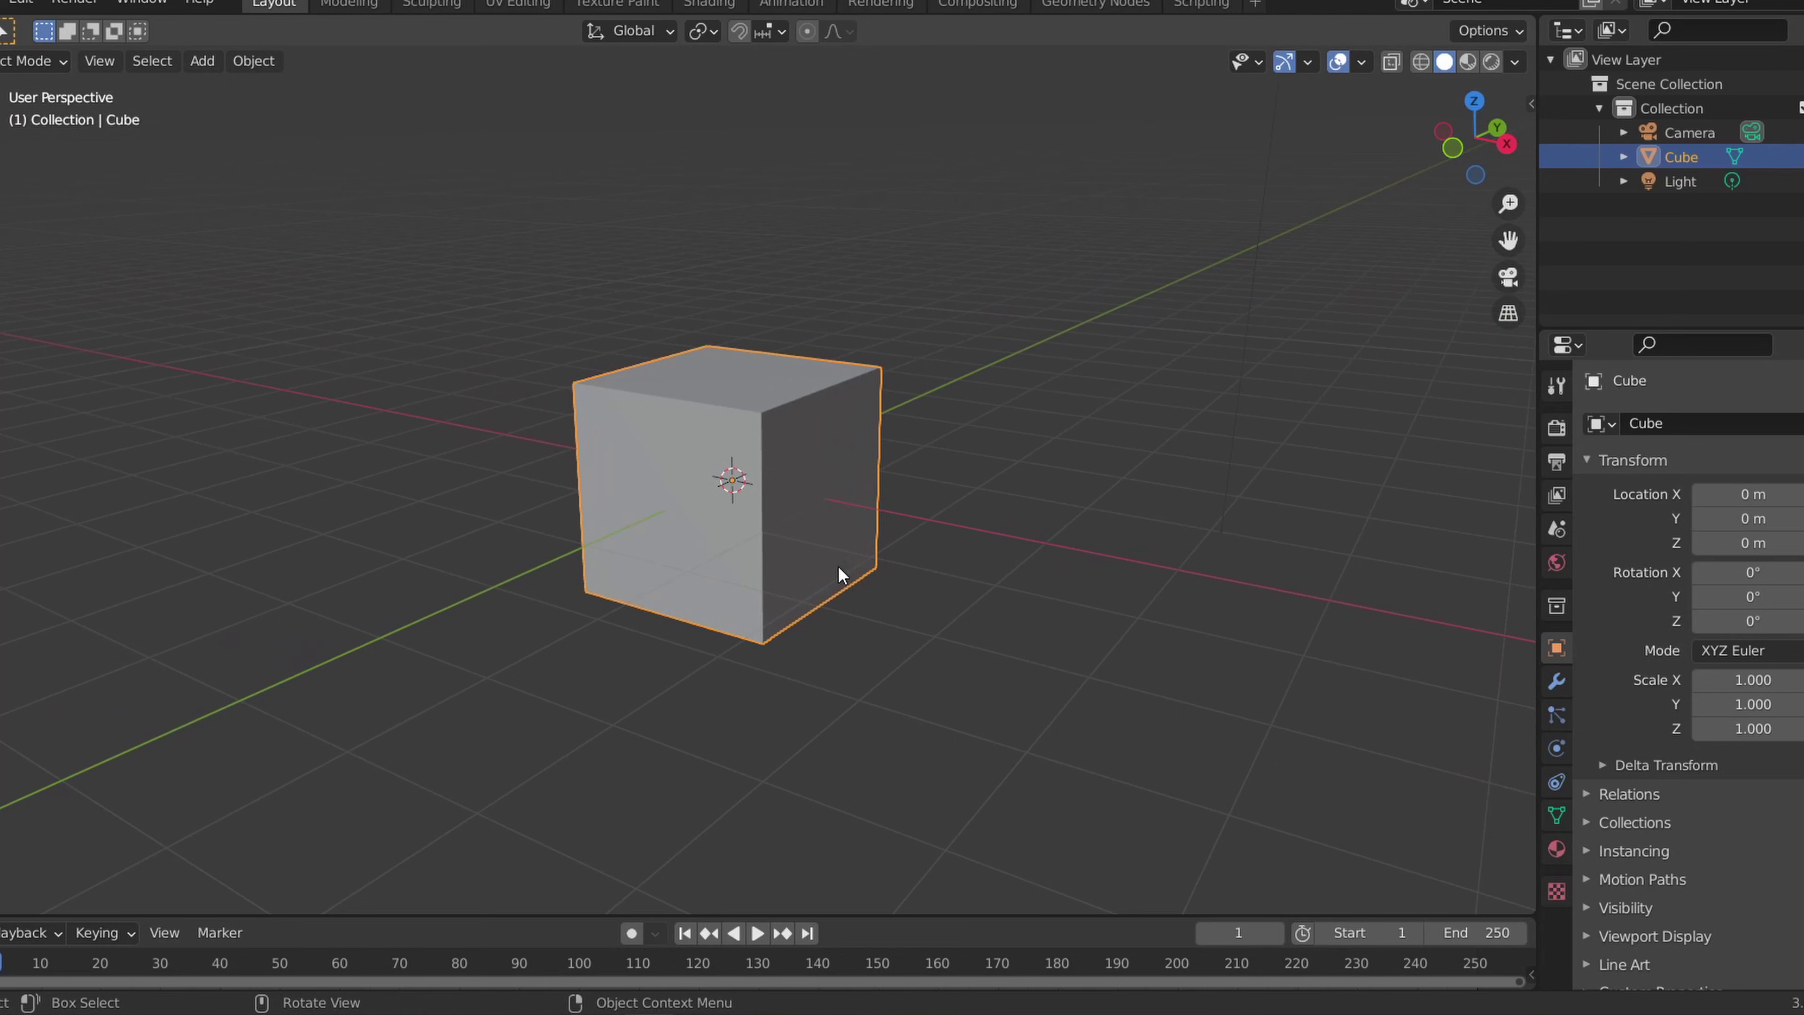
key(Tab)
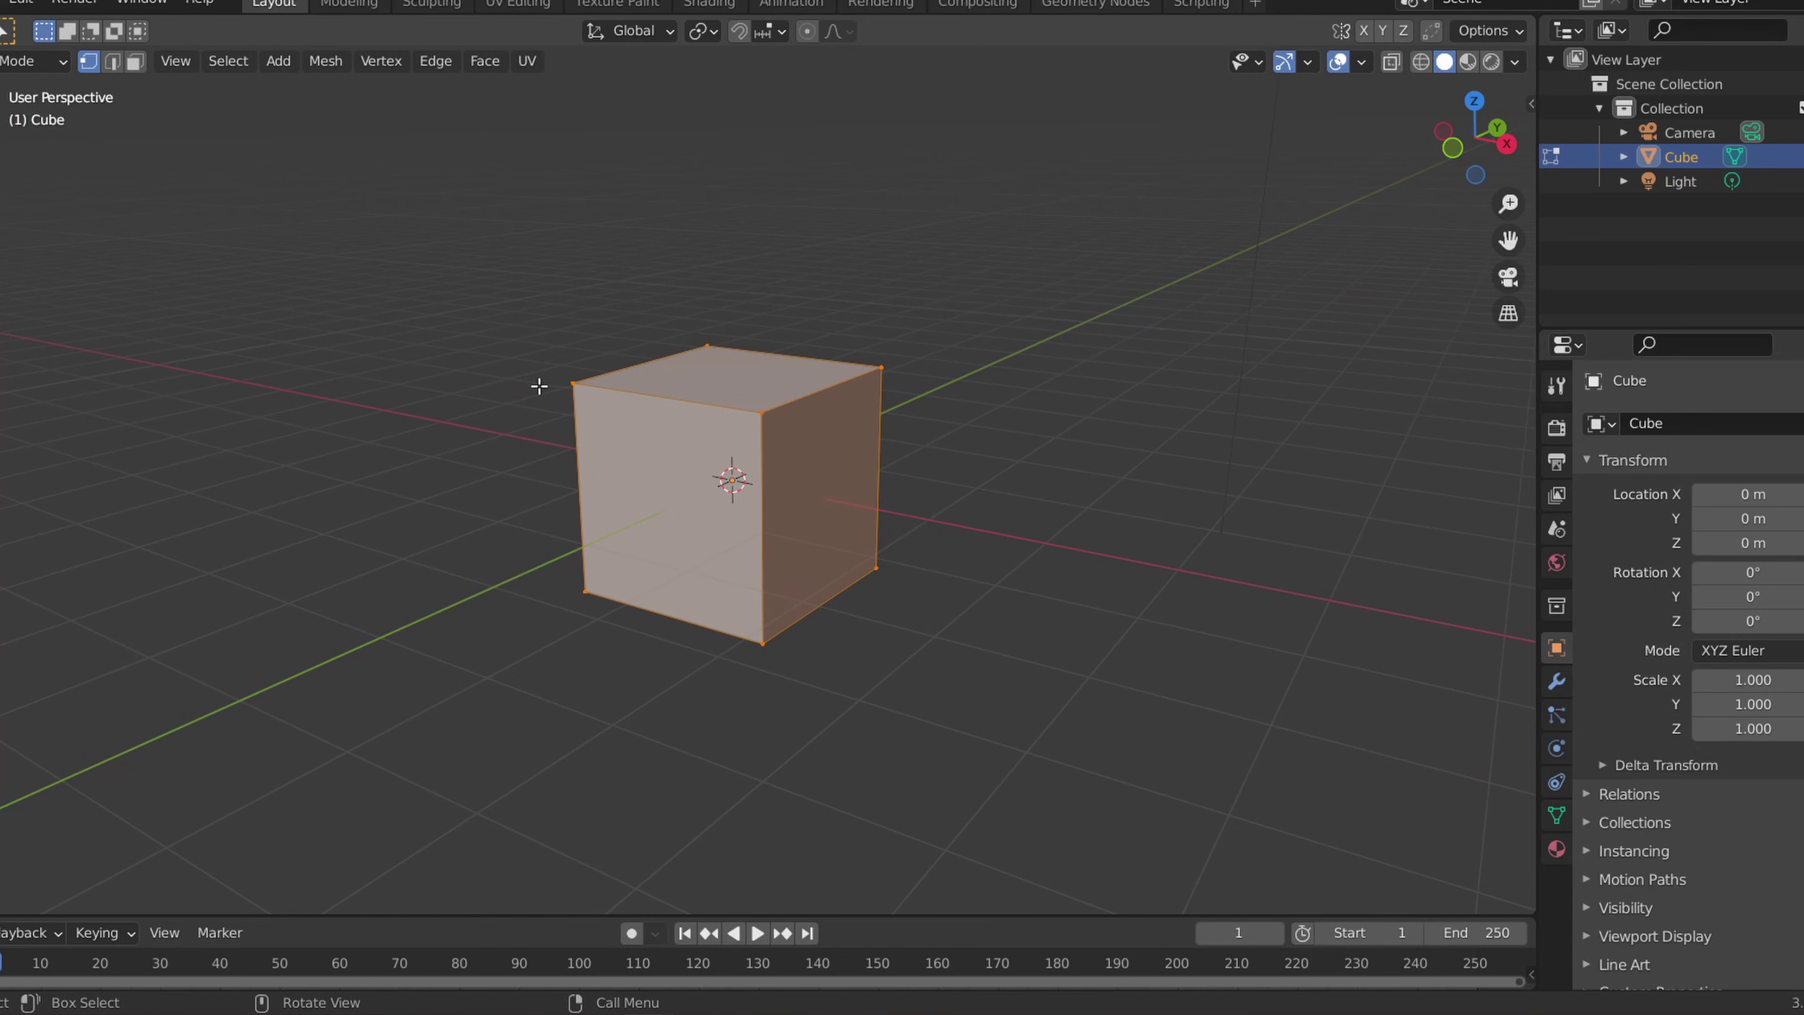
click(135, 63)
click(966, 546)
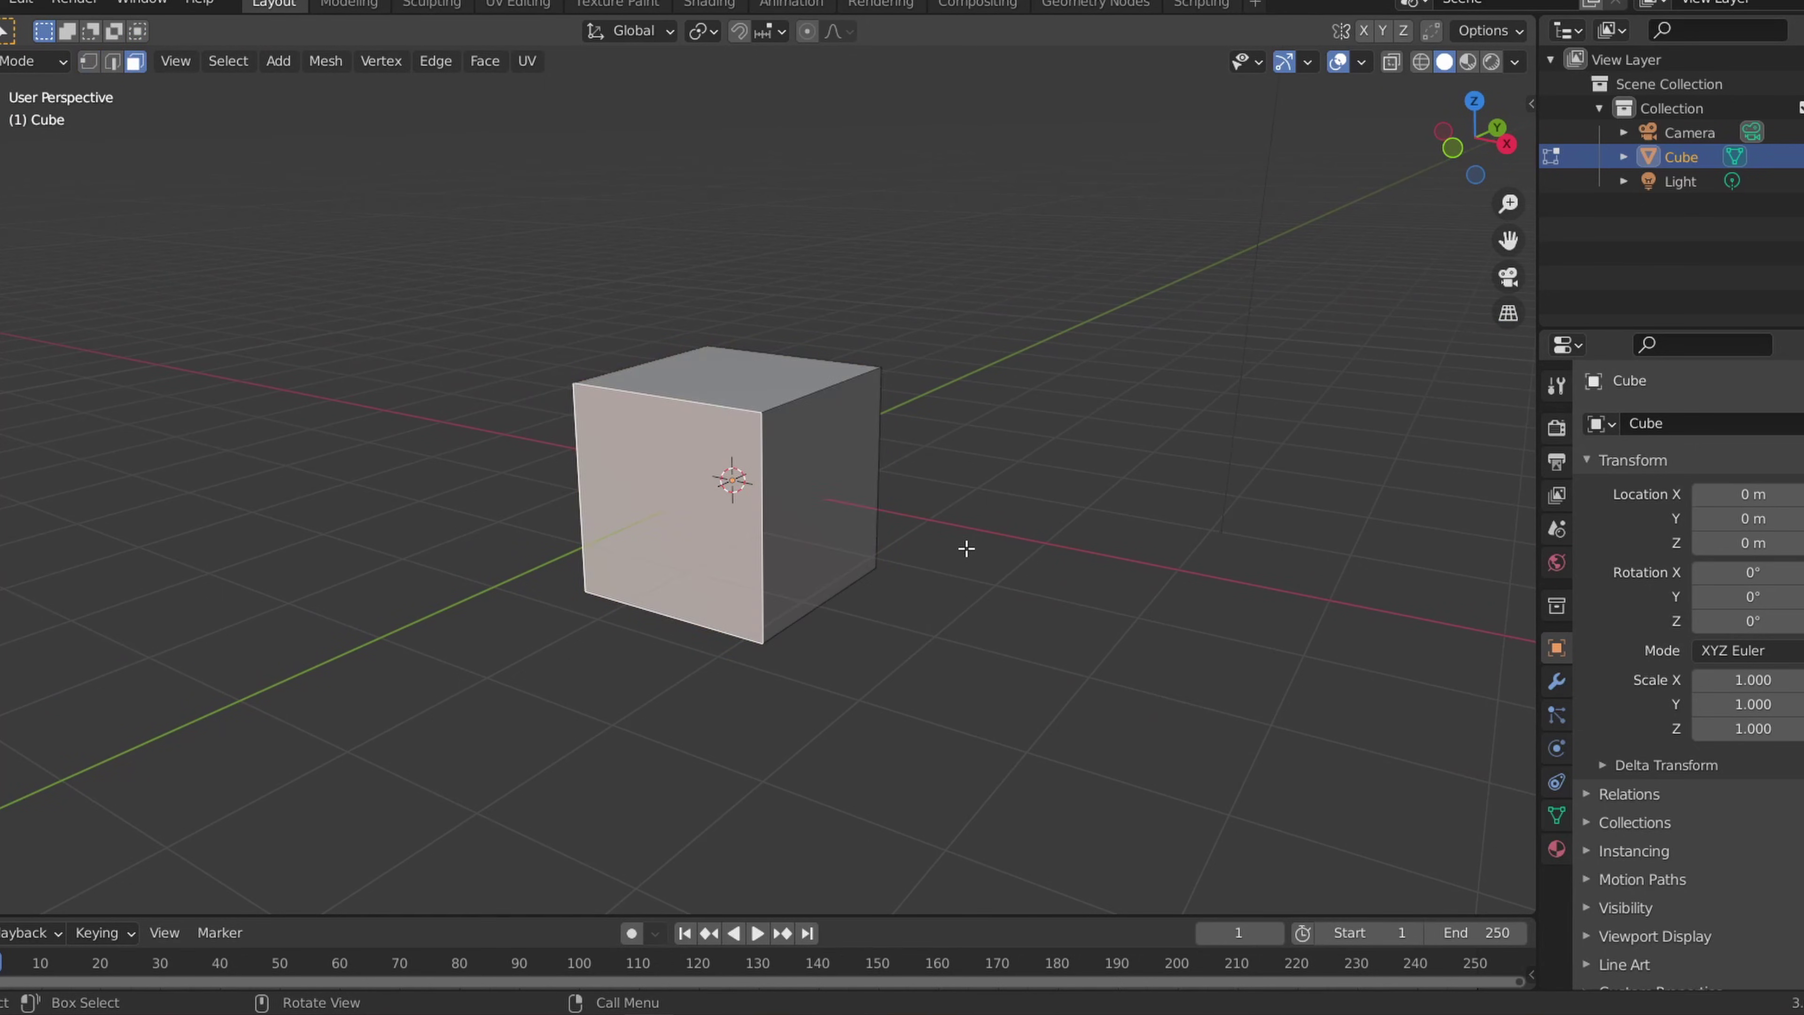
middle_drag(965, 545, 825, 536)
click(785, 536)
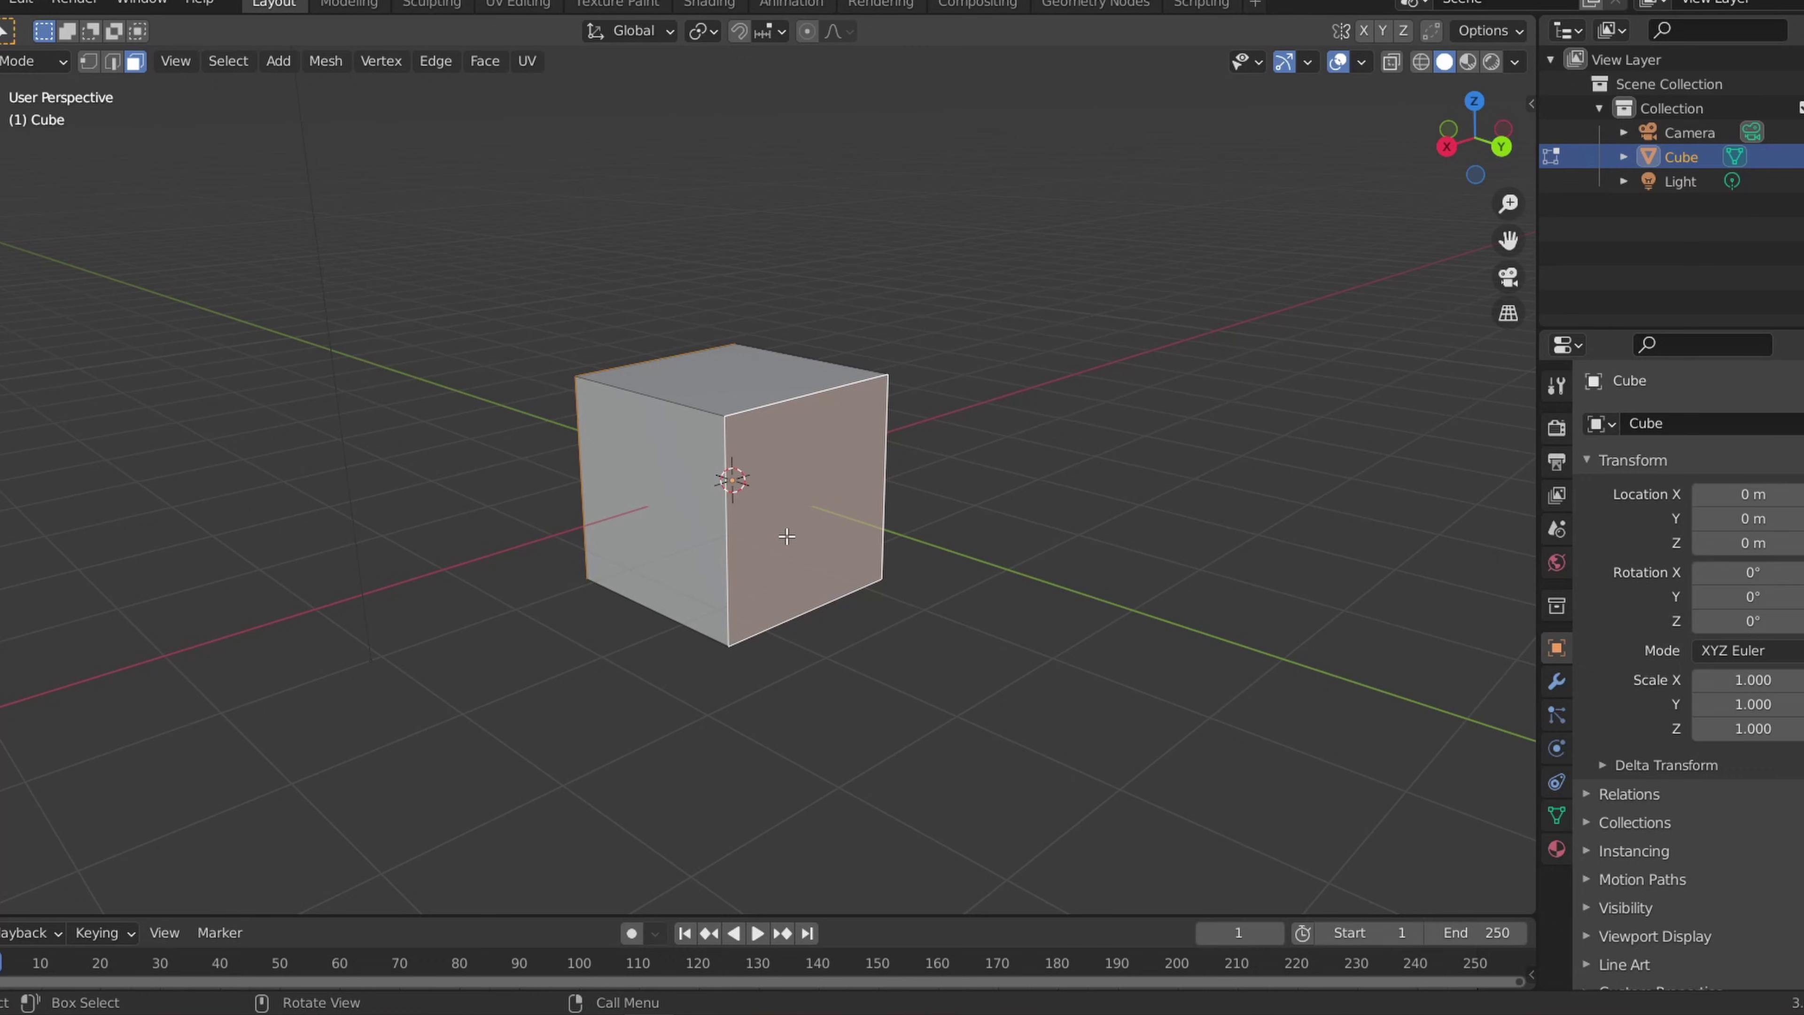
key(x)
click(781, 590)
mouse_move(782, 590)
middle_down()
mouse_move(491, 632)
mouse_move(758, 613)
middle_up()
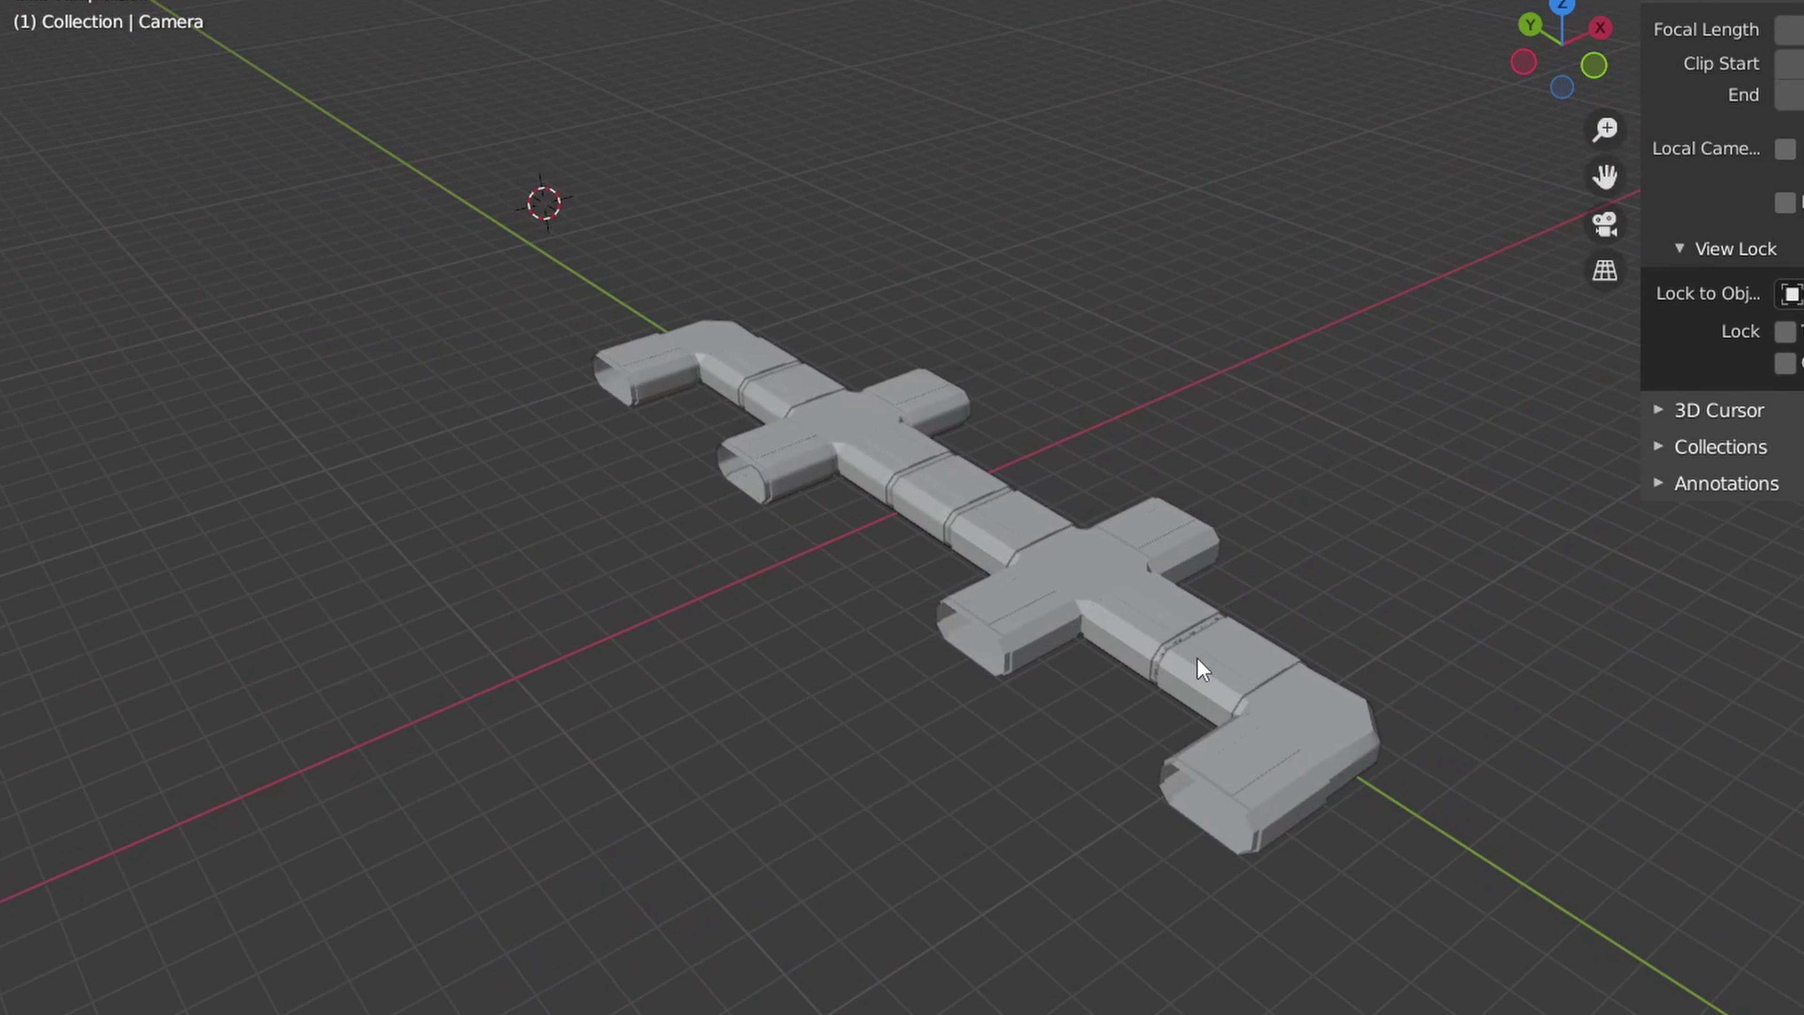
Step: Examine the finished modular corridor pieces and how the straight, cross and corner sections connect
click(1198, 659)
click(1129, 612)
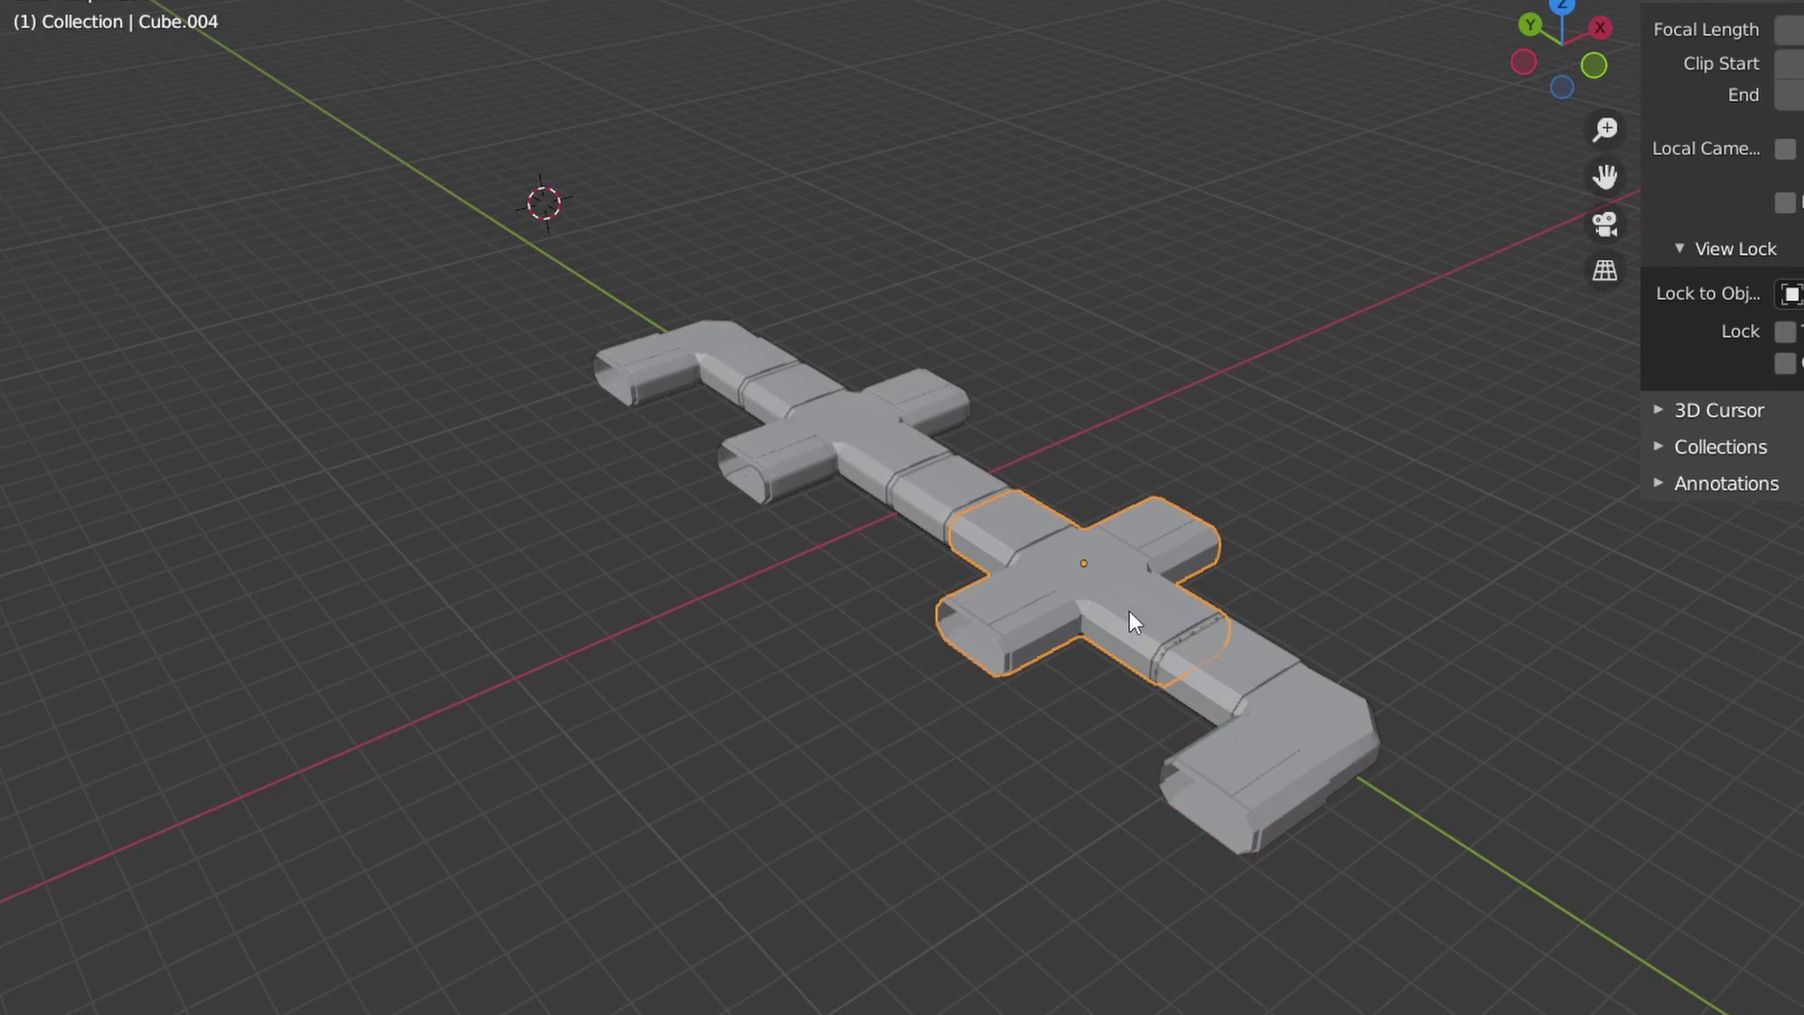
click(936, 480)
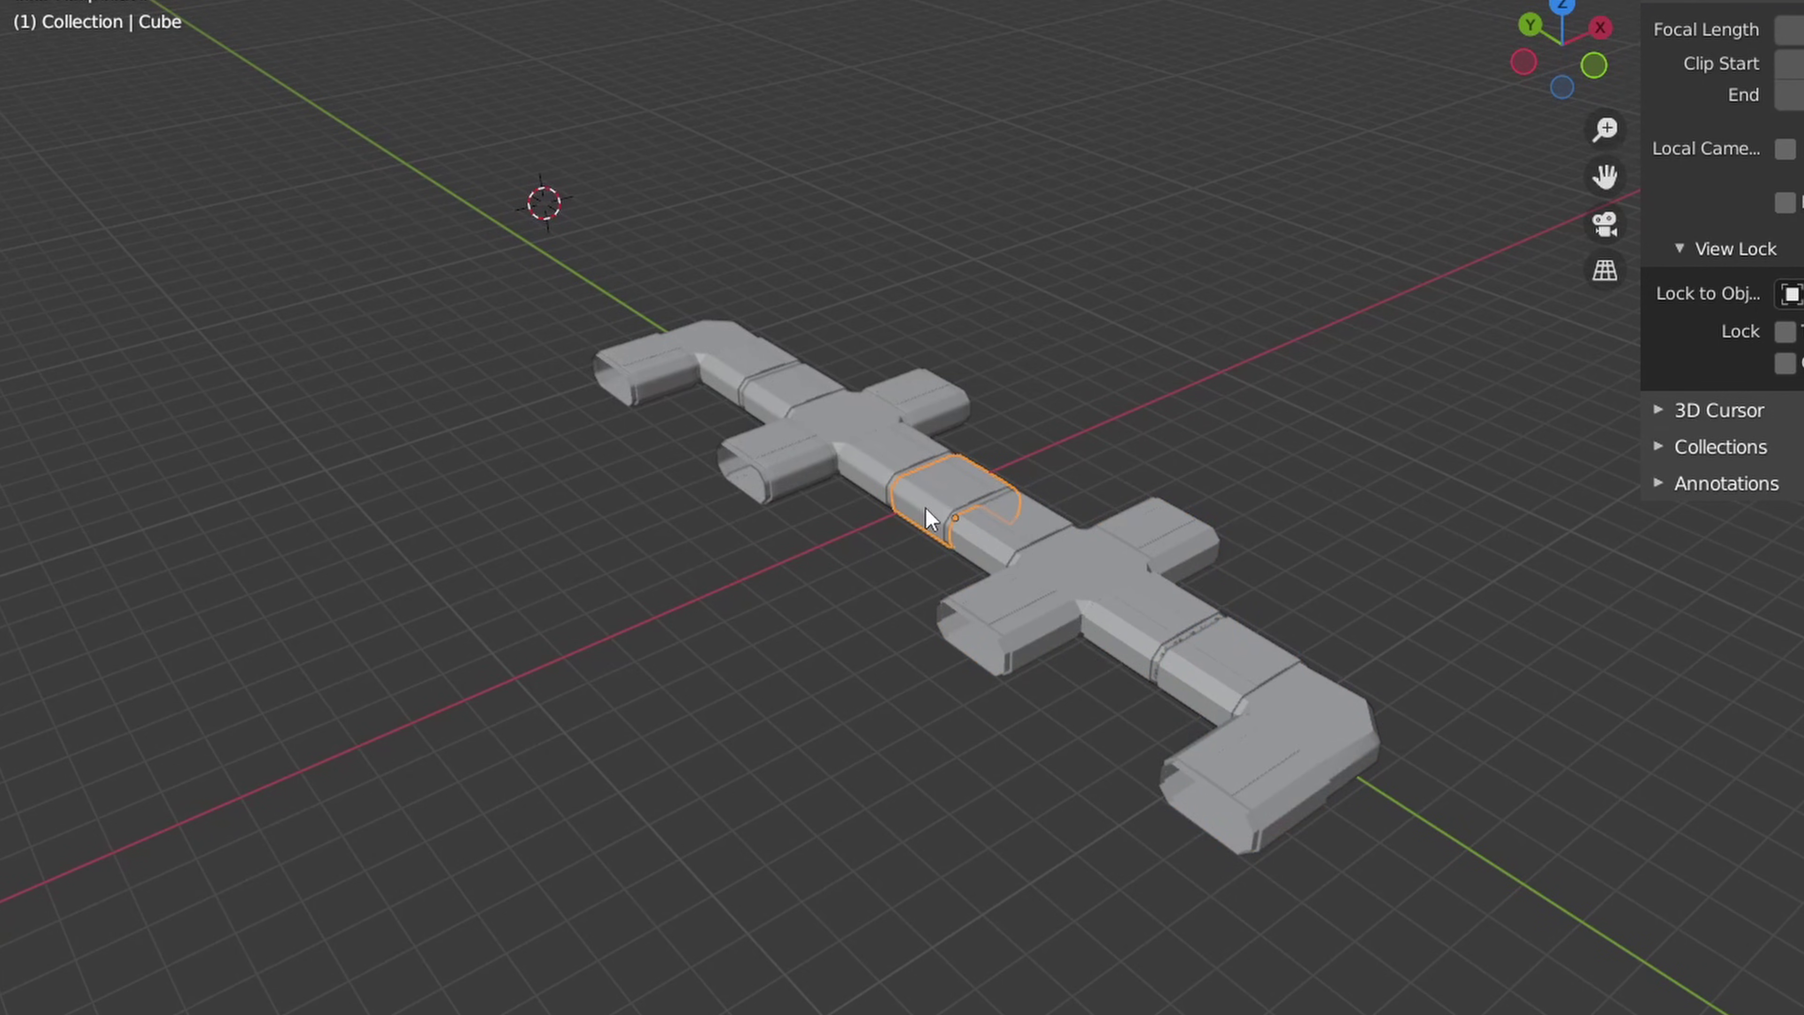
click(884, 460)
middle_drag(625, 544, 862, 562)
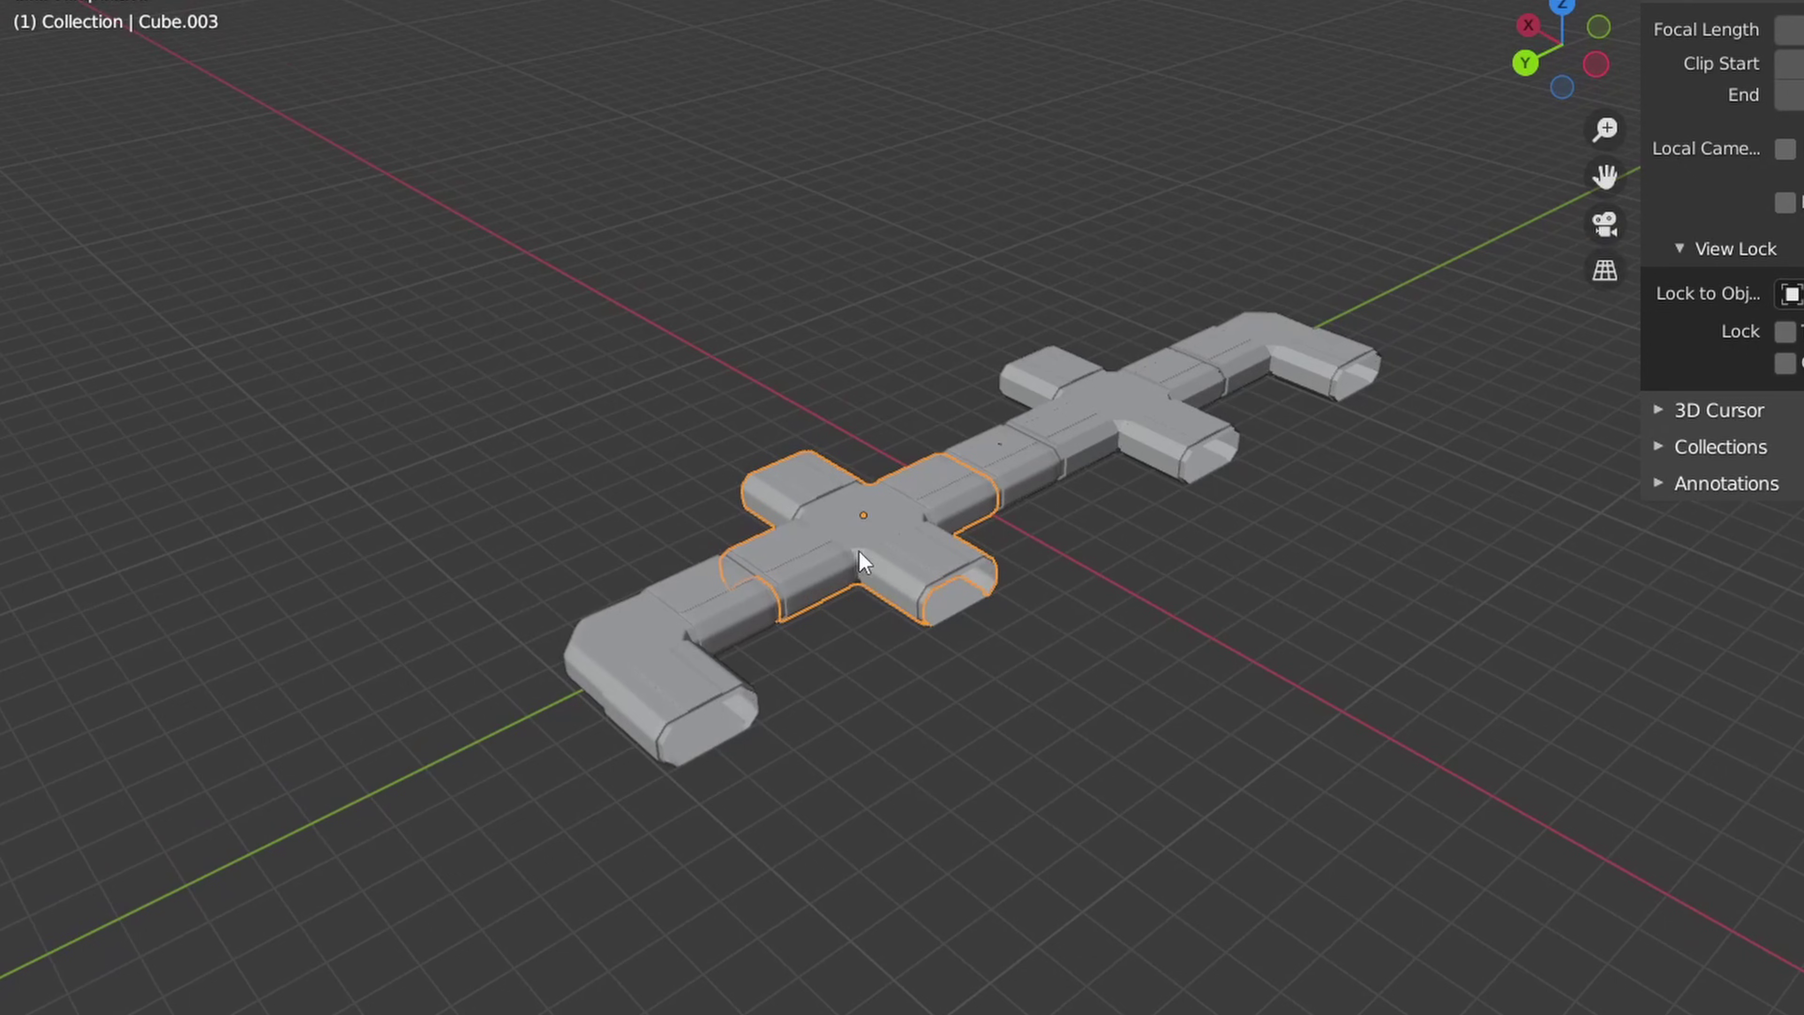
click(737, 613)
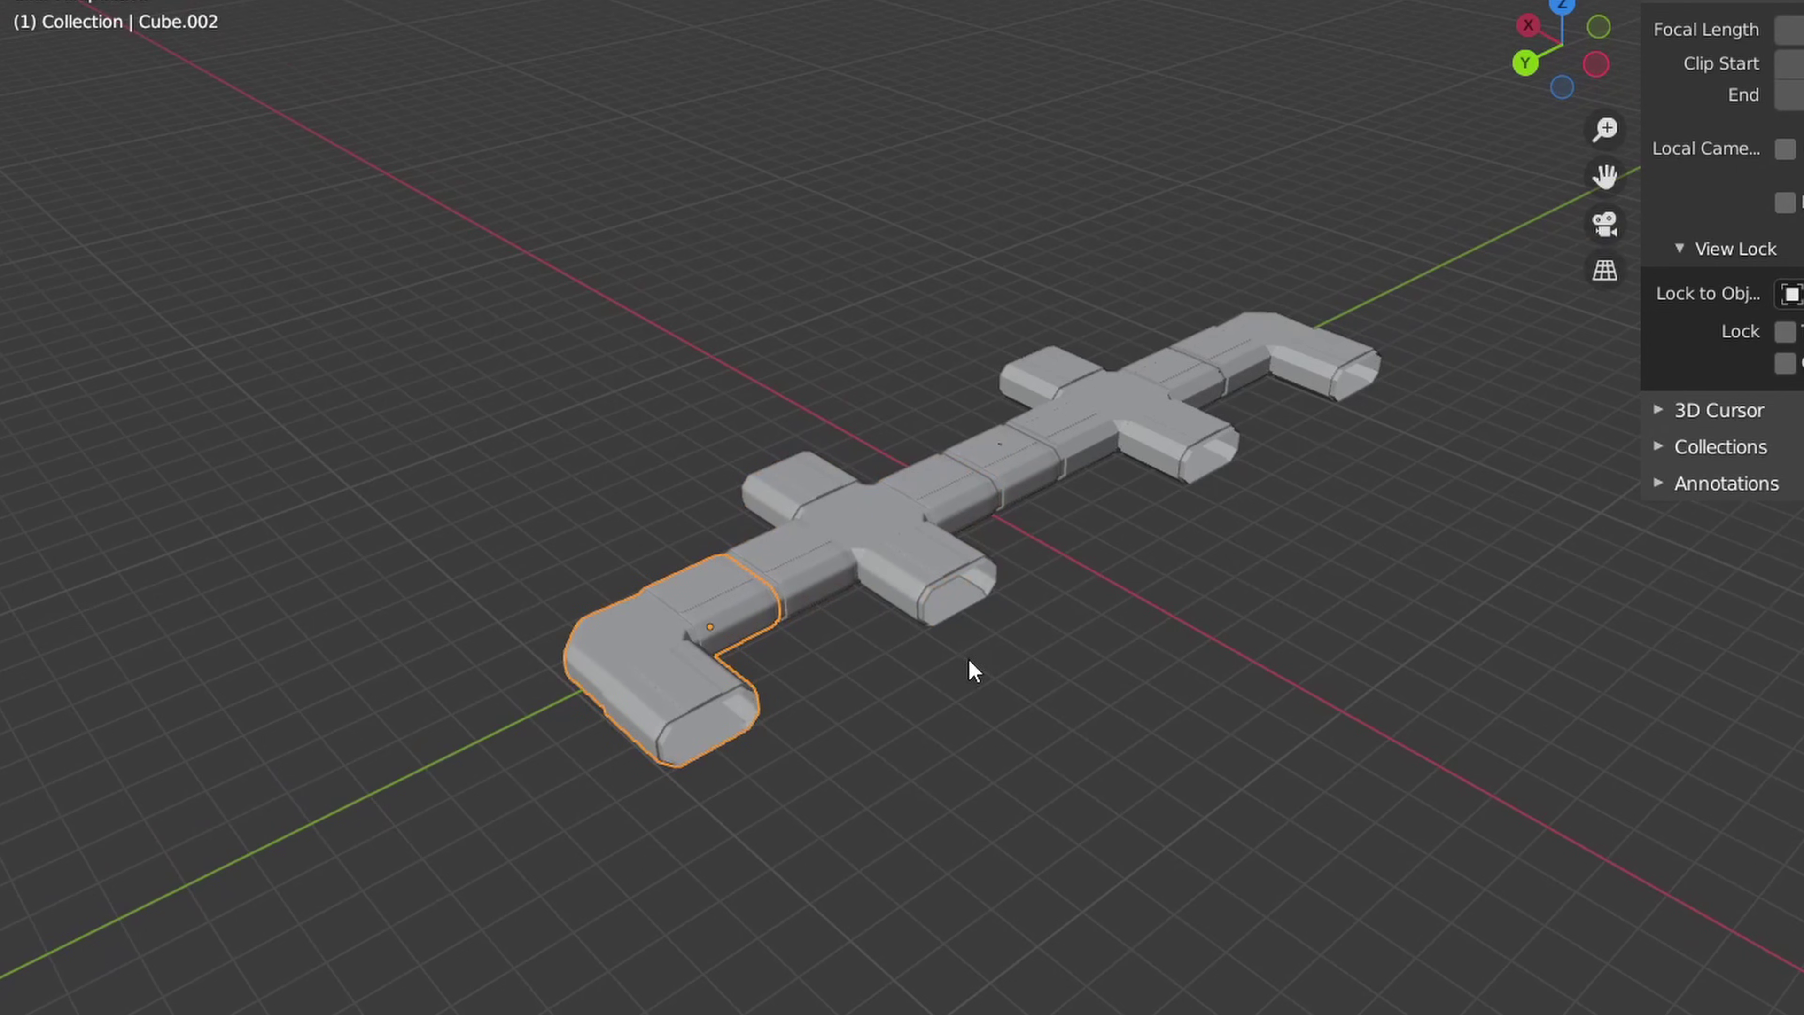
middle_drag(1077, 693, 1002, 483)
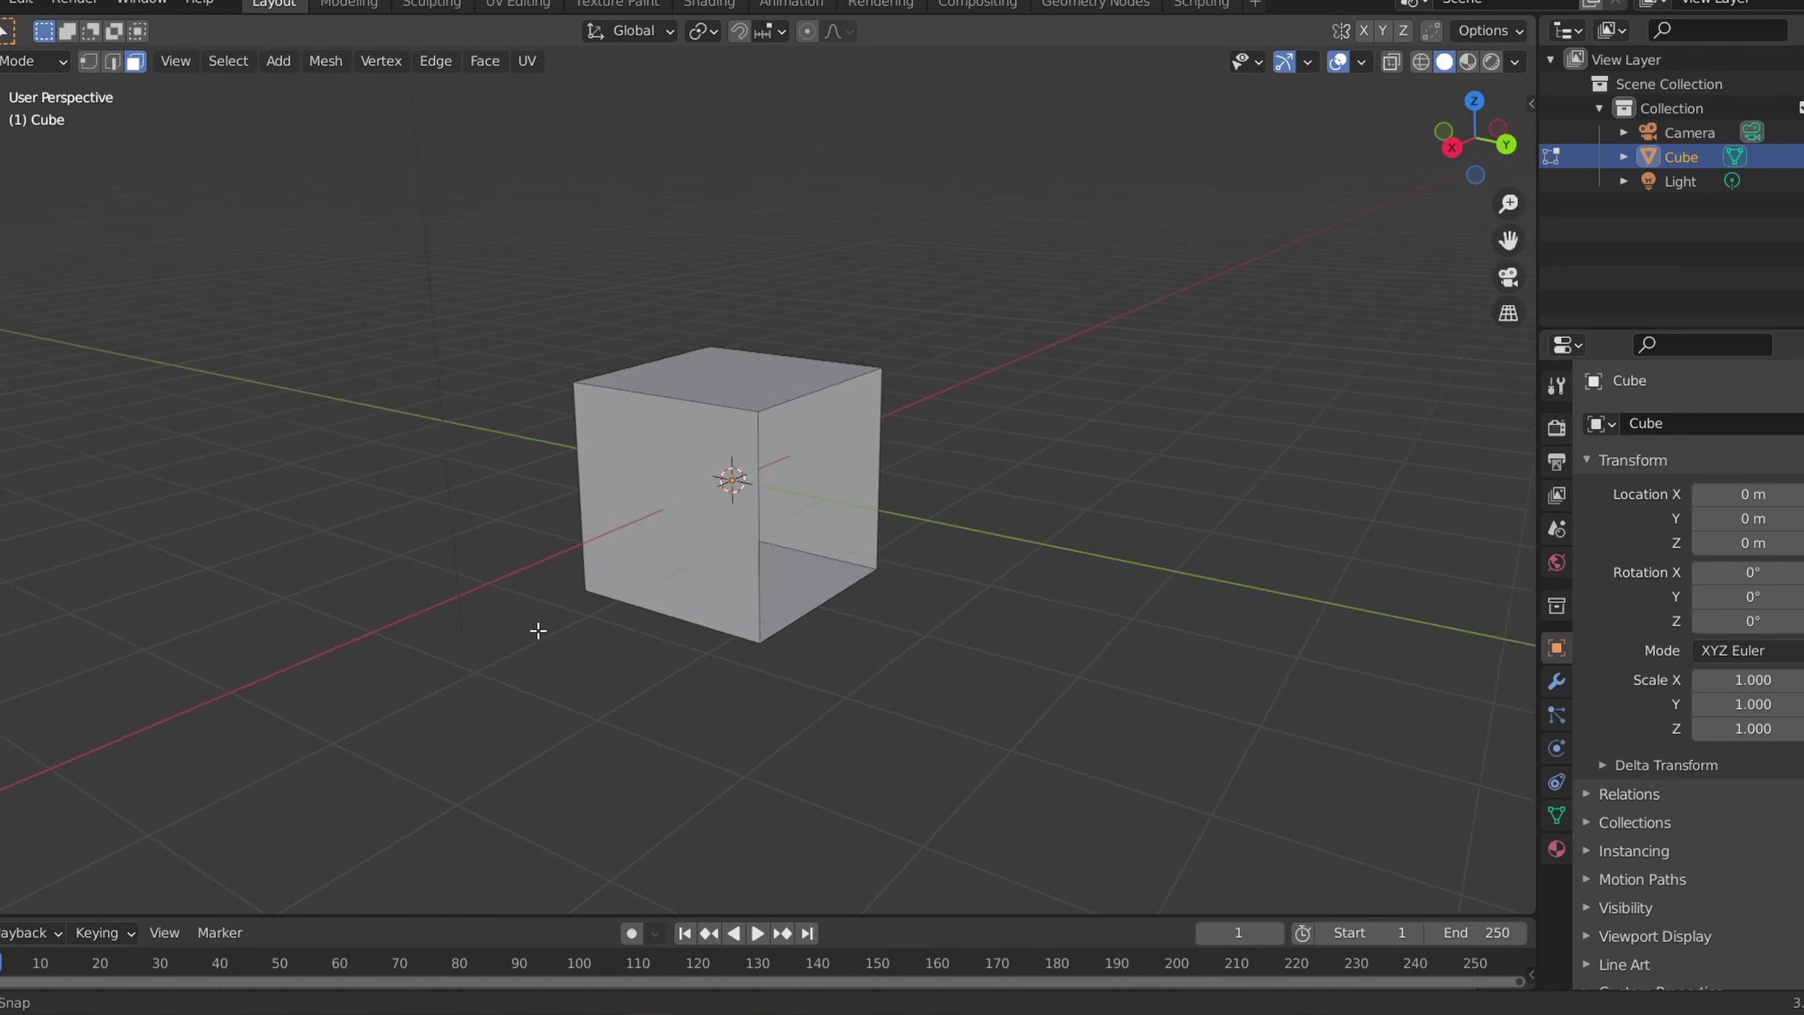
Step: Snap the 3D cursor to the cube's bottom face and set the object's origin to the 3D cursor
middle_drag(535, 629, 844, 606)
click(750, 581)
key(shift+s)
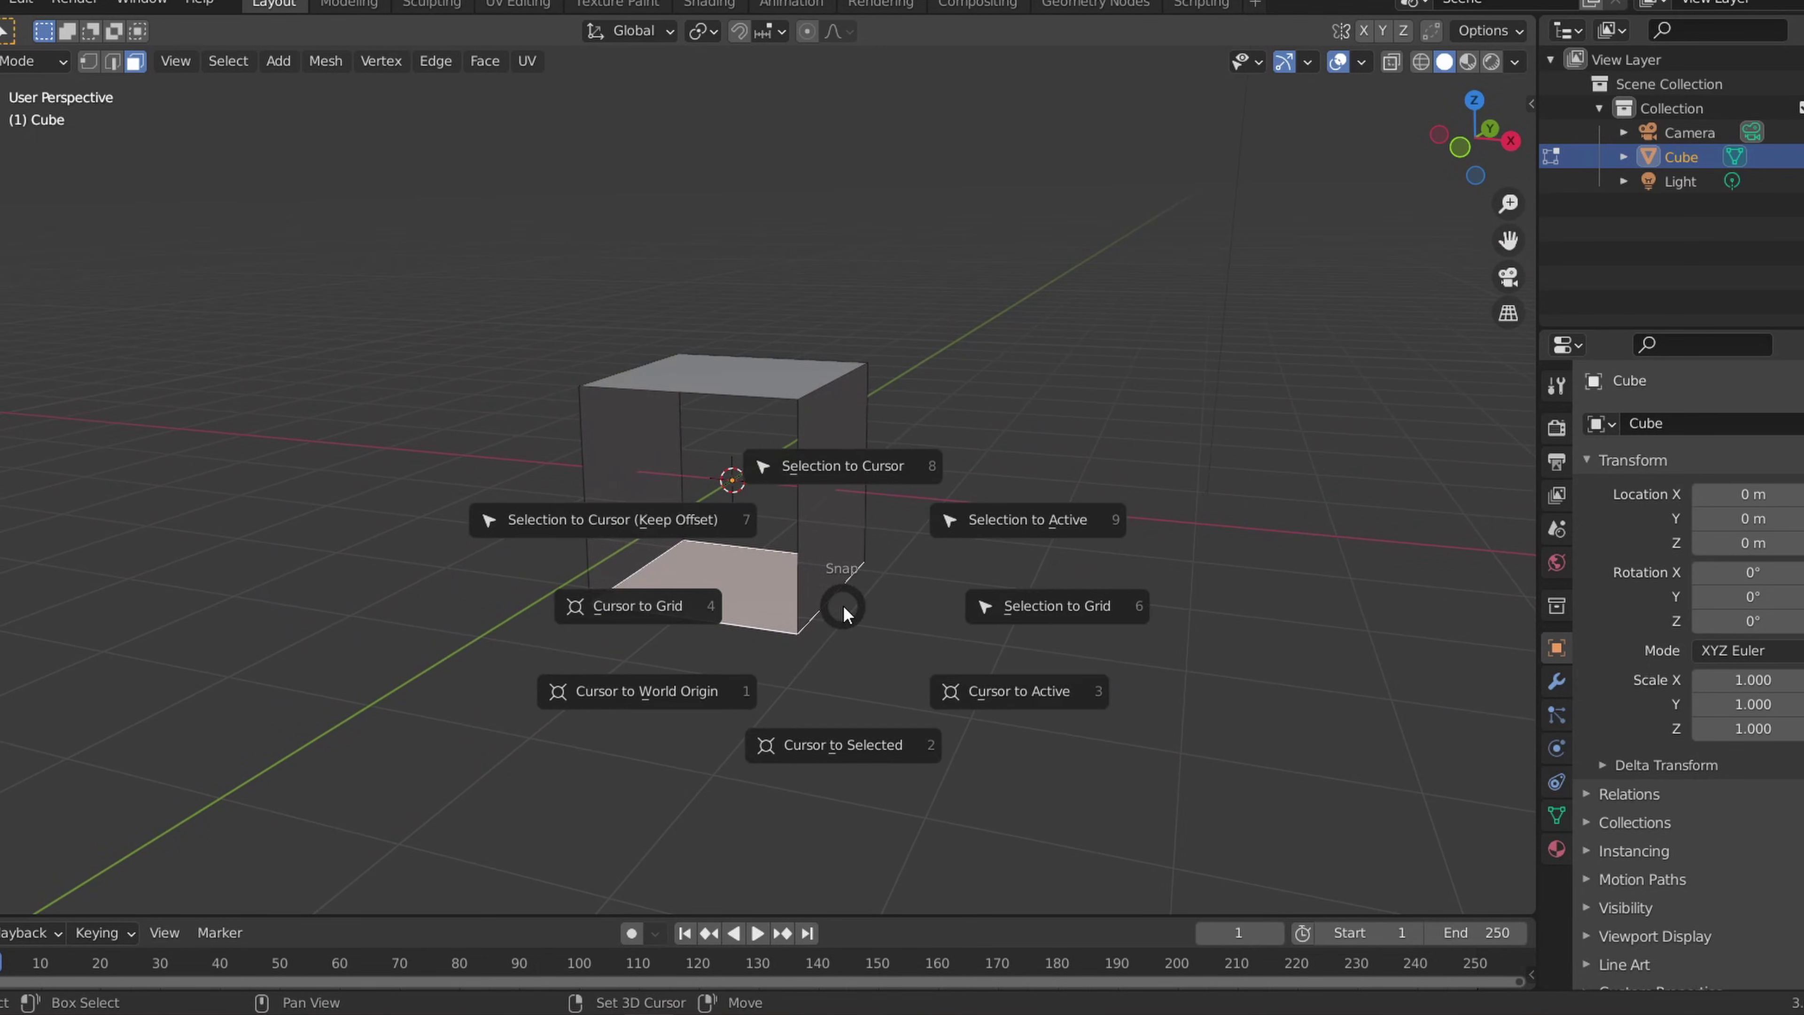
click(842, 740)
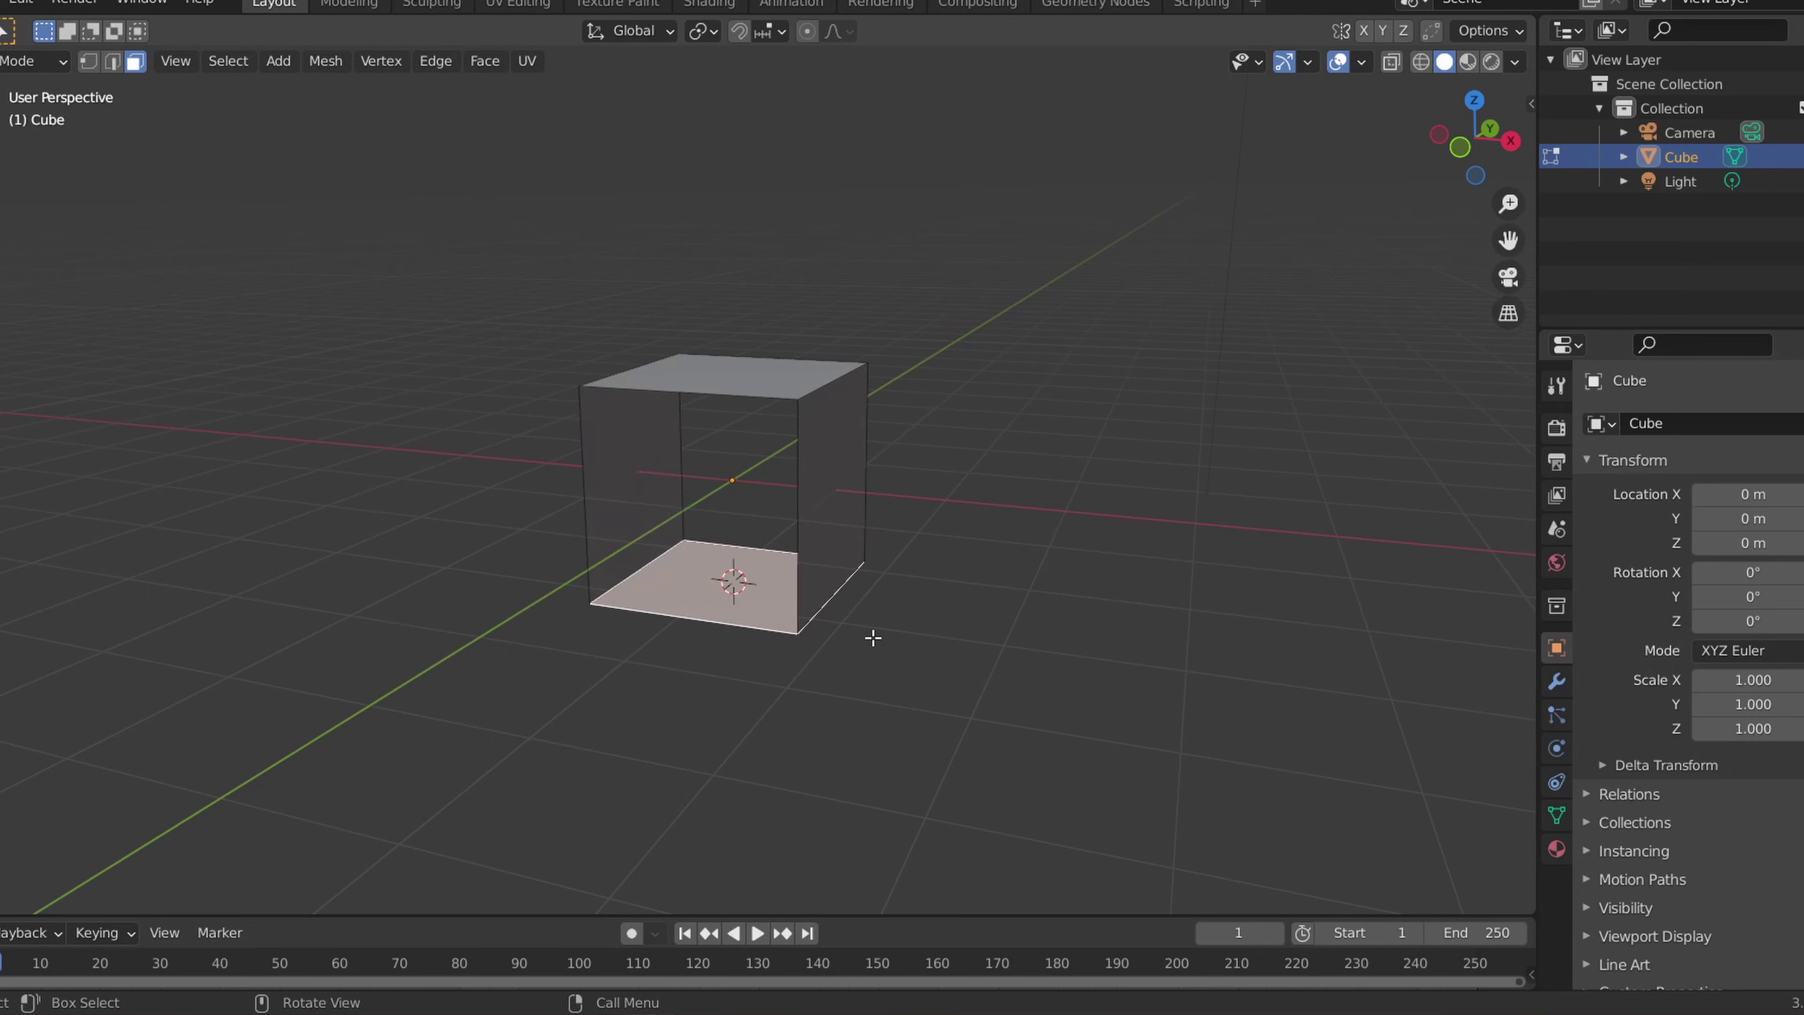
key(Tab)
right_click(929, 550)
mouse_move(922, 628)
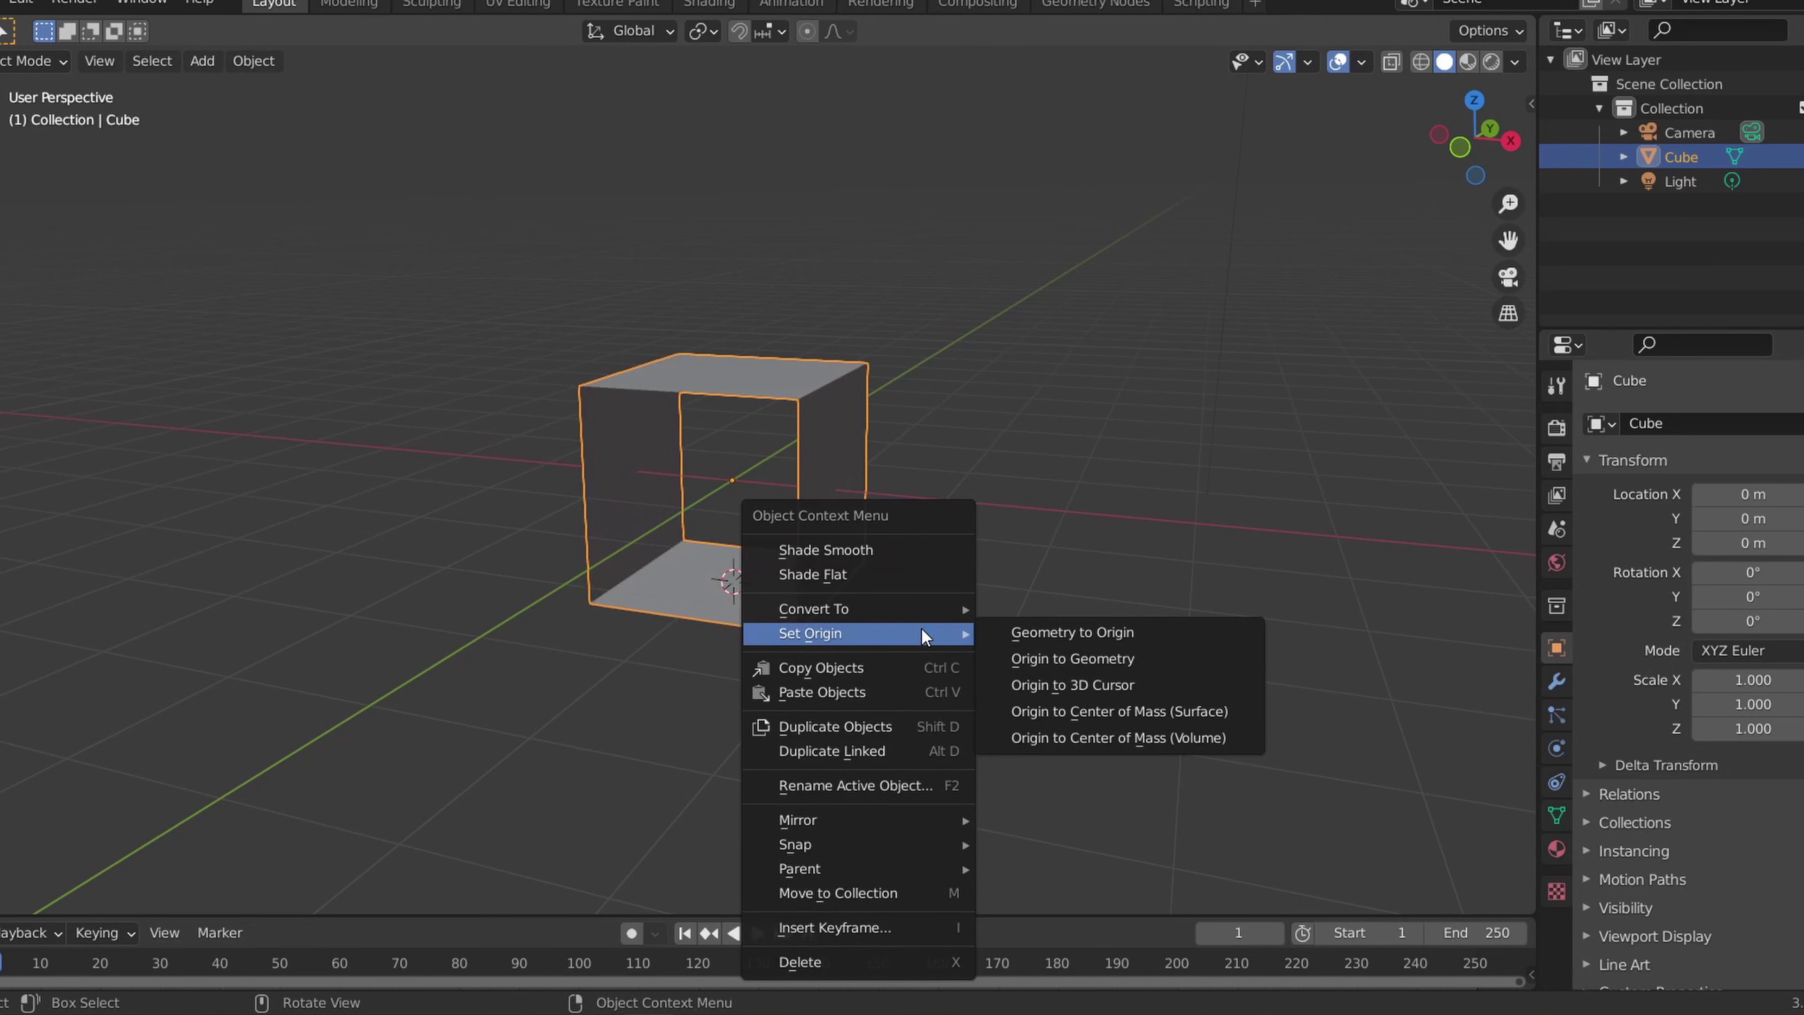
click(1026, 677)
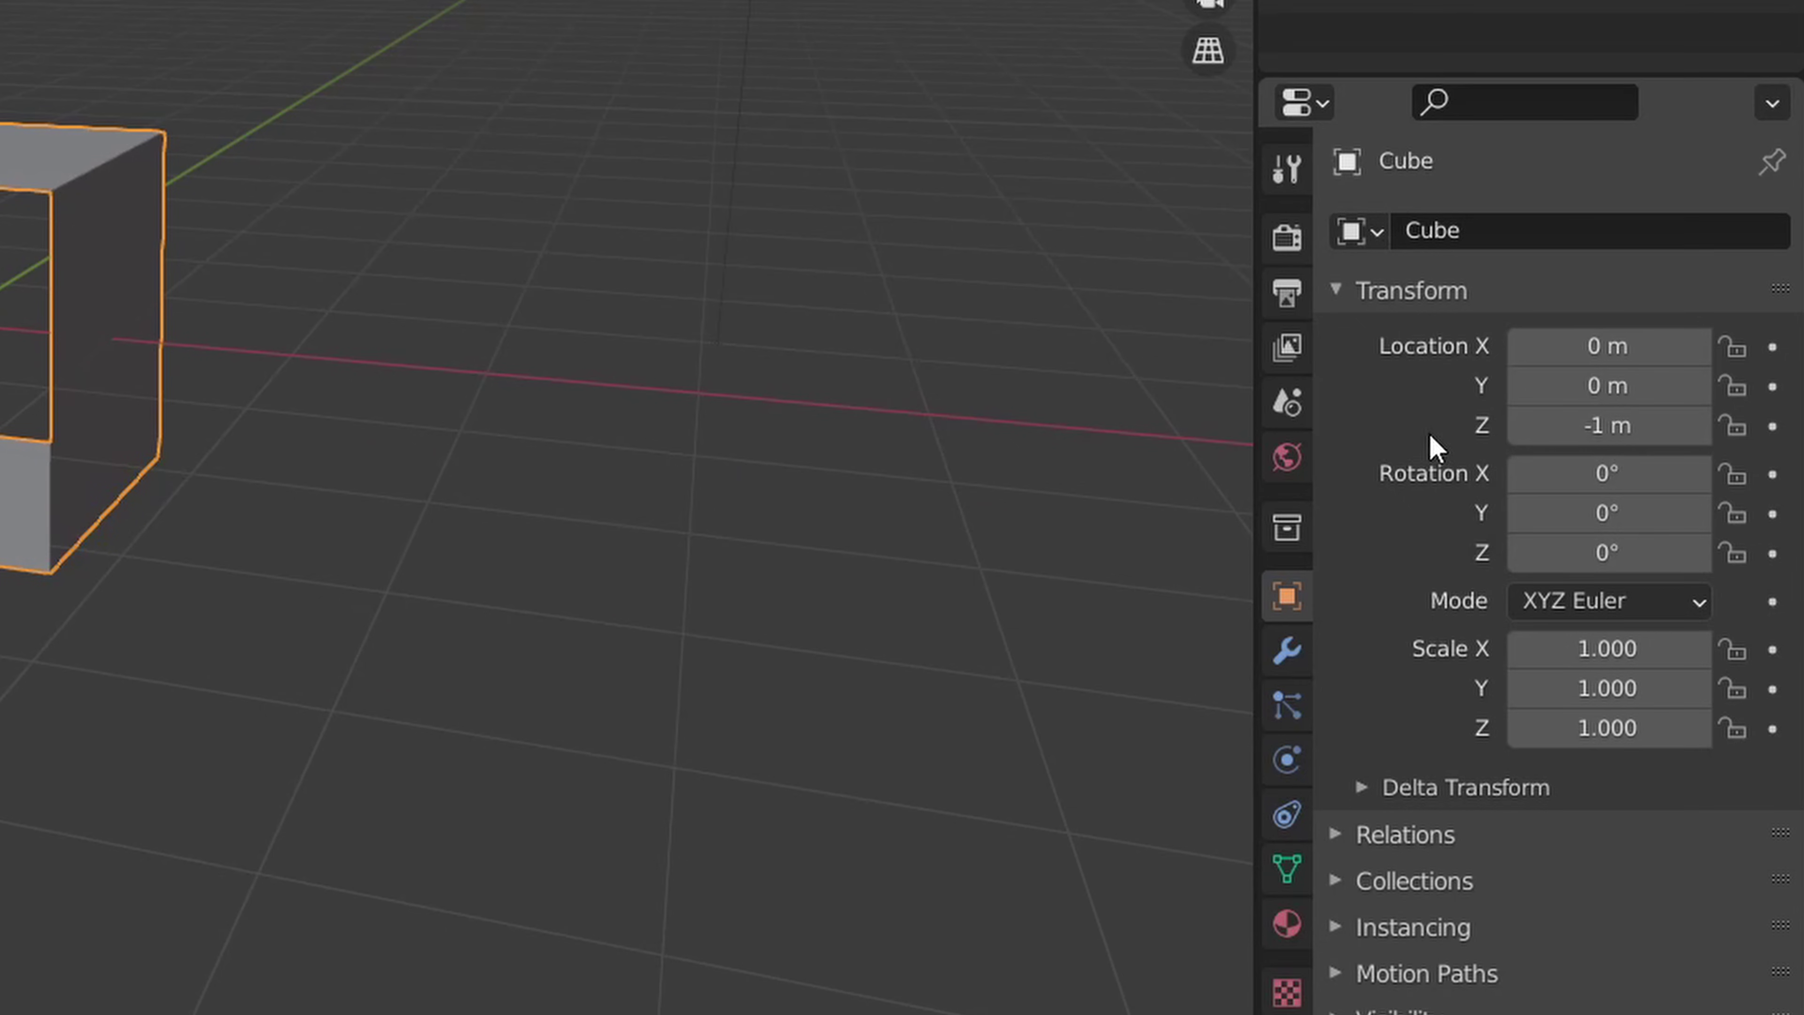
Step: Set the cube's Z location to 0 m
click(1559, 430)
text(0)
key(Return)
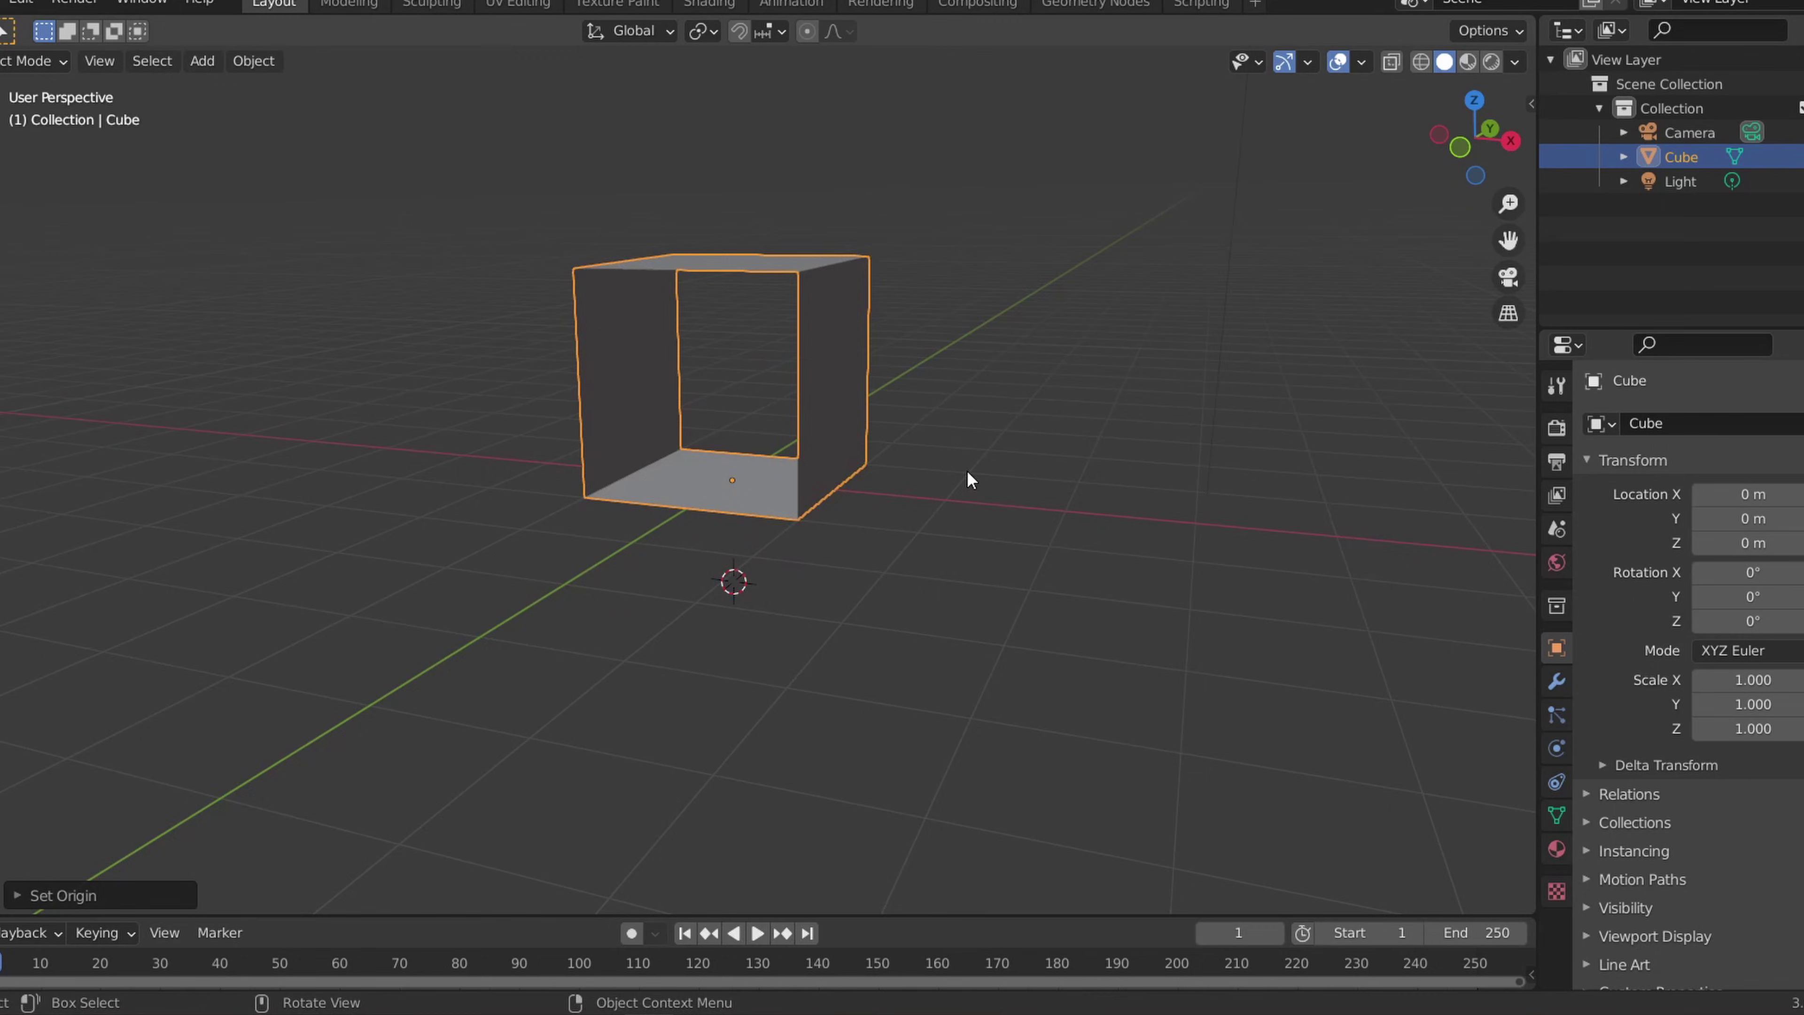
Step: Lower the cube's top face about 0.91 m along the global Z axis
middle_drag(971, 481, 836, 426)
key(Tab)
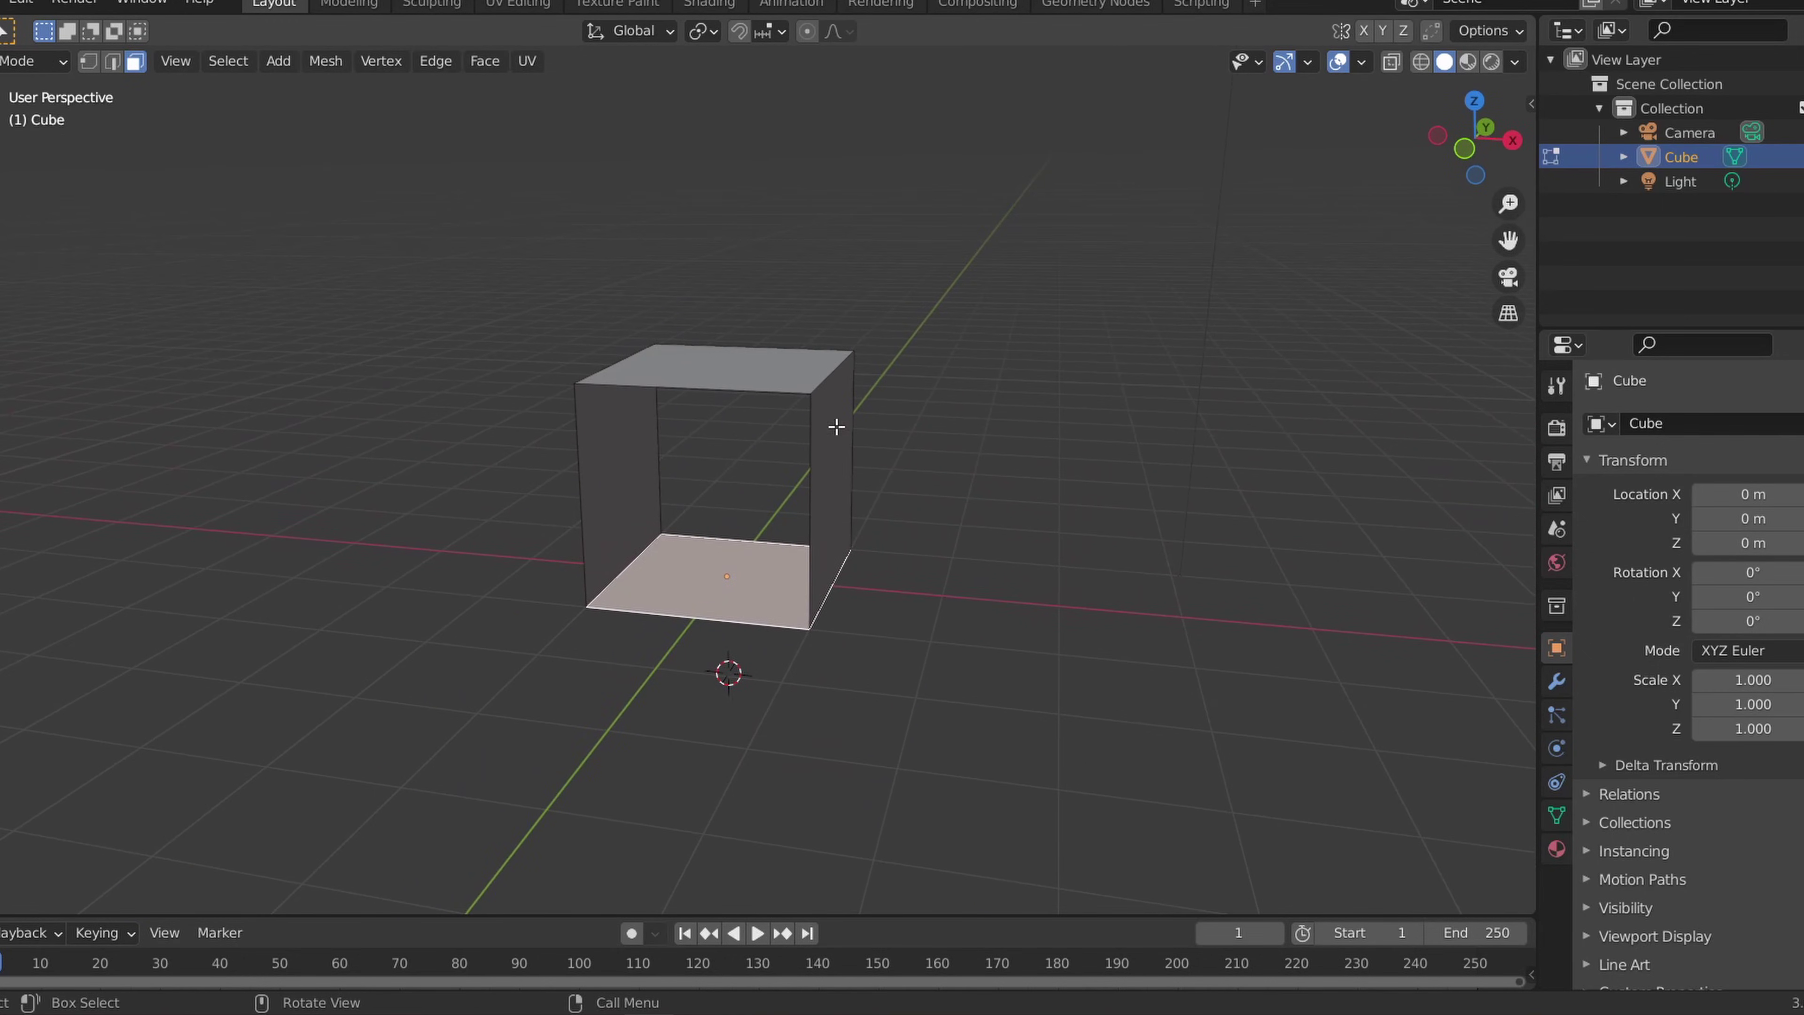
click(778, 380)
key(g)
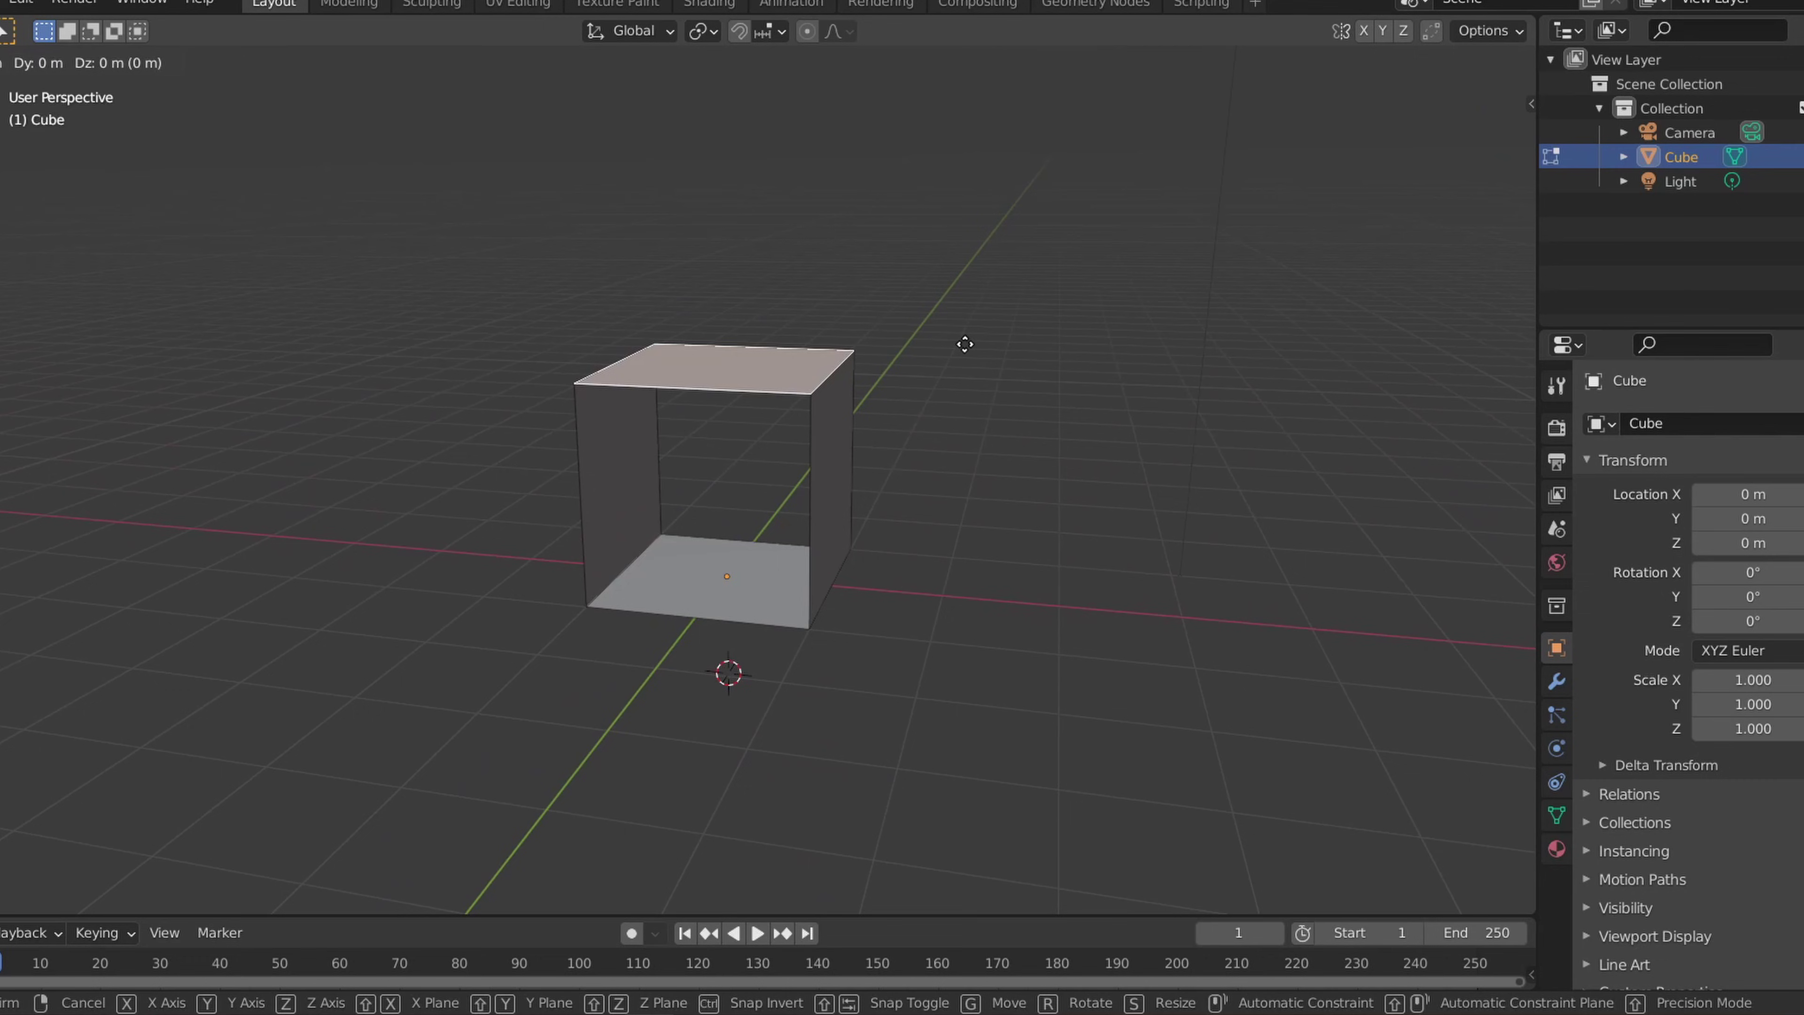
key(z)
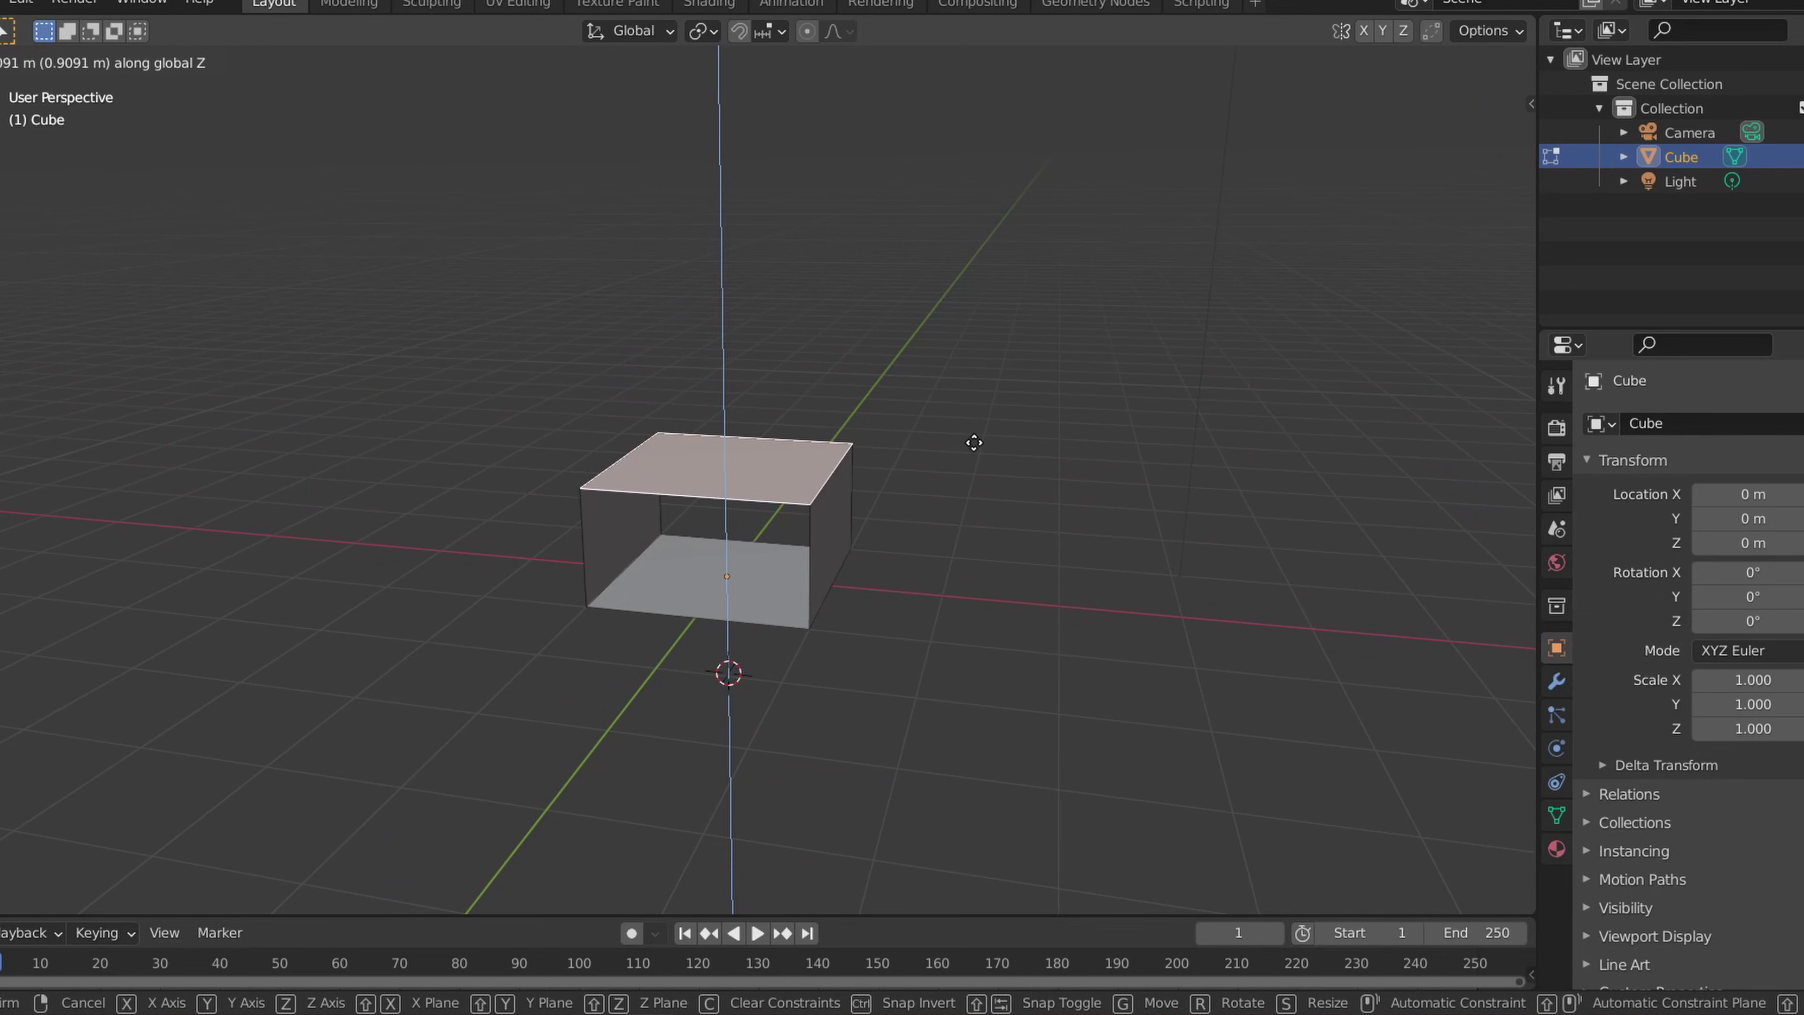
click(974, 442)
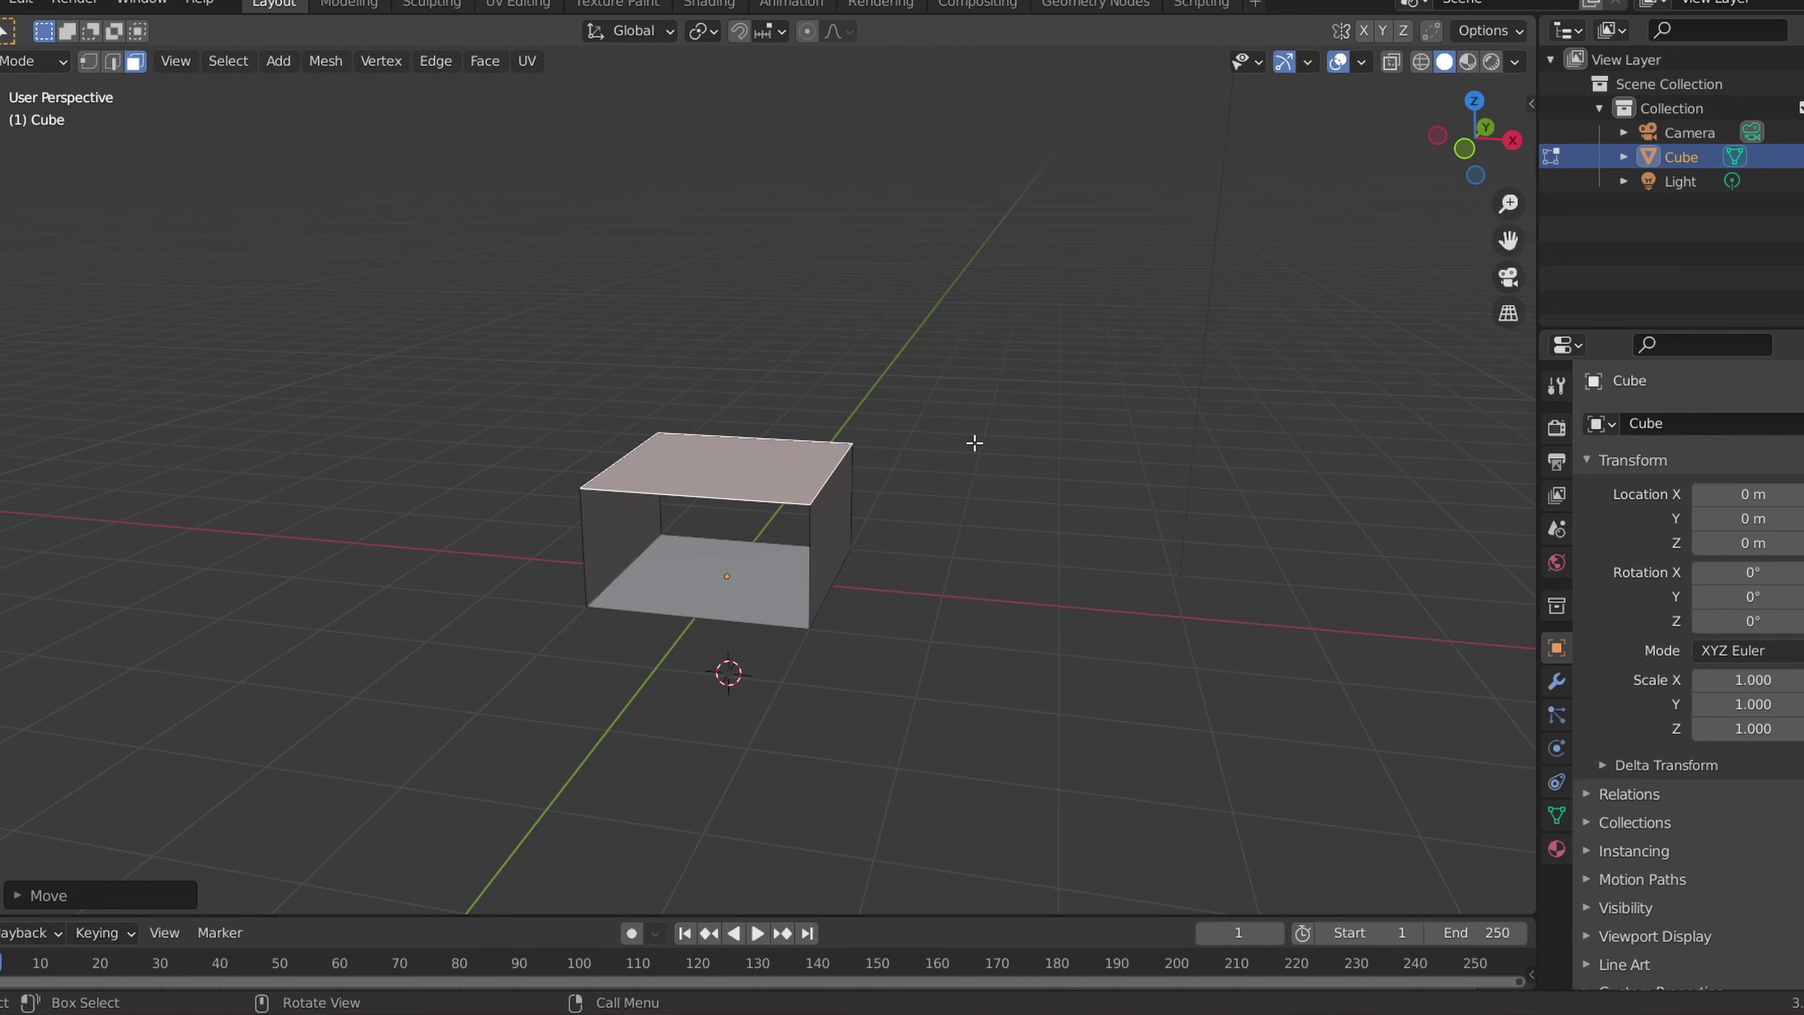
key(g)
key(z)
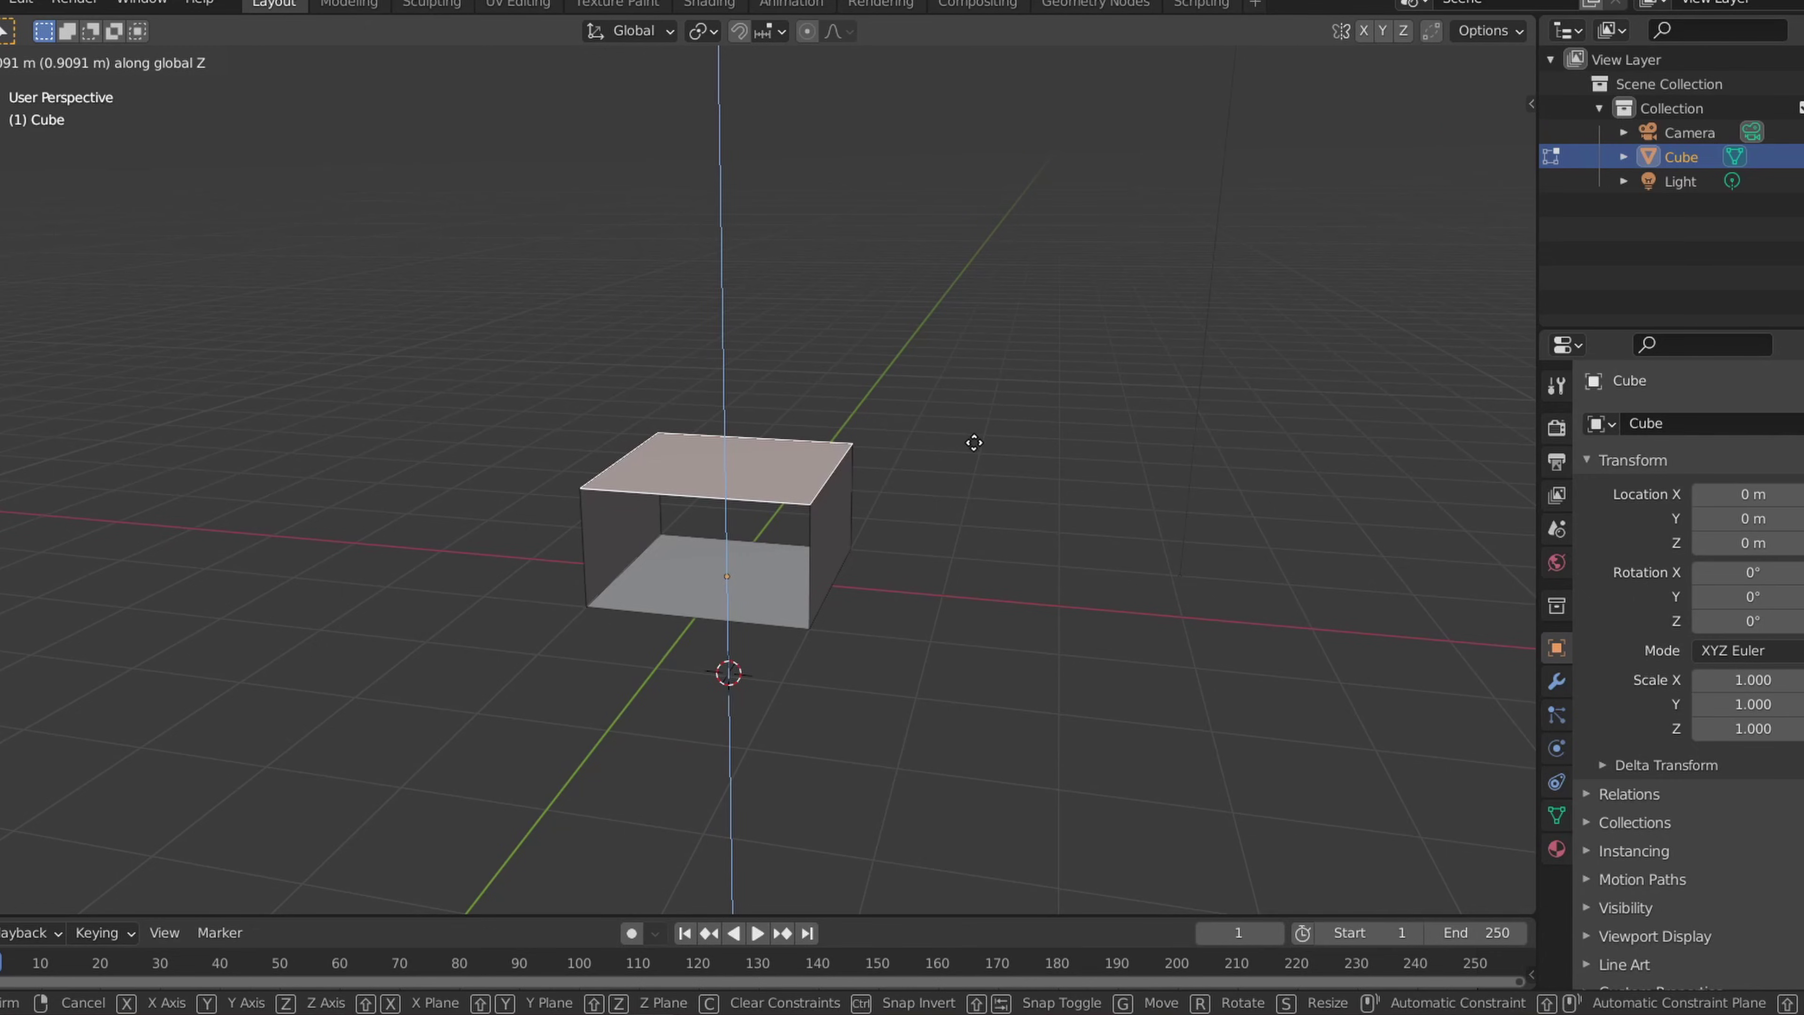
click(974, 442)
Step: Bevel the two upper side edges of the tunnel with one segment
middle_drag(926, 565, 914, 528)
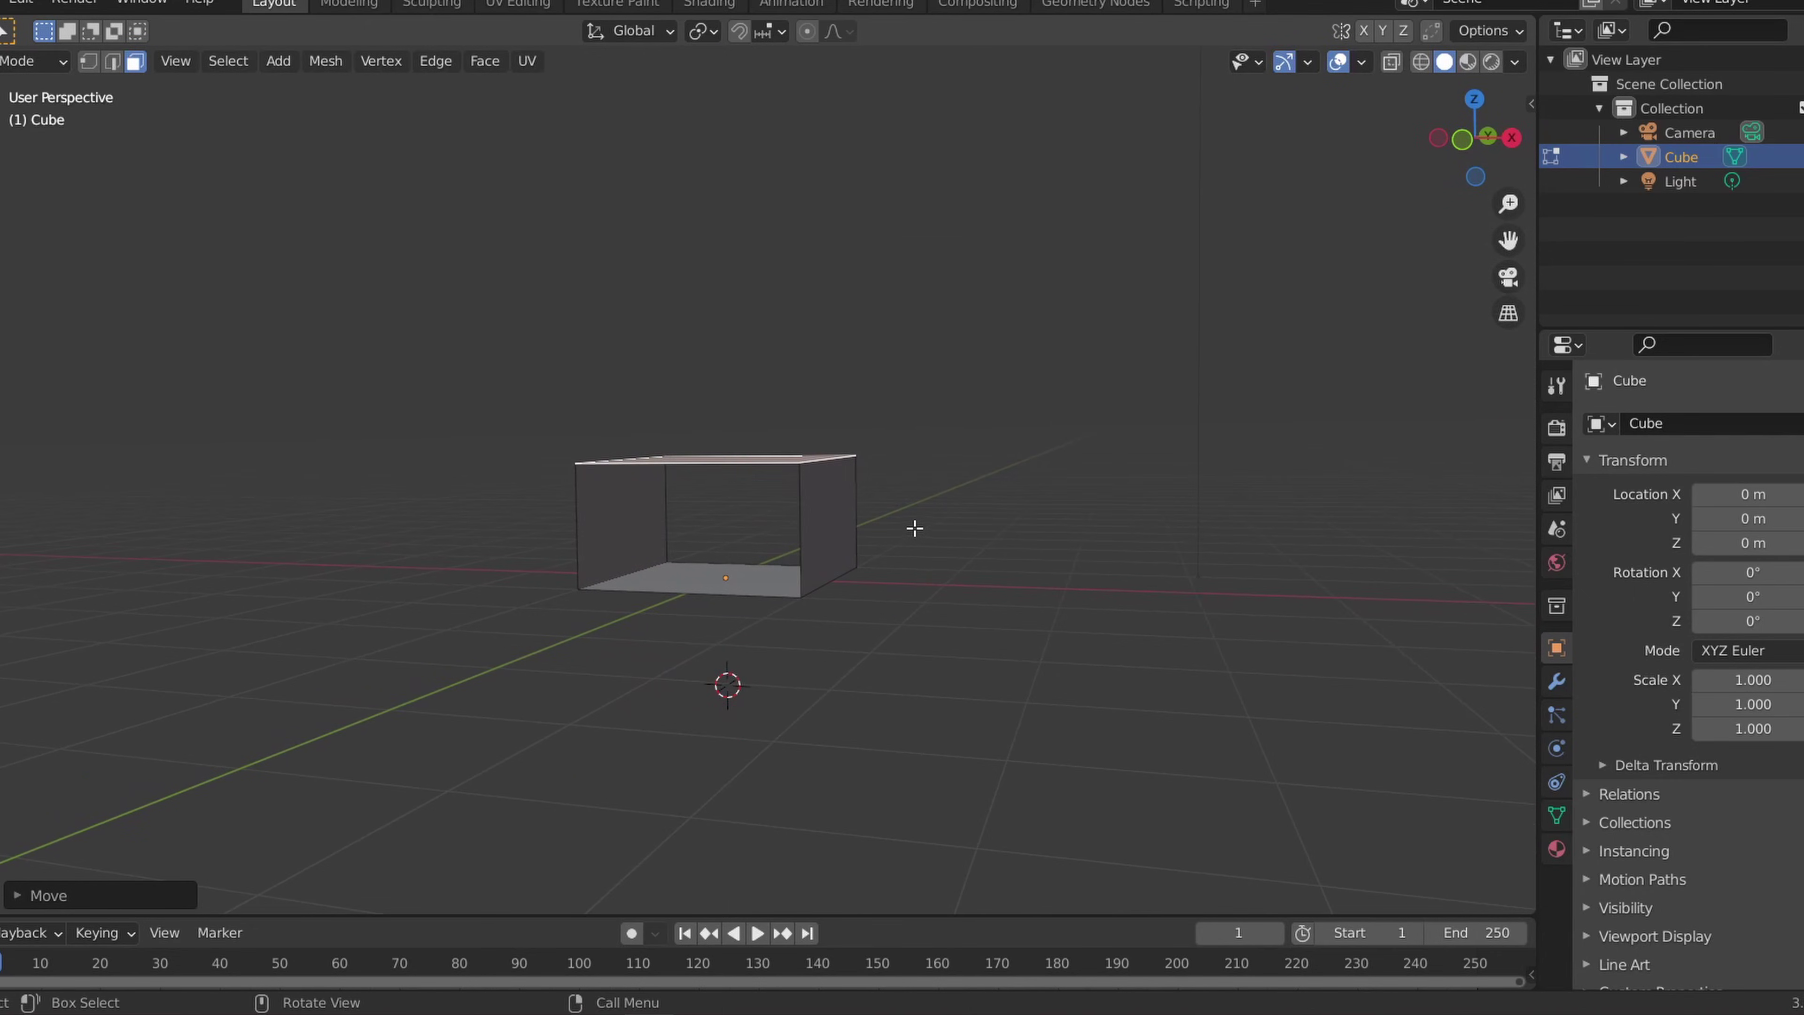
click(112, 60)
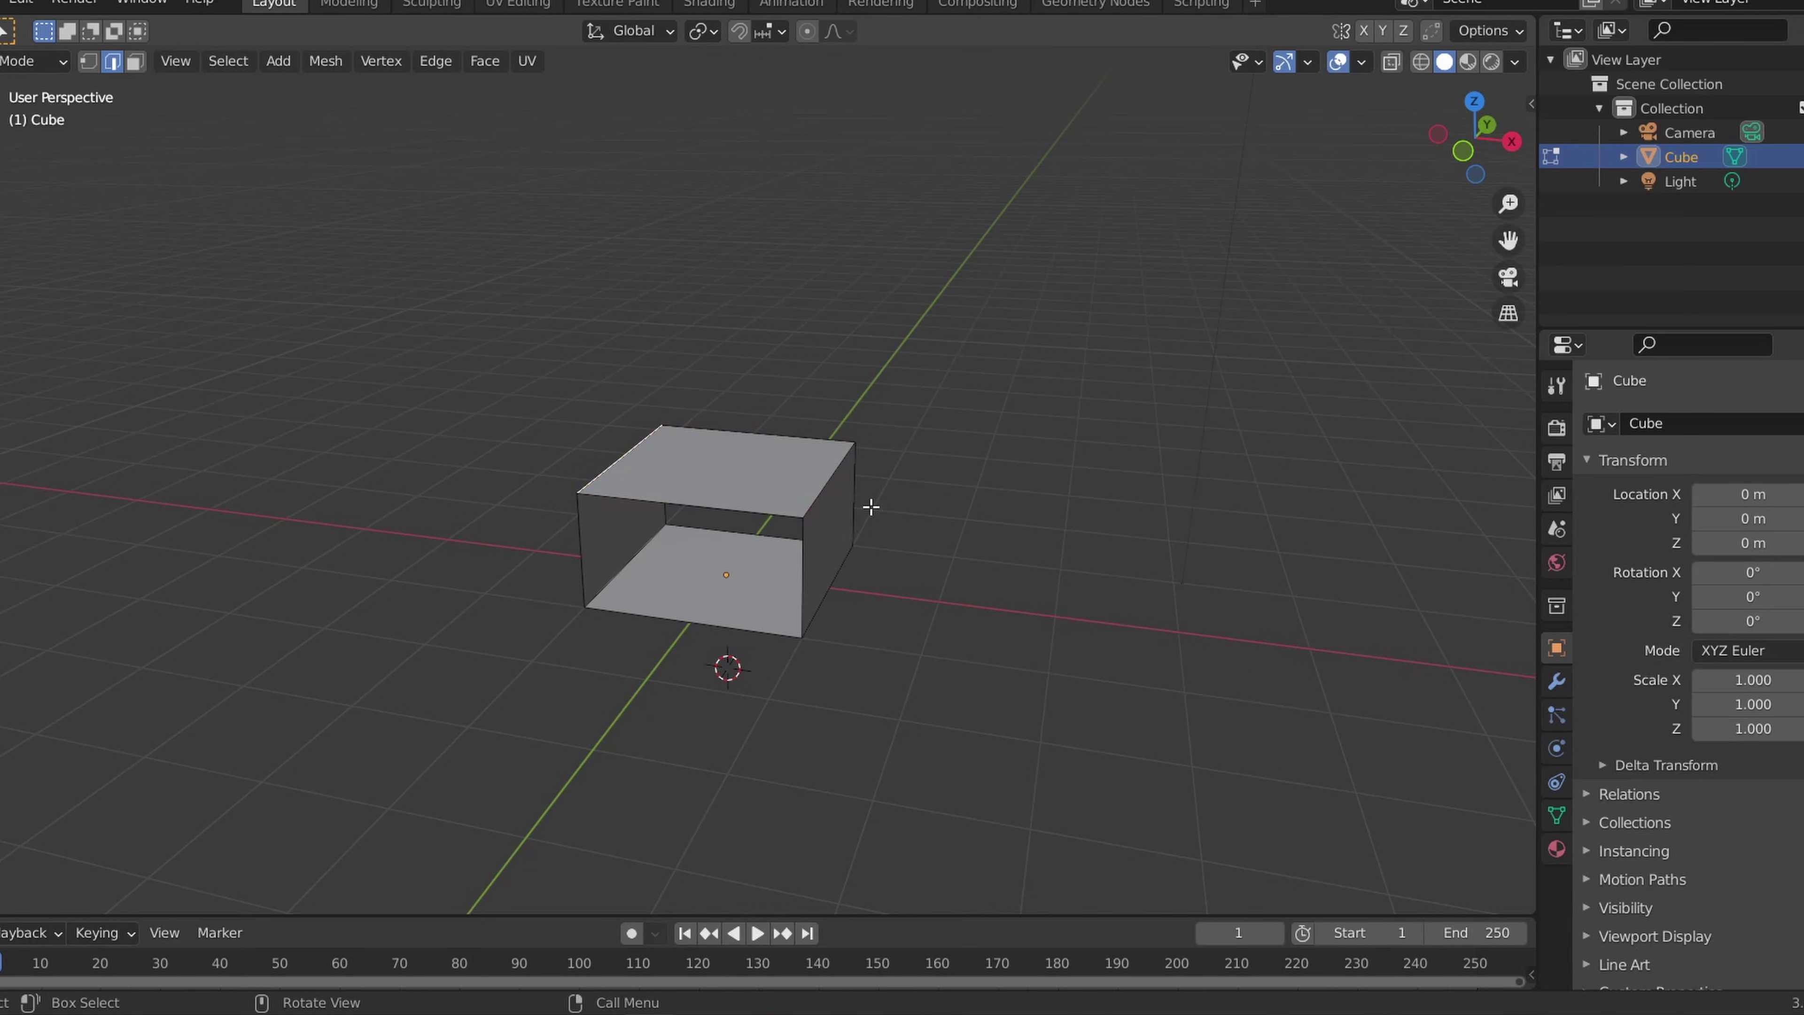
shift+click(835, 481)
key(ctrl+b)
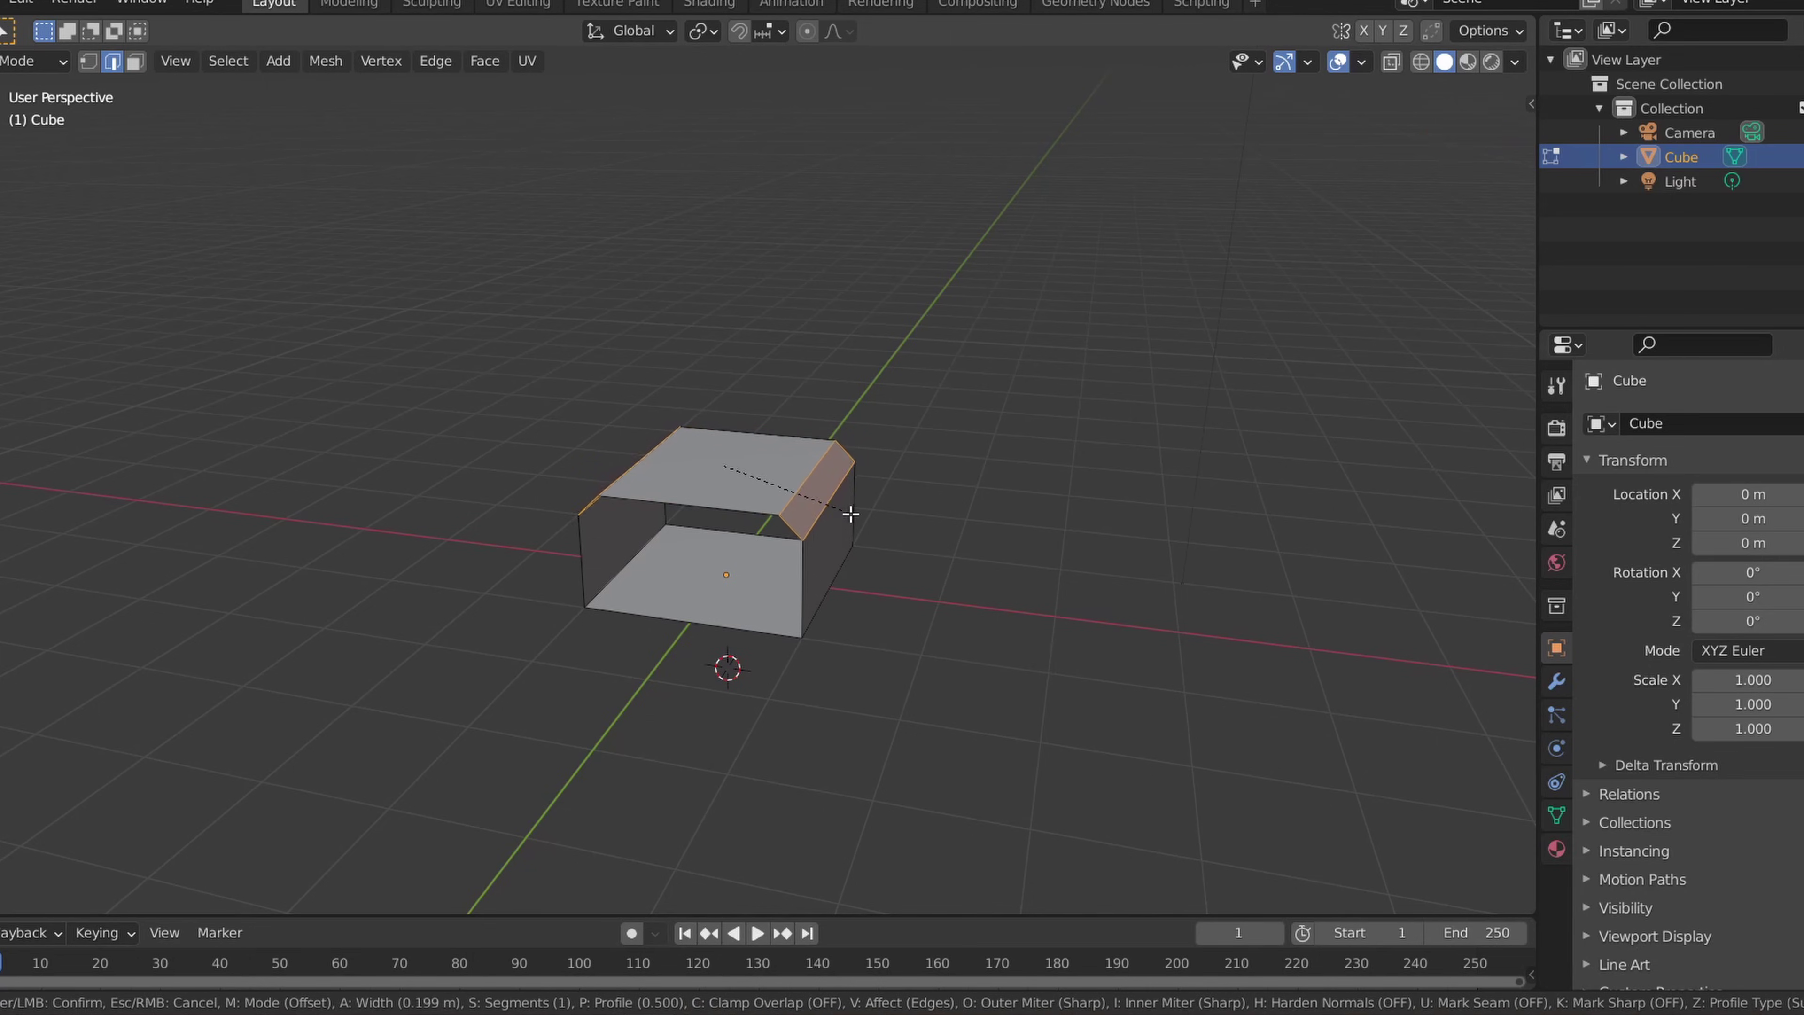
click(853, 522)
Step: Bevel the two lower side edges of the tunnel about 0.17 m wide with one segment
middle_drag(853, 524, 921, 625)
click(795, 592)
key(ctrl+b)
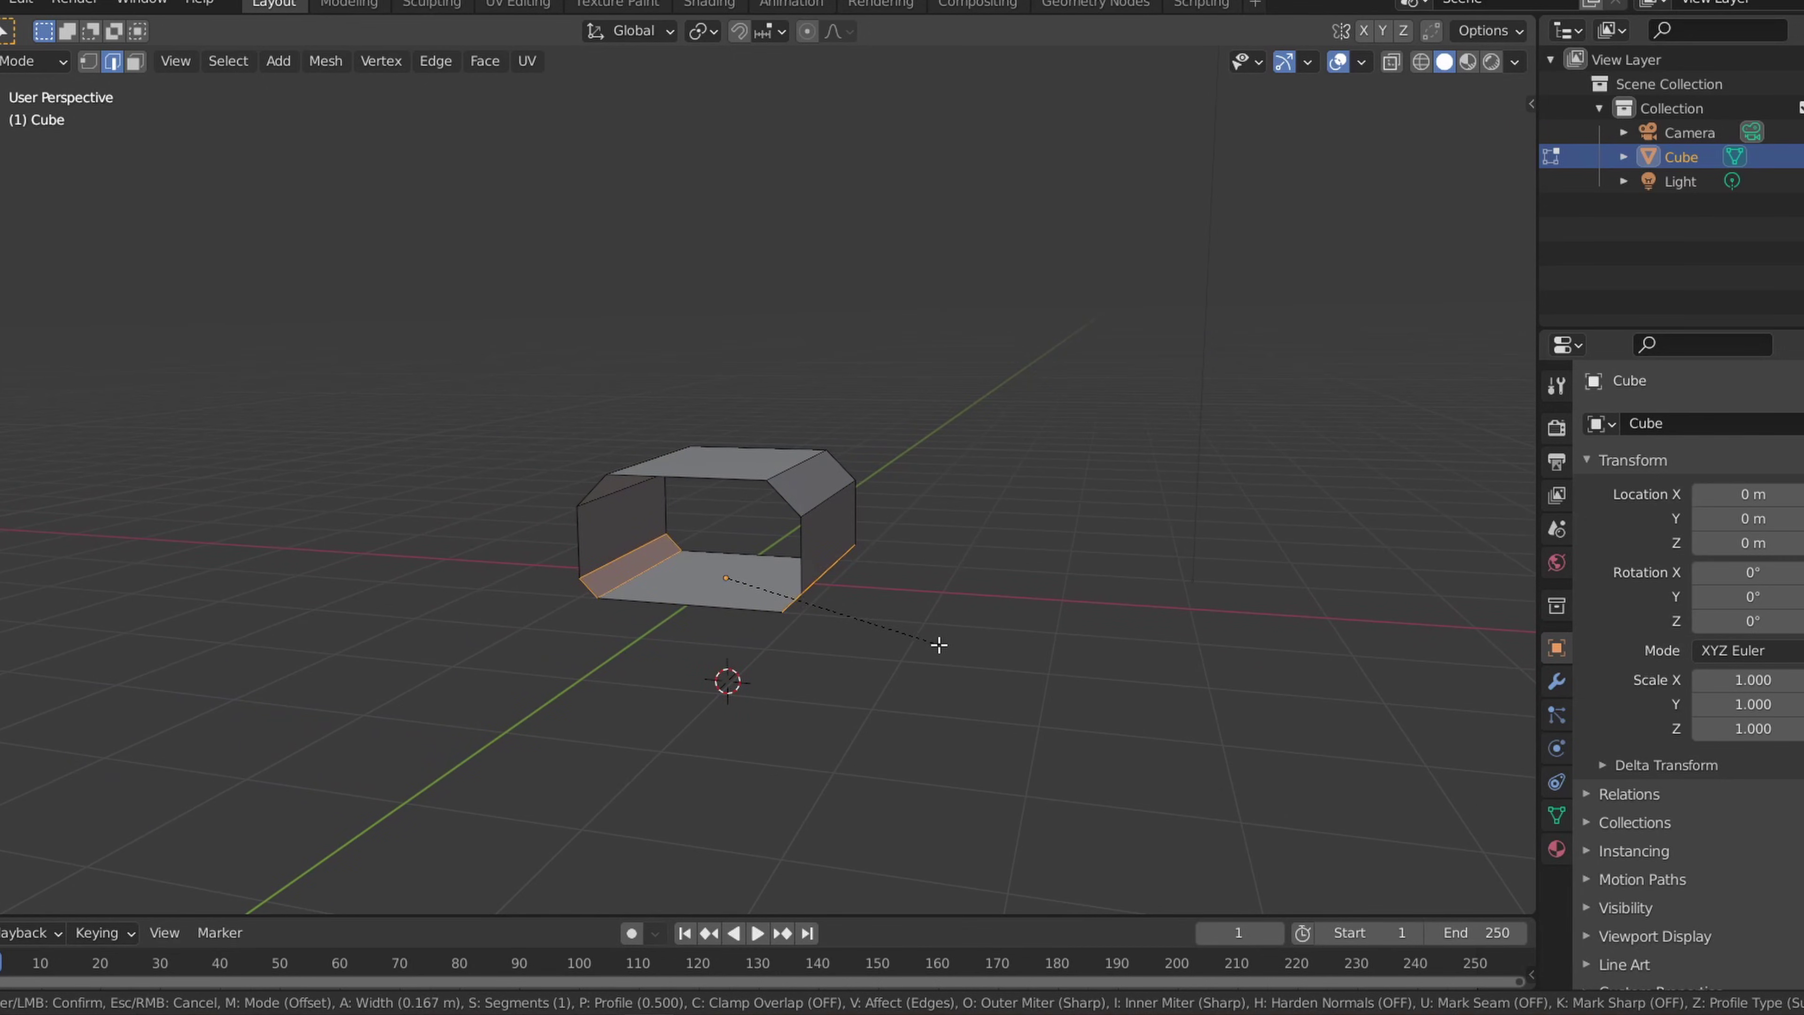
click(939, 643)
Step: Lower the roof face and its two sloped neighbours together about 0.16 m along the Z axis, and deselect them
middle_drag(939, 641, 642, 491)
click(134, 62)
click(799, 465)
ctrl+click(639, 484)
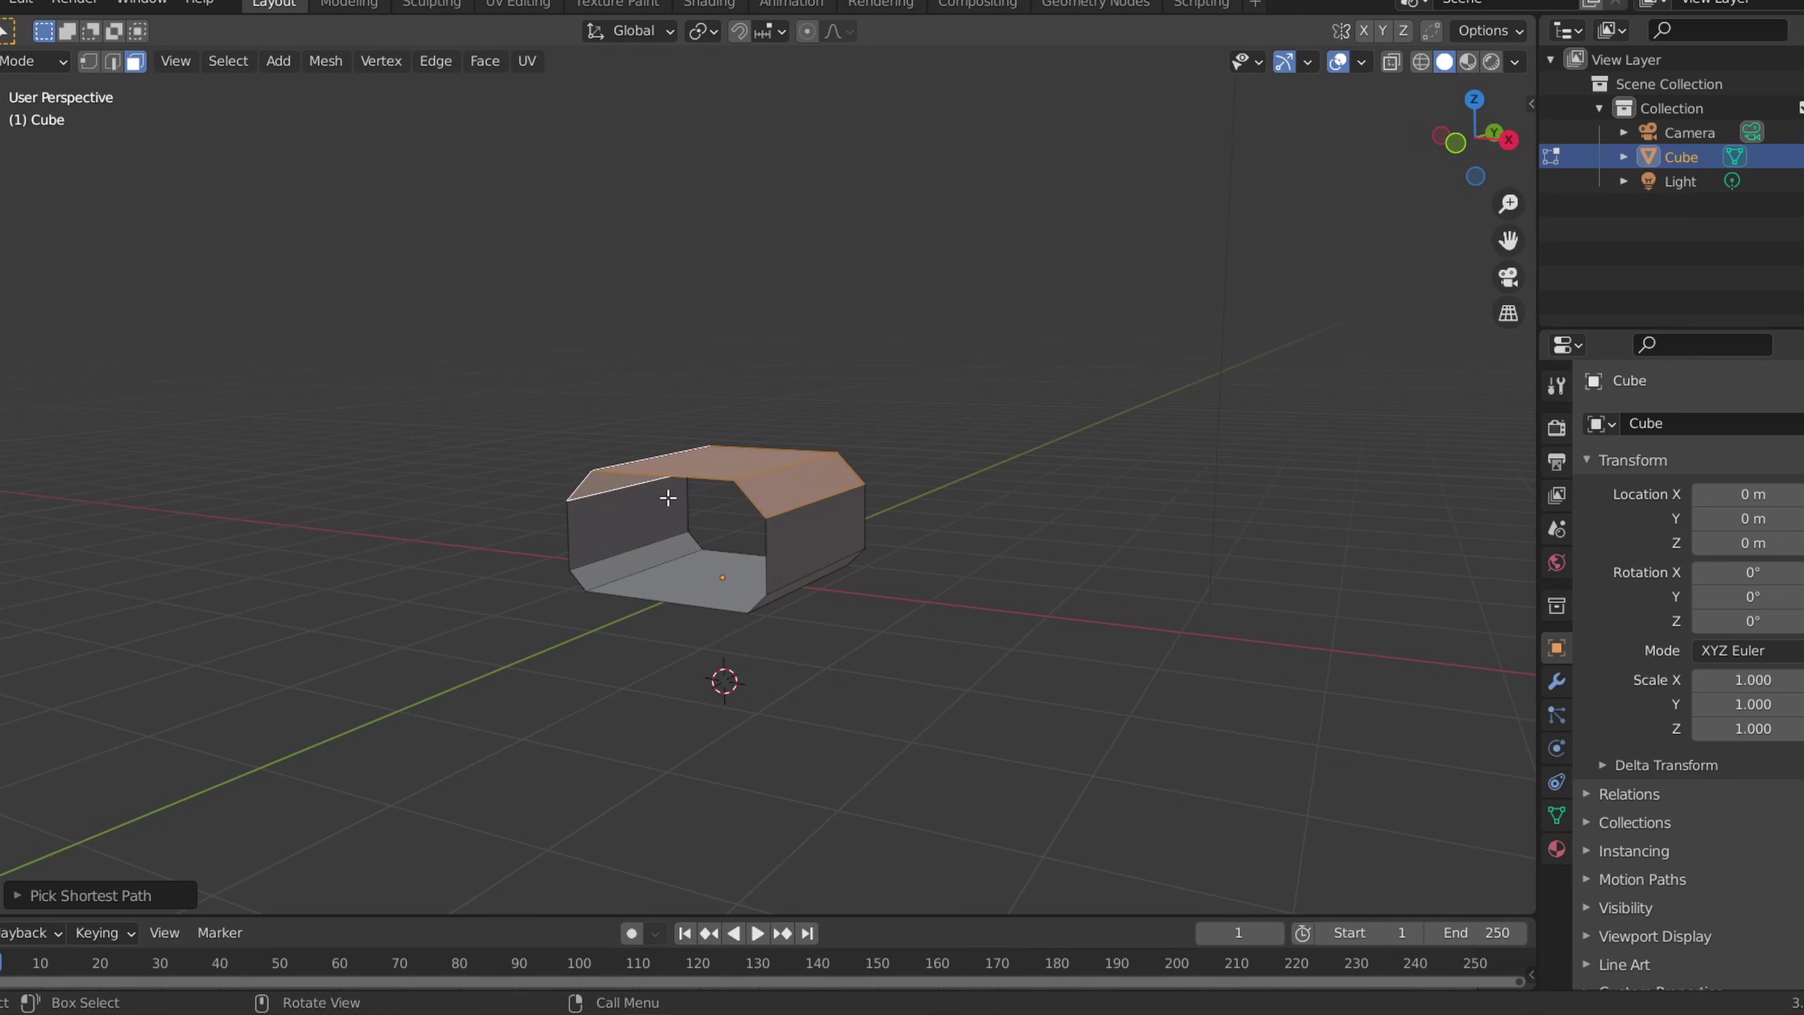
key(g)
key(z)
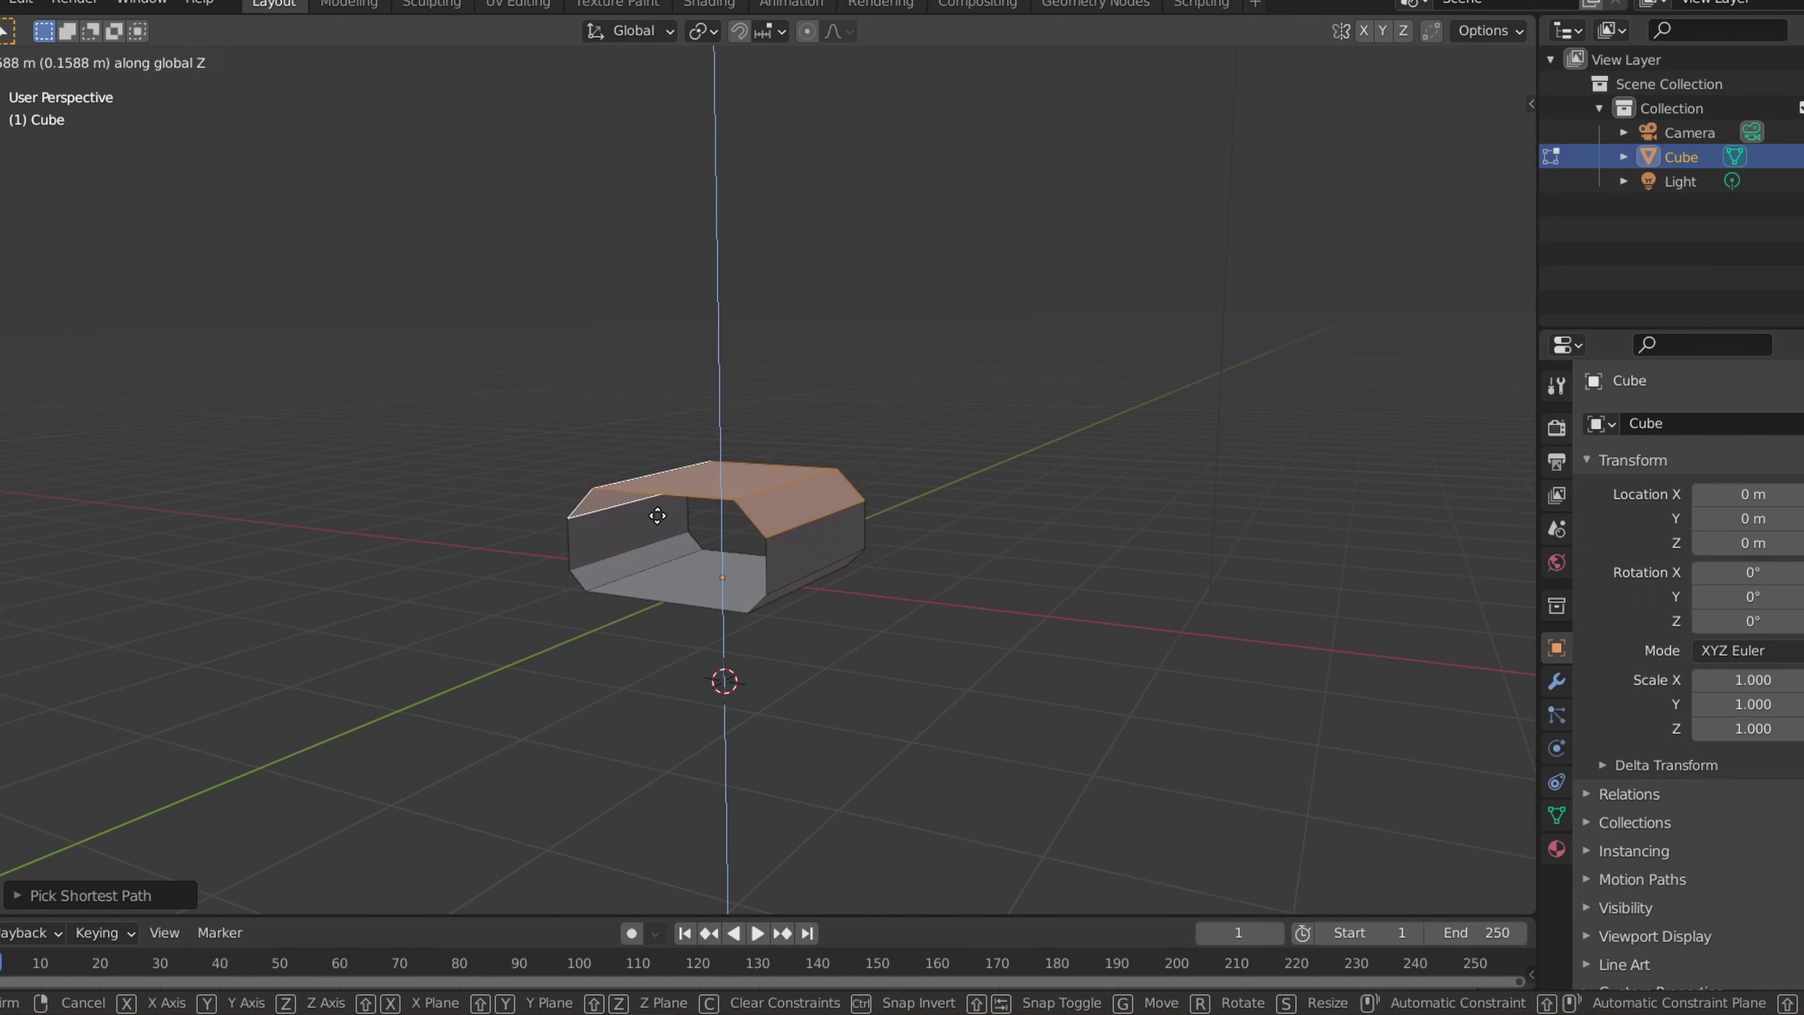
click(658, 516)
click(705, 395)
Step: Add a single lengthwise loop cut through the middle of the tunnel's roof and floor
mouse_move(682, 478)
middle_down()
mouse_move(762, 459)
mouse_move(729, 447)
mouse_move(726, 466)
mouse_move(676, 470)
middle_up()
scroll(762, 459, up, 4)
scroll(726, 472, down, 3)
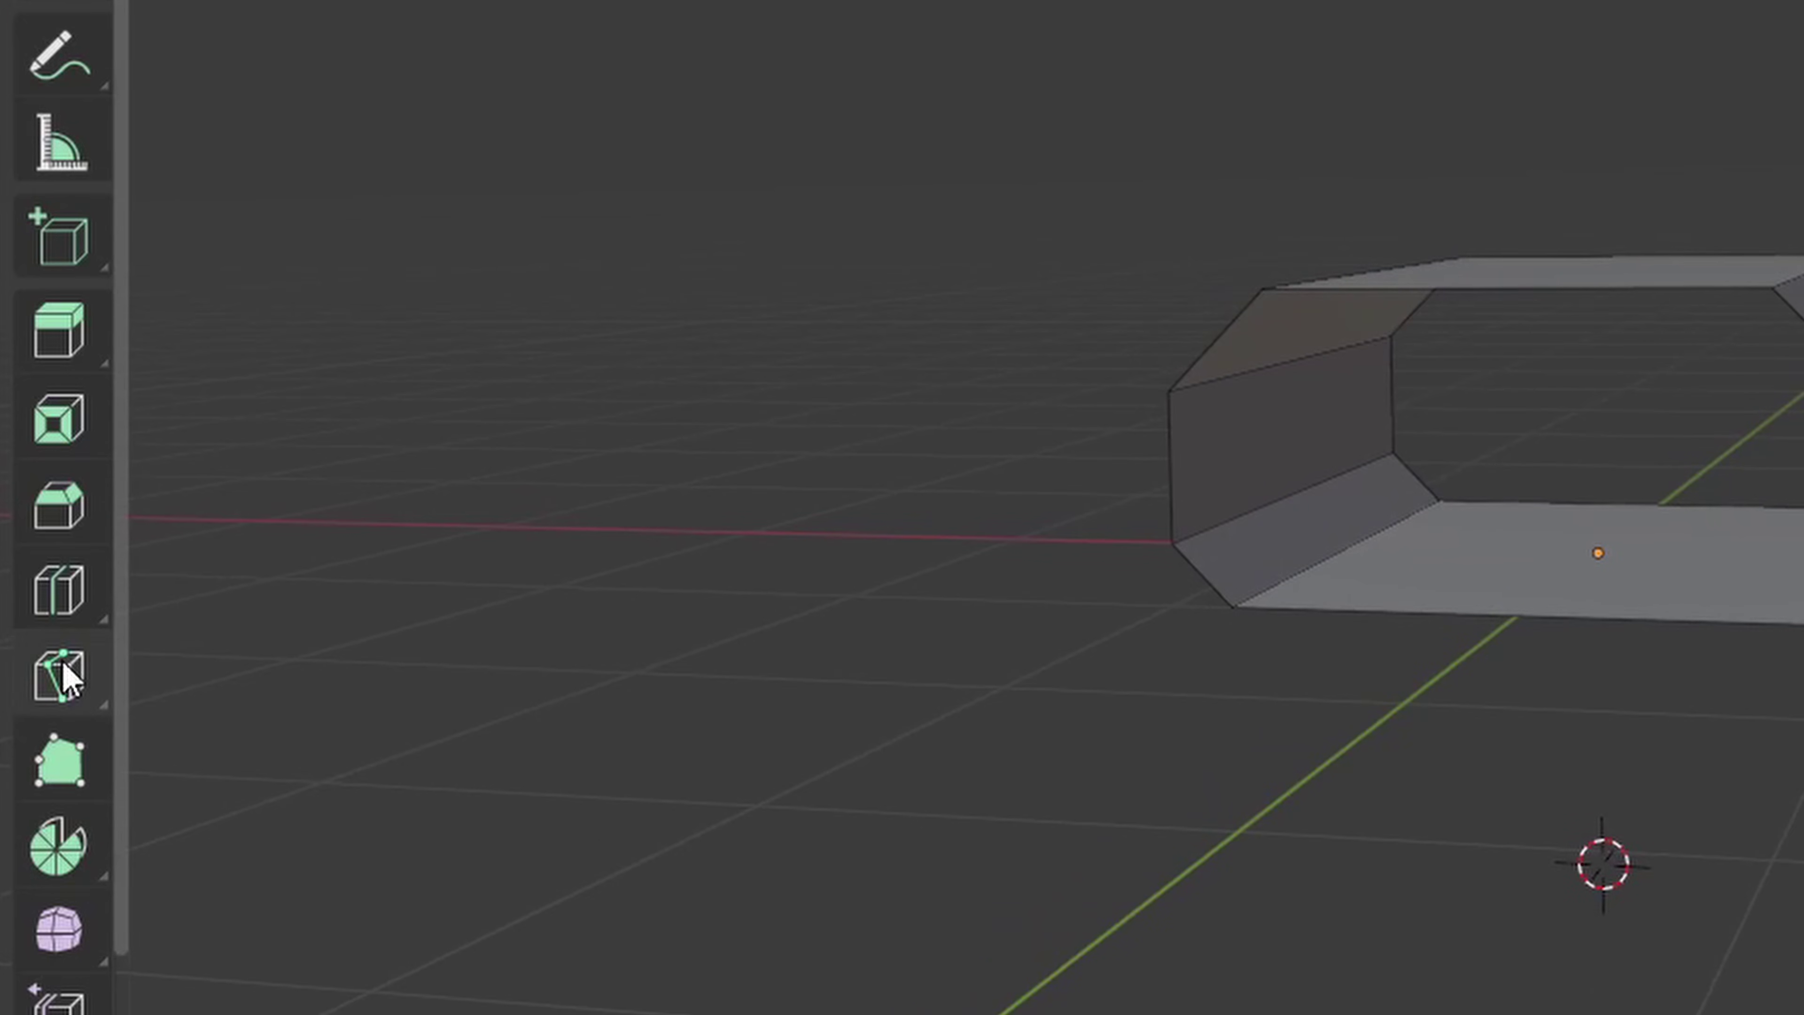
click(65, 672)
click(720, 651)
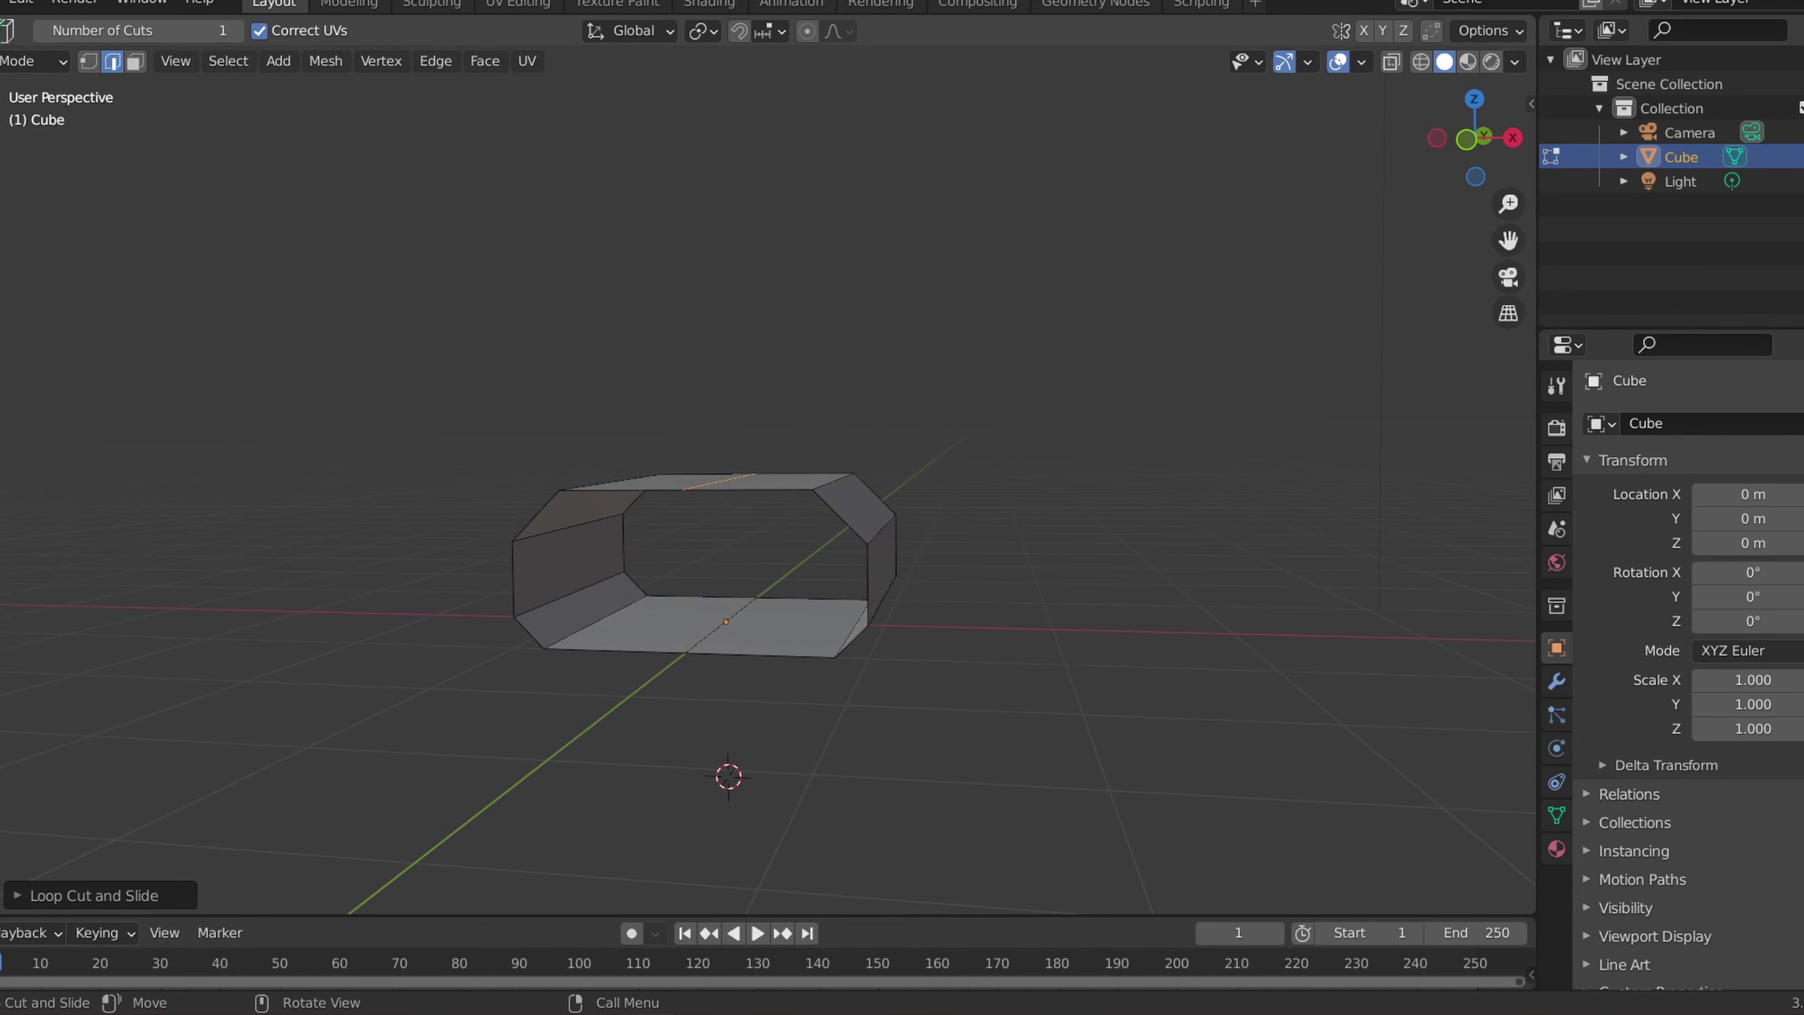
Step: Delete all faces of the tunnel half on the negative X side of the centre cut
key(w)
drag(374, 386, 643, 698)
key(x)
click(643, 697)
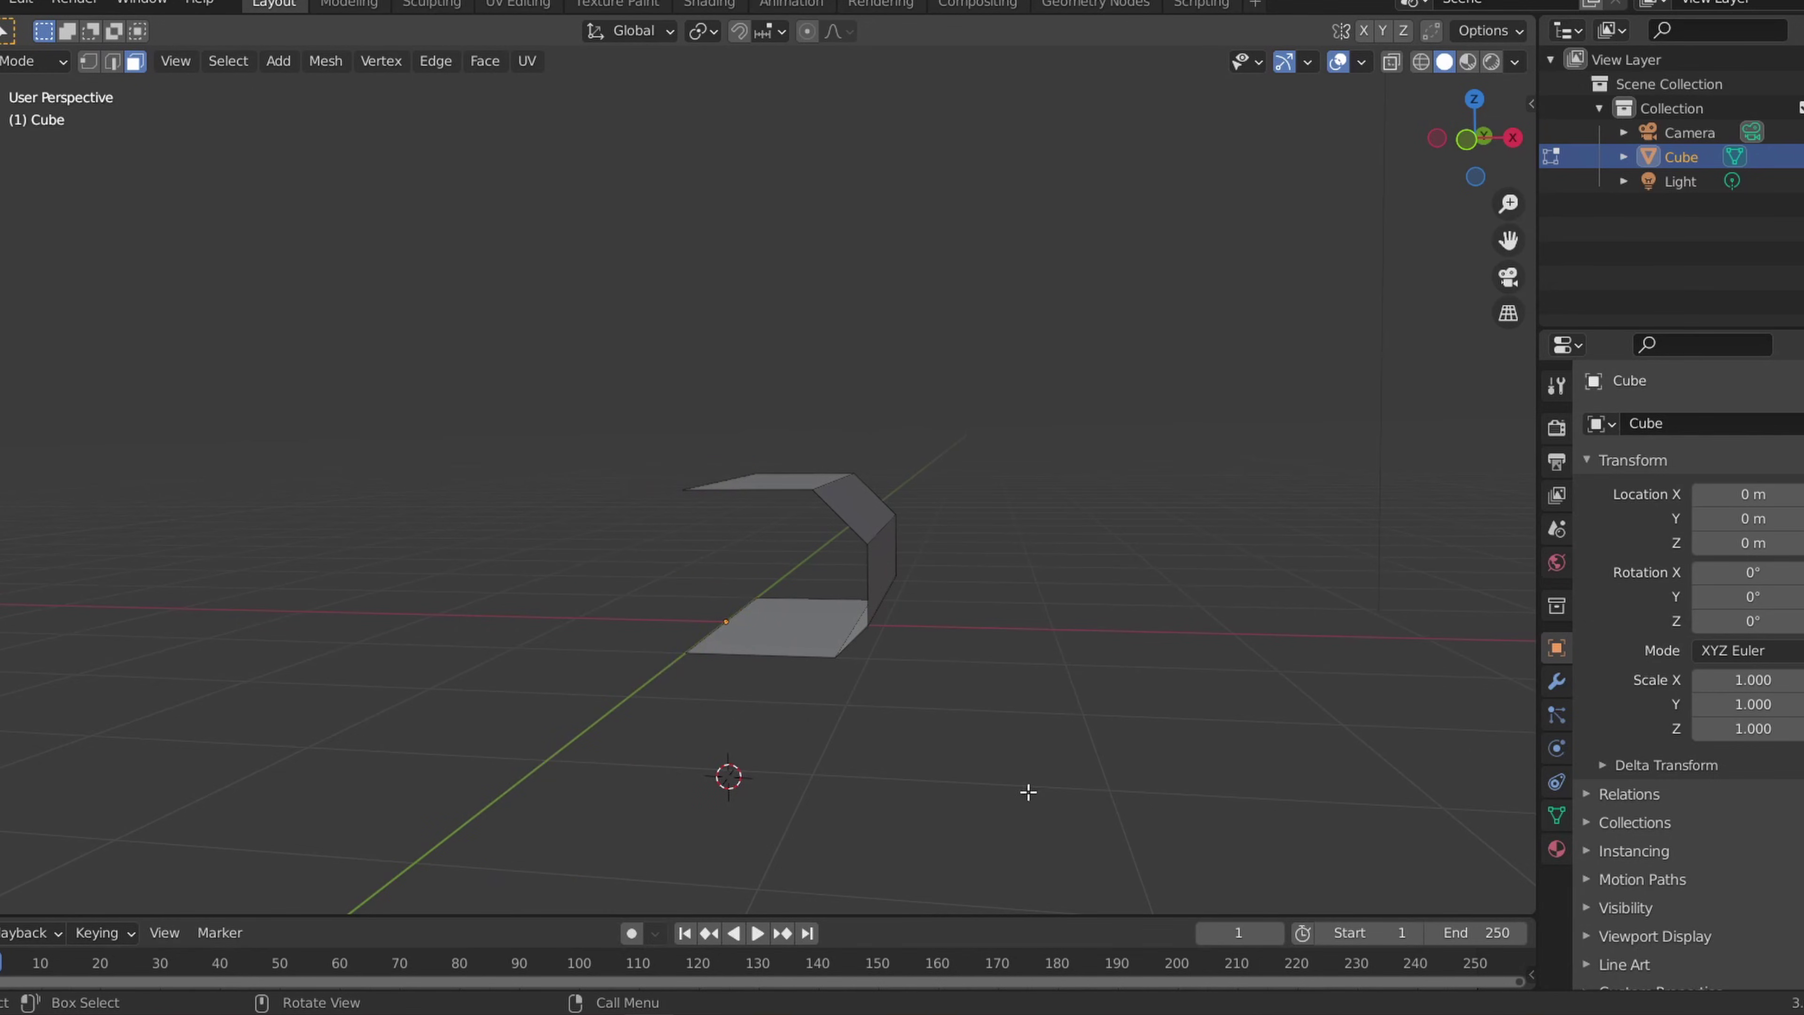
Step: Add a Mirror modifier on the X axis to the remaining tunnel half
click(1556, 681)
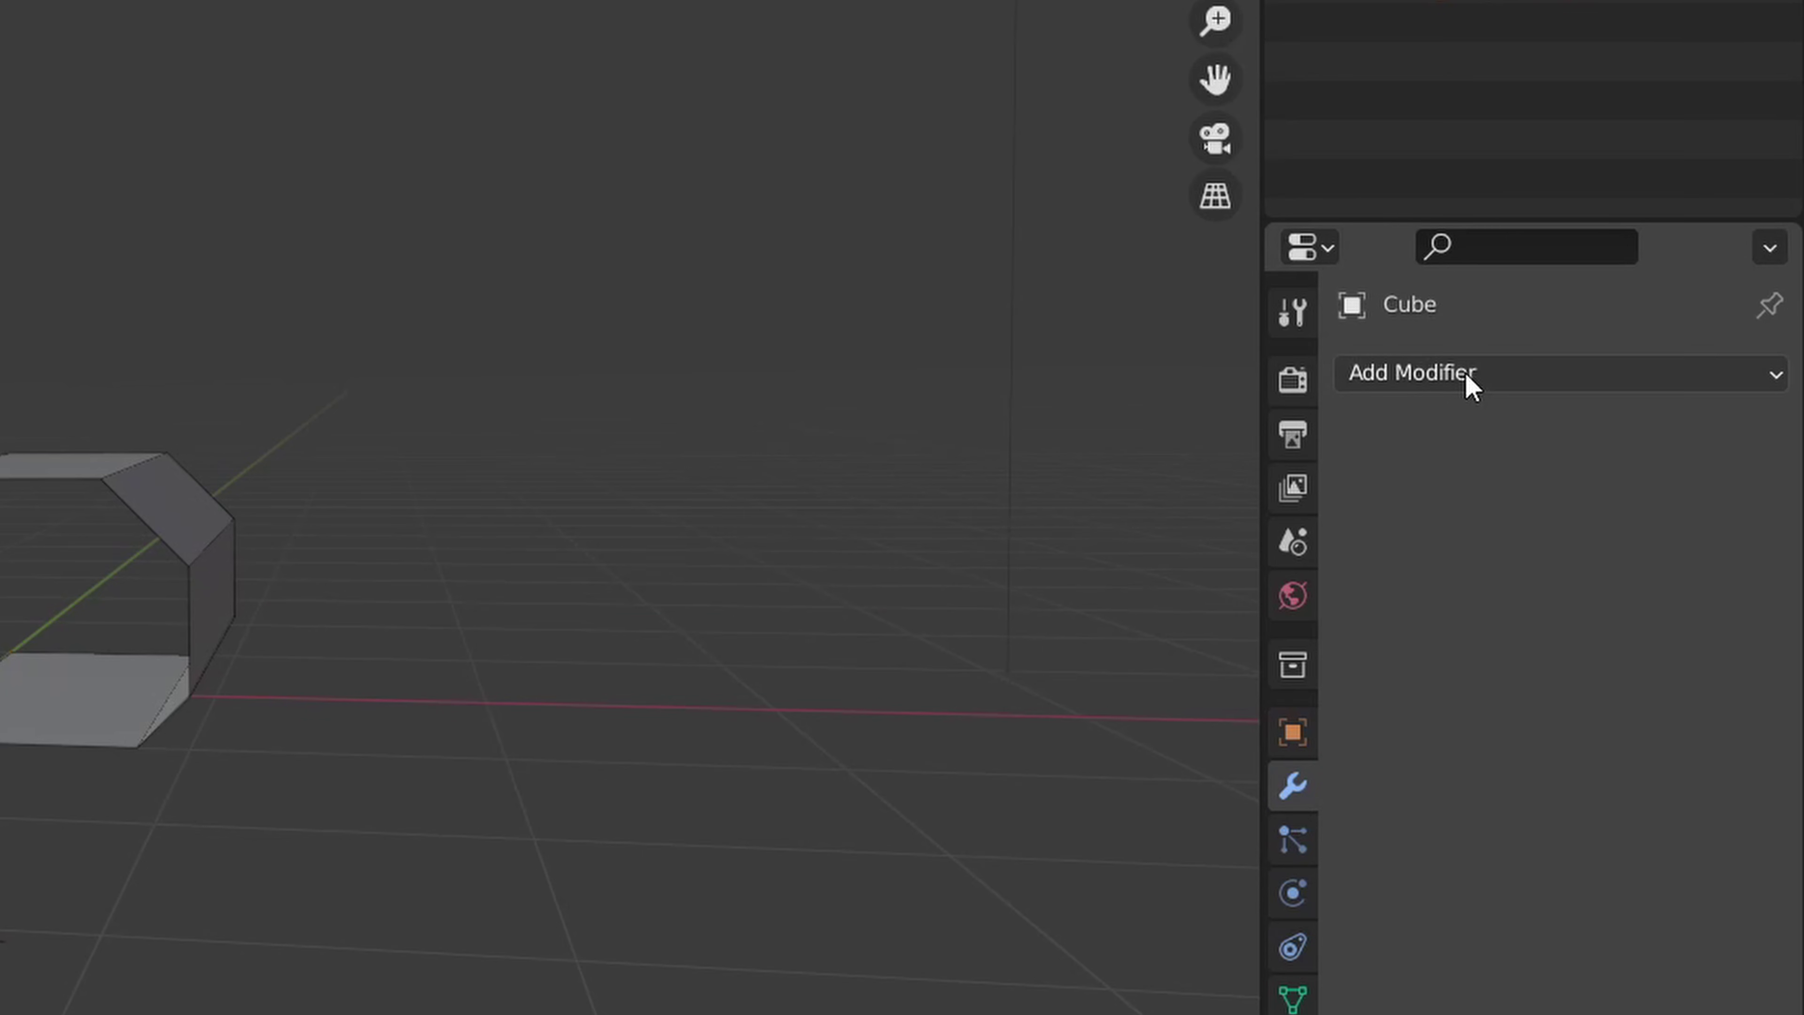
click(1662, 429)
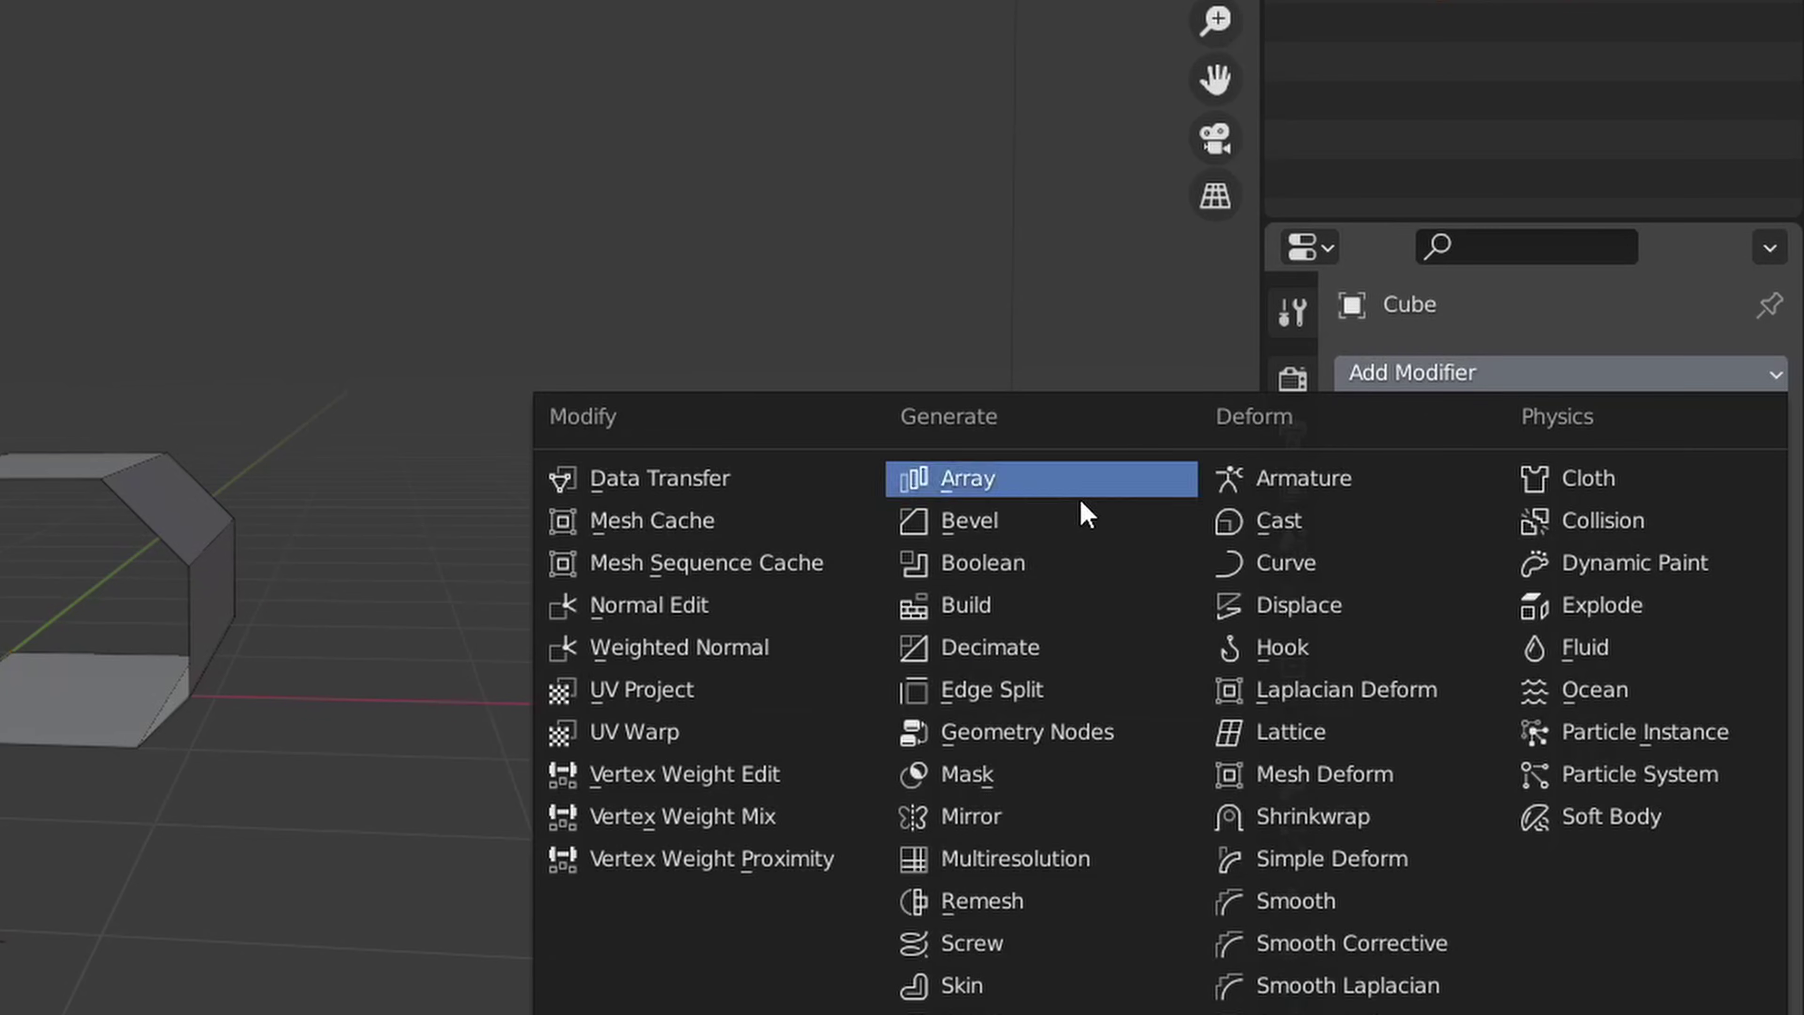
click(1001, 817)
middle_drag(591, 778, 403, 737)
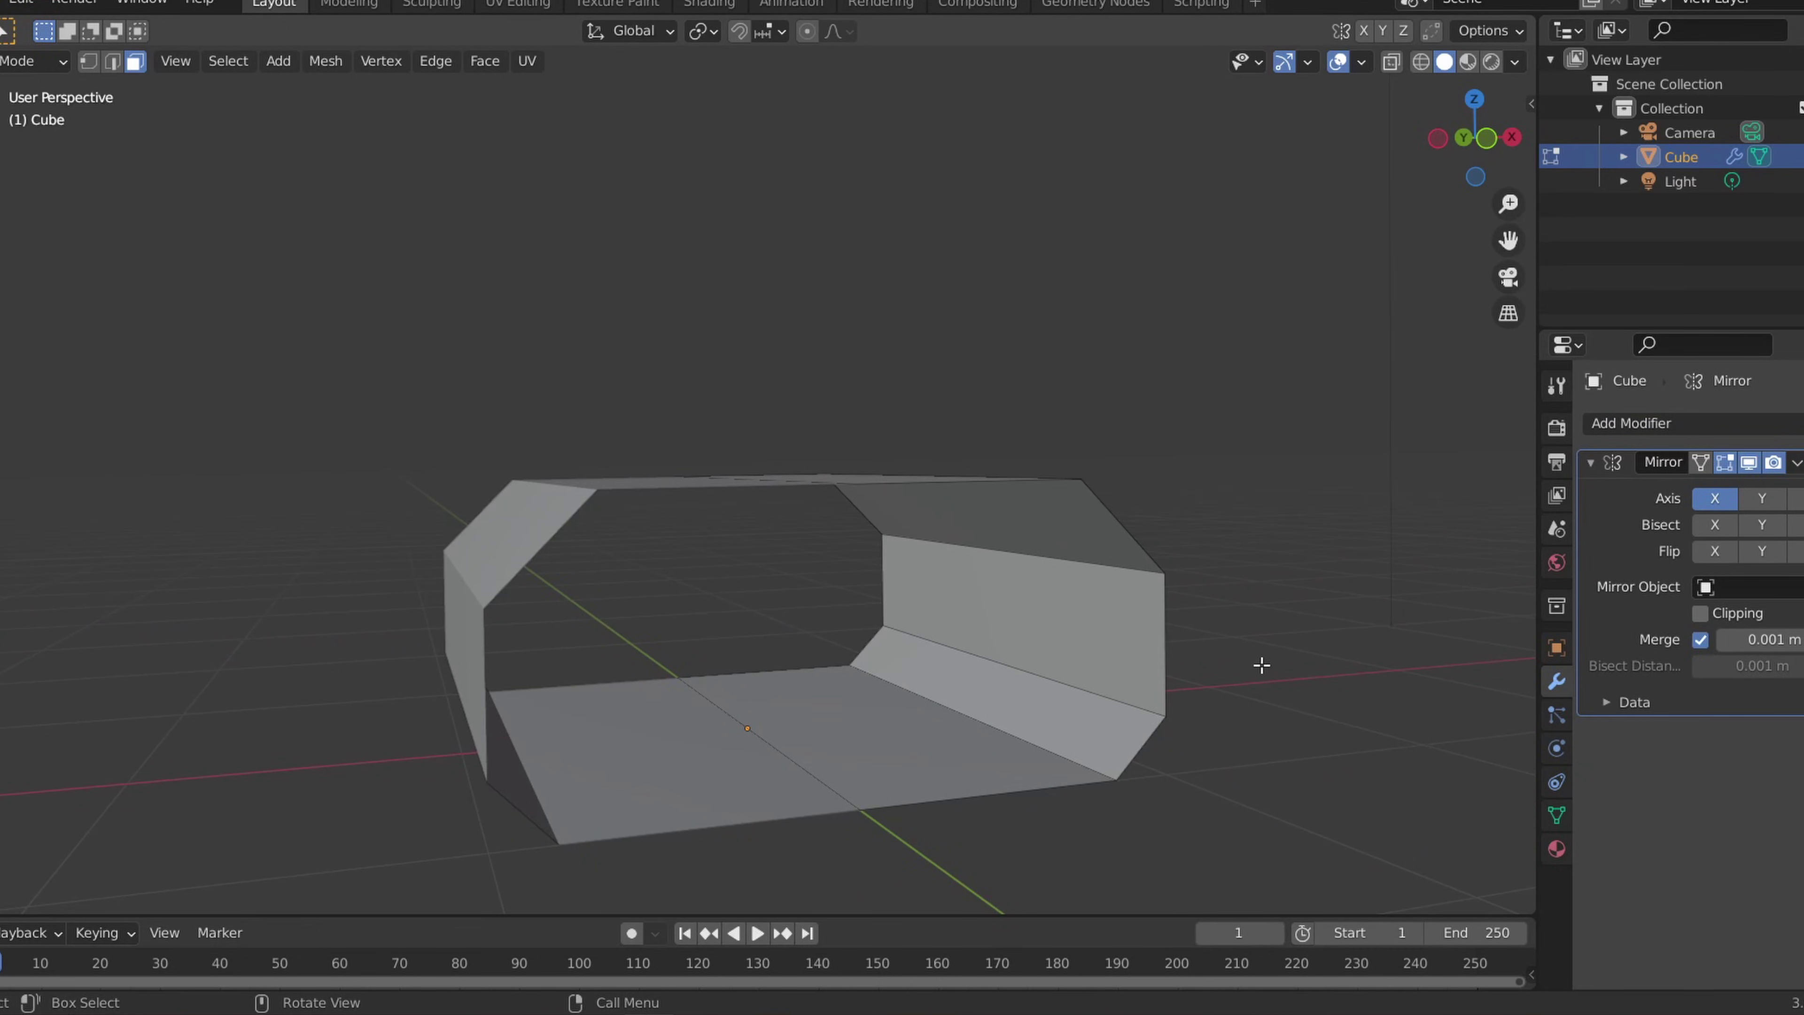
Step: Test the mirror by moving the side wall face outward, and undo the move
click(1220, 639)
key(g)
click(1328, 617)
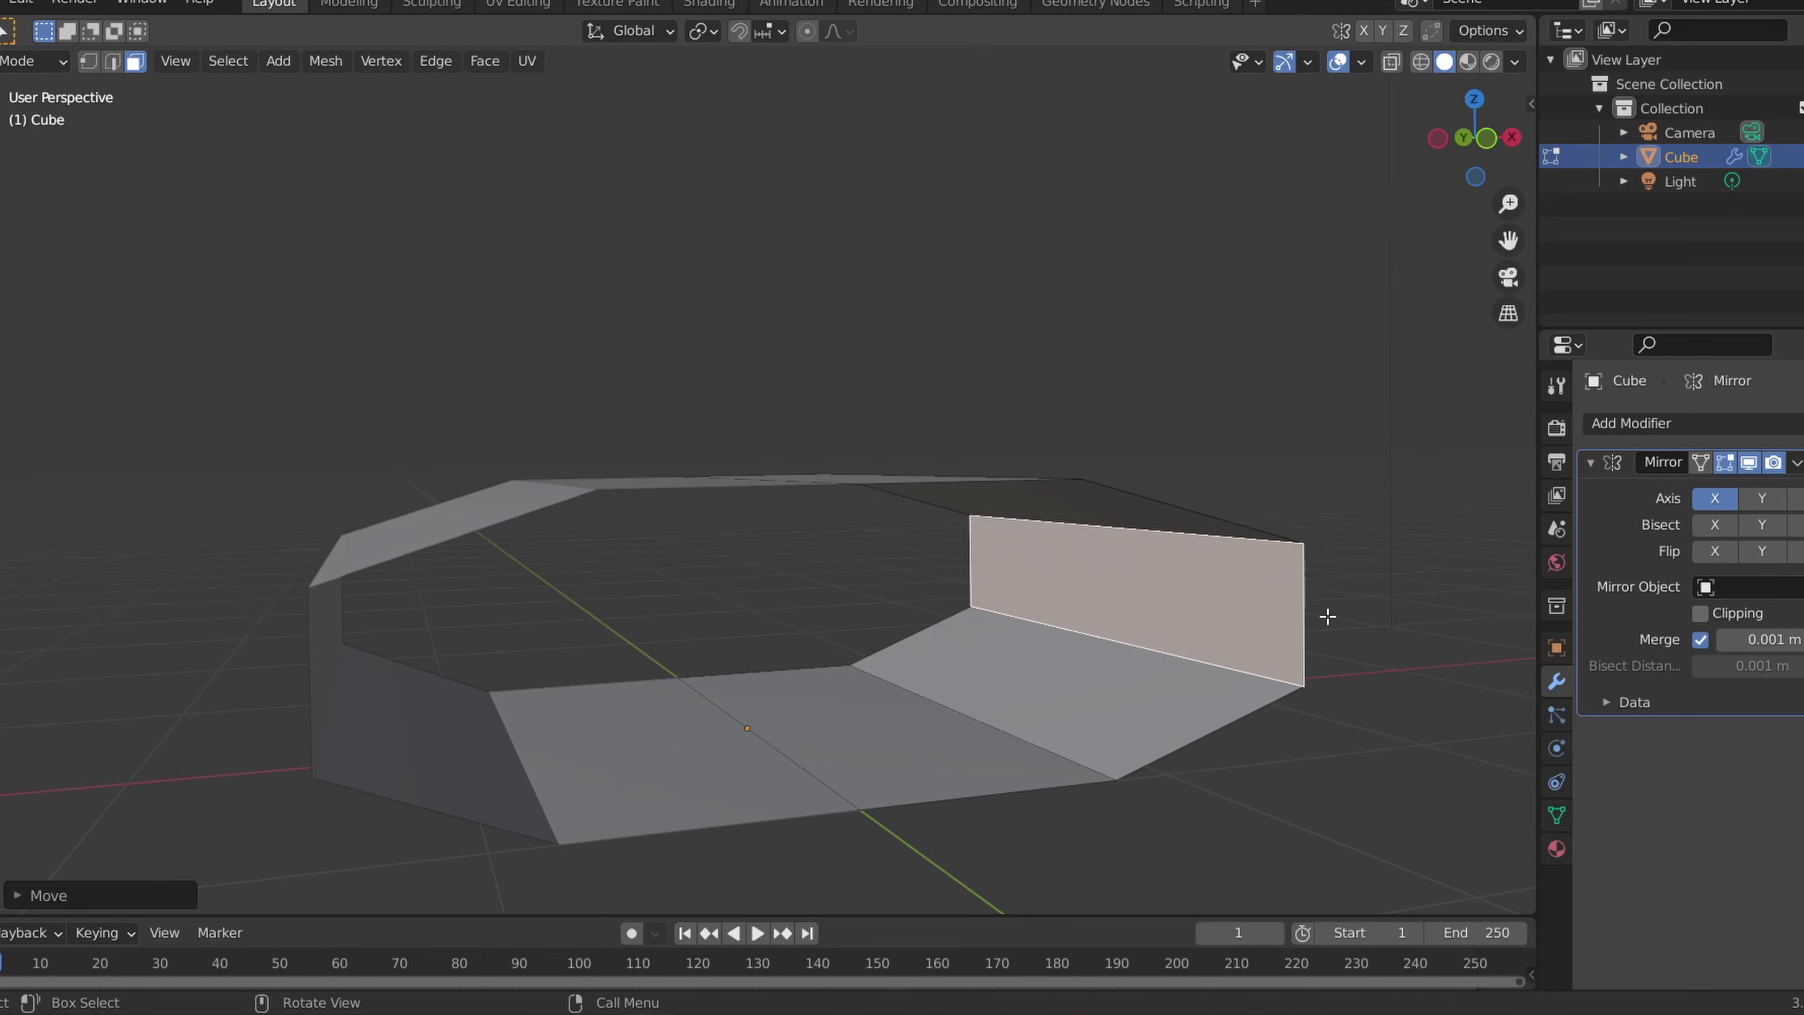
key(ctrl+z)
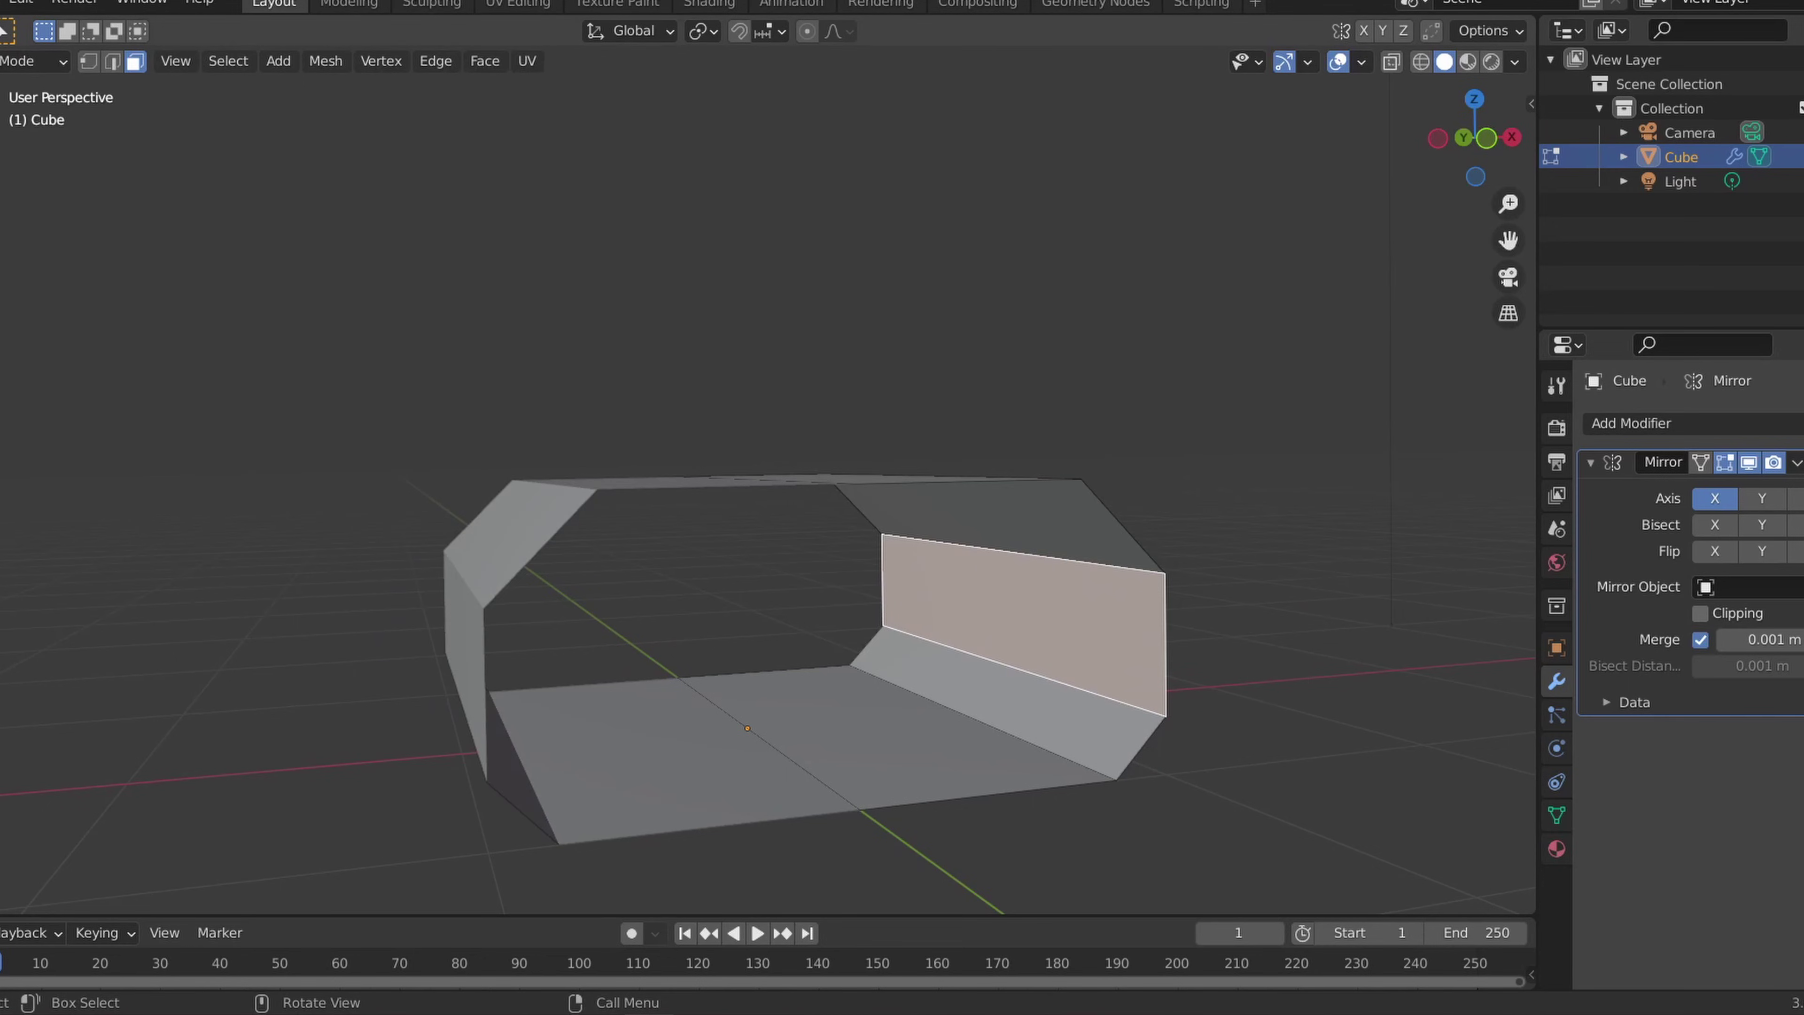
Step: Add a single lengthwise loop cut through the middle of the floor face on the positive X side
middle_drag(794, 803, 742, 806)
click(2, 646)
click(891, 817)
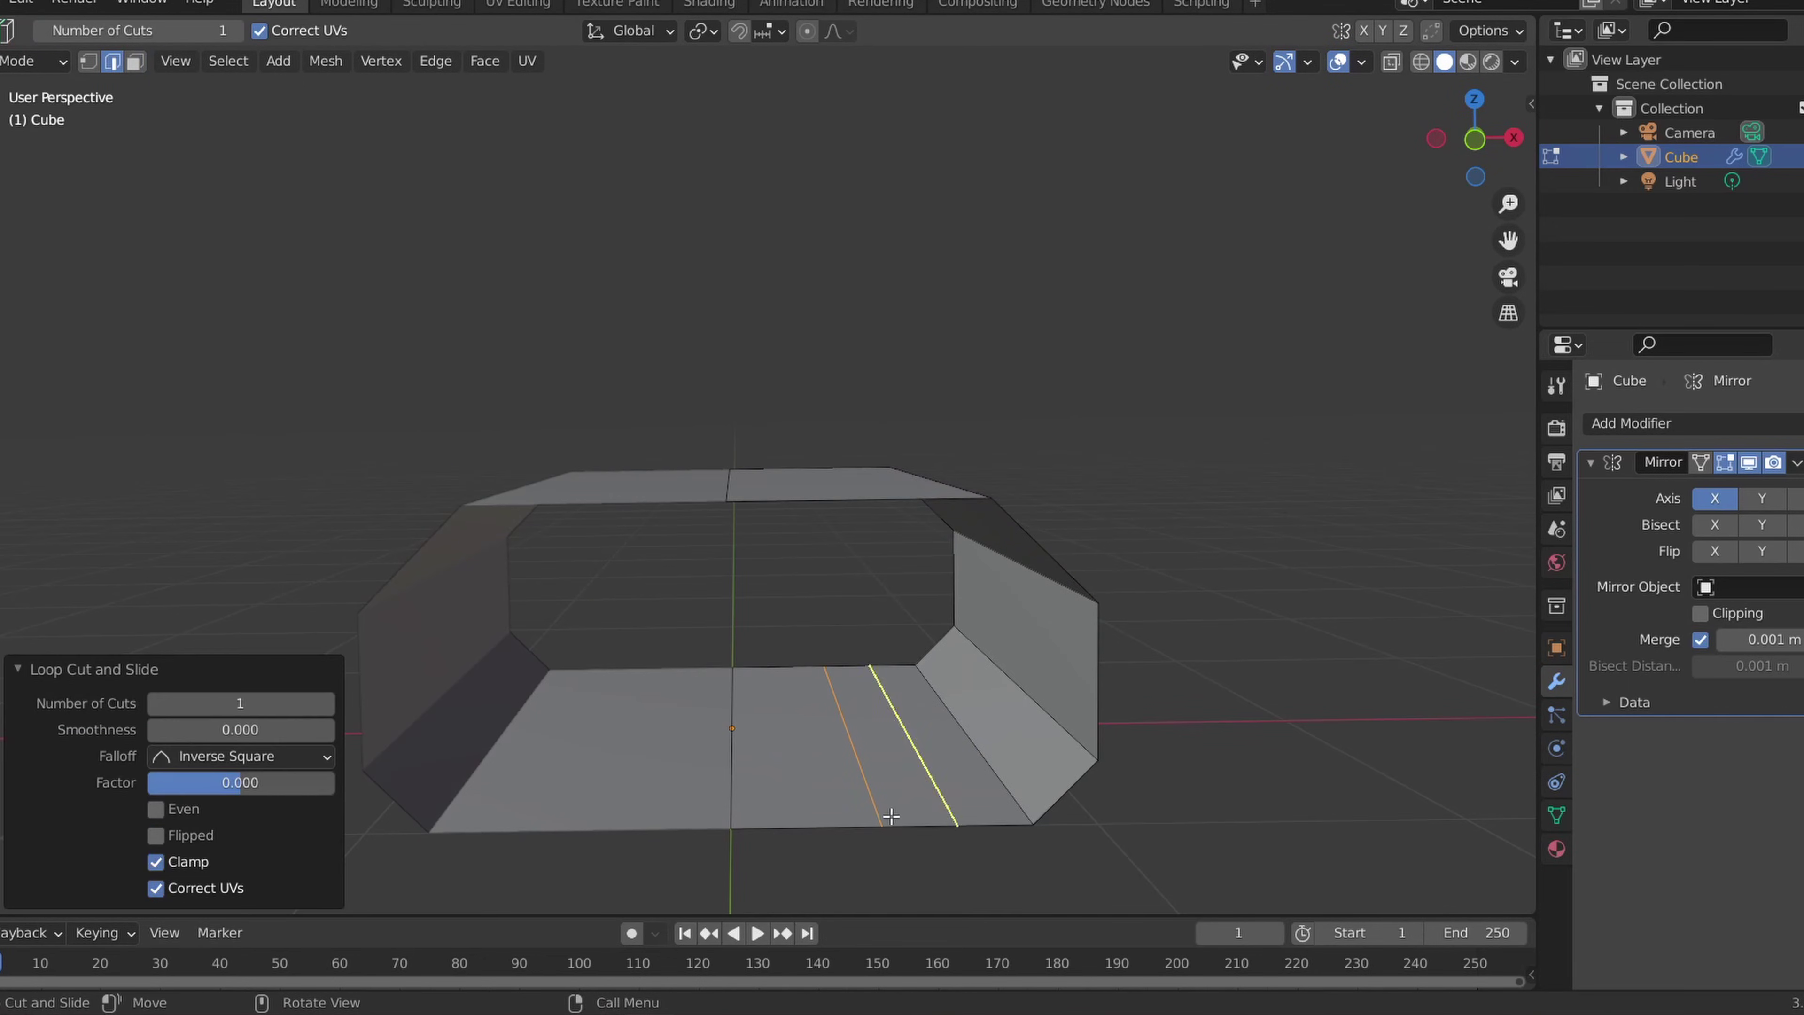
Step: Slide the floor loop cut toward the side wall at factor -0.71, and add a second cut beside it at factor -0.968
drag(239, 785, 181, 785)
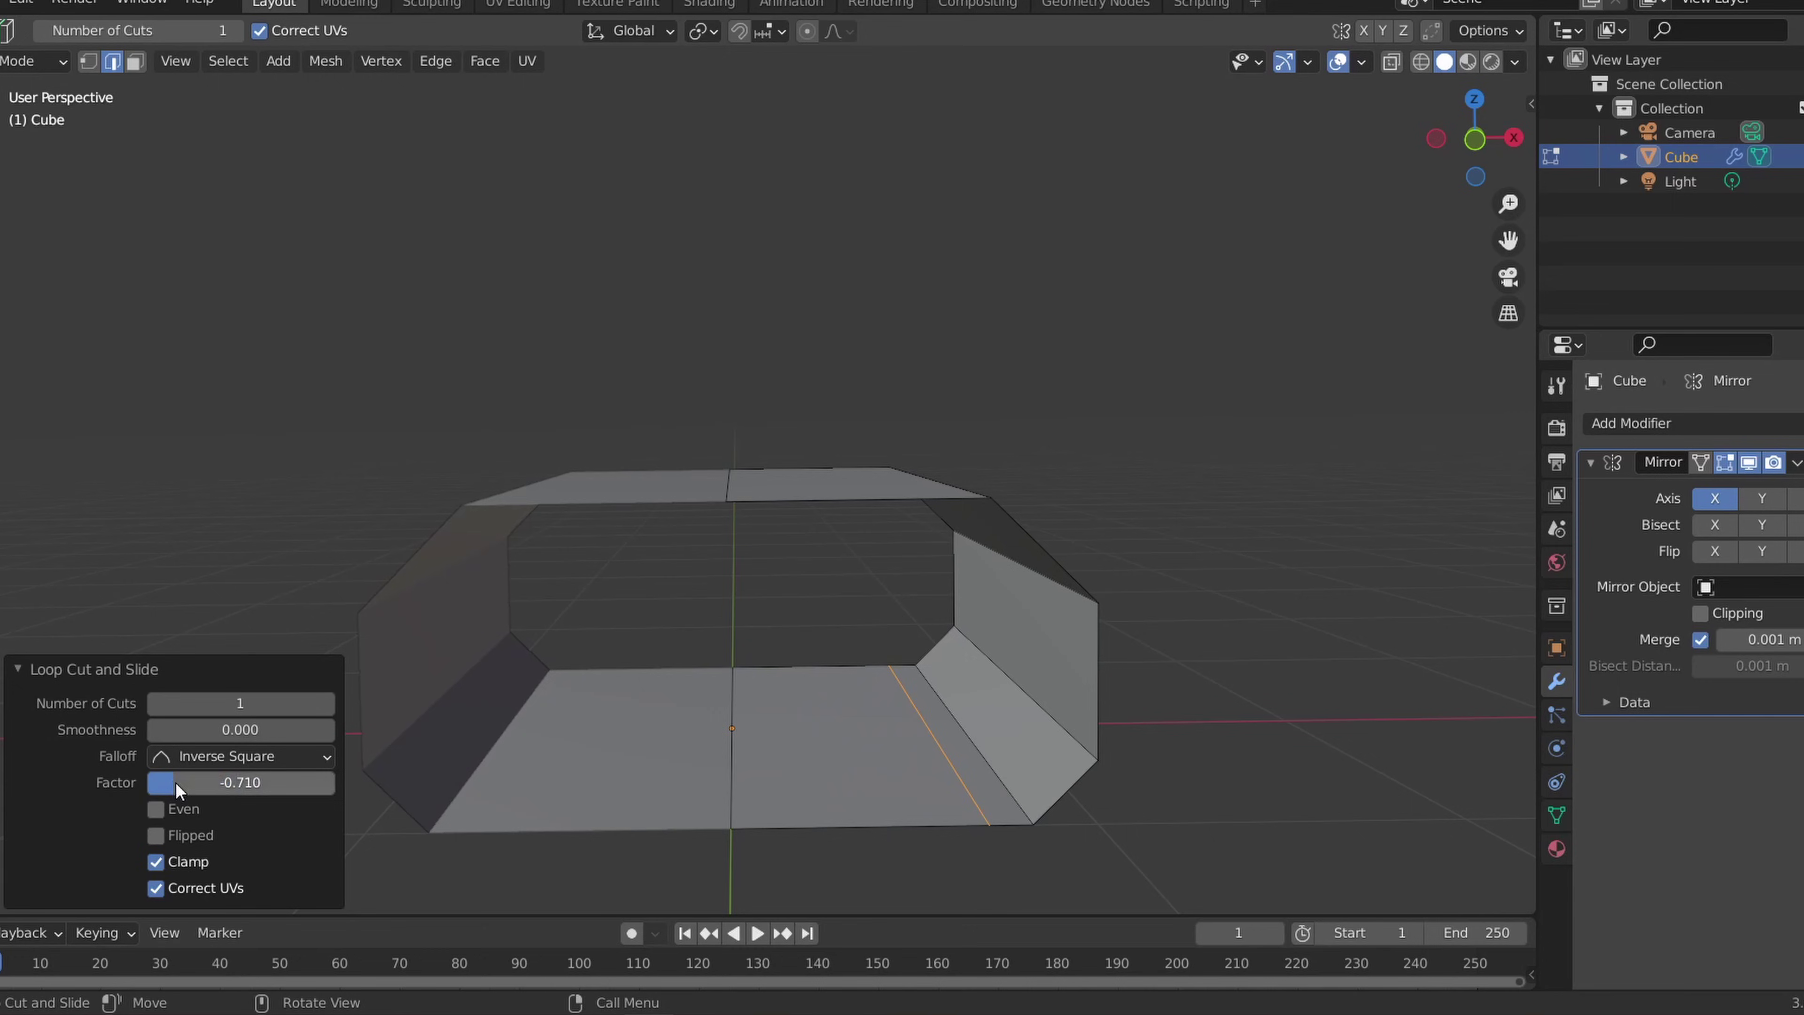
drag(328, 785, 317, 785)
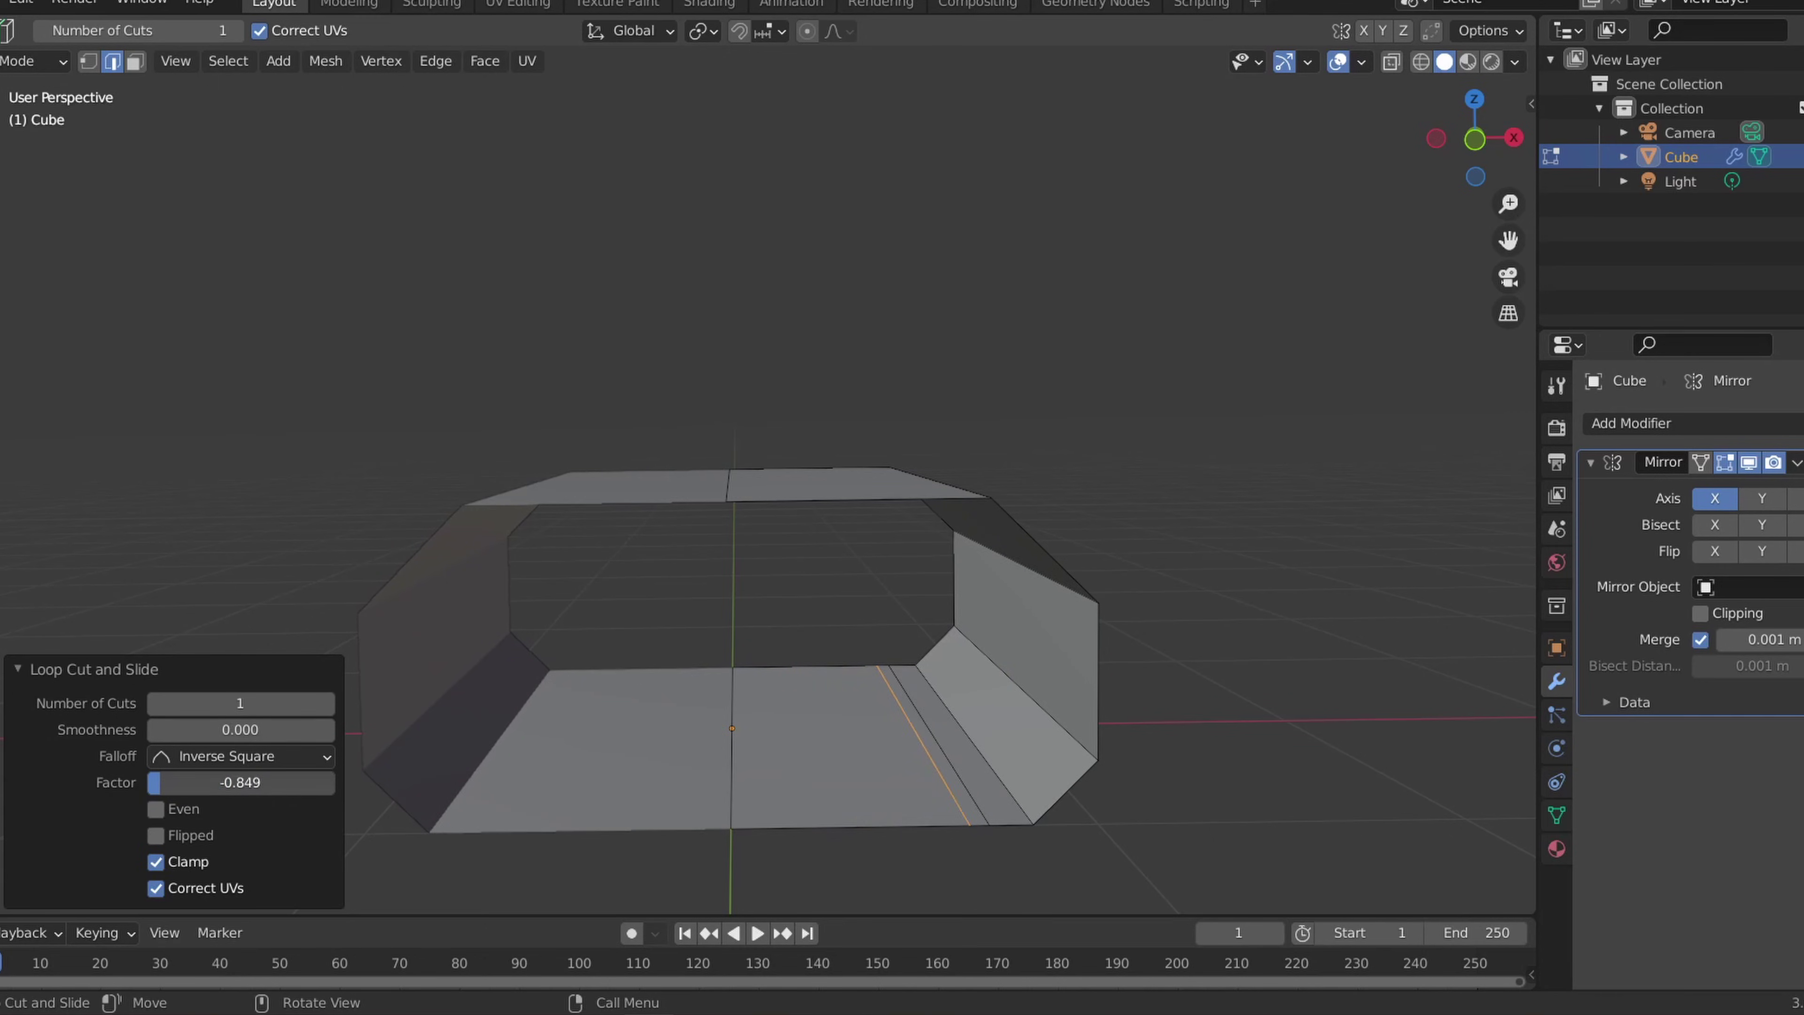
drag(154, 785, 151, 785)
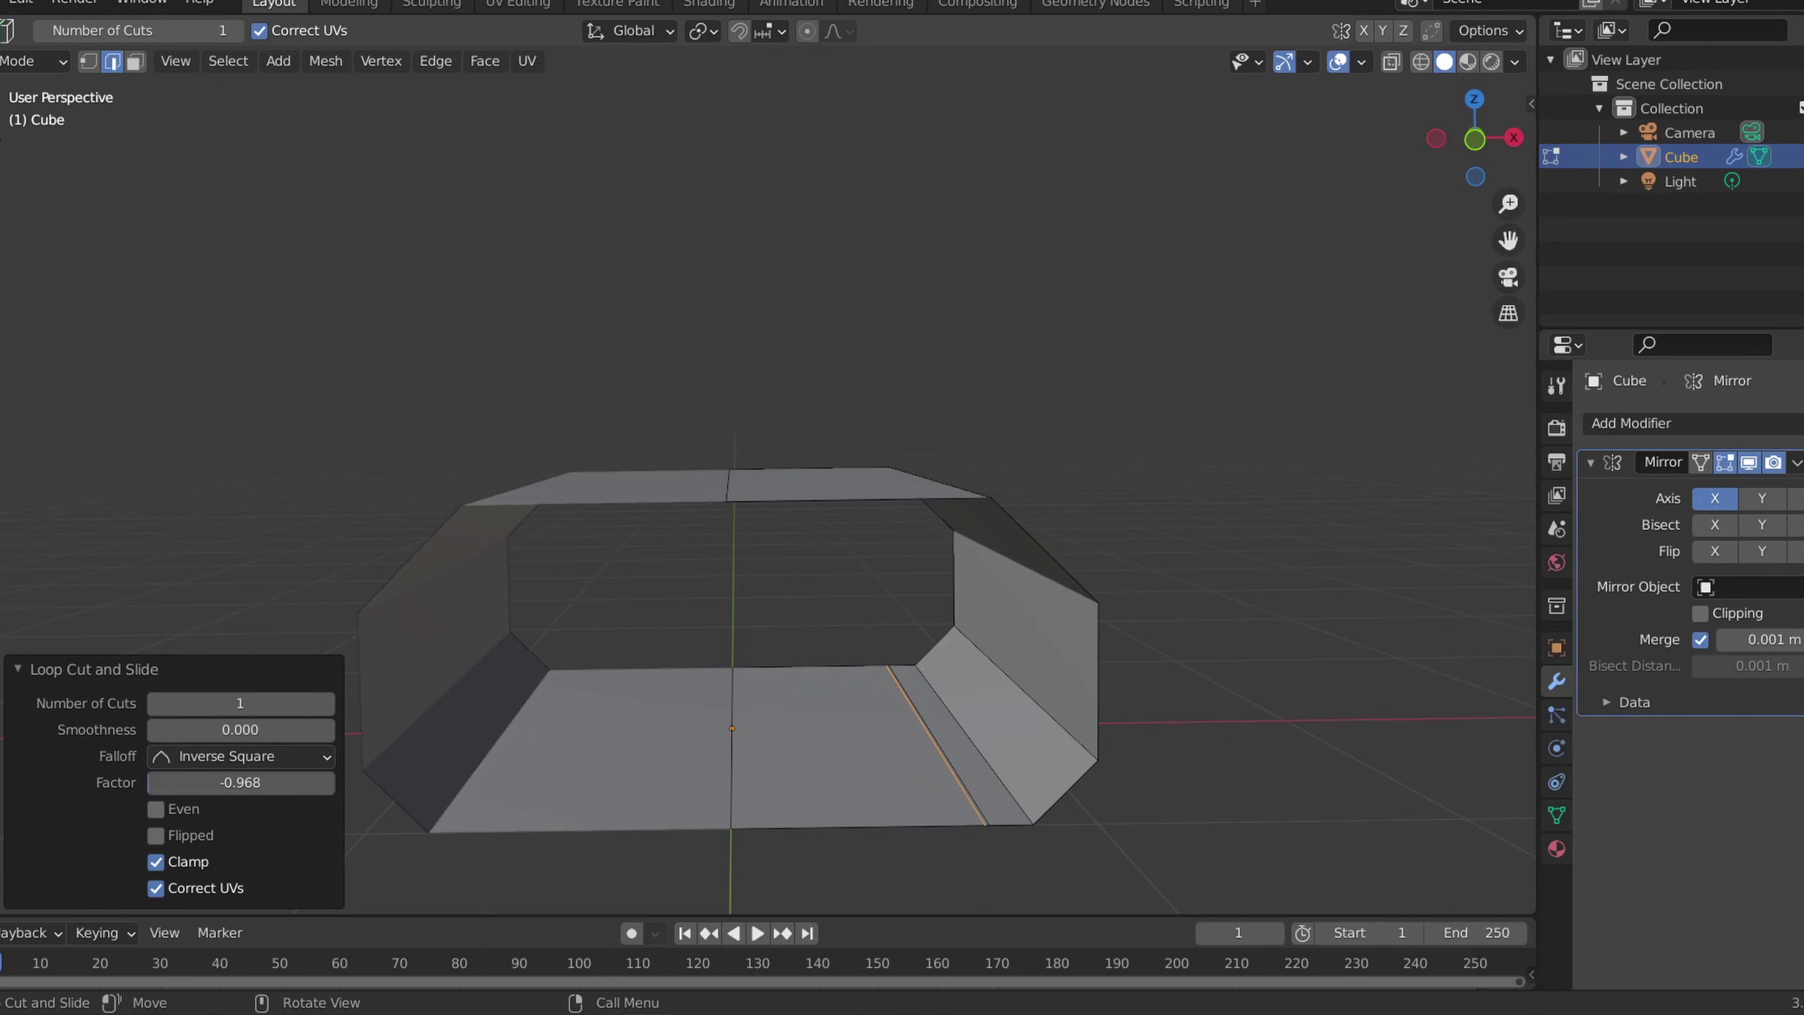
Step: Lower the inner floor face on the positive X side about 0.015 m along the Z axis
click(2, 105)
click(133, 69)
click(805, 745)
key(g)
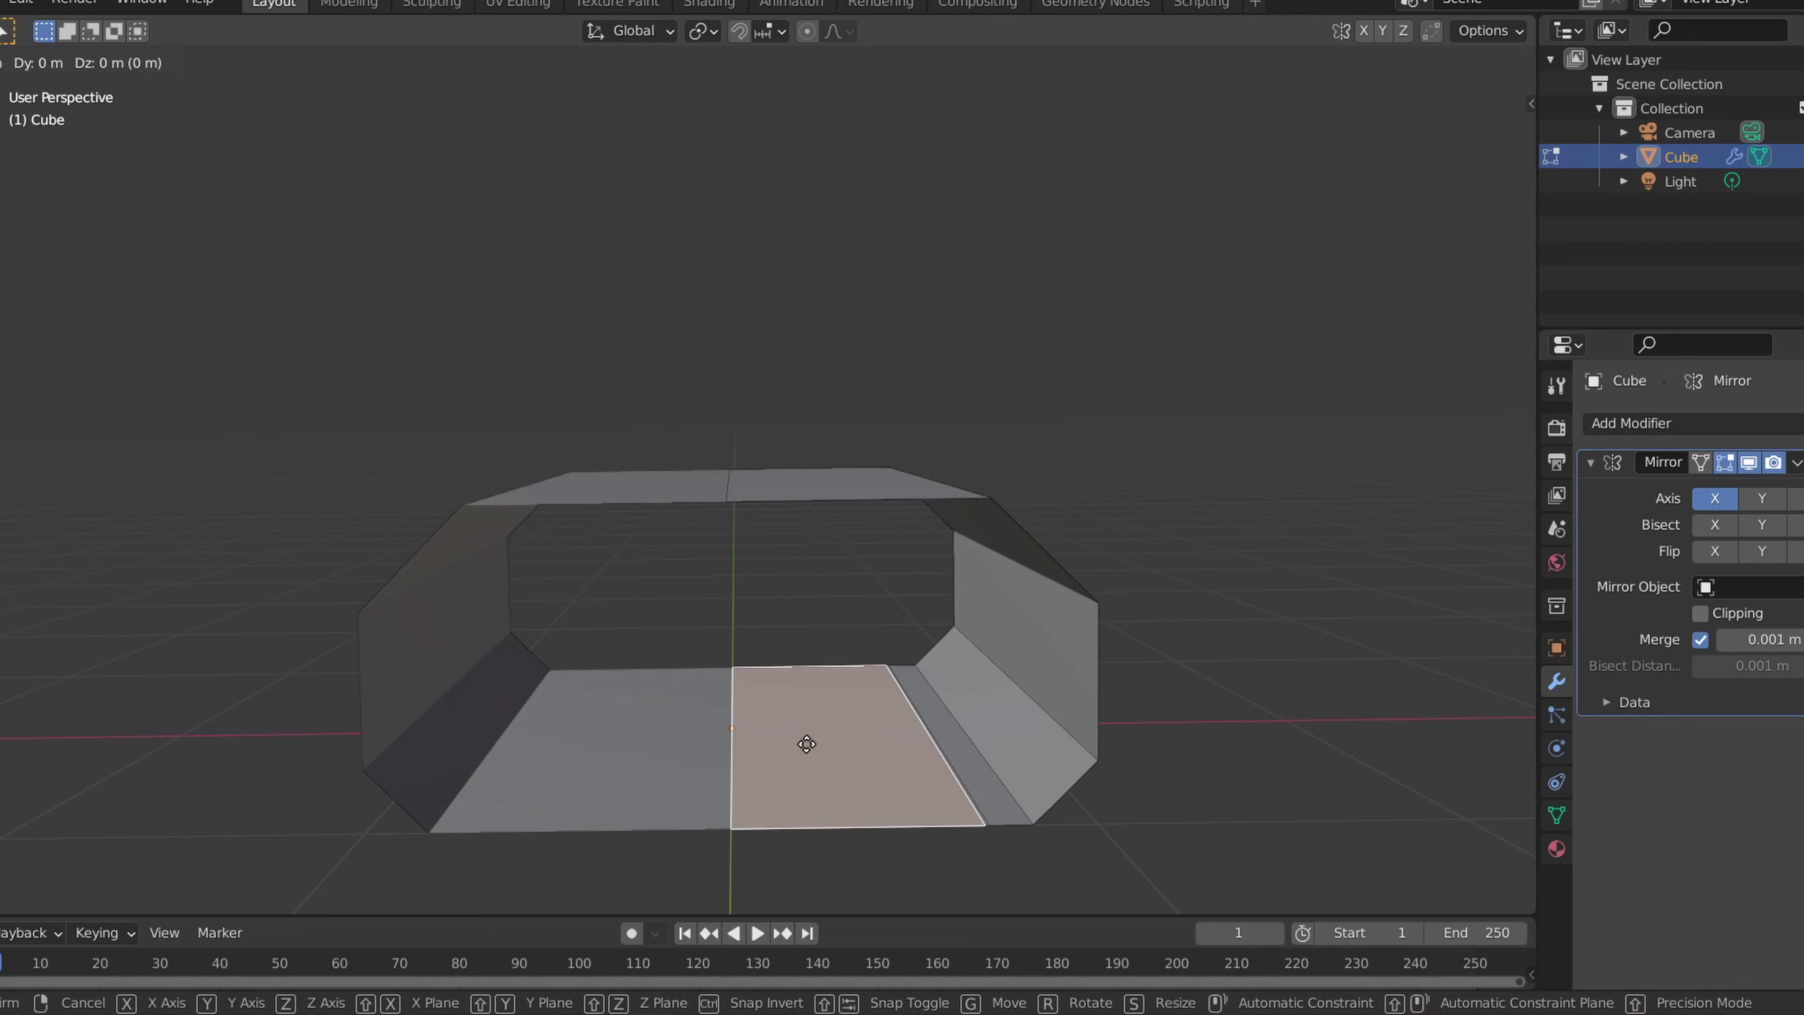
key(z)
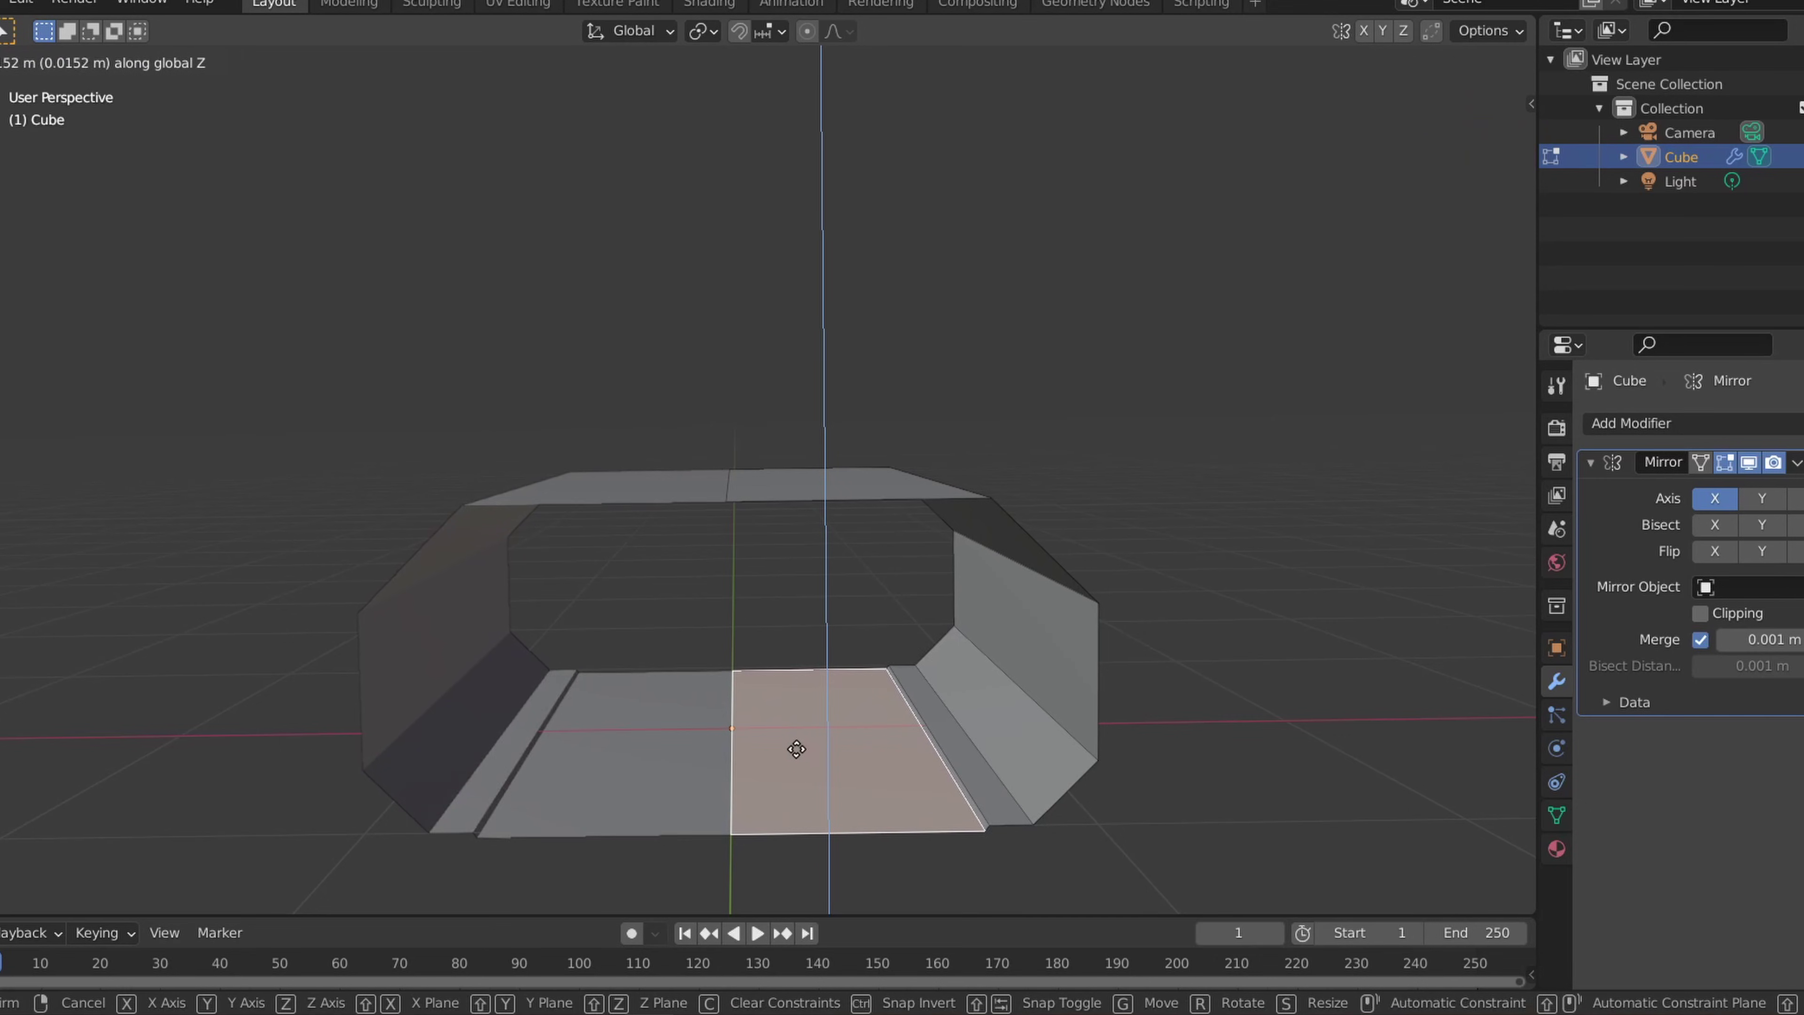
click(794, 745)
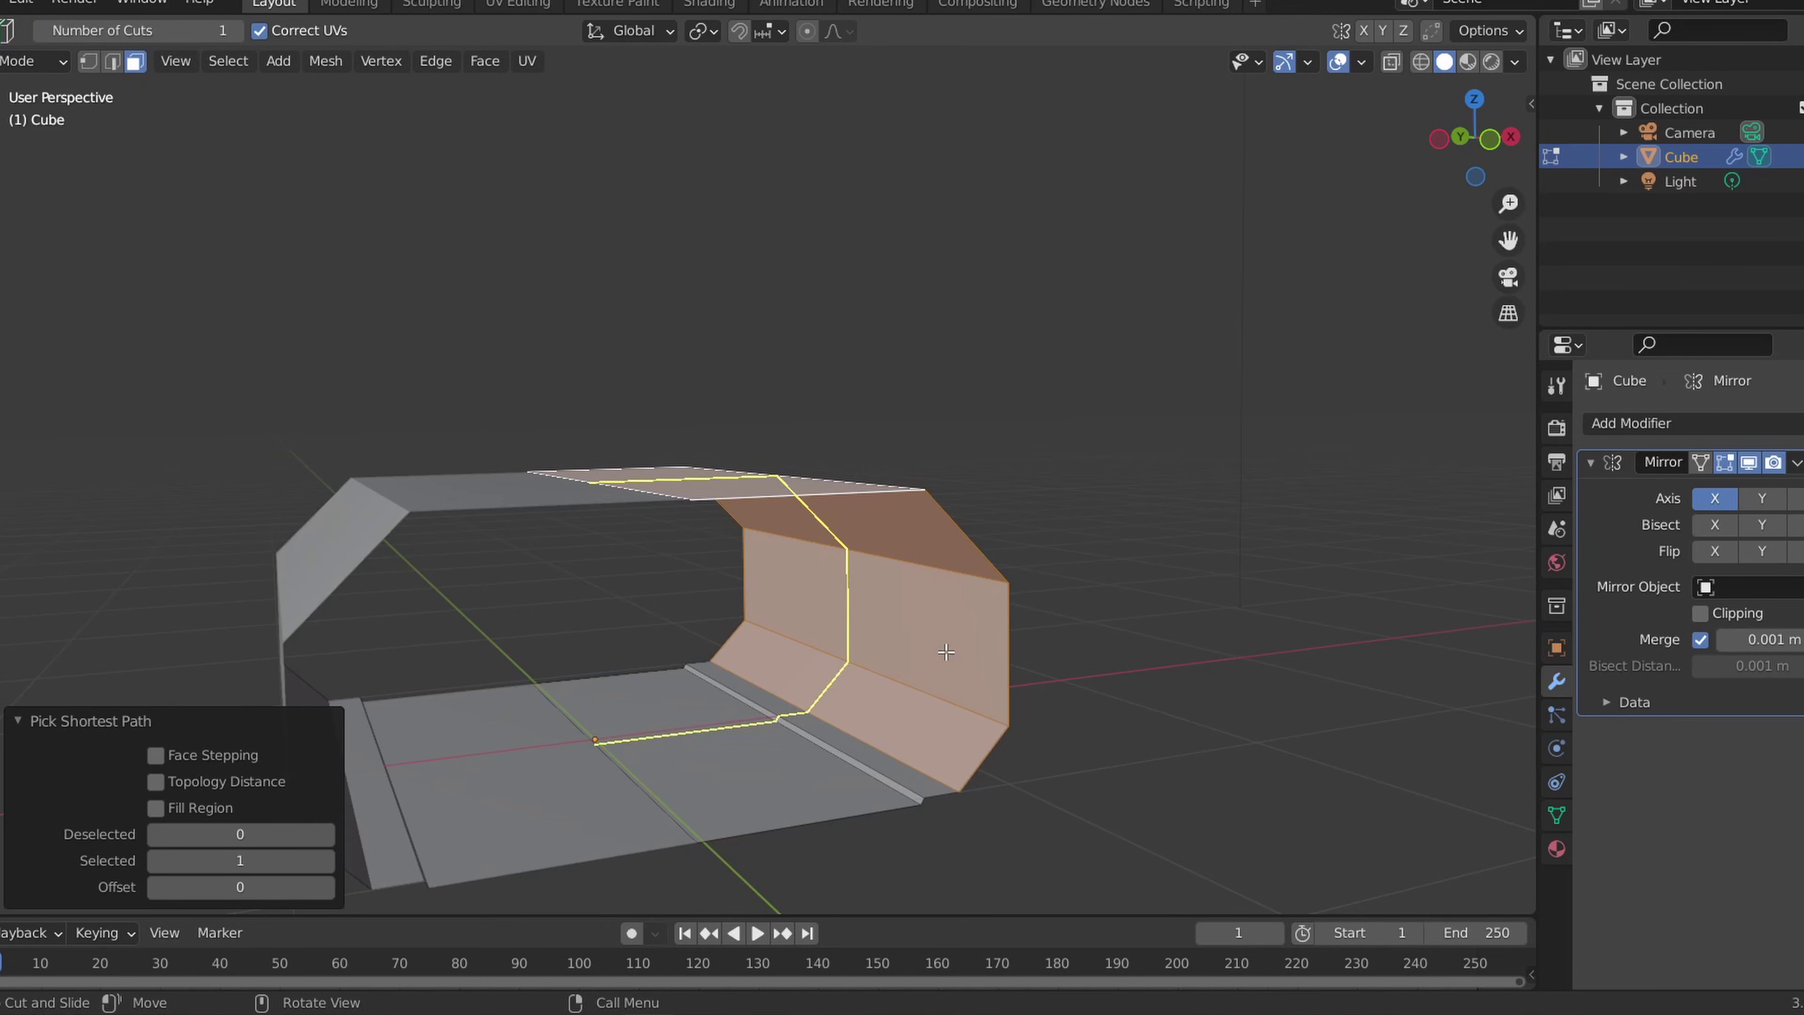
Step: Add two crosswise loop cuts around the tunnel shell and spread them along Y toward the open ends
click(946, 652)
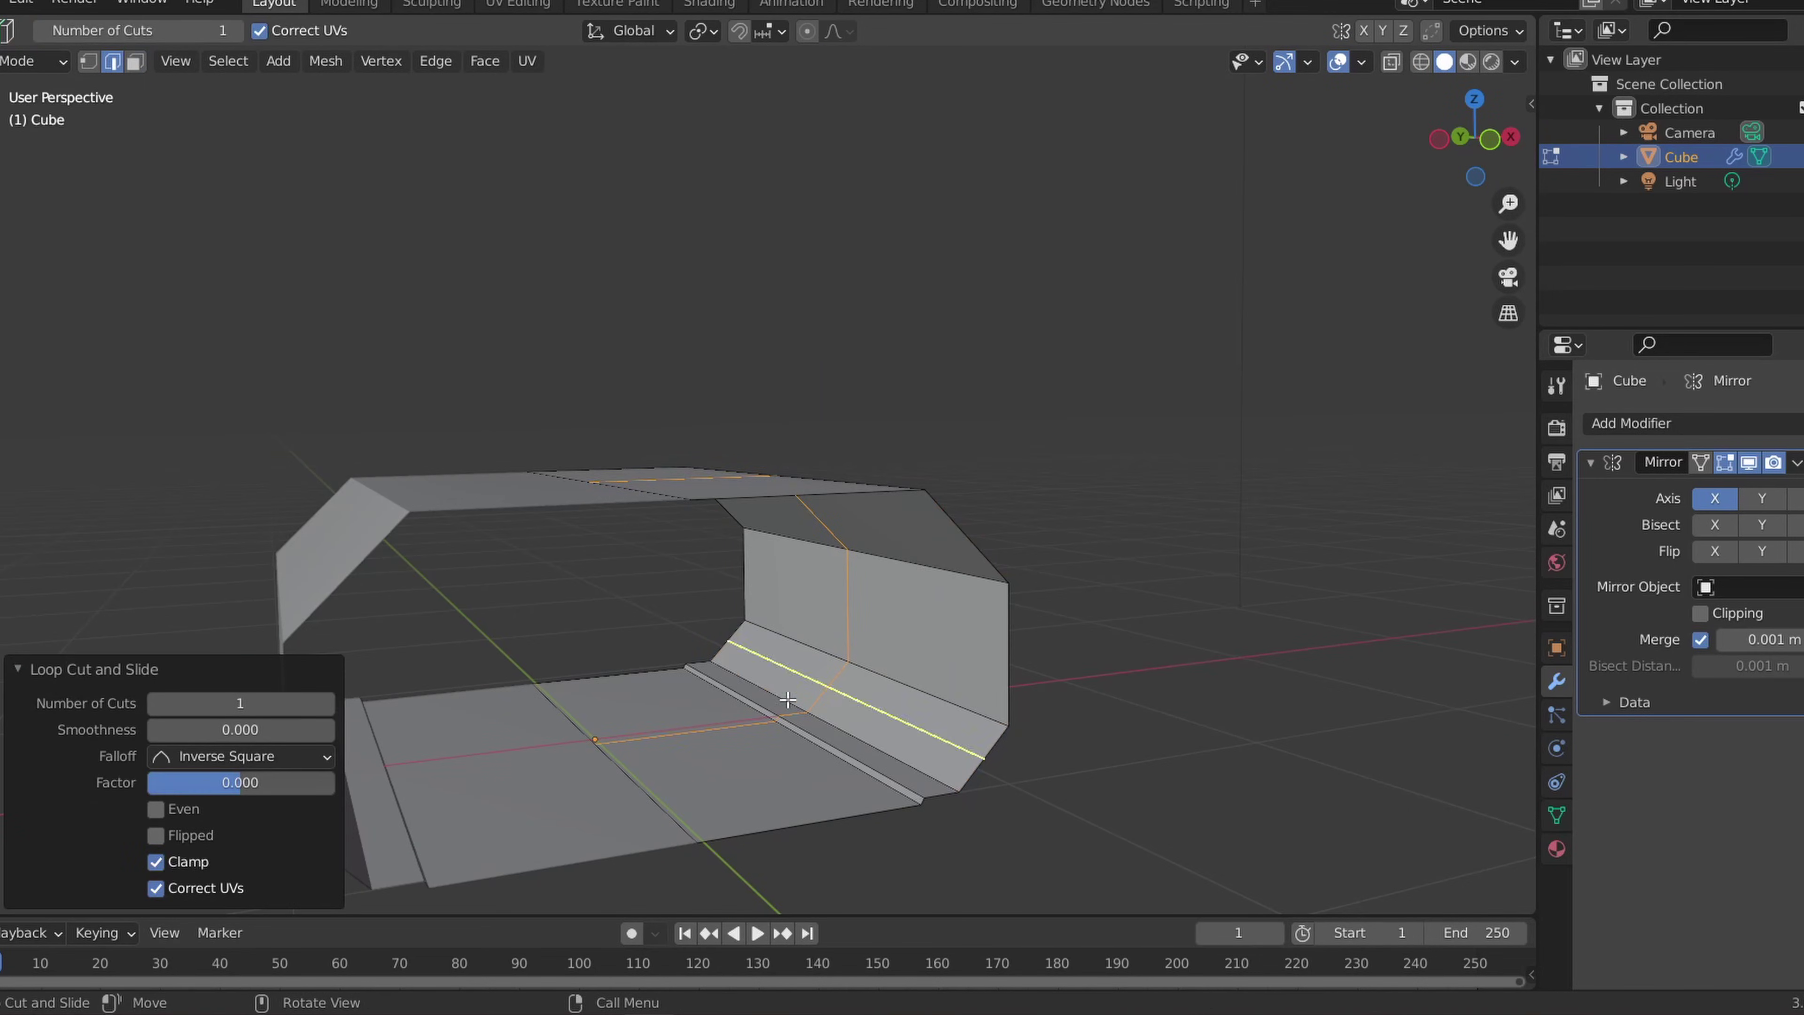
click(328, 704)
key(g)
key(y)
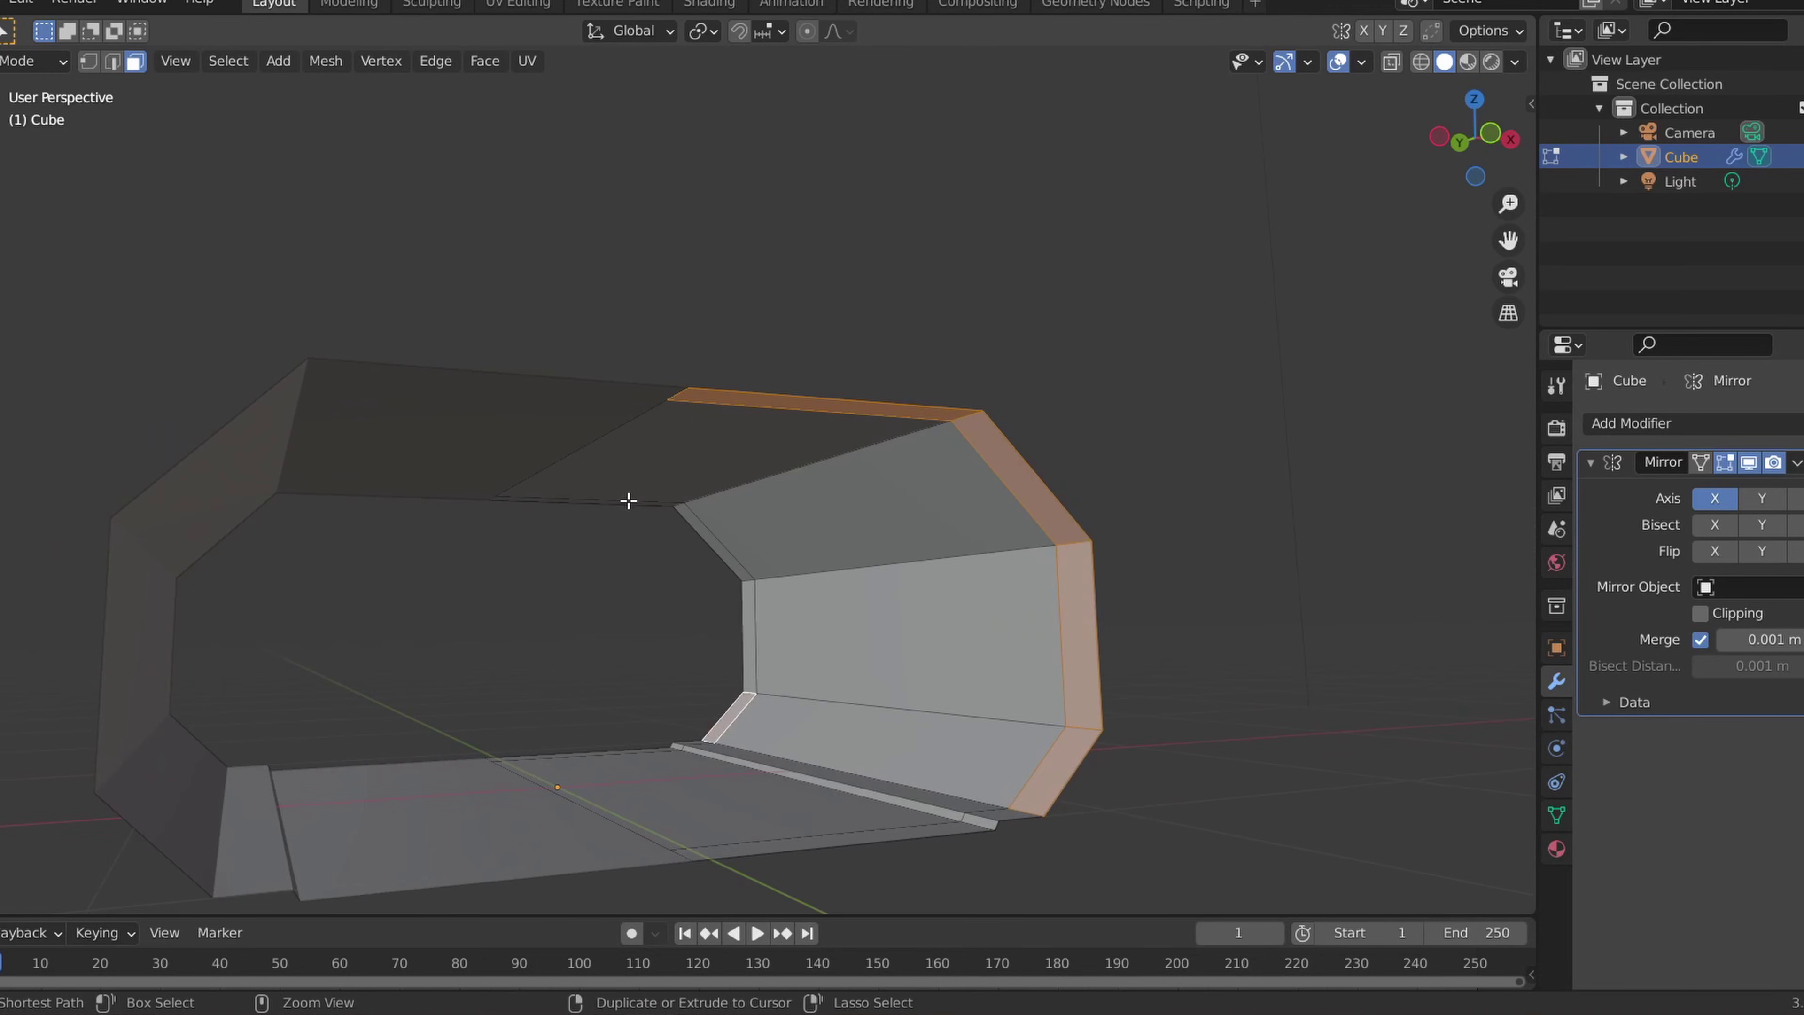
Step: Extrude the narrow wall and ceiling strips at both tunnel ends along their normals with an offset of about -0.03 m
ctrl+click(625, 501)
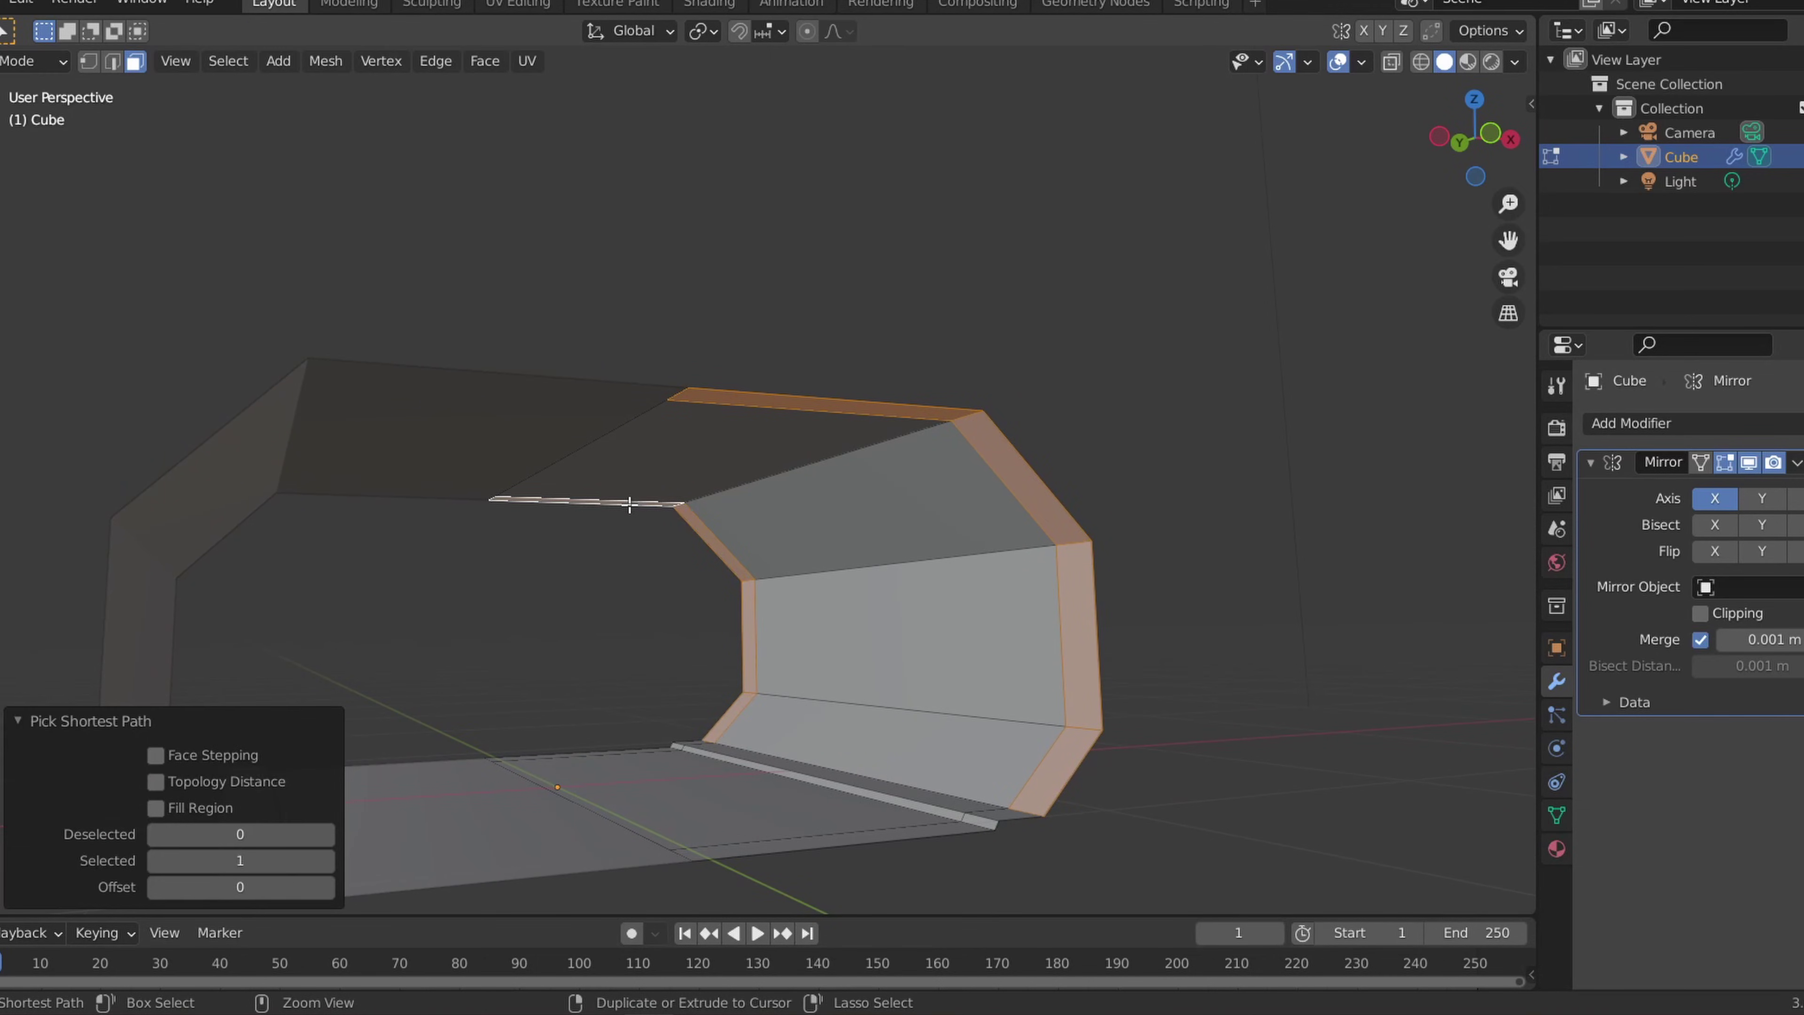
right_click(1515, 543)
click(1515, 543)
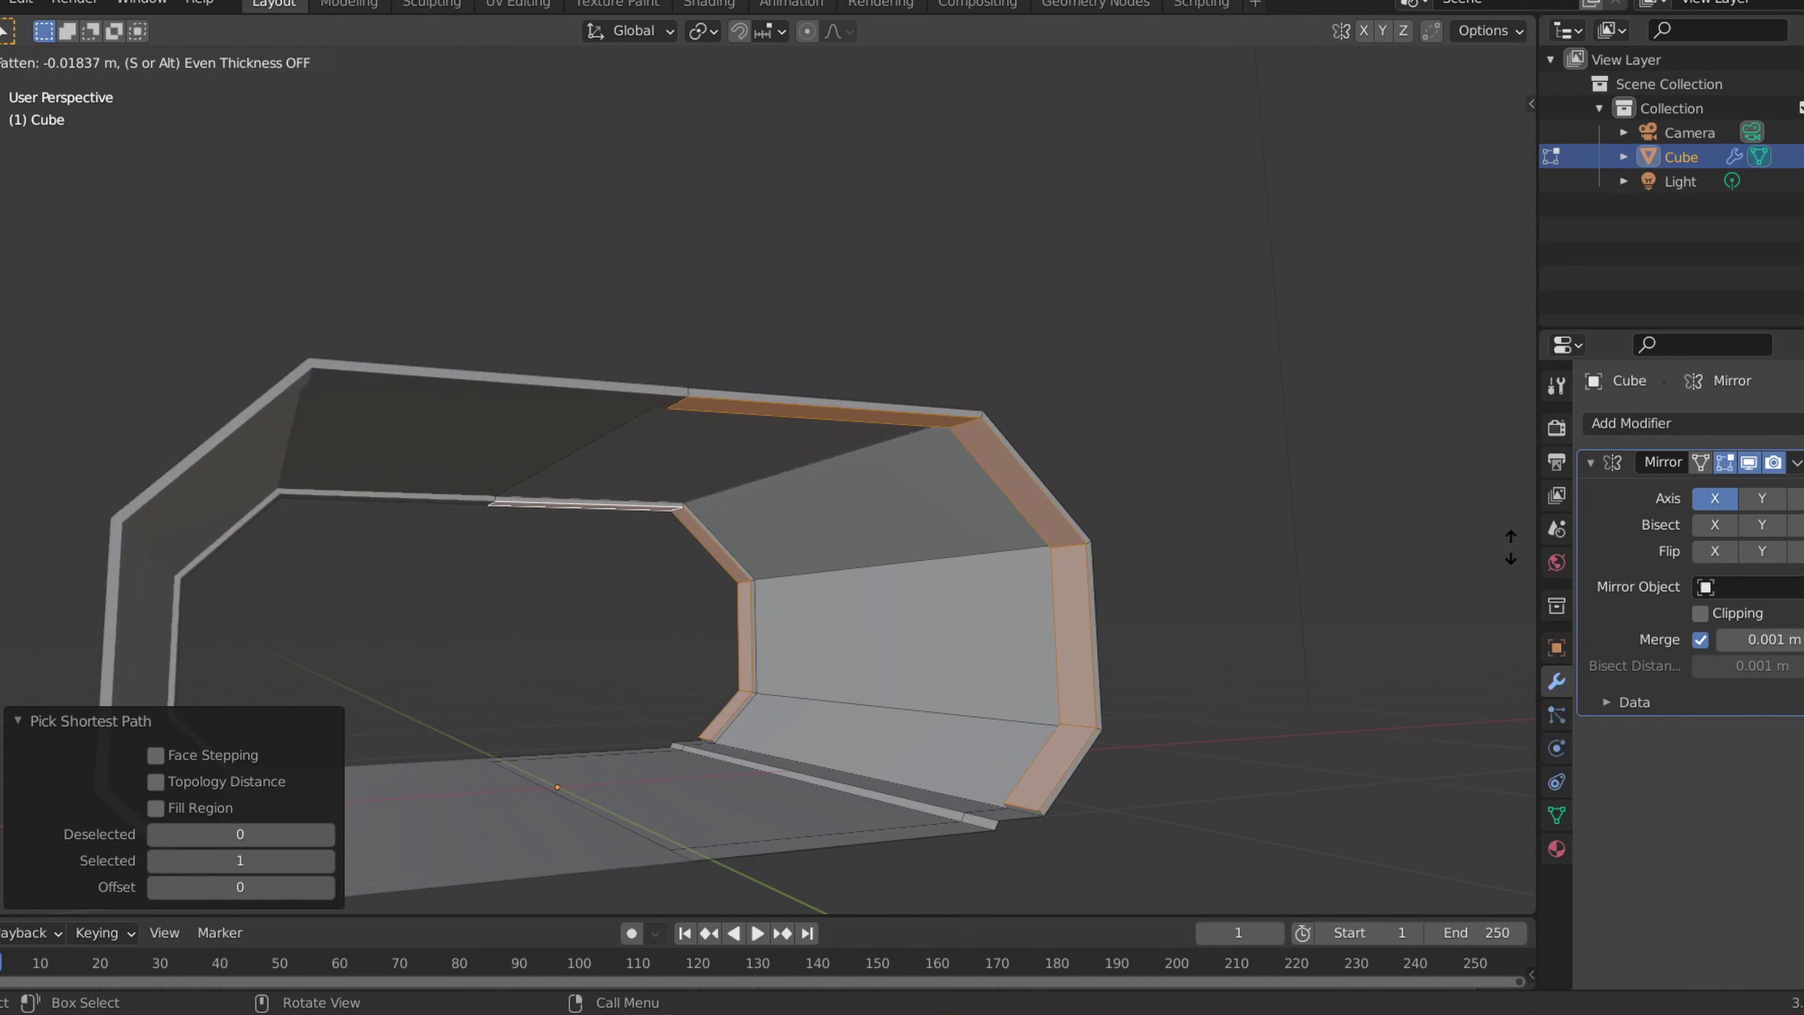
click(1450, 590)
middle_drag(1309, 713, 1259, 711)
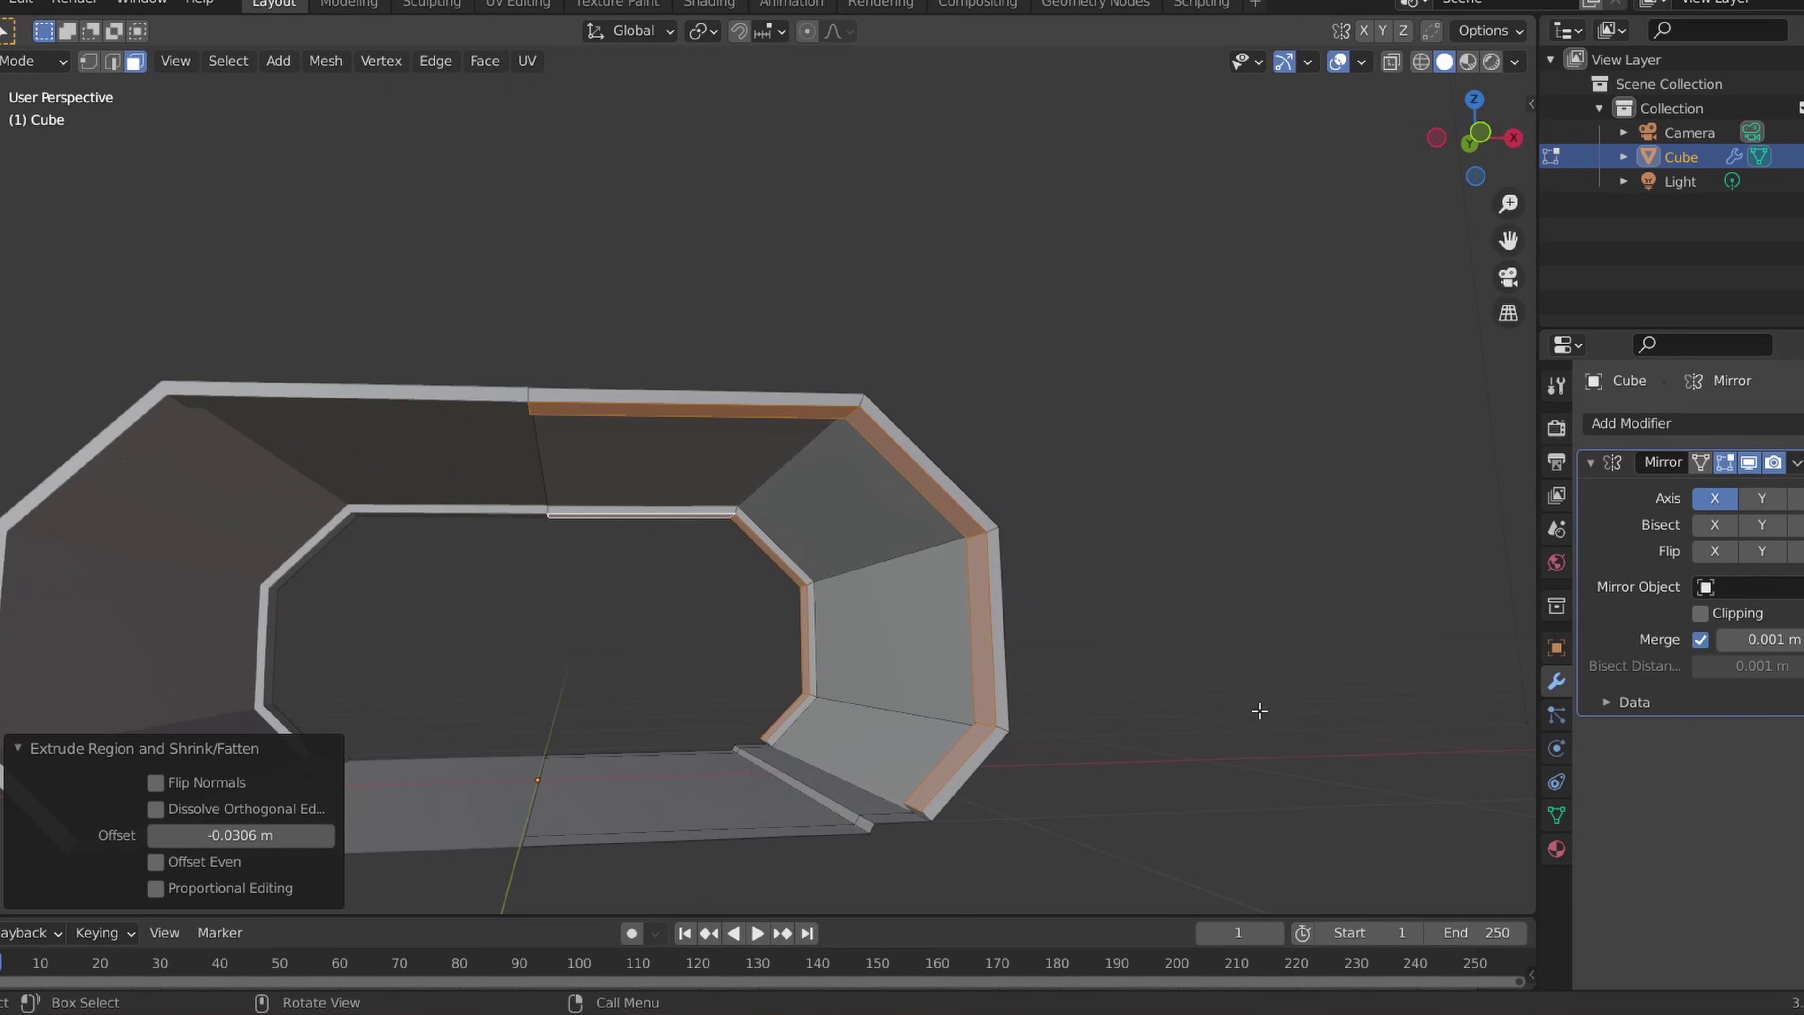
Step: Separate the faces of the lowered inner floor panel into their own object
middle_drag(475, 511, 766, 685)
key(2)
key(alt+a)
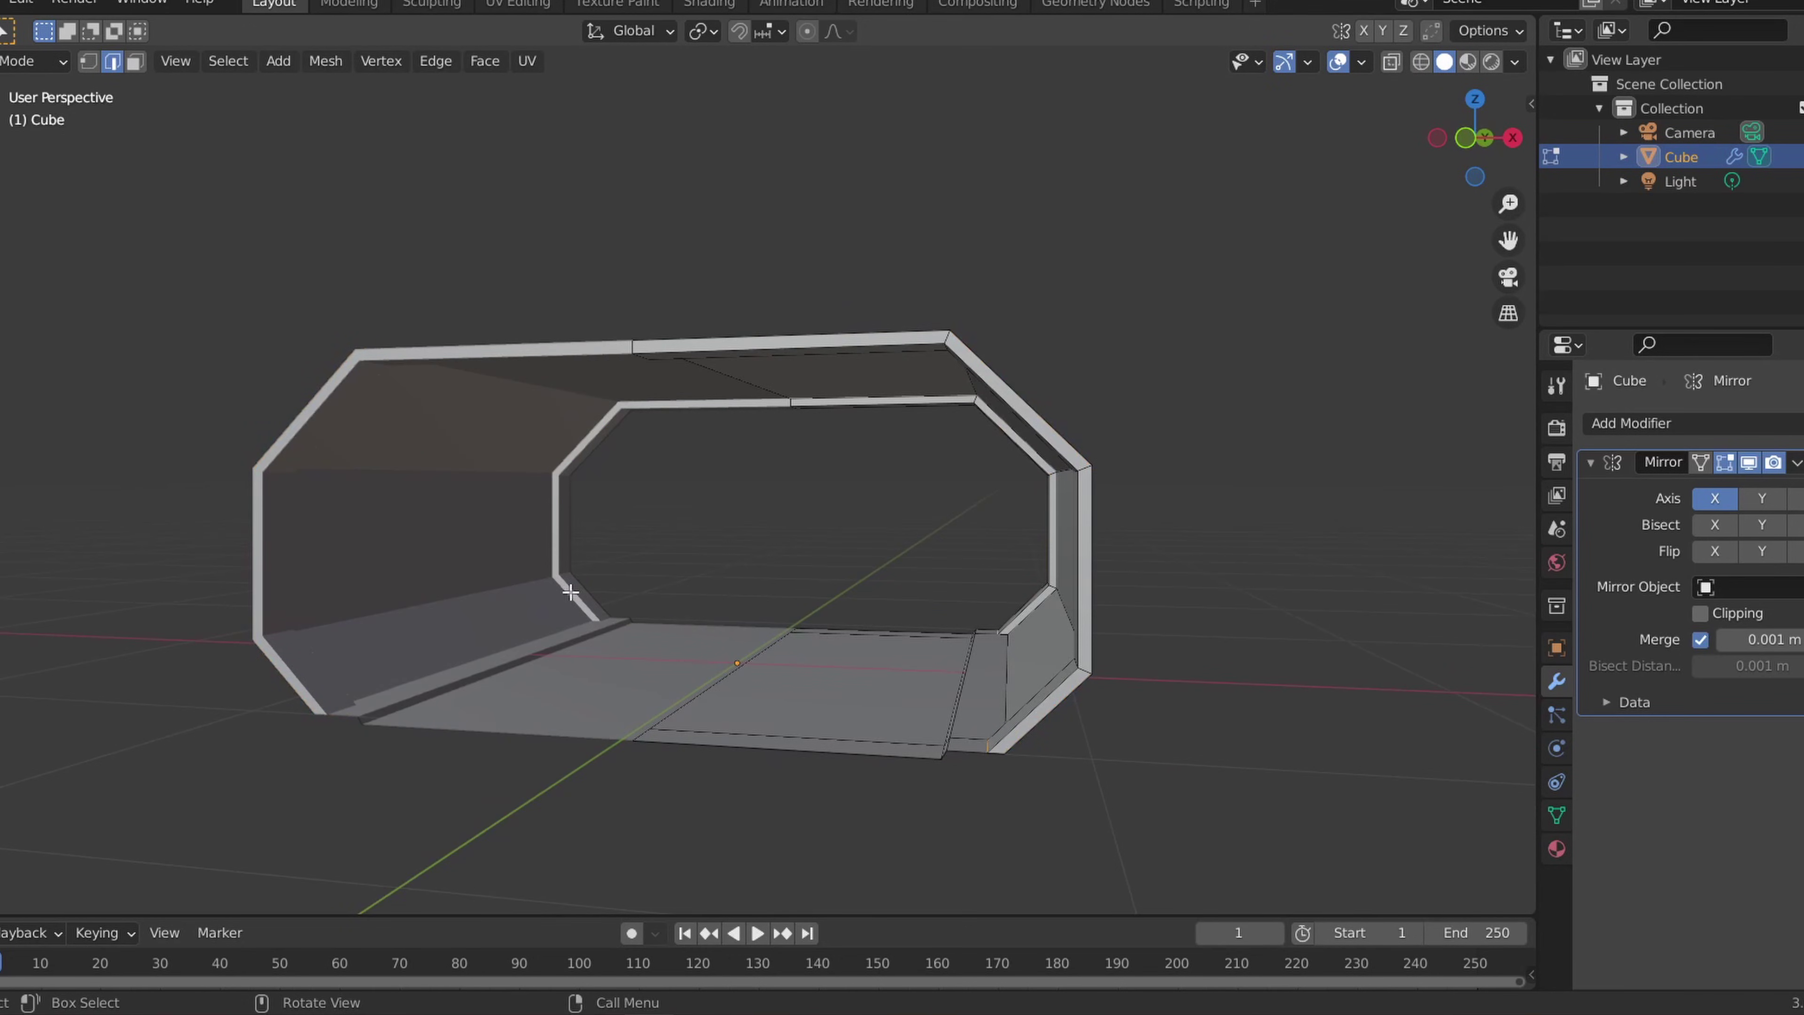
click(134, 62)
middle_drag(415, 447, 649, 547)
drag(641, 538, 812, 851)
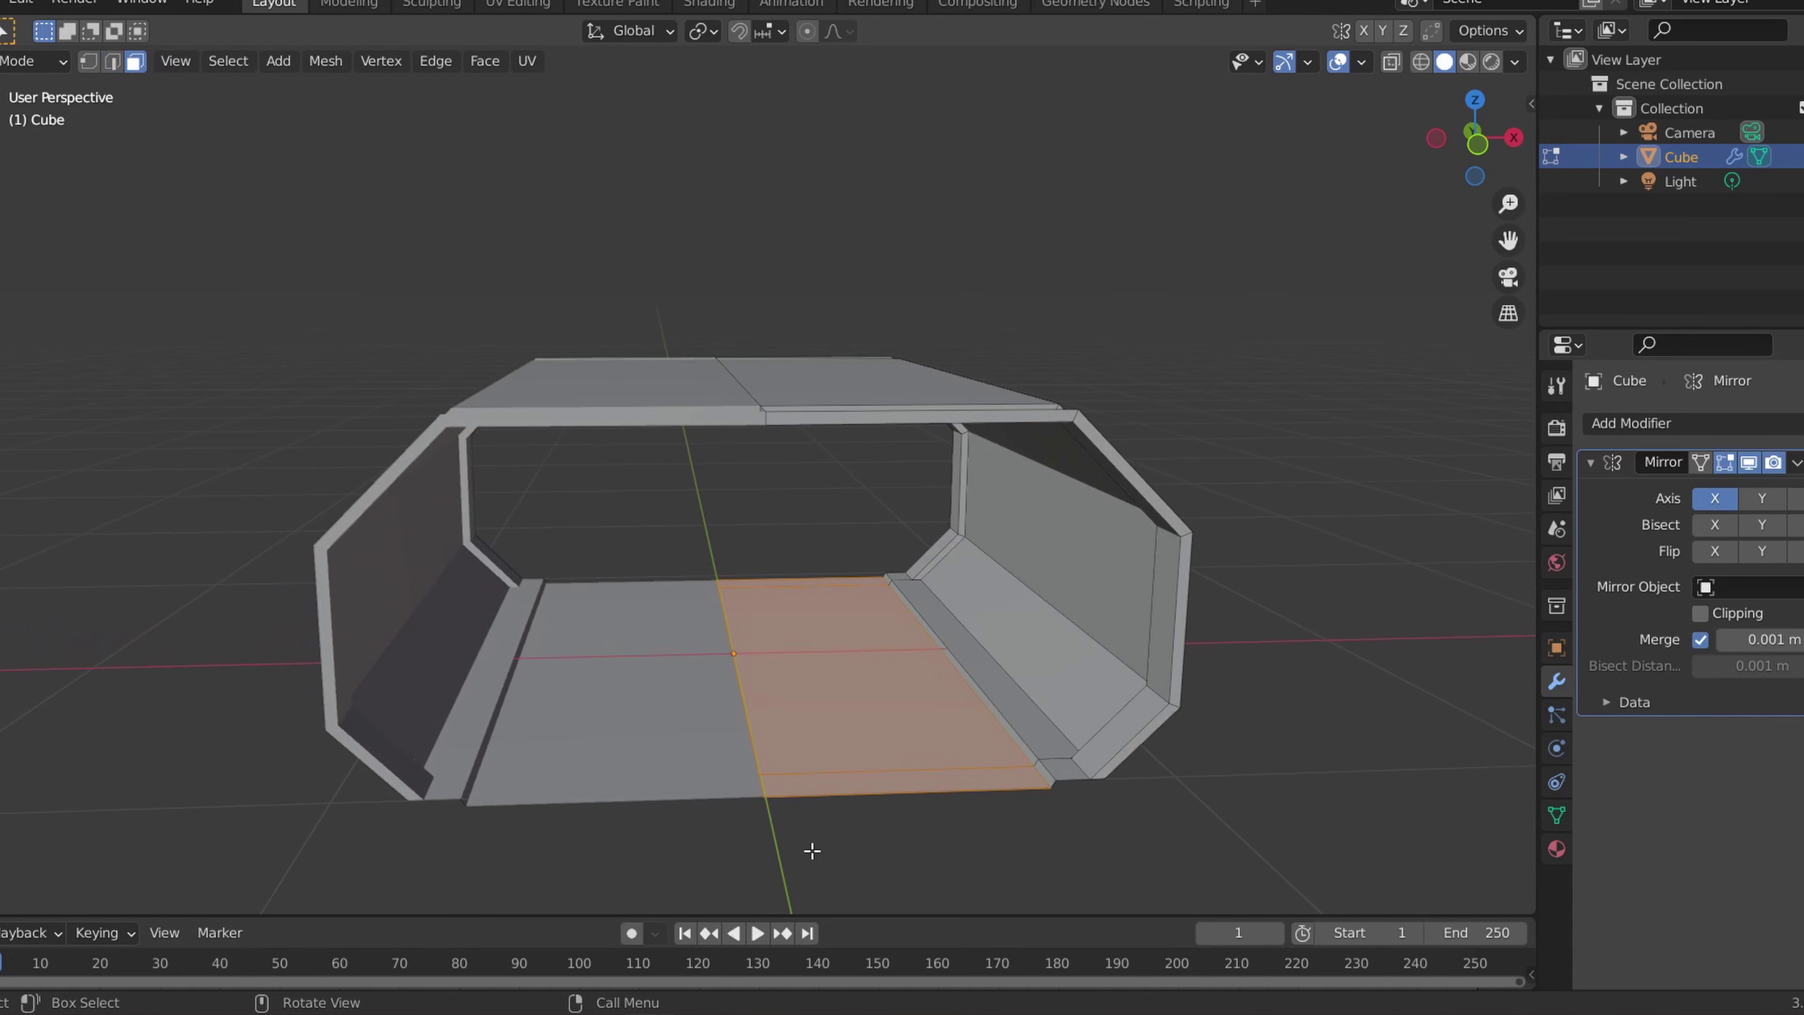
right_click(790, 740)
mouse_move(795, 911)
click(923, 866)
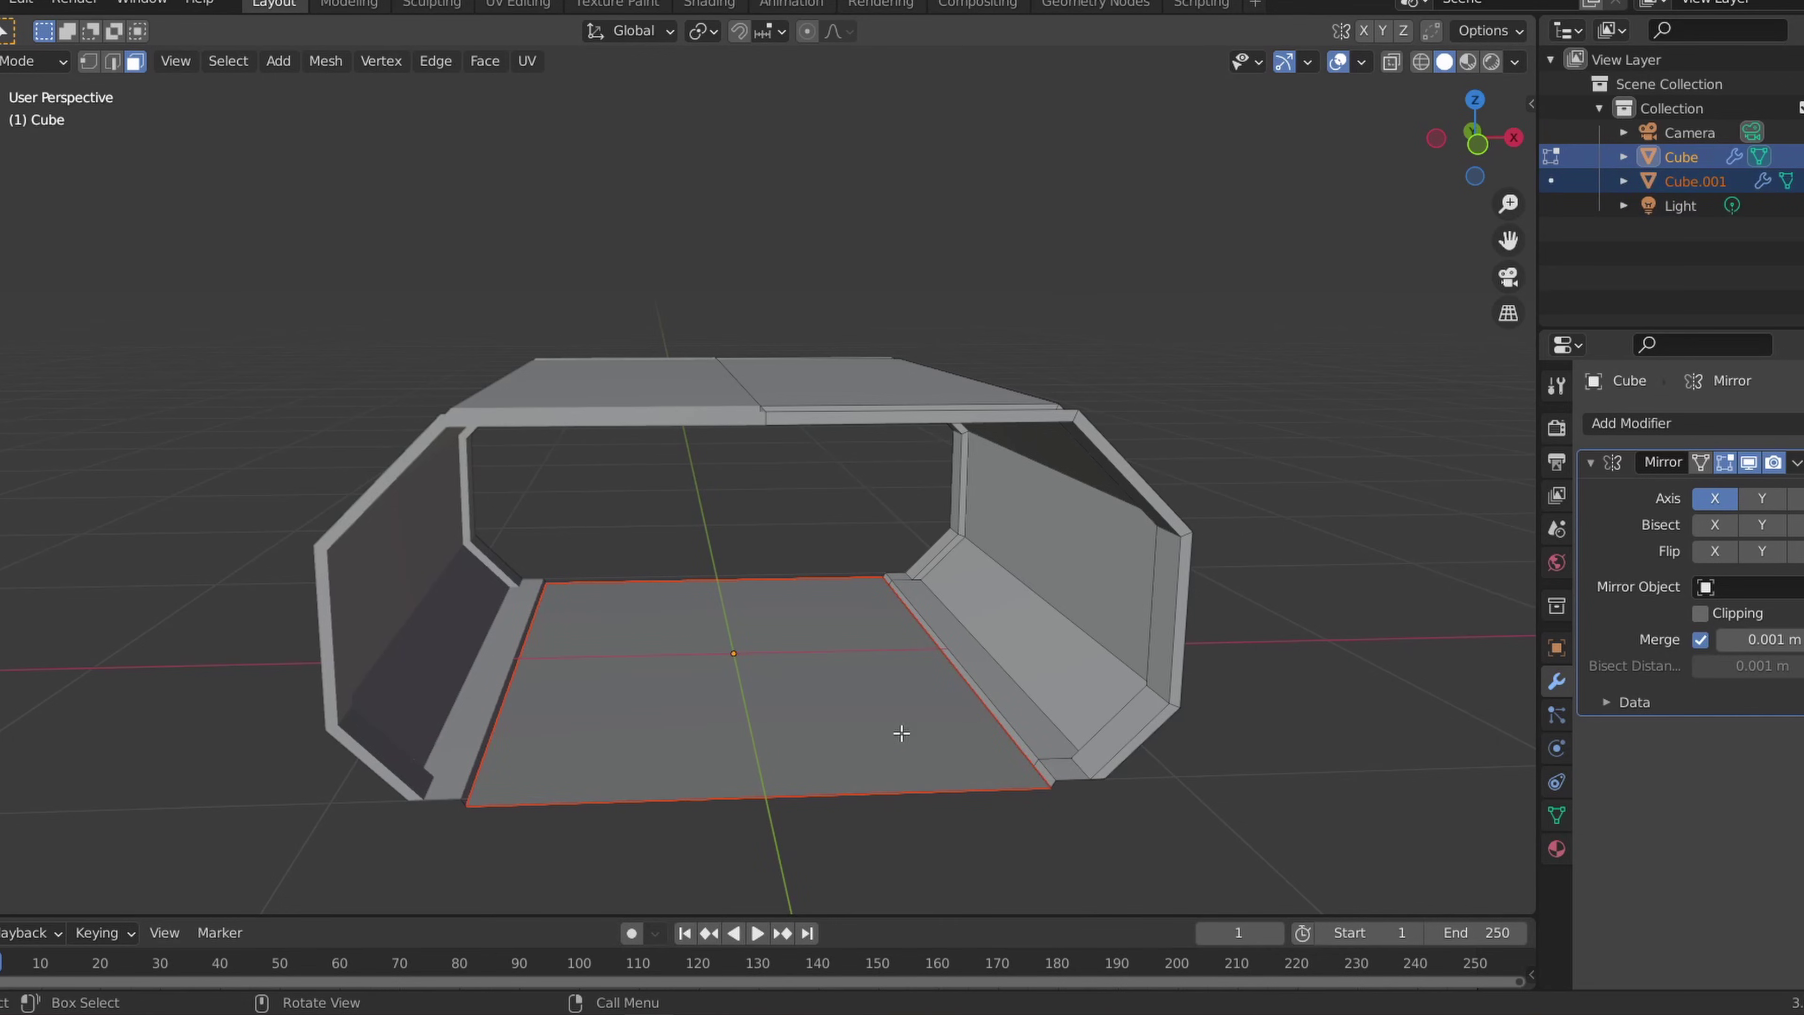
Step: Add a Solidify modifier to the separated floor panel object
key(Tab)
click(863, 749)
middle_drag(785, 476, 540, 597)
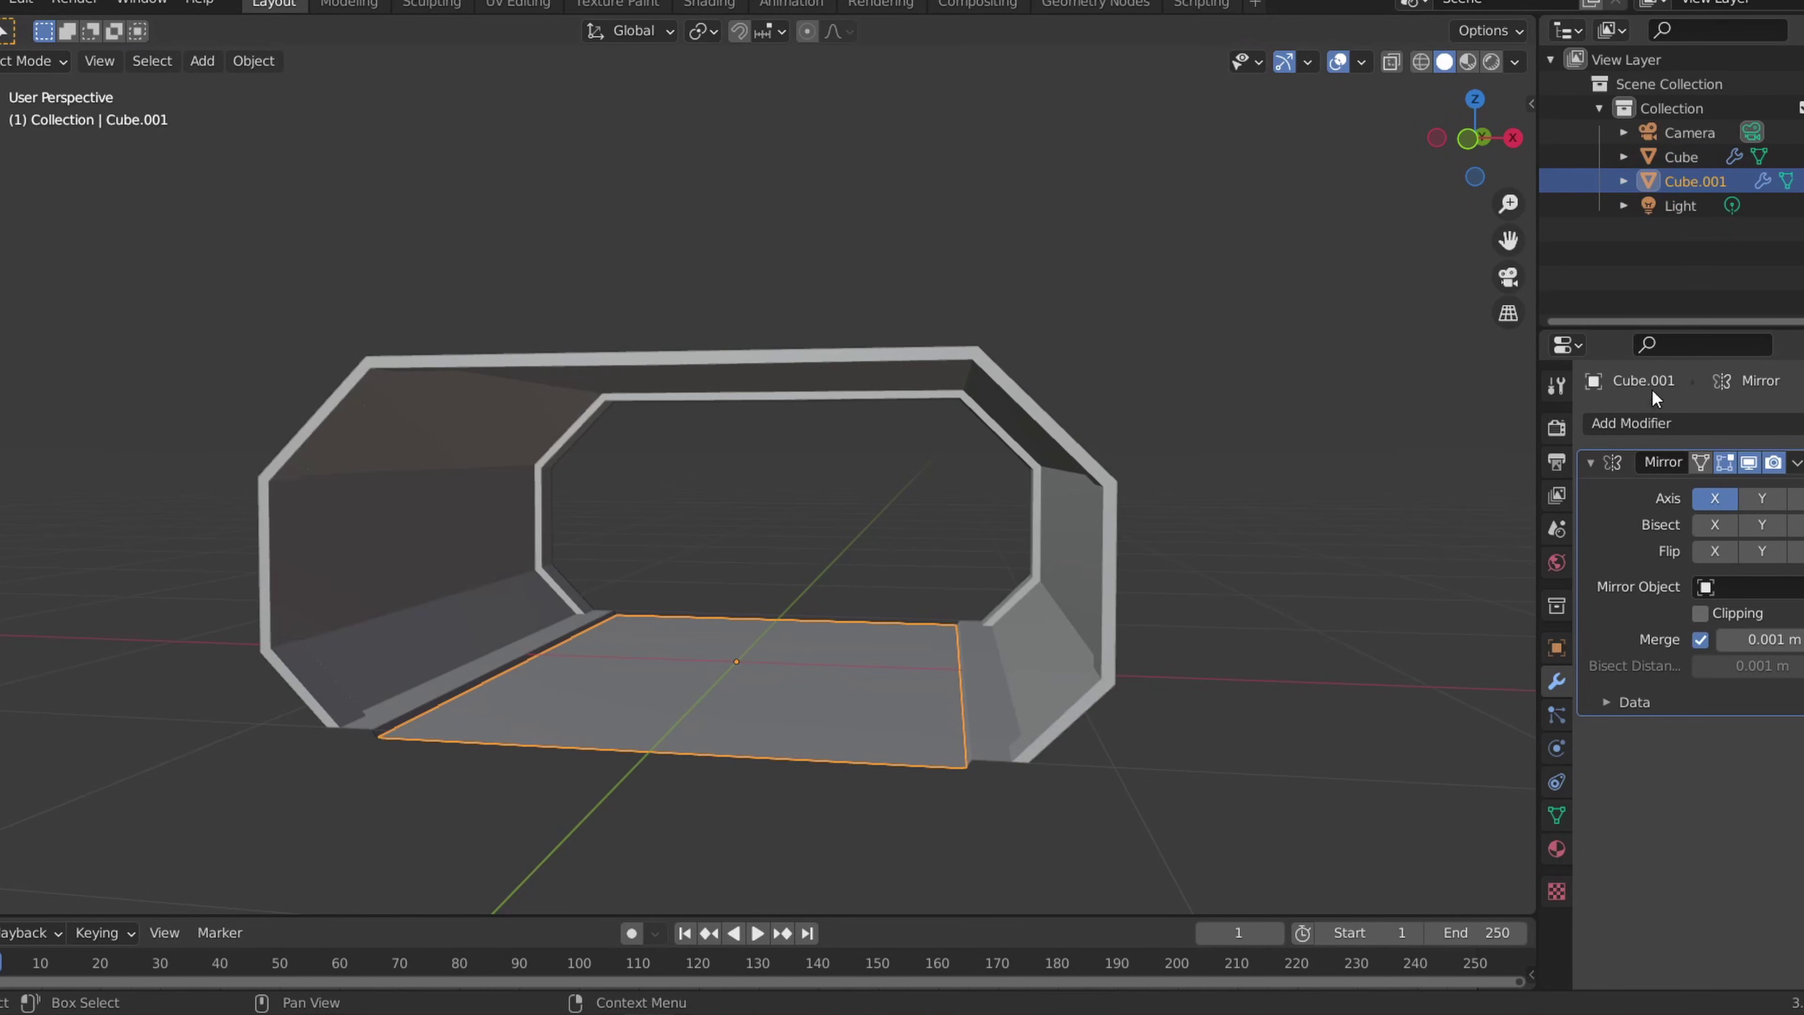
click(1590, 460)
click(1613, 426)
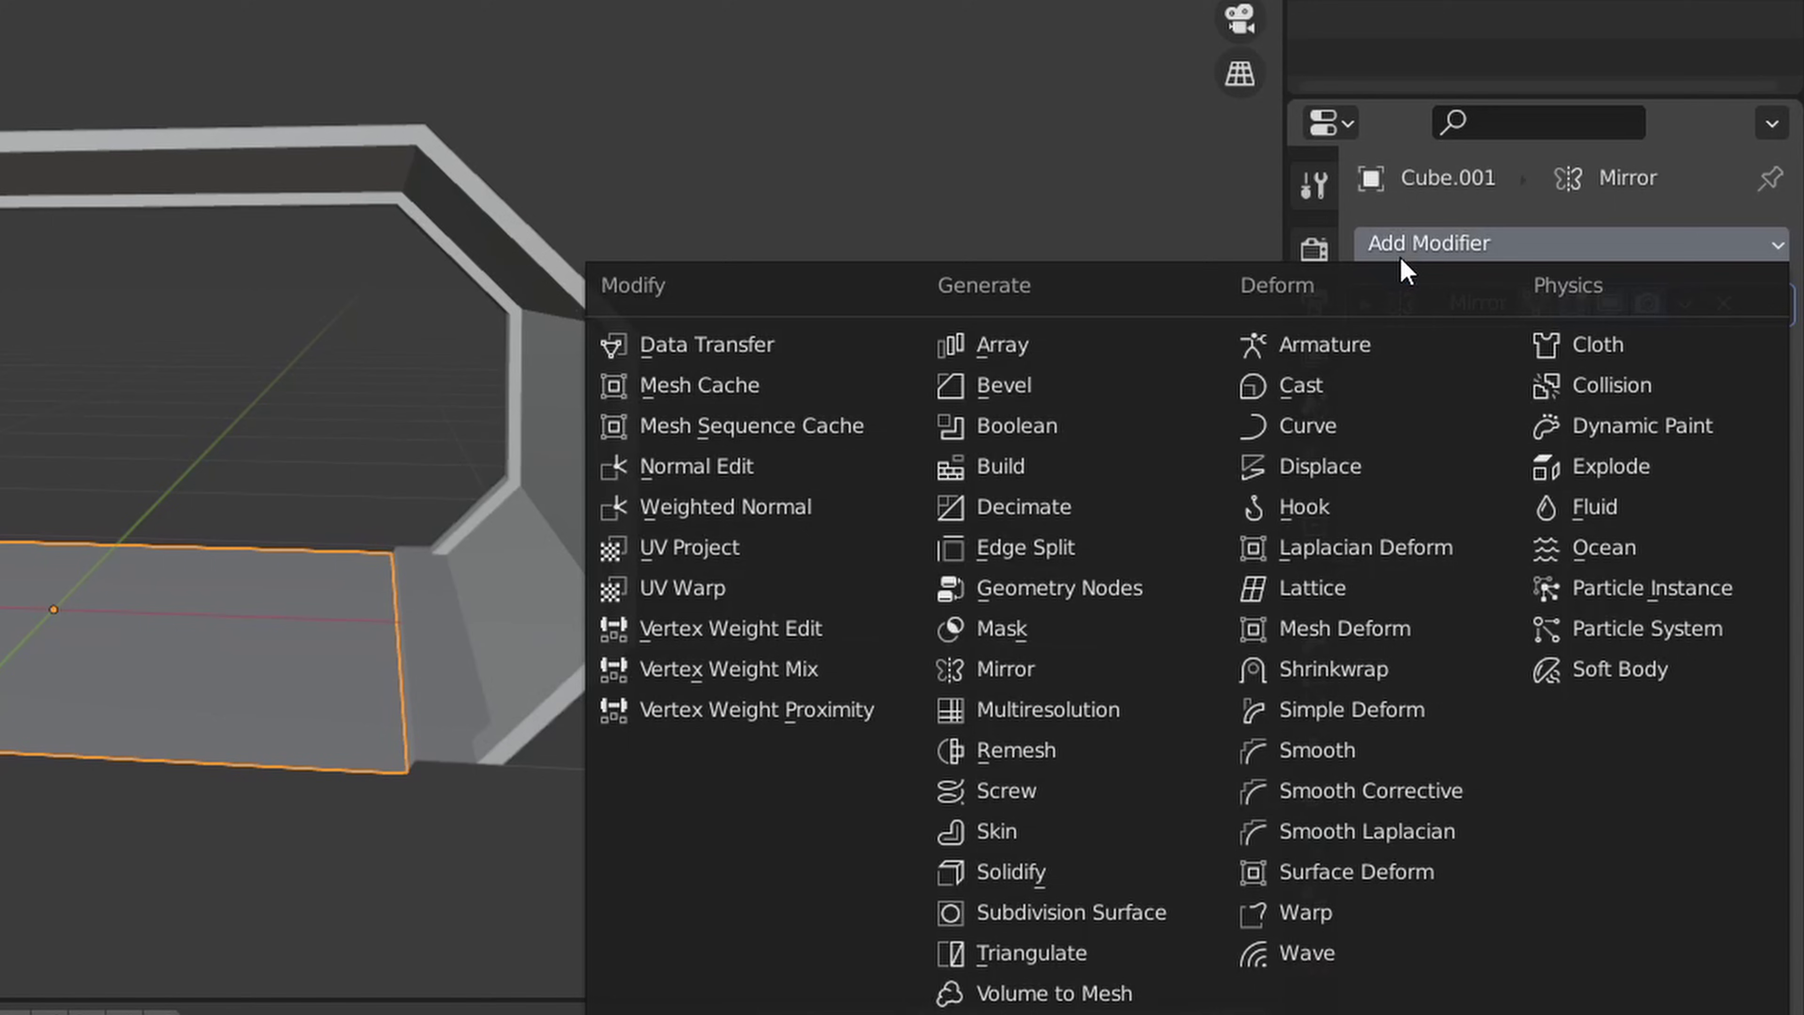
click(995, 873)
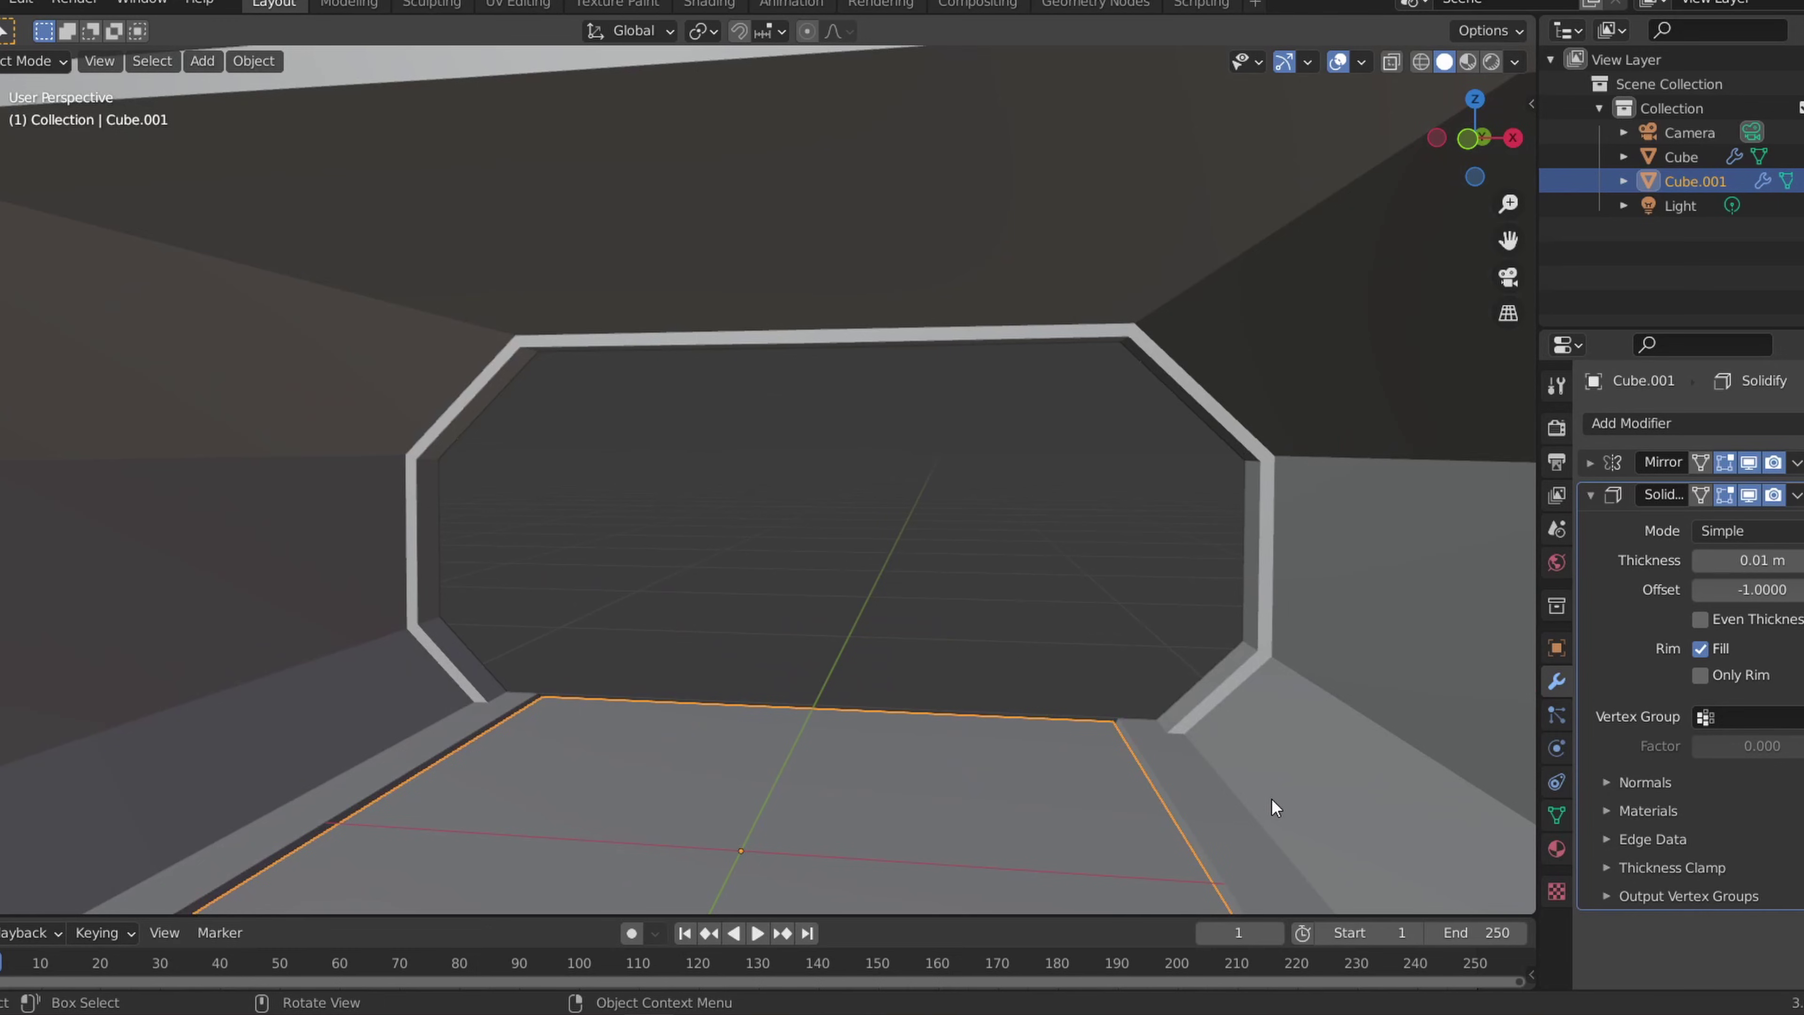
middle_drag(1271, 798, 1209, 416)
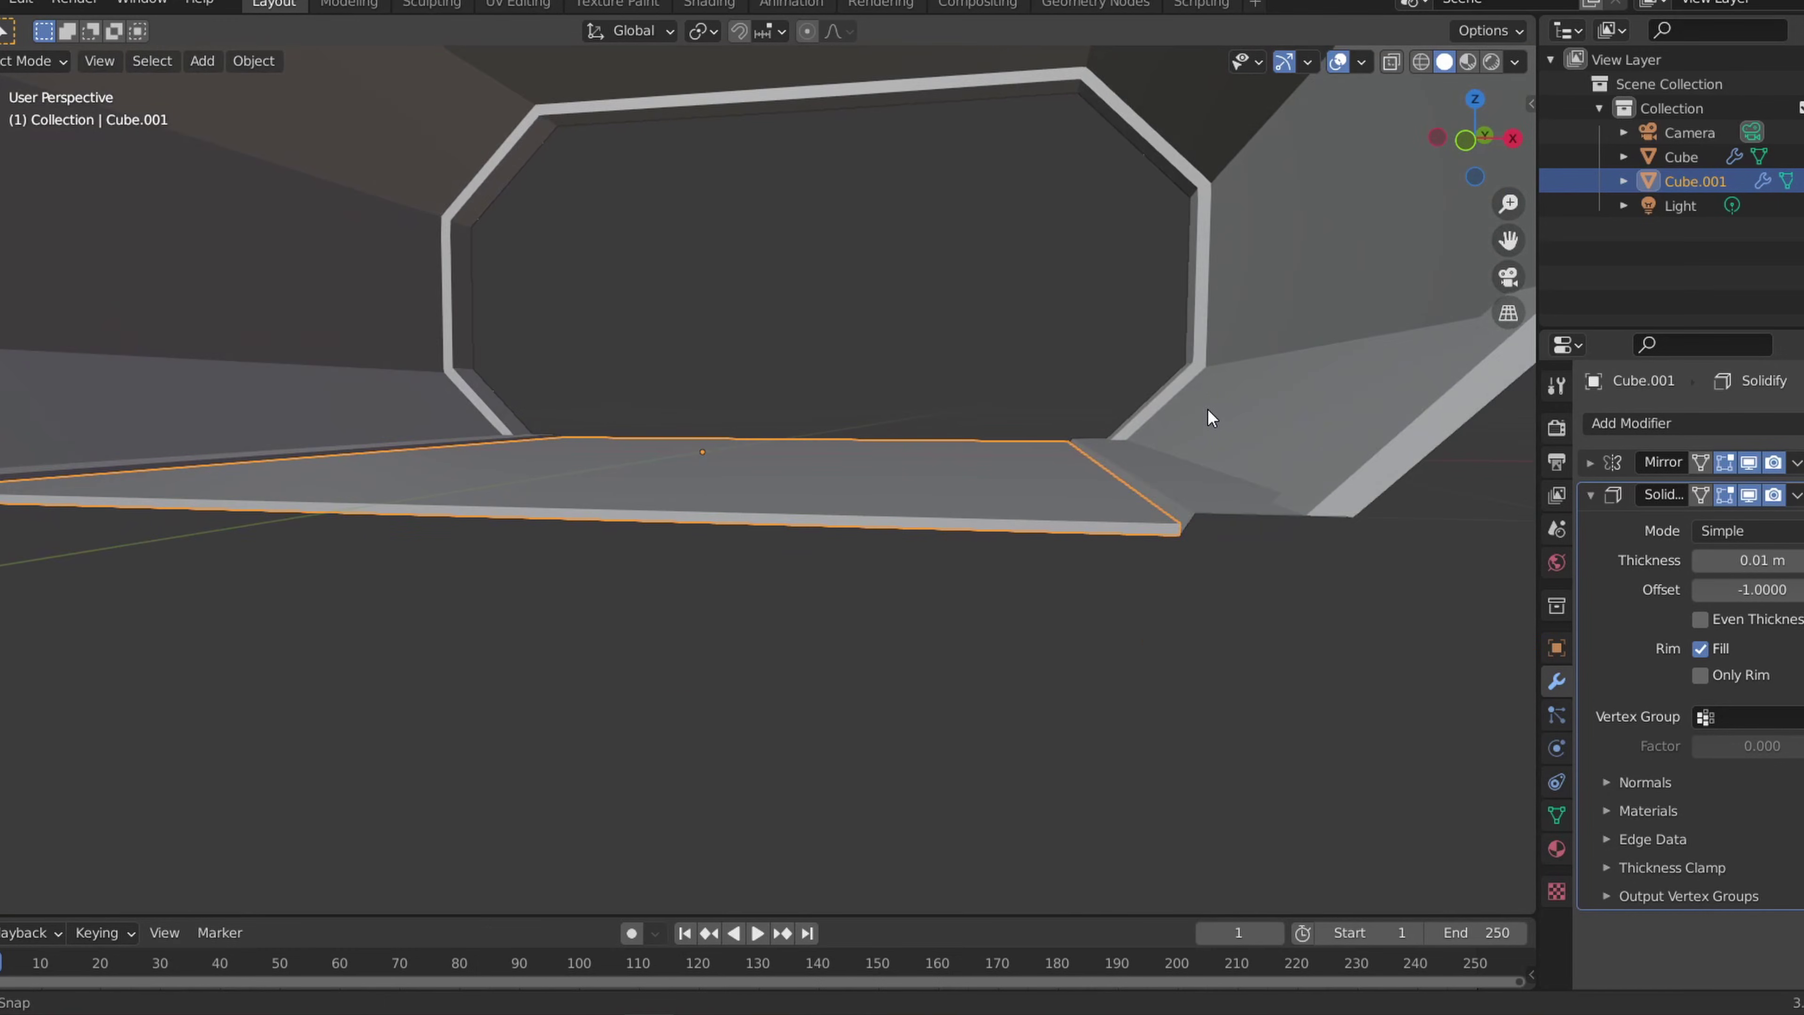
Step: Add a mesh plane at the world origin and rotate it 90° about the Y axis
key(shift+a)
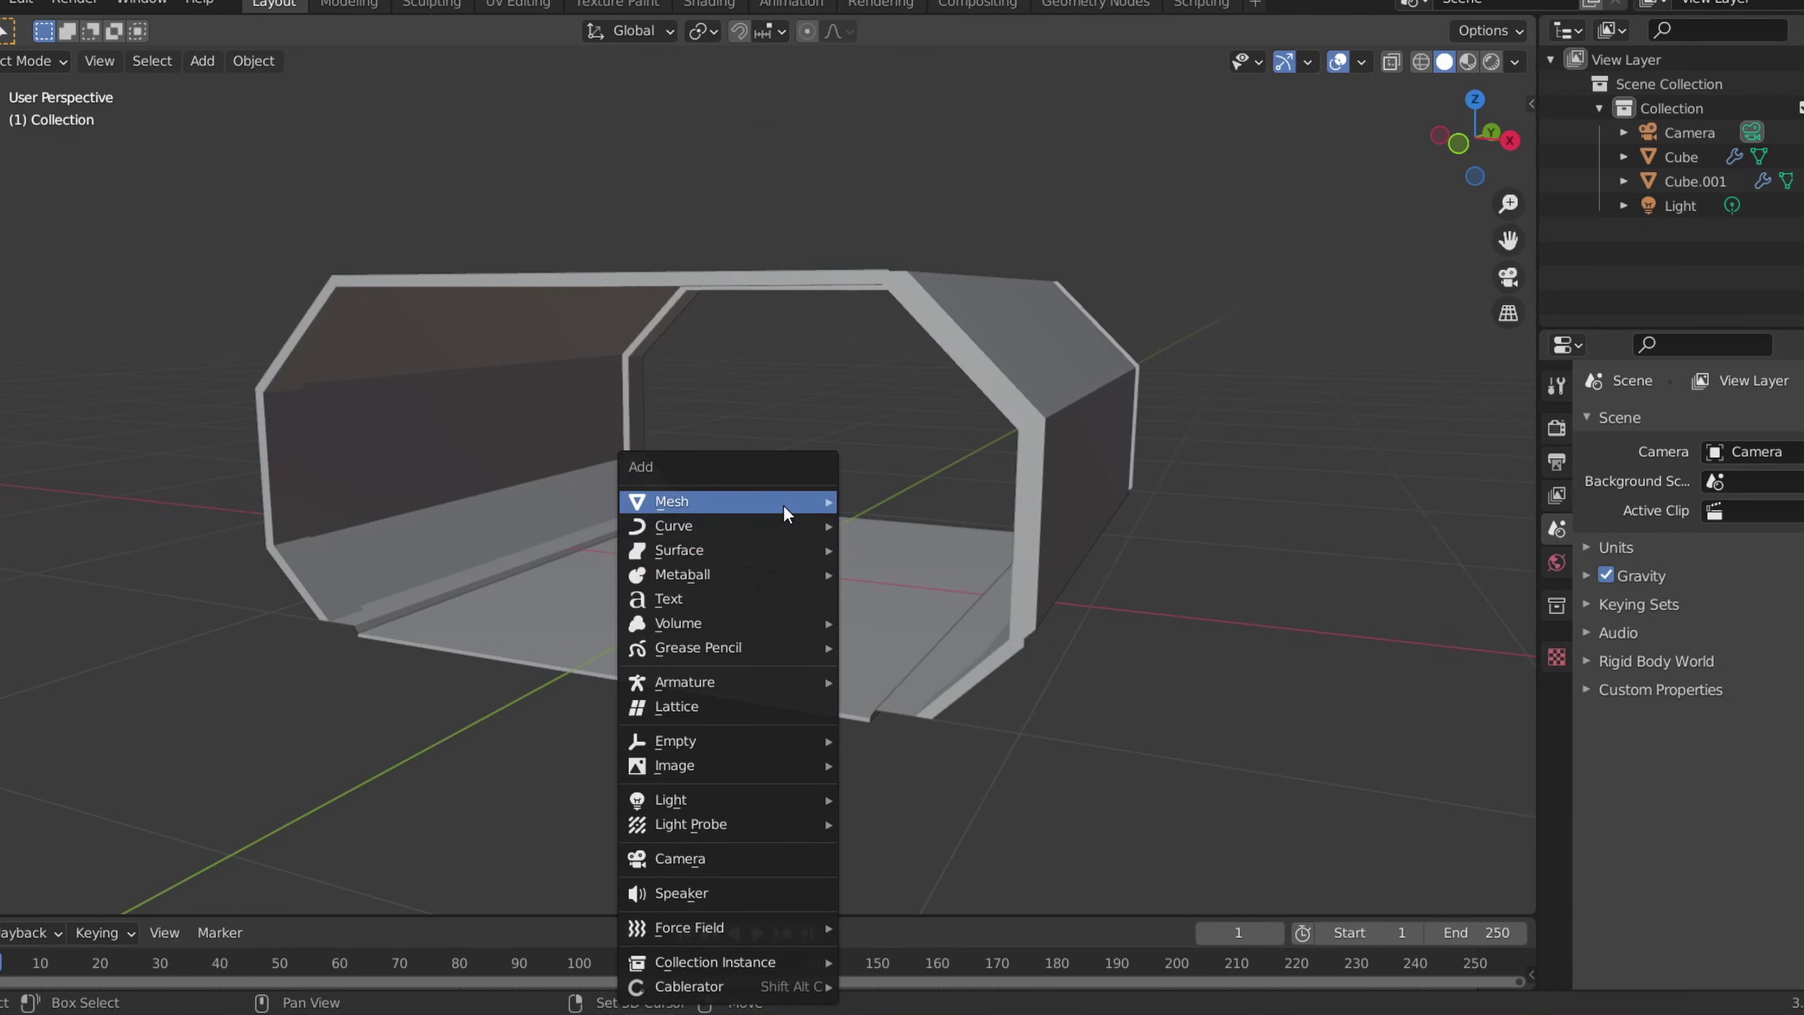
mouse_move(781, 504)
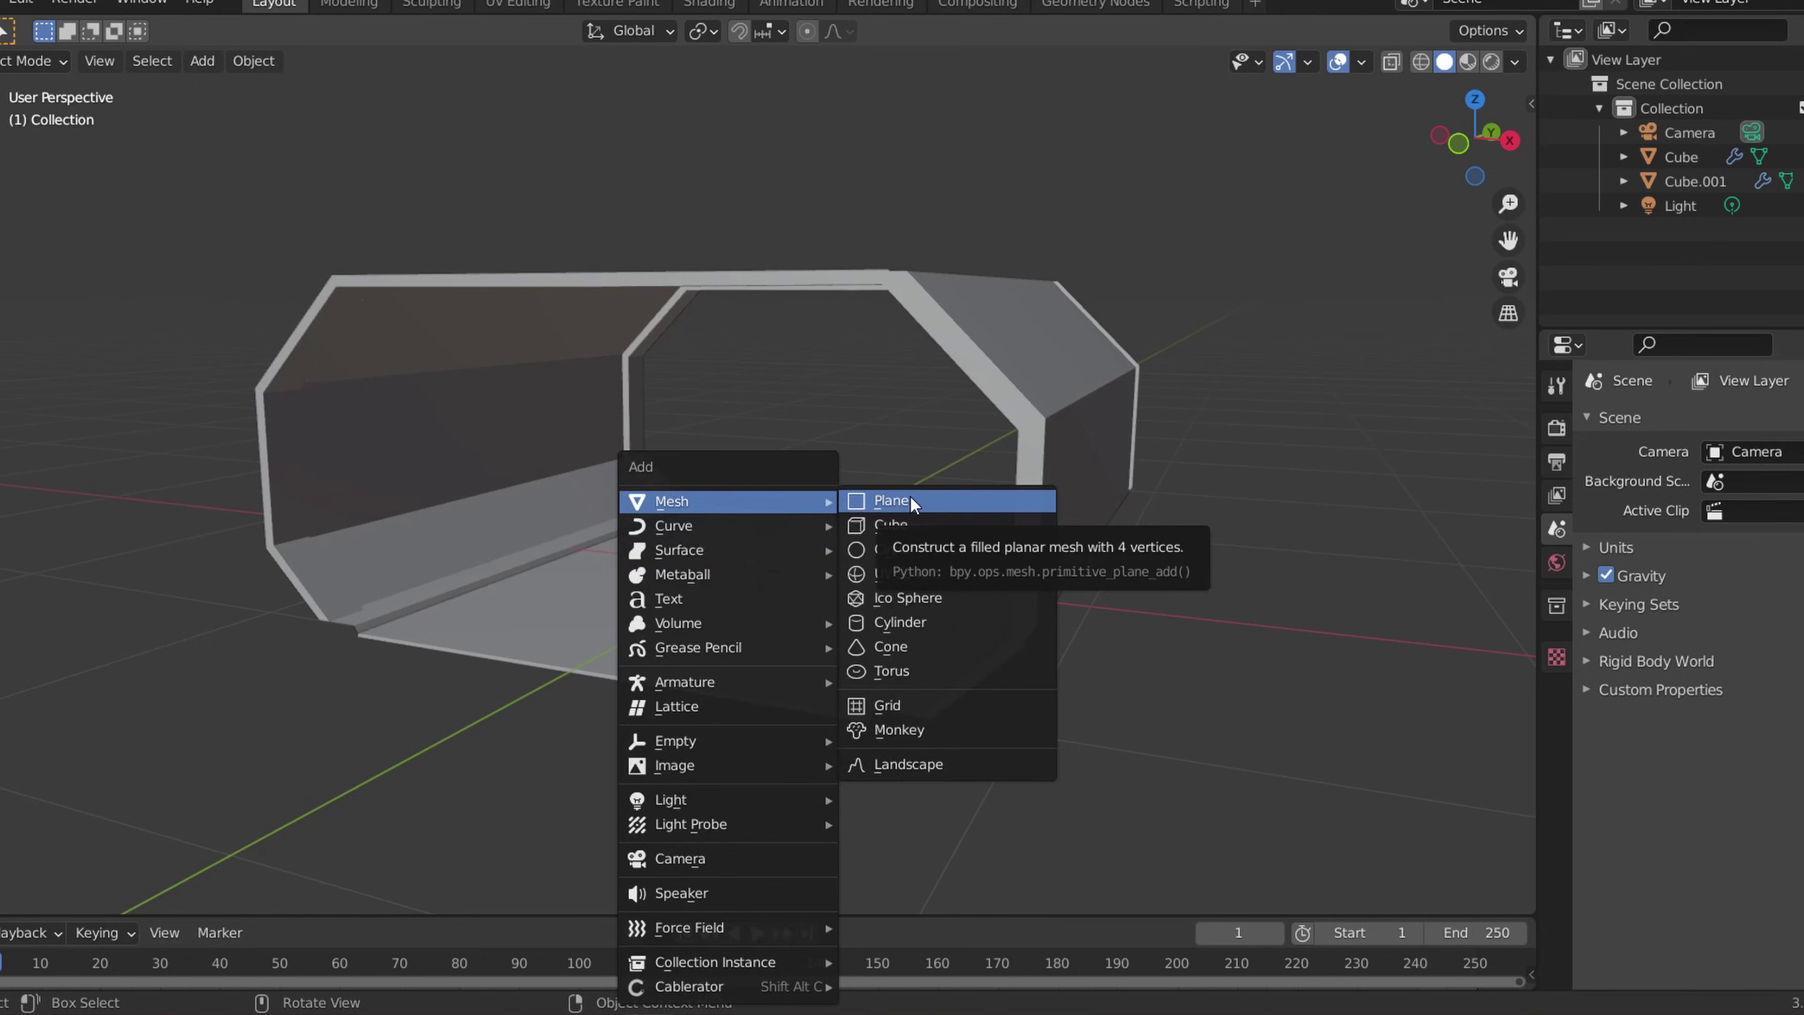
click(911, 501)
text(ry)
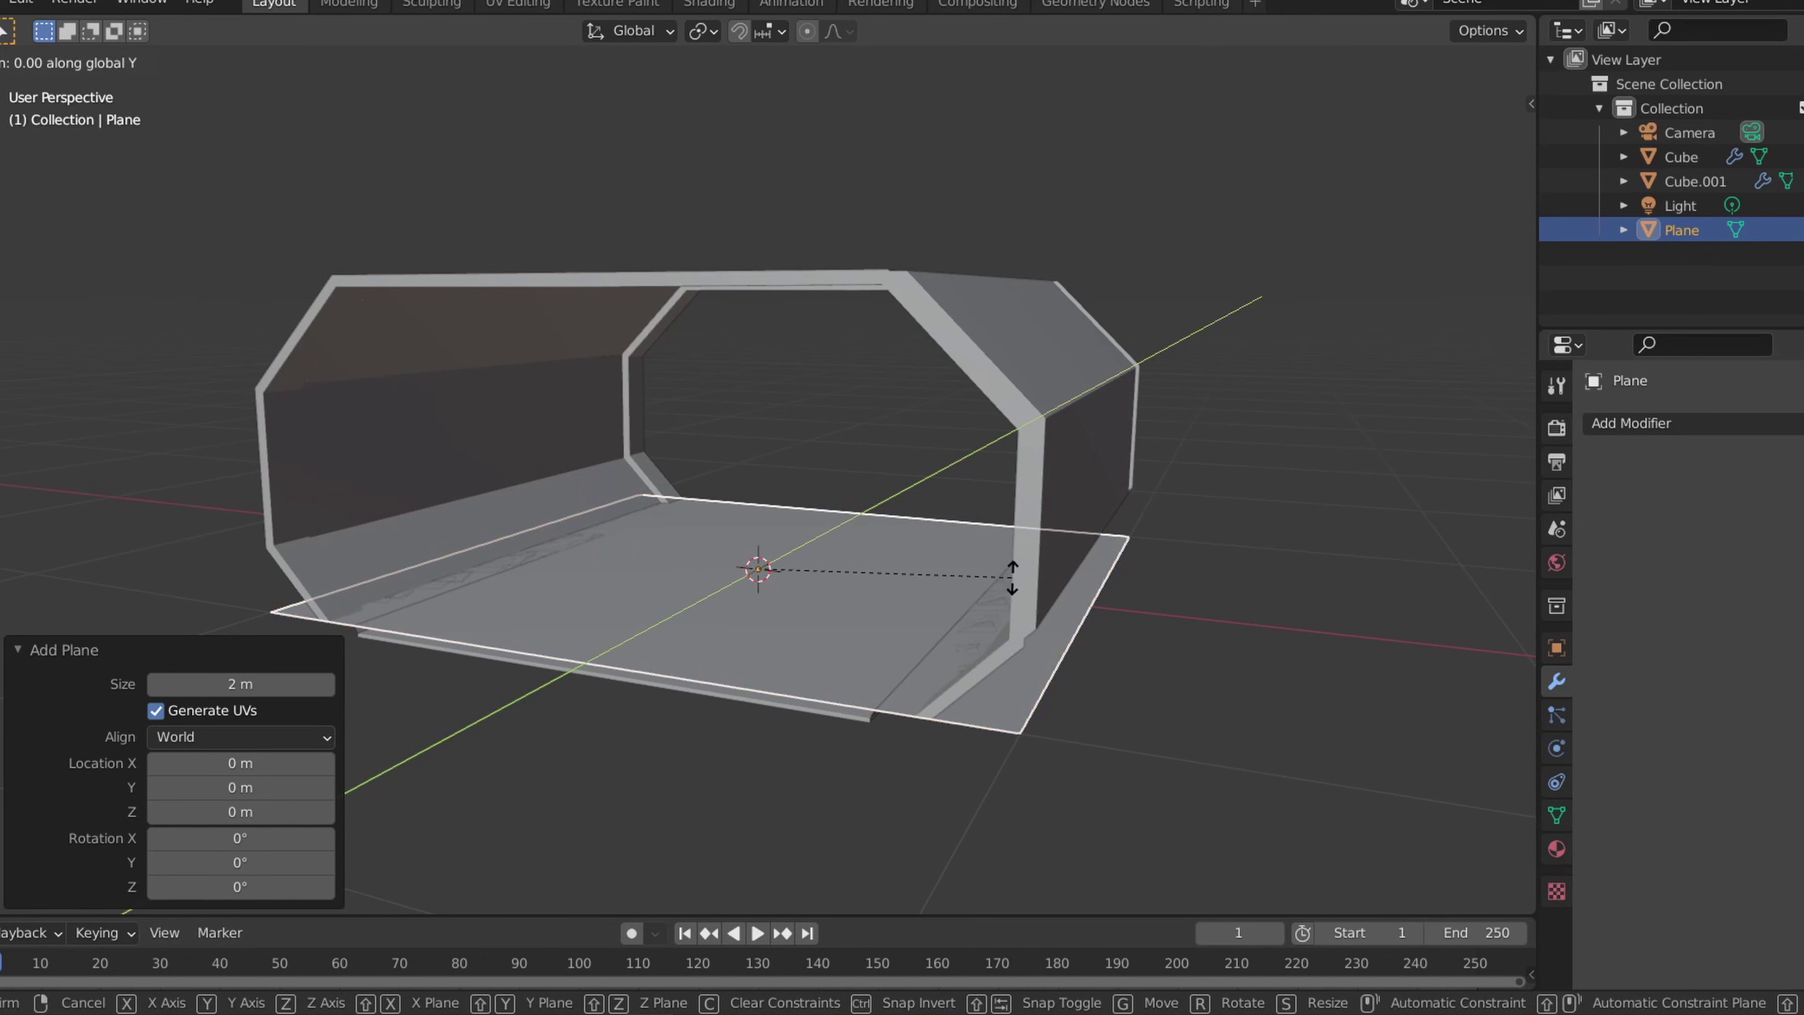
text(90)
key(Return)
mouse_move(816, 588)
middle_down()
mouse_move(858, 600)
mouse_move(817, 601)
middle_up()
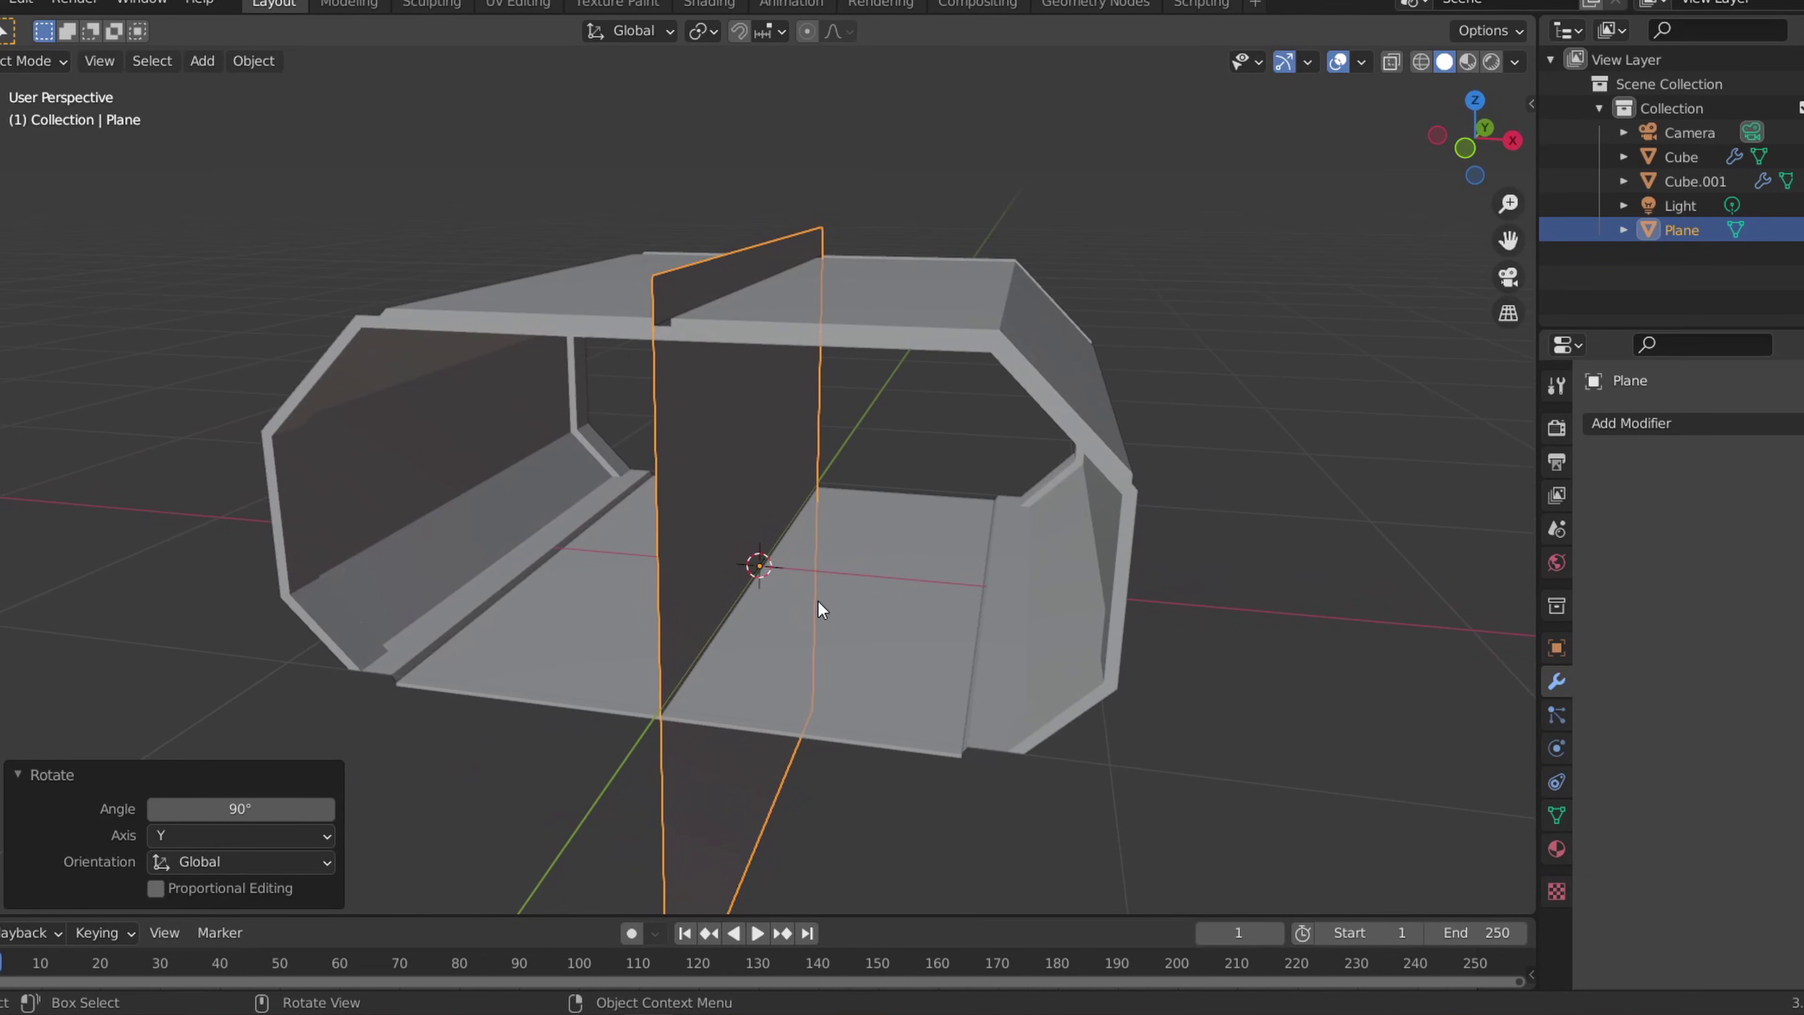
Step: Scale the upright plane to about 0.18 along Z and move it about 0.31 m along X
key(s)
key(z)
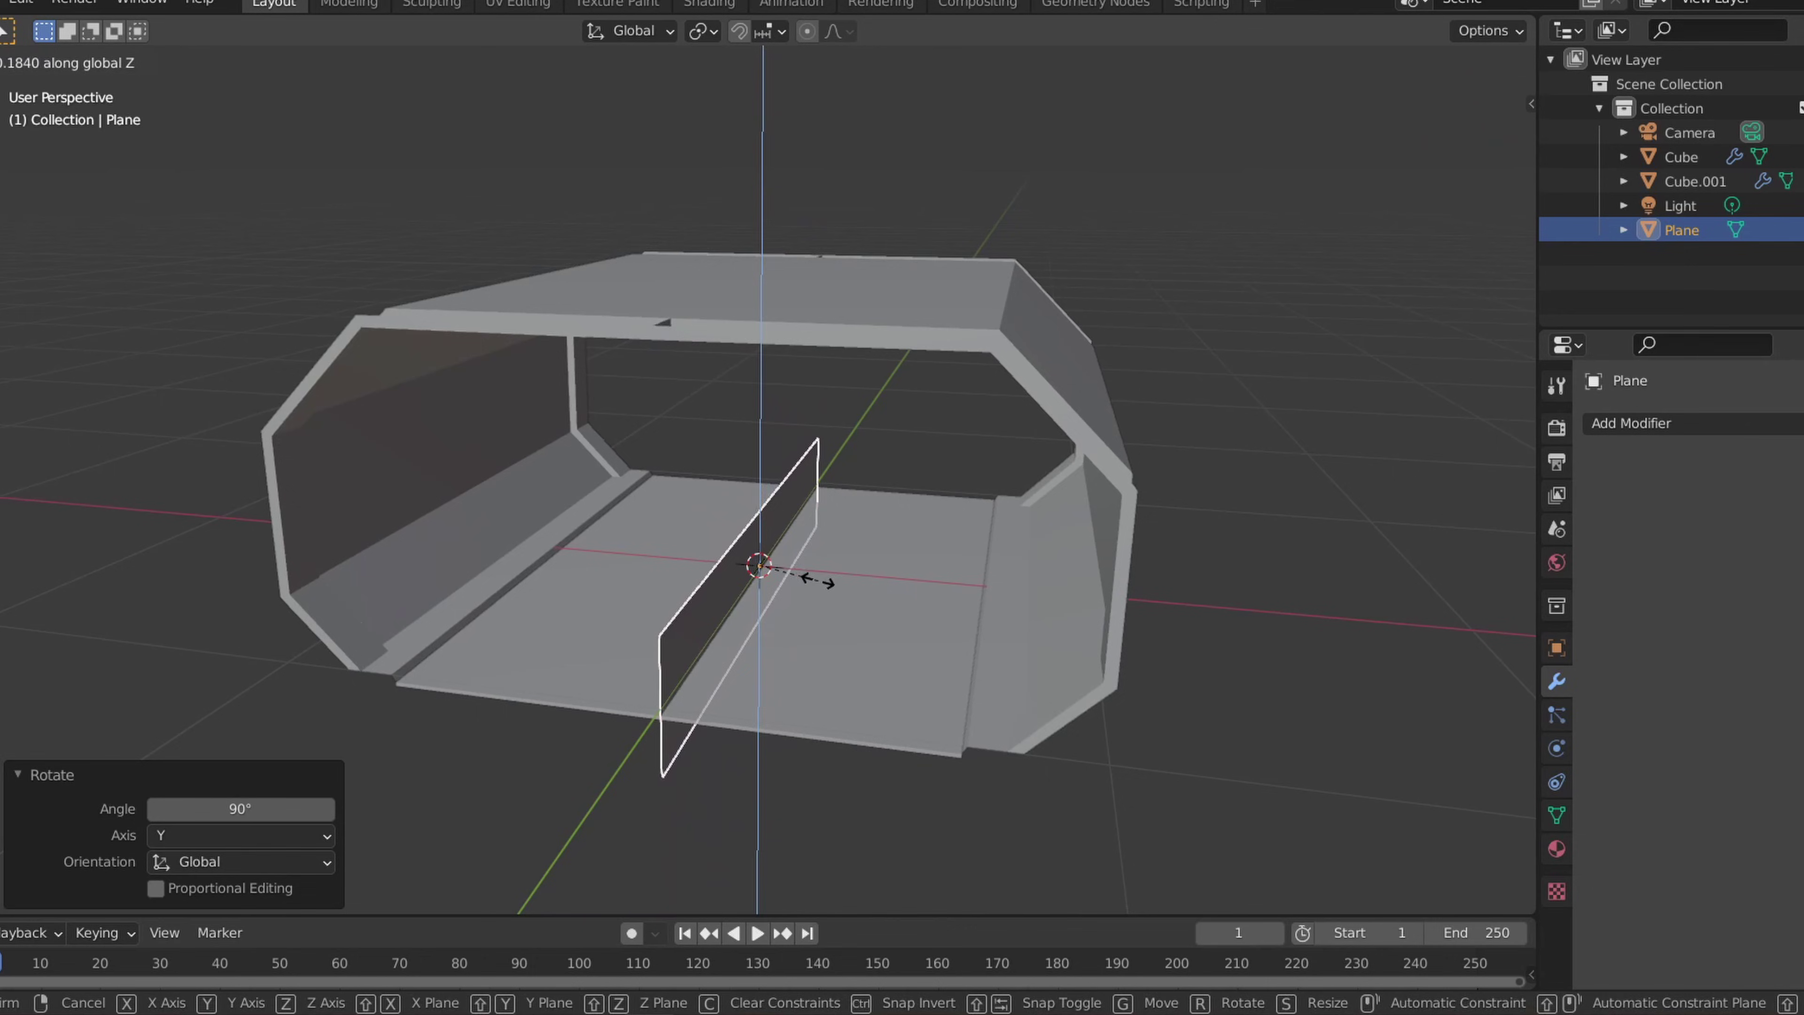
click(737, 596)
key(g)
key(x)
click(777, 651)
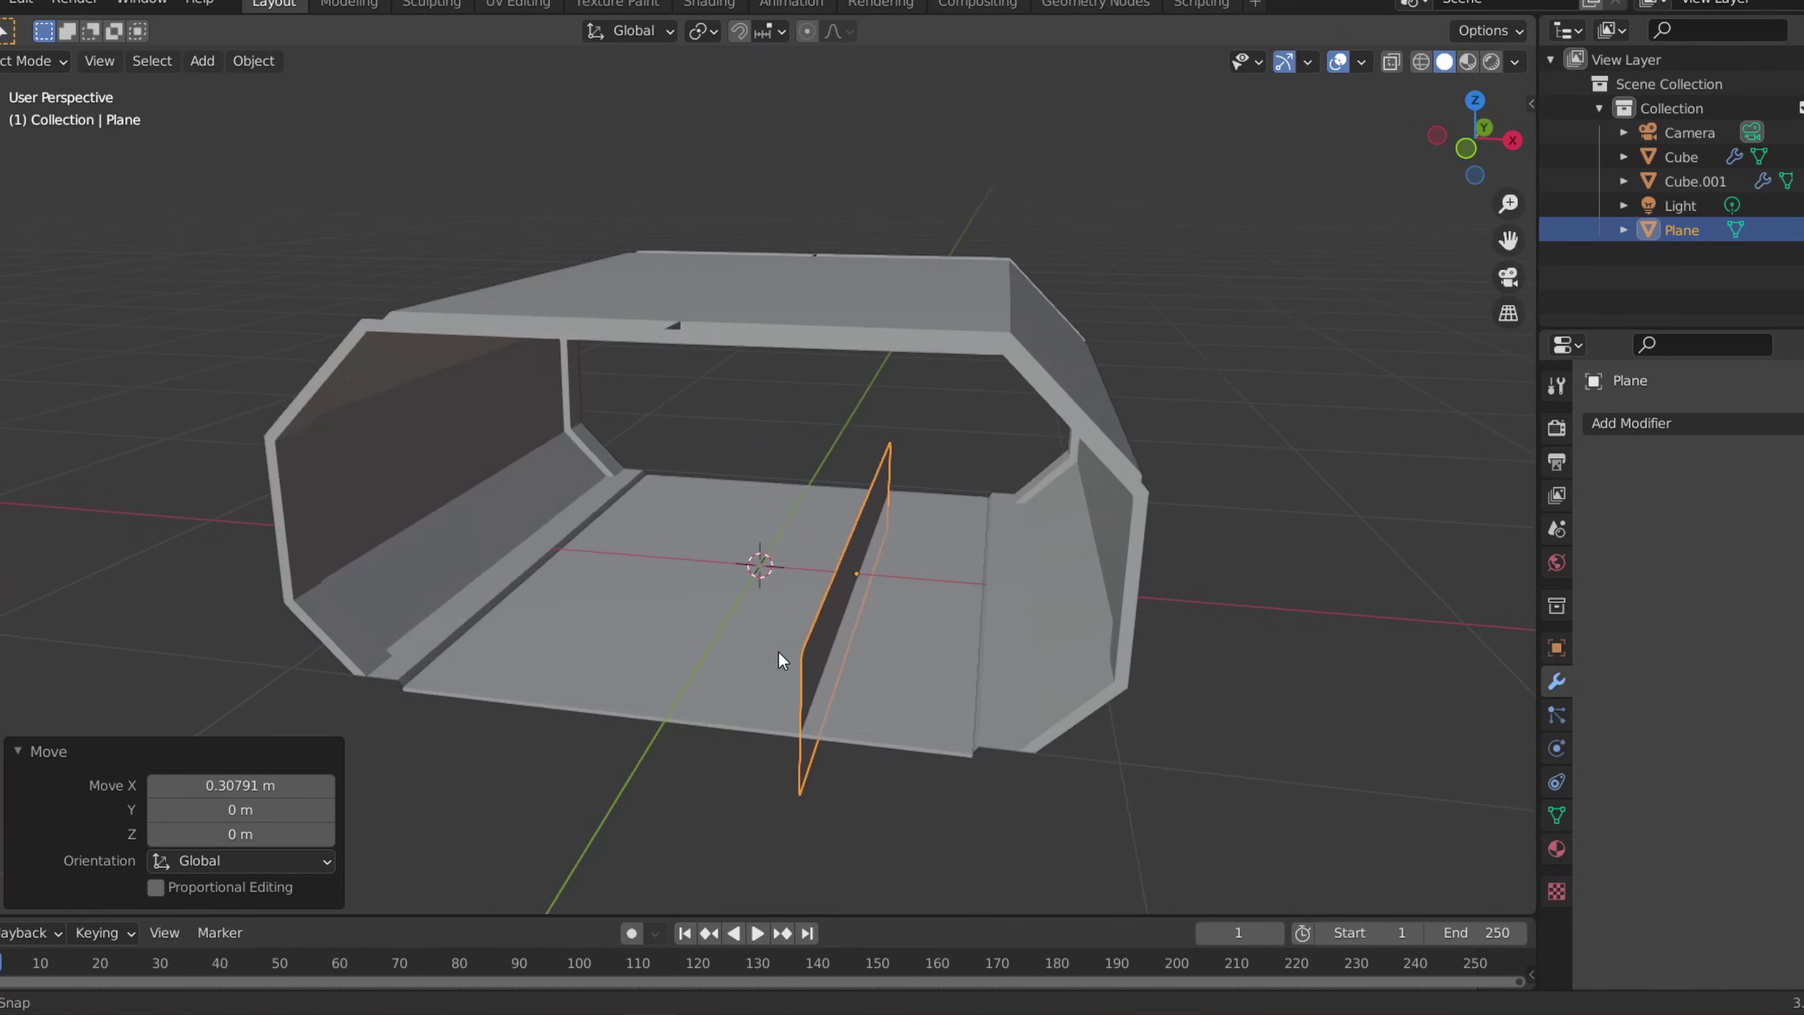
Step: Add two evenly spaced vertical loop cuts across the plane's length
middle_drag(778, 652, 833, 659)
key(Tab)
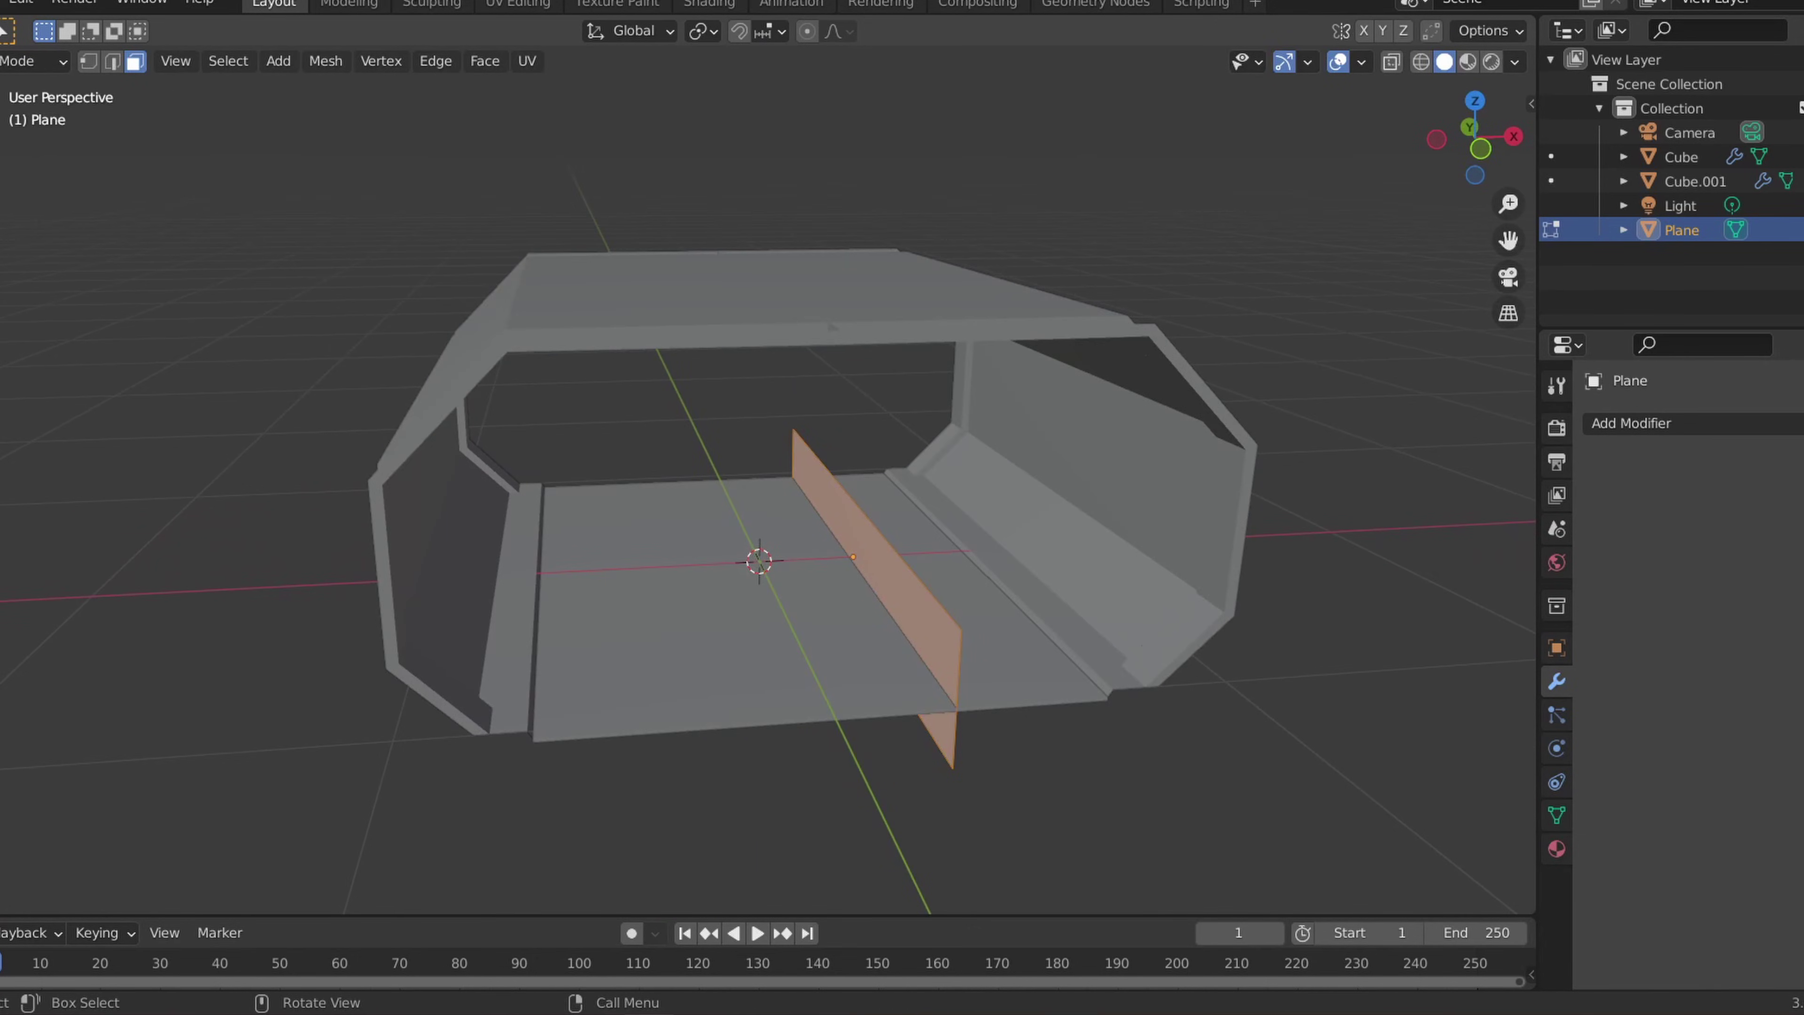
click(1, 638)
click(845, 557)
click(334, 703)
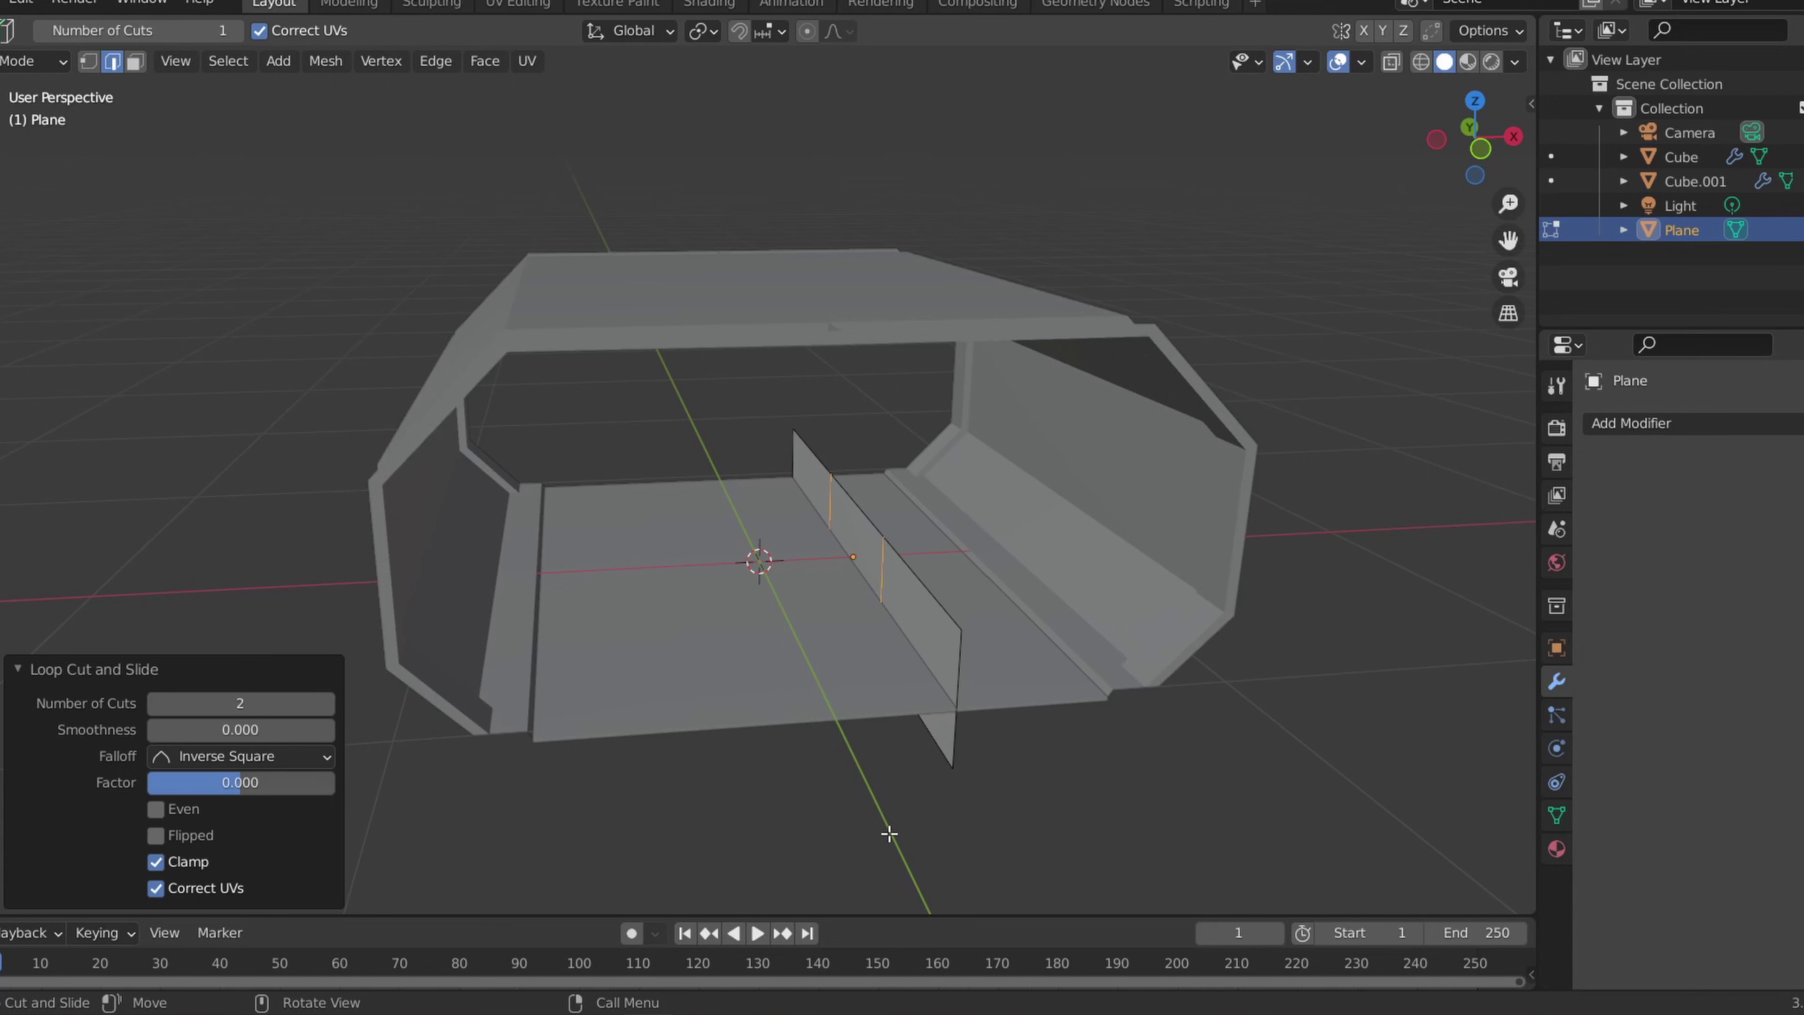
Step: Add a loop cut in each outer segment of the plane close to the existing cuts, with factors -0.8 and 0.8
click(924, 644)
mouse_move(267, 785)
mouse_down()
mouse_move(174, 789)
mouse_move(293, 784)
mouse_up()
click(193, 786)
text(-.8)
key(Return)
click(809, 524)
click(293, 784)
text(.8)
key(Return)
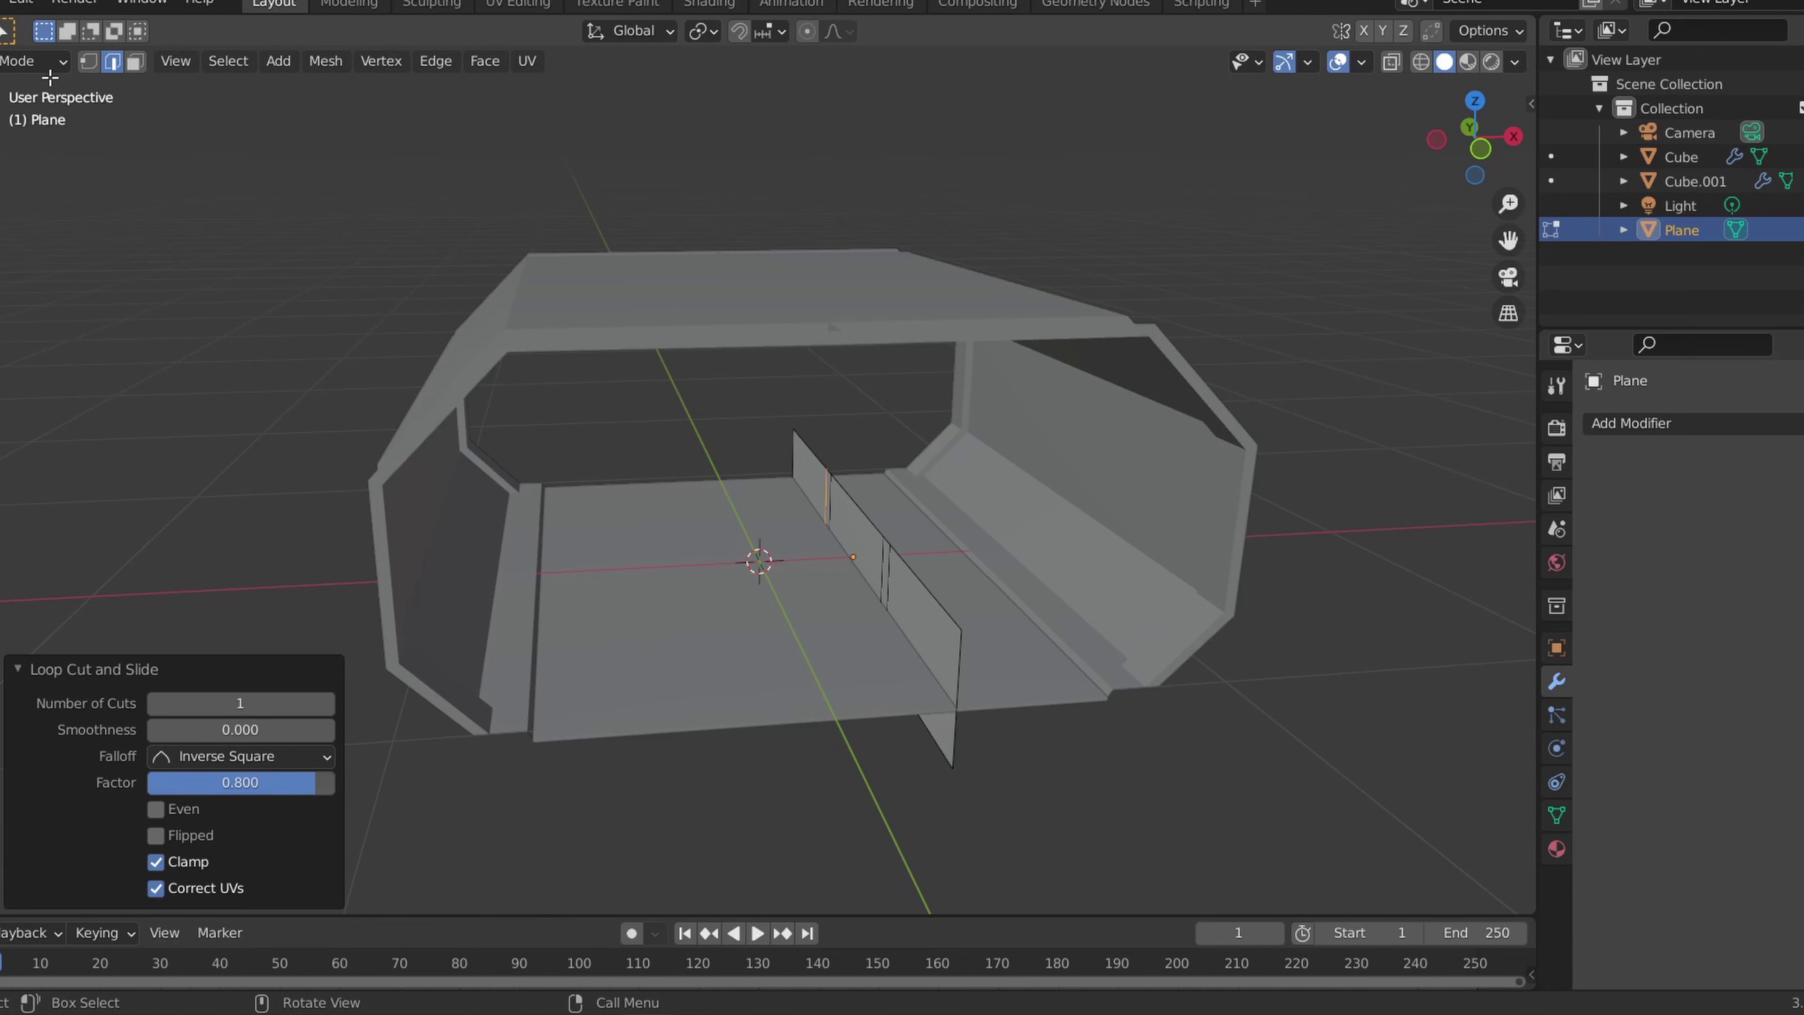
Step: Move the plane's middle face along positive X to form an angled notch, and return to object mode
click(859, 538)
key(g)
key(x)
click(967, 565)
middle_drag(968, 565, 923, 572)
key(Tab)
Step: Add a Solidify modifier to the notched plane with a thickness of 0.004 m
scroll(923, 579, up, 7)
click(1708, 423)
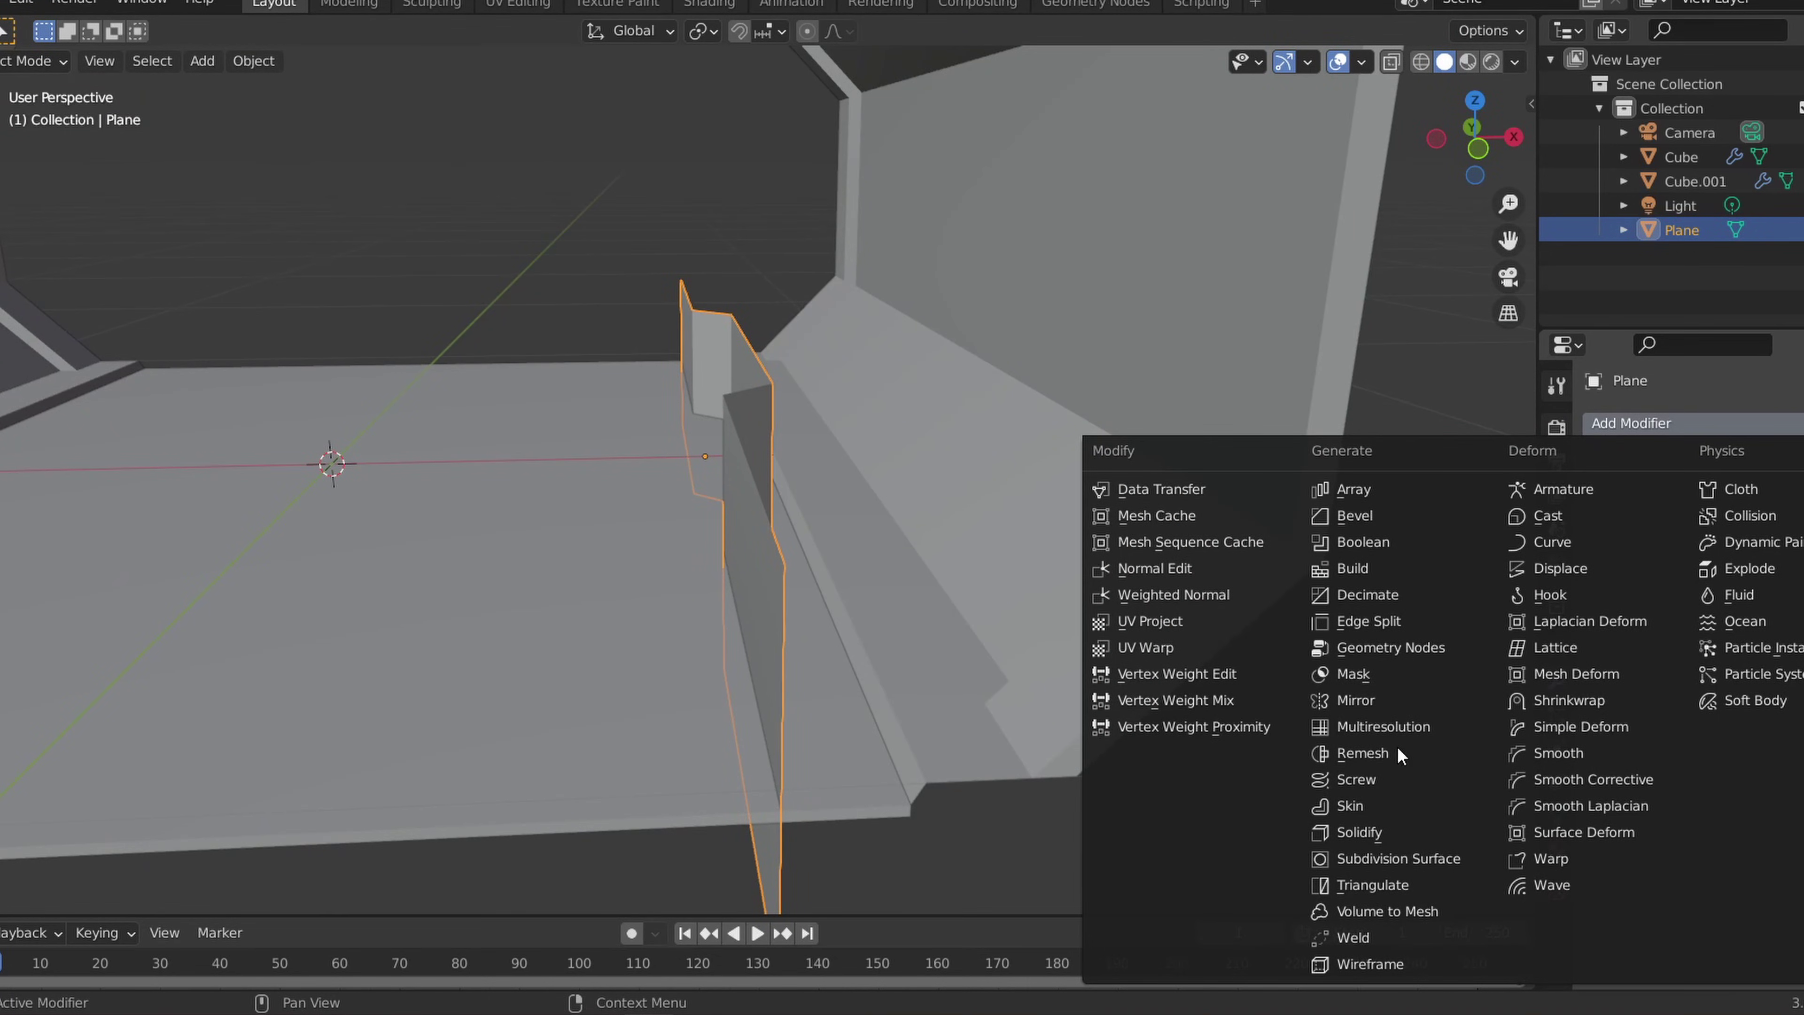
click(1393, 833)
click(1746, 527)
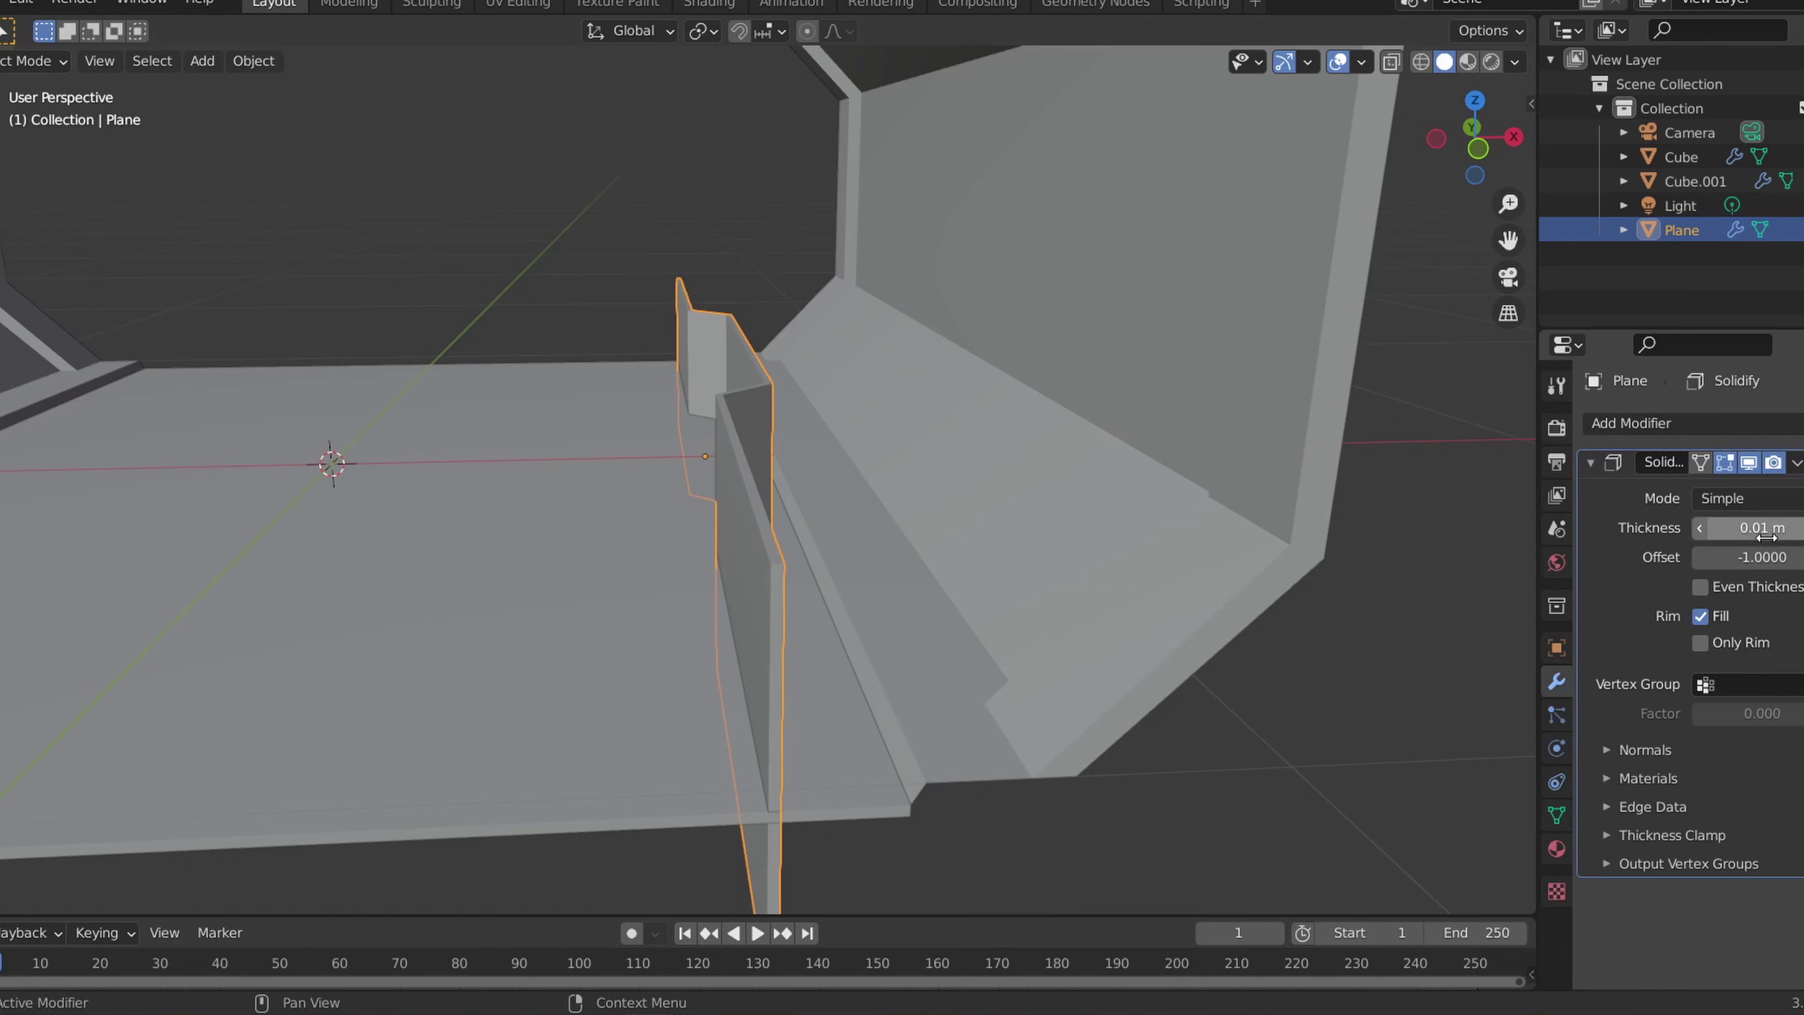
click(1746, 527)
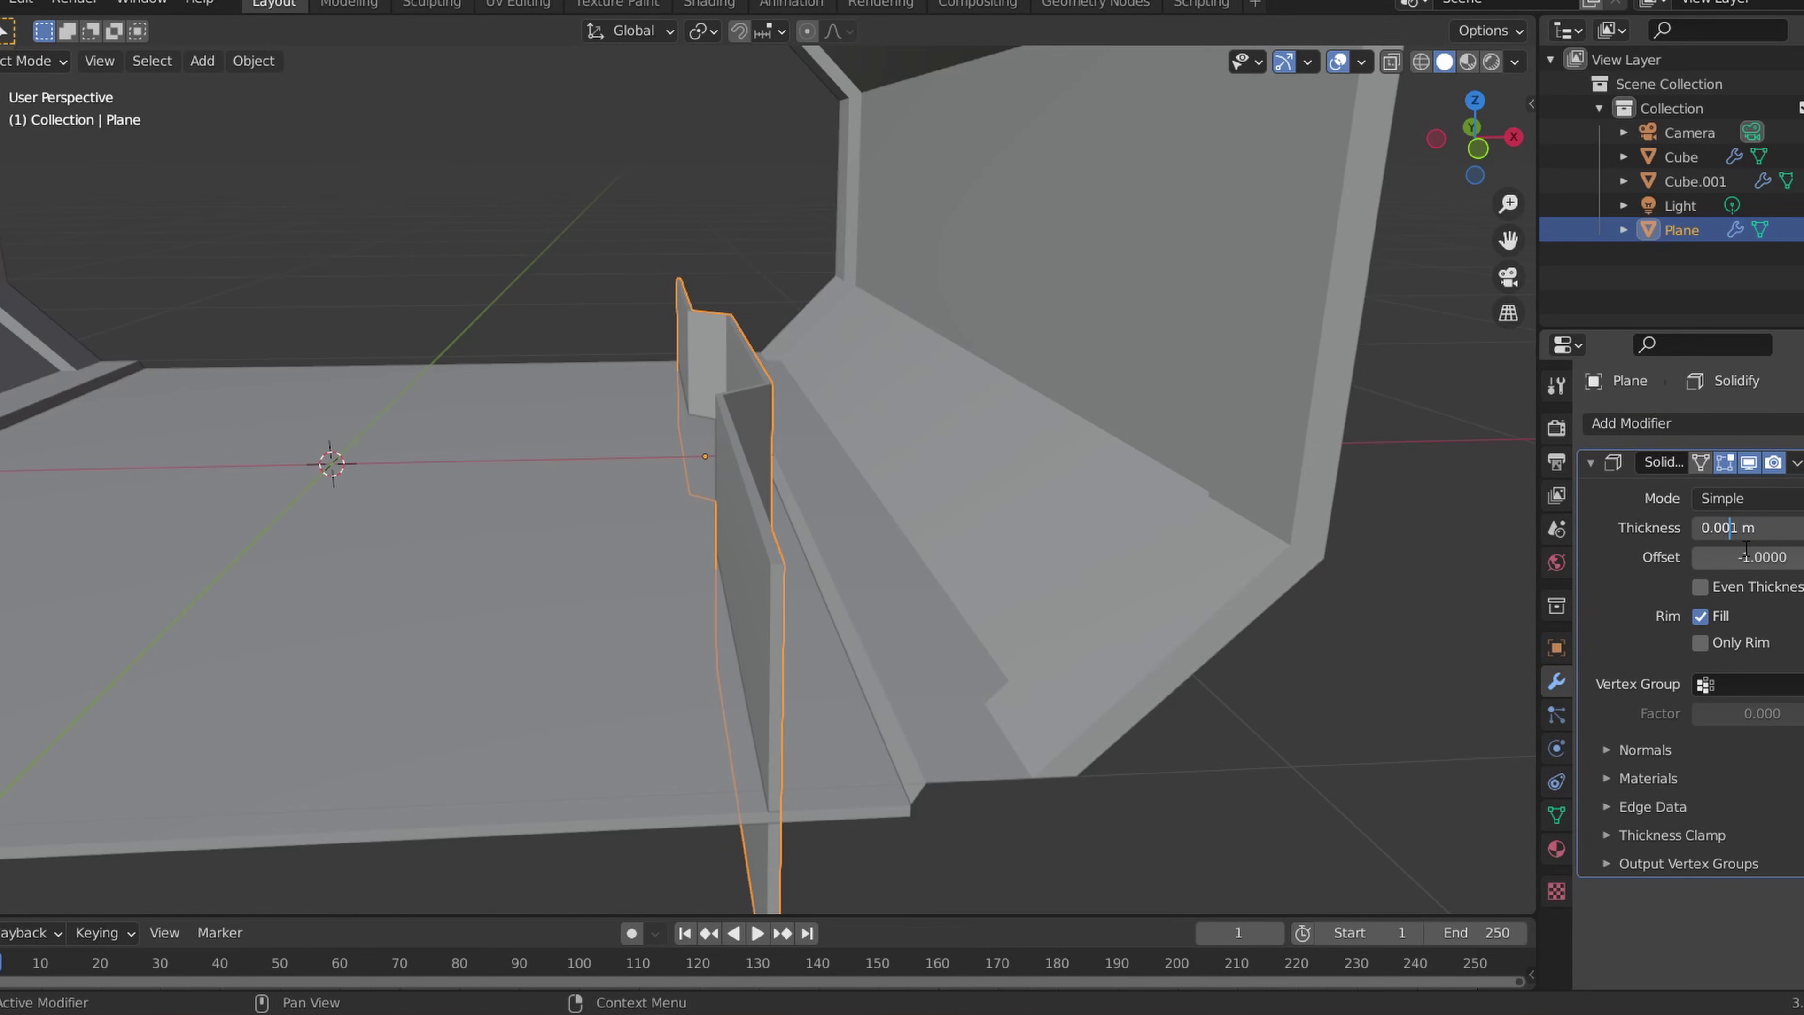
text(4)
key(Return)
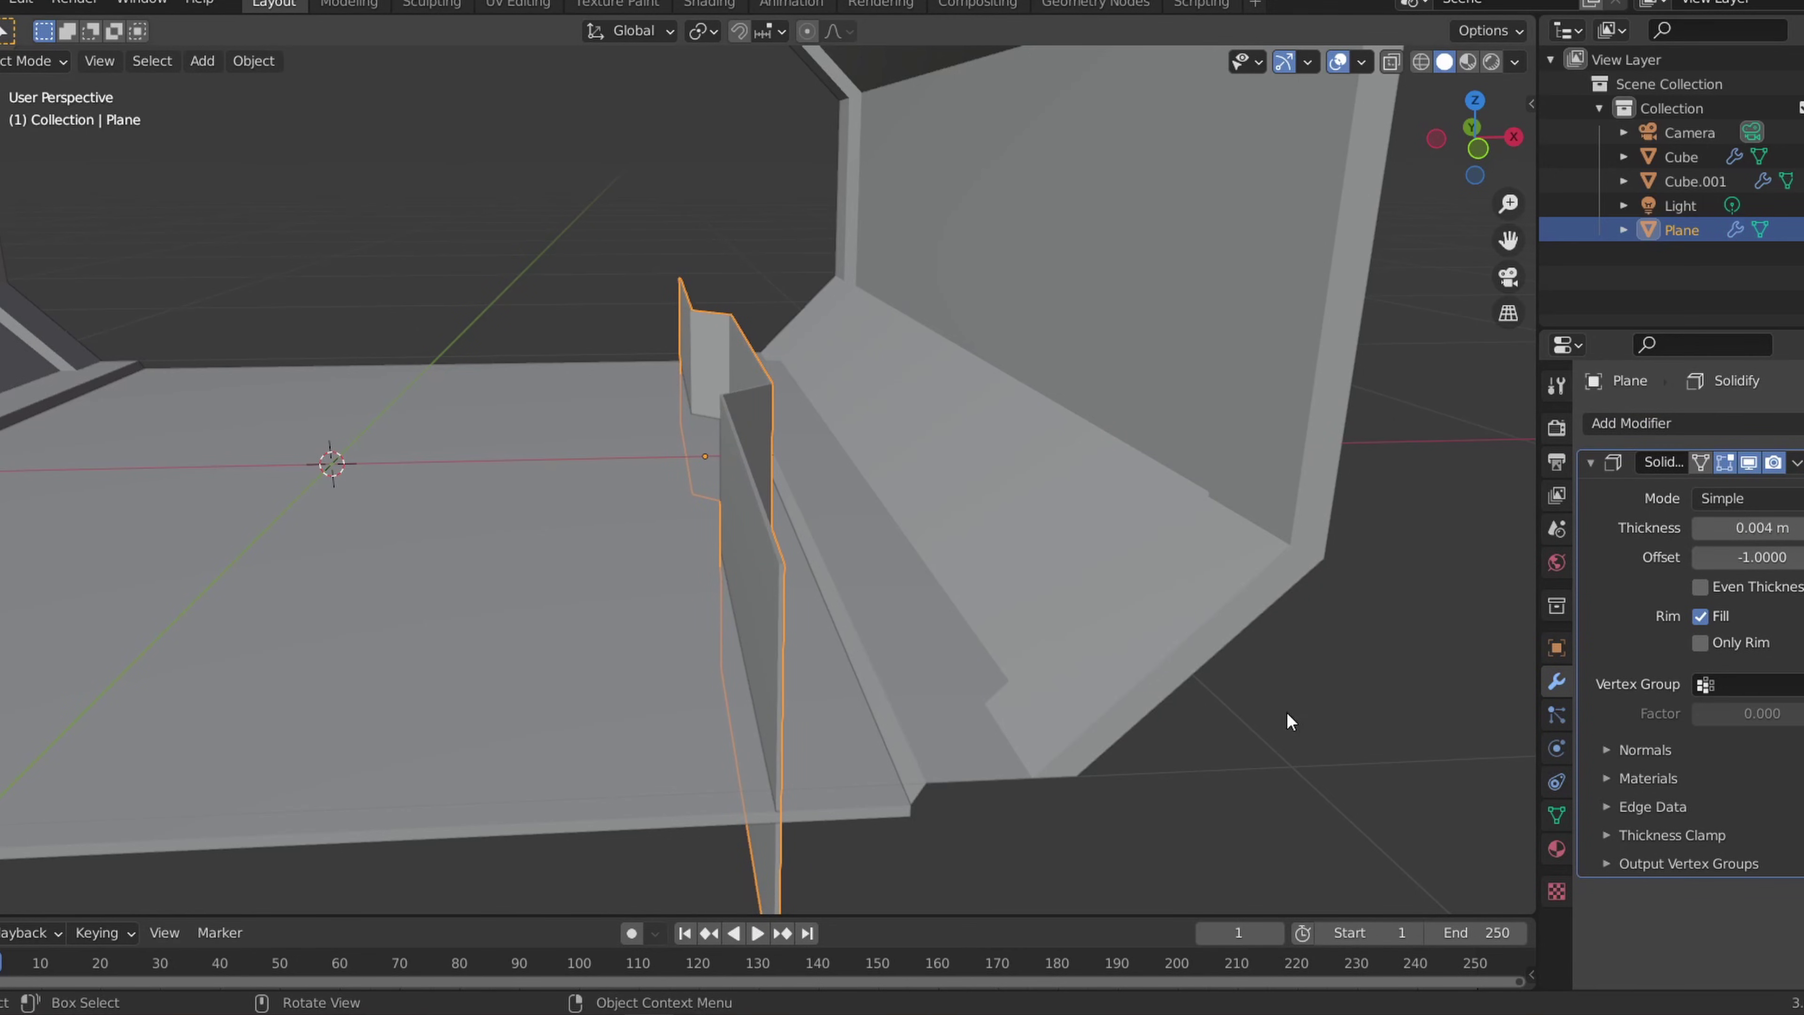
Step: Add a Boolean Difference modifier to the floor panel, using the notched plane as the cutting object
scroll(622, 684, down, 1)
click(563, 646)
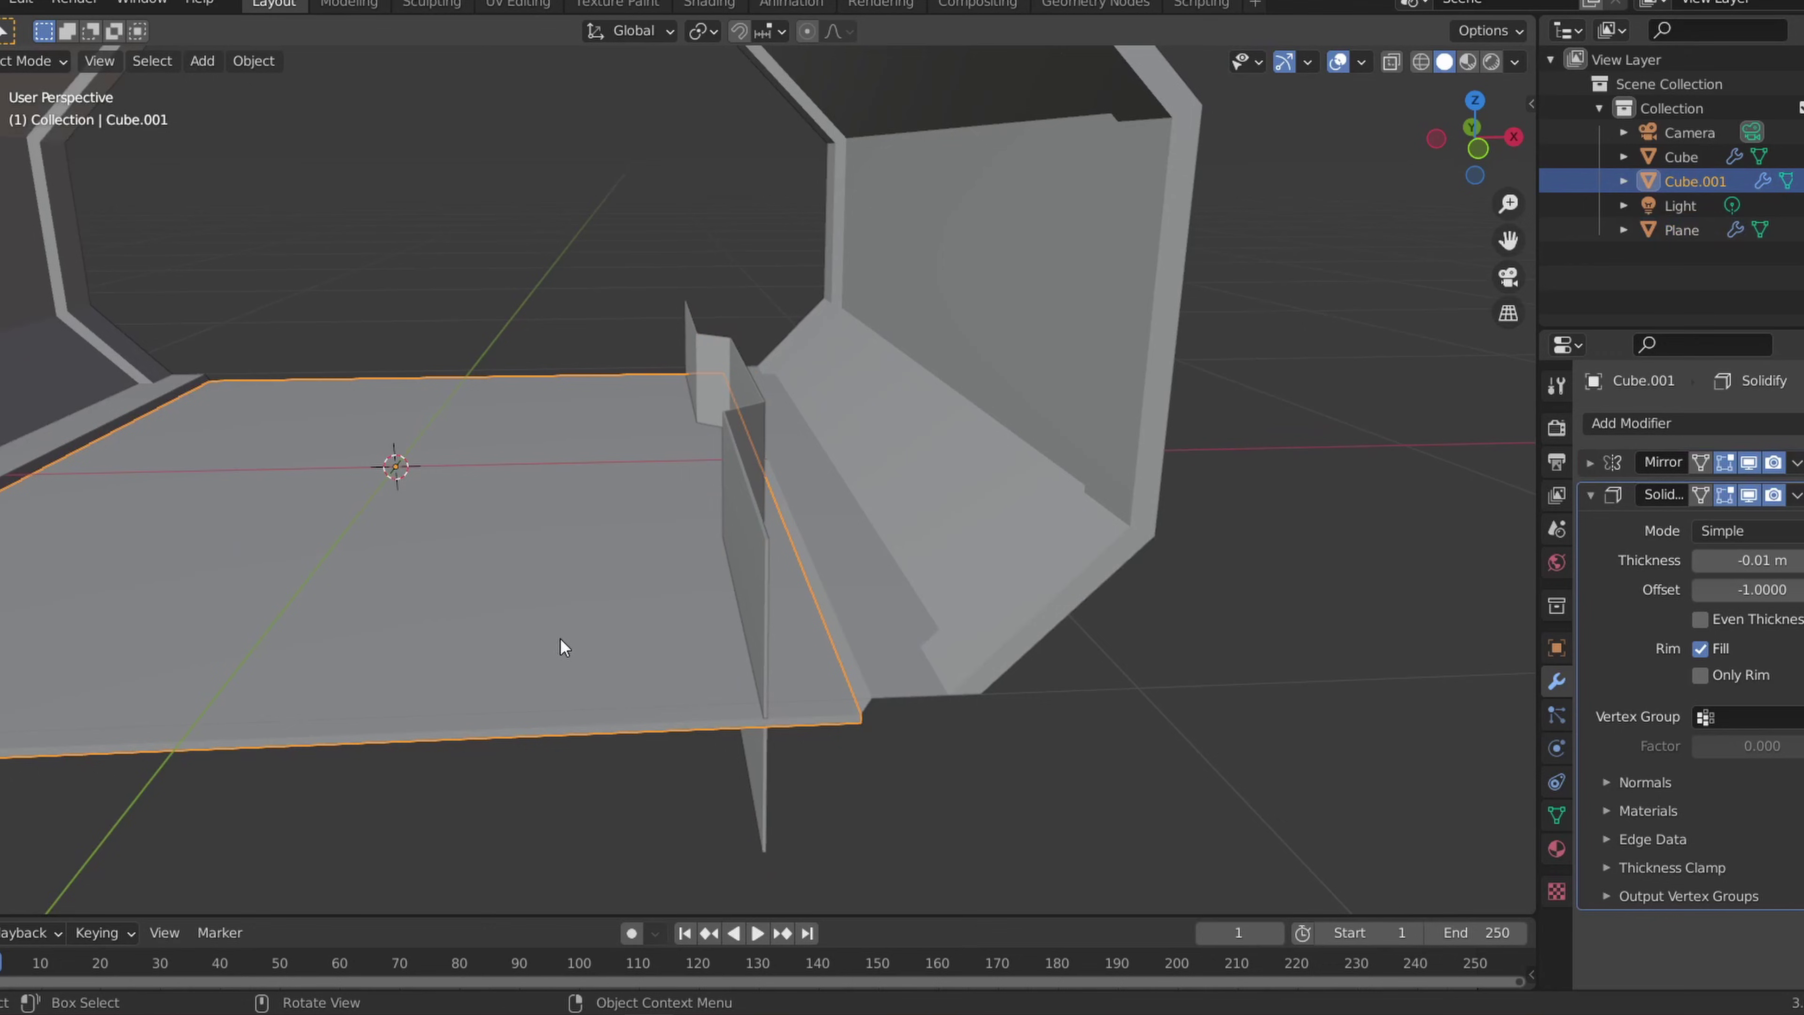
click(1594, 506)
click(1622, 425)
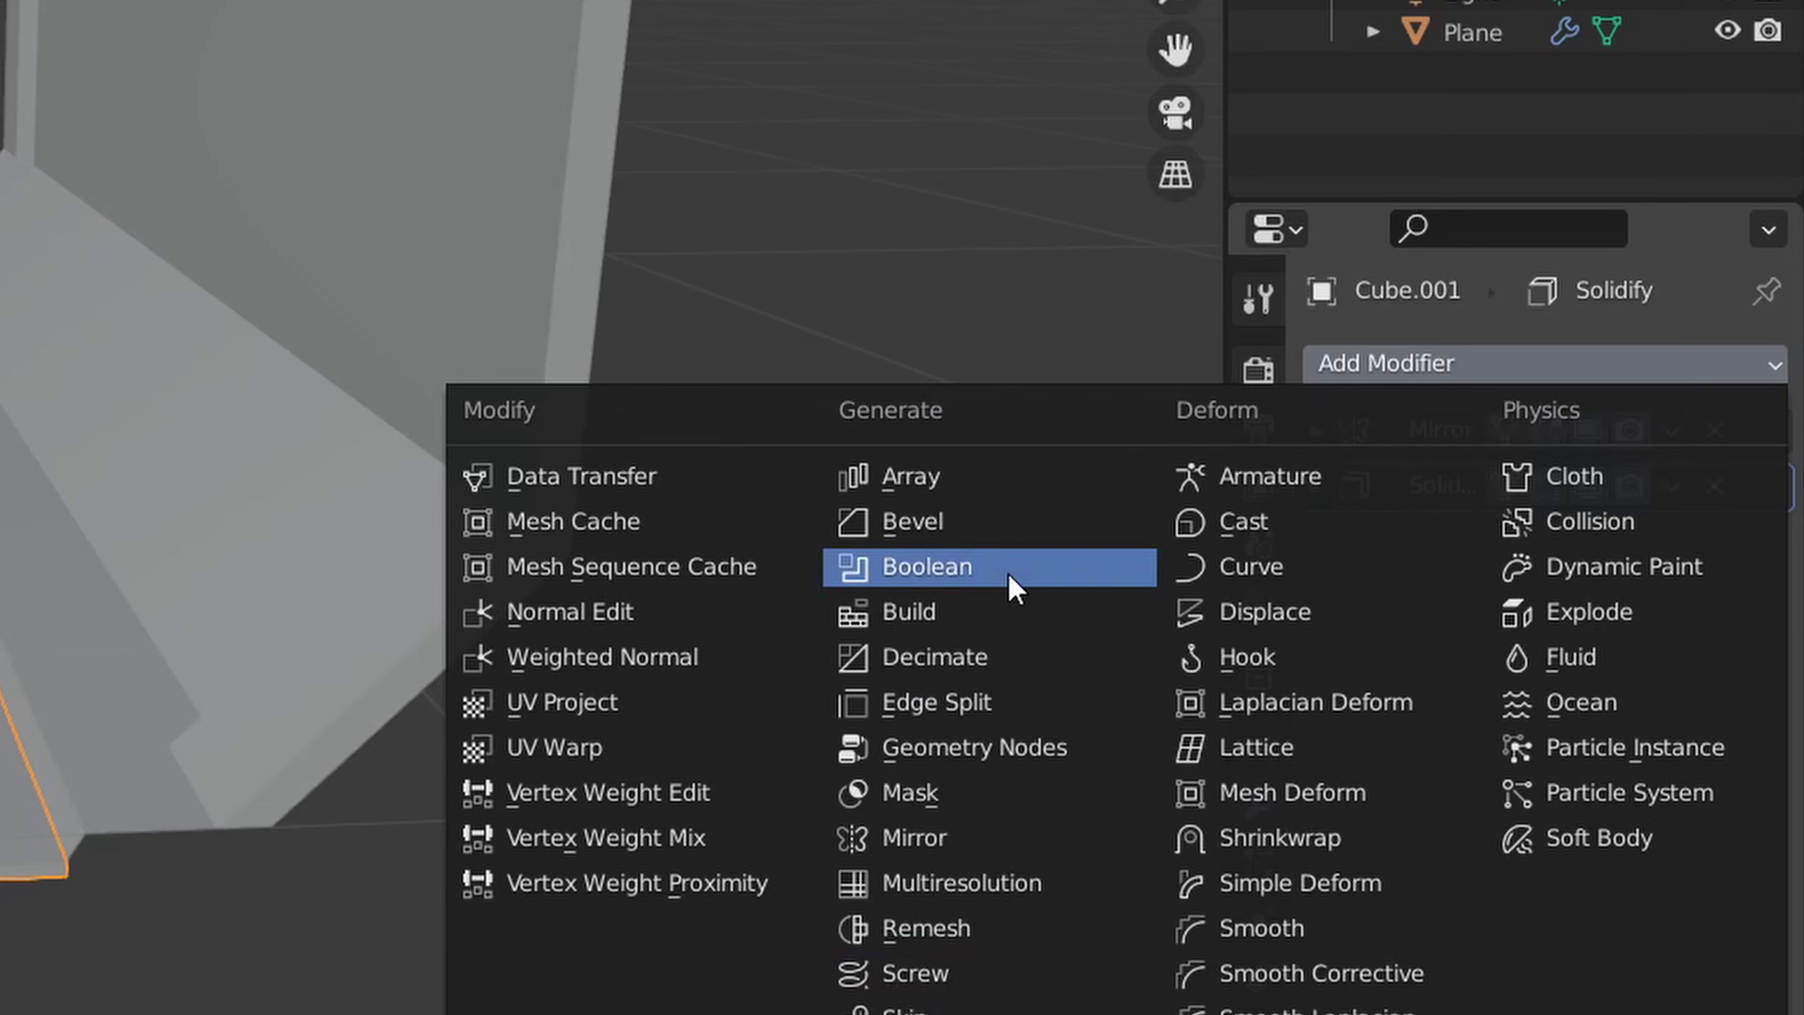
click(1415, 546)
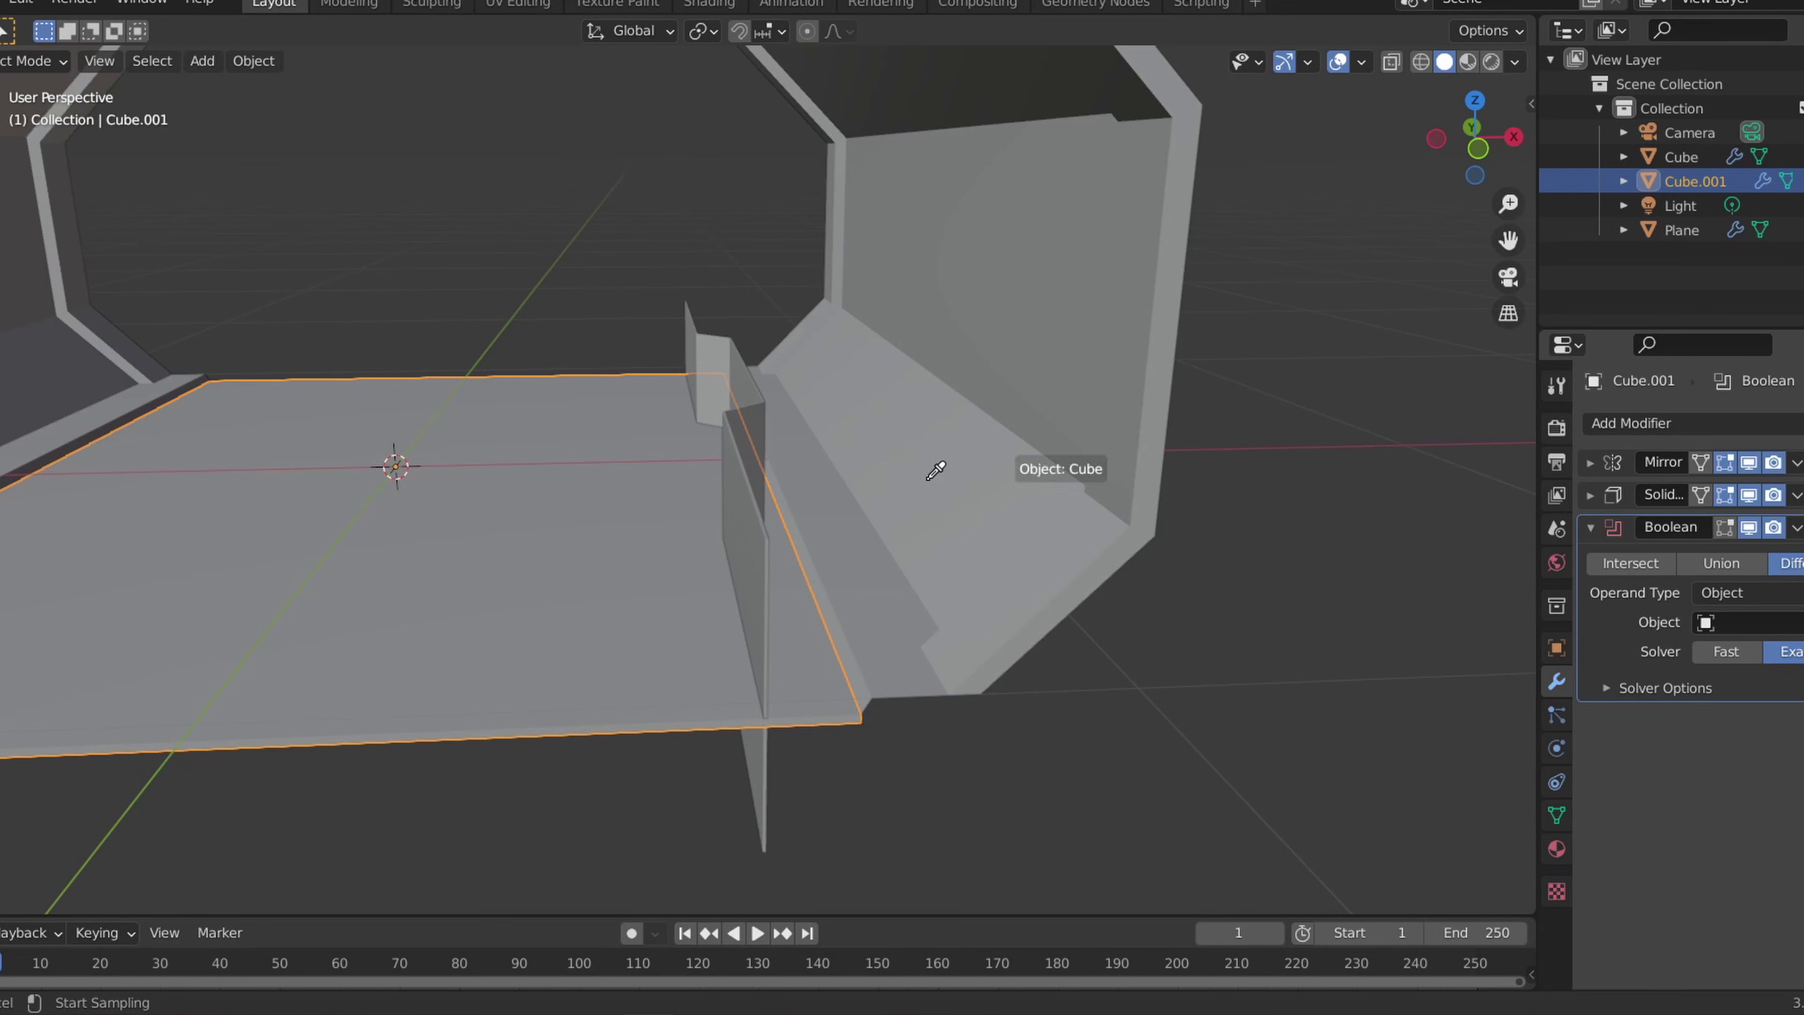
click(762, 527)
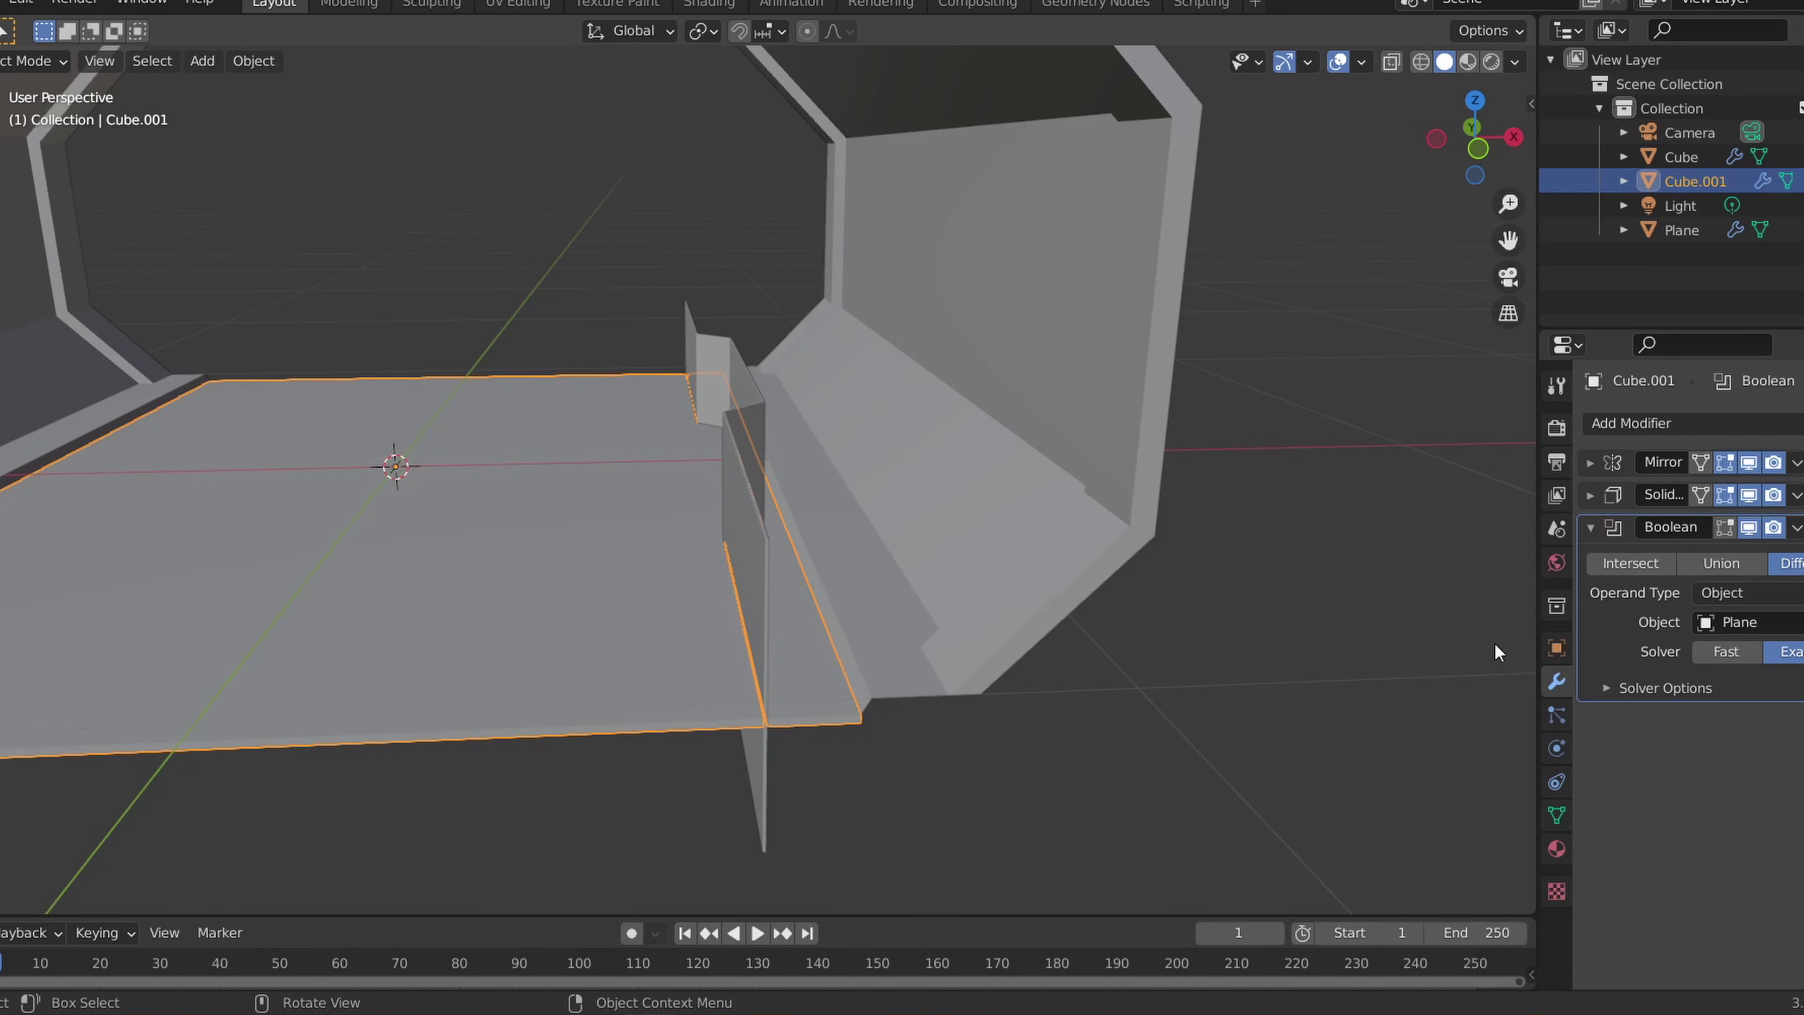
Step: Hide the cutting plane in the viewport and move the floor panel's Mirror modifier below the Boolean modifier in the stack
click(1803, 231)
middle_drag(1156, 643, 831, 695)
scroll(1202, 811, down, 3)
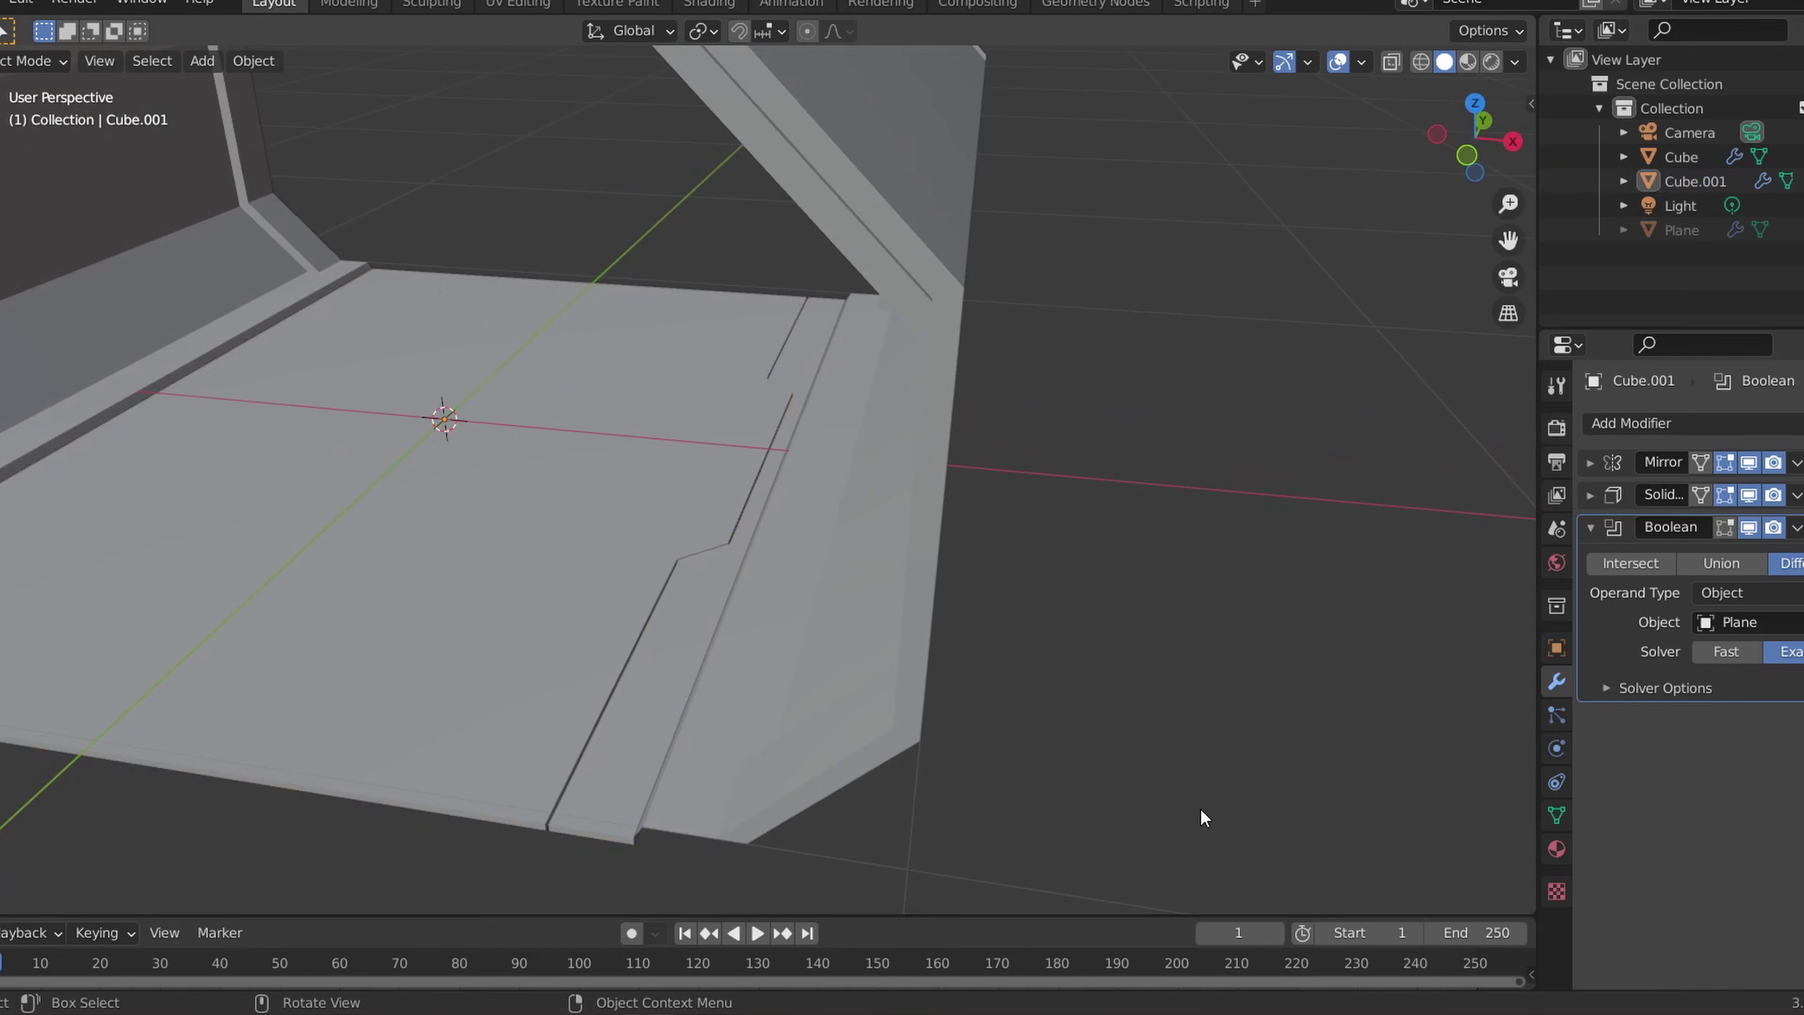
middle_drag(1202, 811, 1148, 765)
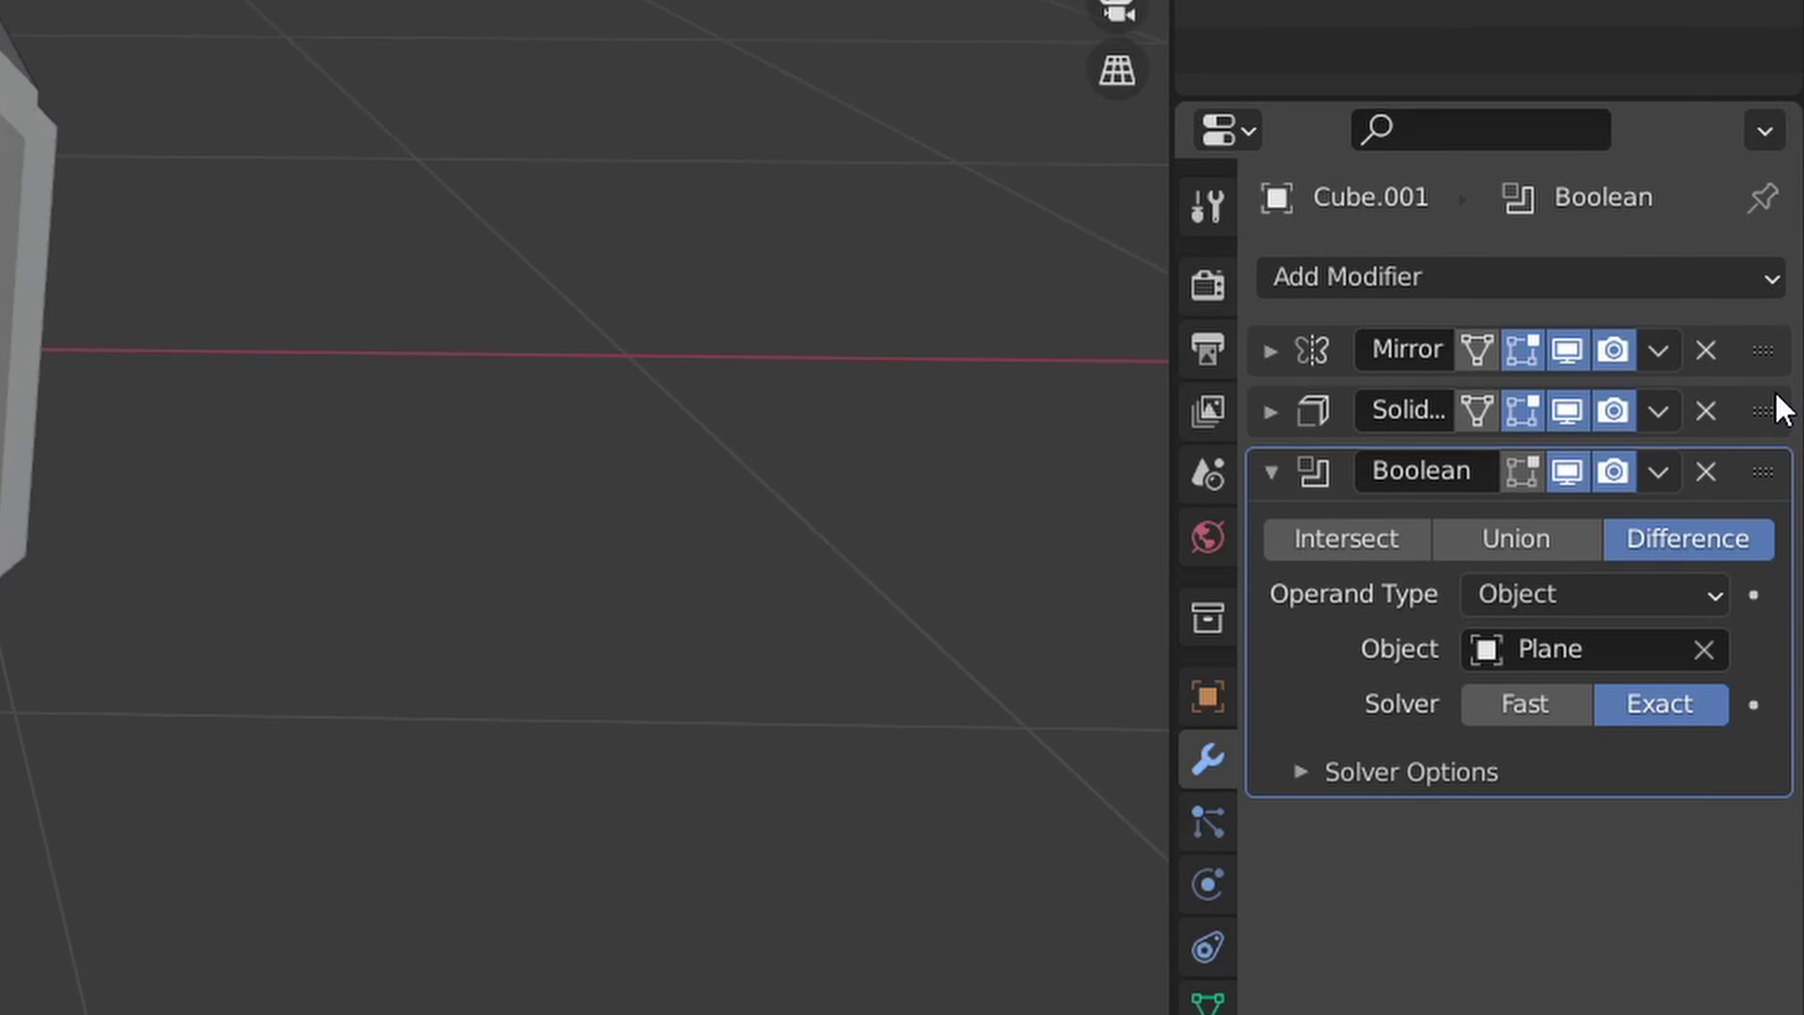
drag(1763, 349, 1785, 713)
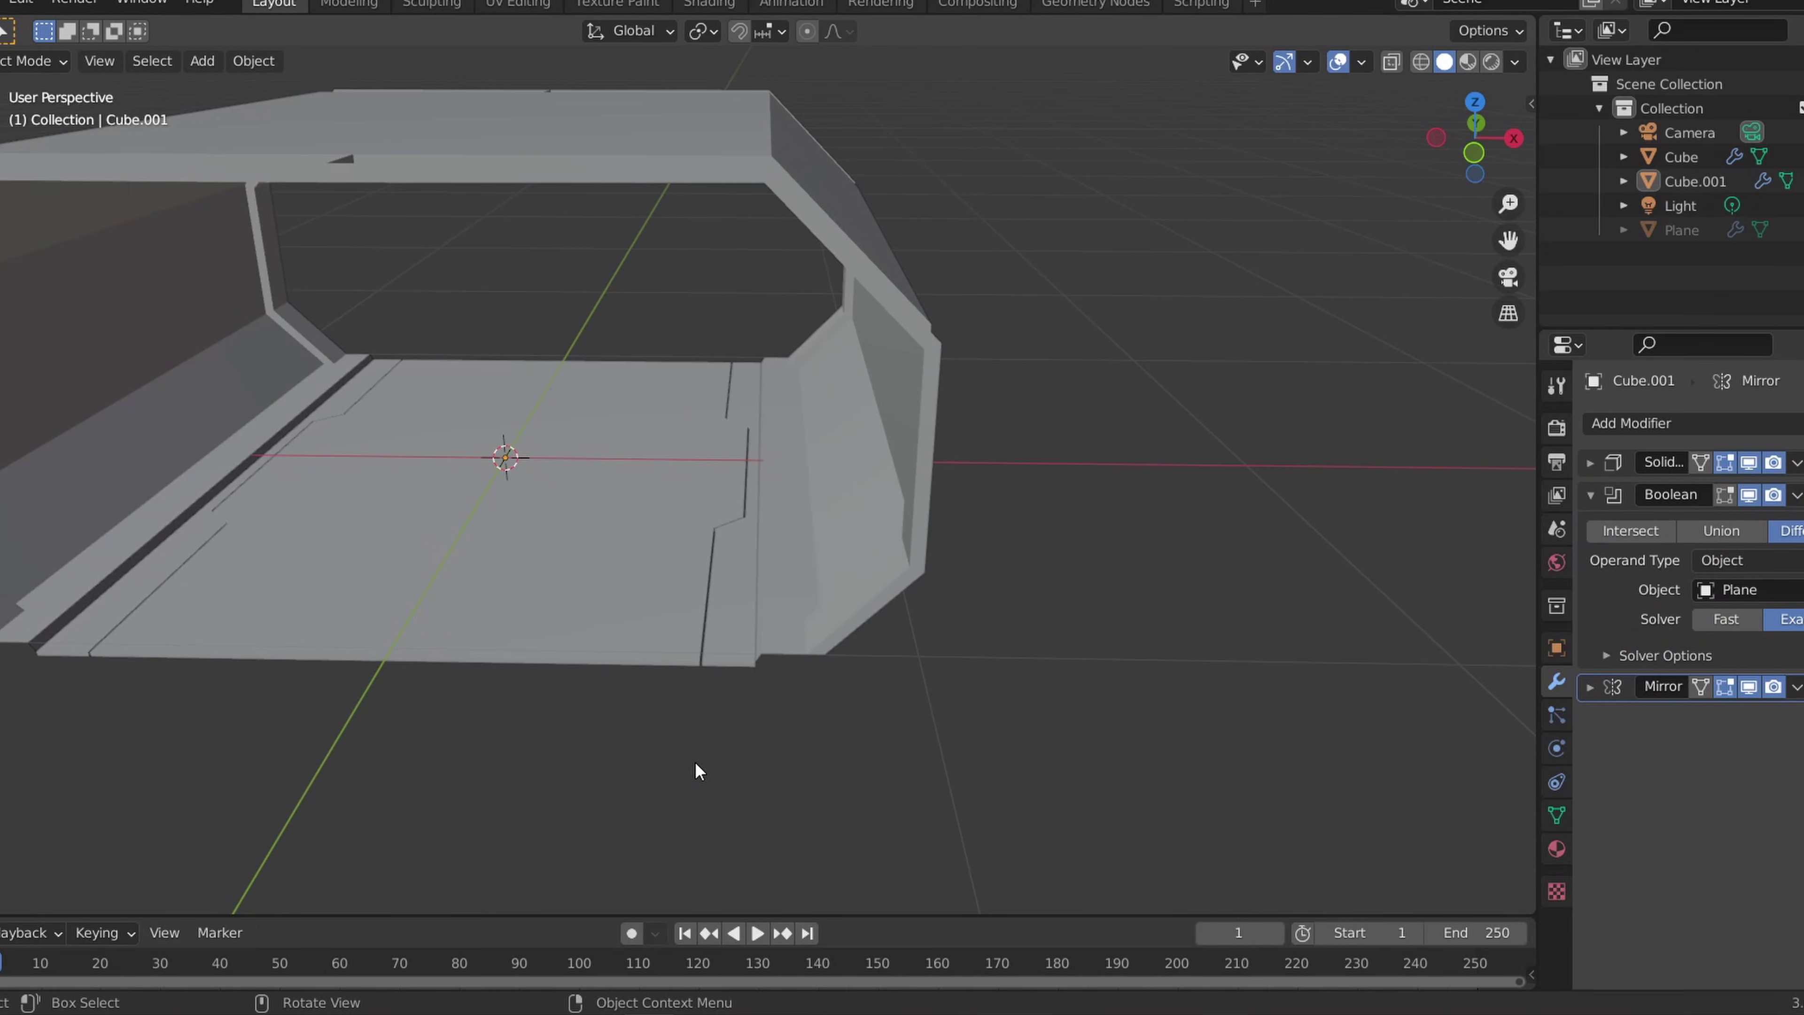
middle_drag(696, 771, 951, 719)
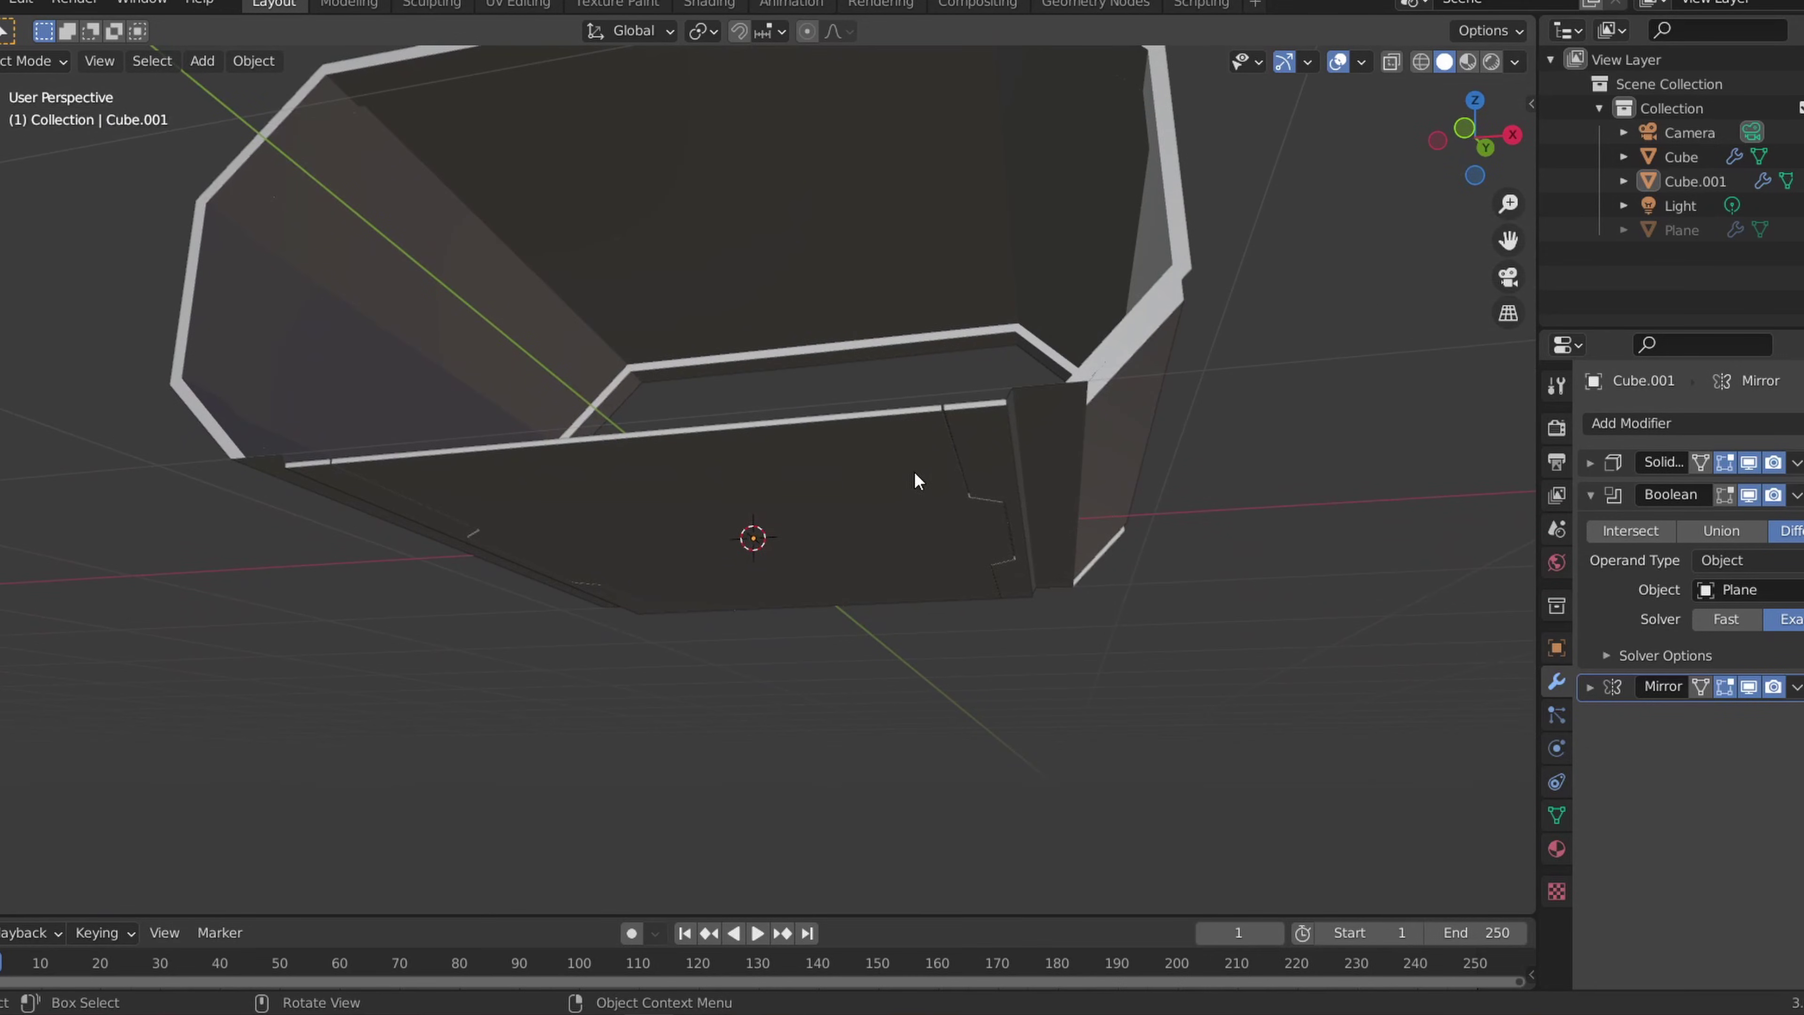
Step: Set the cutting plane's Solidify thickness to 0.002 m, and hide the plane again
click(1681, 229)
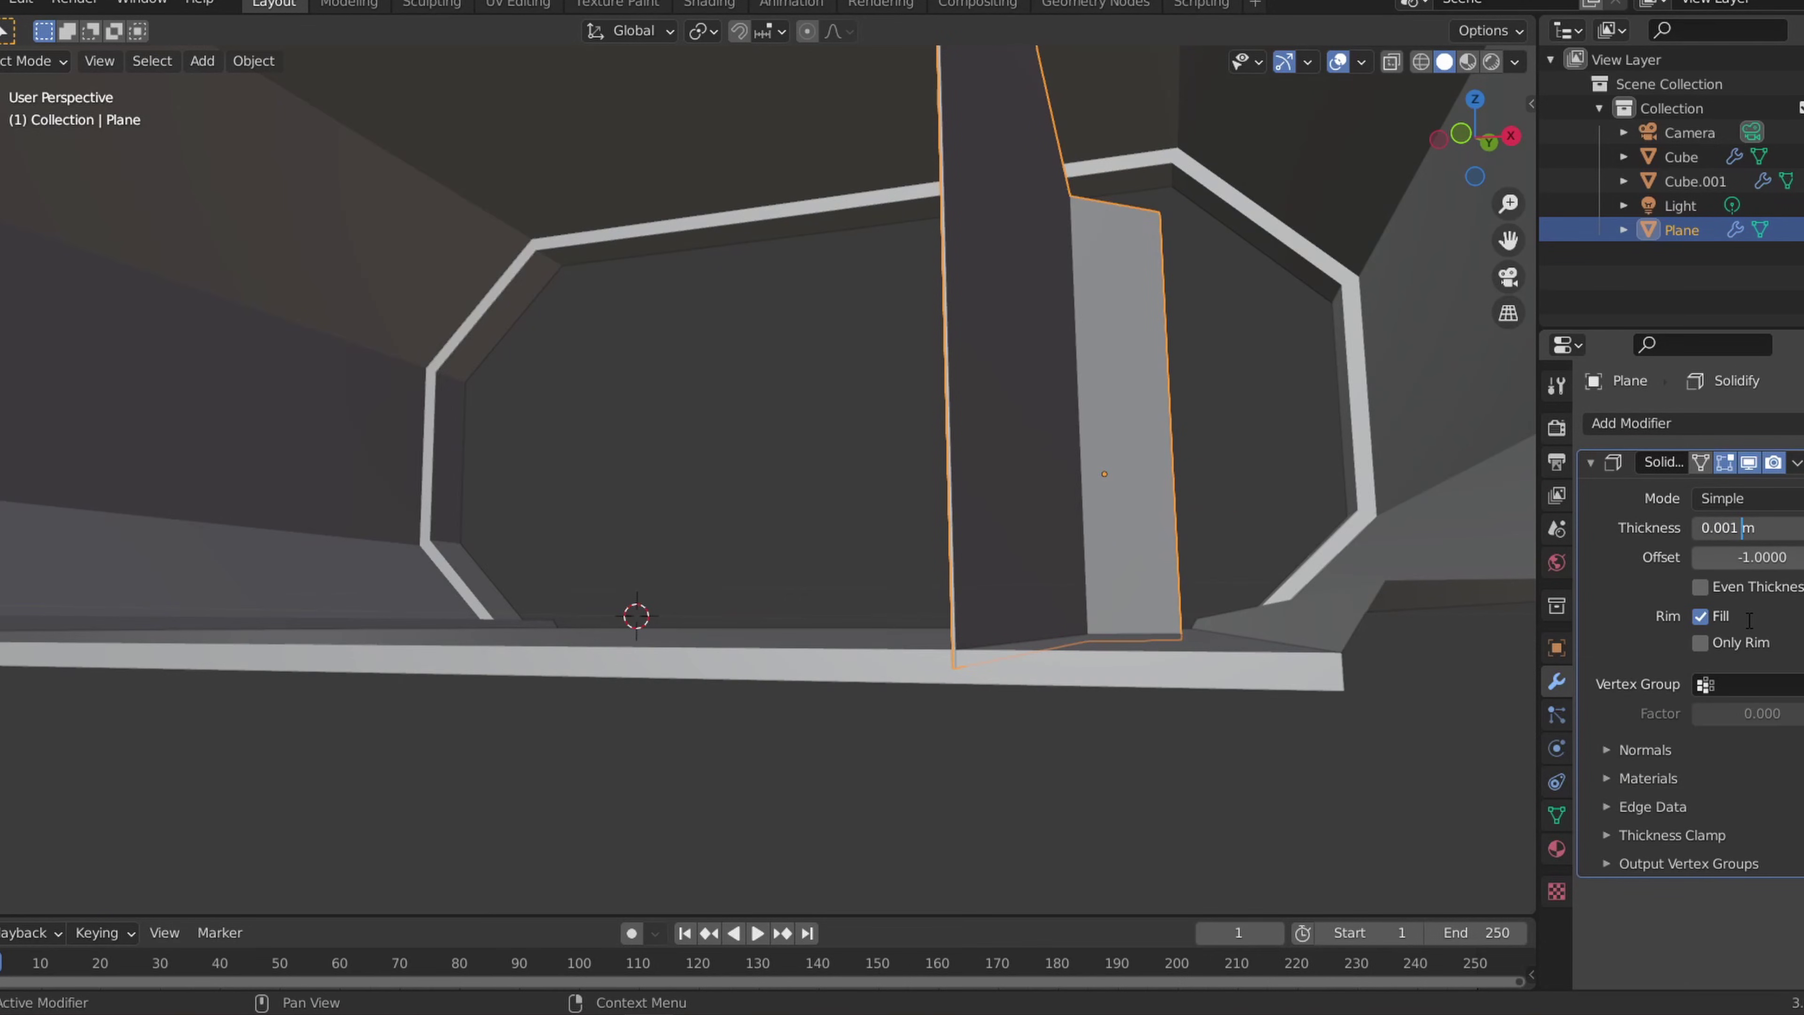
key(Return)
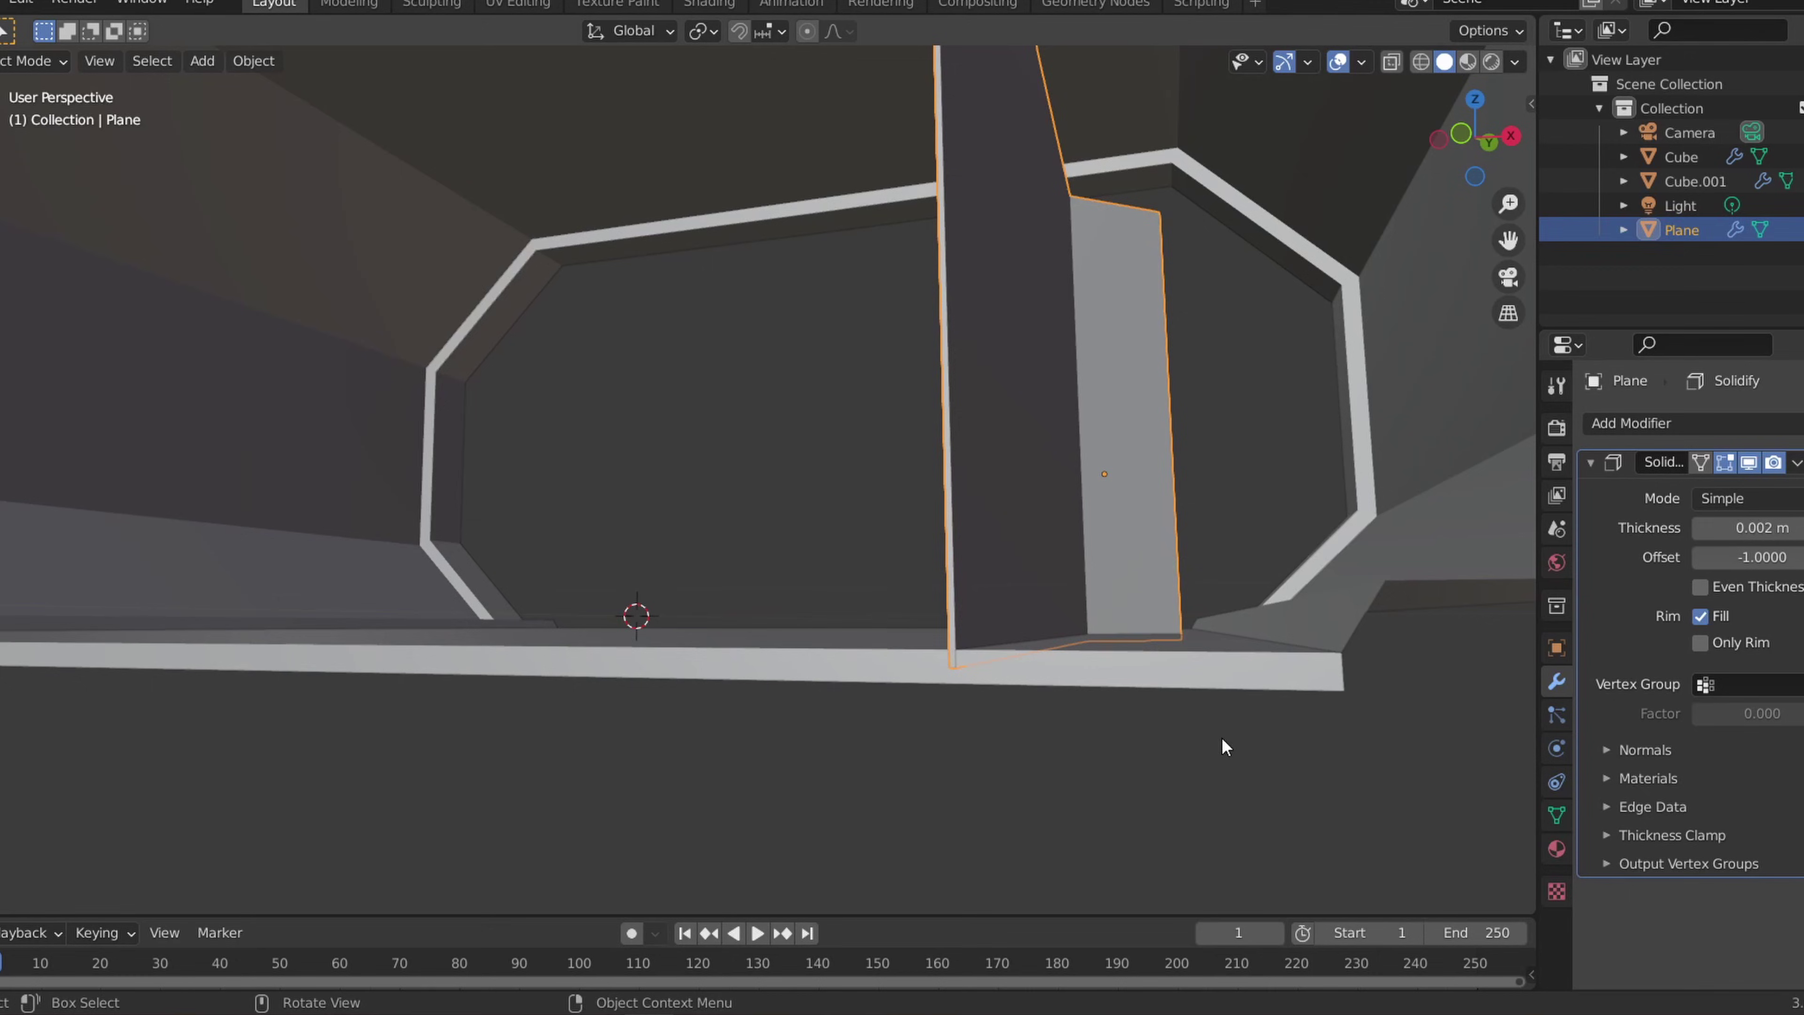
click(1221, 738)
middle_drag(1037, 667, 983, 391)
click(1193, 574)
key(h)
Step: Apply the floor panel's Solidify, Boolean and Mirror modifiers in that order
scroll(976, 416, down, 3)
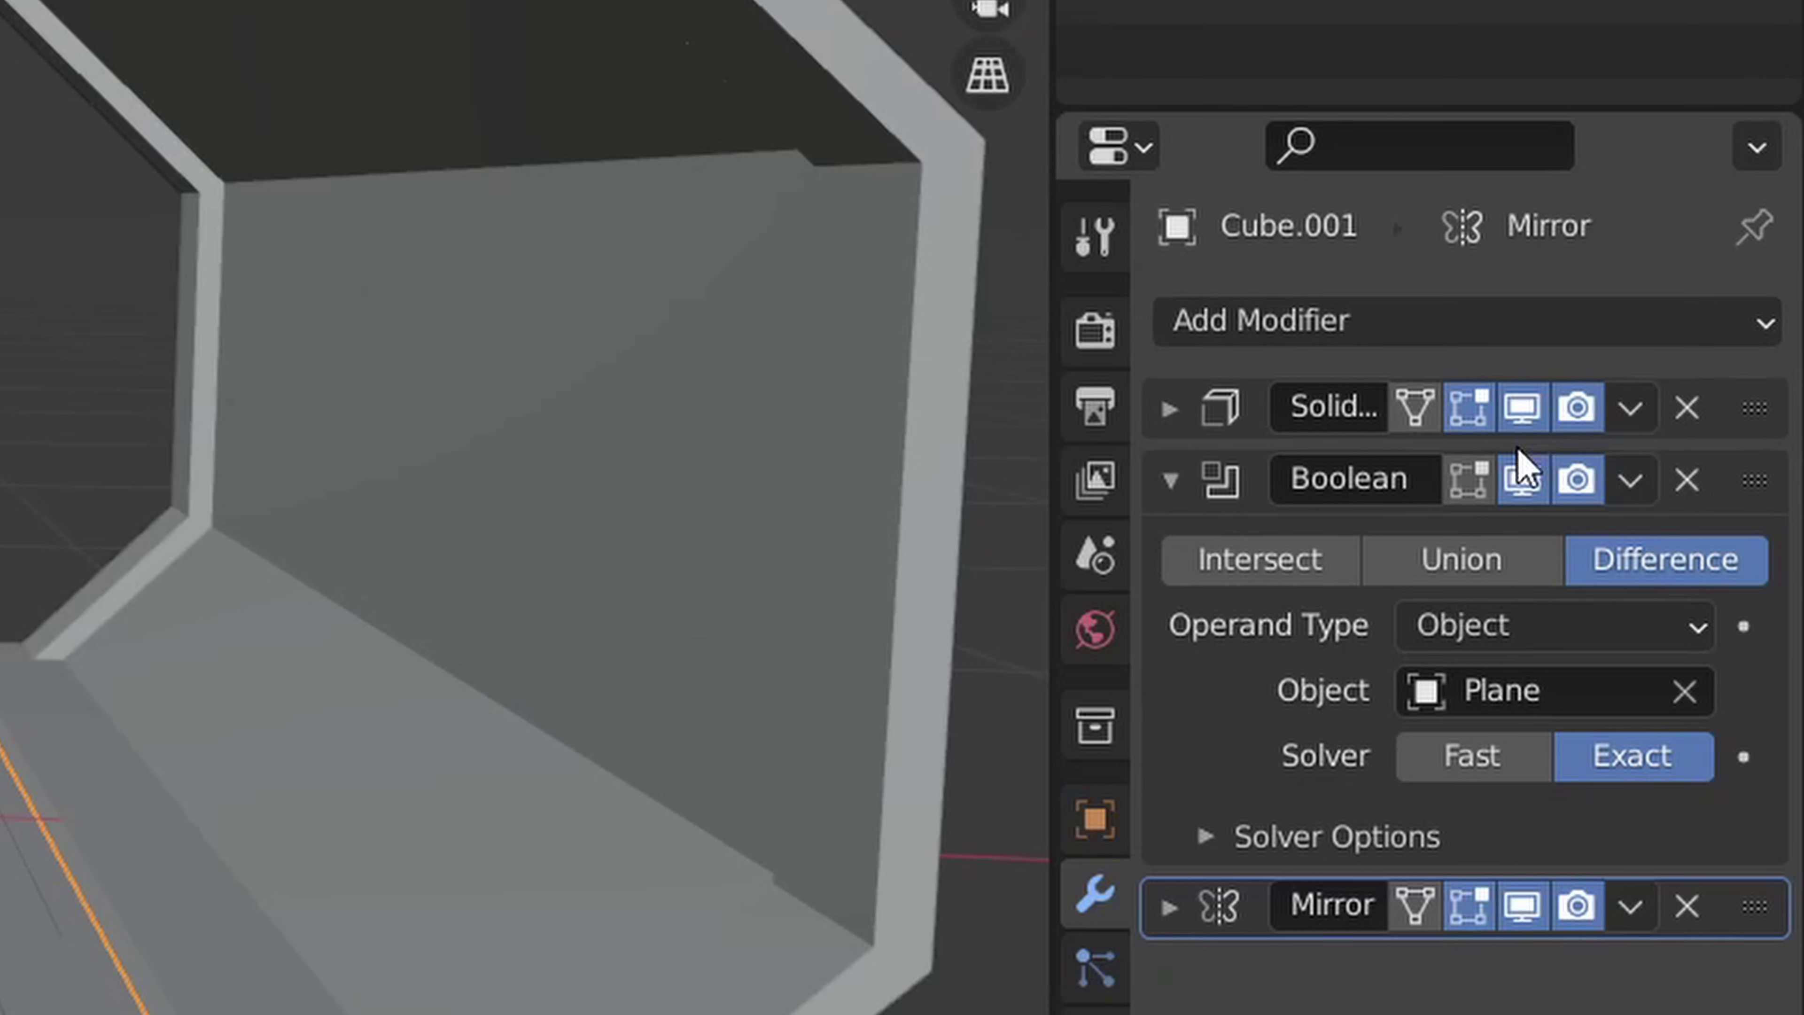
click(1630, 412)
click(1620, 469)
click(1631, 407)
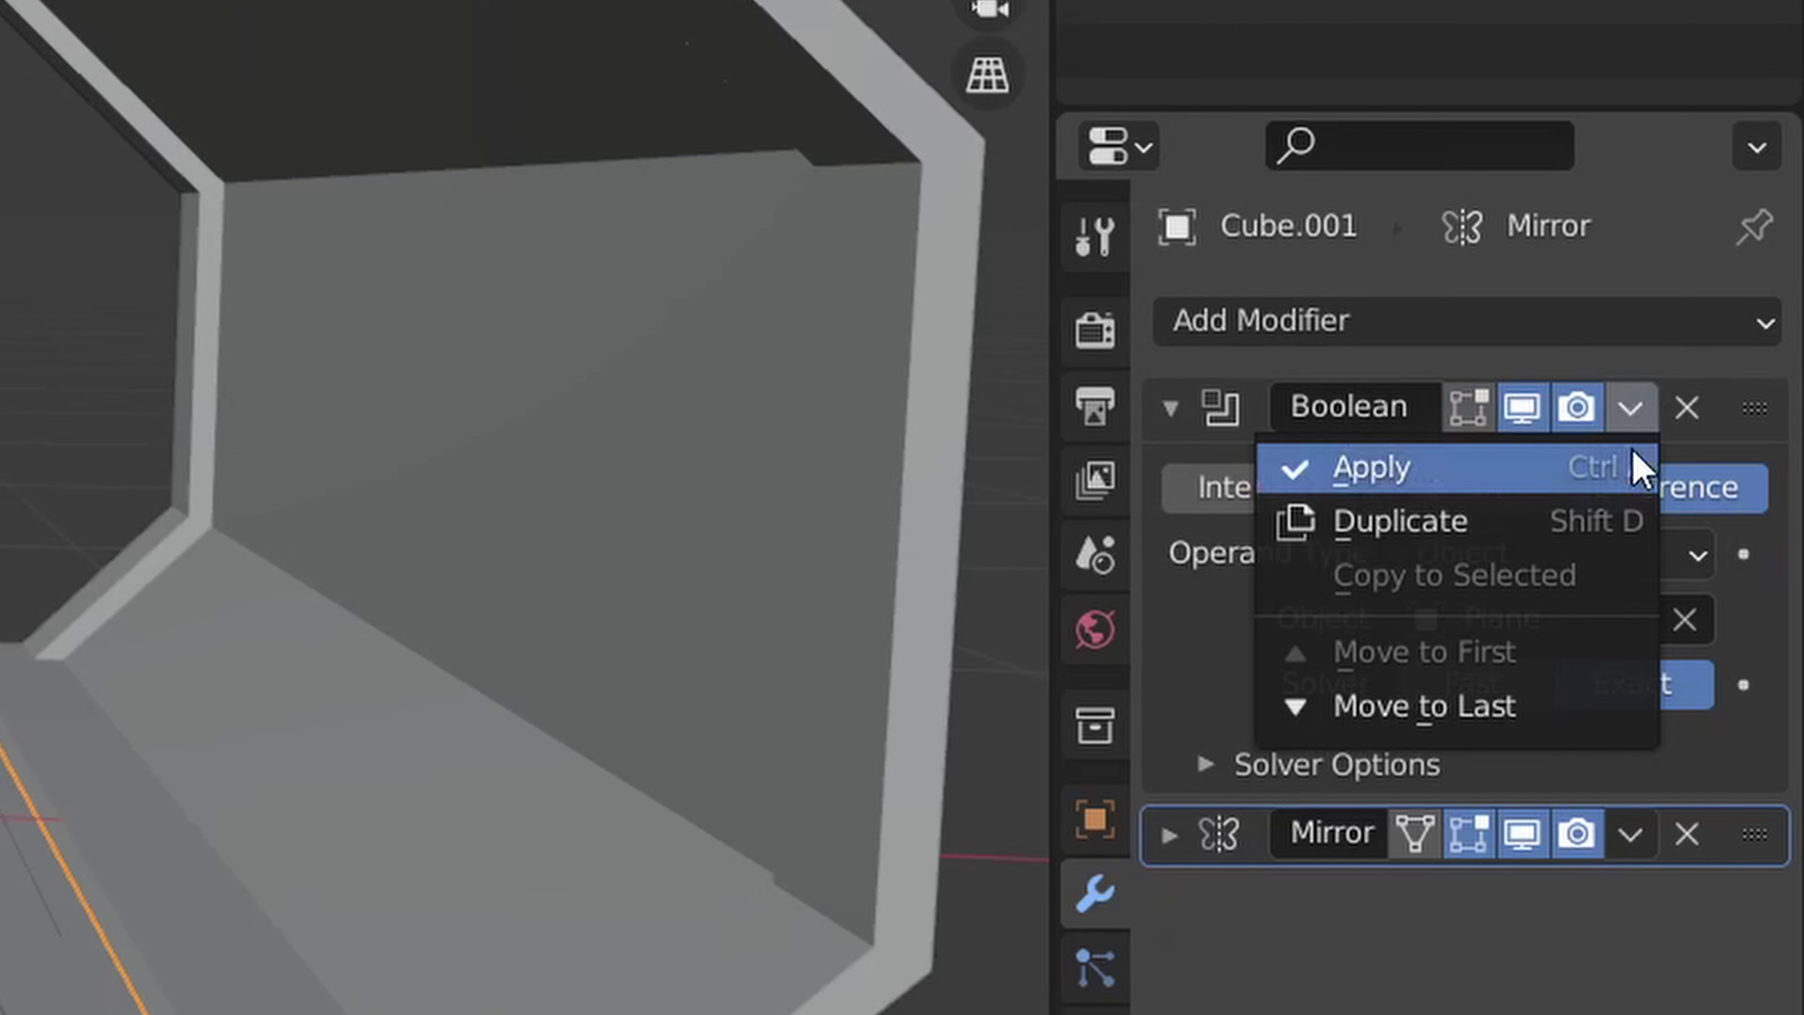
click(1631, 469)
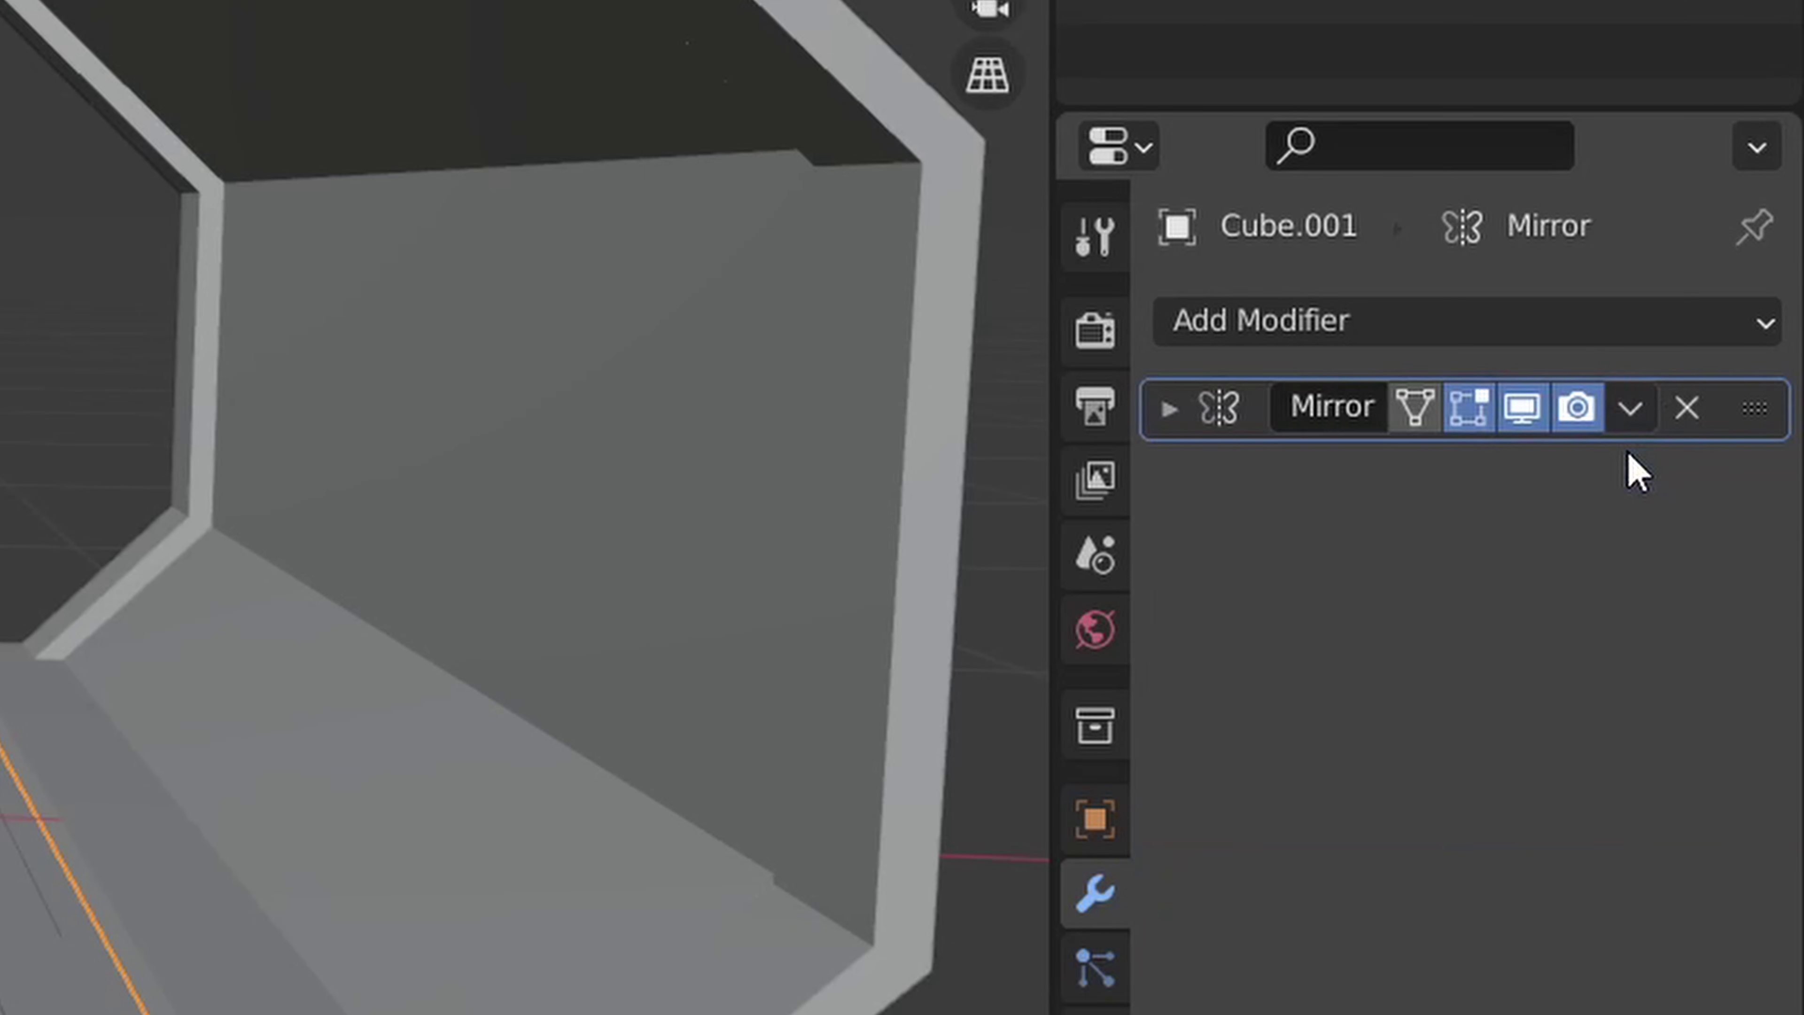
click(1630, 407)
click(1627, 467)
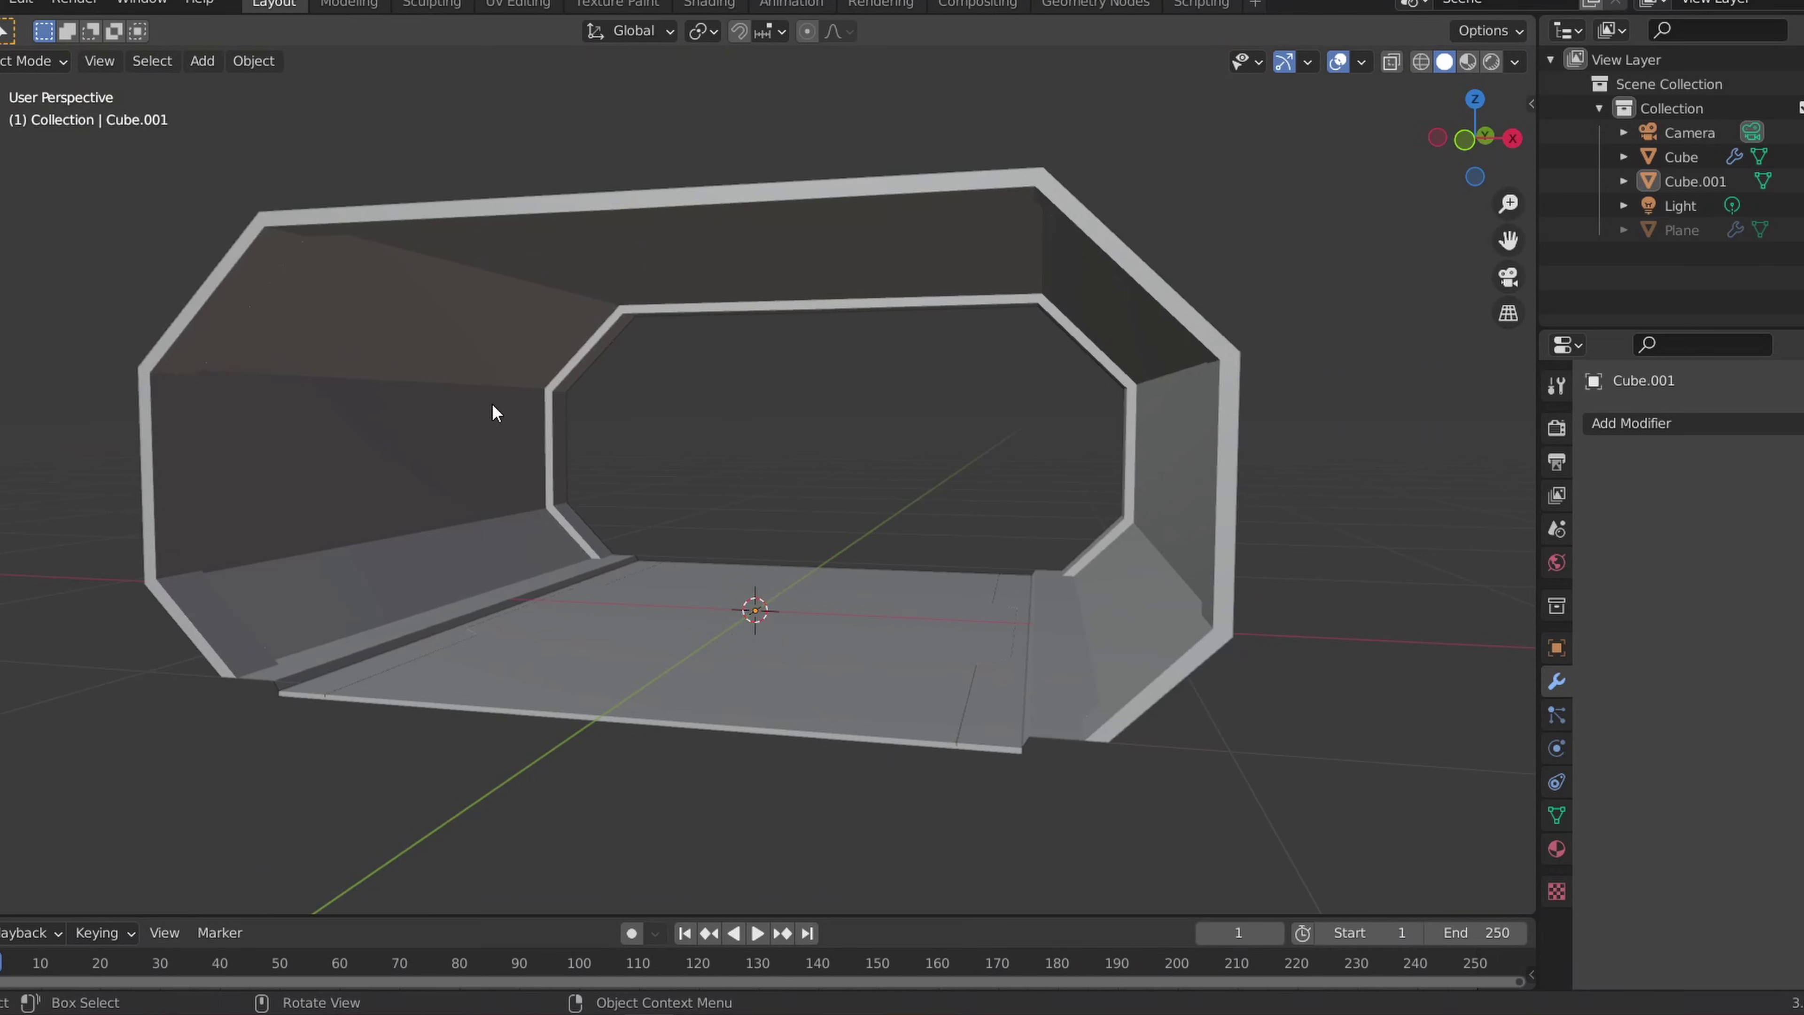
Step: Apply the Mirror modifier on the corridor shell
click(495, 413)
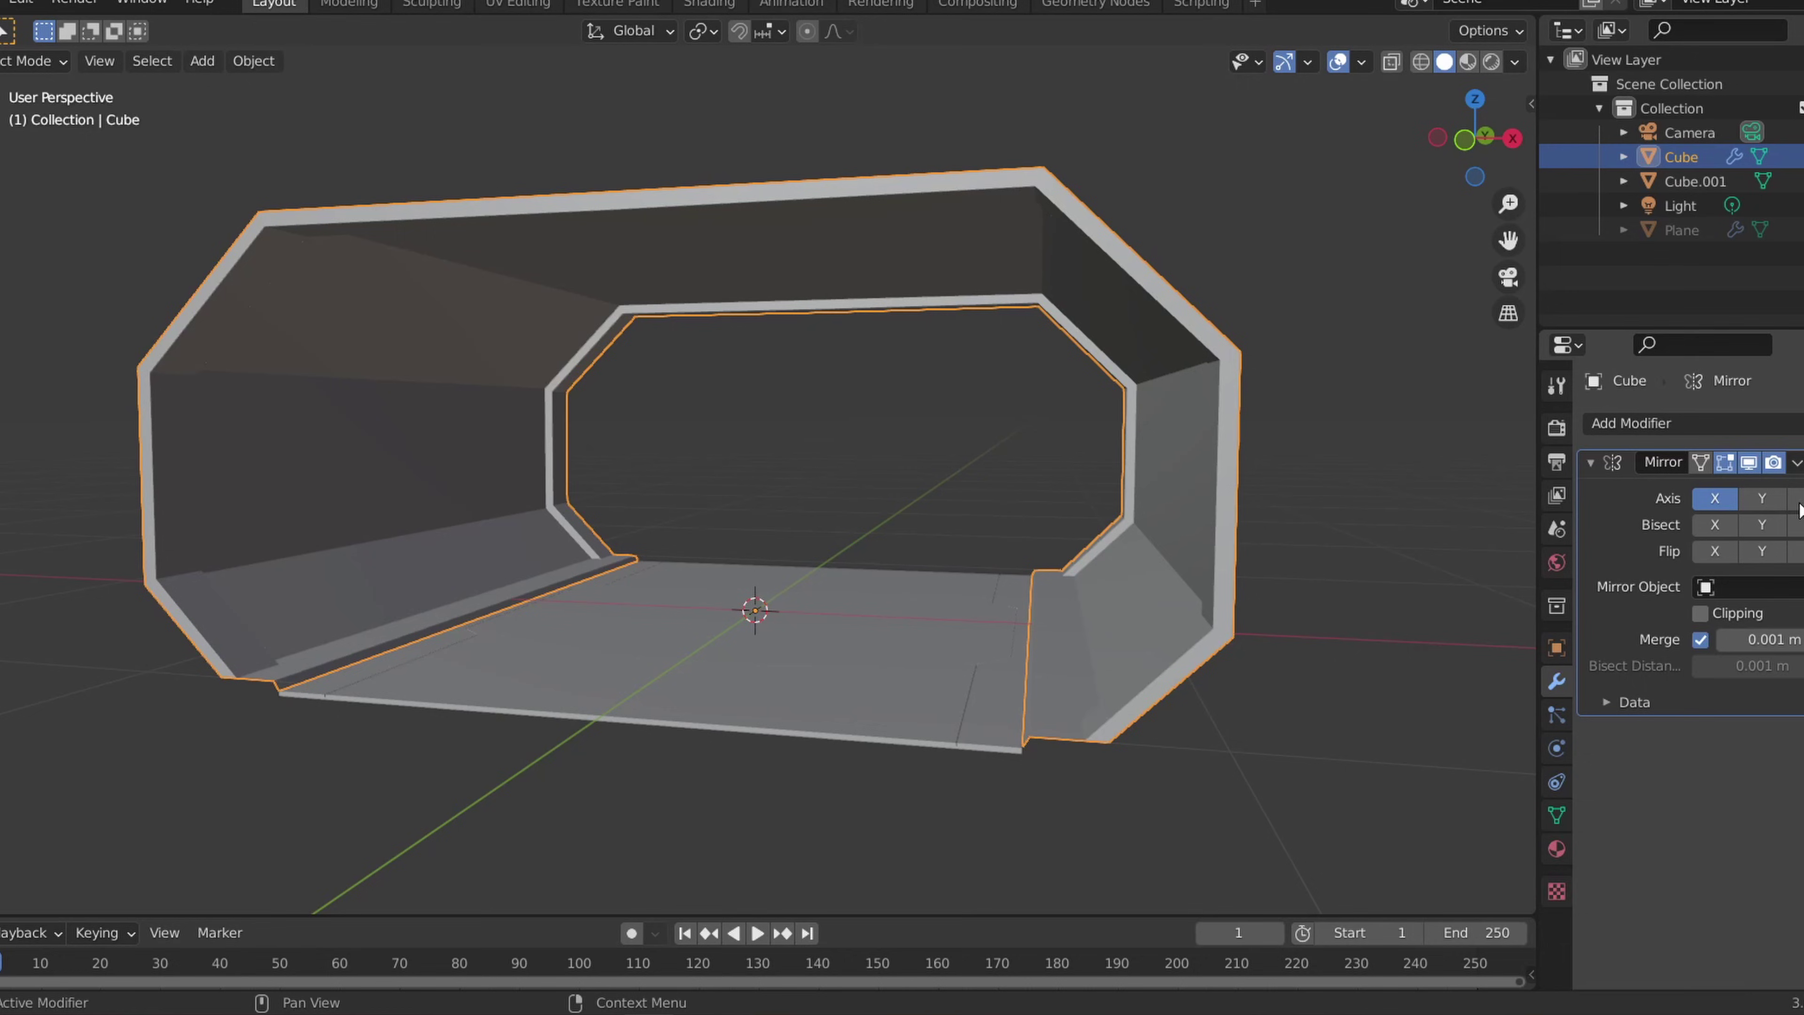
click(1796, 463)
click(1634, 487)
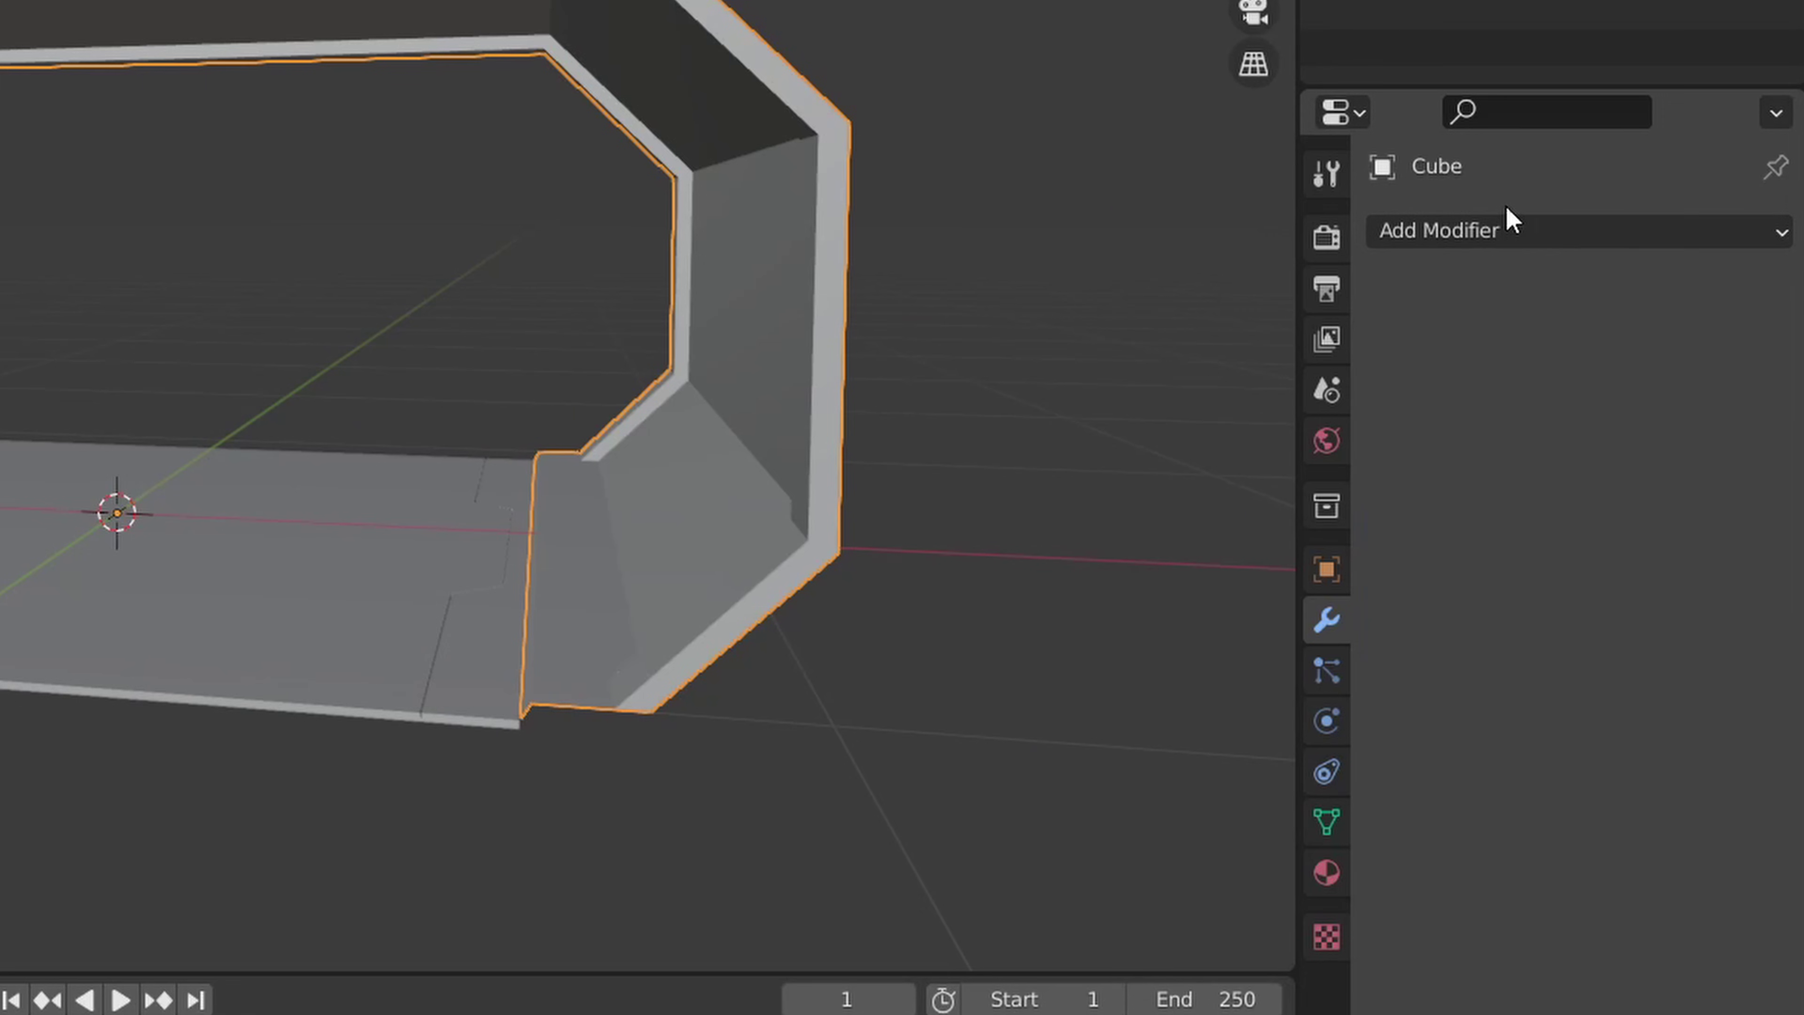
Step: Add a Subdivision Surface modifier to the corridor shell with a viewport level of 3
click(1511, 229)
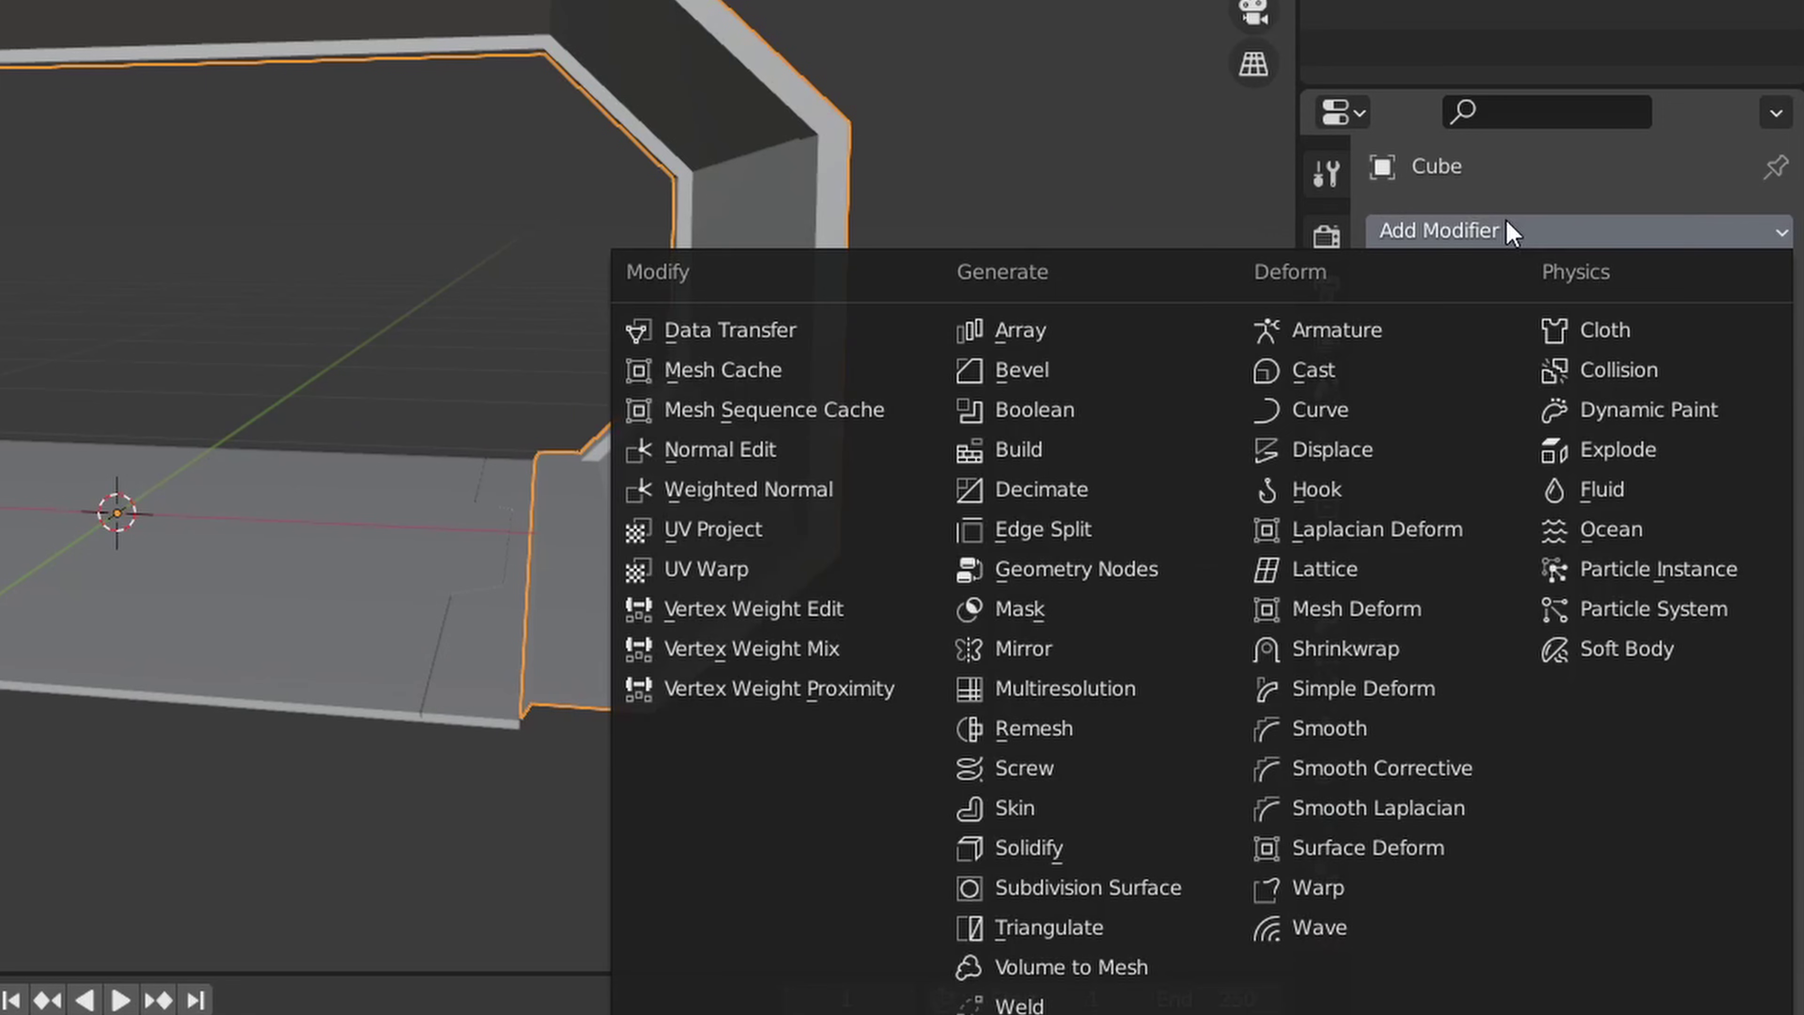
click(1154, 884)
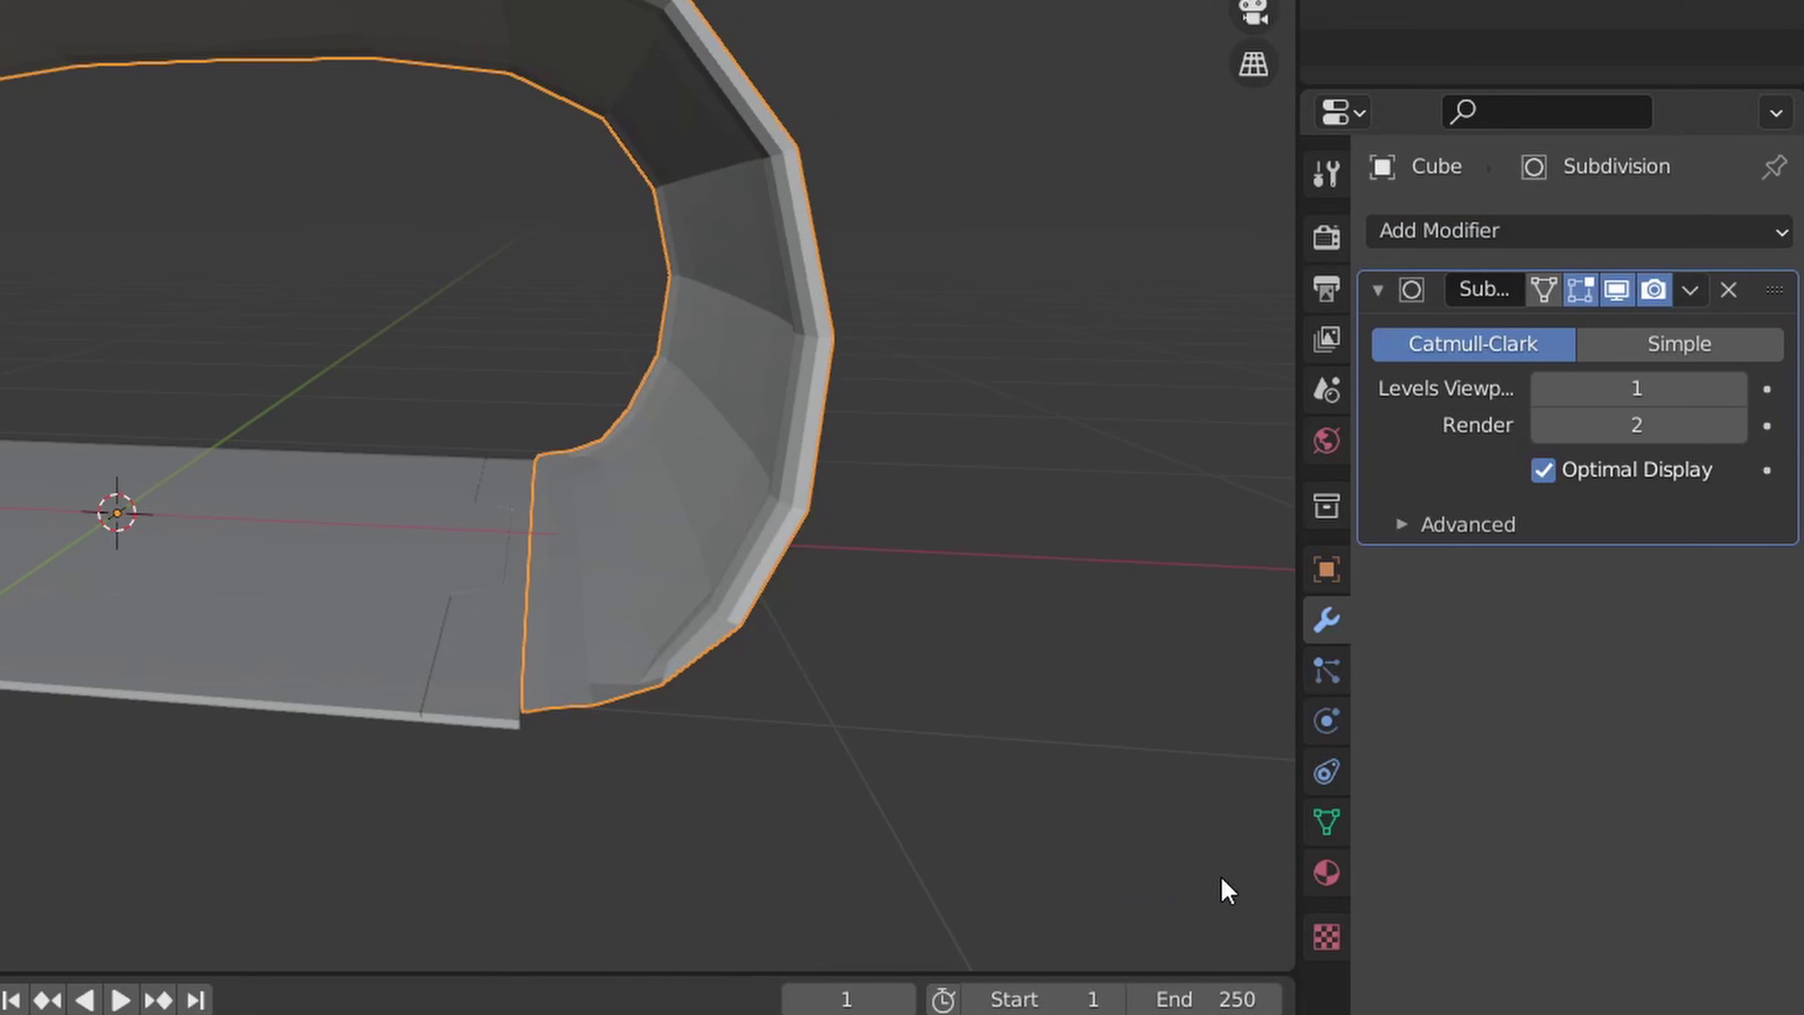
click(1736, 387)
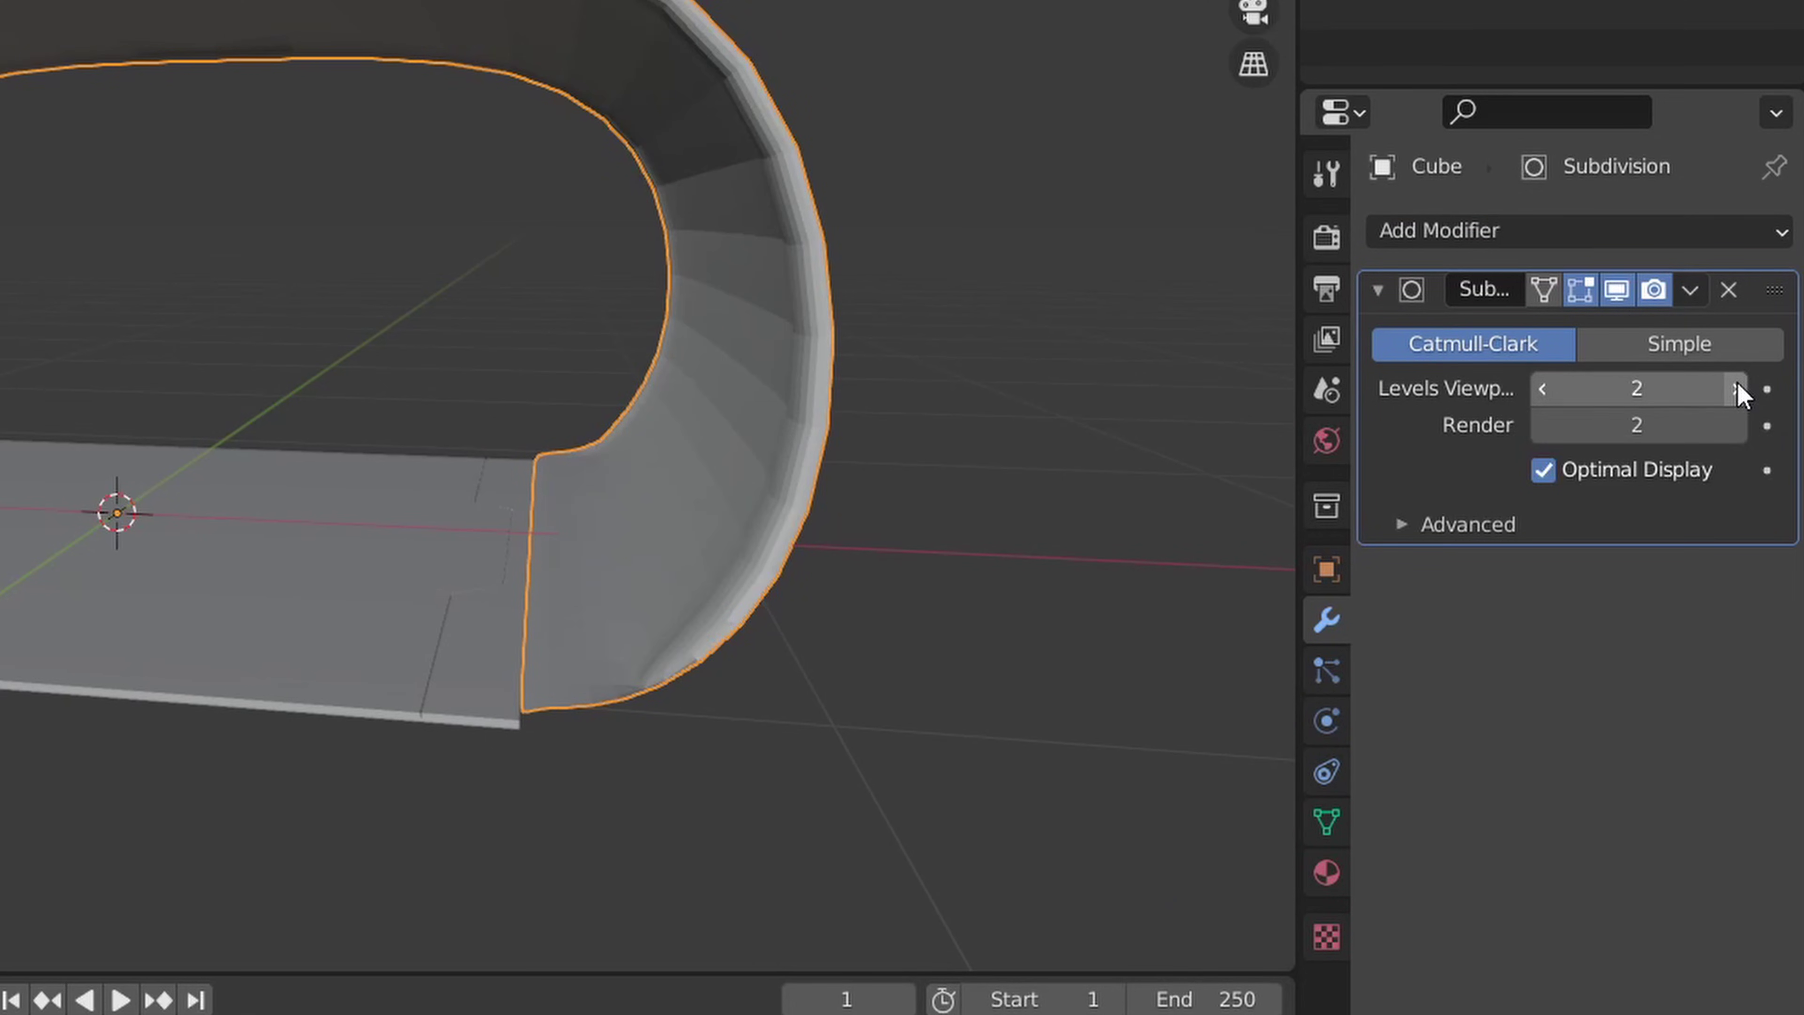
click(1735, 387)
Step: Turn off the Subdivision display in edit mode, crease all edges of the corridor shell, and return to object mode
key(Tab)
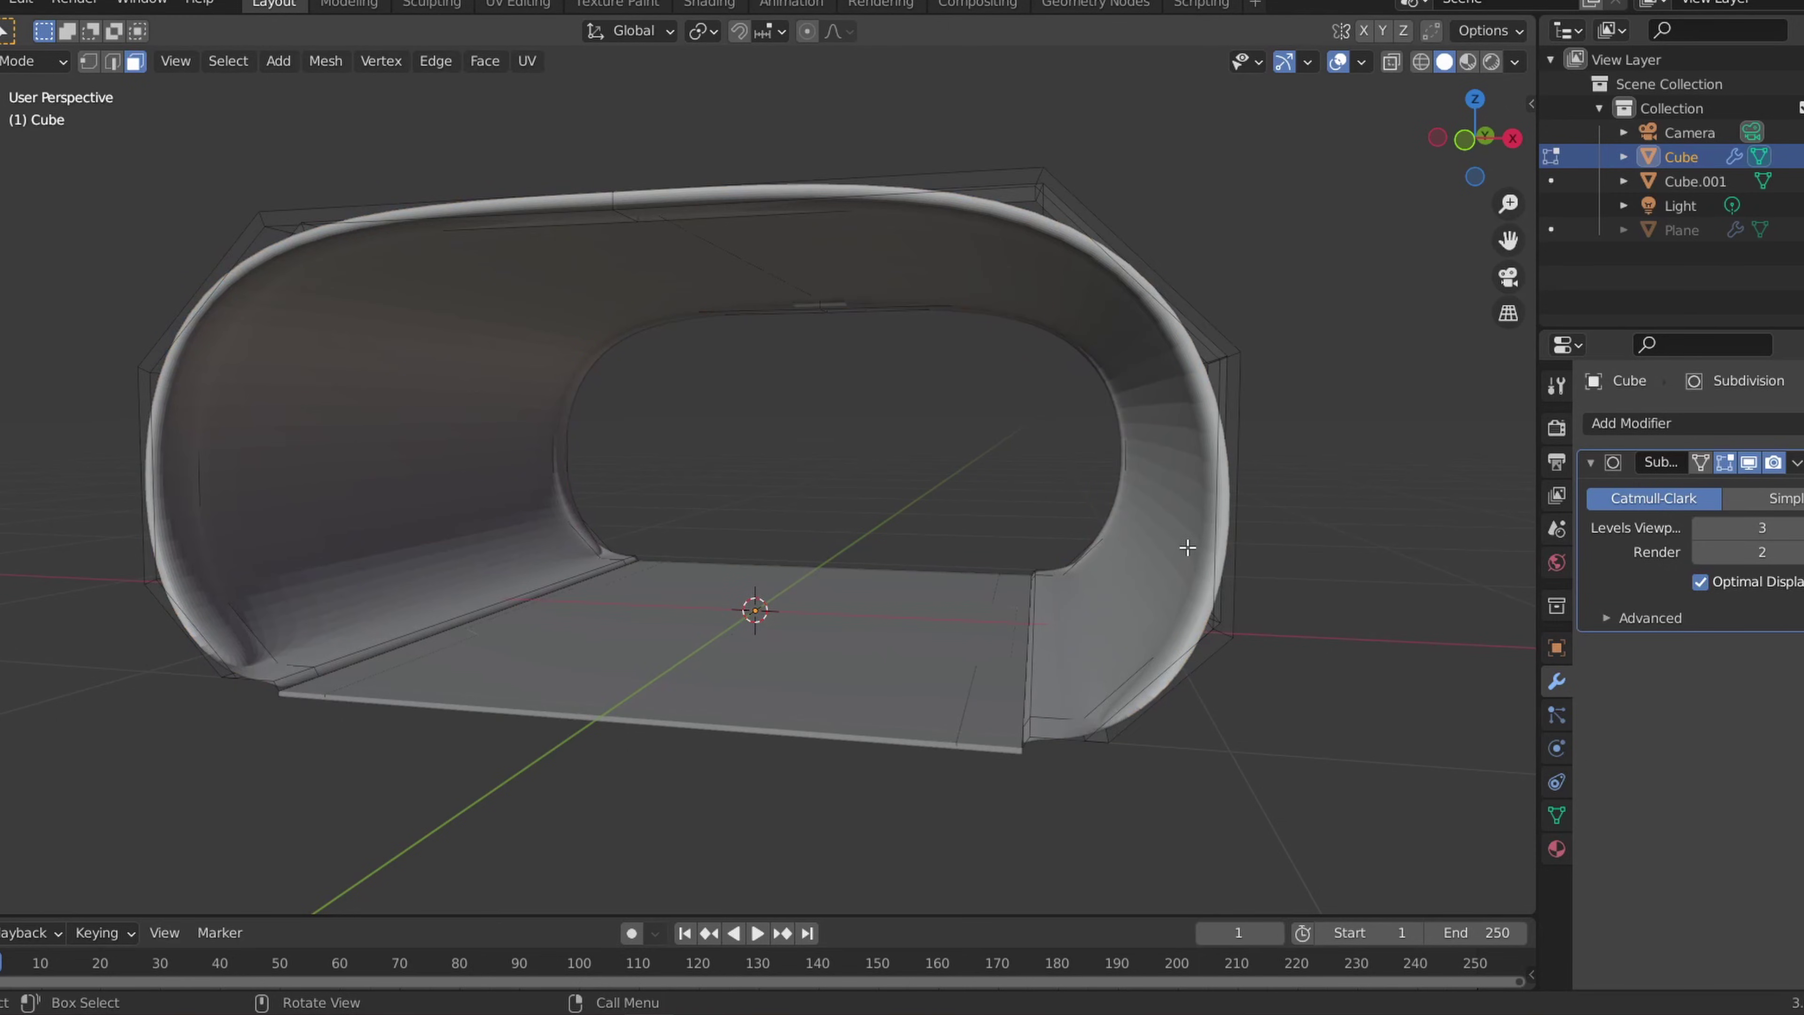
click(1724, 463)
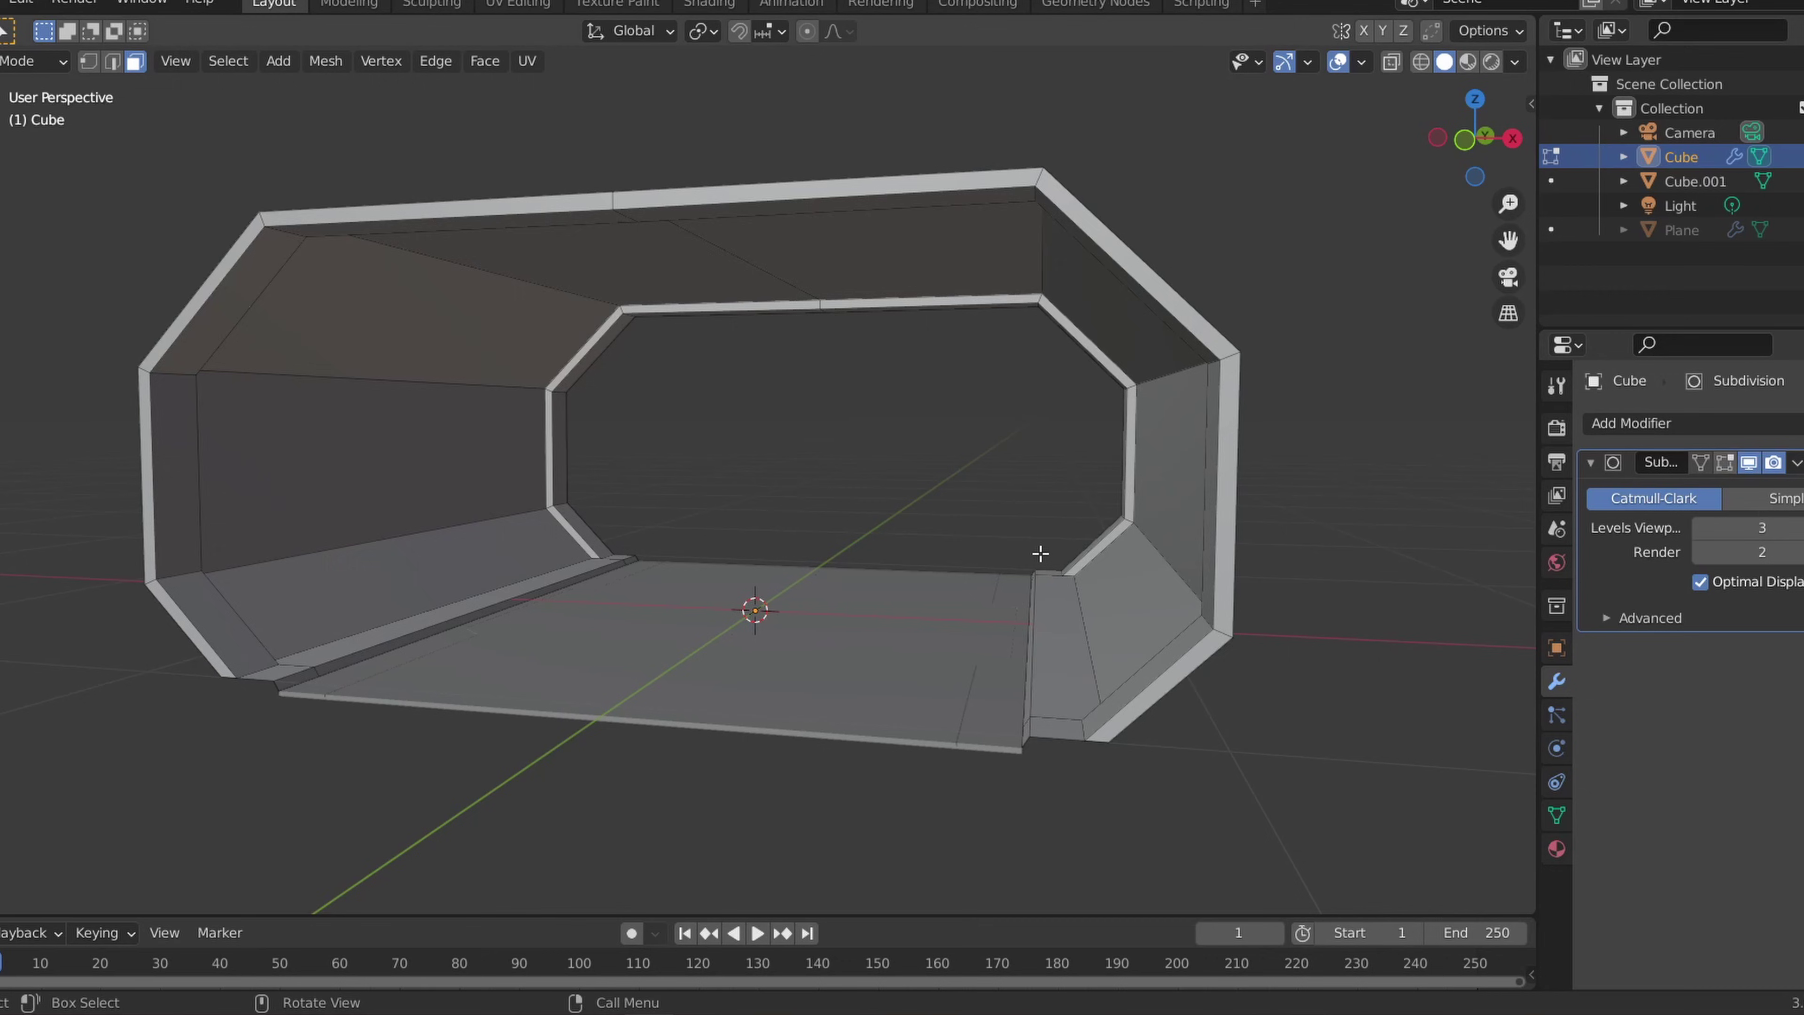
key(a)
key(shift+e)
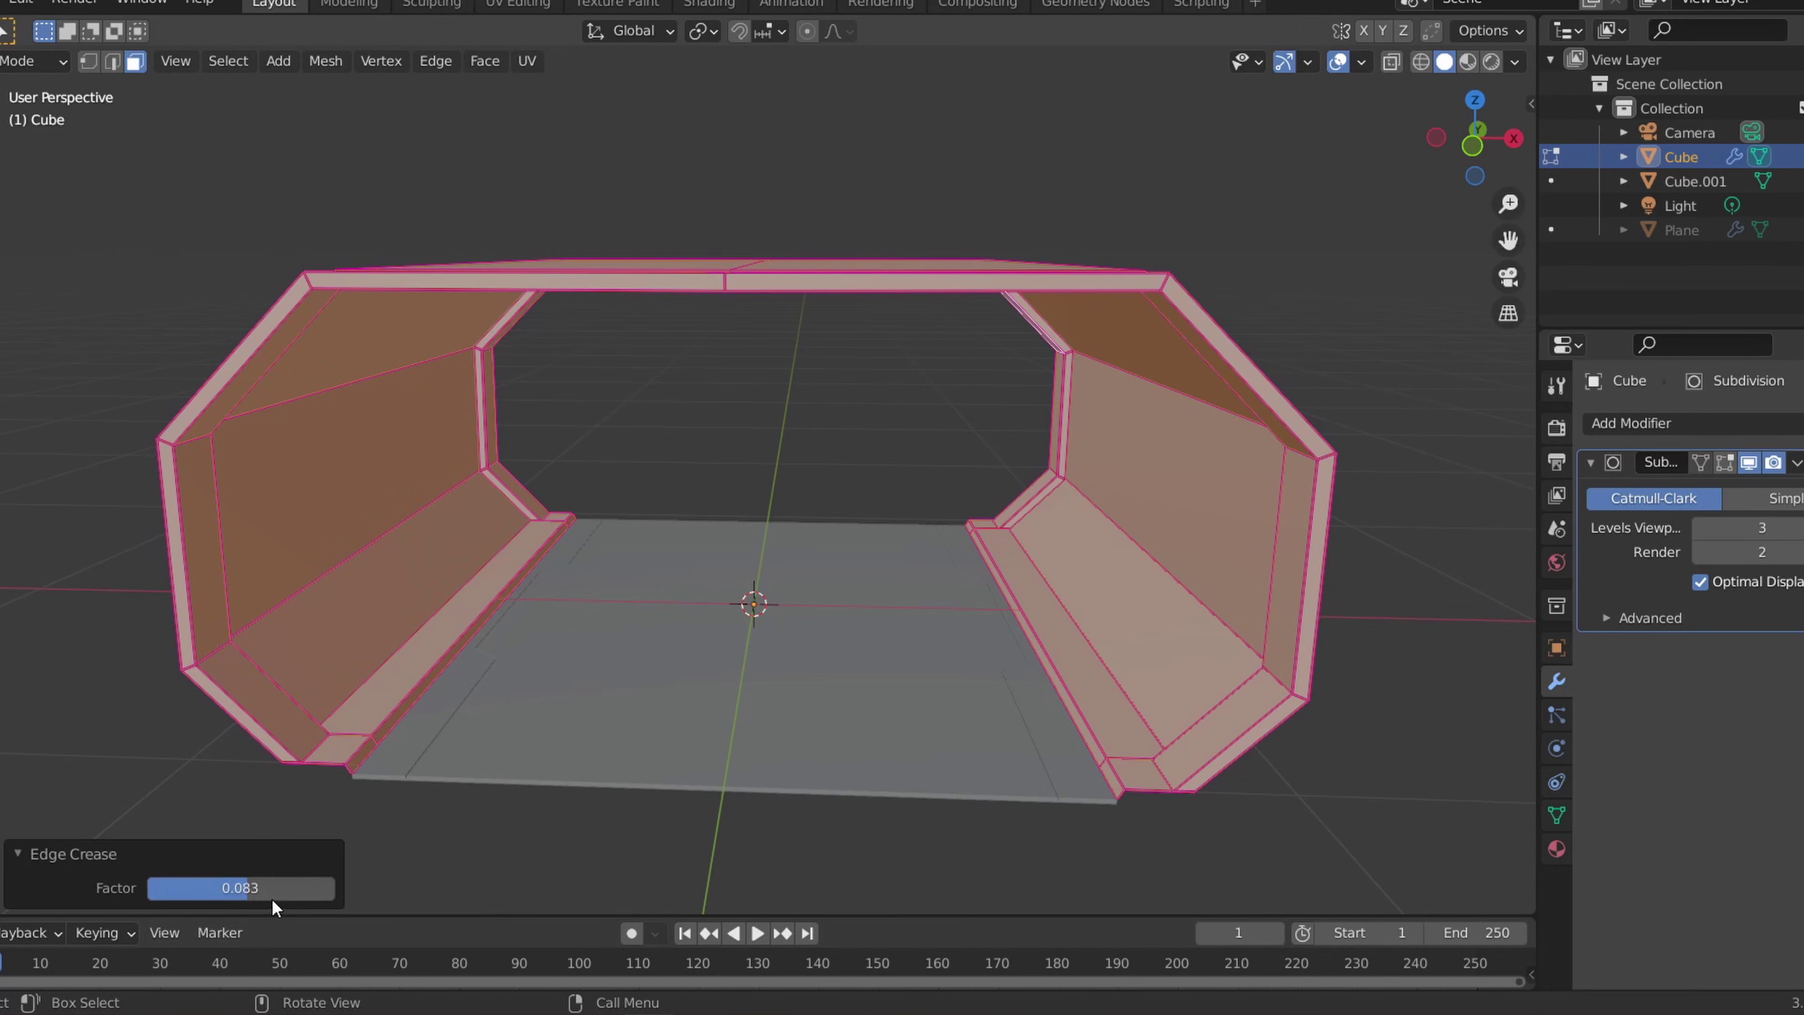
drag(273, 891, 234, 887)
key(Tab)
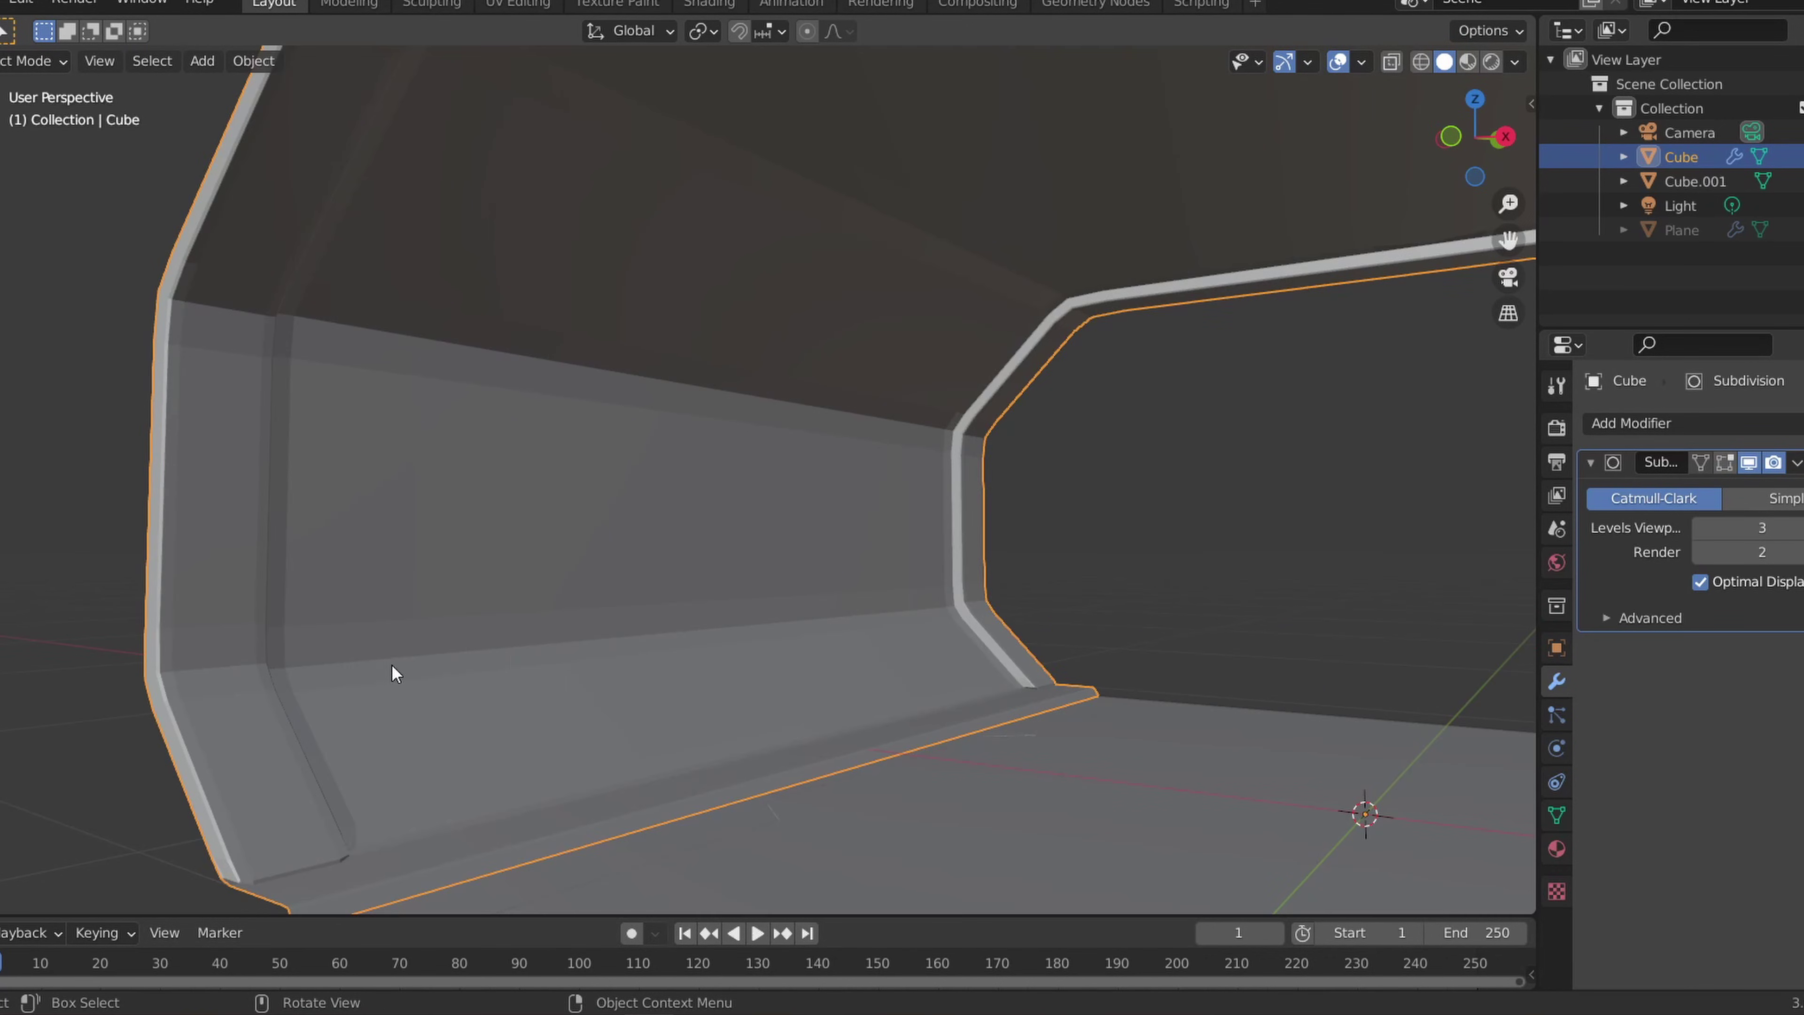
Step: Shade the corridor shell smooth
right_click(778, 531)
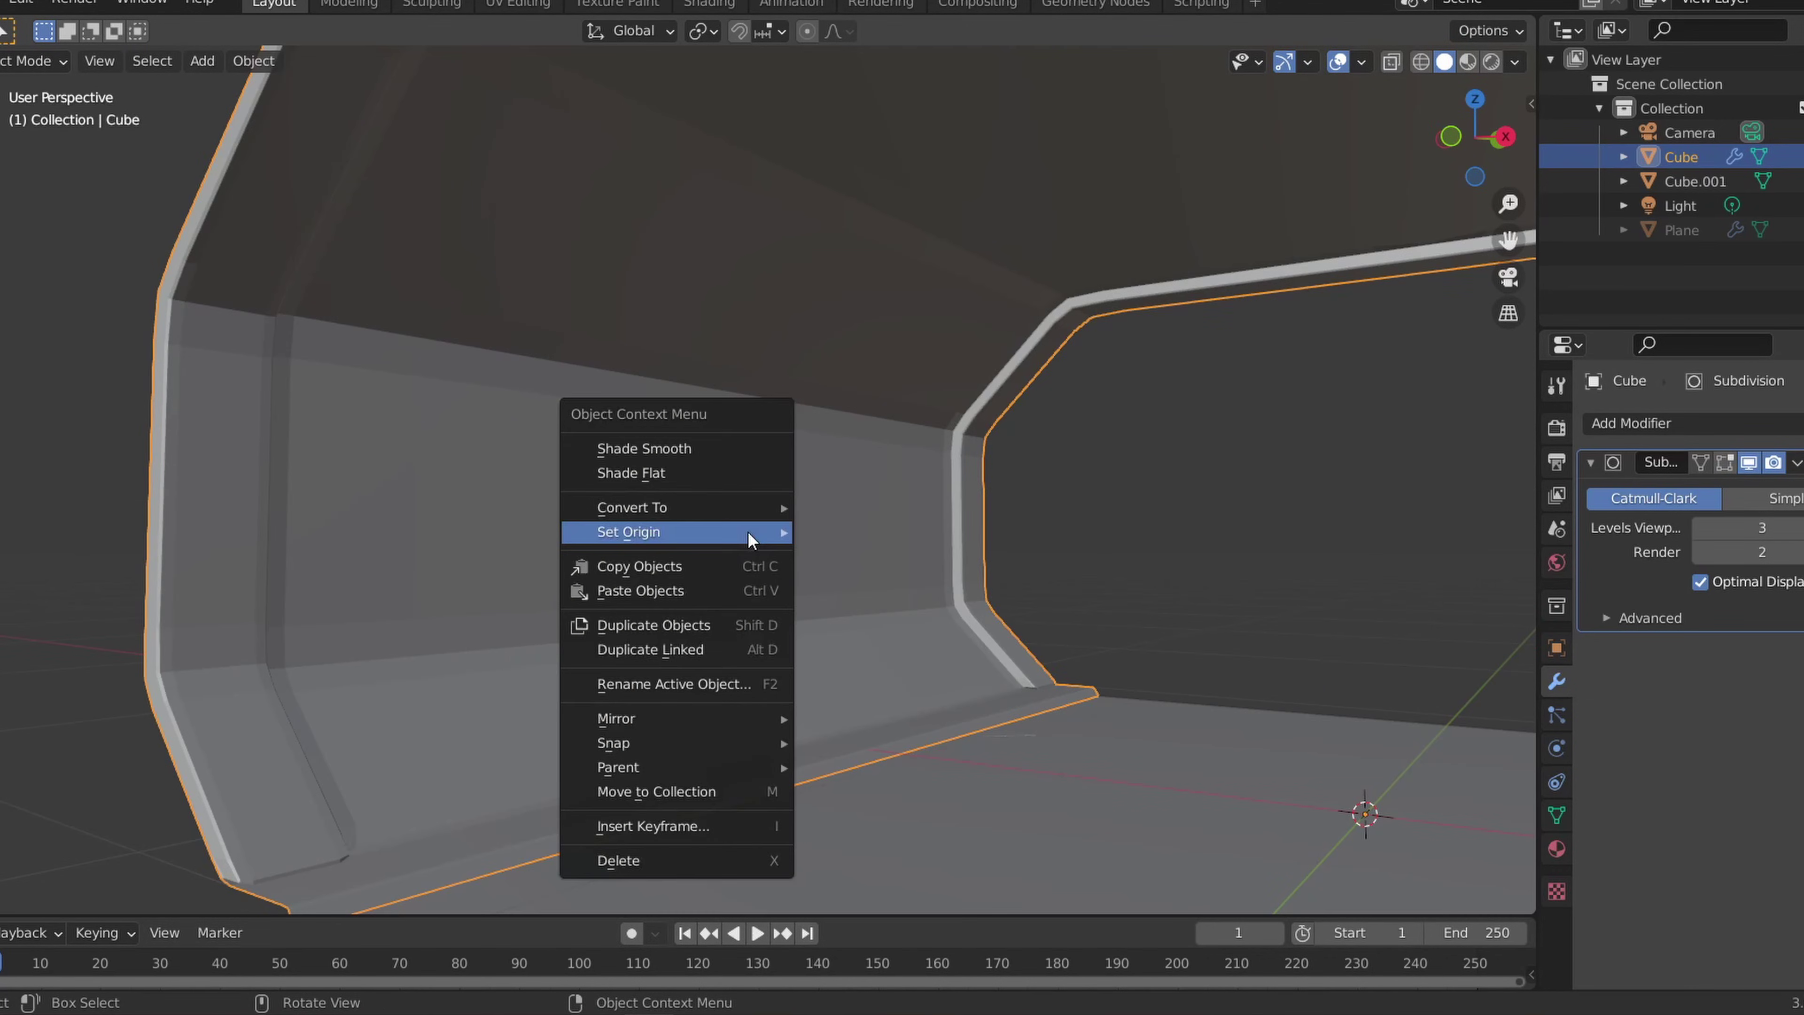
click(741, 473)
scroll(773, 543, down, 6)
shift+middle_drag(773, 544, 671, 571)
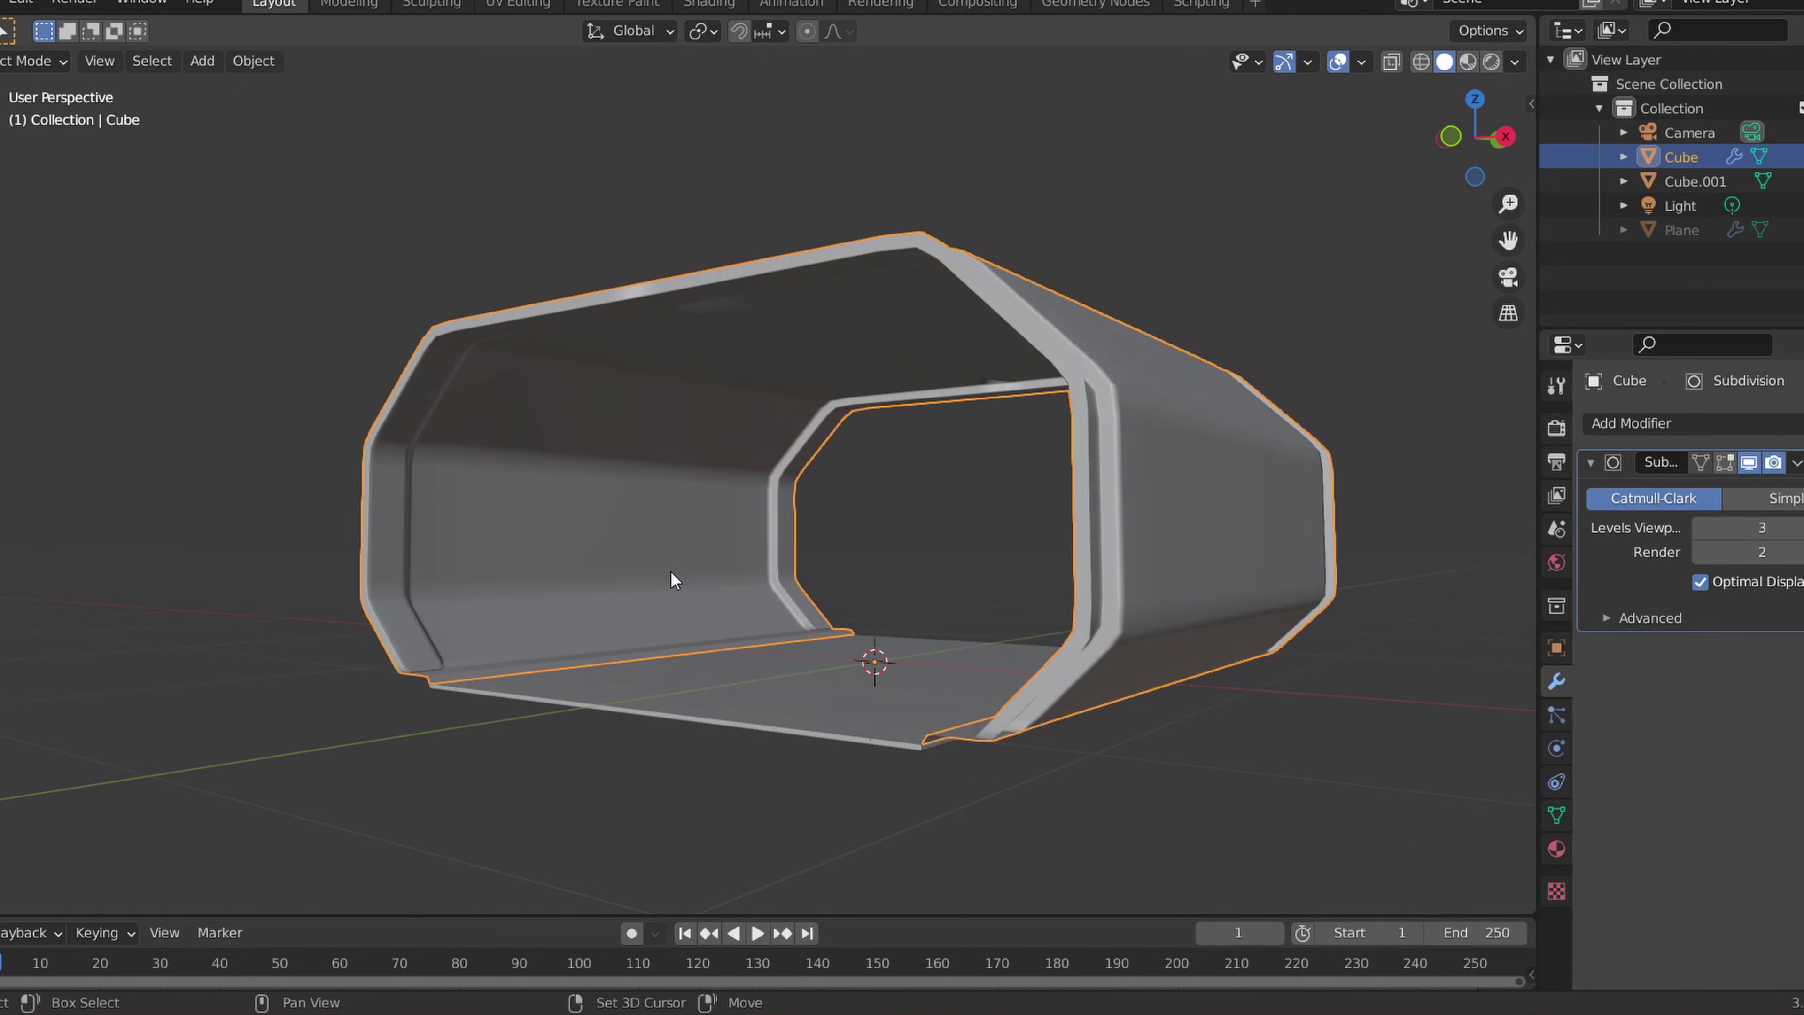
Step: Enable Auto Smooth at 30° in the corridor shell's normals settings, and deselect the shell
click(1556, 815)
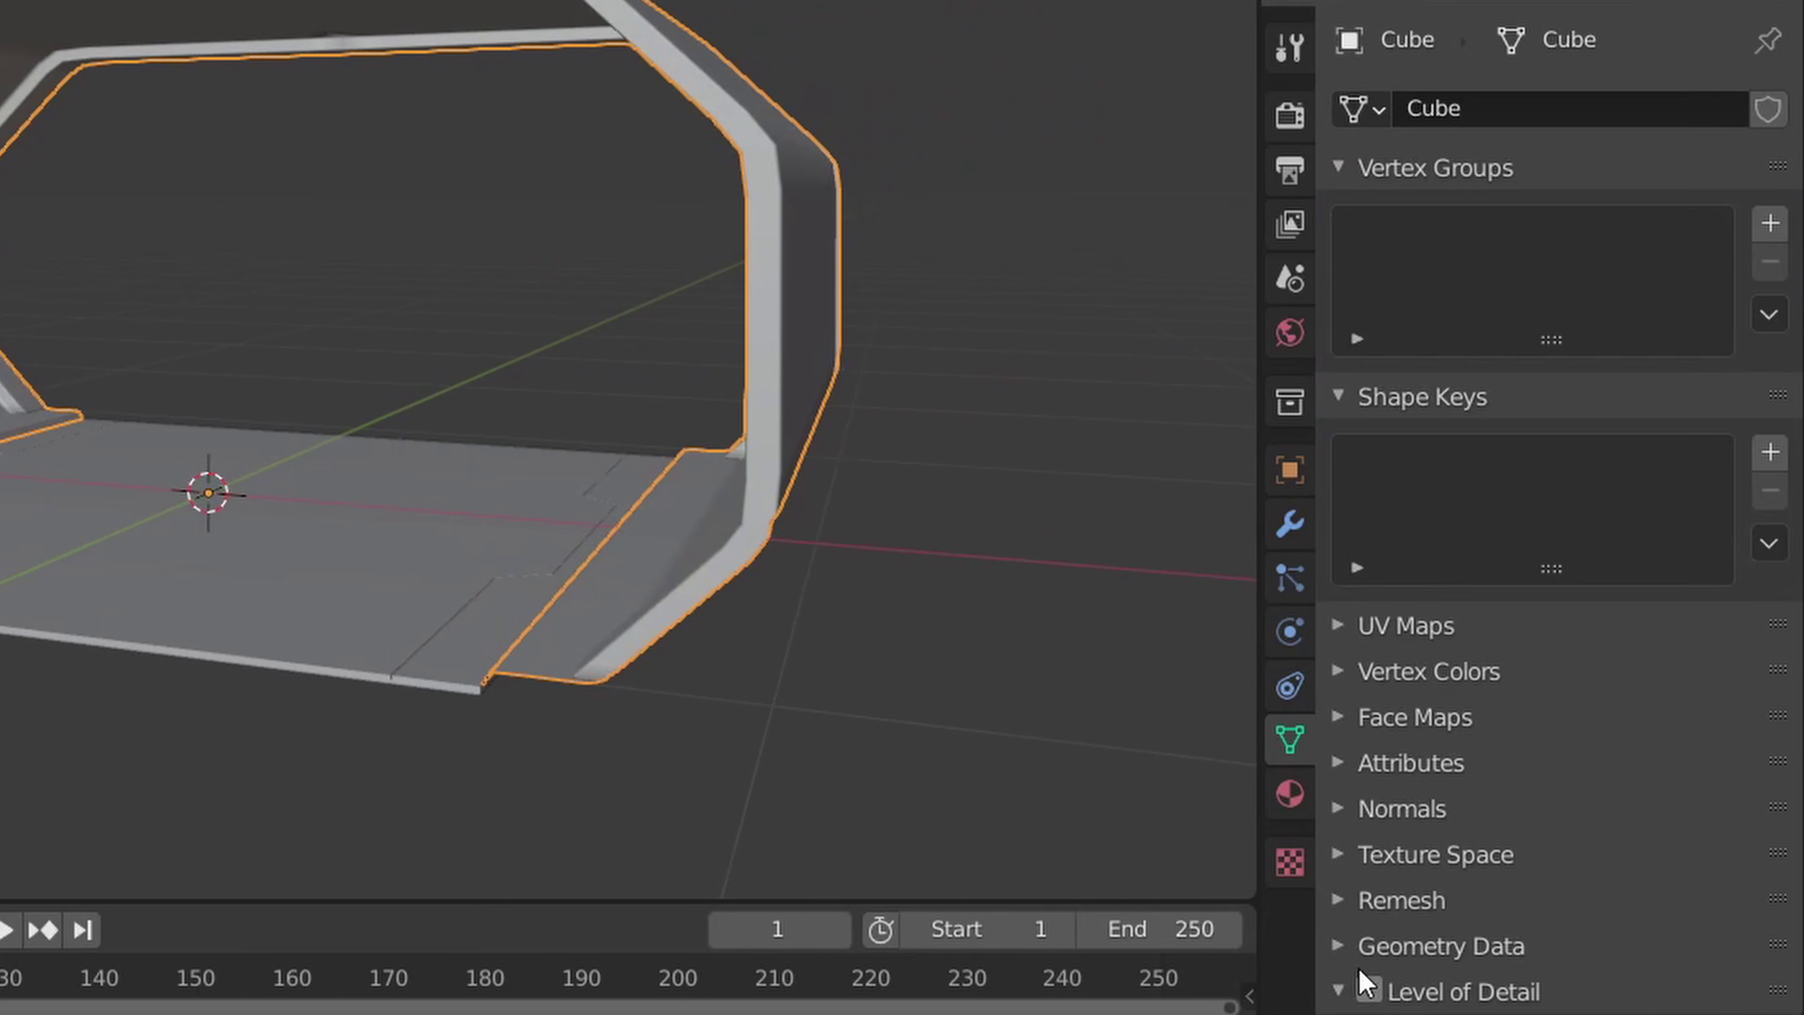
scroll(1364, 984, down, 4)
click(1392, 679)
click(1520, 735)
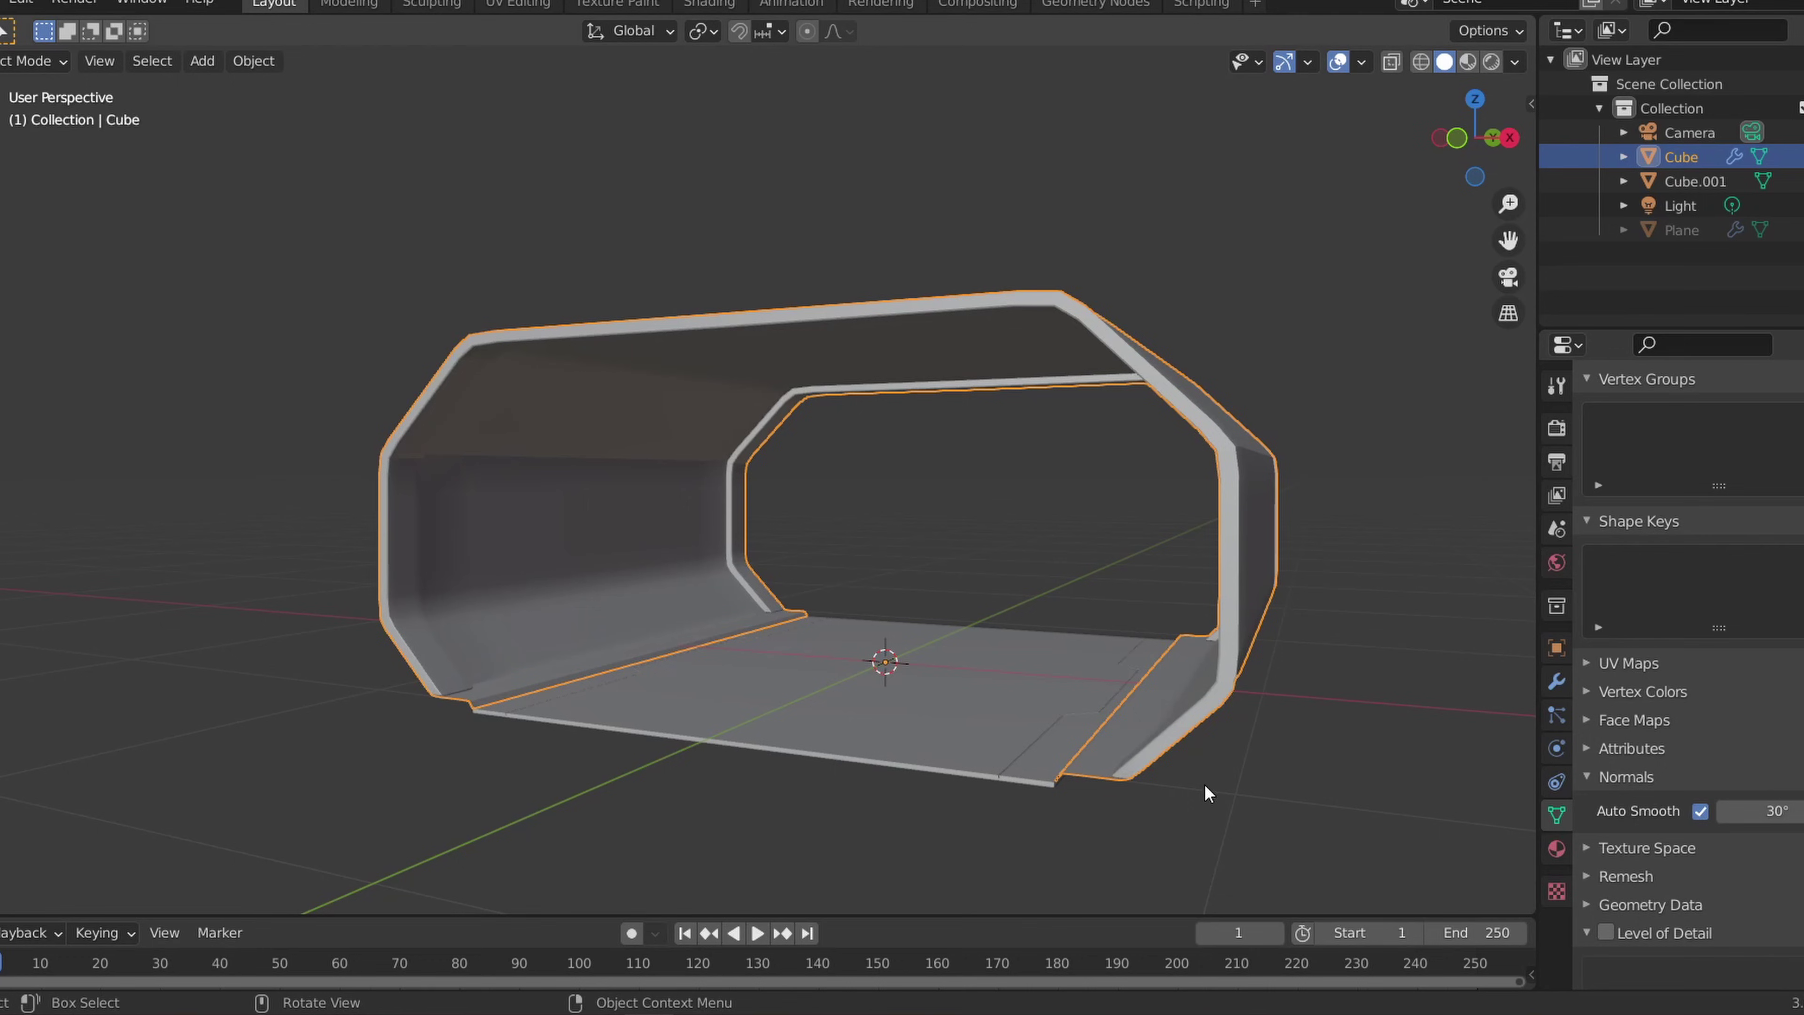
click(795, 864)
middle_drag(794, 864, 829, 855)
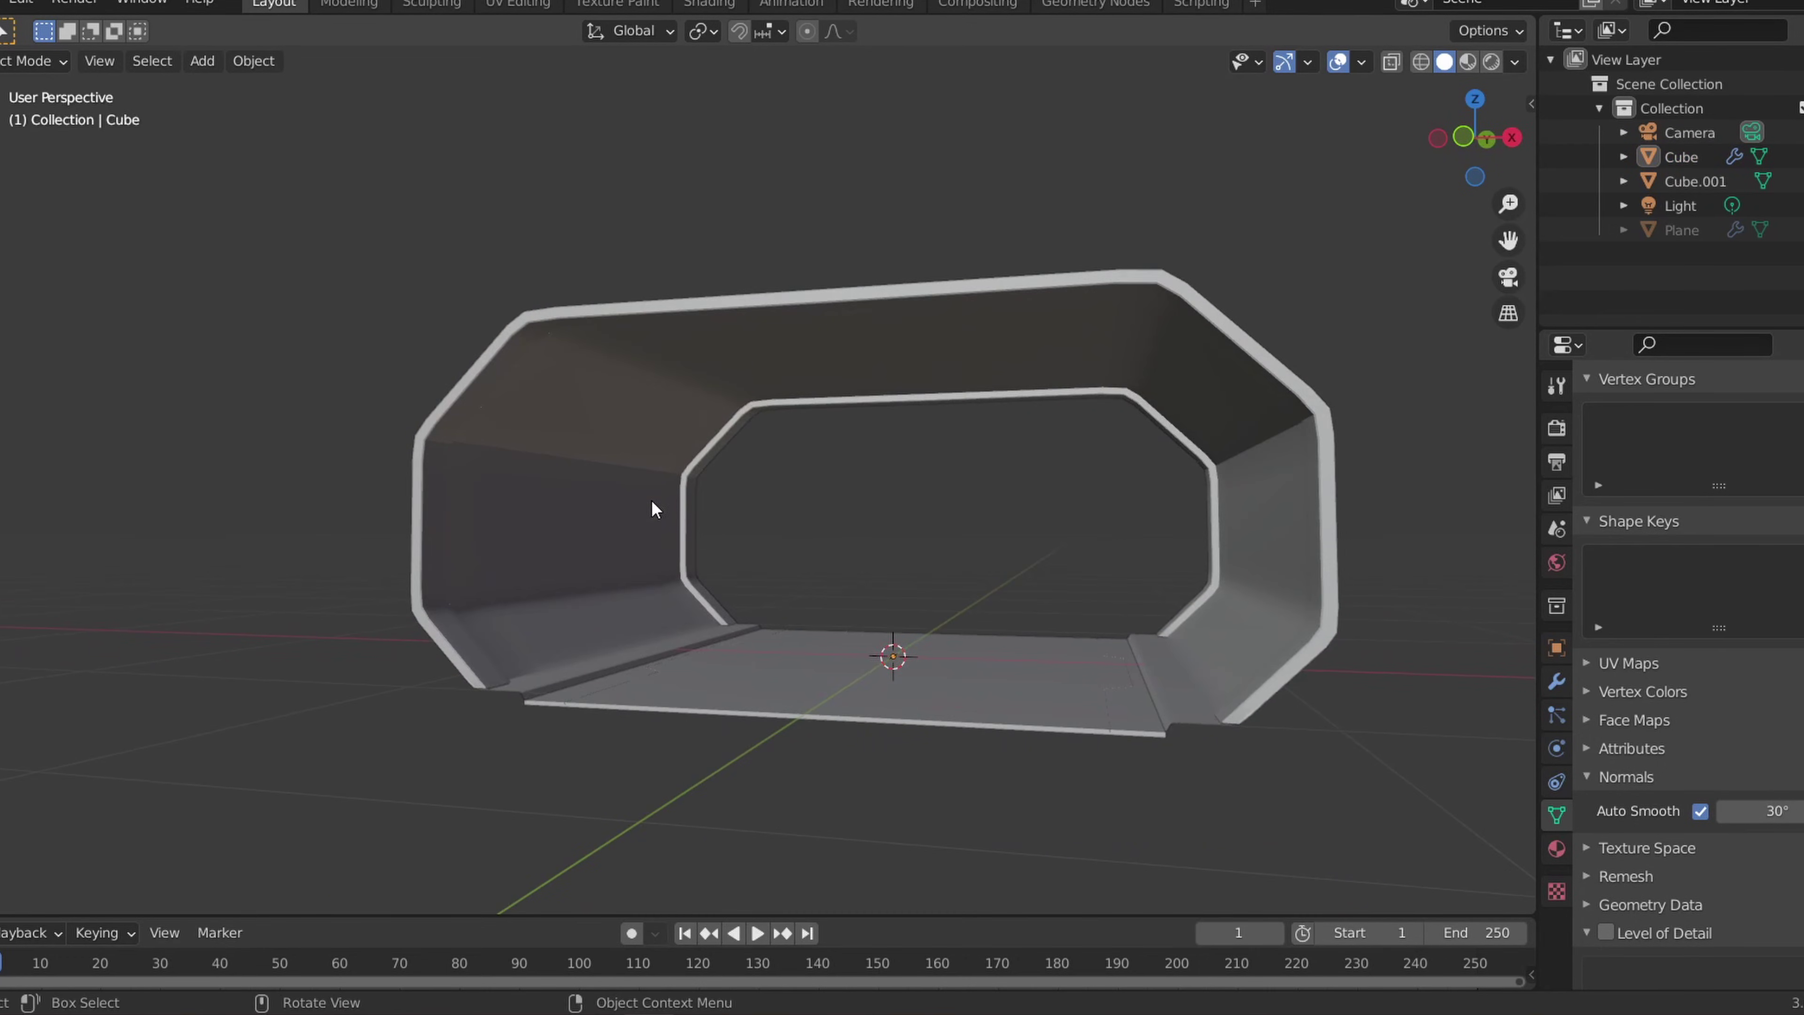
shift+middle_drag(865, 562, 849, 684)
scroll(794, 643, down, 3)
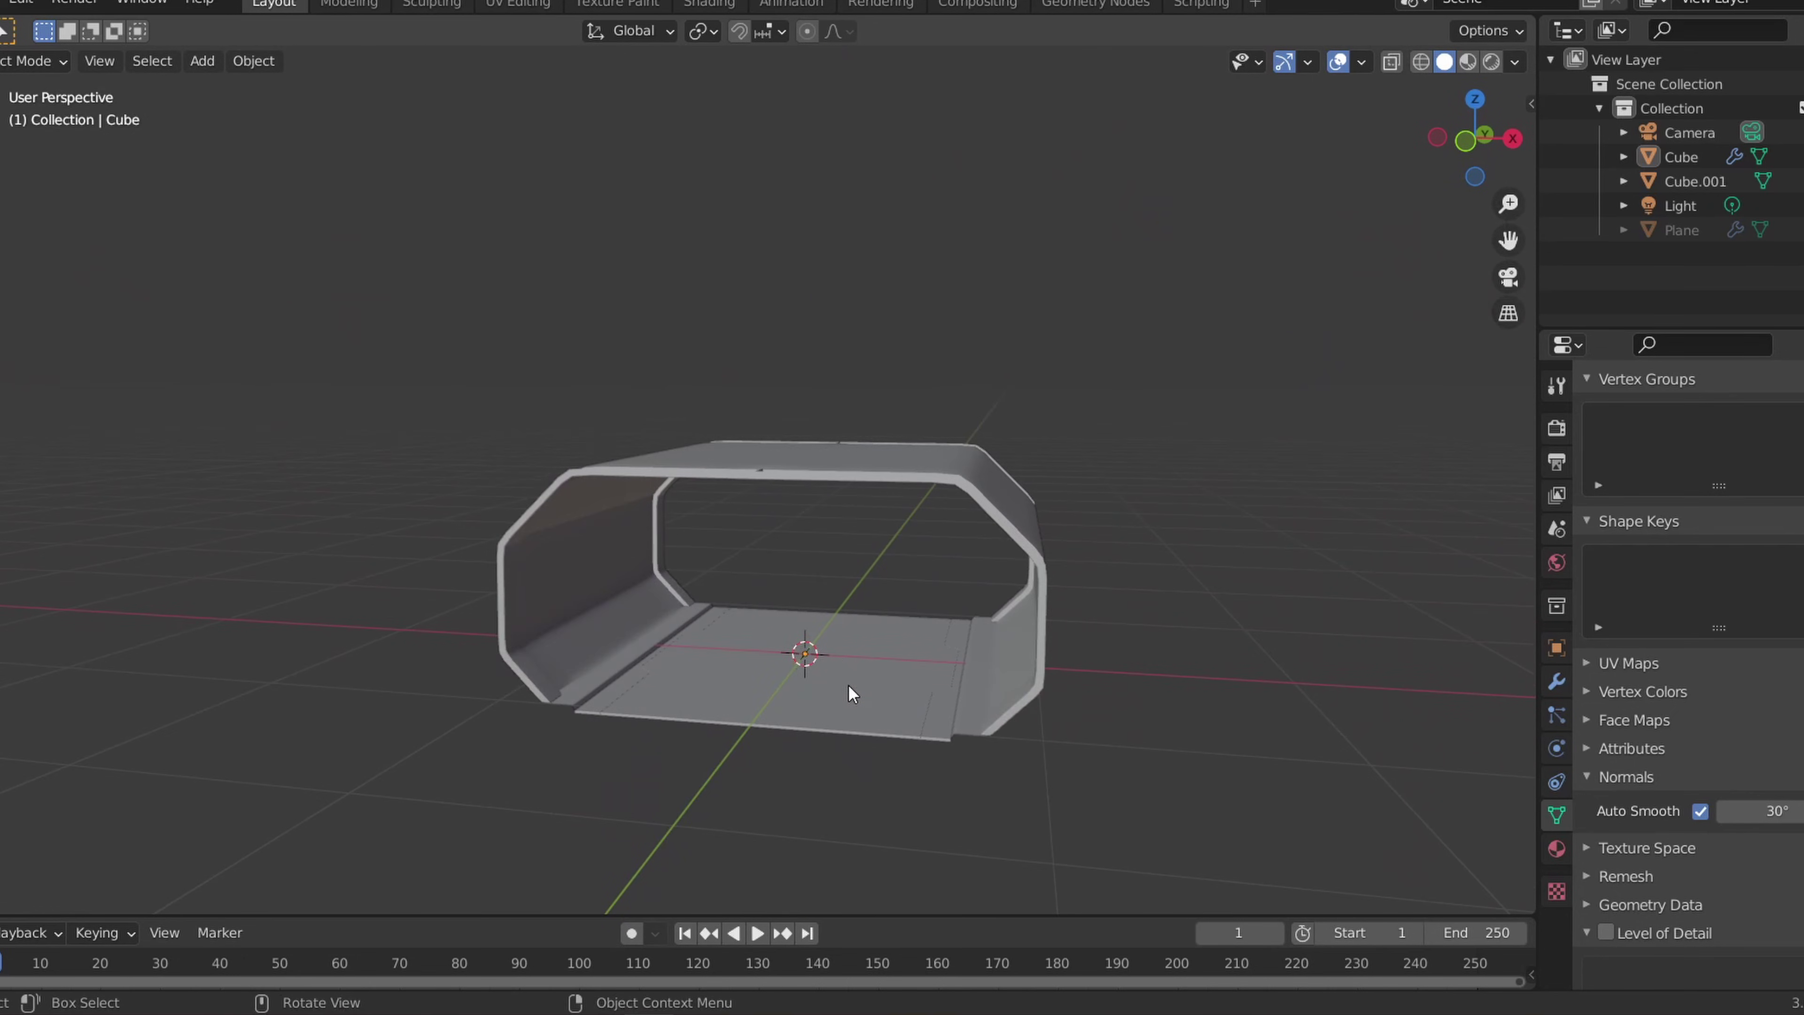
Step: Switch to the Textures.com material page in the browser and download the 512x512 albedo and height maps
click(849, 683)
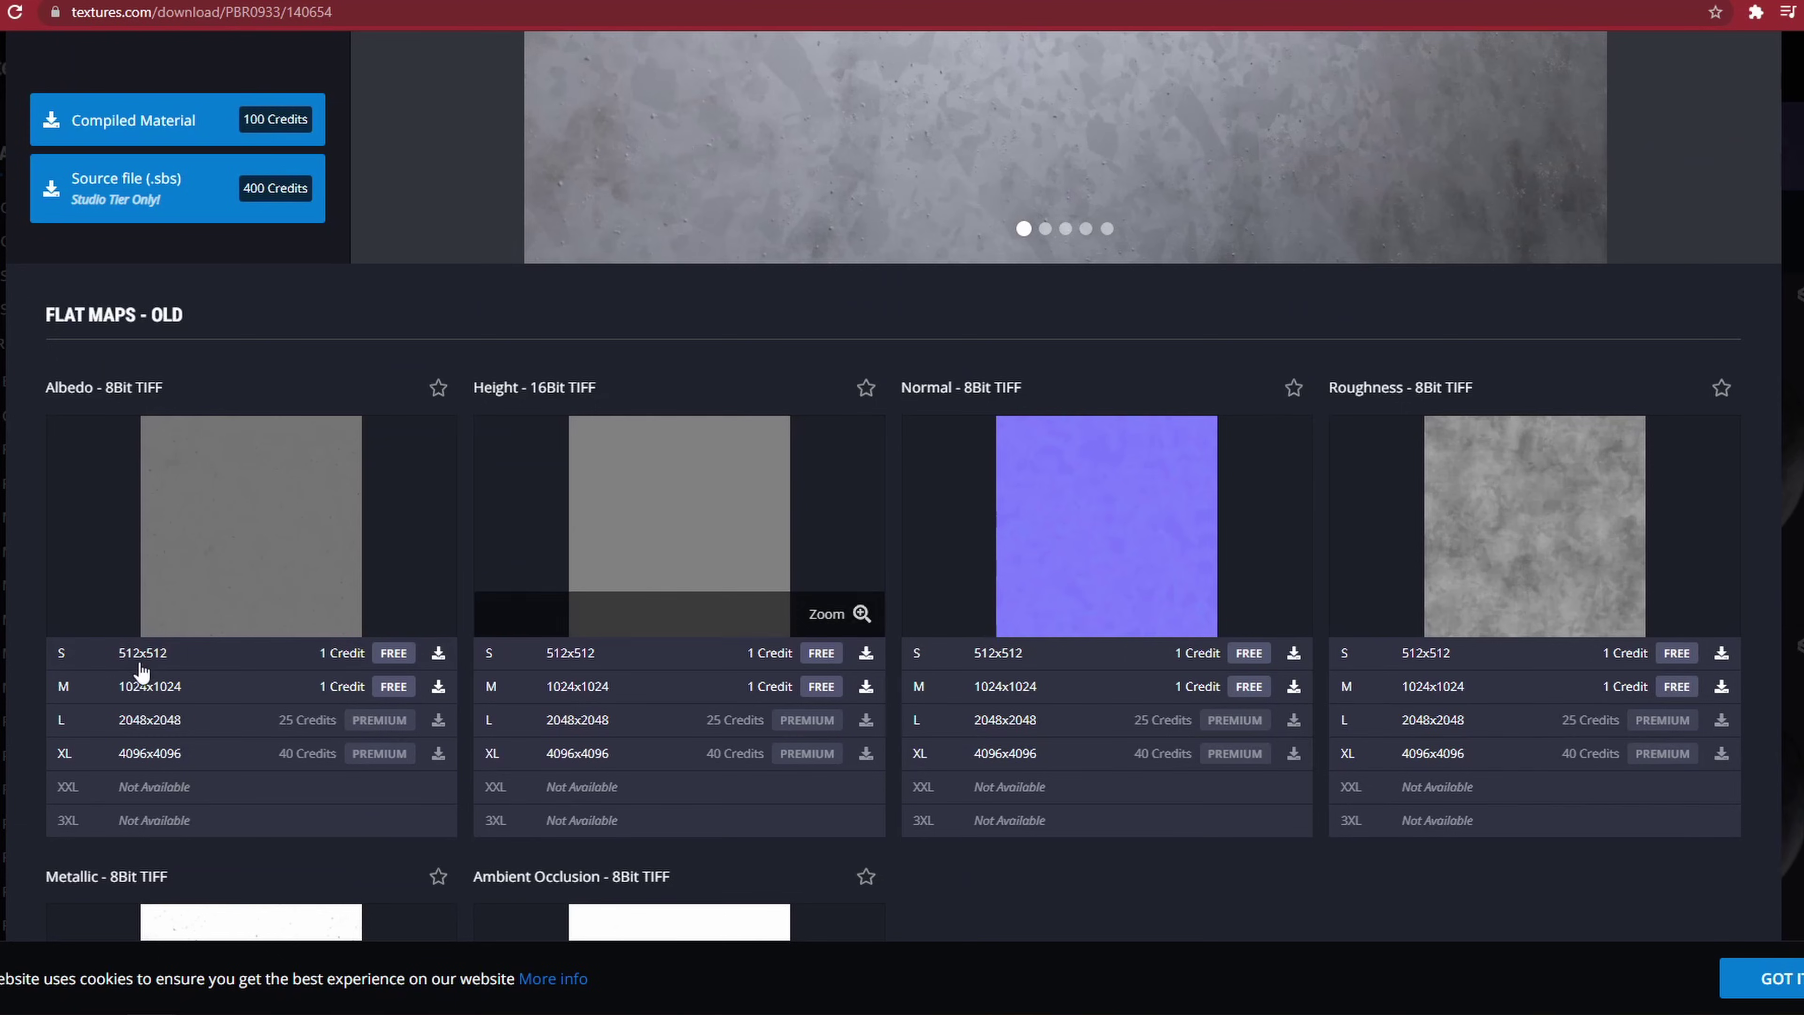
click(183, 652)
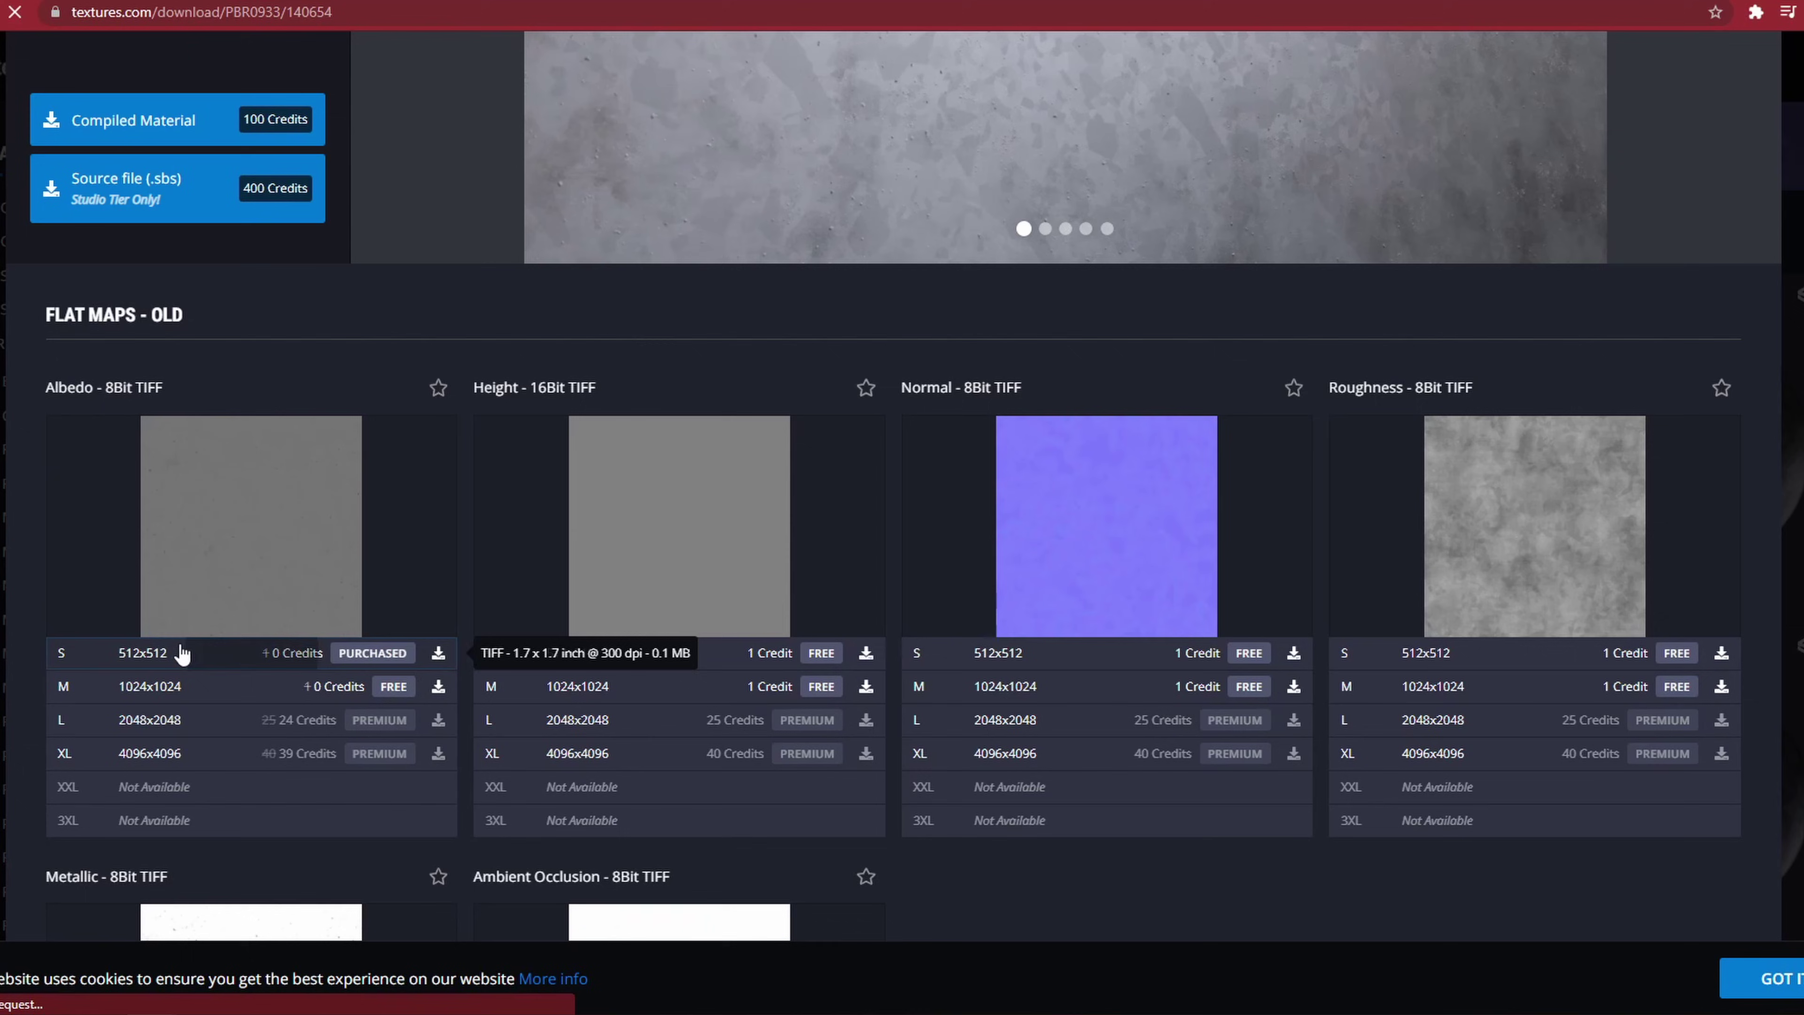
click(700, 658)
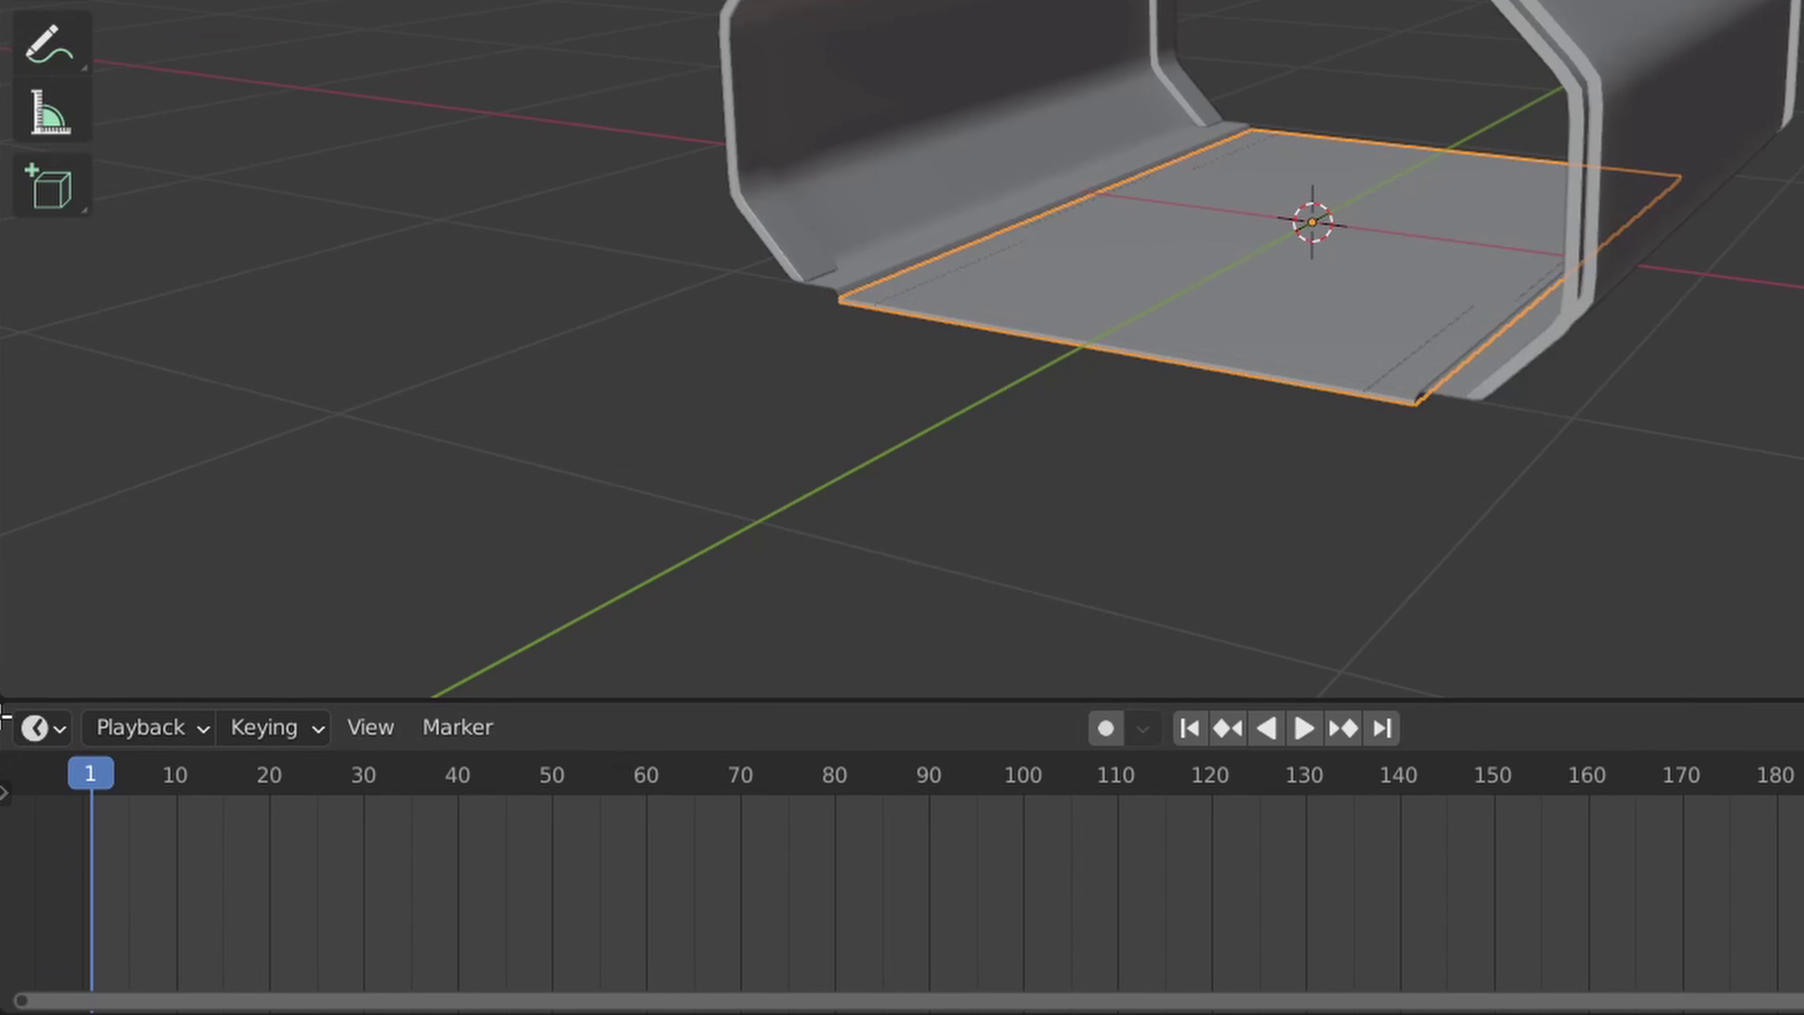
Step: Switch the Timeline area to the Shader Editor and add an Image Texture node to the floor panel's material
click(41, 727)
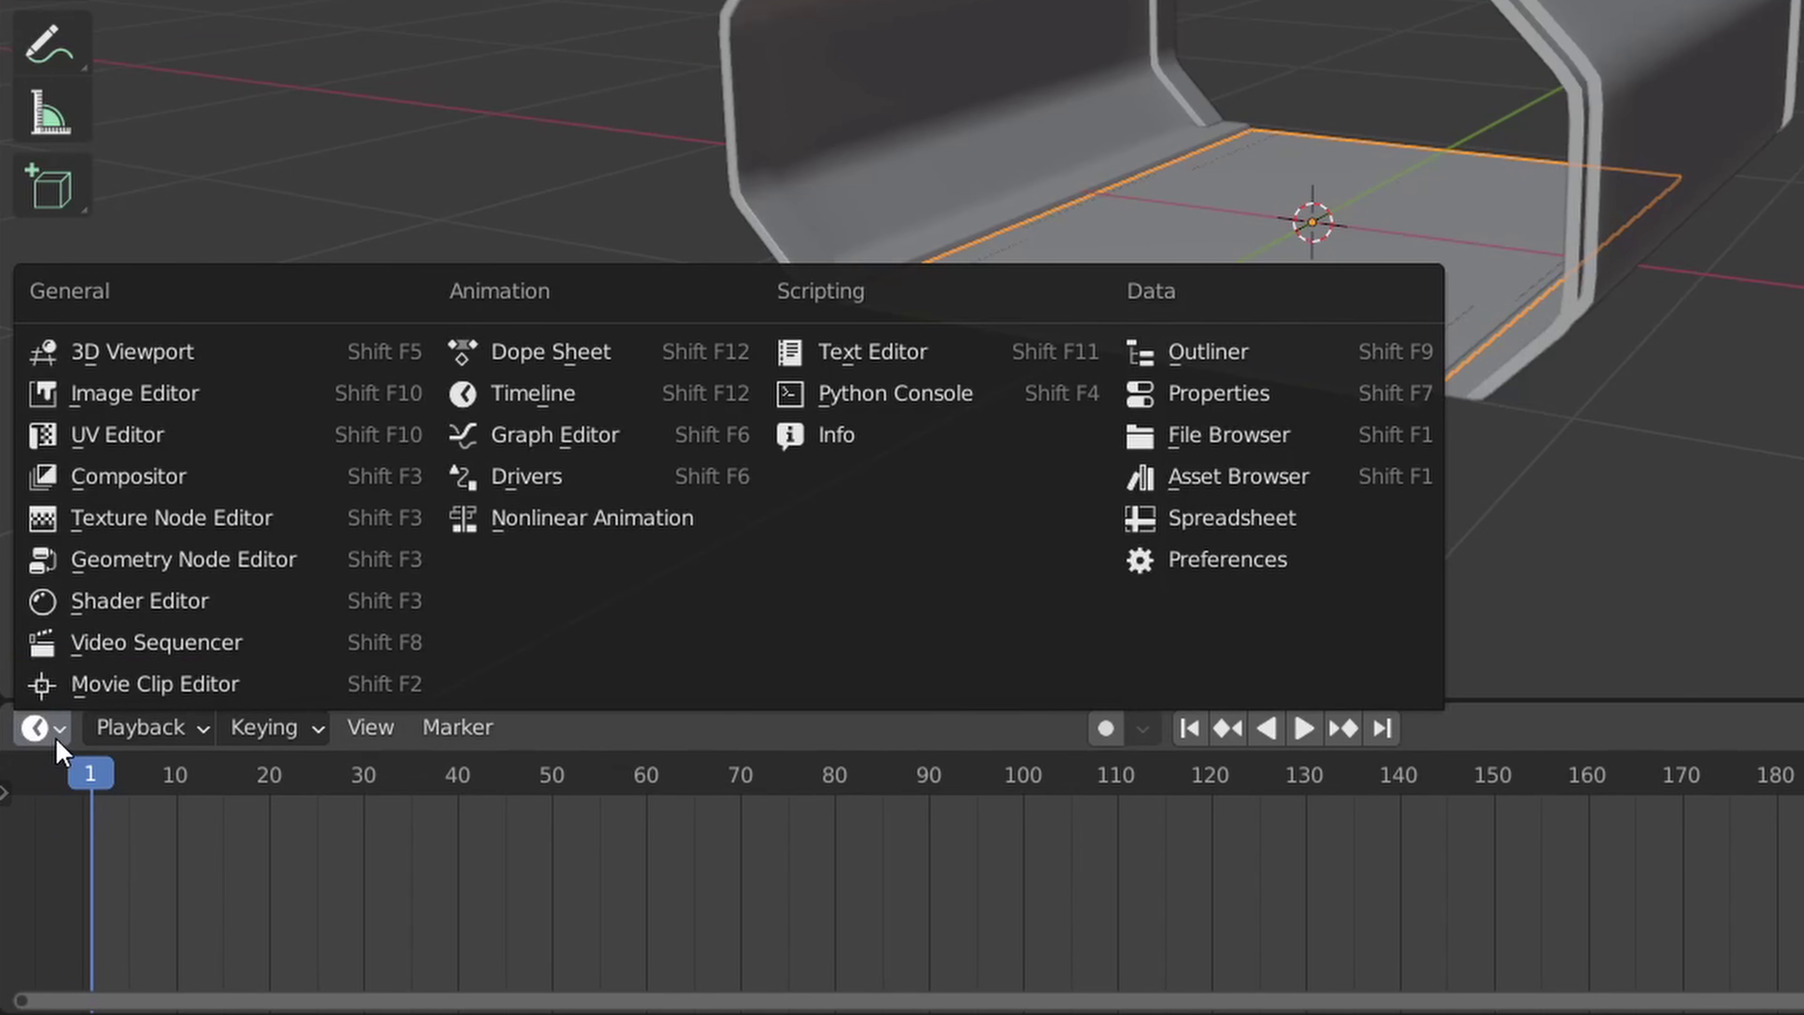
click(140, 601)
key(shift+a)
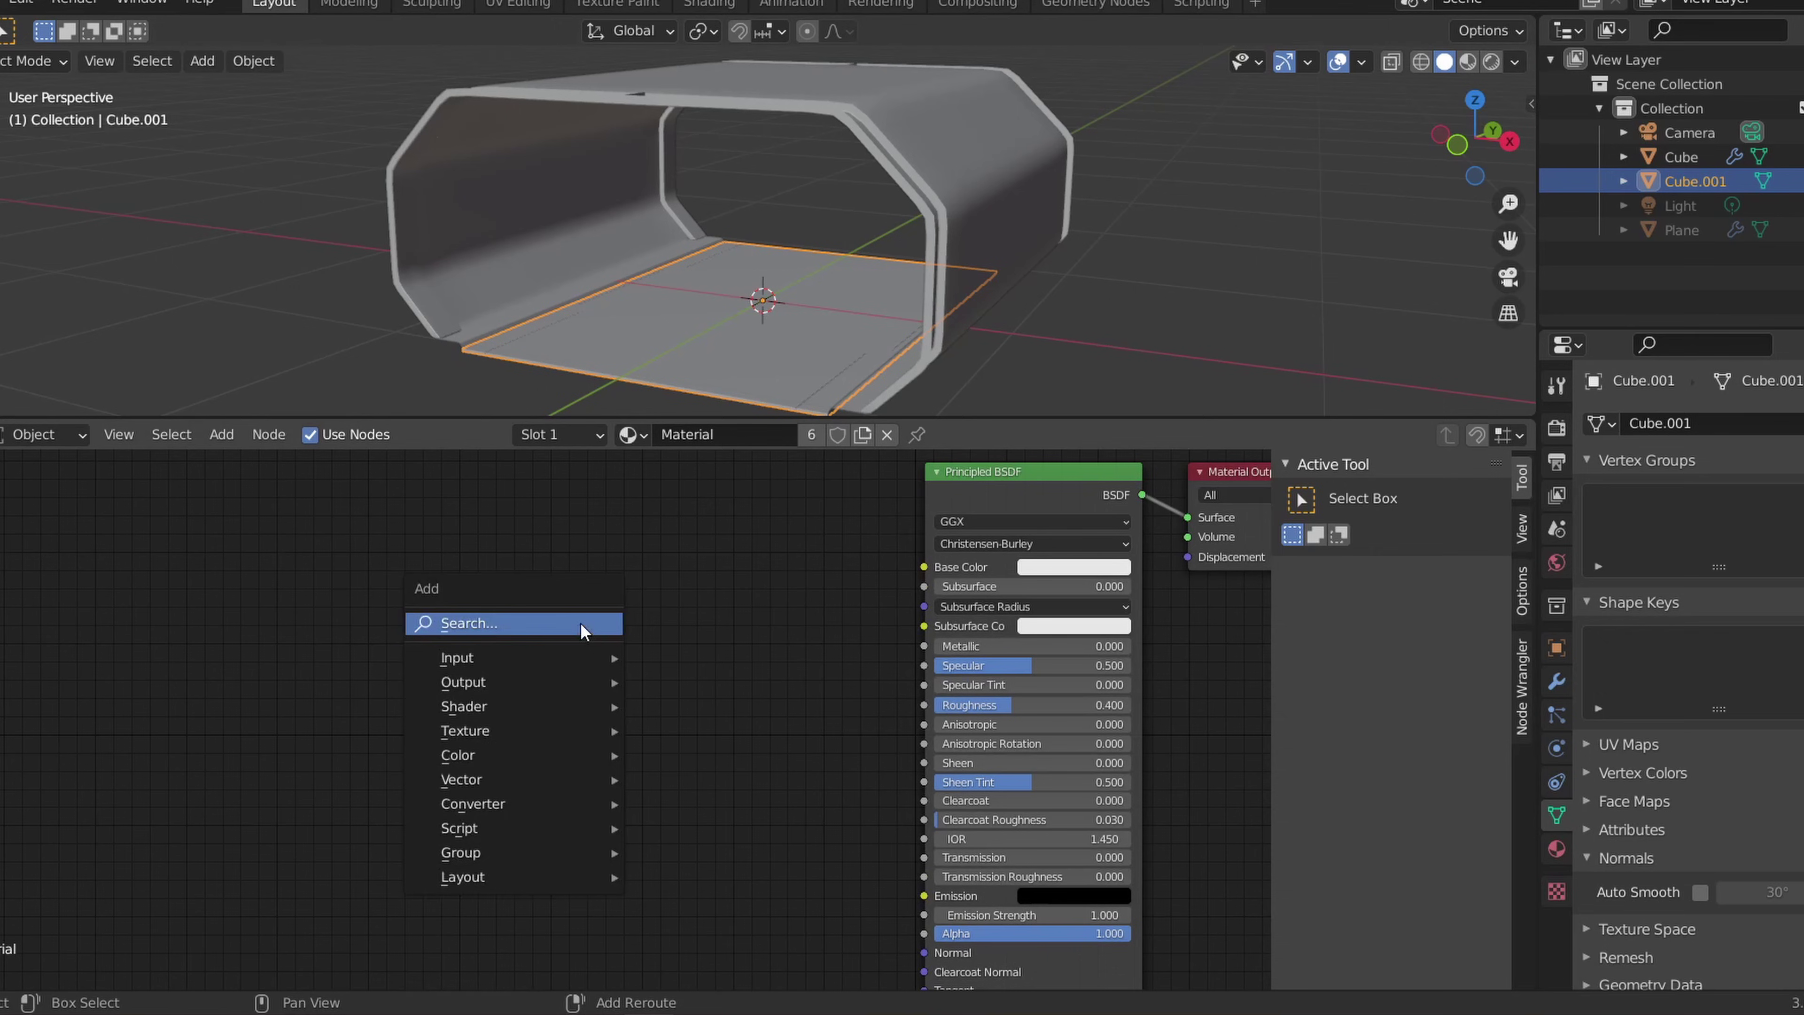
click(581, 625)
text(ima)
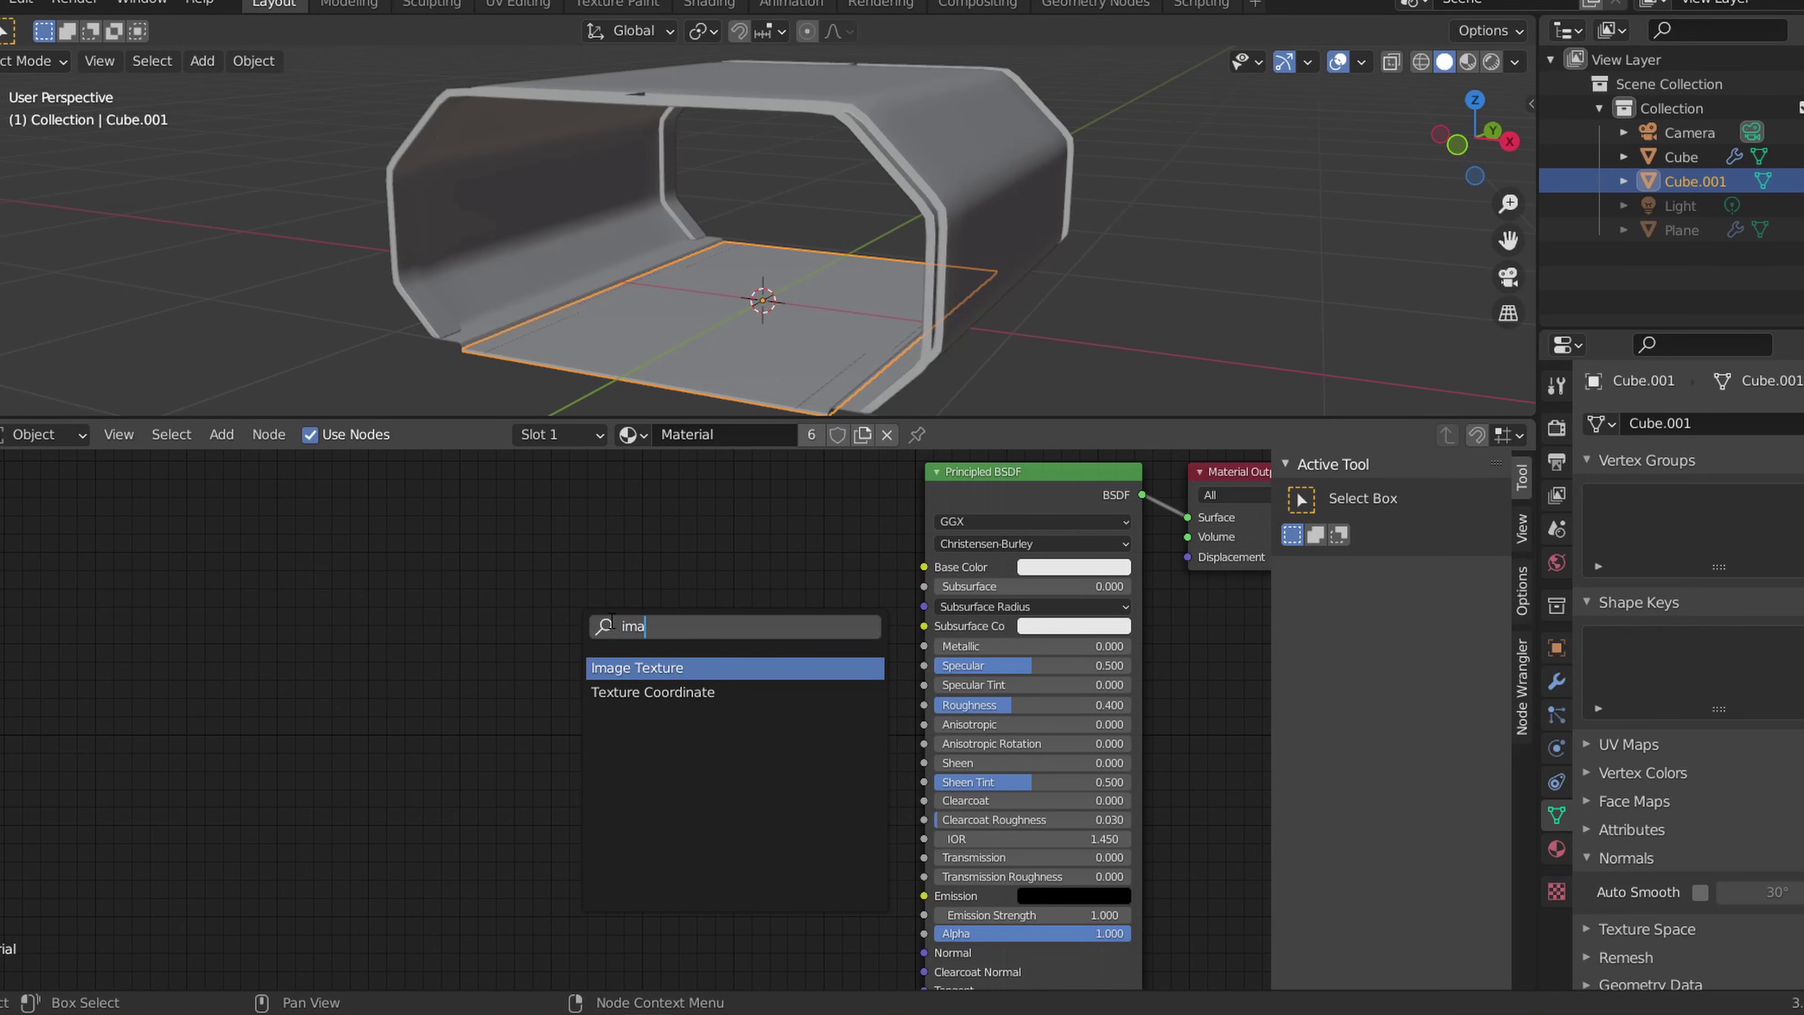
click(664, 666)
click(698, 674)
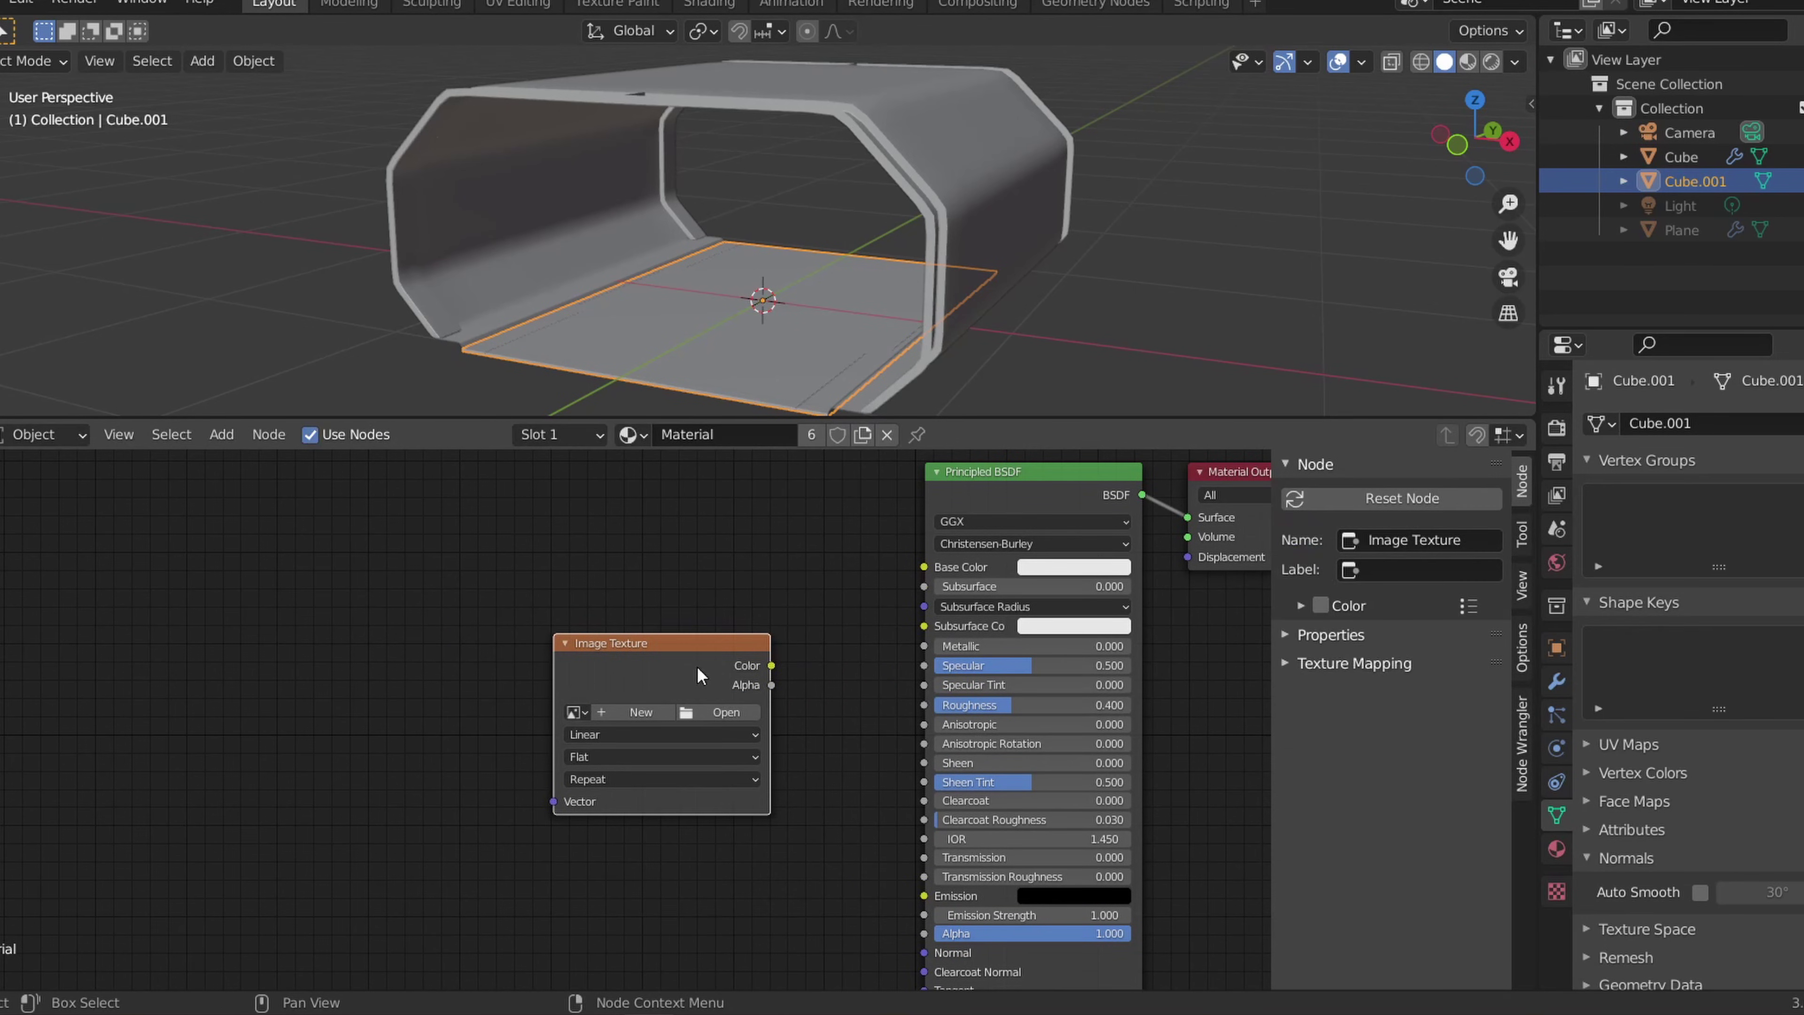
Step: Link the Image Texture's Color to the Principled BSDF's Base Color and load the downloaded 512 albedo TIFF into the node
drag(784, 664, 804, 641)
drag(921, 568, 923, 566)
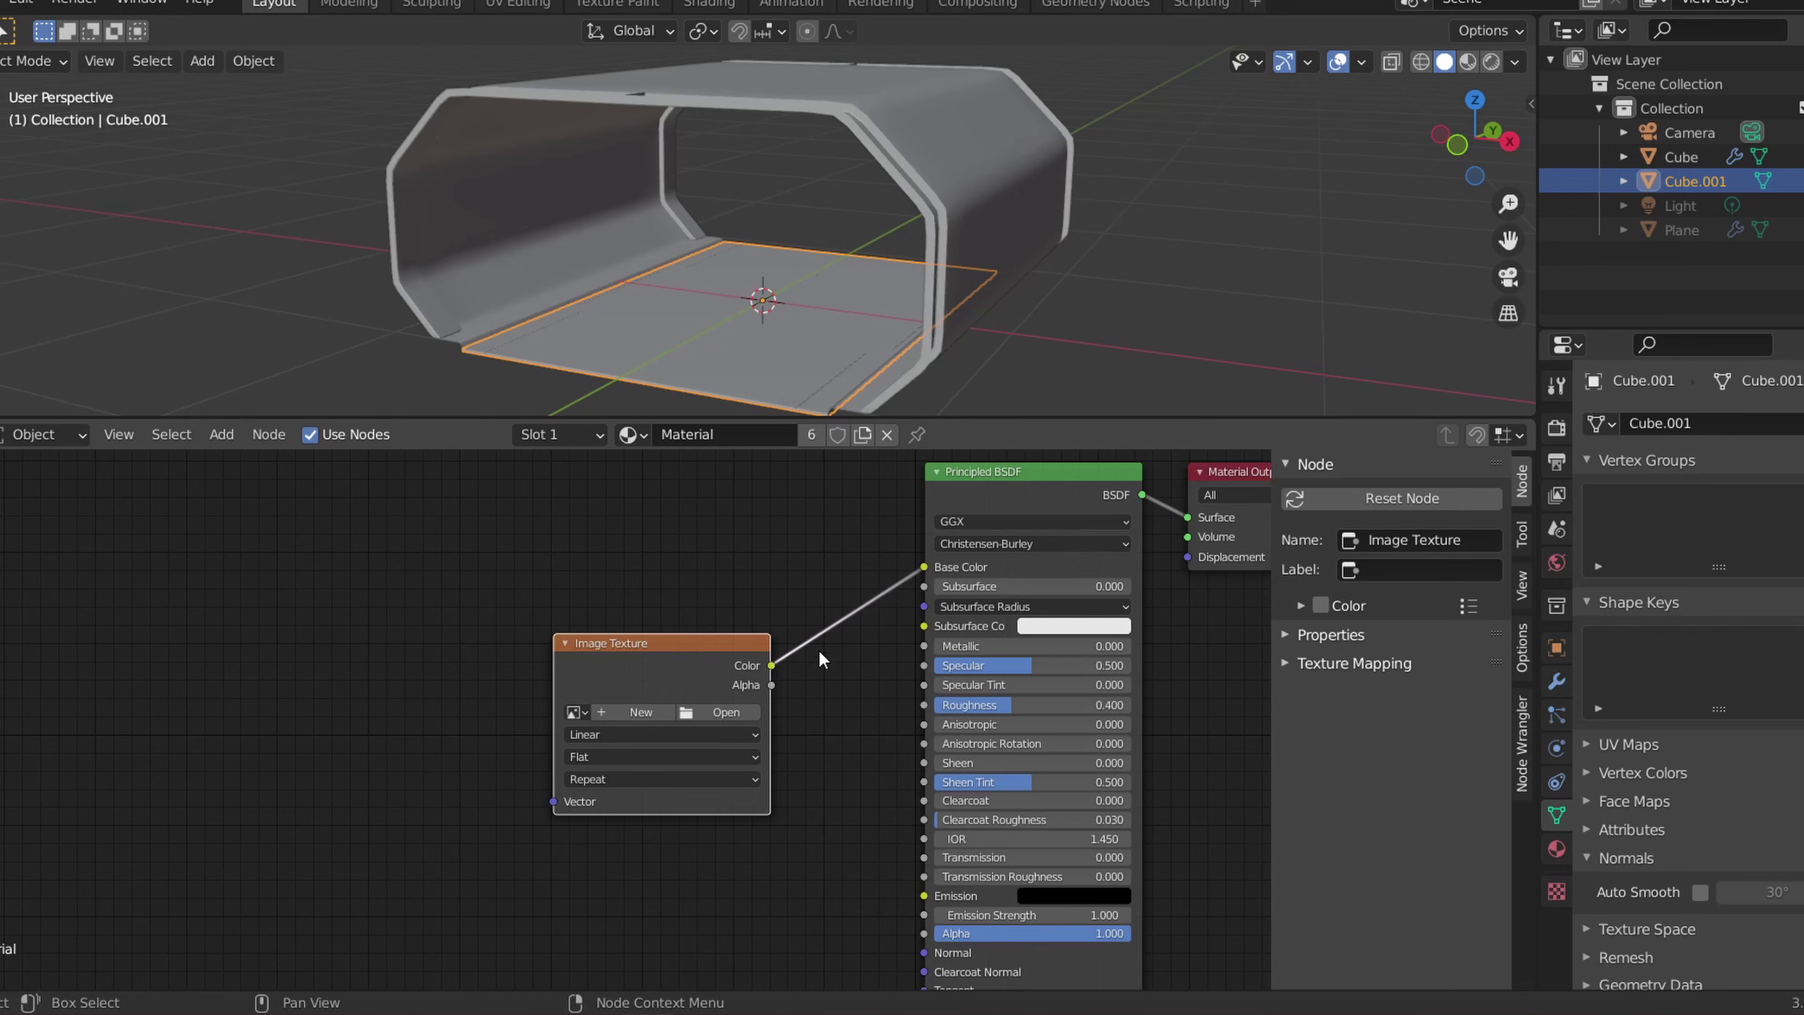
click(719, 711)
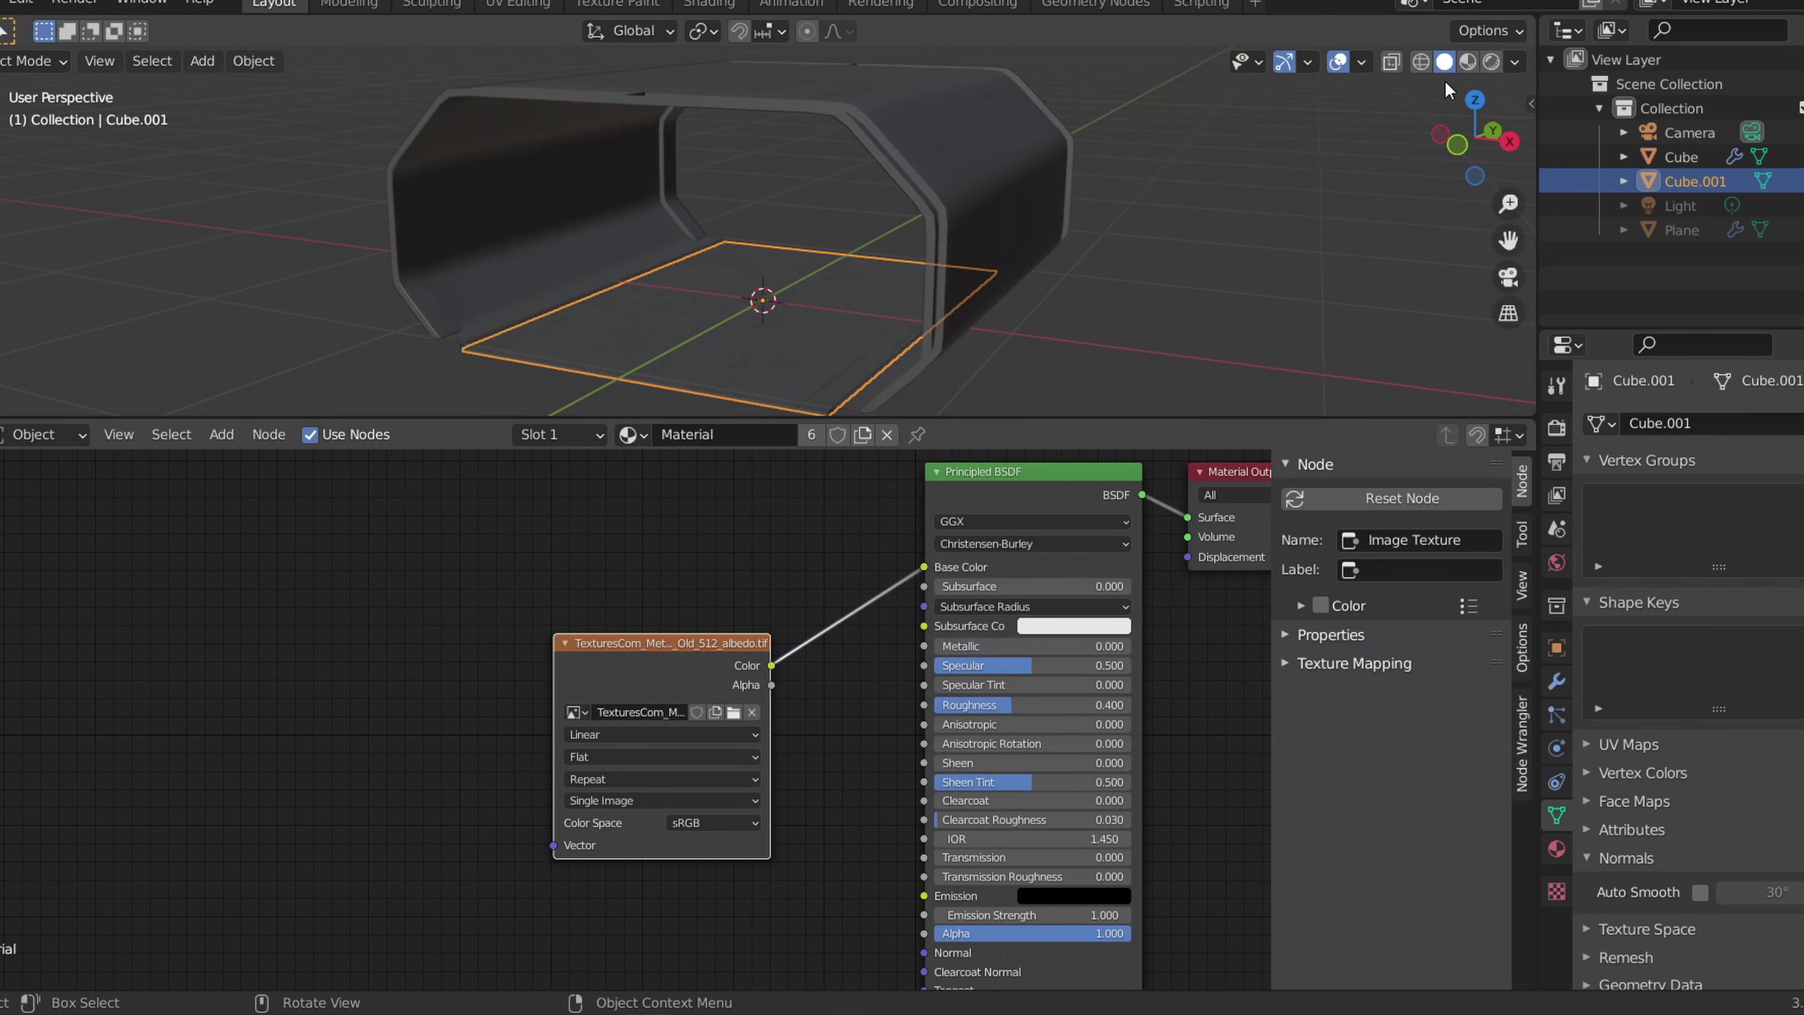
click(1511, 64)
drag(652, 646, 547, 546)
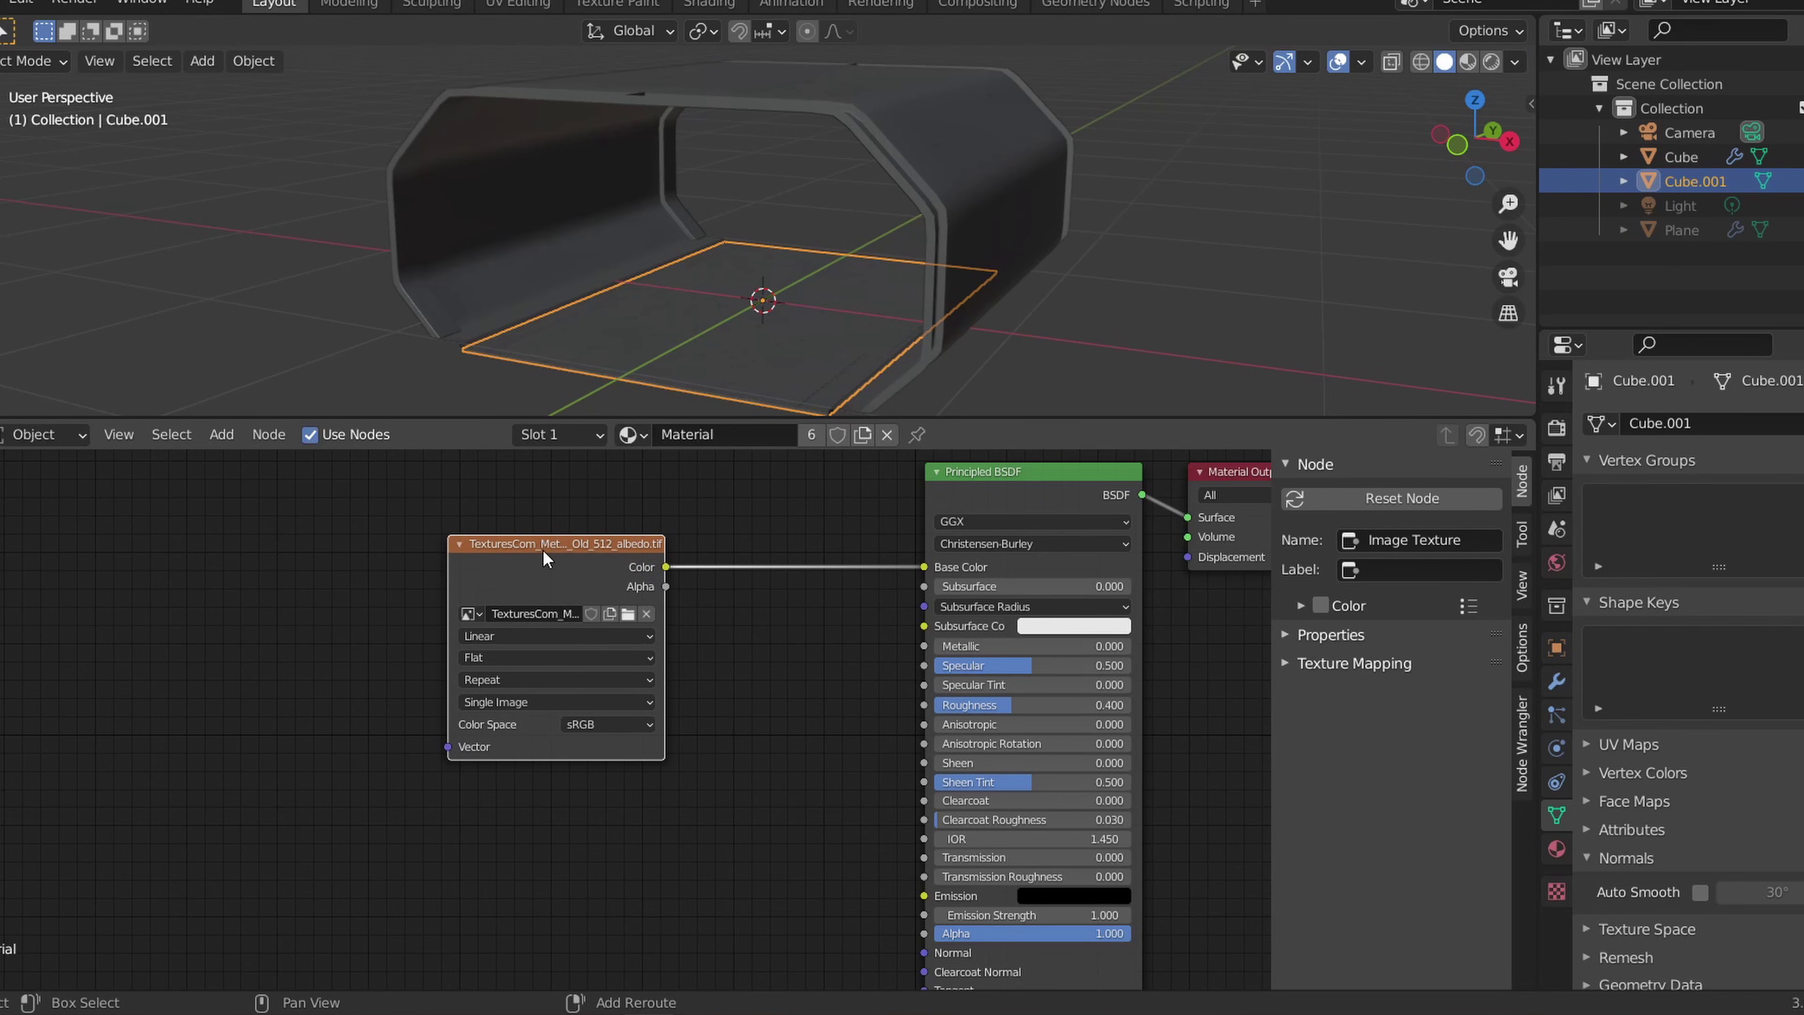
Step: Duplicate the albedo Image Texture node and place the copy below the original
key(shift+d)
click(542, 796)
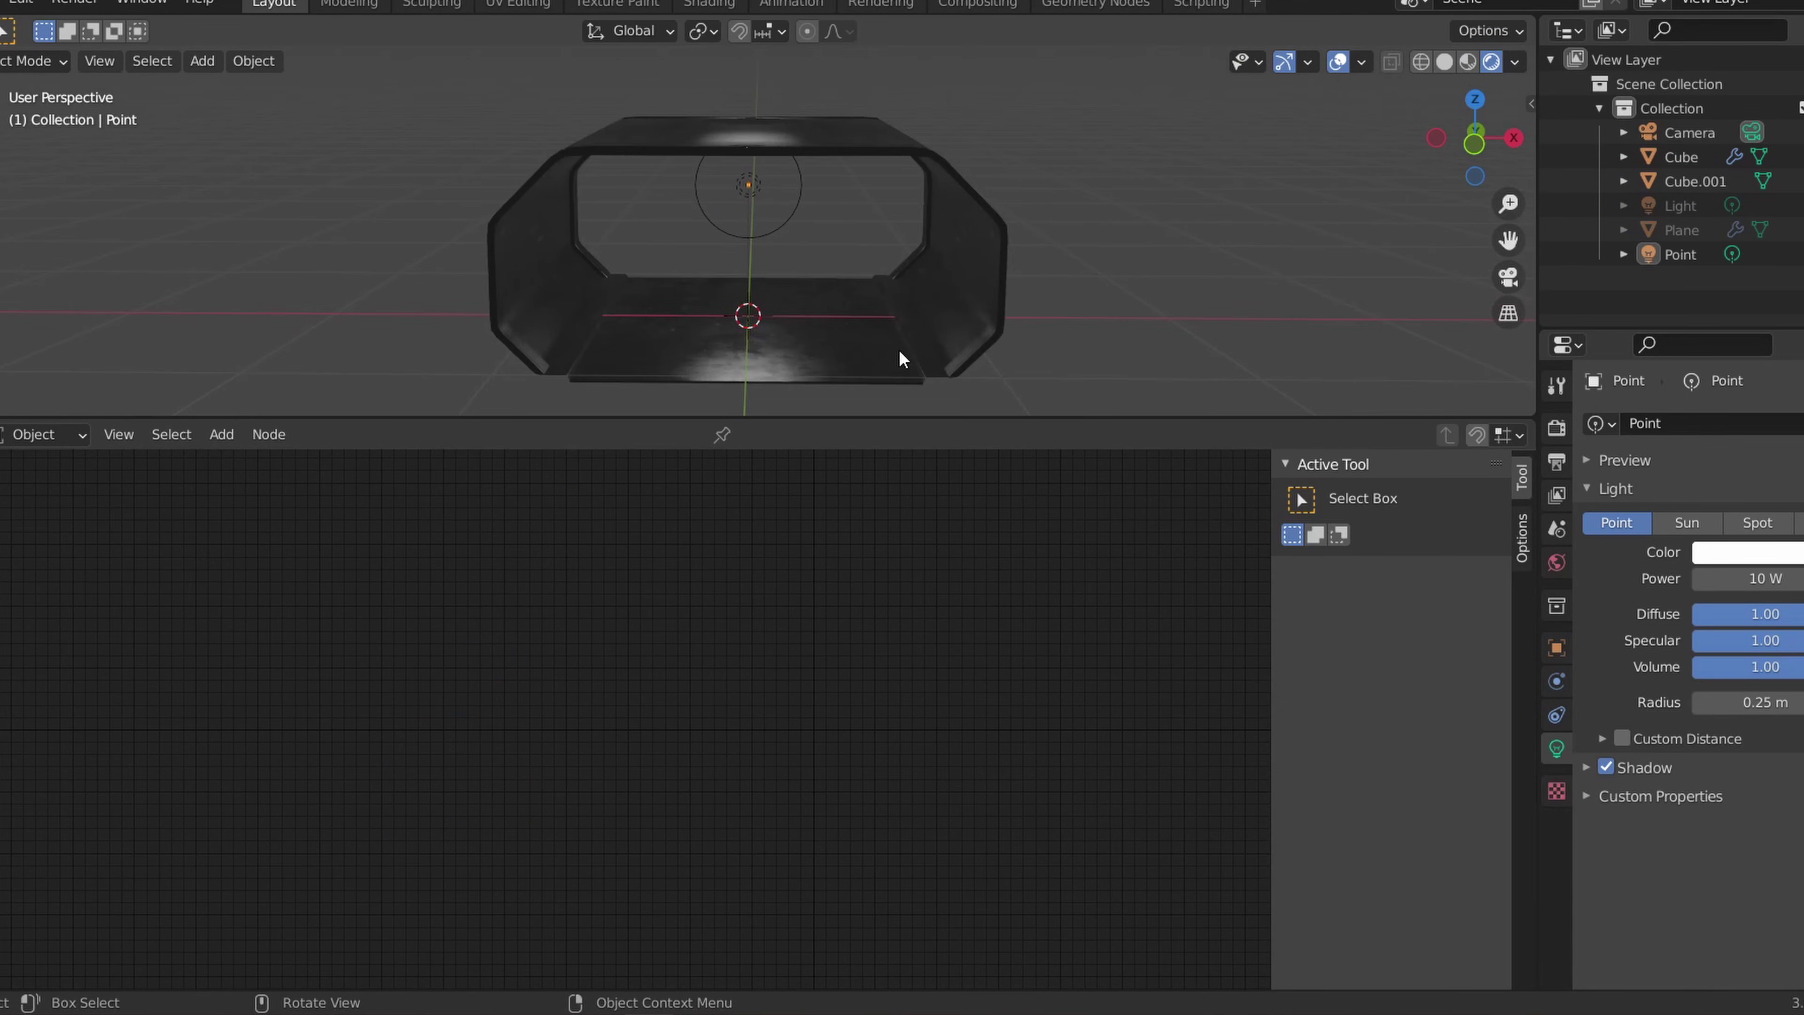
Step: Apply a Cube Projection UV unwrap to the whole floor panel and return to Object Mode
click(878, 375)
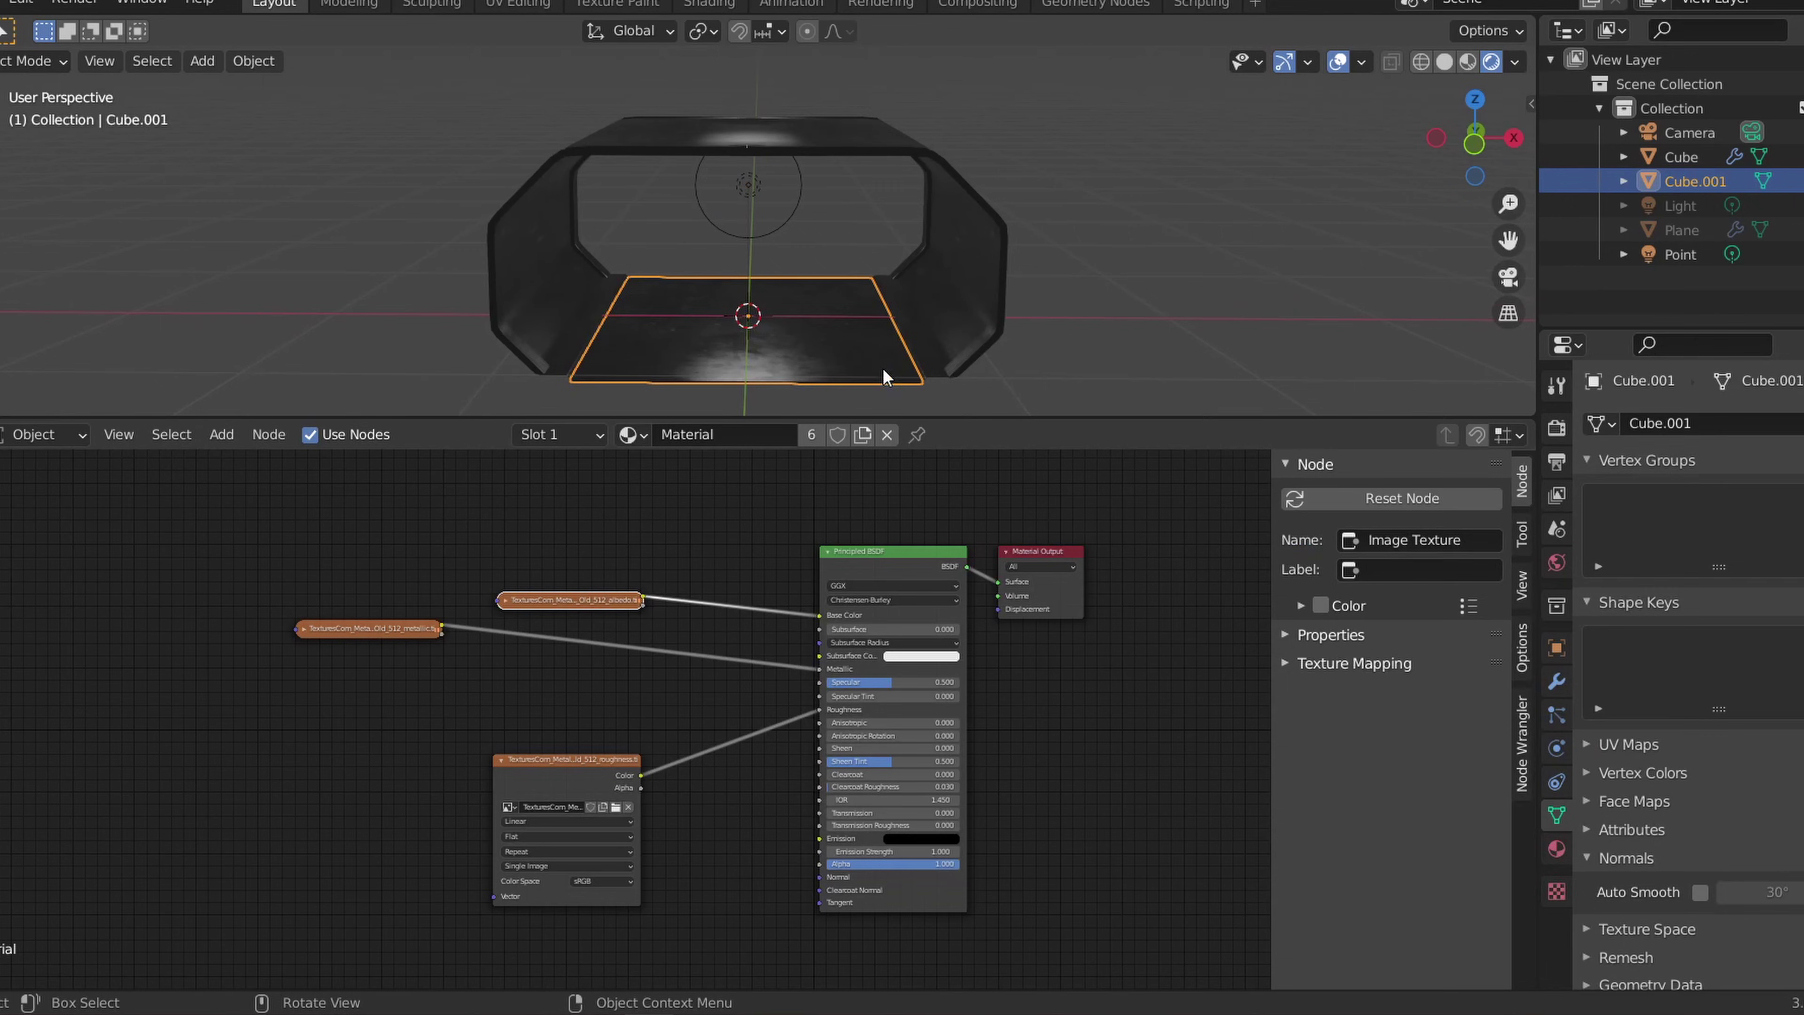
key(Tab)
key(u)
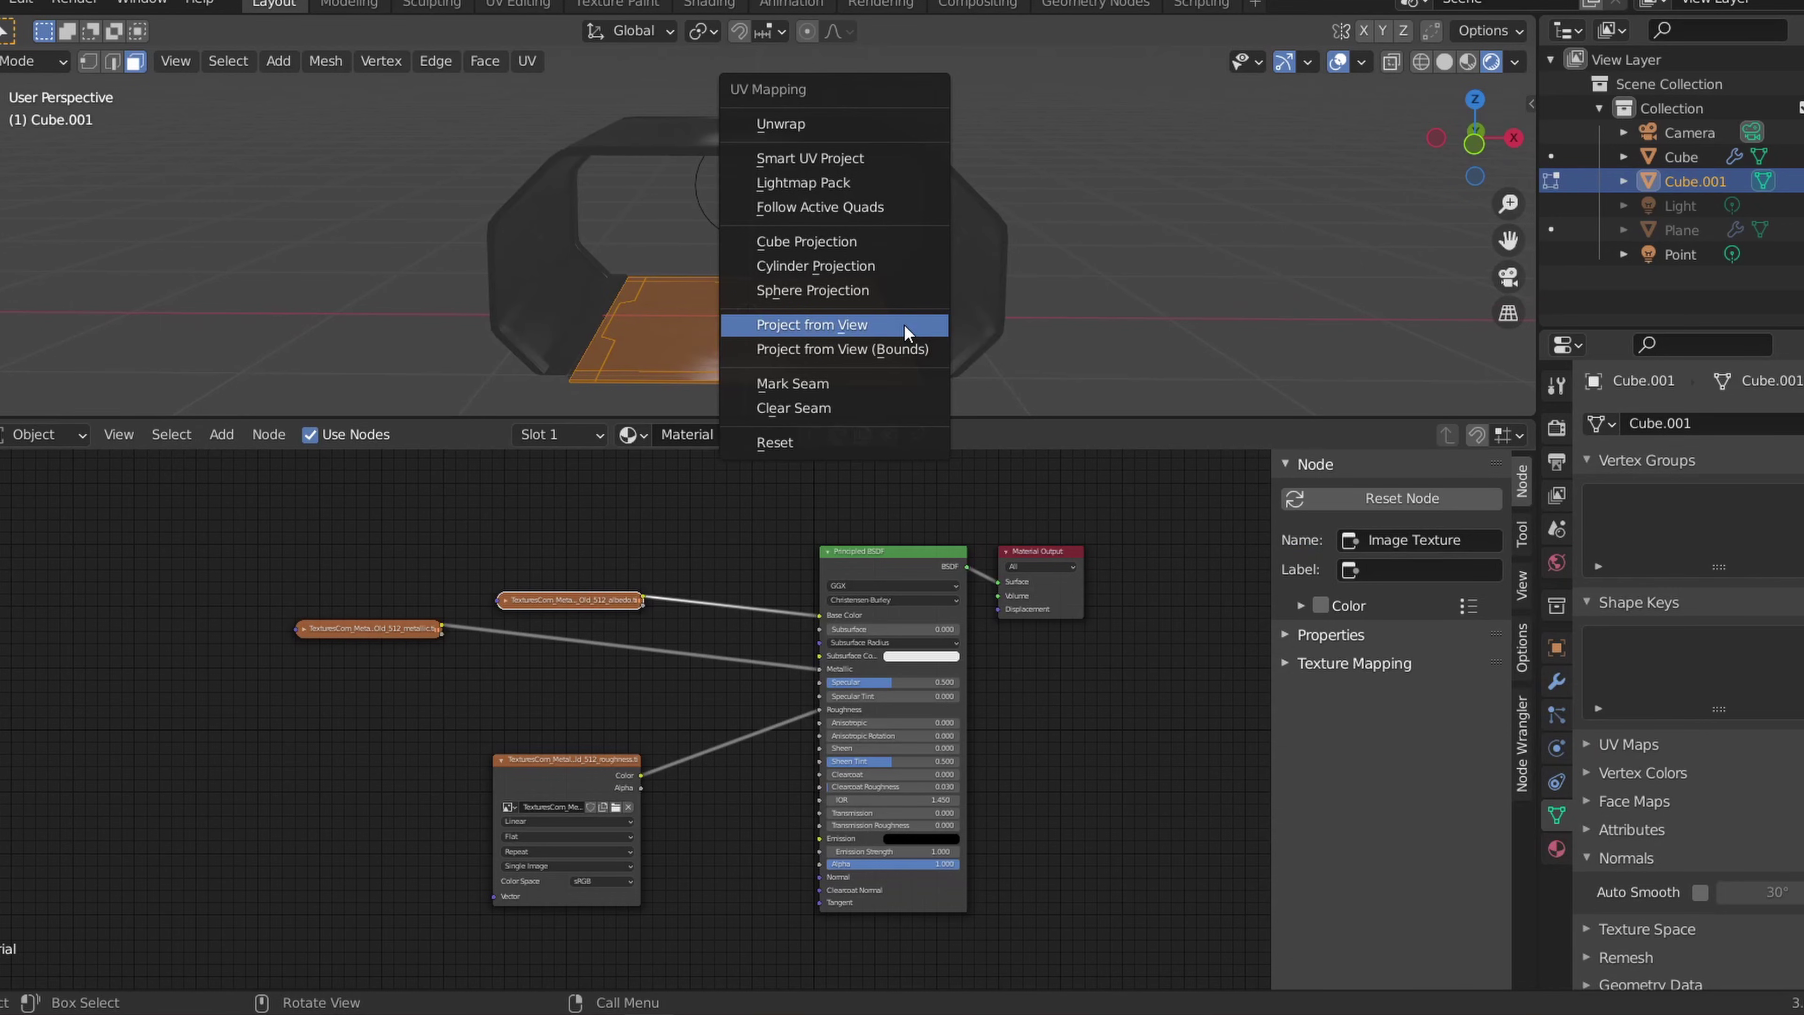
click(902, 245)
key(Tab)
Step: UV-project all faces of the corridor shell mesh in Edit Mode
middle_drag(856, 265, 1030, 255)
click(1031, 256)
click(1011, 255)
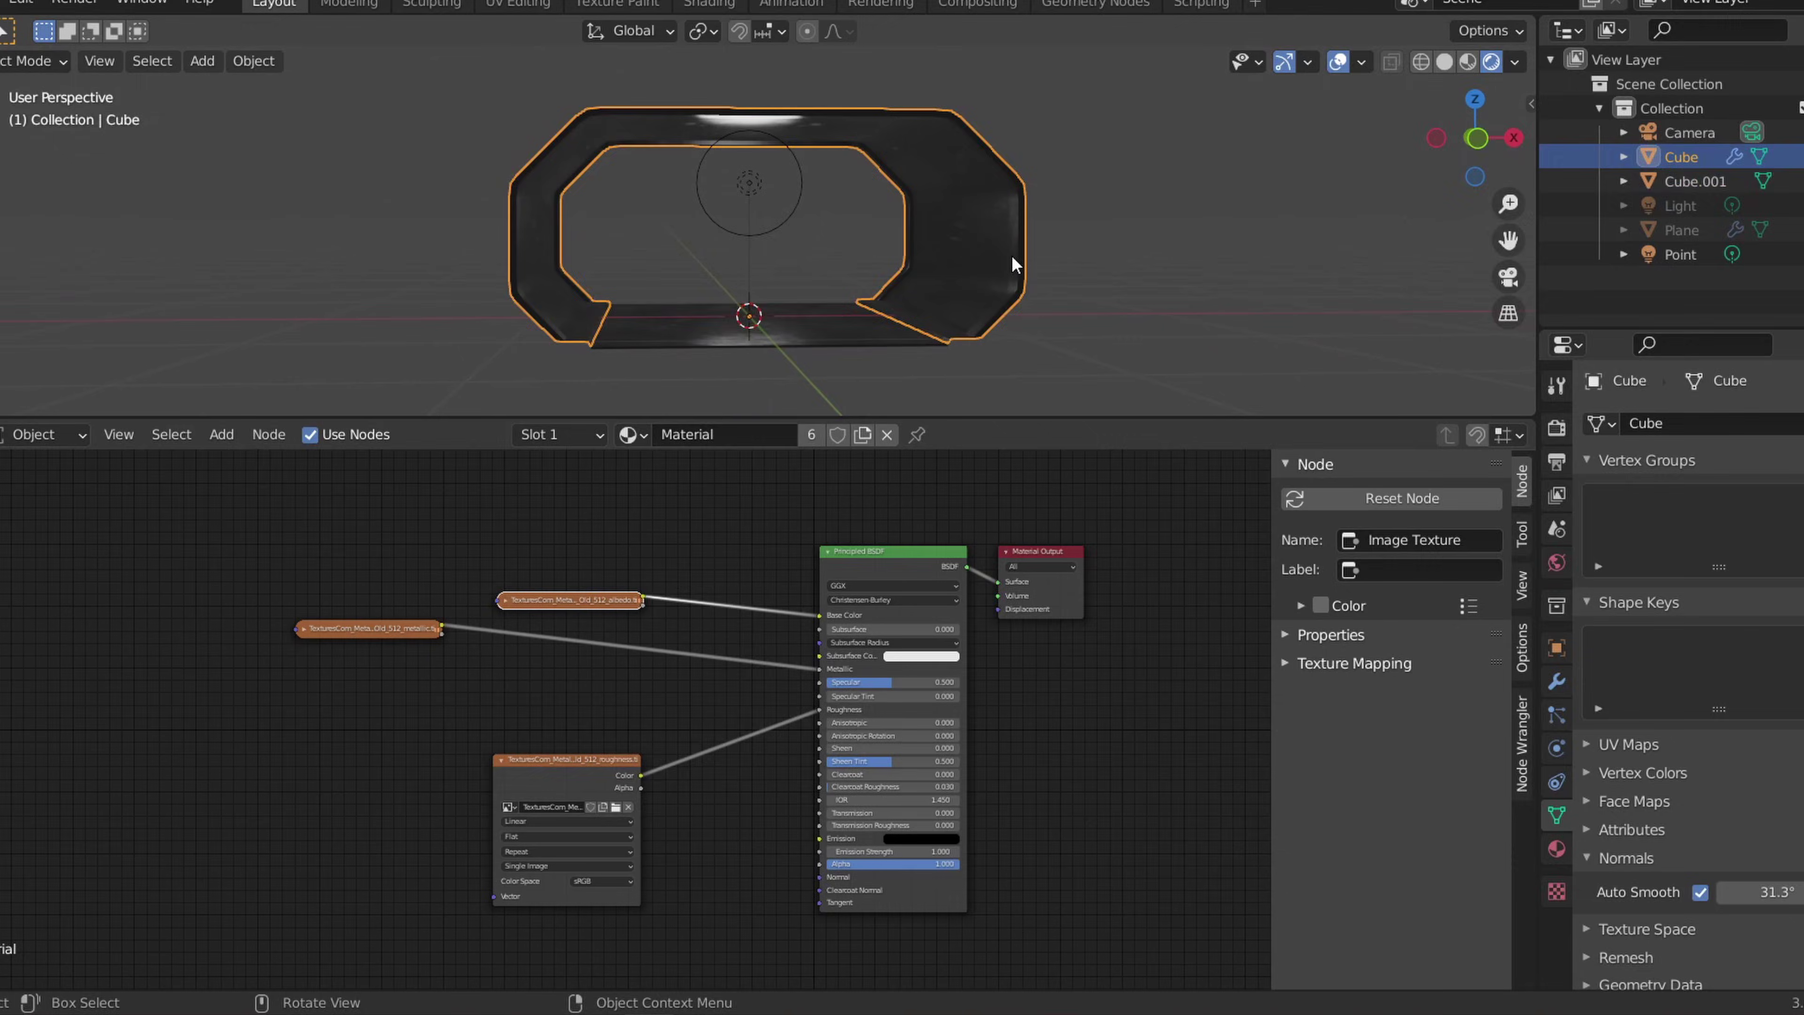
key(Tab)
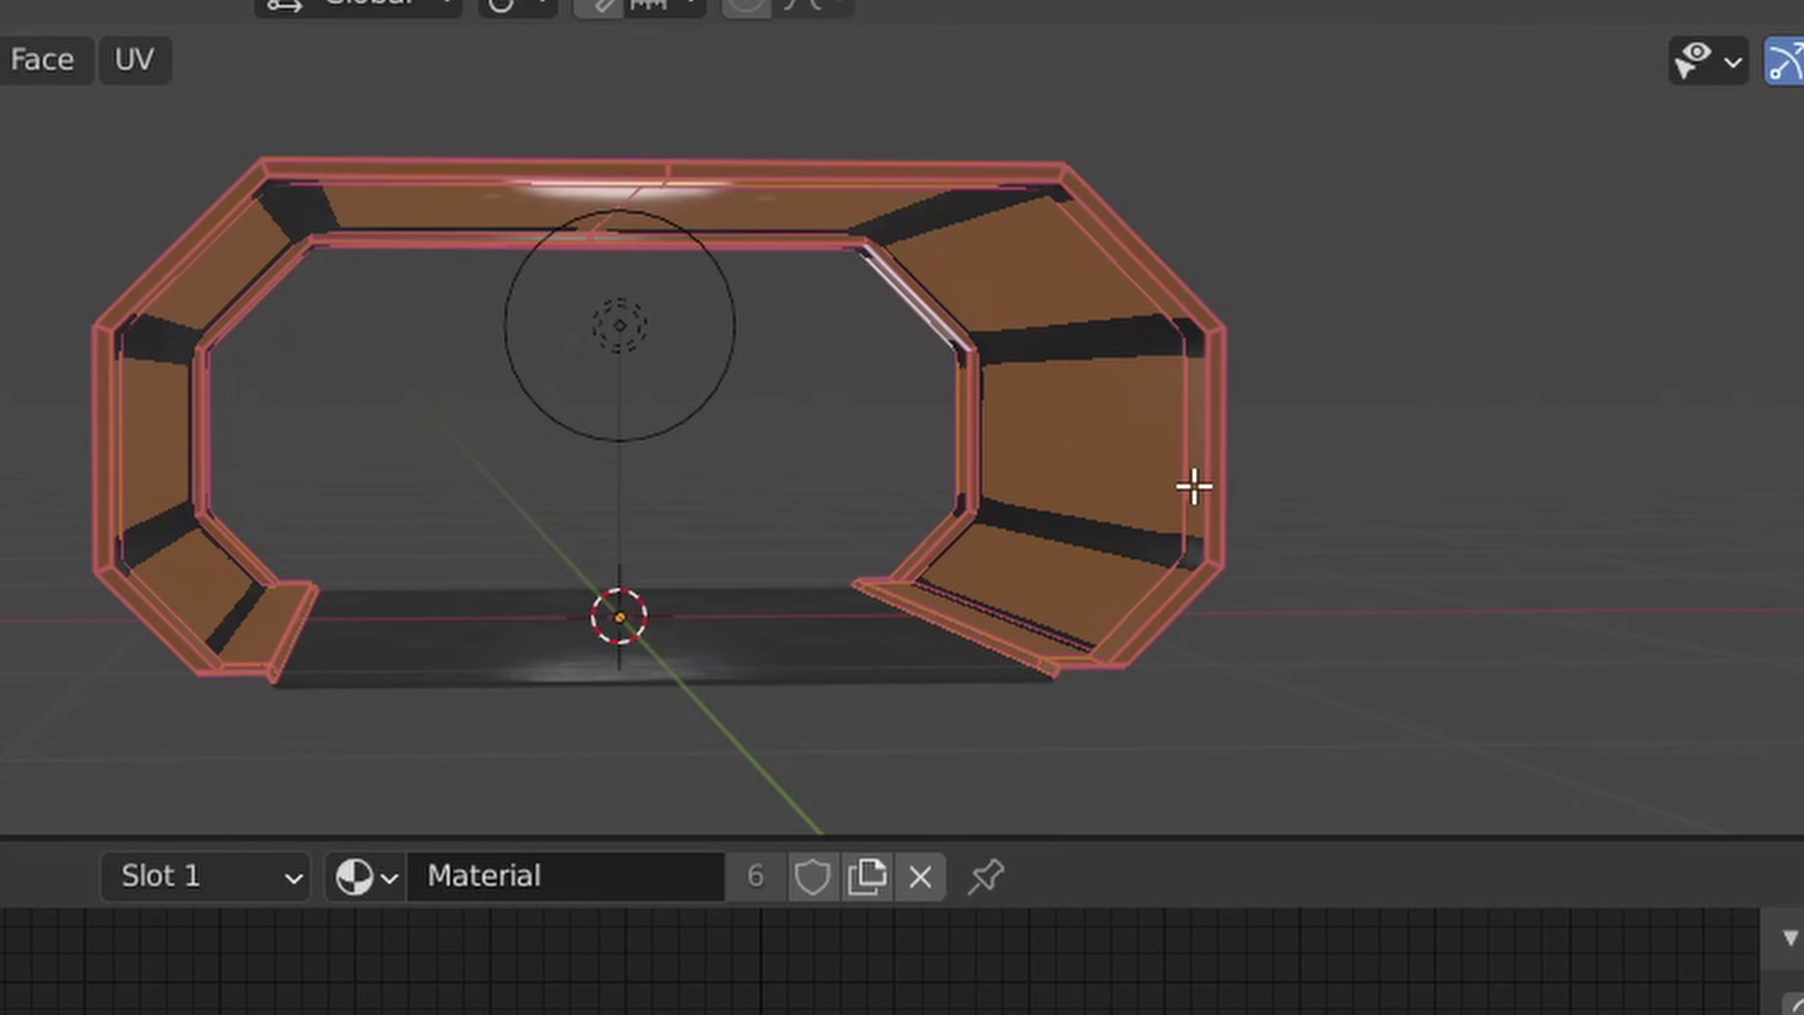
key(u)
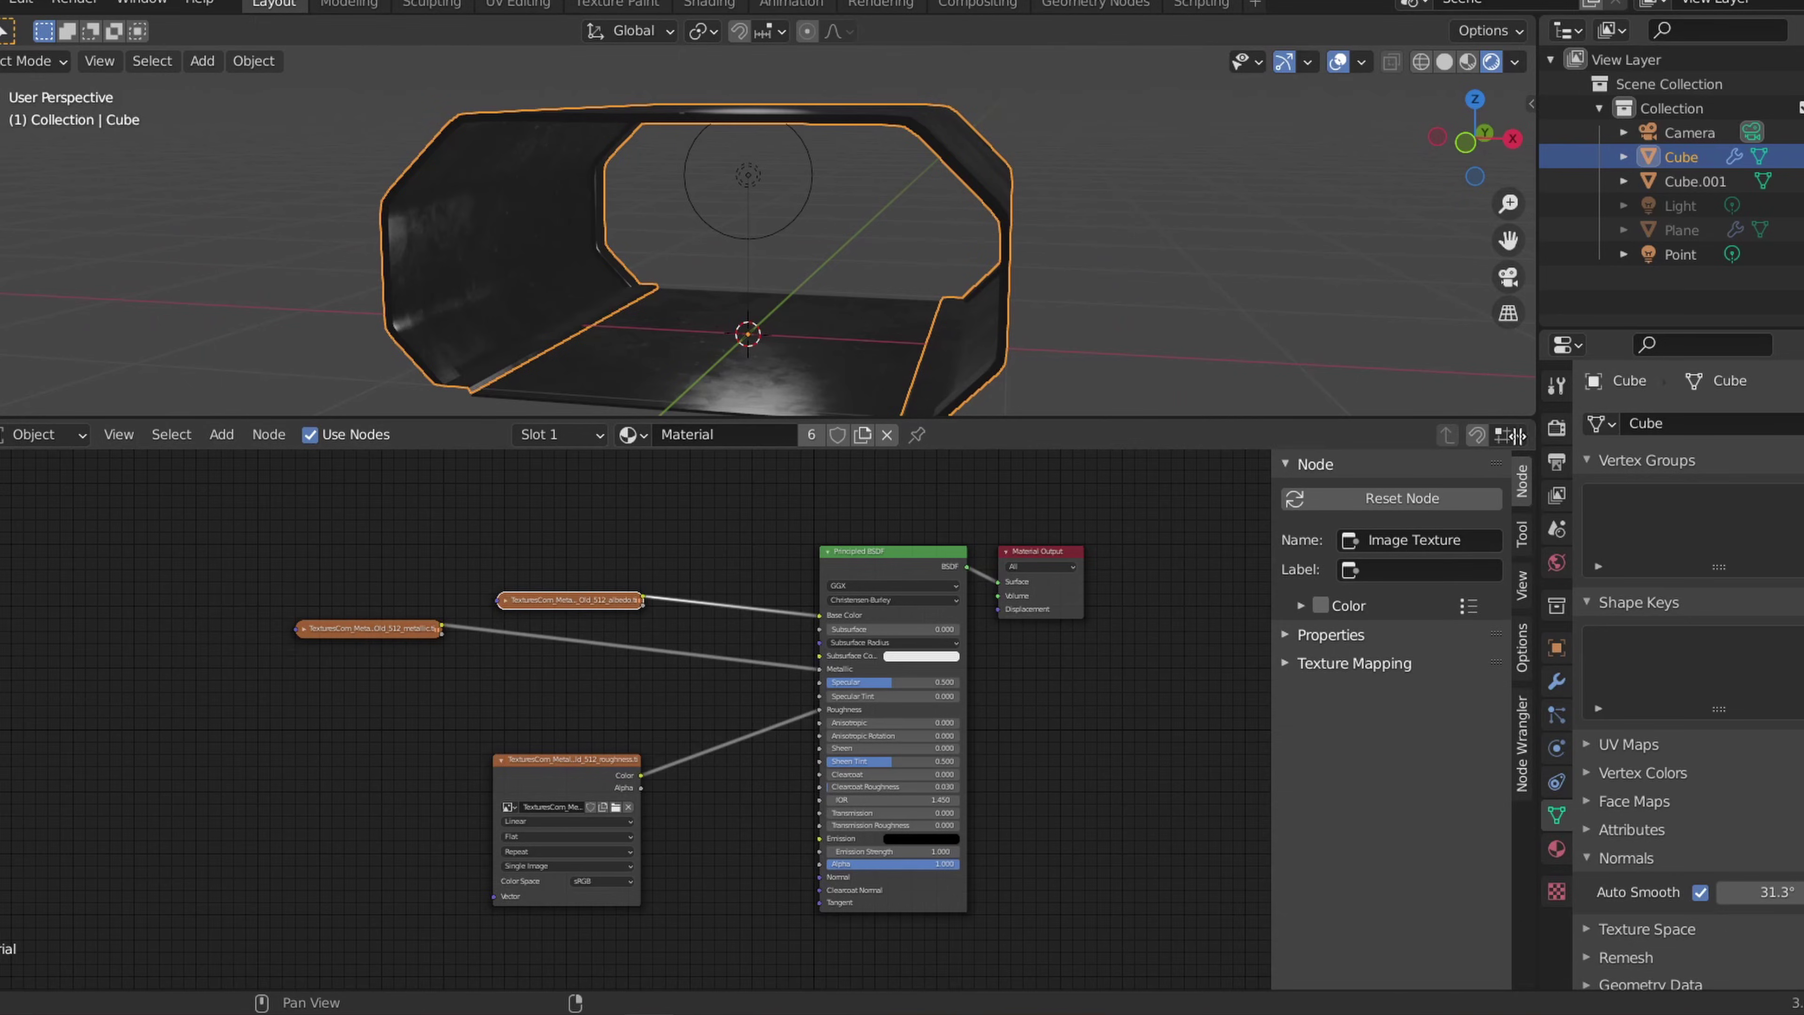
Step: Split the Shader Editor area in two and turn the new area into a UV Editor
drag(1533, 423, 855, 432)
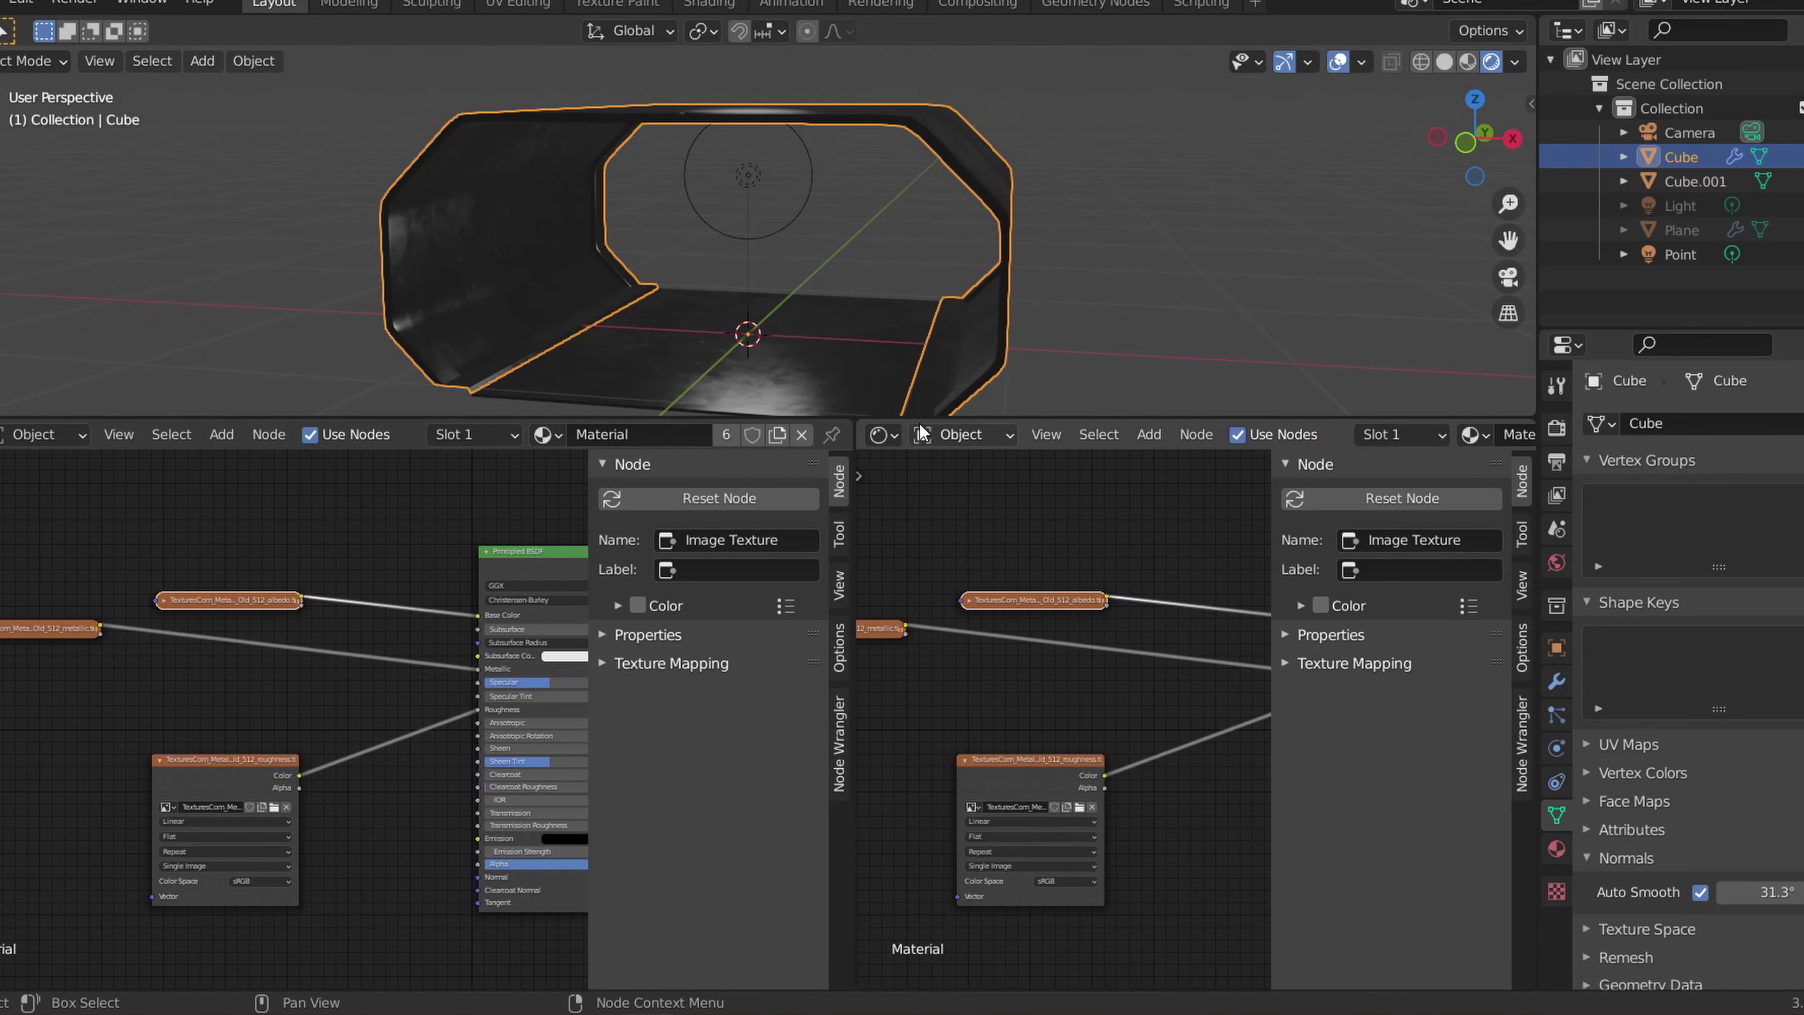
click(884, 433)
click(1067, 588)
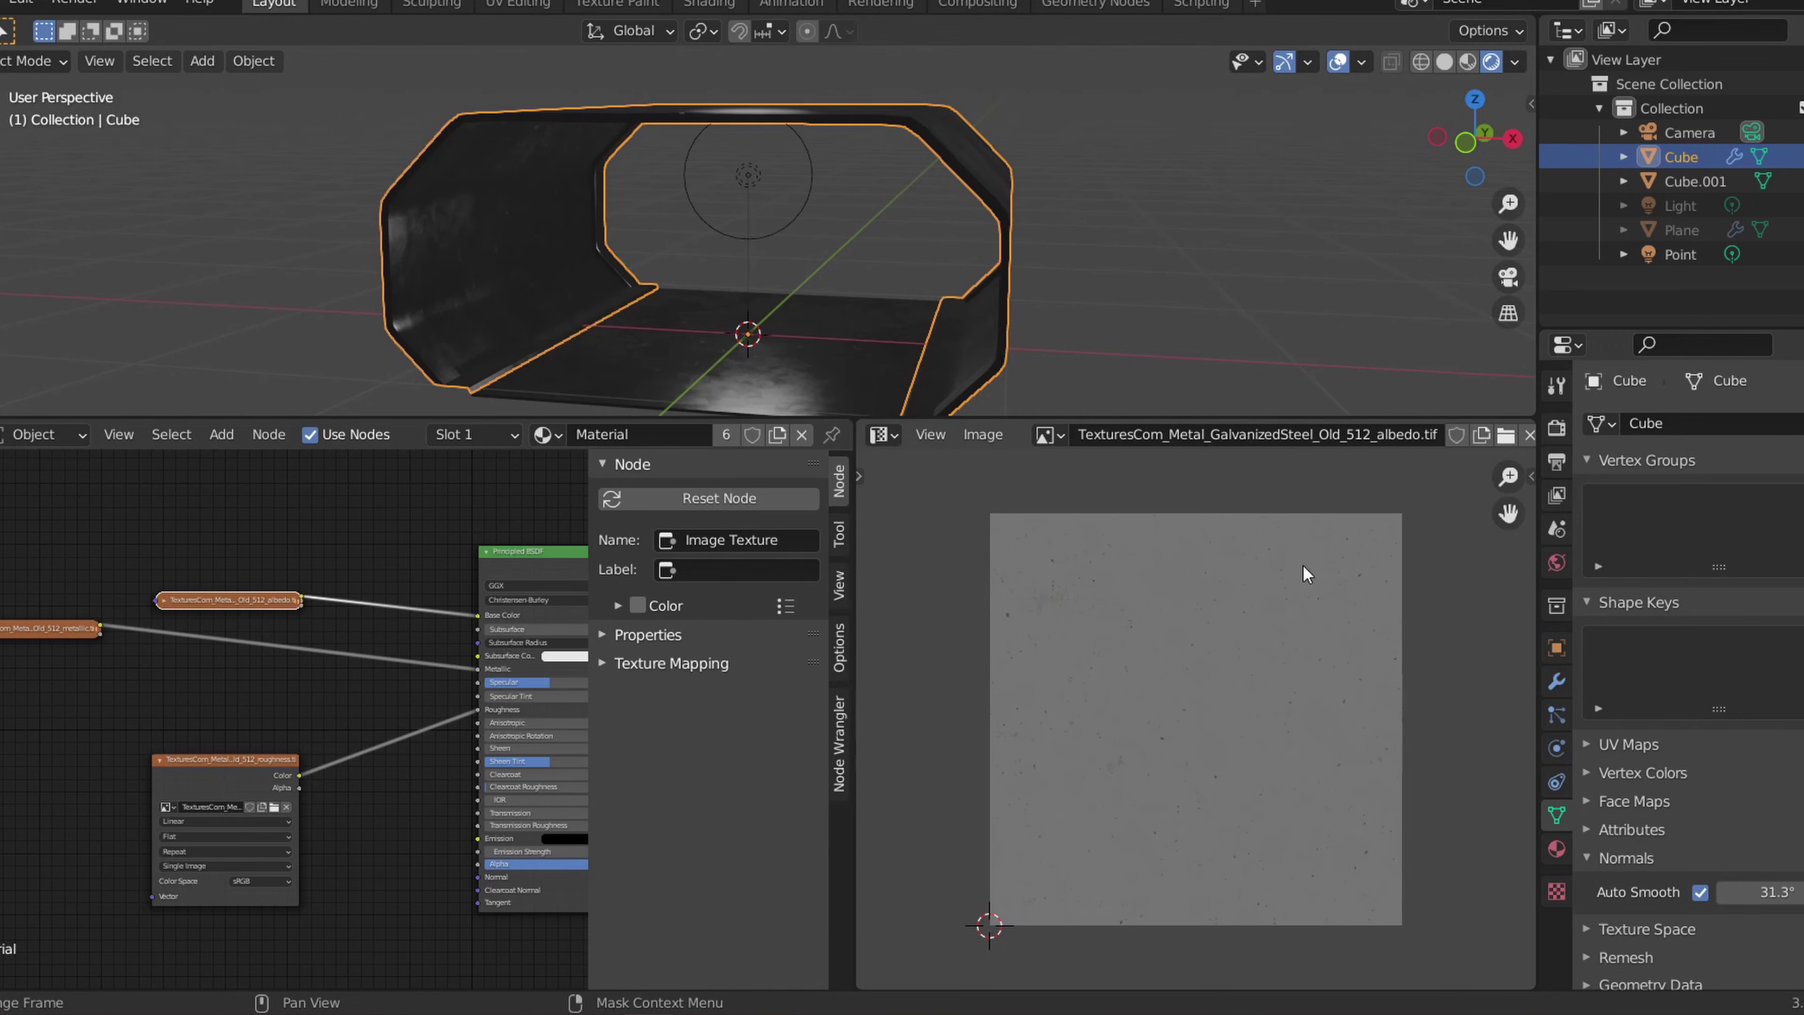
Step: Scale the UVs of the shell's two opposite side-wall faces by about 1.126 so they span the texture's width
key(Tab)
click(547, 234)
middle_drag(1103, 346, 1244, 307)
shift+click(1070, 285)
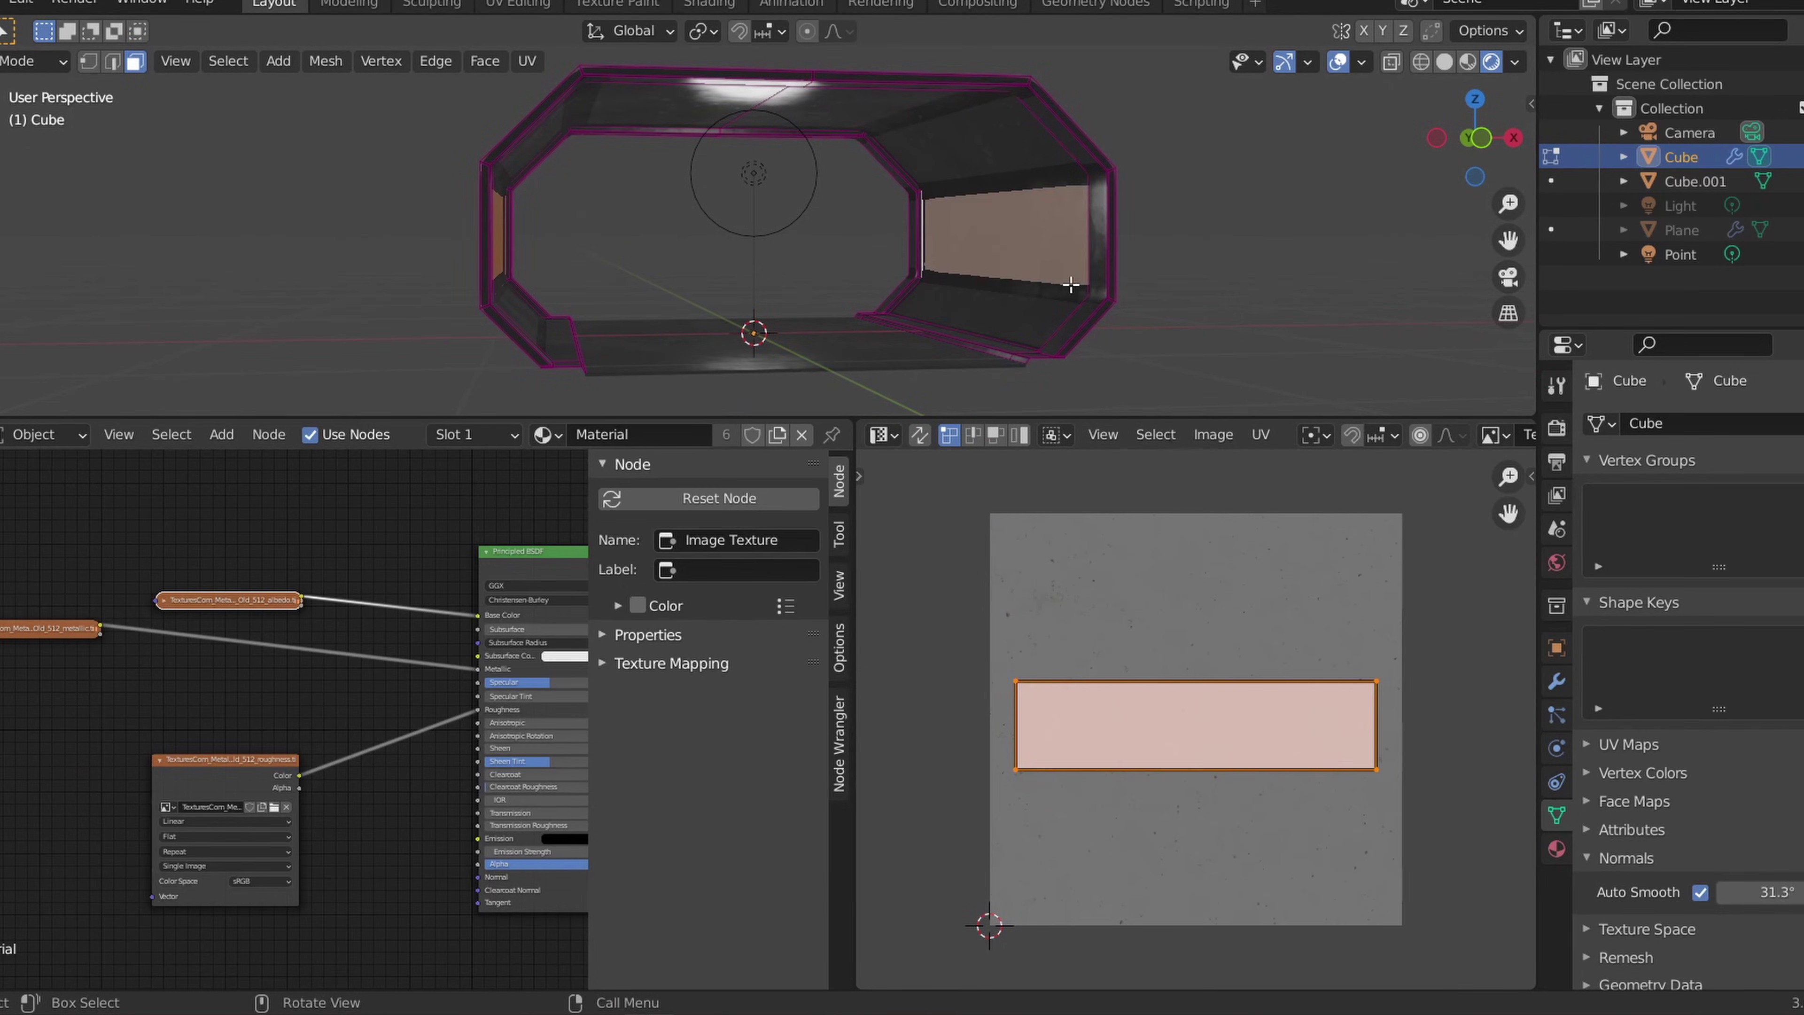
key(s)
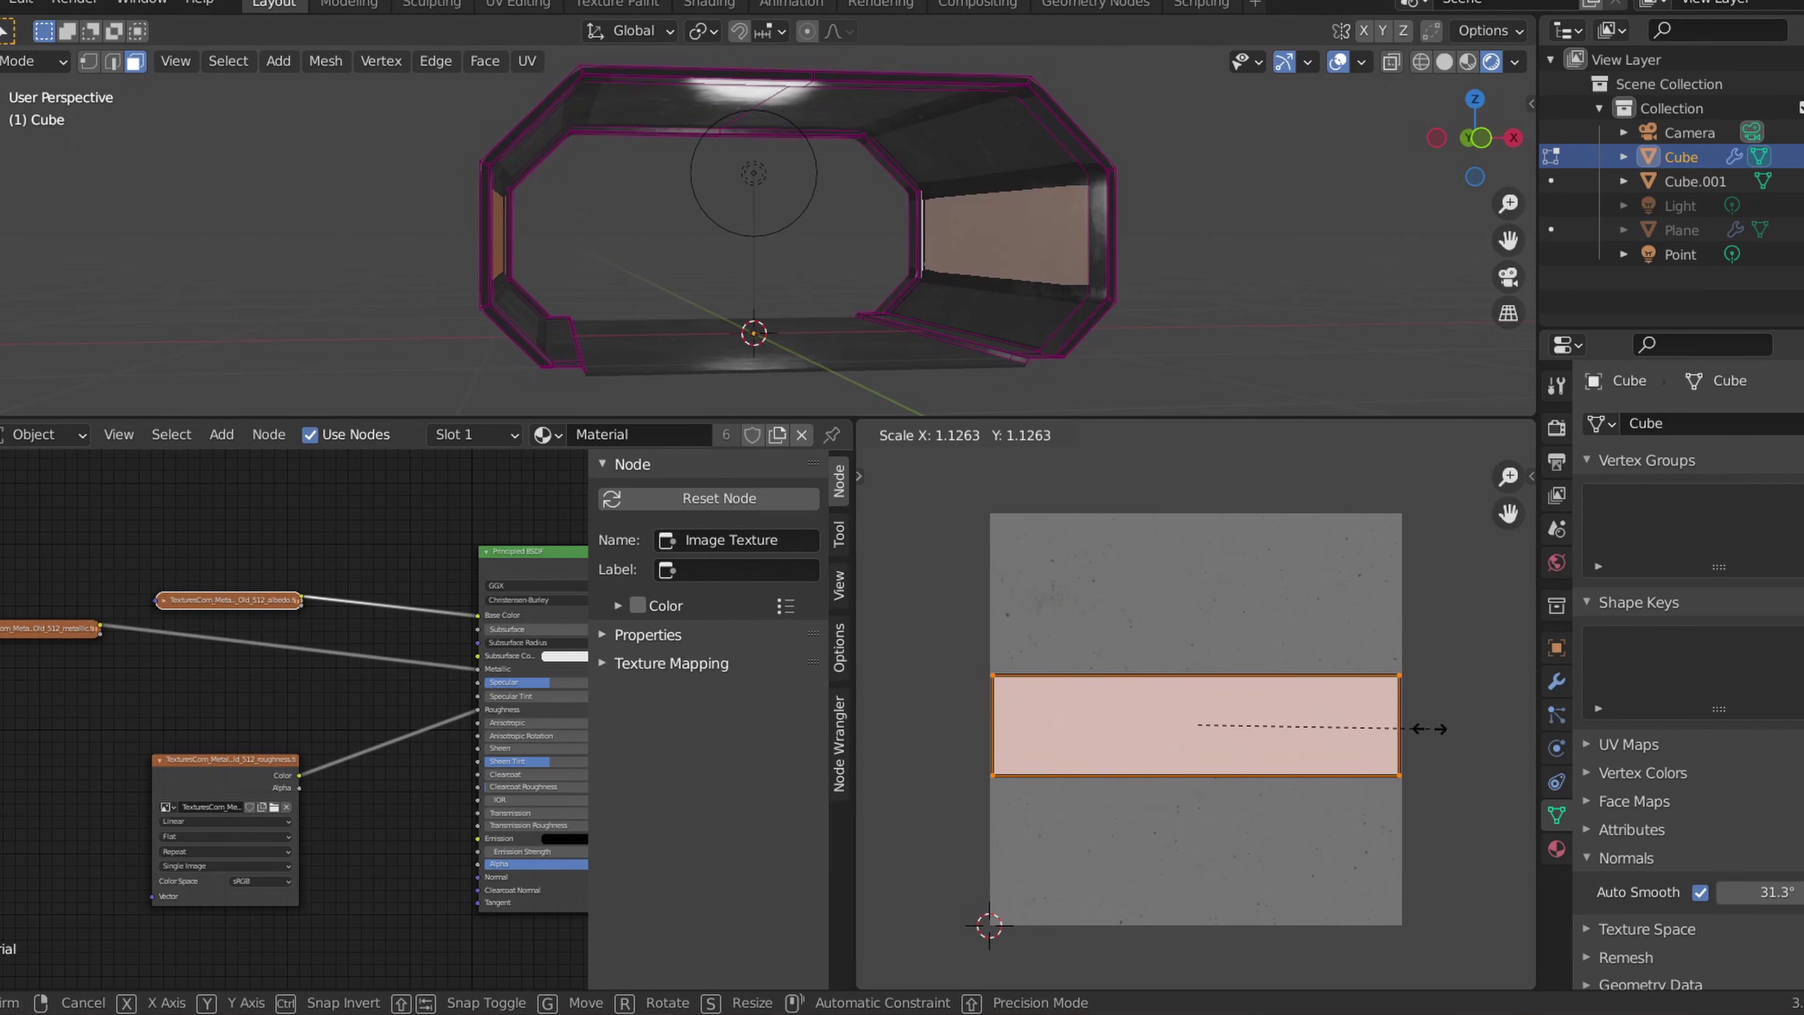
click(1432, 728)
key(Tab)
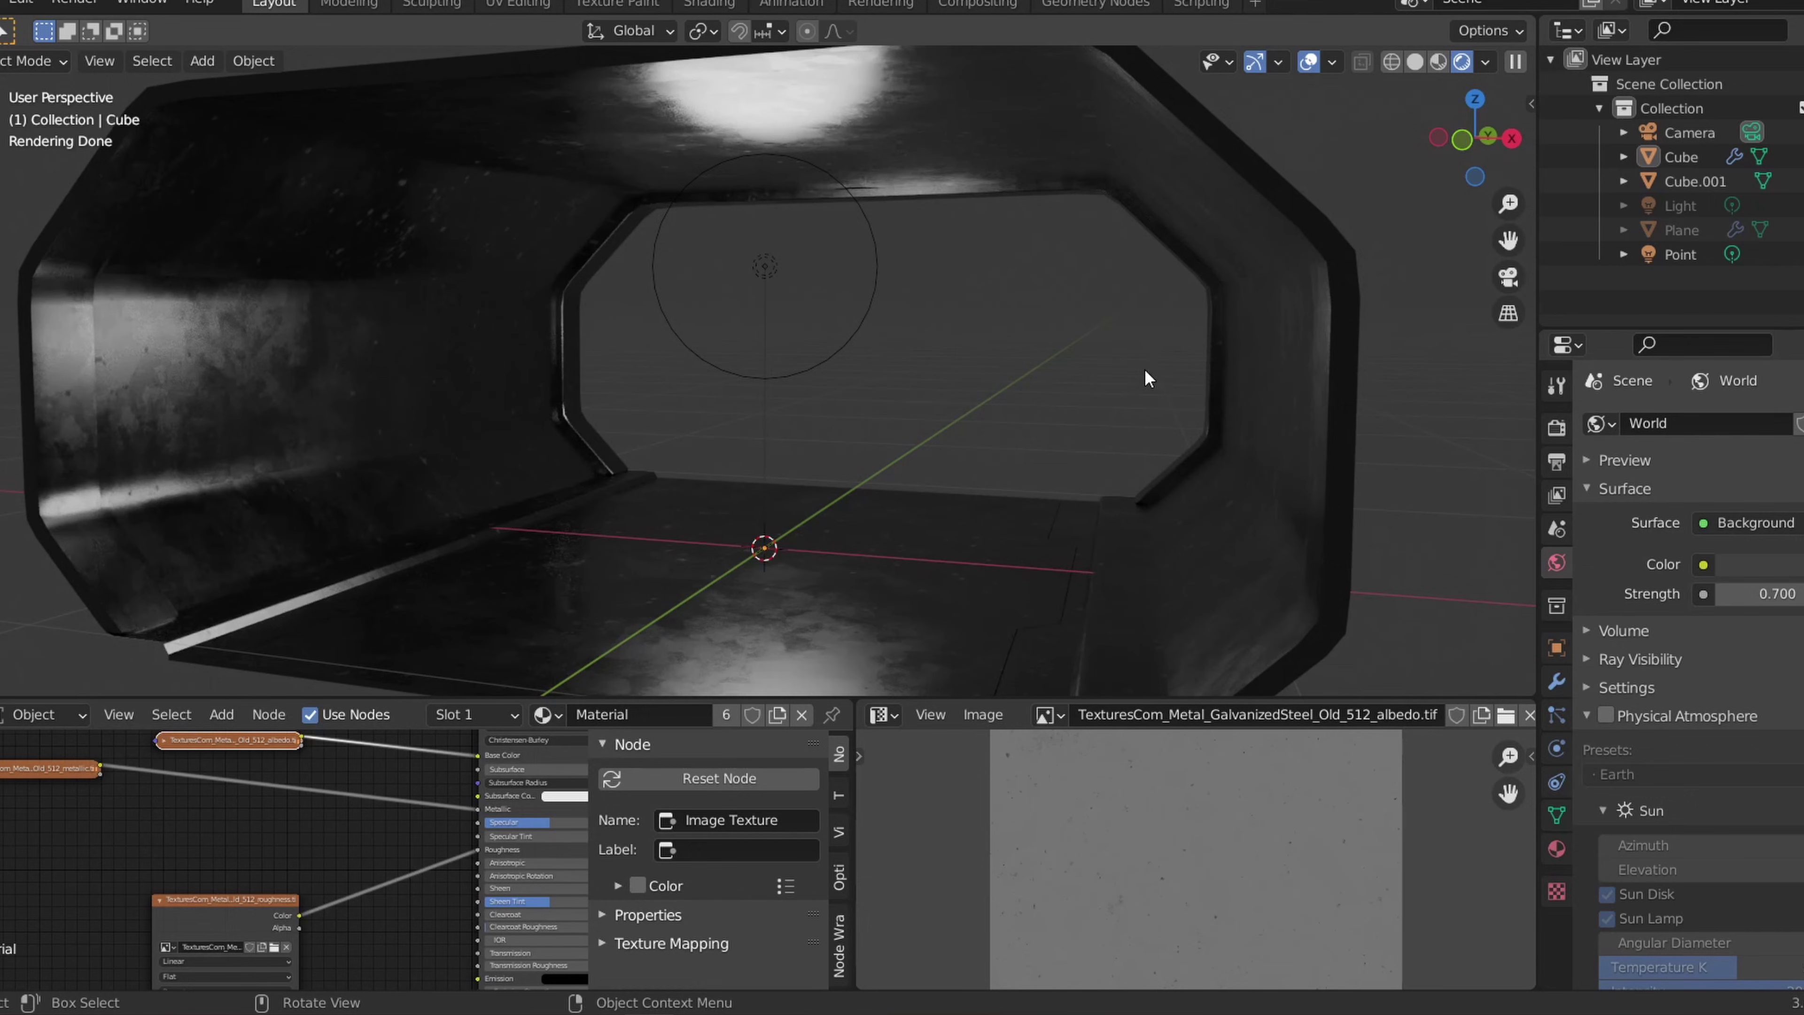
Step: Rename the floor panel object Cube.001 as floor
scroll(1149, 384, down, 5)
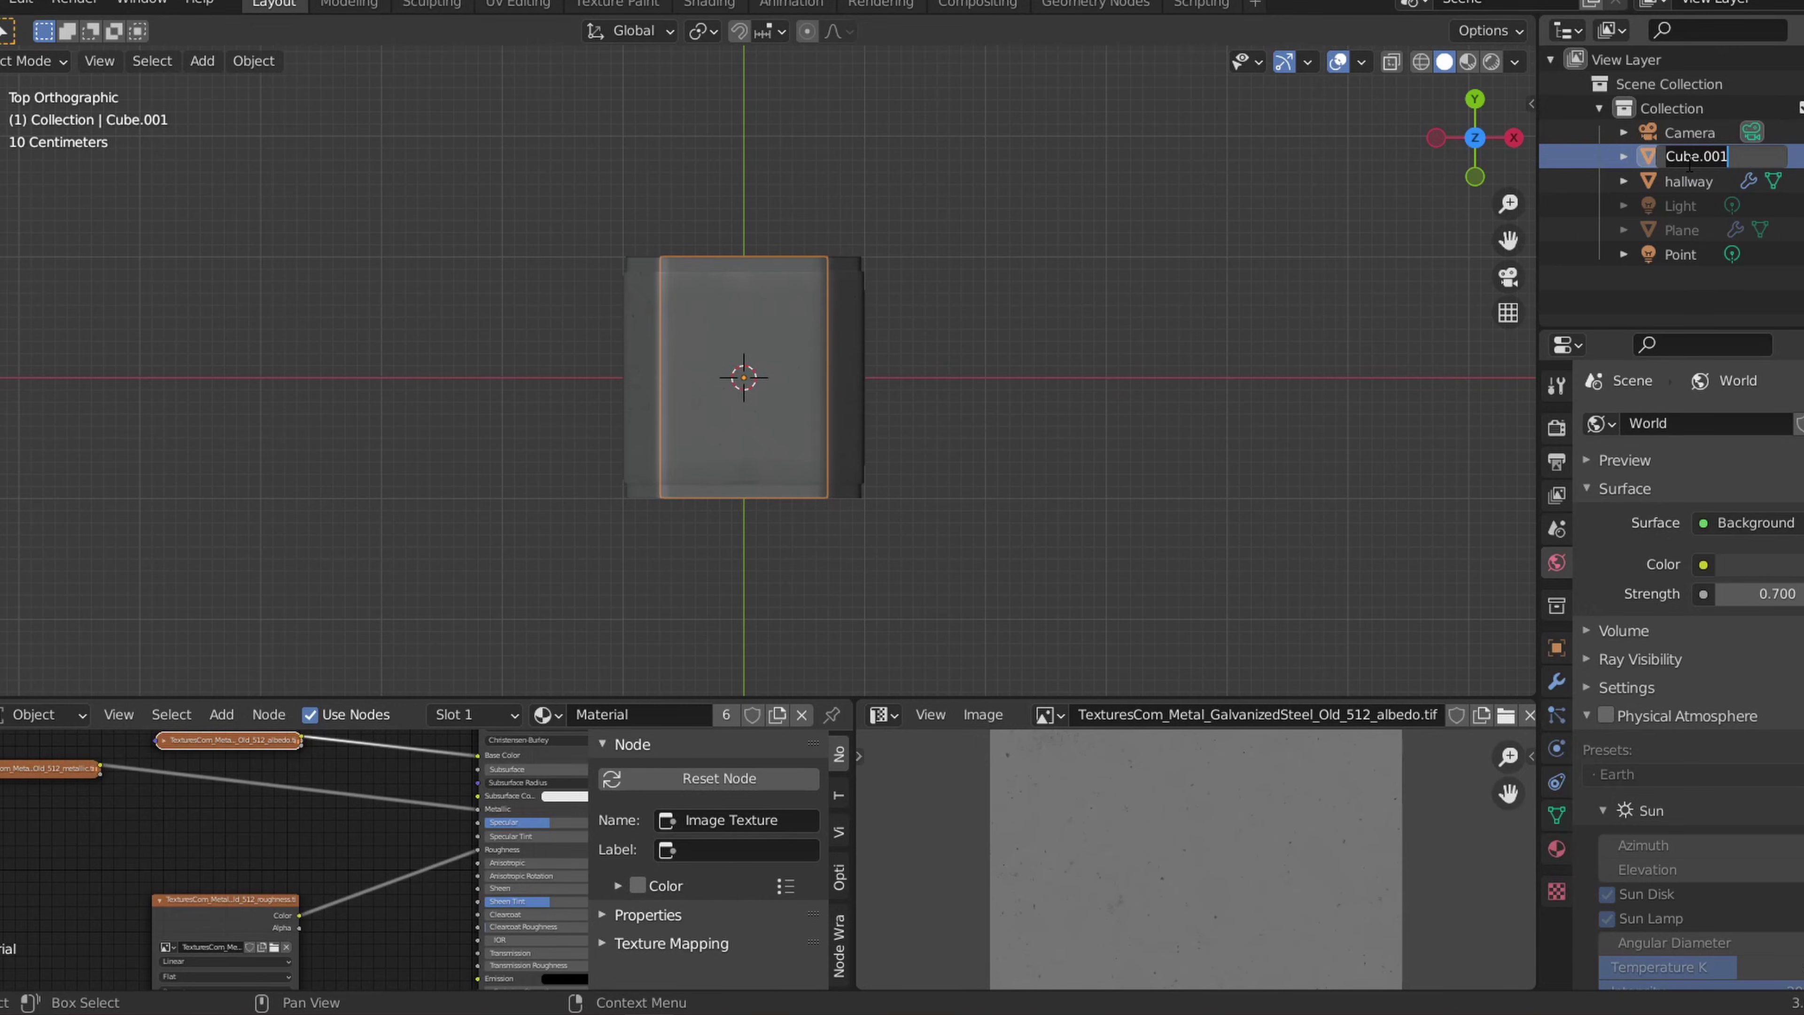
key(ctrl+a)
text(floor)
key(Return)
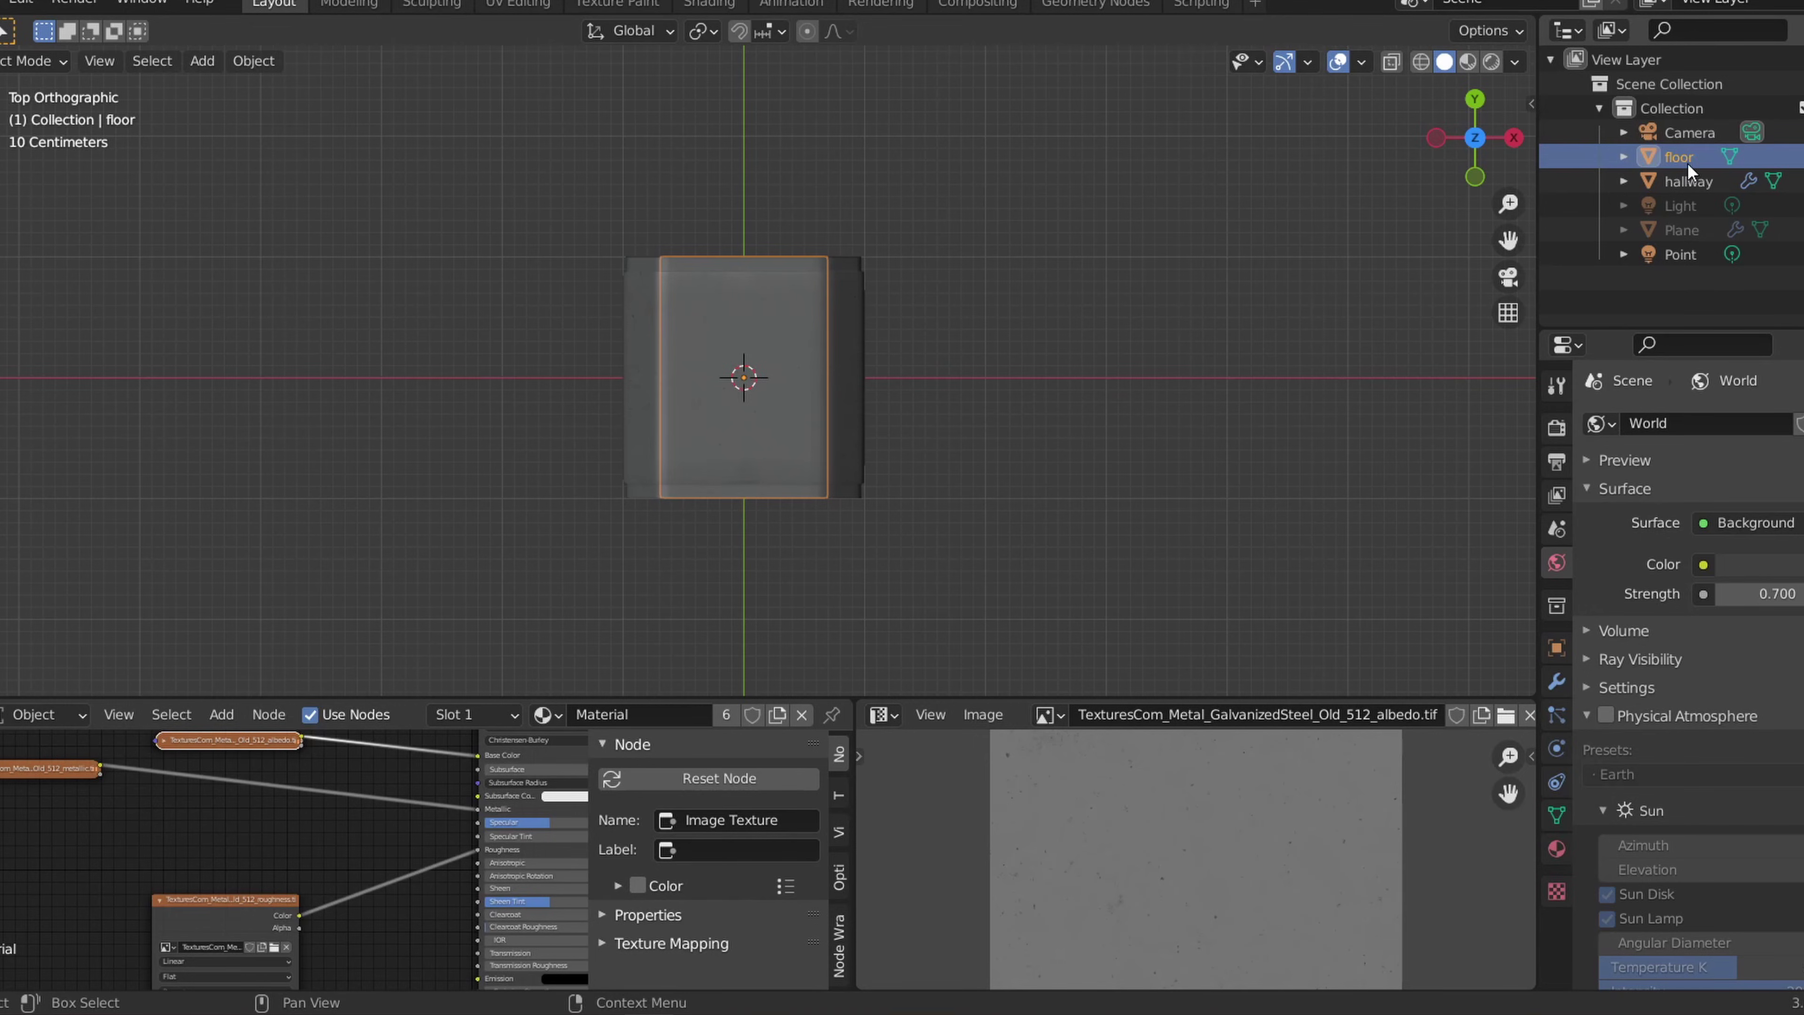
Step: Duplicate the floor and hallway together and offset the copy 2 m along the Y axis
shift+click(807, 416)
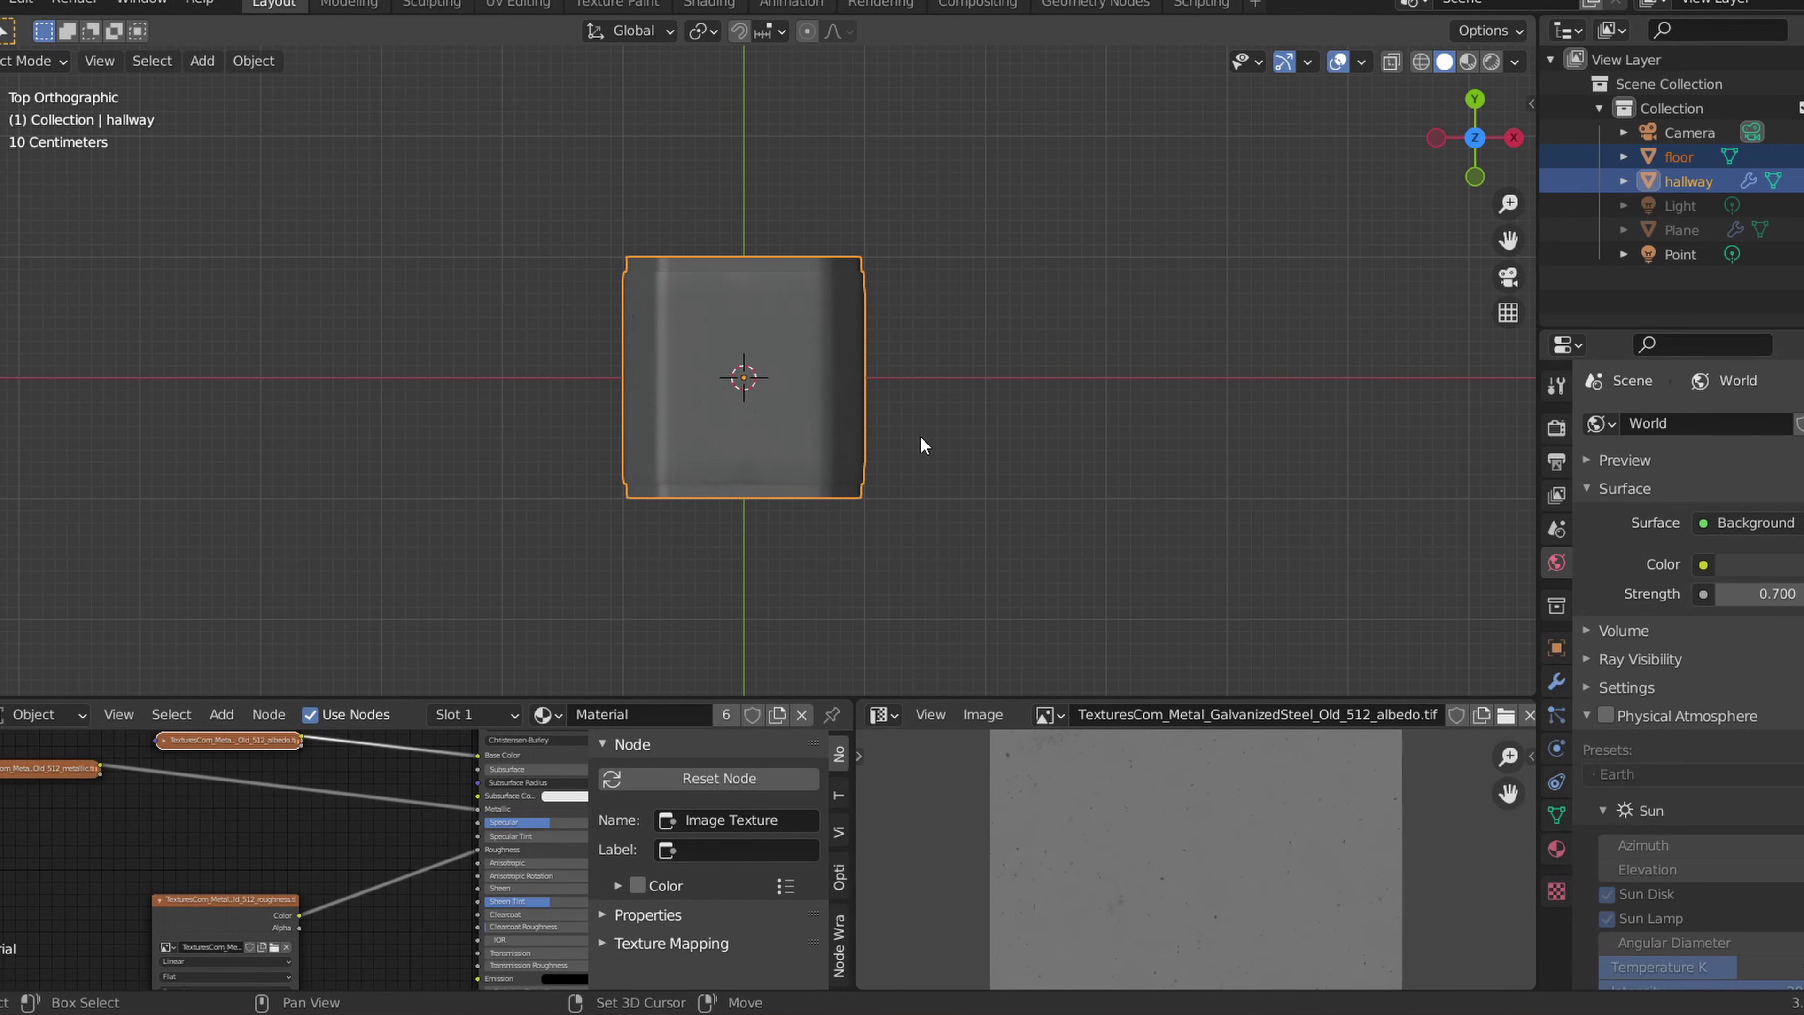
key(shift+d)
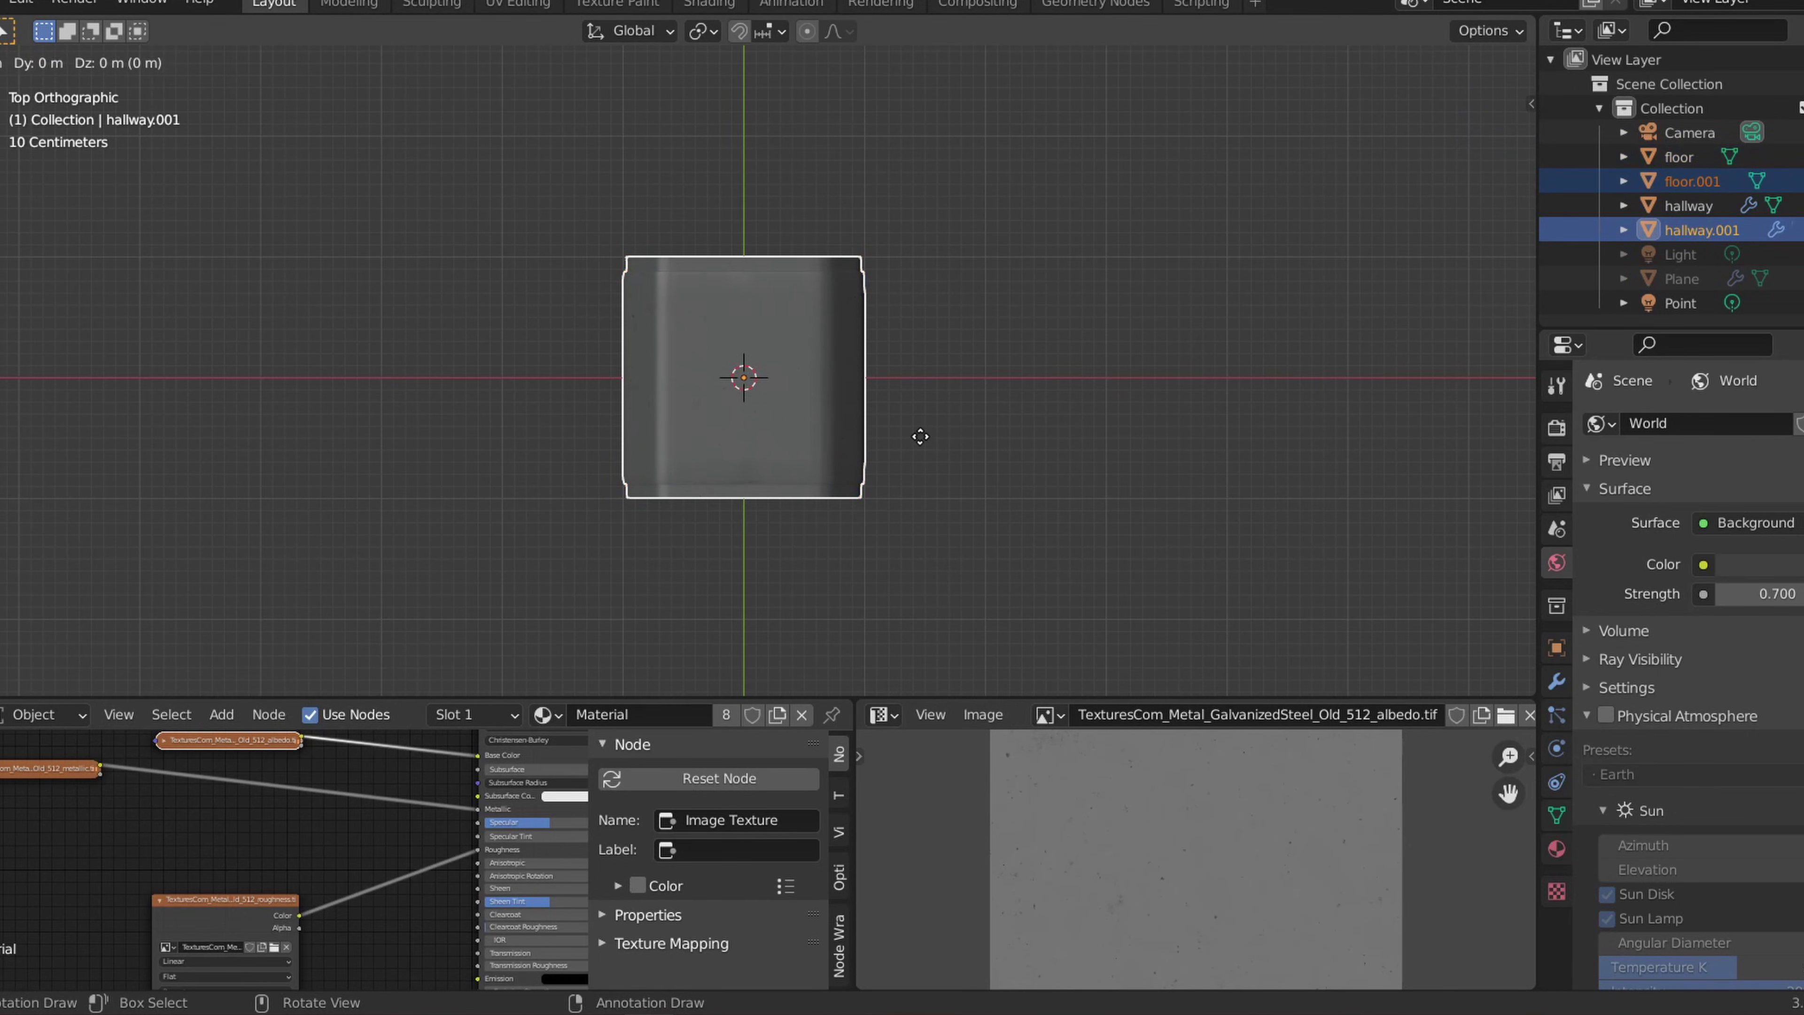
text(y)
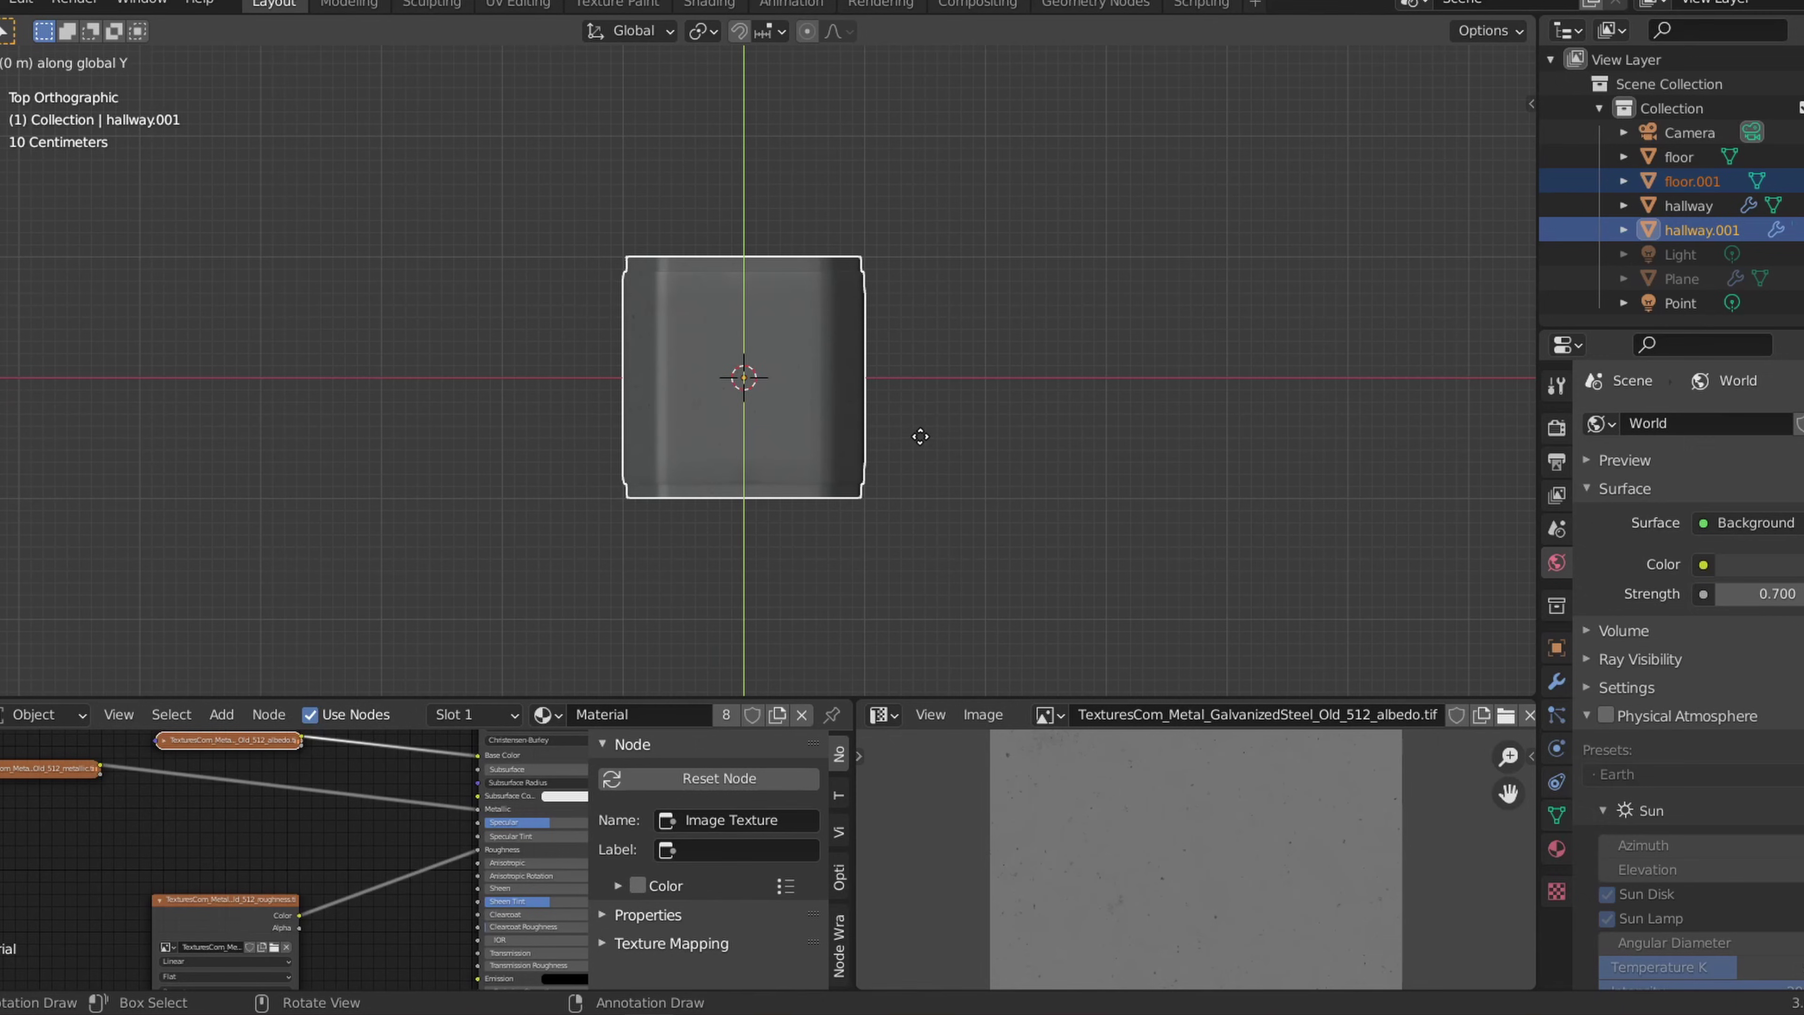
text(2)
key(Return)
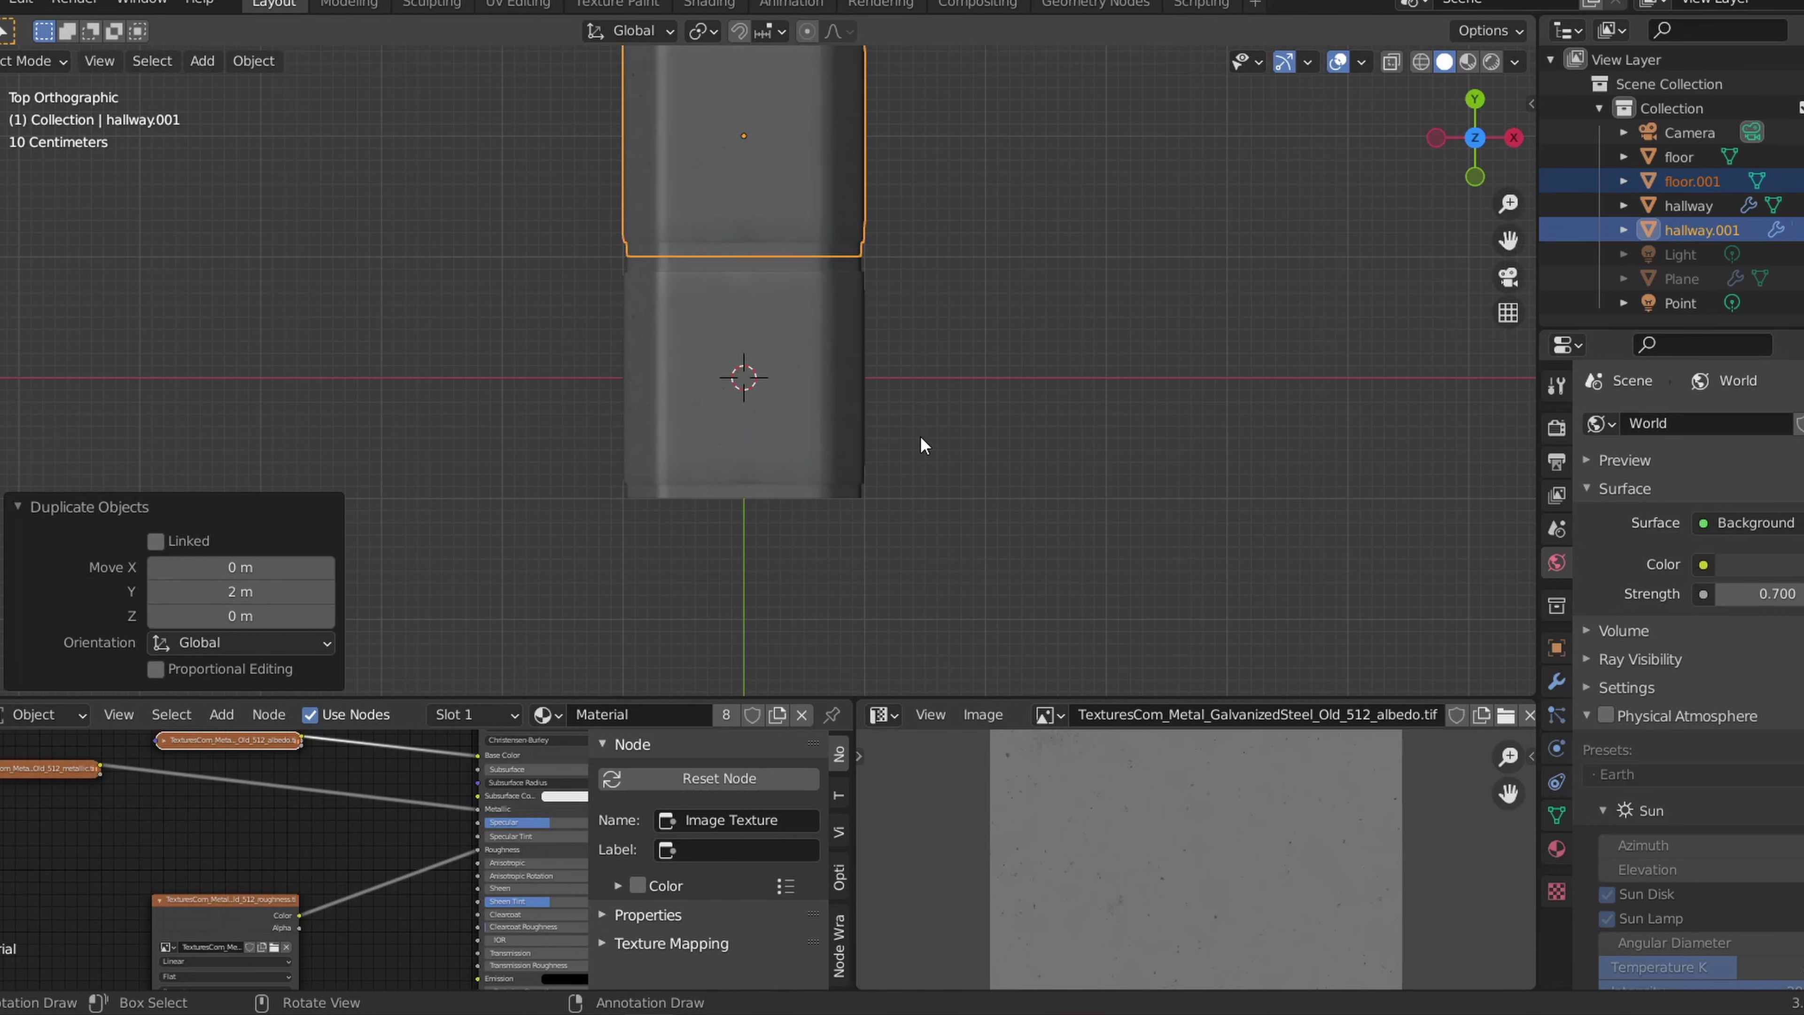
Step: Duplicate the second corridor section and offset the new copy another 2 m along the Y axis
shift+middle_drag(987, 258, 977, 652)
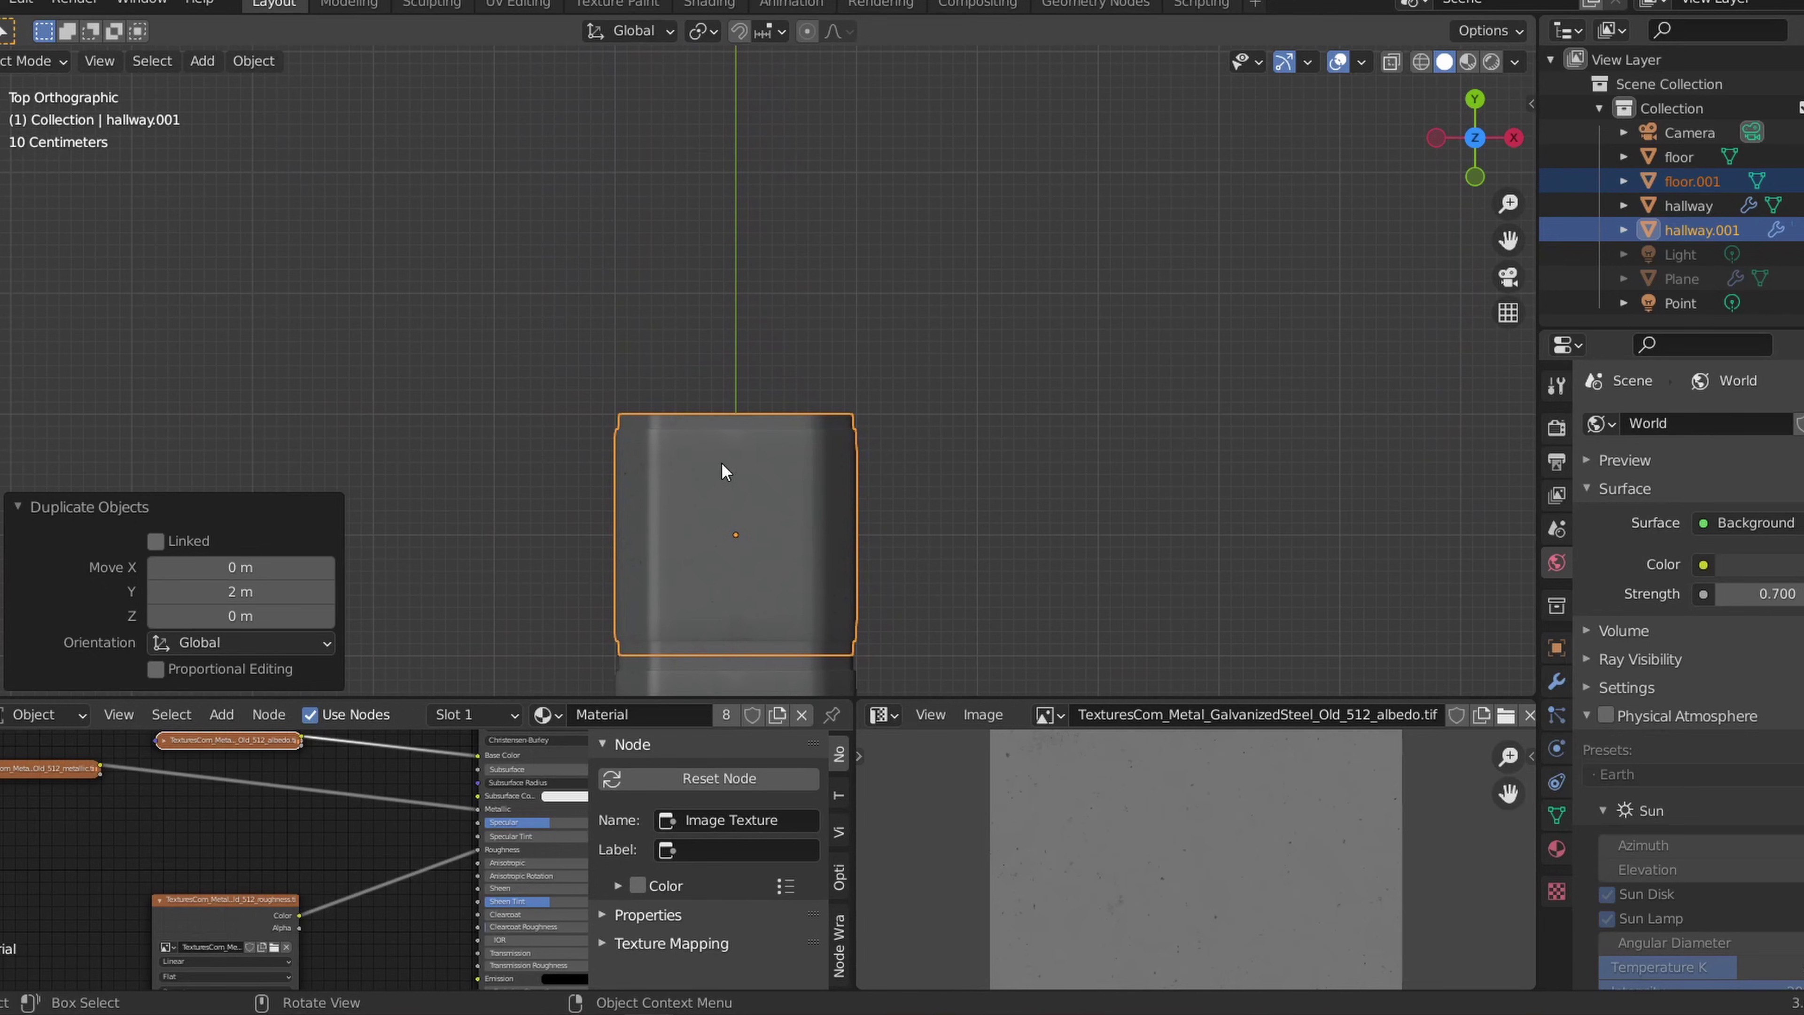
key(shift+d)
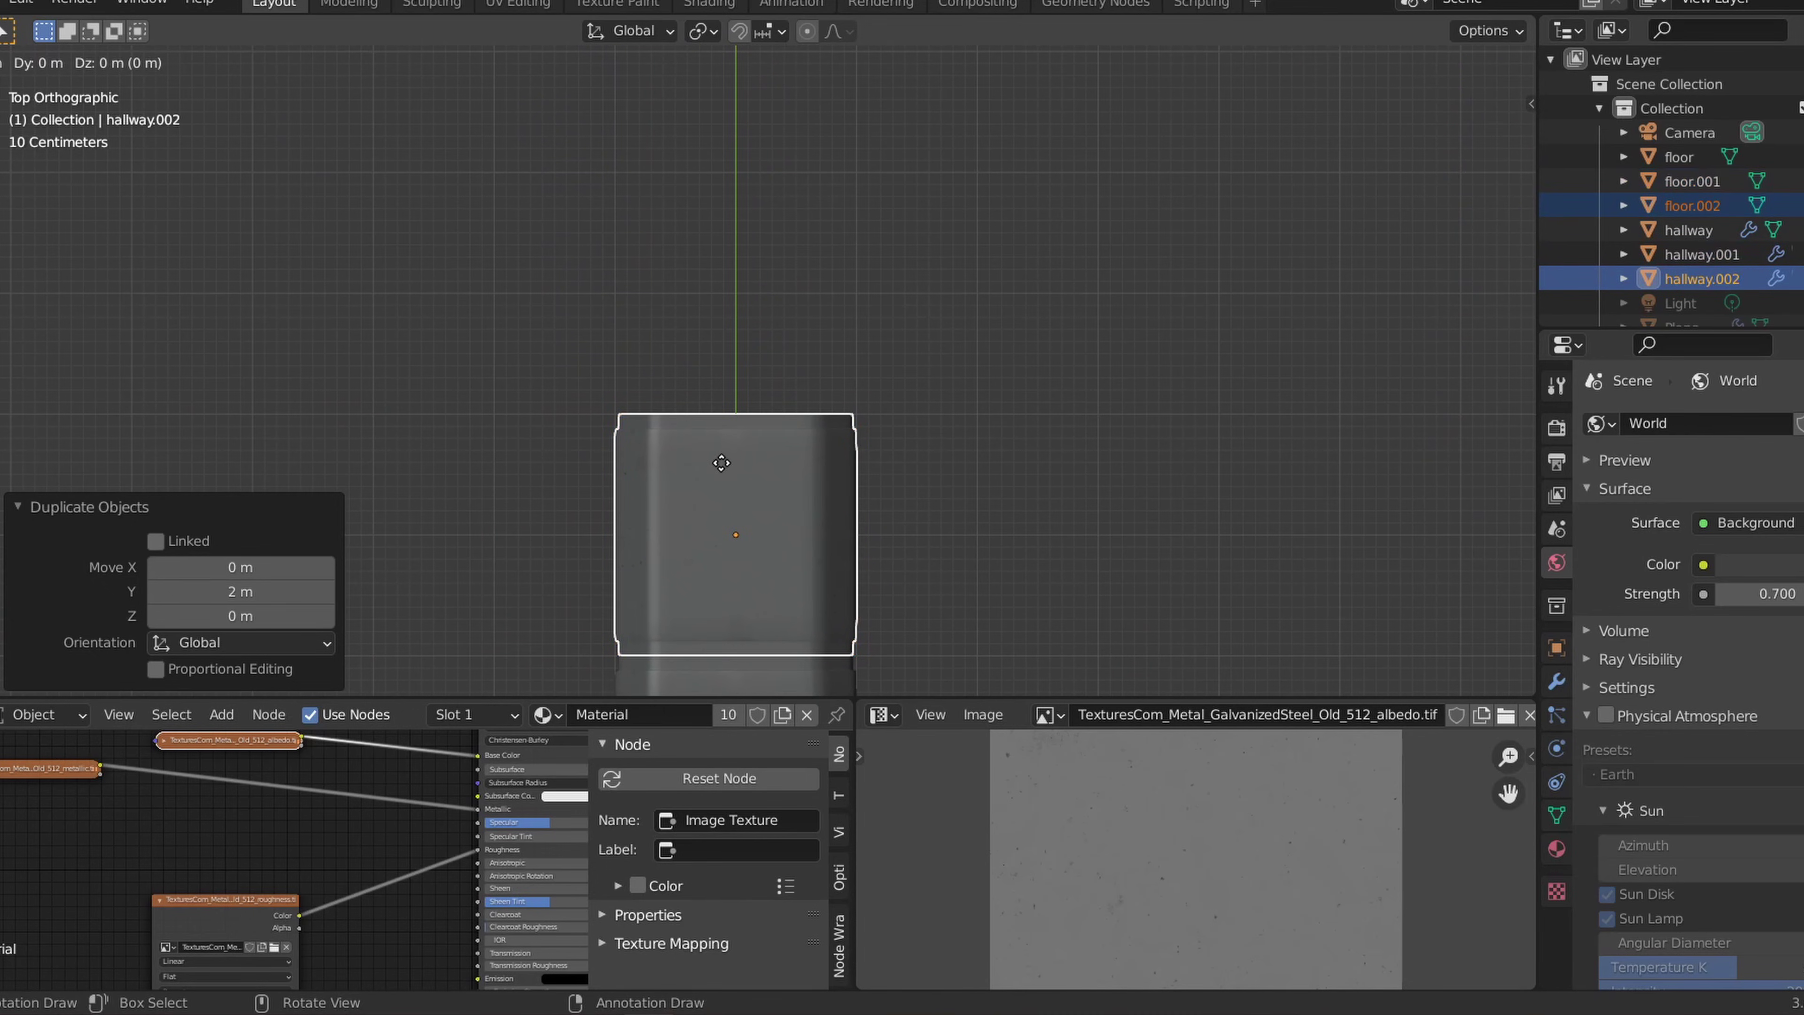
key(y)
key(2)
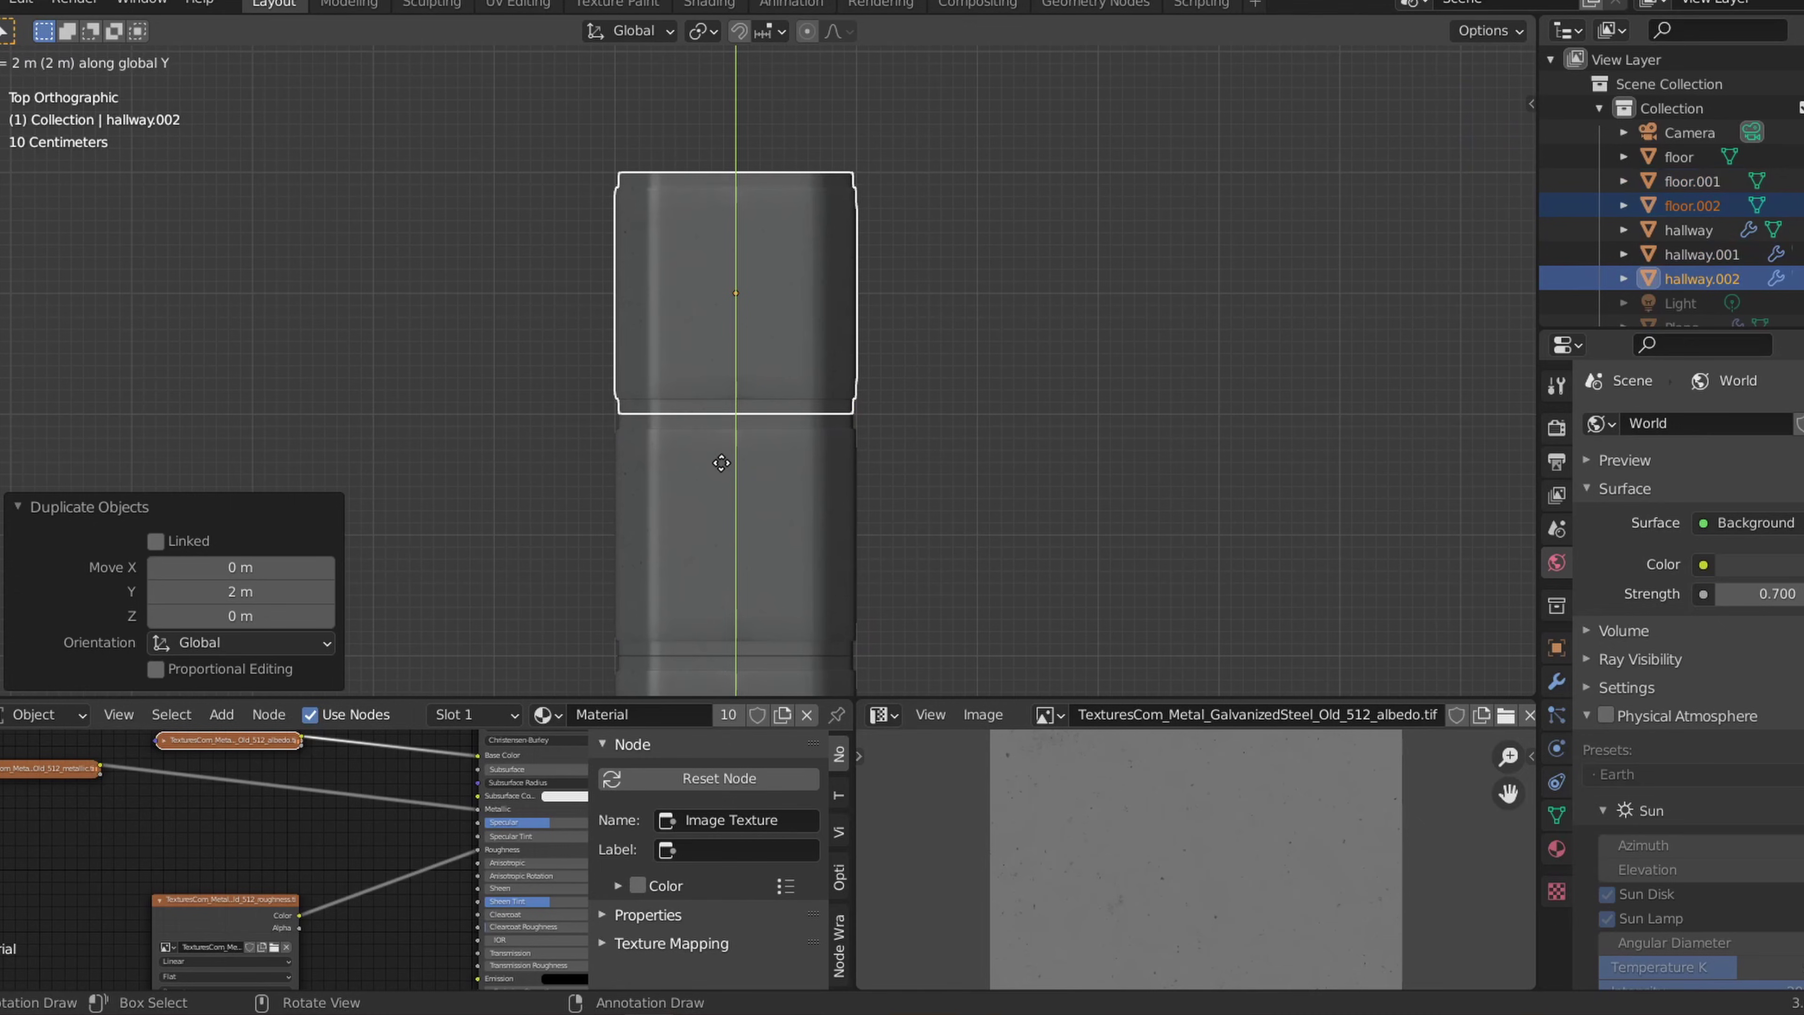
key(Return)
Step: Rotate the third corridor section 90° about the Z axis and move it 2 m along the X axis
text(r)
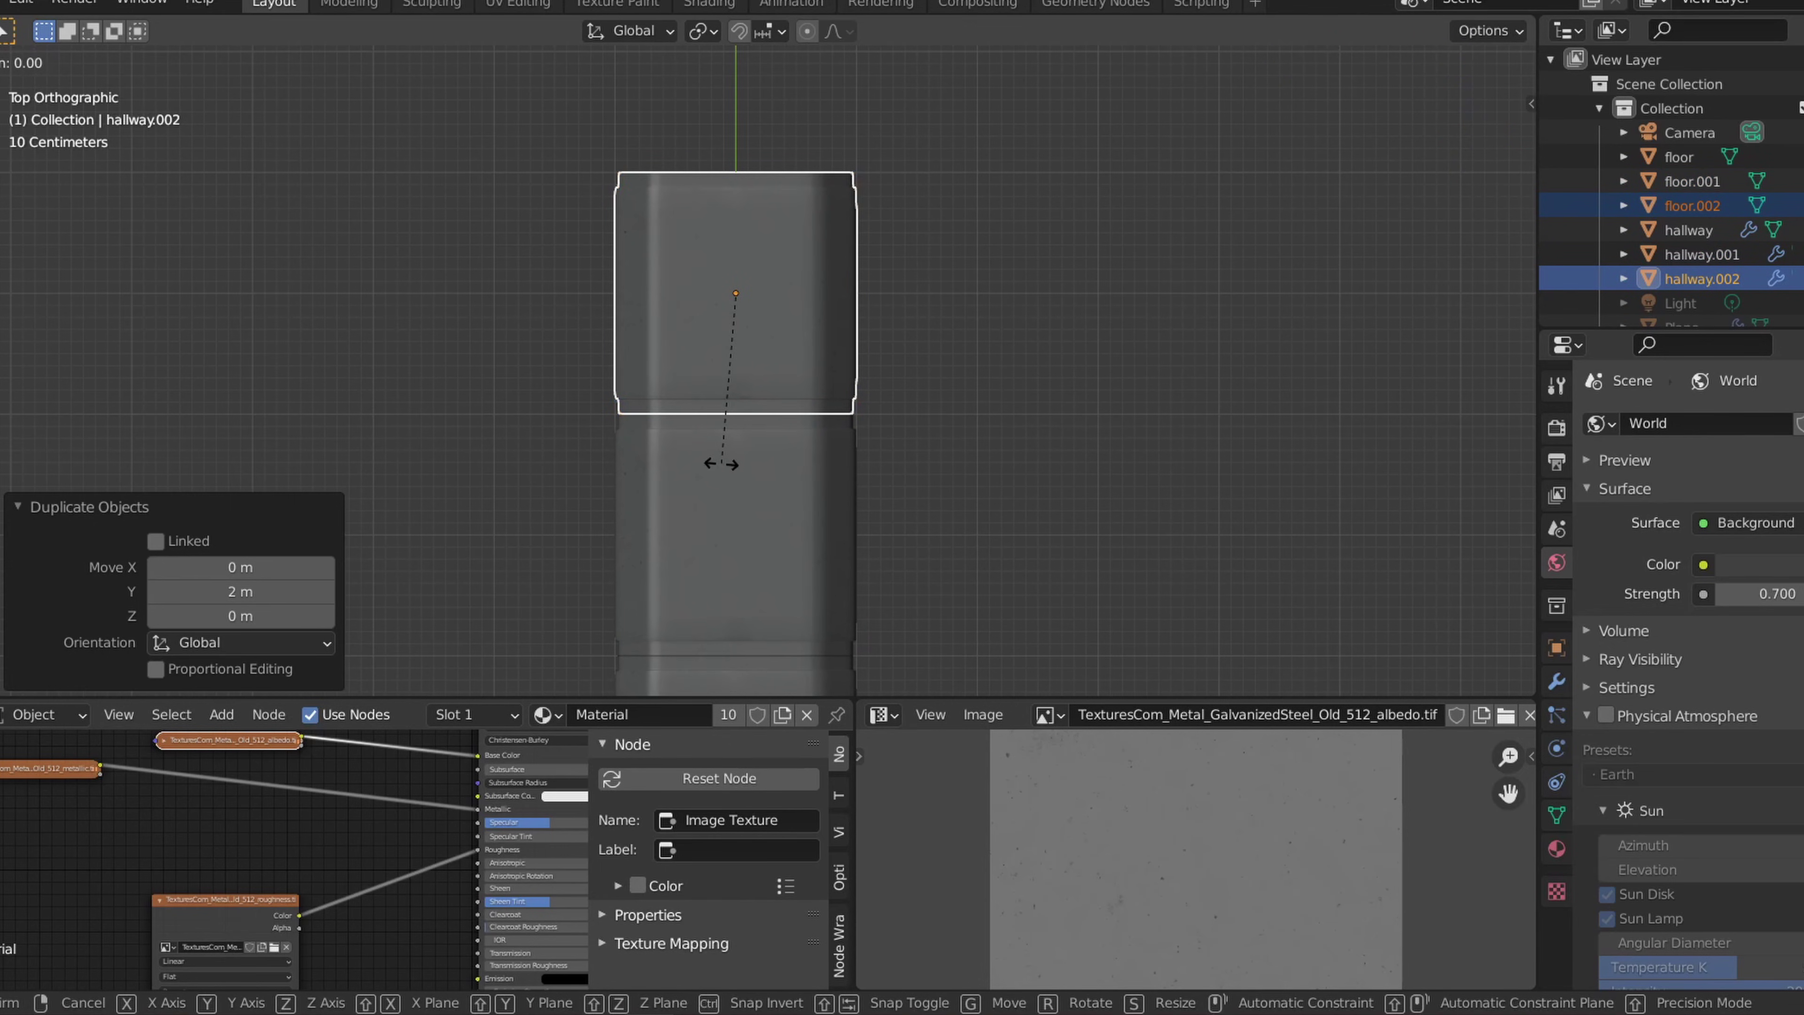
text(z90)
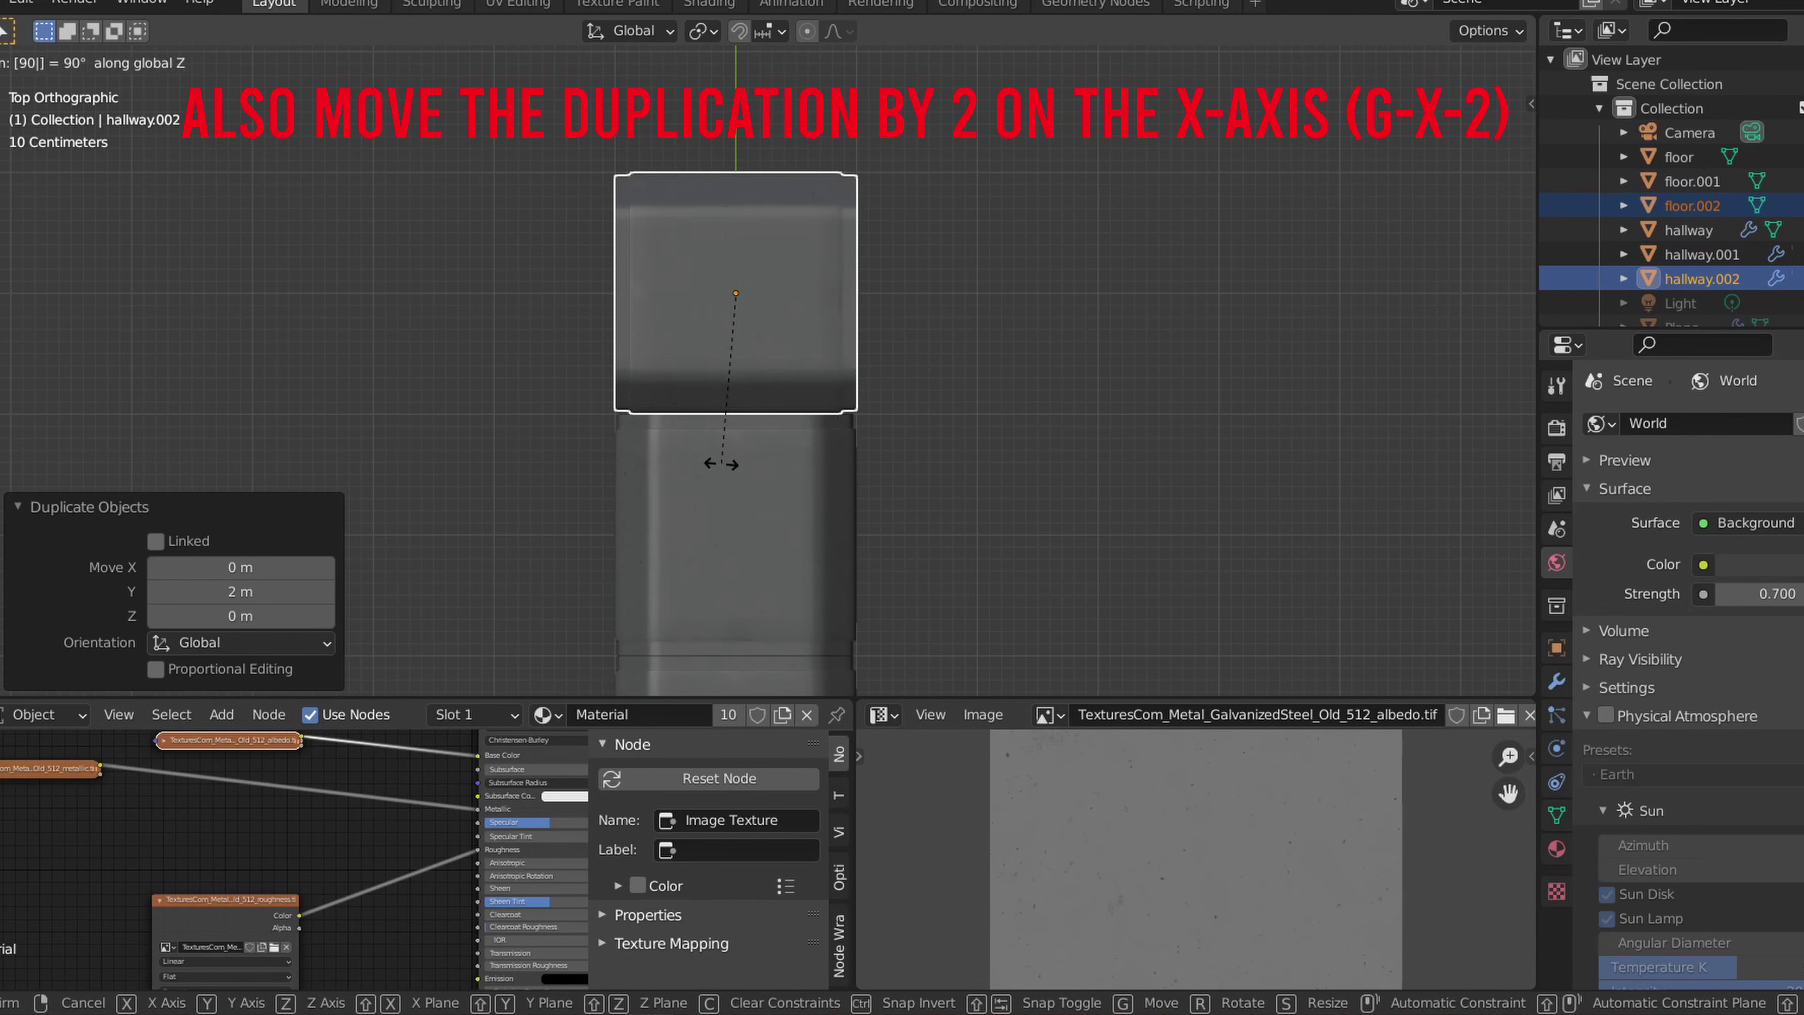
key(Return)
key(g)
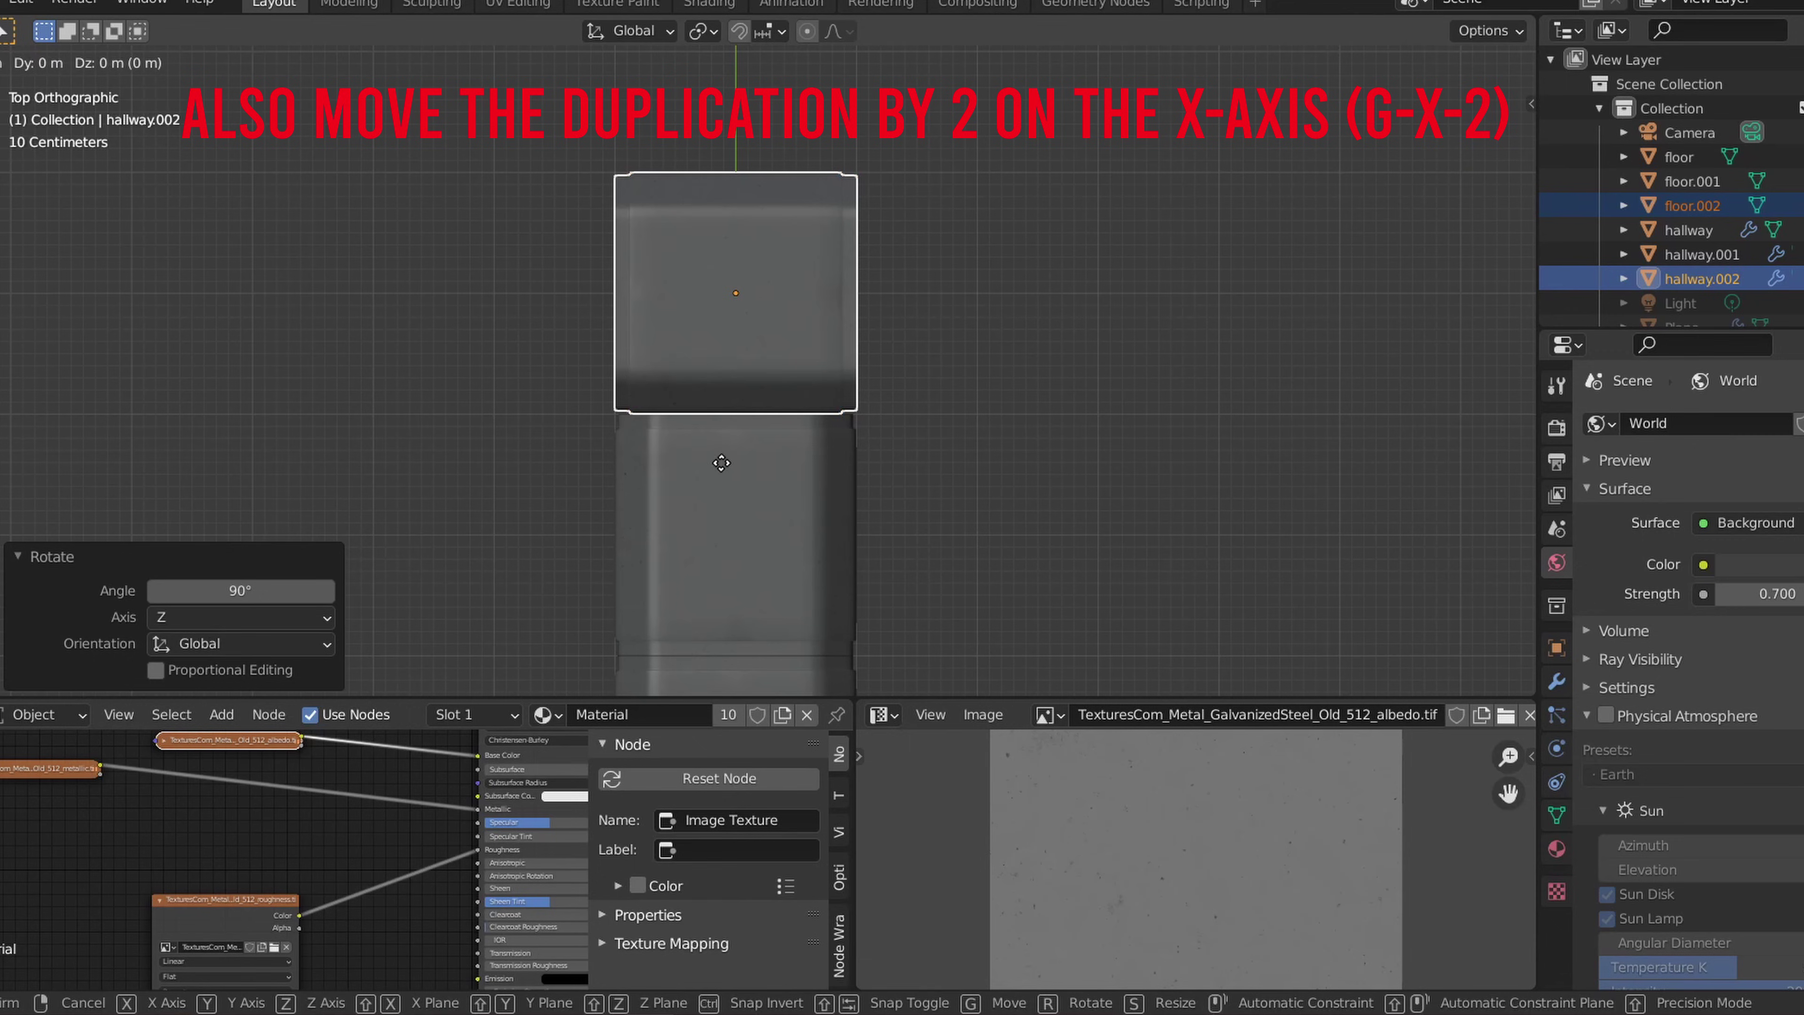
key(x)
key(2)
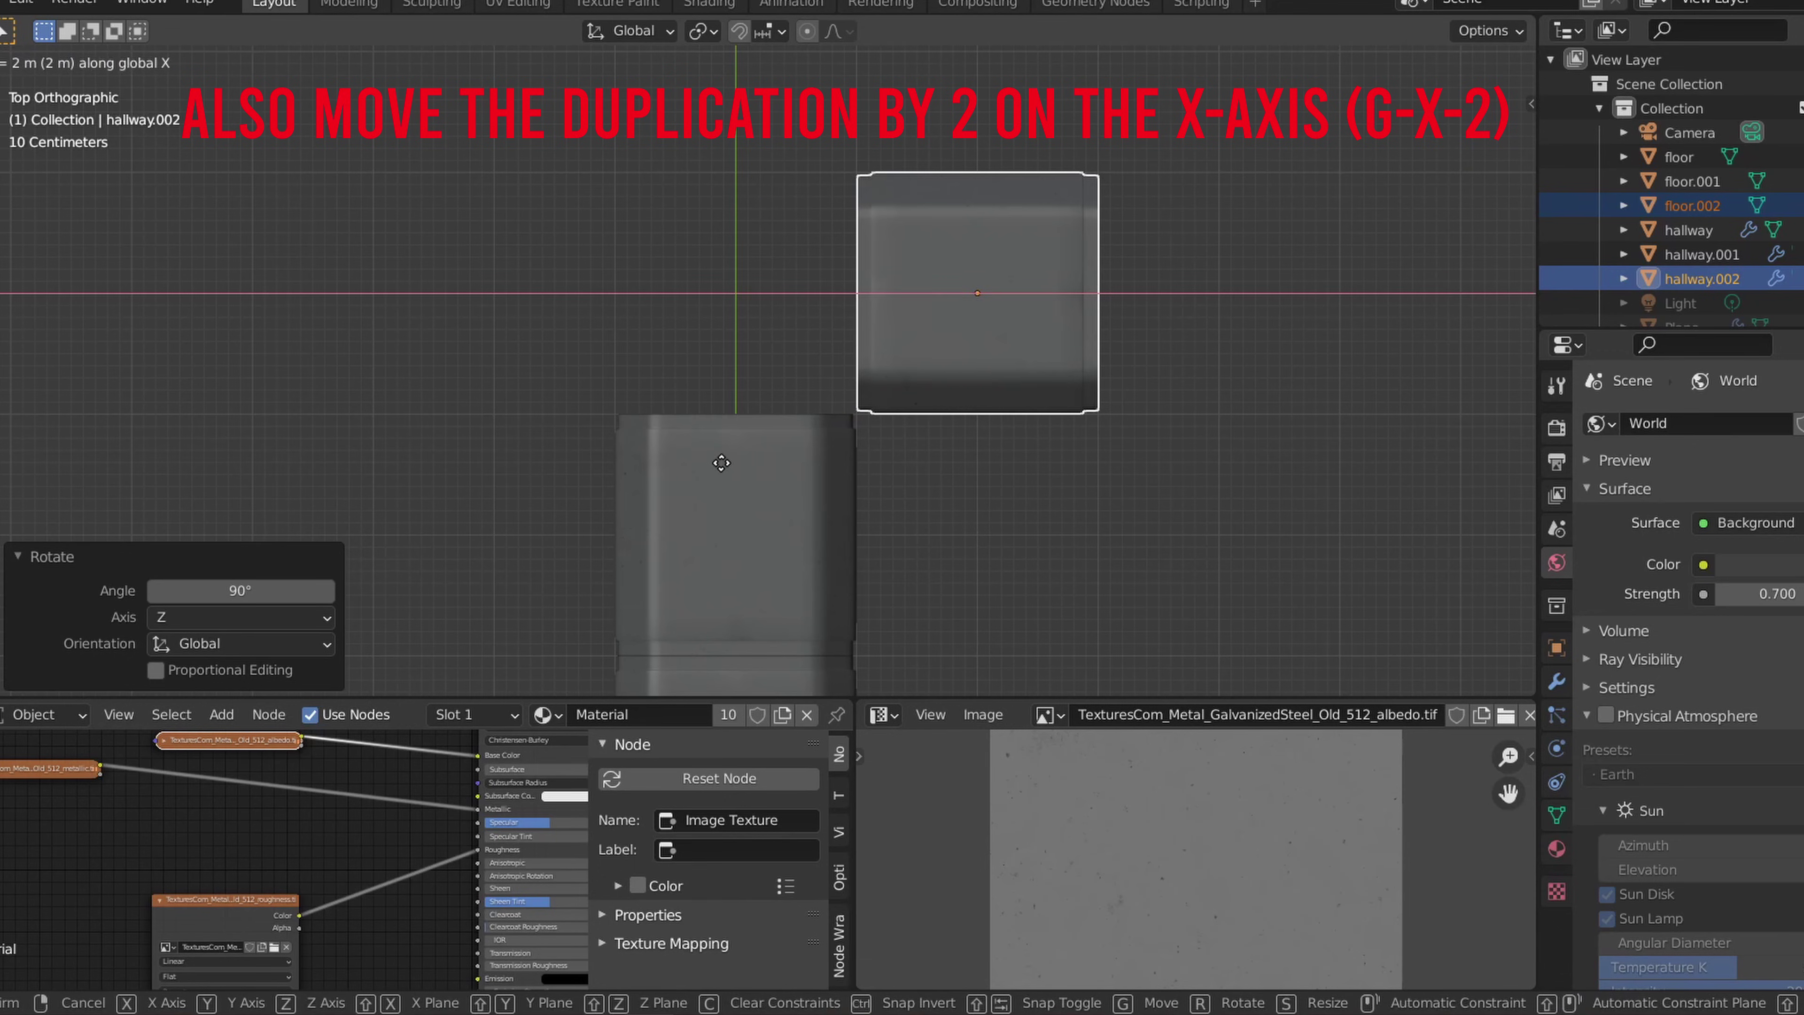
key(Return)
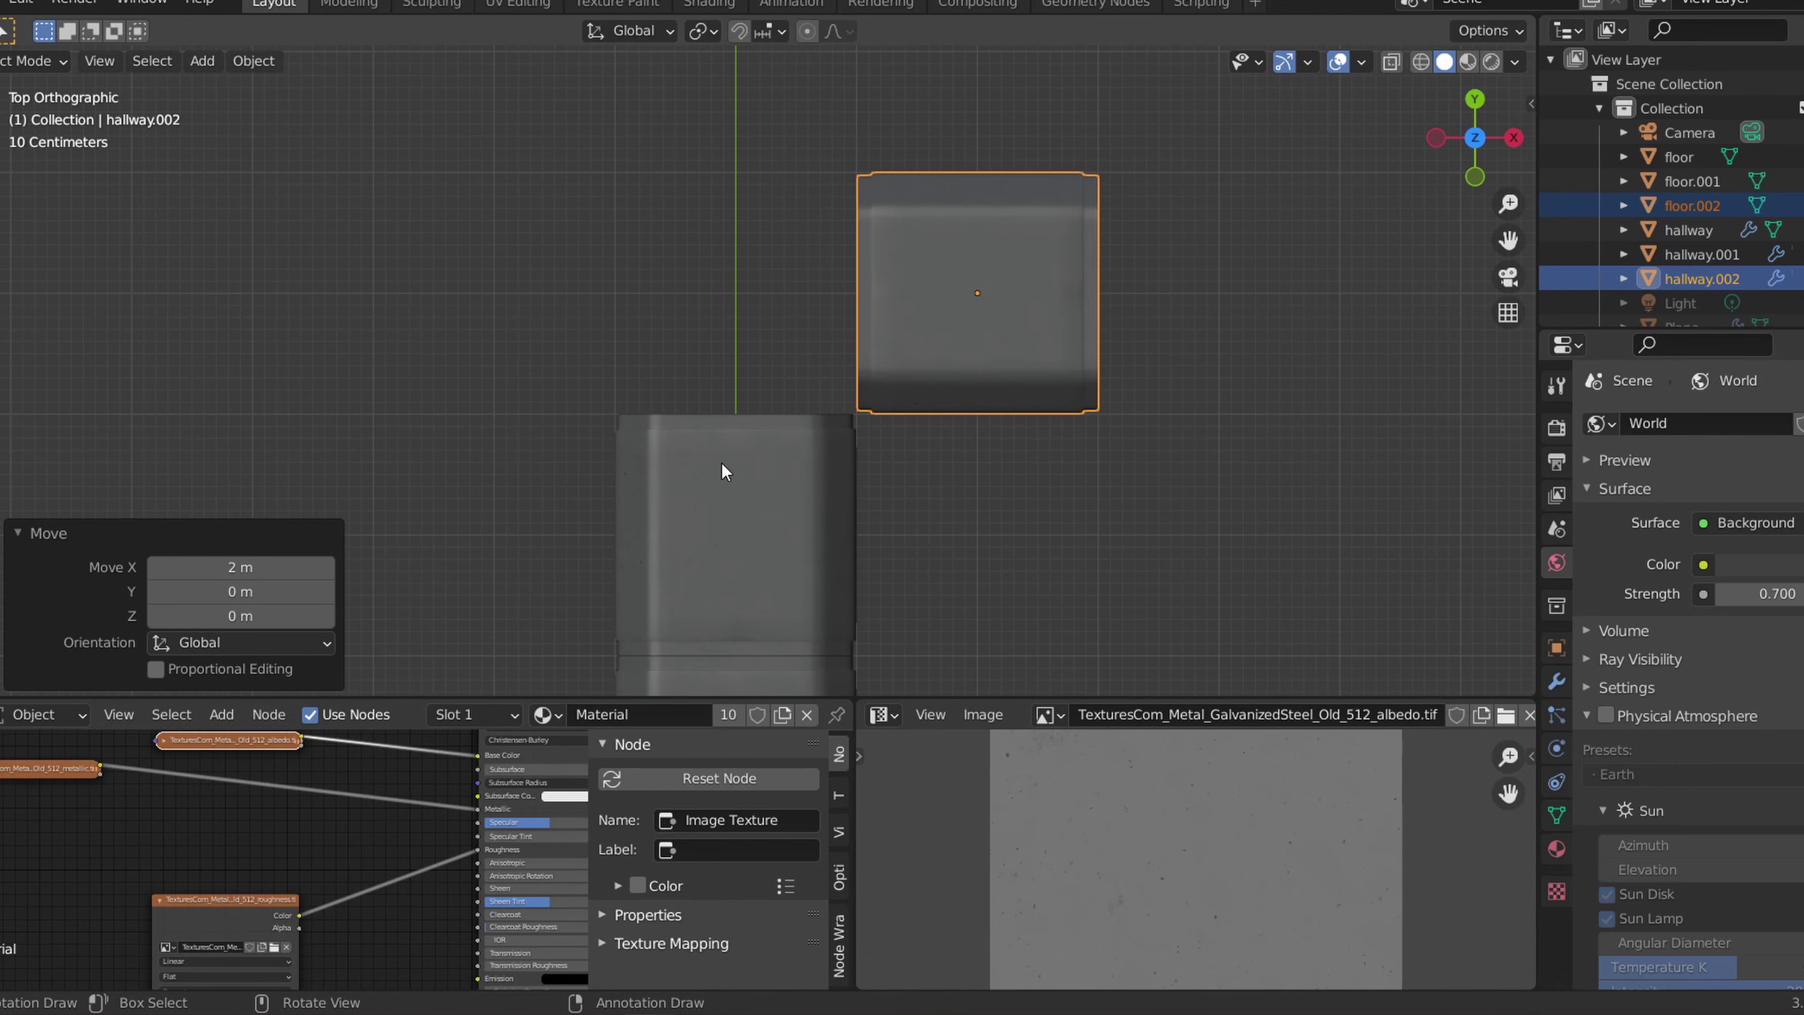
Step: Edit the second and rotated hallway sections together in Edit Mode, with X-ray display on and edge selection active
shift+click(689, 511)
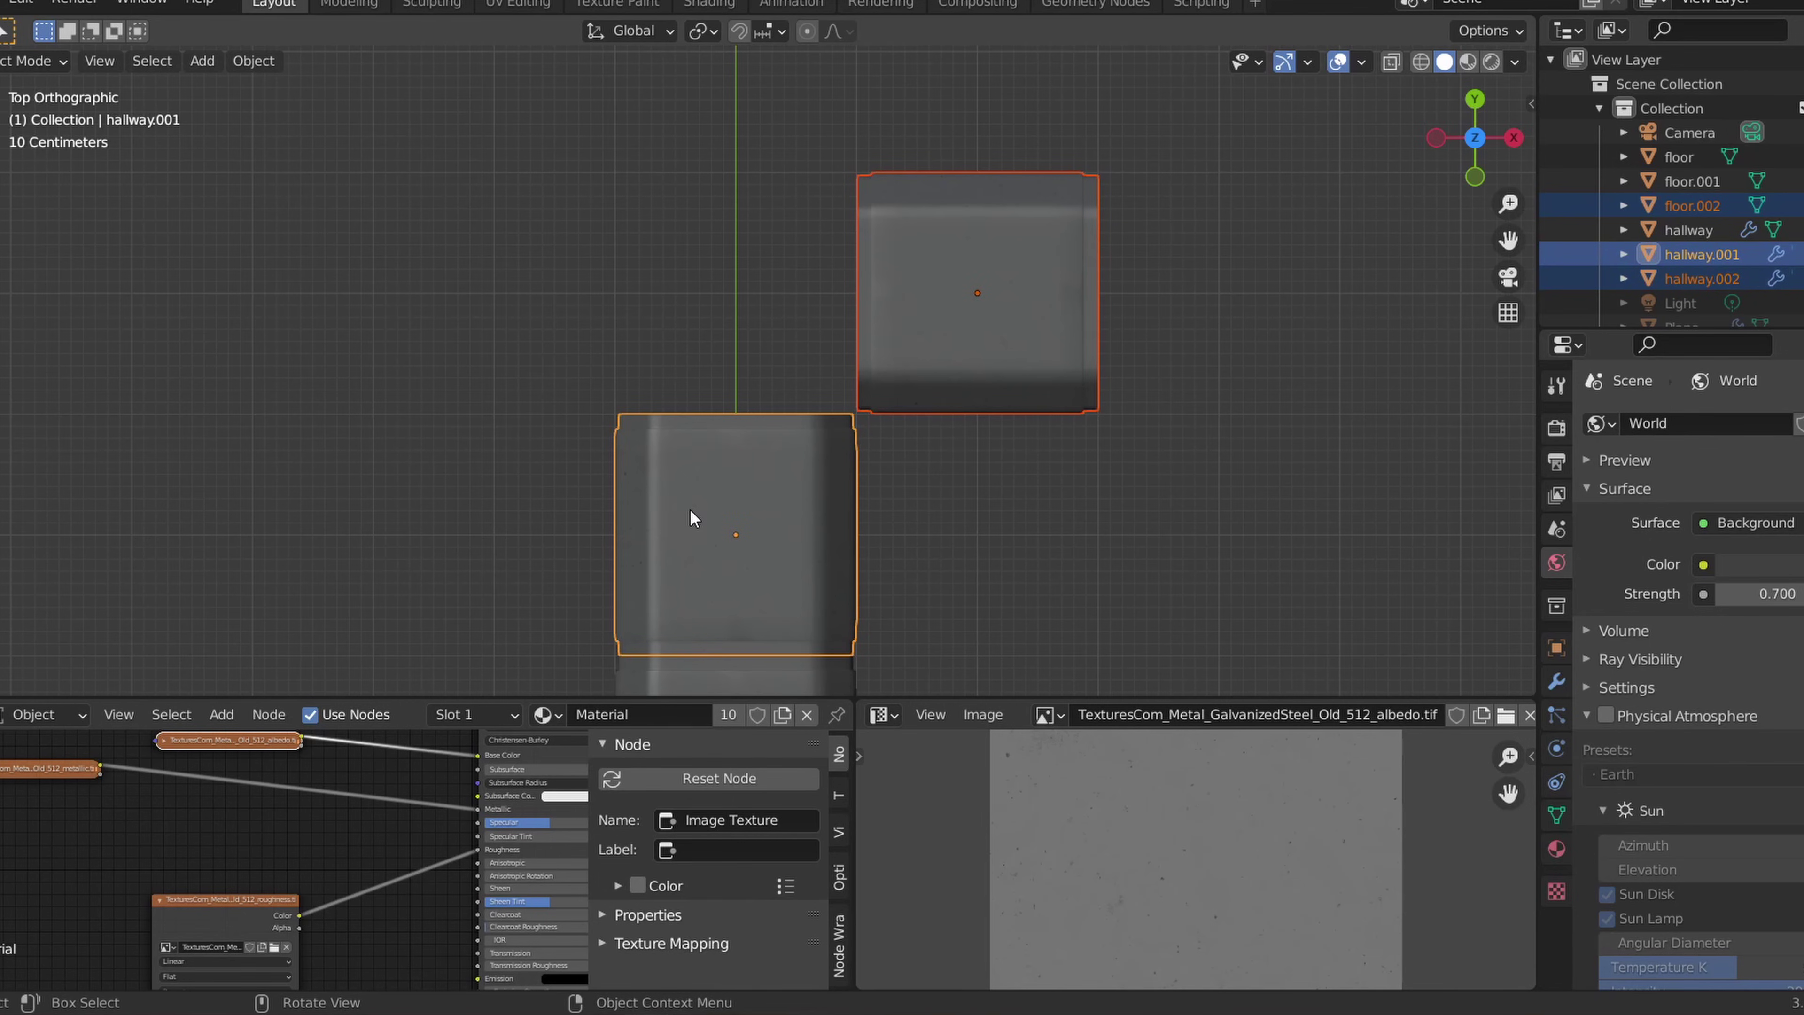
key(Tab)
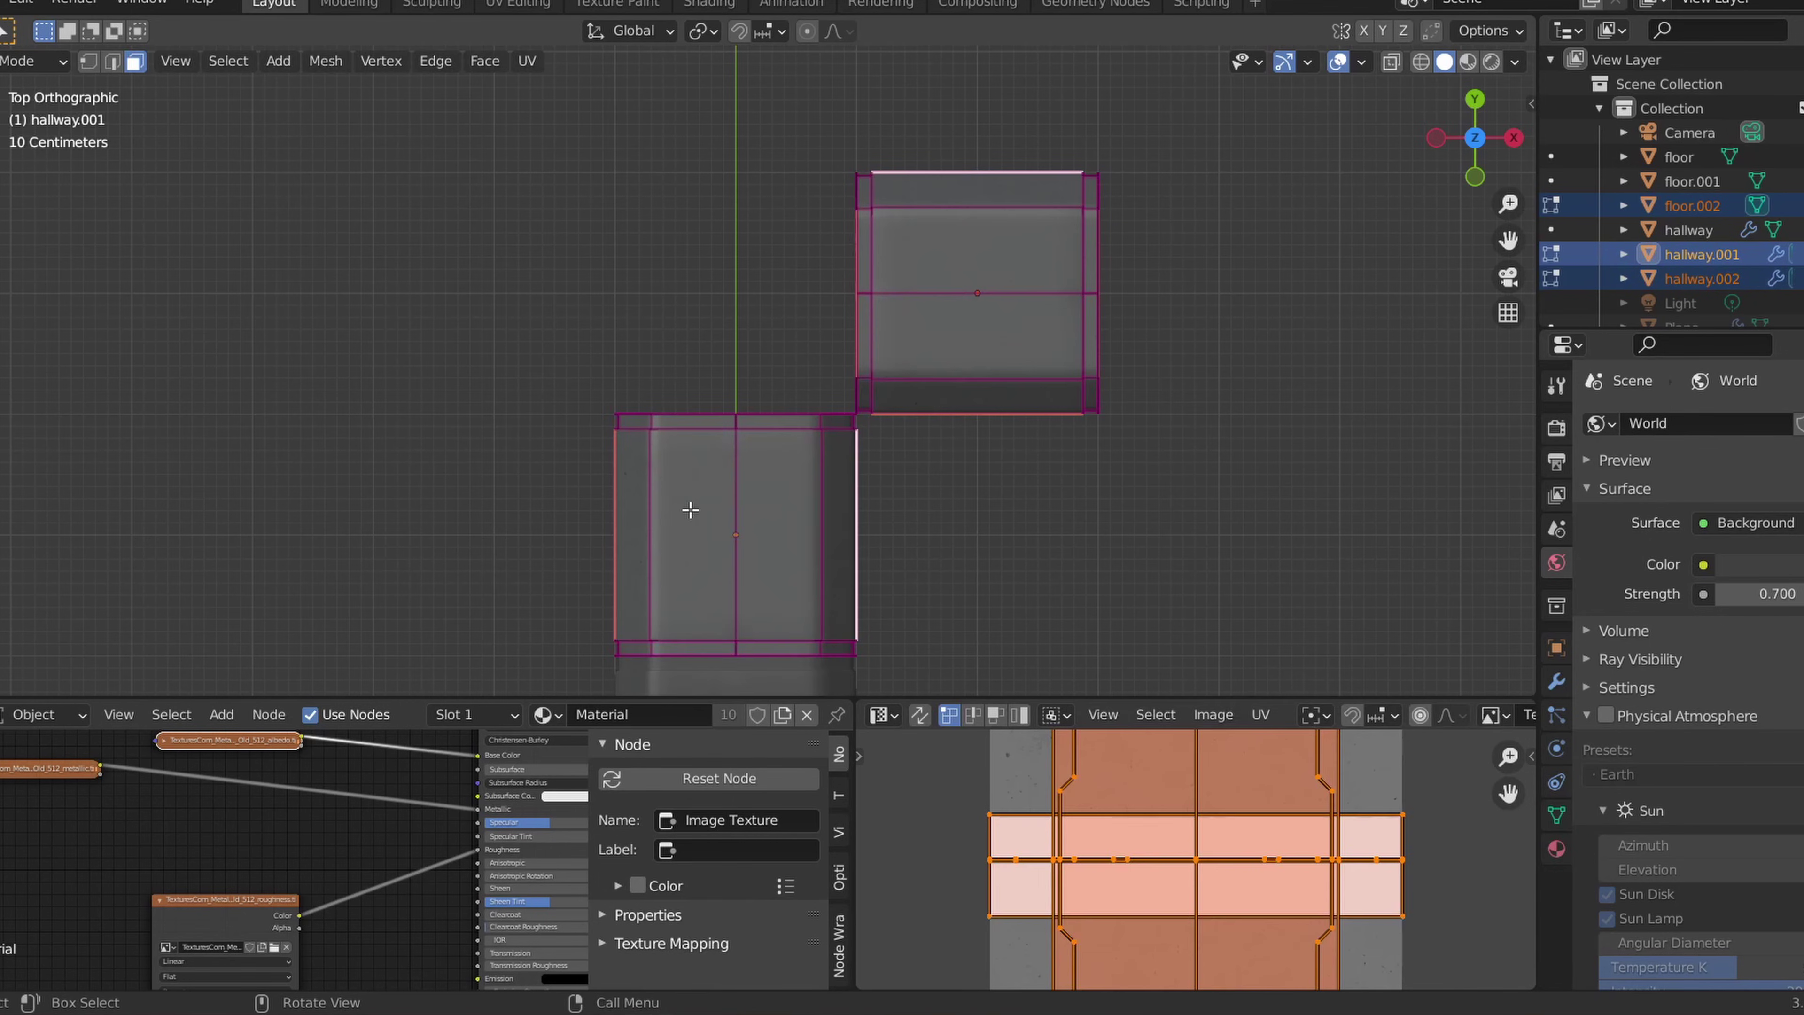
click(1392, 64)
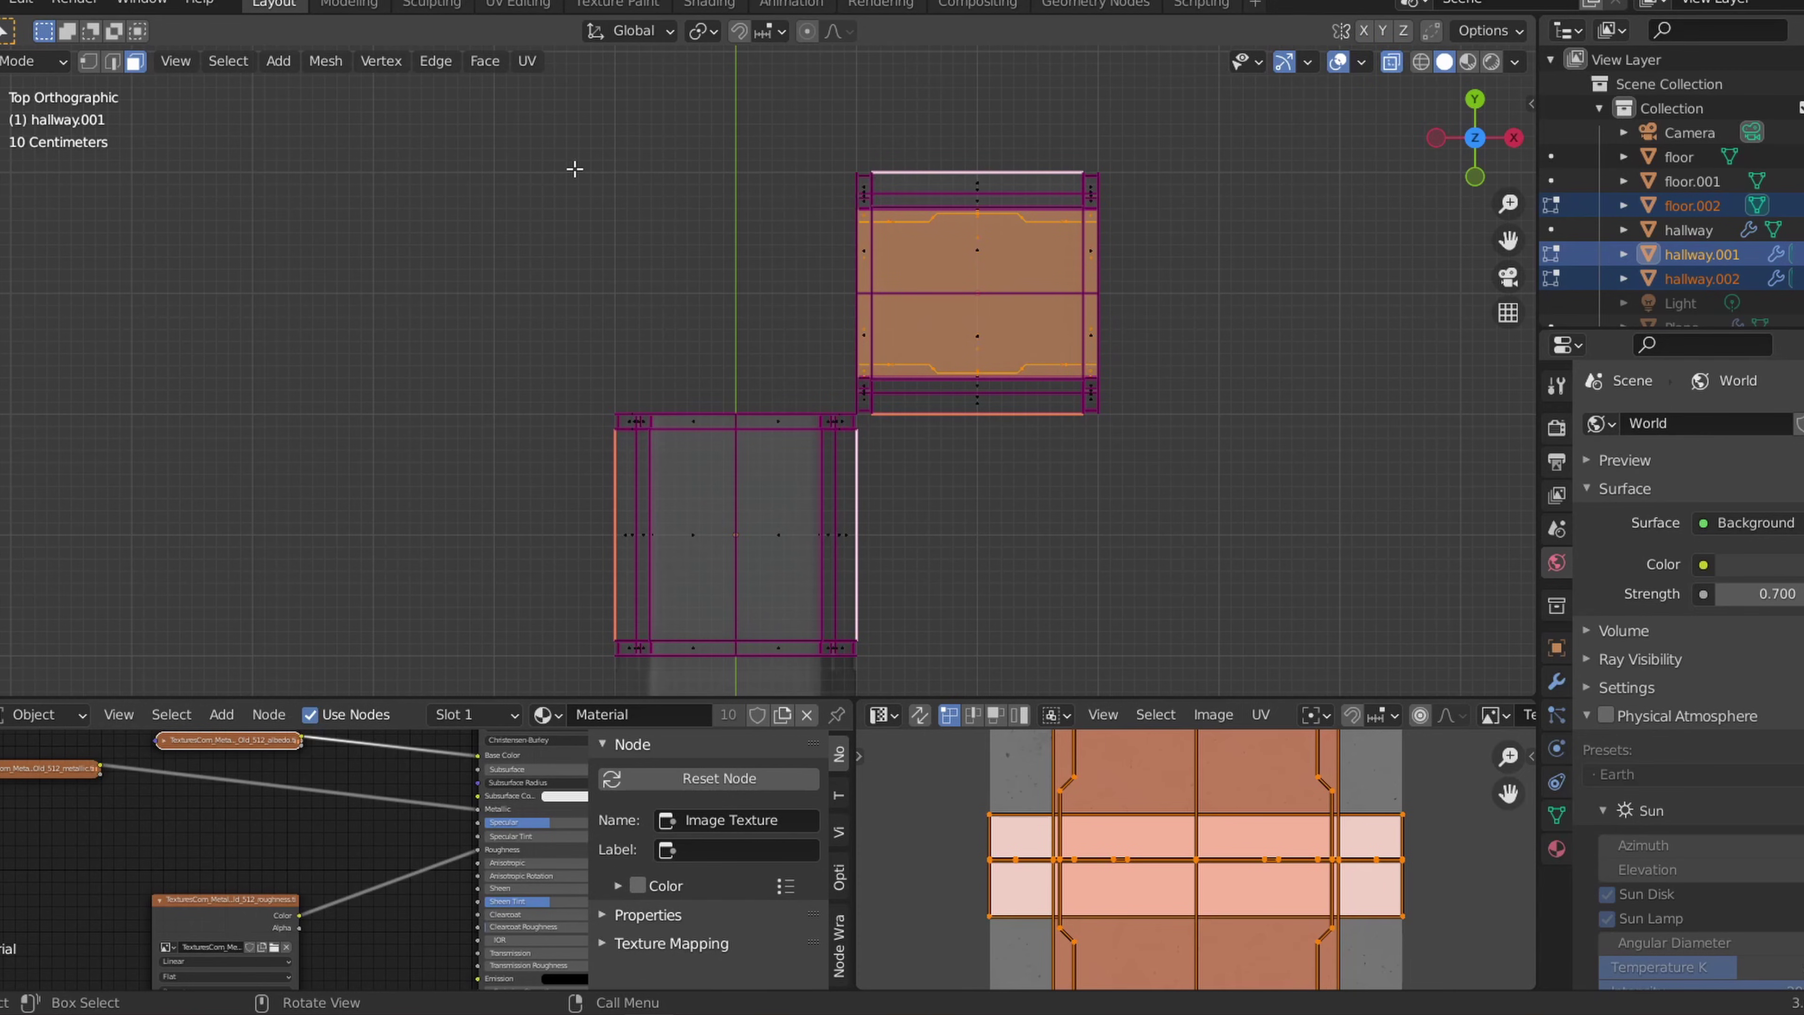
click(110, 67)
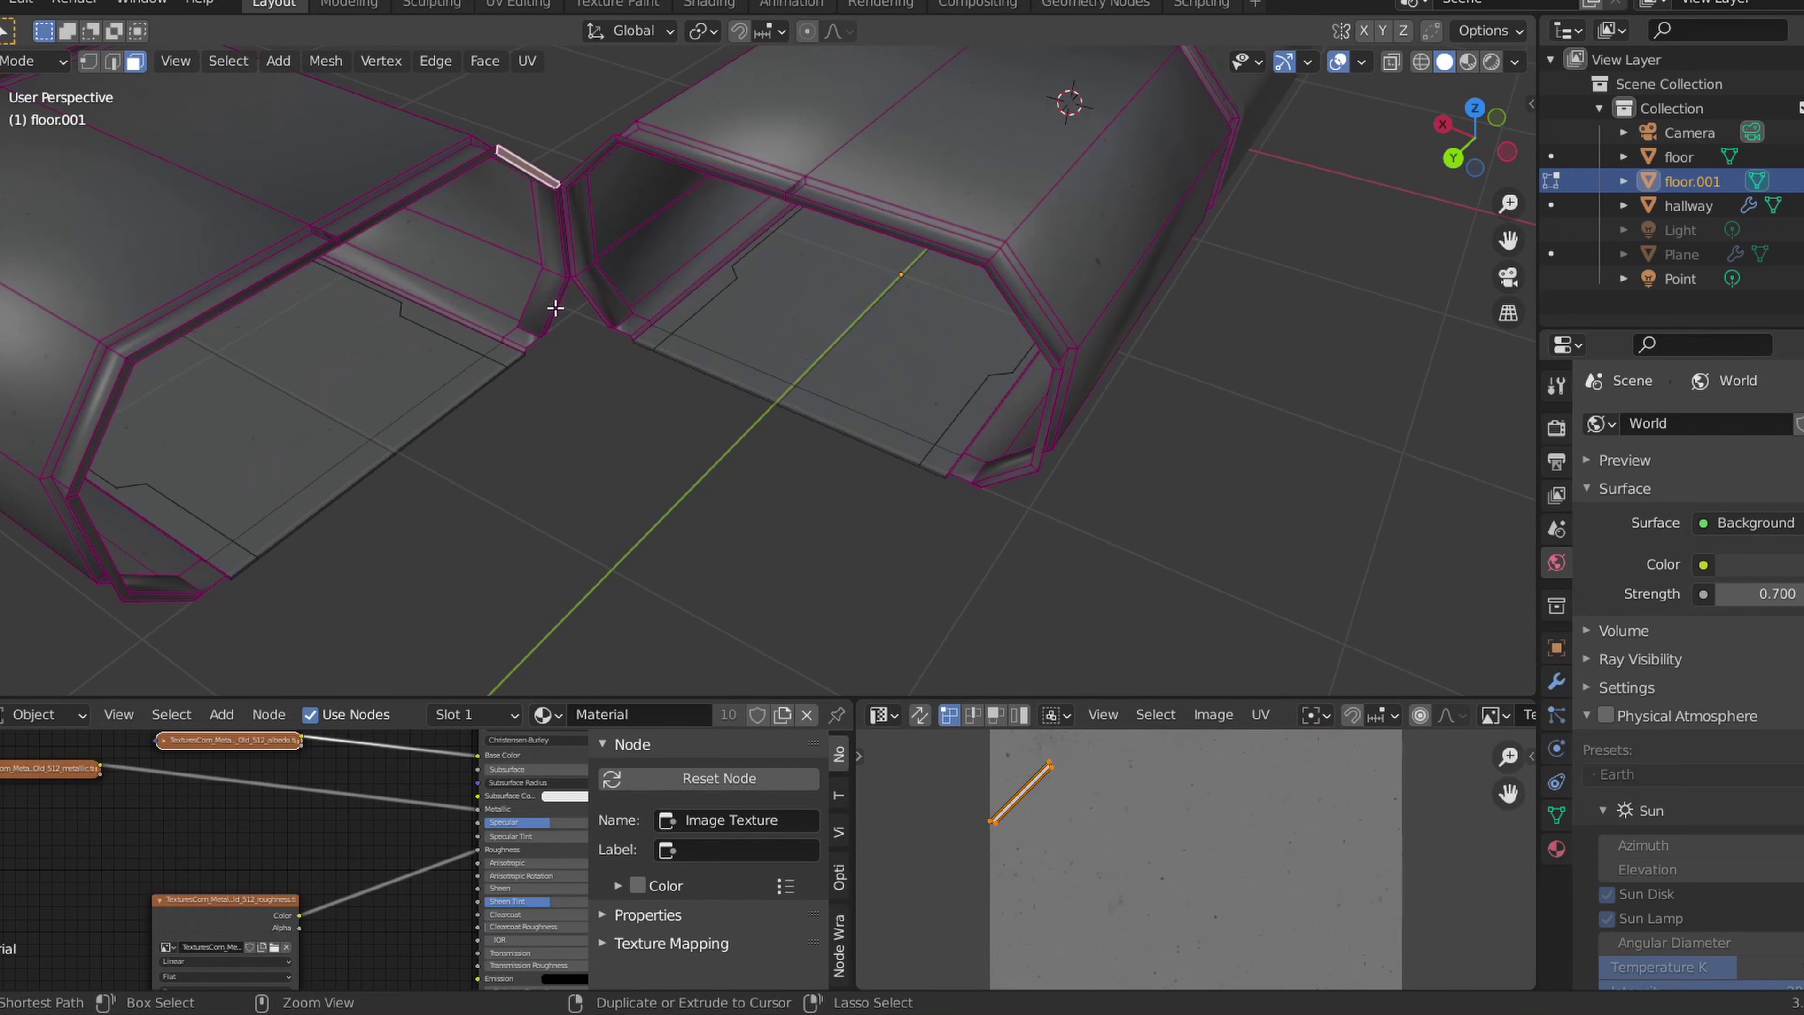
Step: Select the facing end rims of the two perpendicular corridor sections and connect them with Bridge Edge Loops
middle_drag(552, 310, 515, 217)
ctrl+click(629, 501)
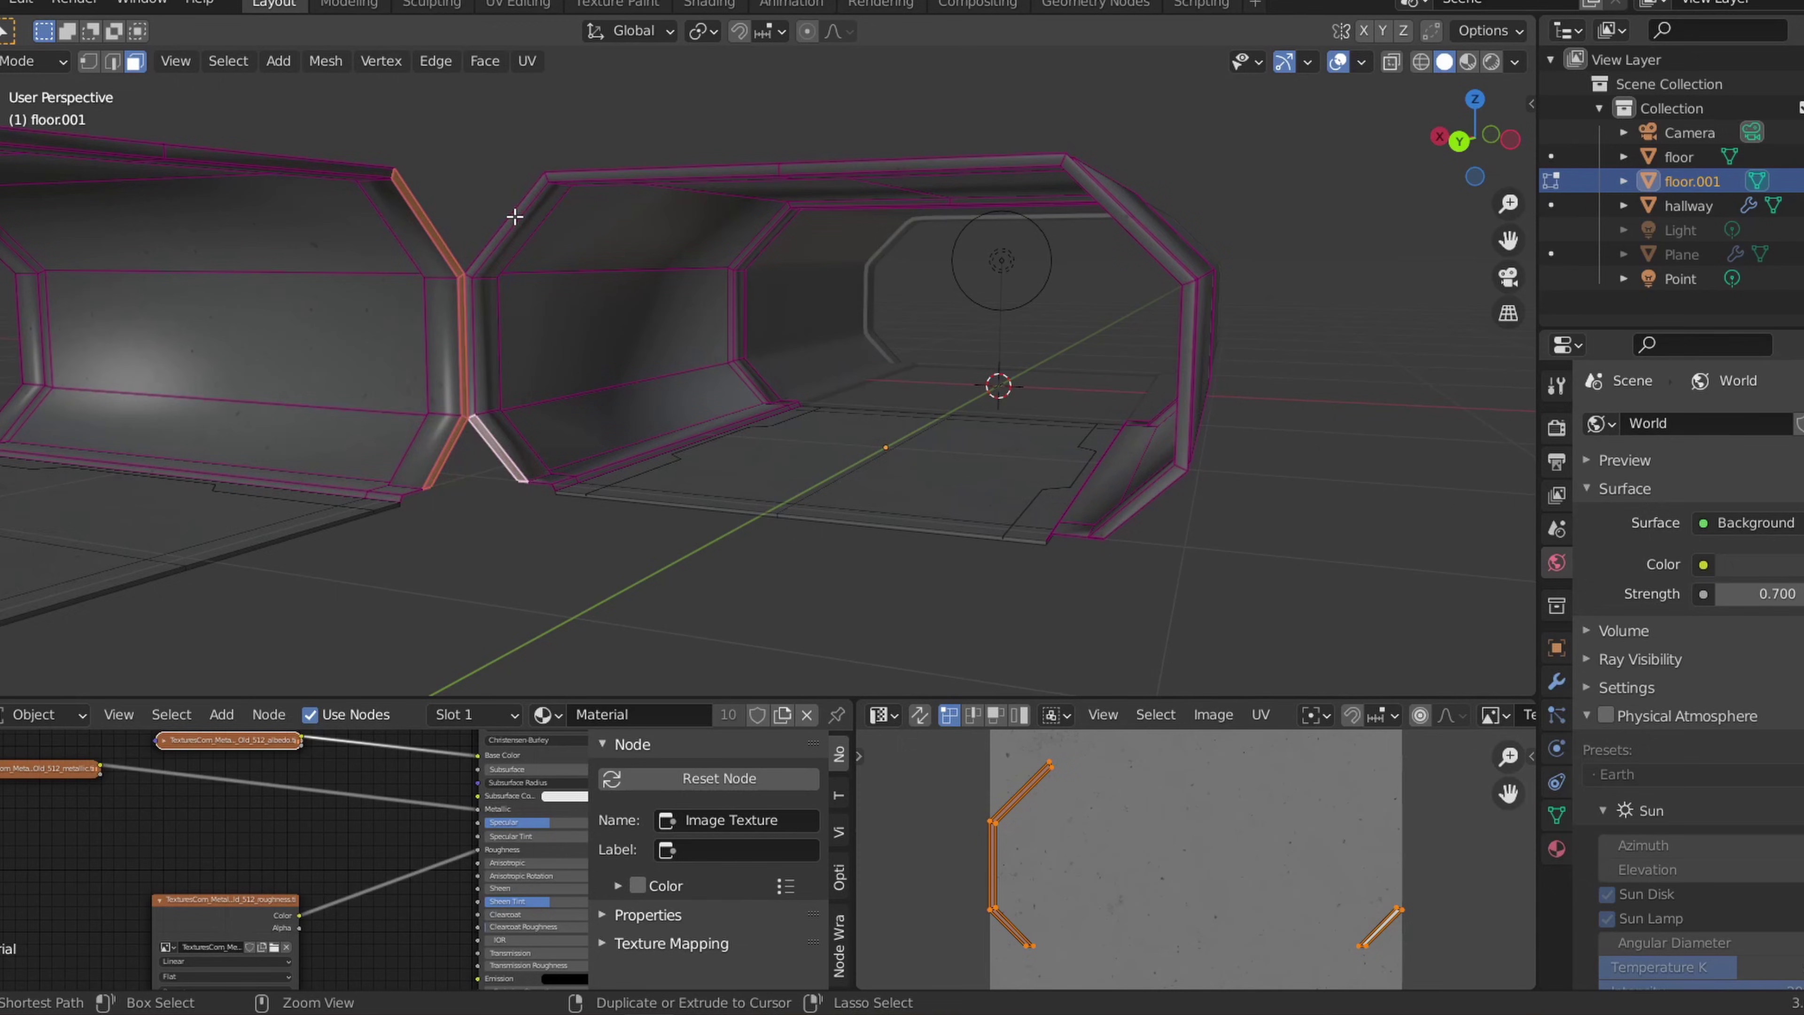
ctrl+click(514, 216)
right_click(515, 223)
click(514, 234)
middle_drag(641, 424, 697, 435)
shift+middle_drag(881, 339, 1095, 370)
scroll(1095, 371, up, 4)
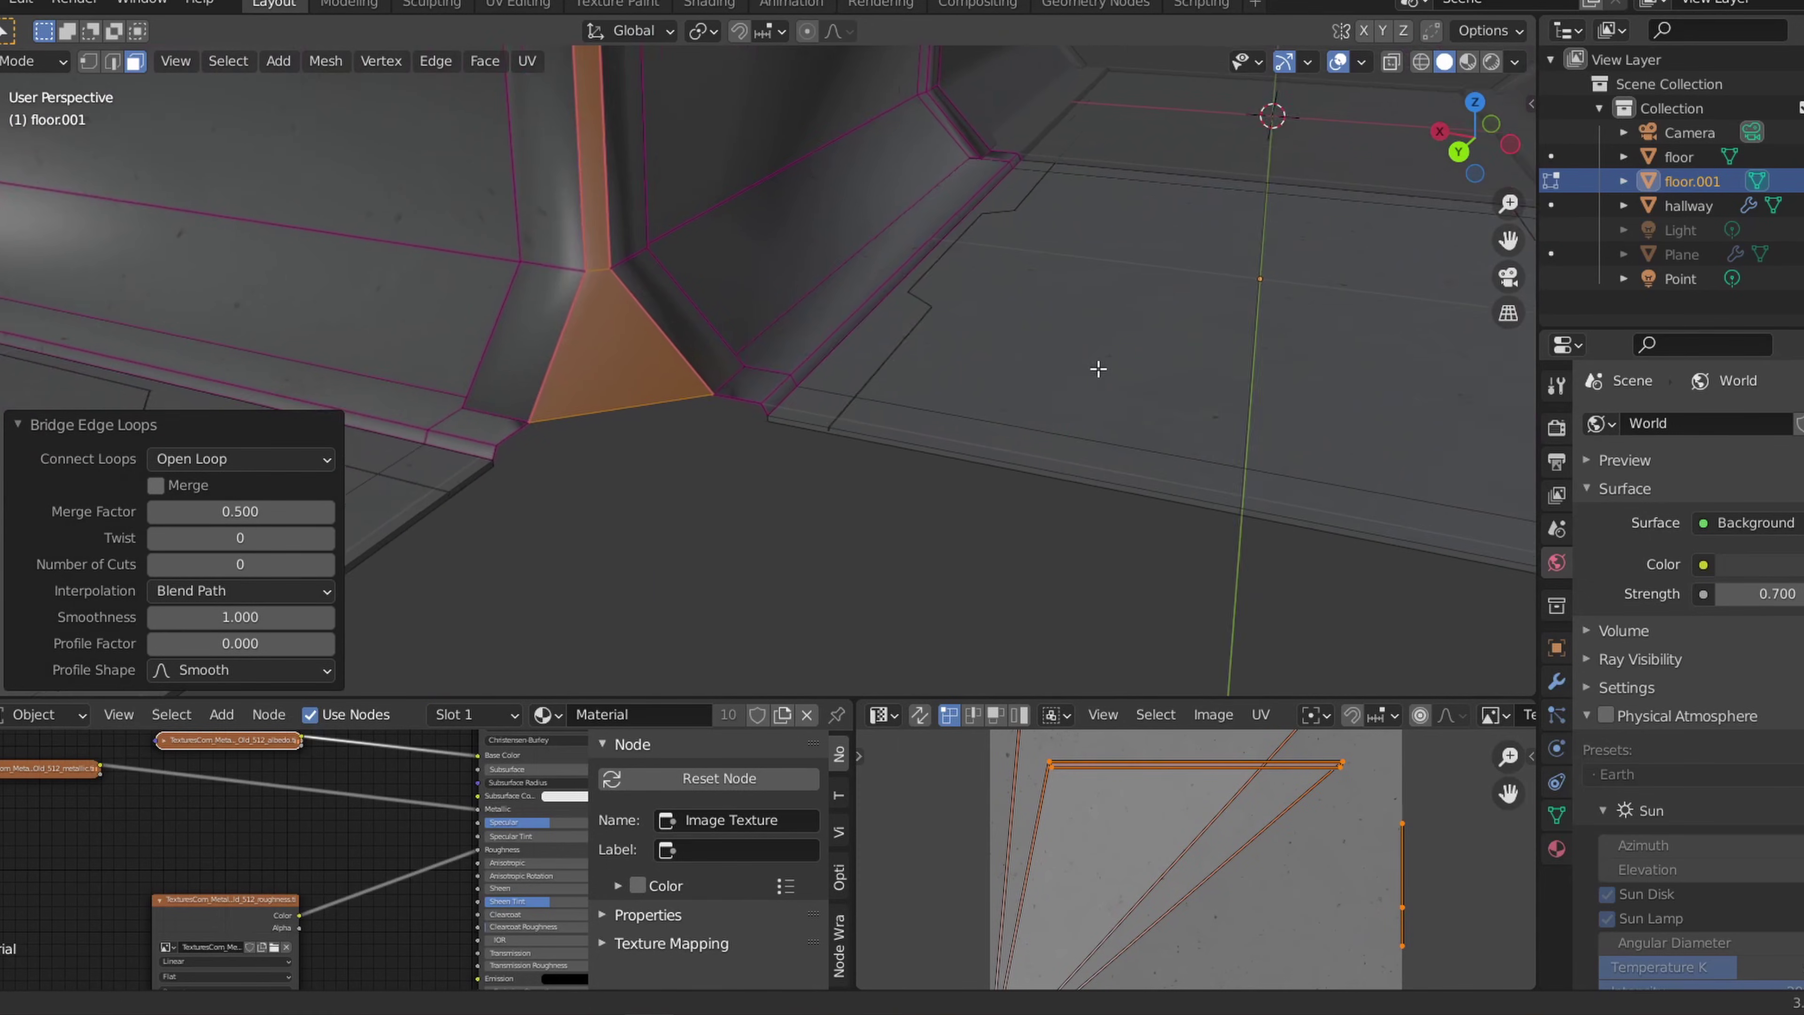
Step: Bridge the lower rim edges of the two shells at the inner corner with Bridge Edge Loops
click(116, 64)
click(387, 495)
right_click(789, 412)
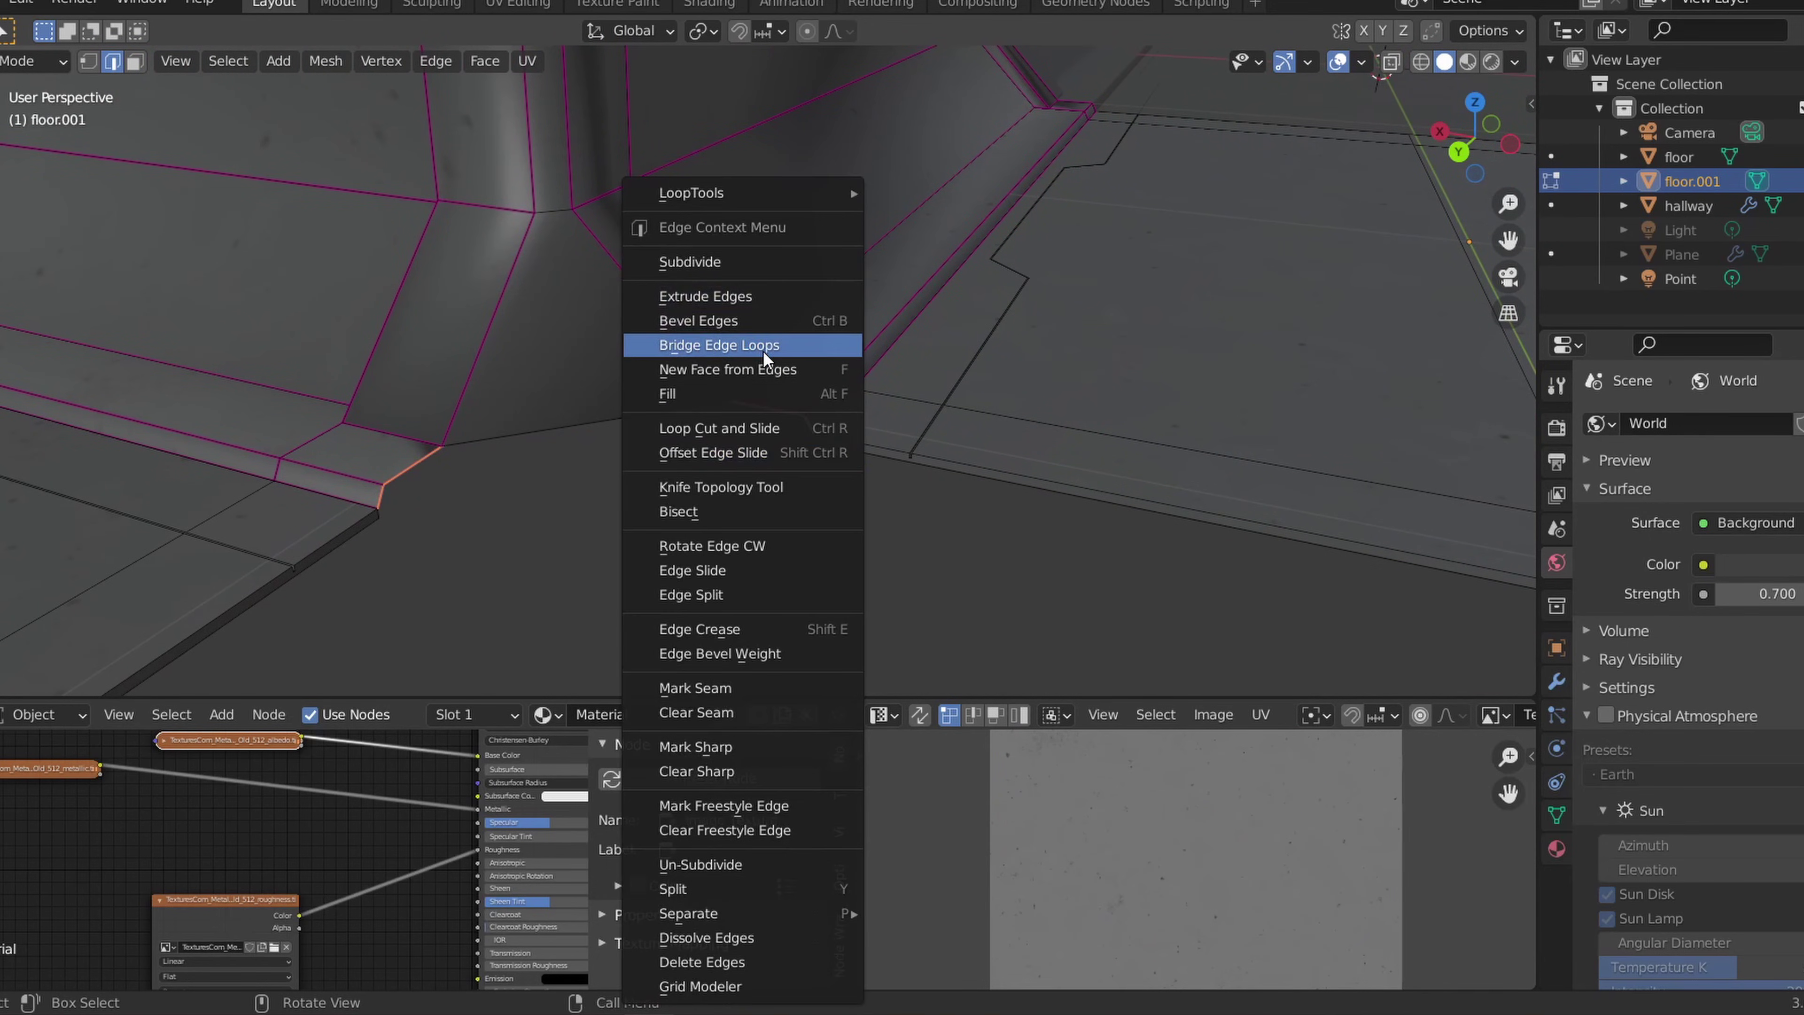
click(739, 347)
Step: Fill the floor gap at the corner with a new face from its border edges, and select the joined corner section in Object Mode
right_click(885, 441)
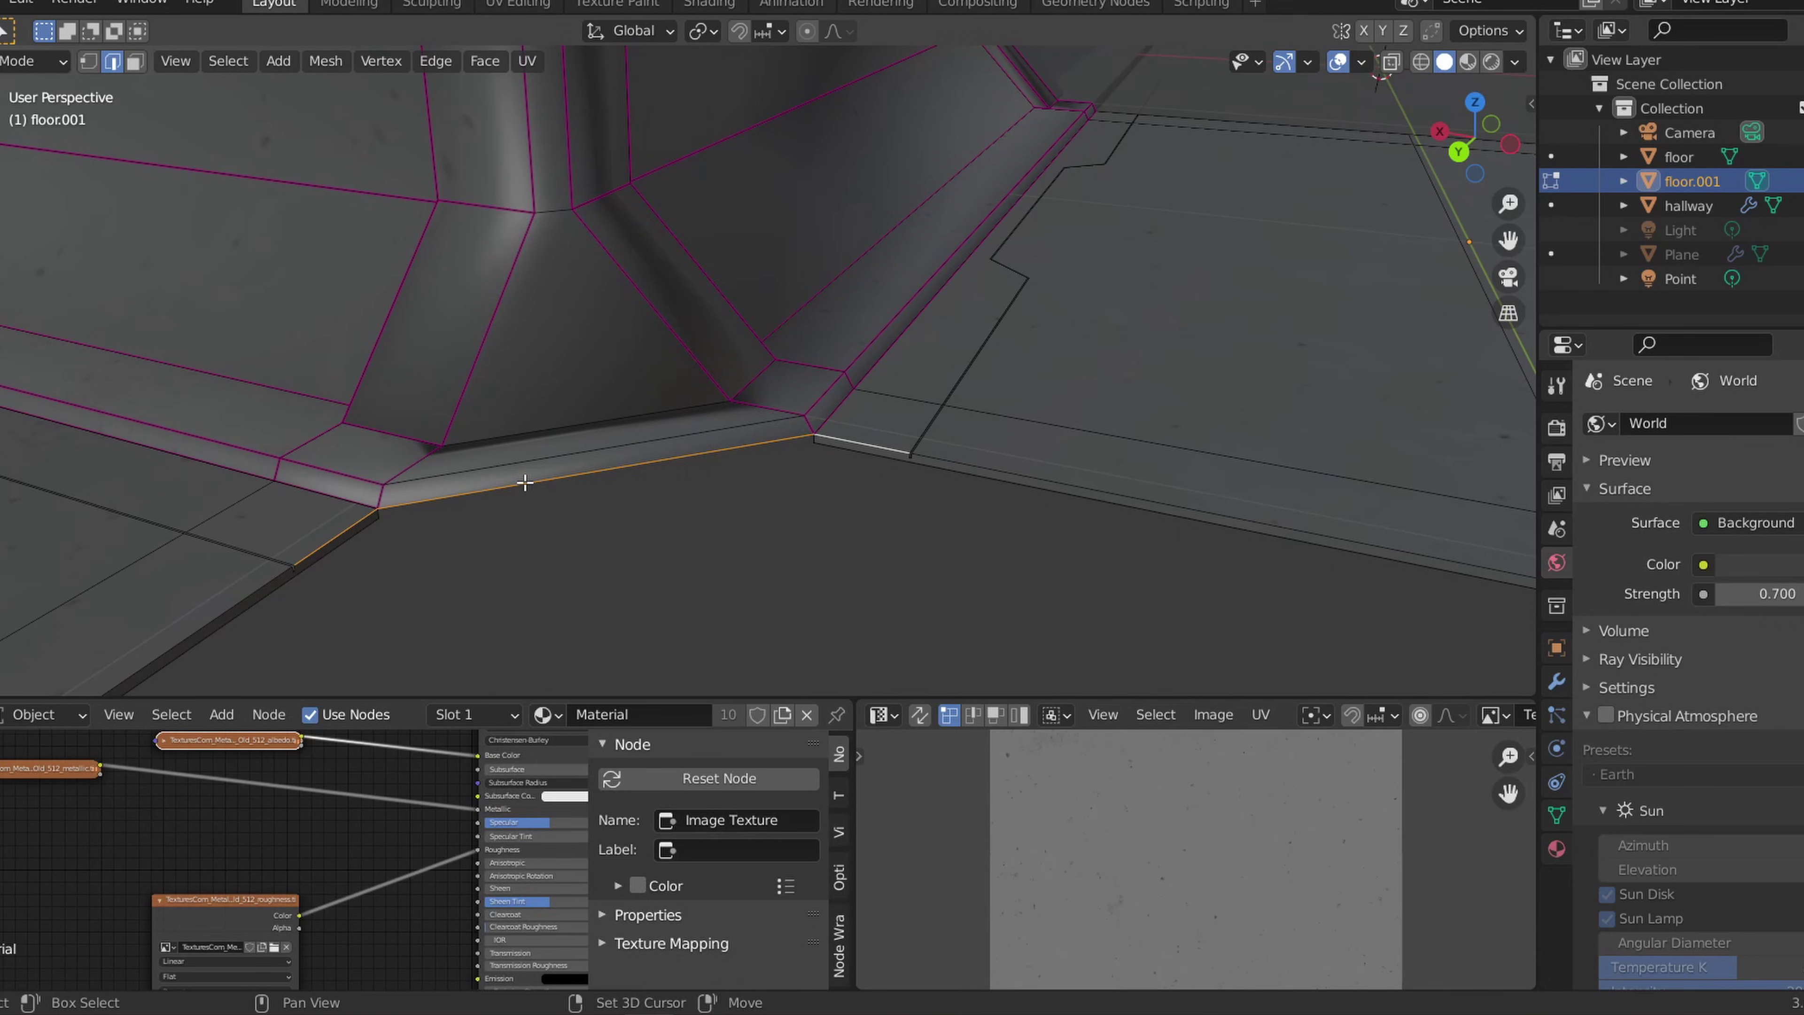
right_click(523, 514)
click(596, 372)
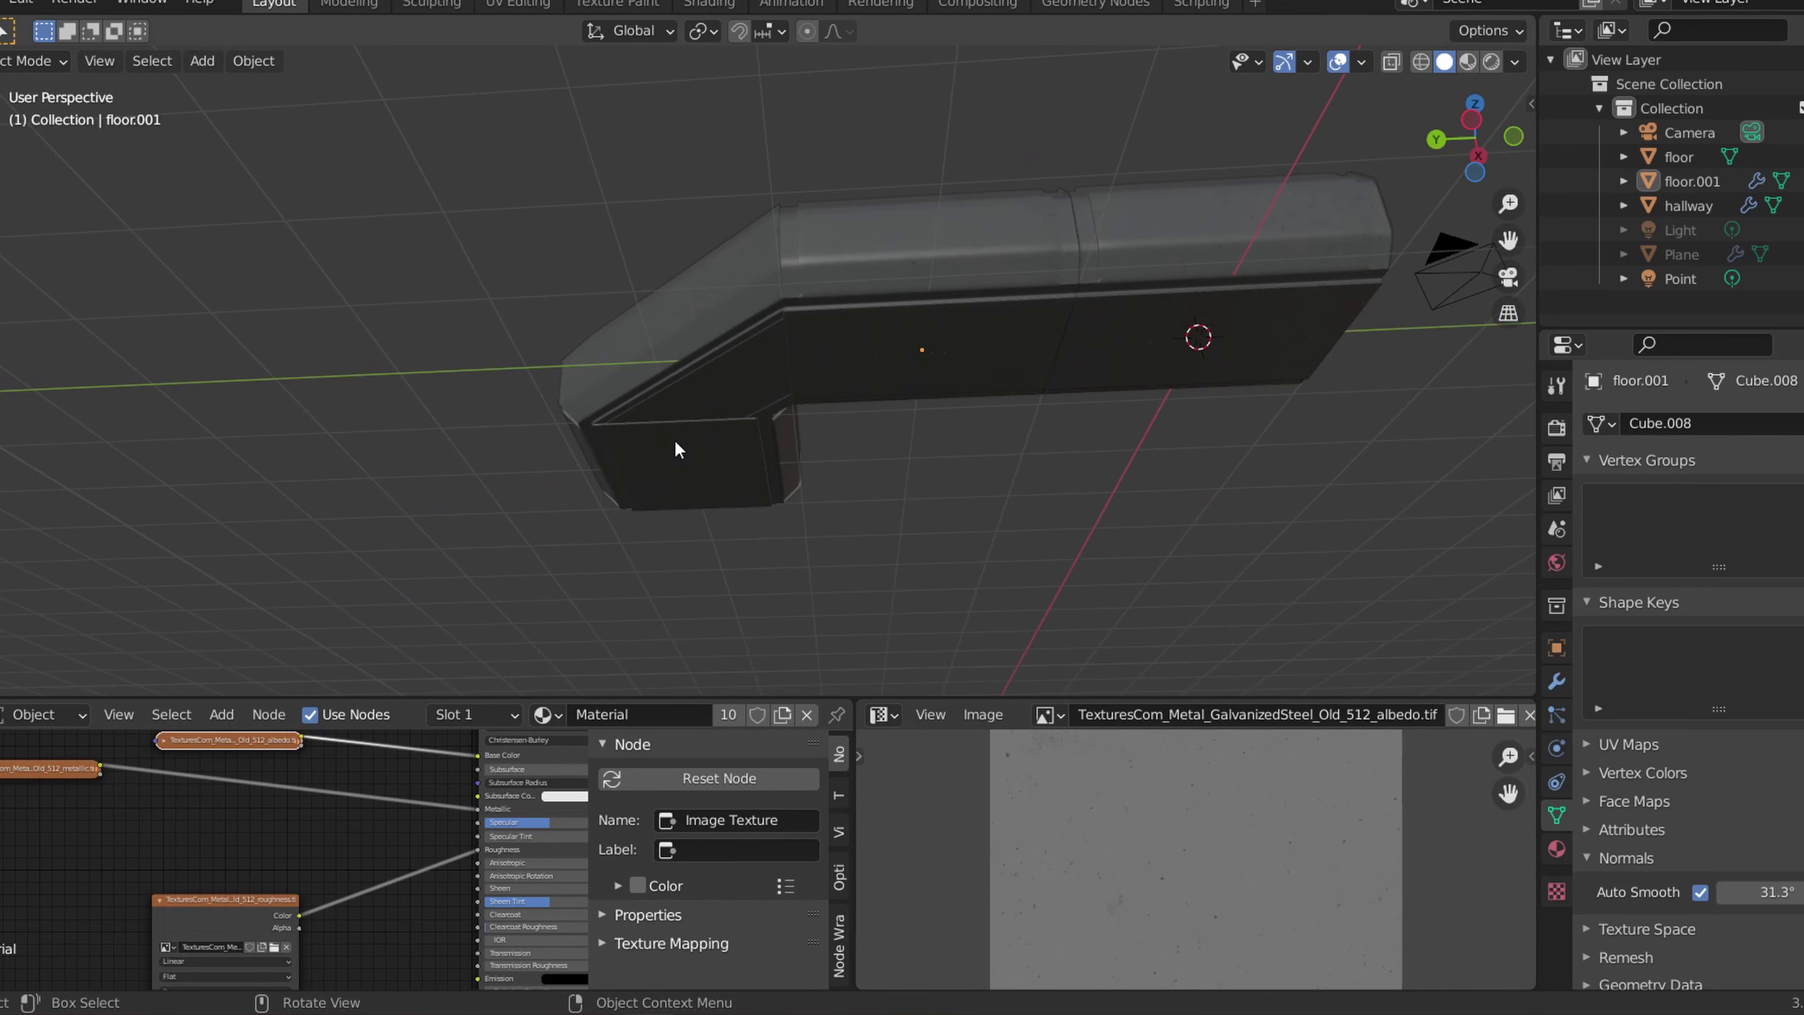
click(701, 386)
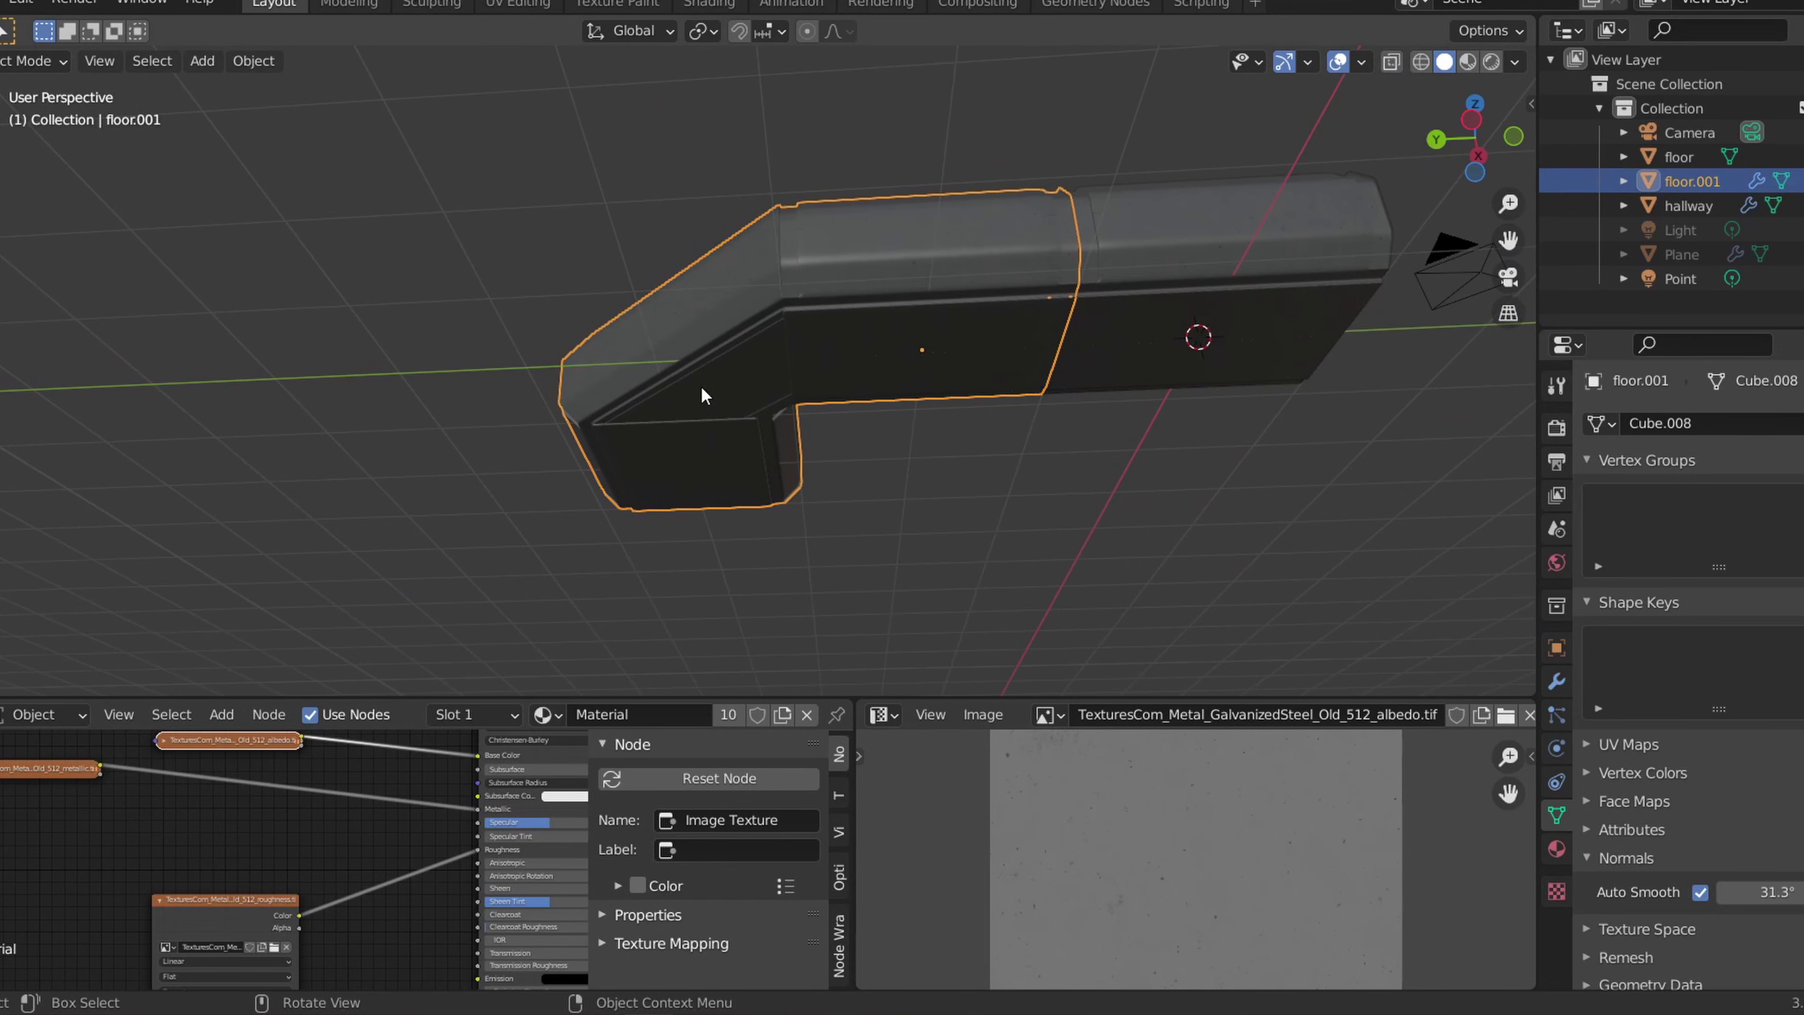
Step: Cut across the bridged diagonal of the corner section with Loop Cut in Edit Mode, with X-ray display on
middle_drag(700, 386, 867, 407)
key(Tab)
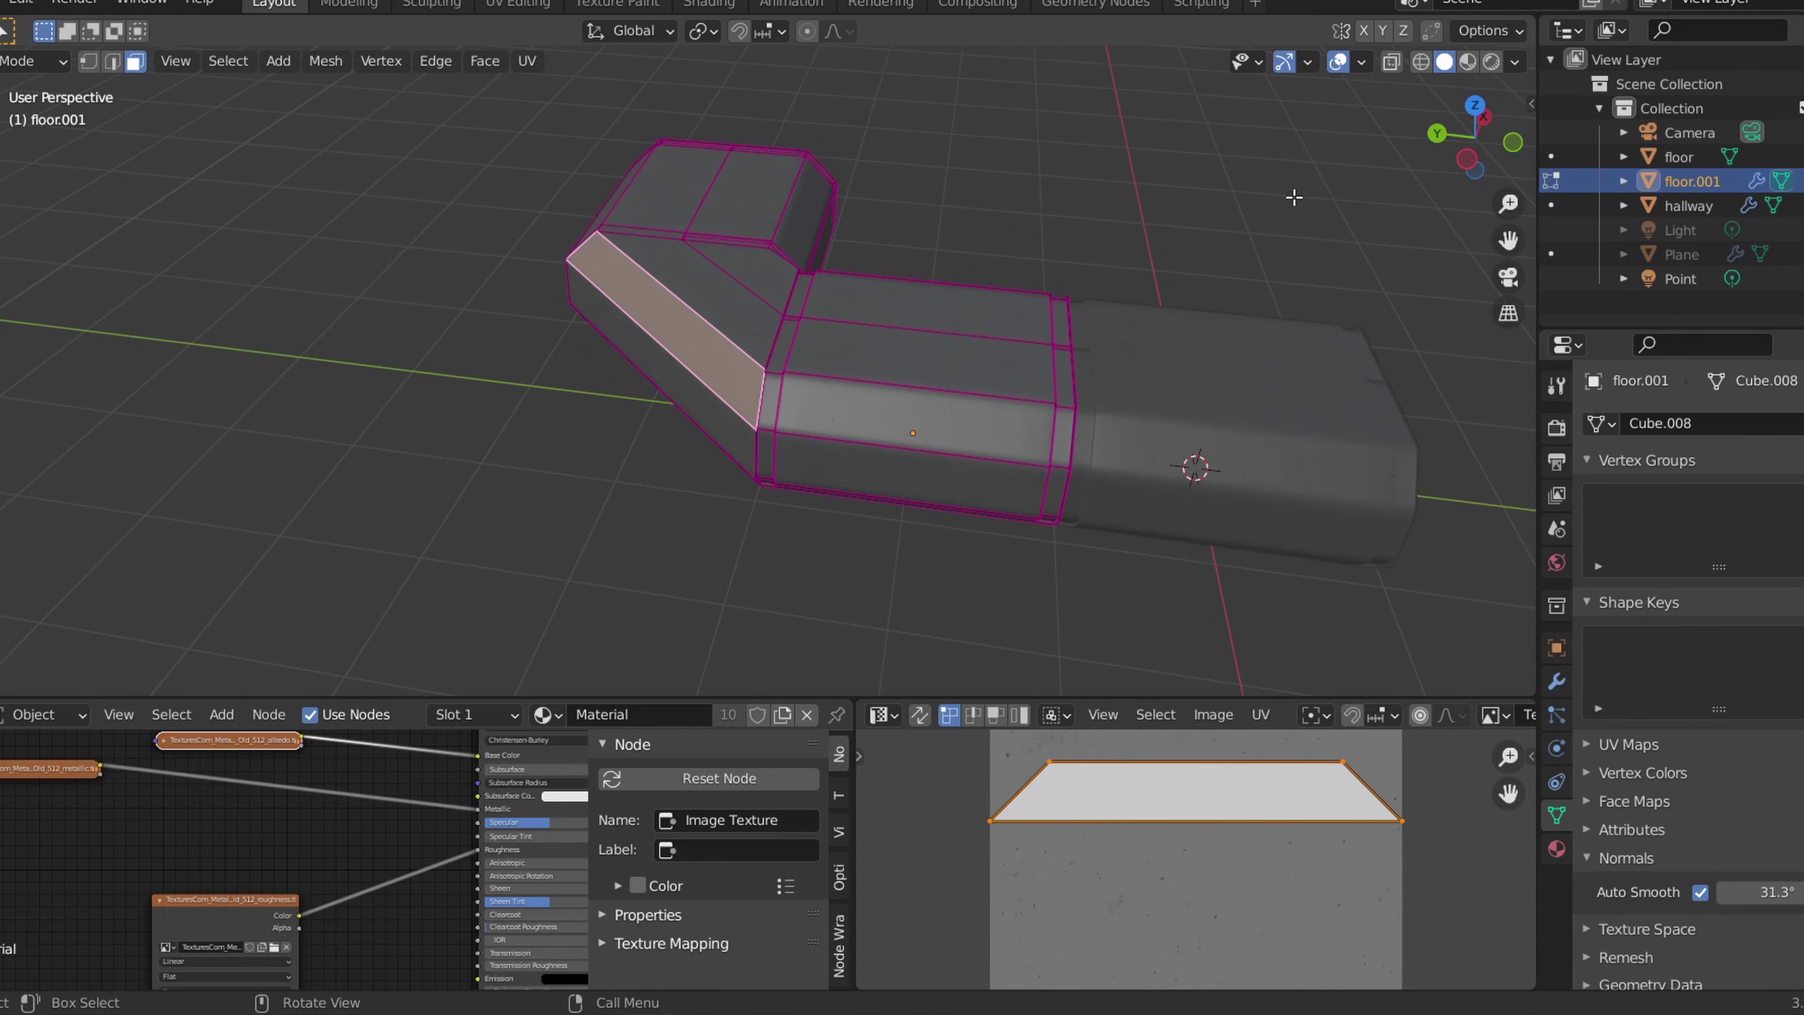
click(1475, 107)
click(1393, 62)
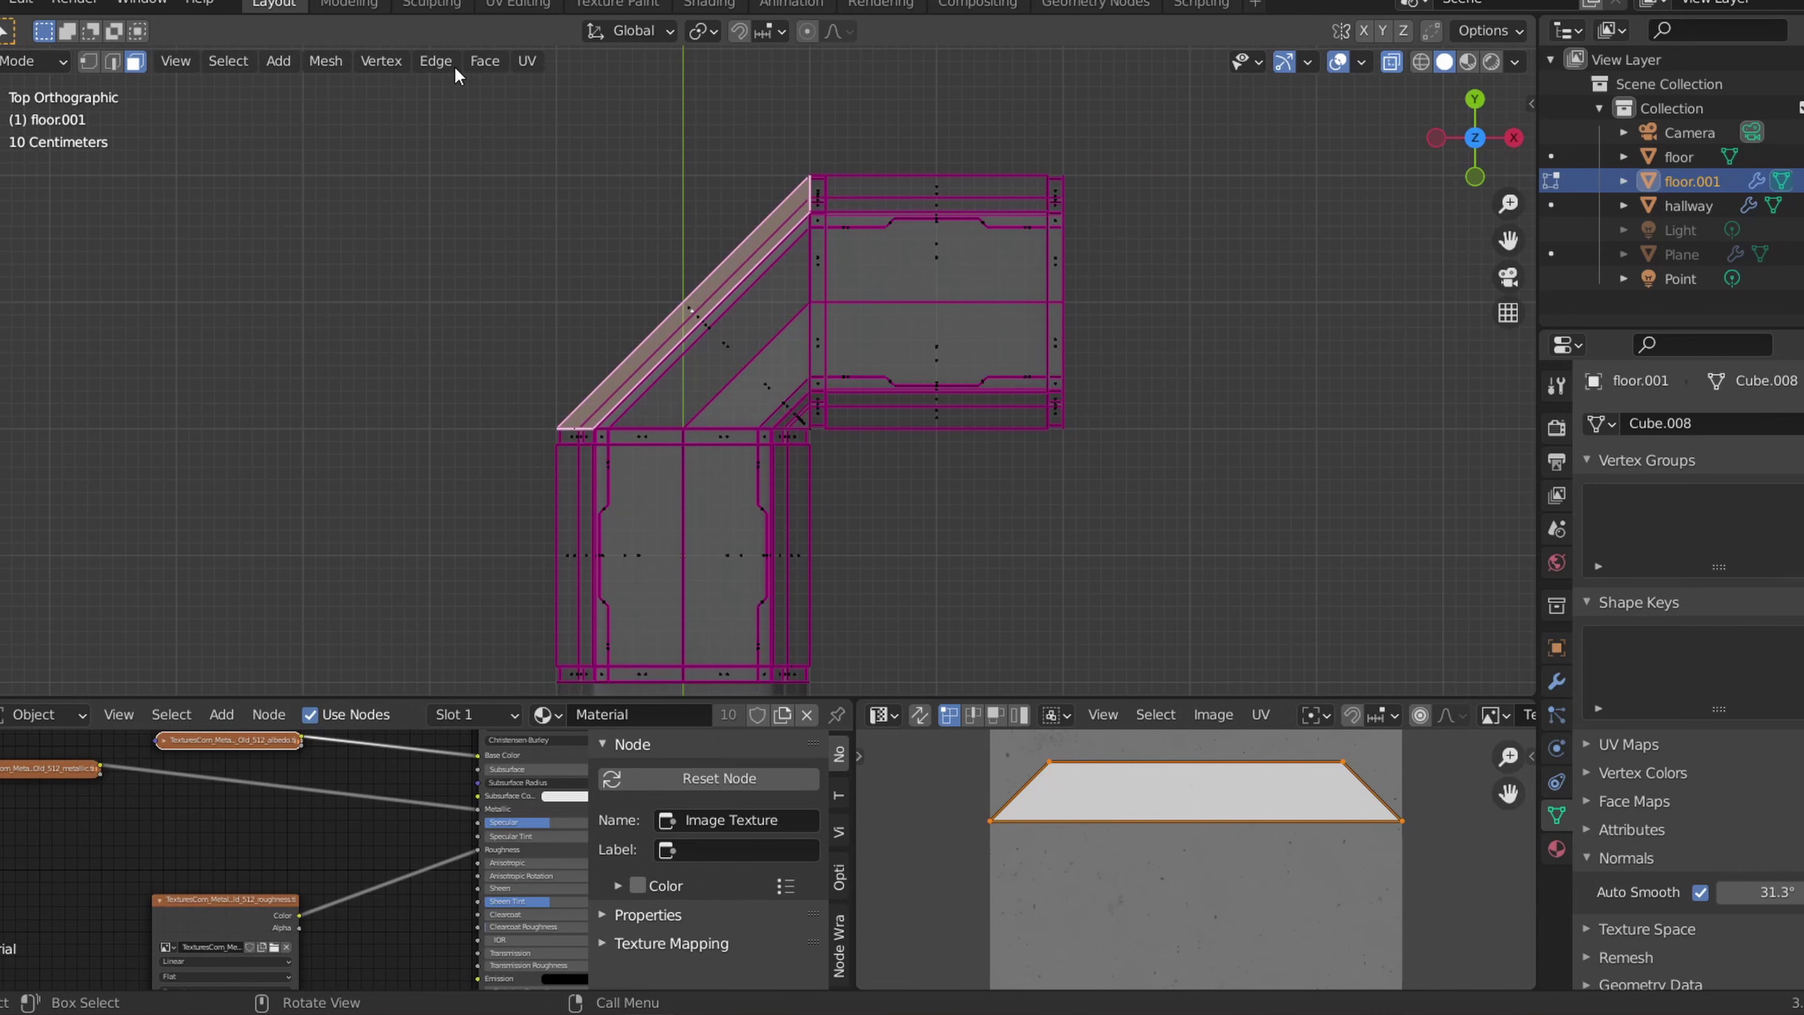
key(ctrl+r)
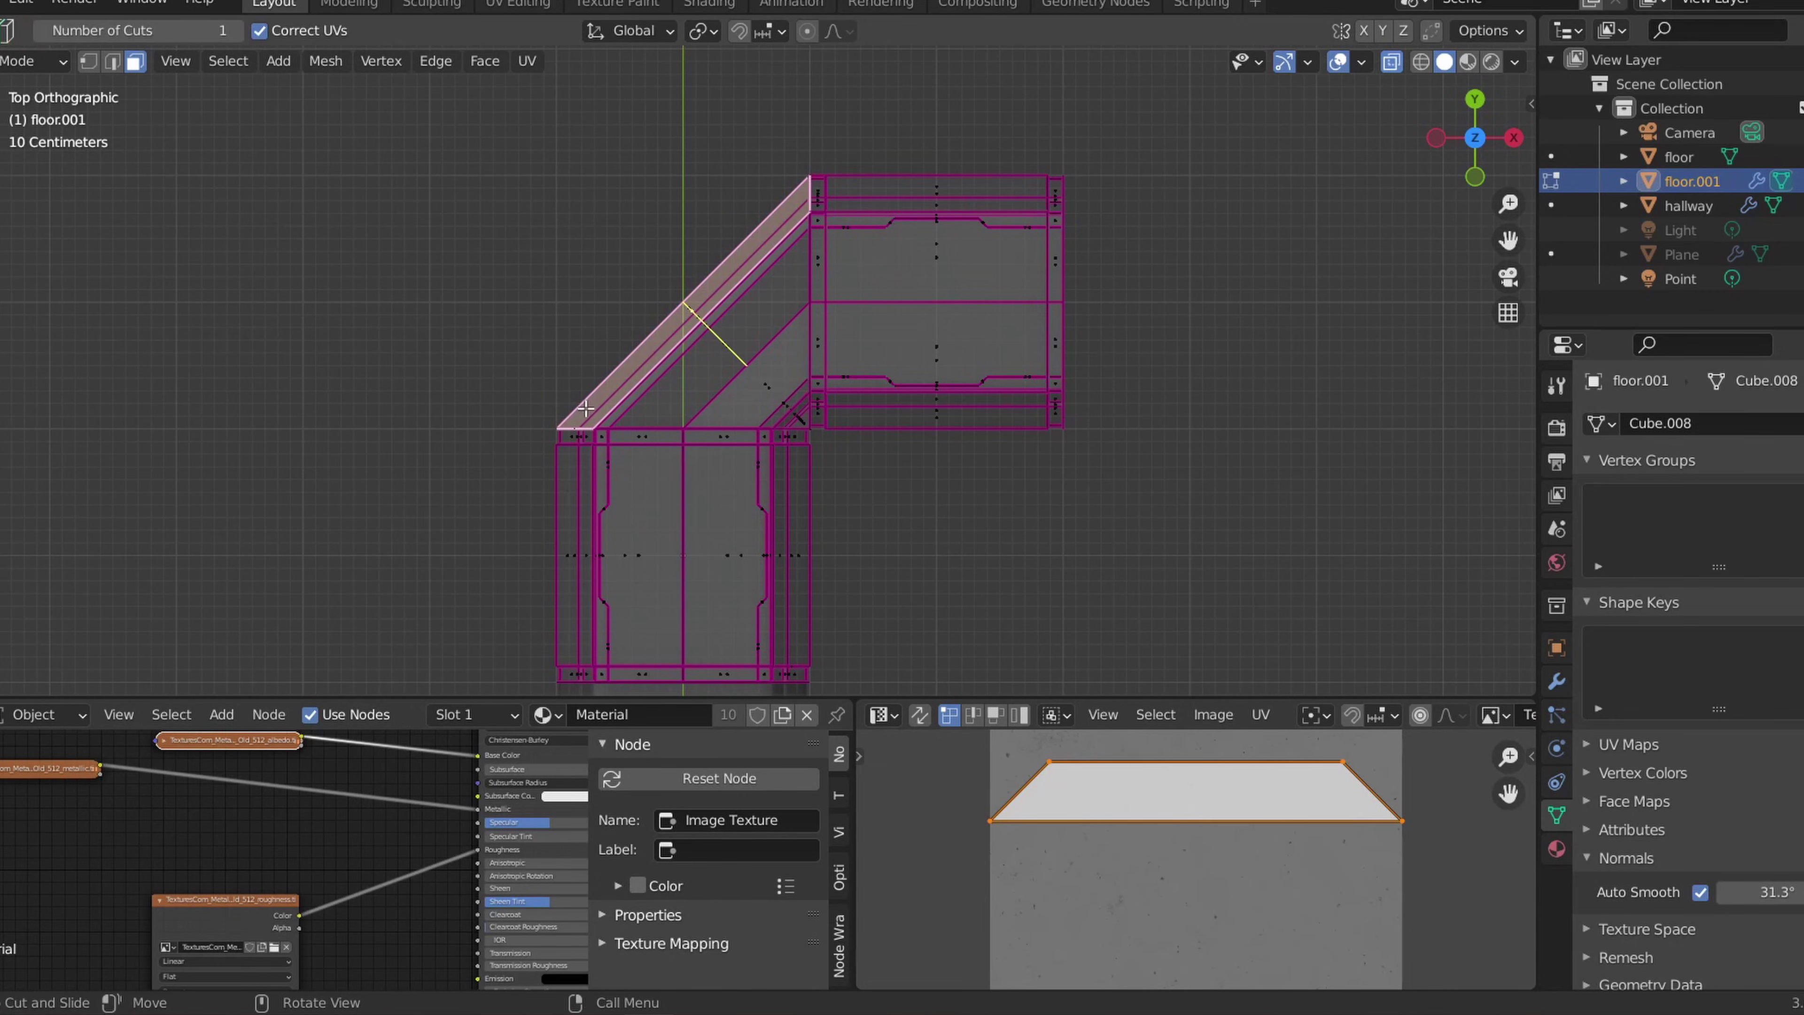
click(668, 317)
right_click(668, 318)
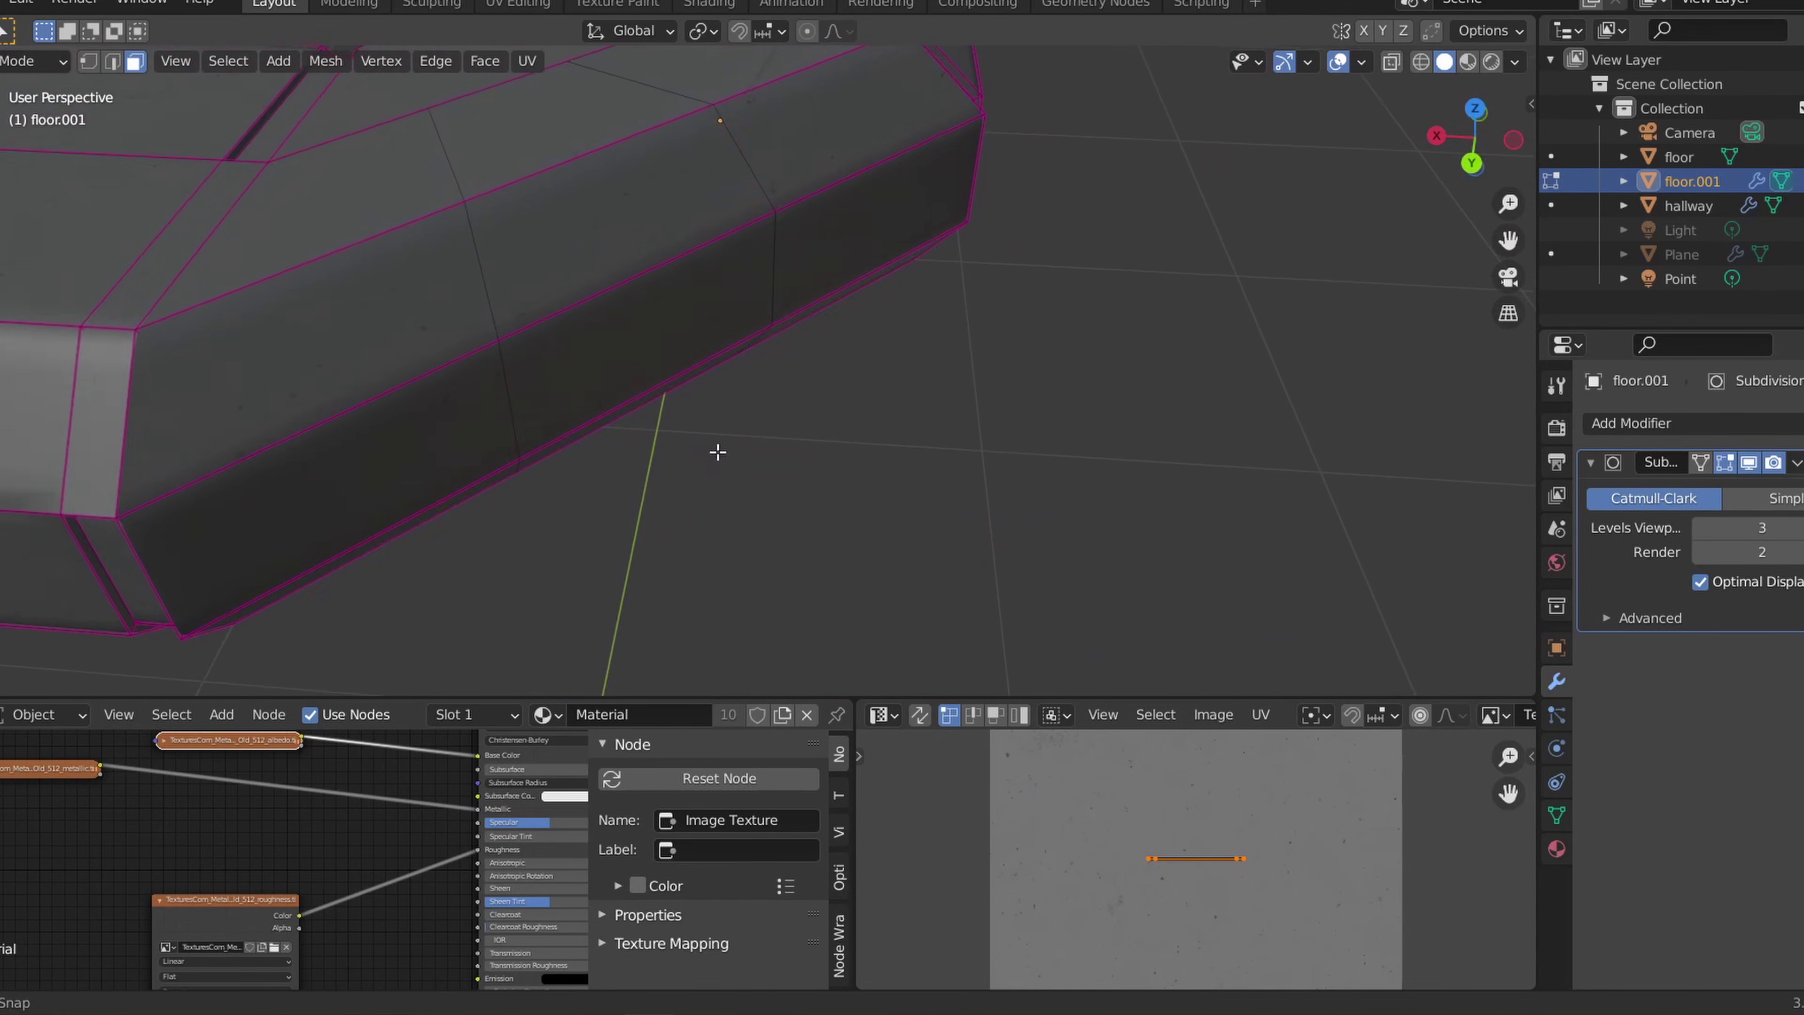
Step: Select the strip of faces between the two cuts on the outer side of the diagonal corner bridge
ctrl+click(516, 234)
middle_drag(516, 234, 658, 388)
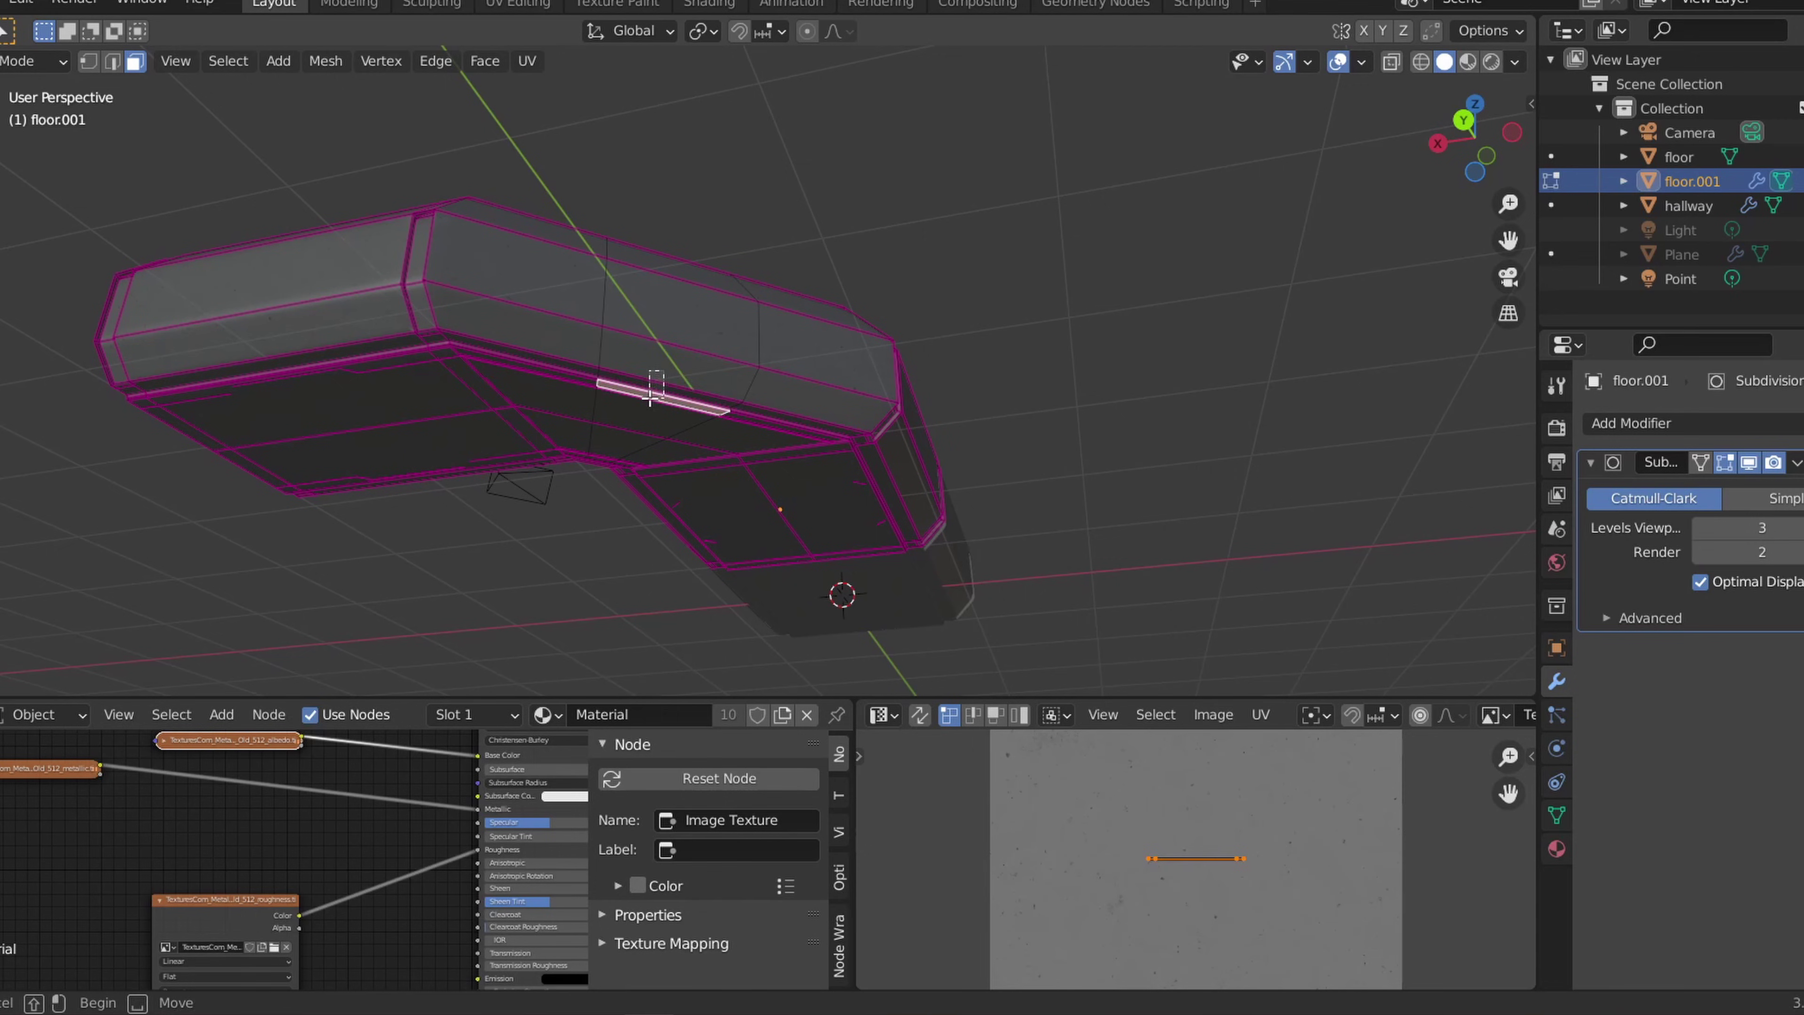
ctrl+click(657, 384)
ctrl+click(673, 328)
middle_drag(673, 328, 692, 284)
ctrl+click(697, 273)
click(1475, 109)
Step: Move the selected outer corner faces 0.6 m along Y and -0.6 m along X, and show the subdivision in Edit Mode
key(g)
key(y)
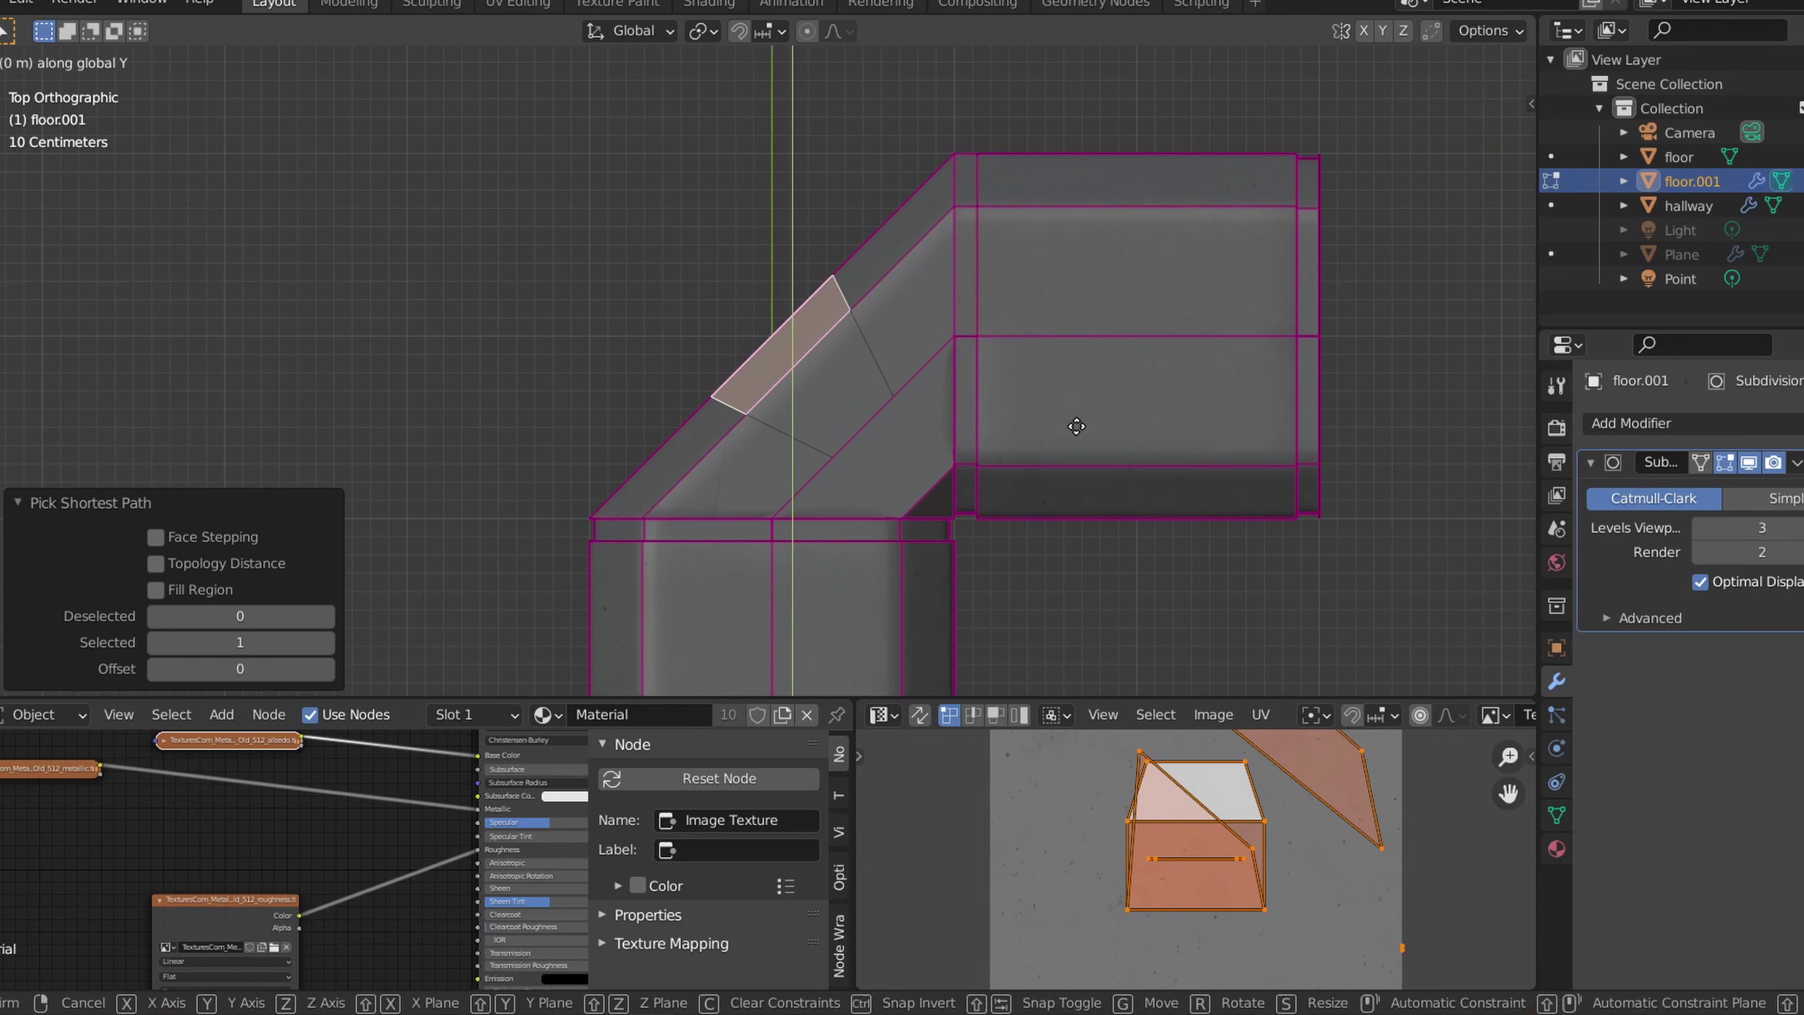
right_click(1112, 302)
text(gy.6)
key(Return)
text(g)
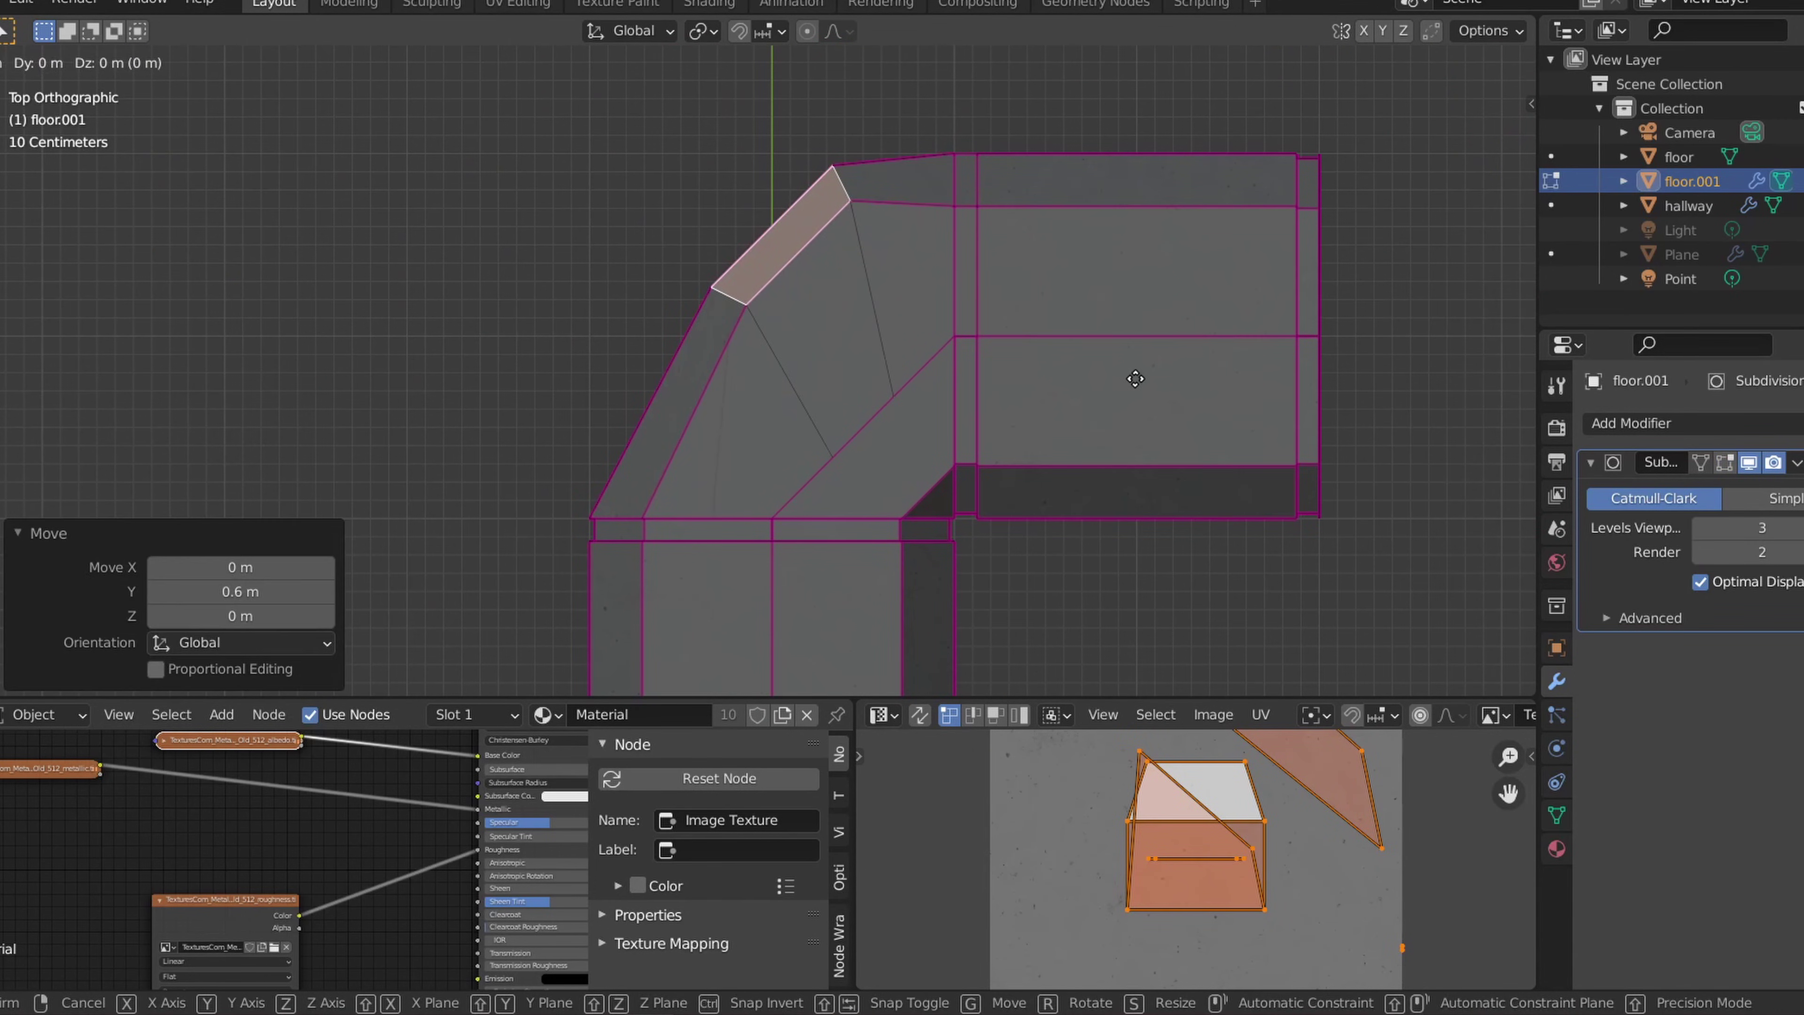
text(x-.6)
key(Return)
click(1723, 480)
click(1725, 463)
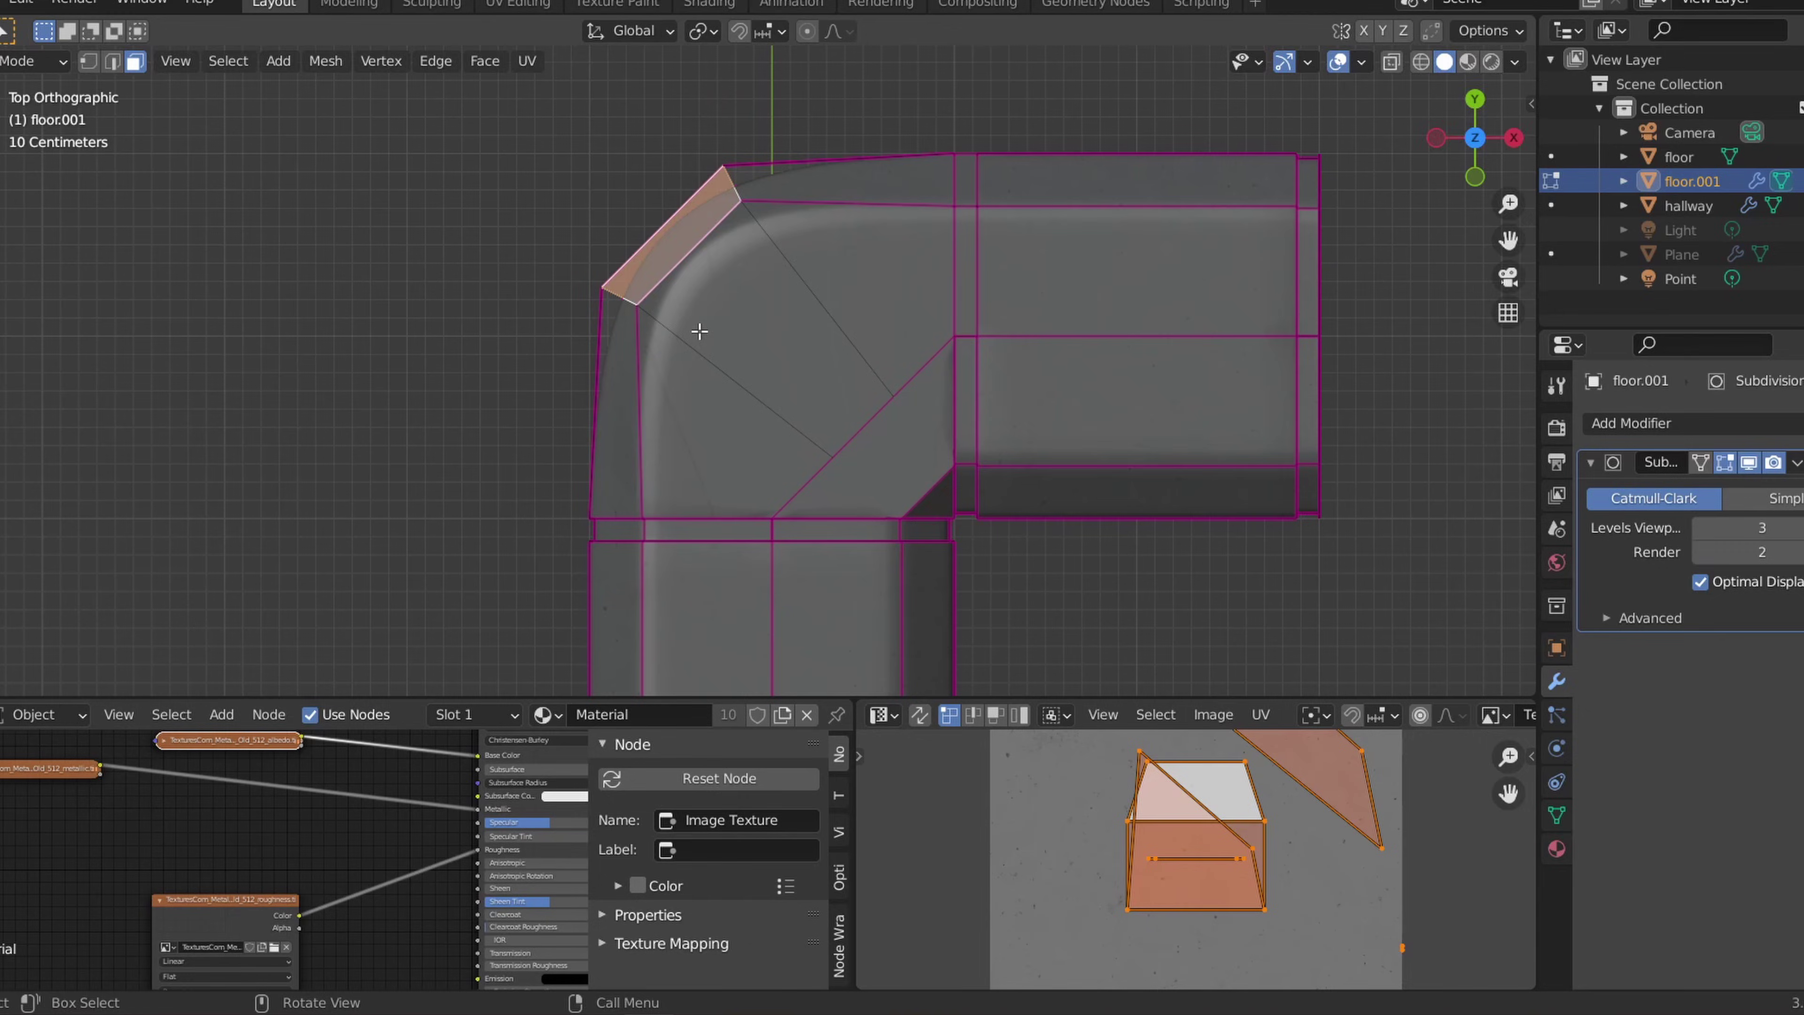
key(e)
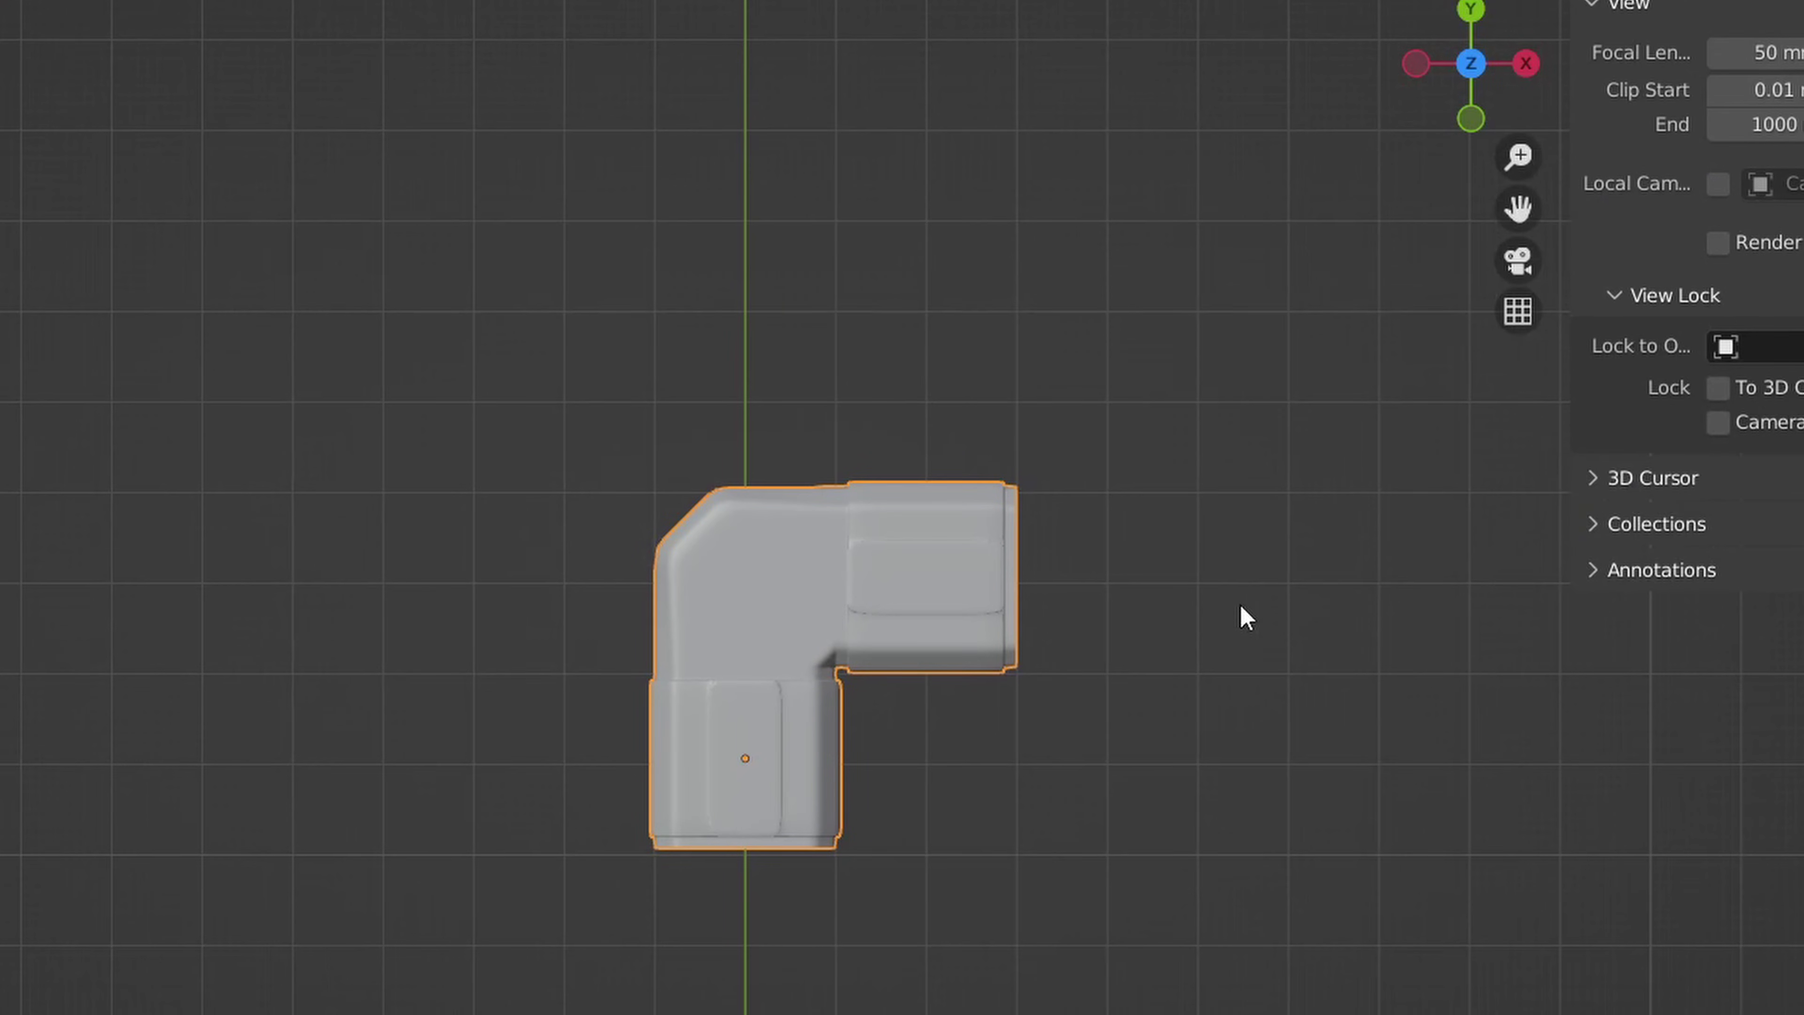
Step: Duplicate the corner piece and place the copy along Y above the original
key(g)
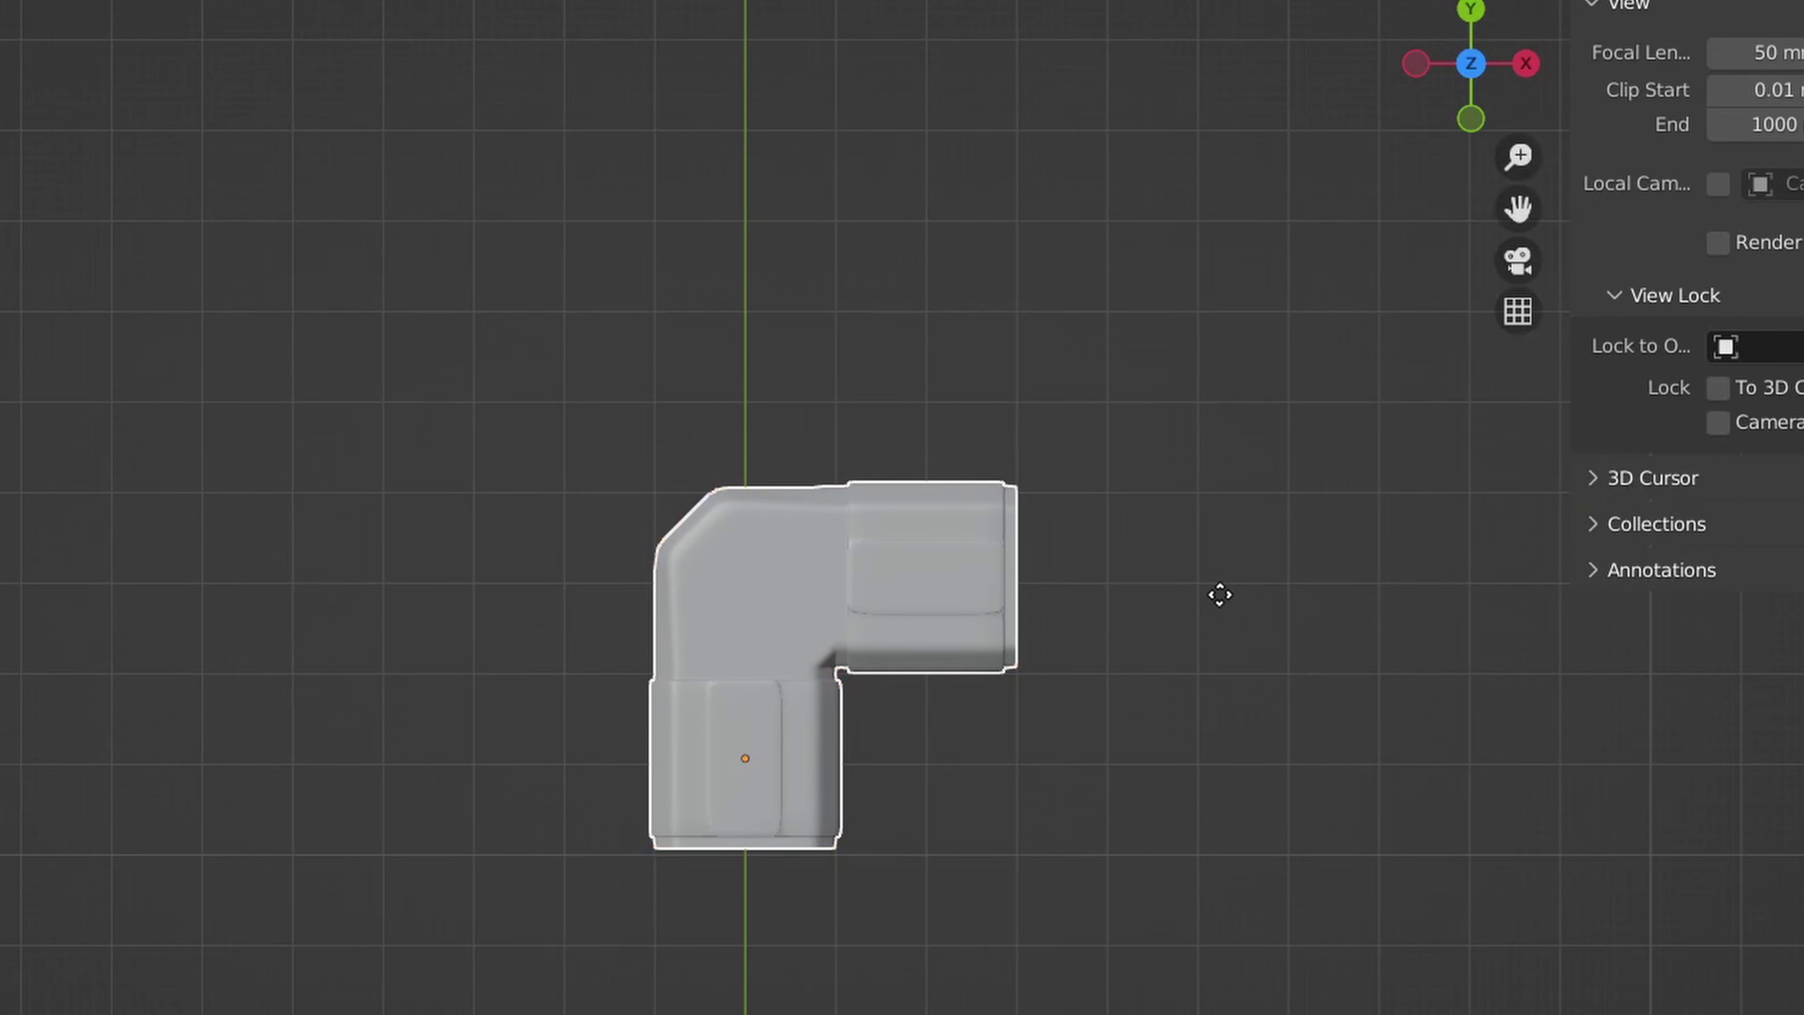
click(1278, 178)
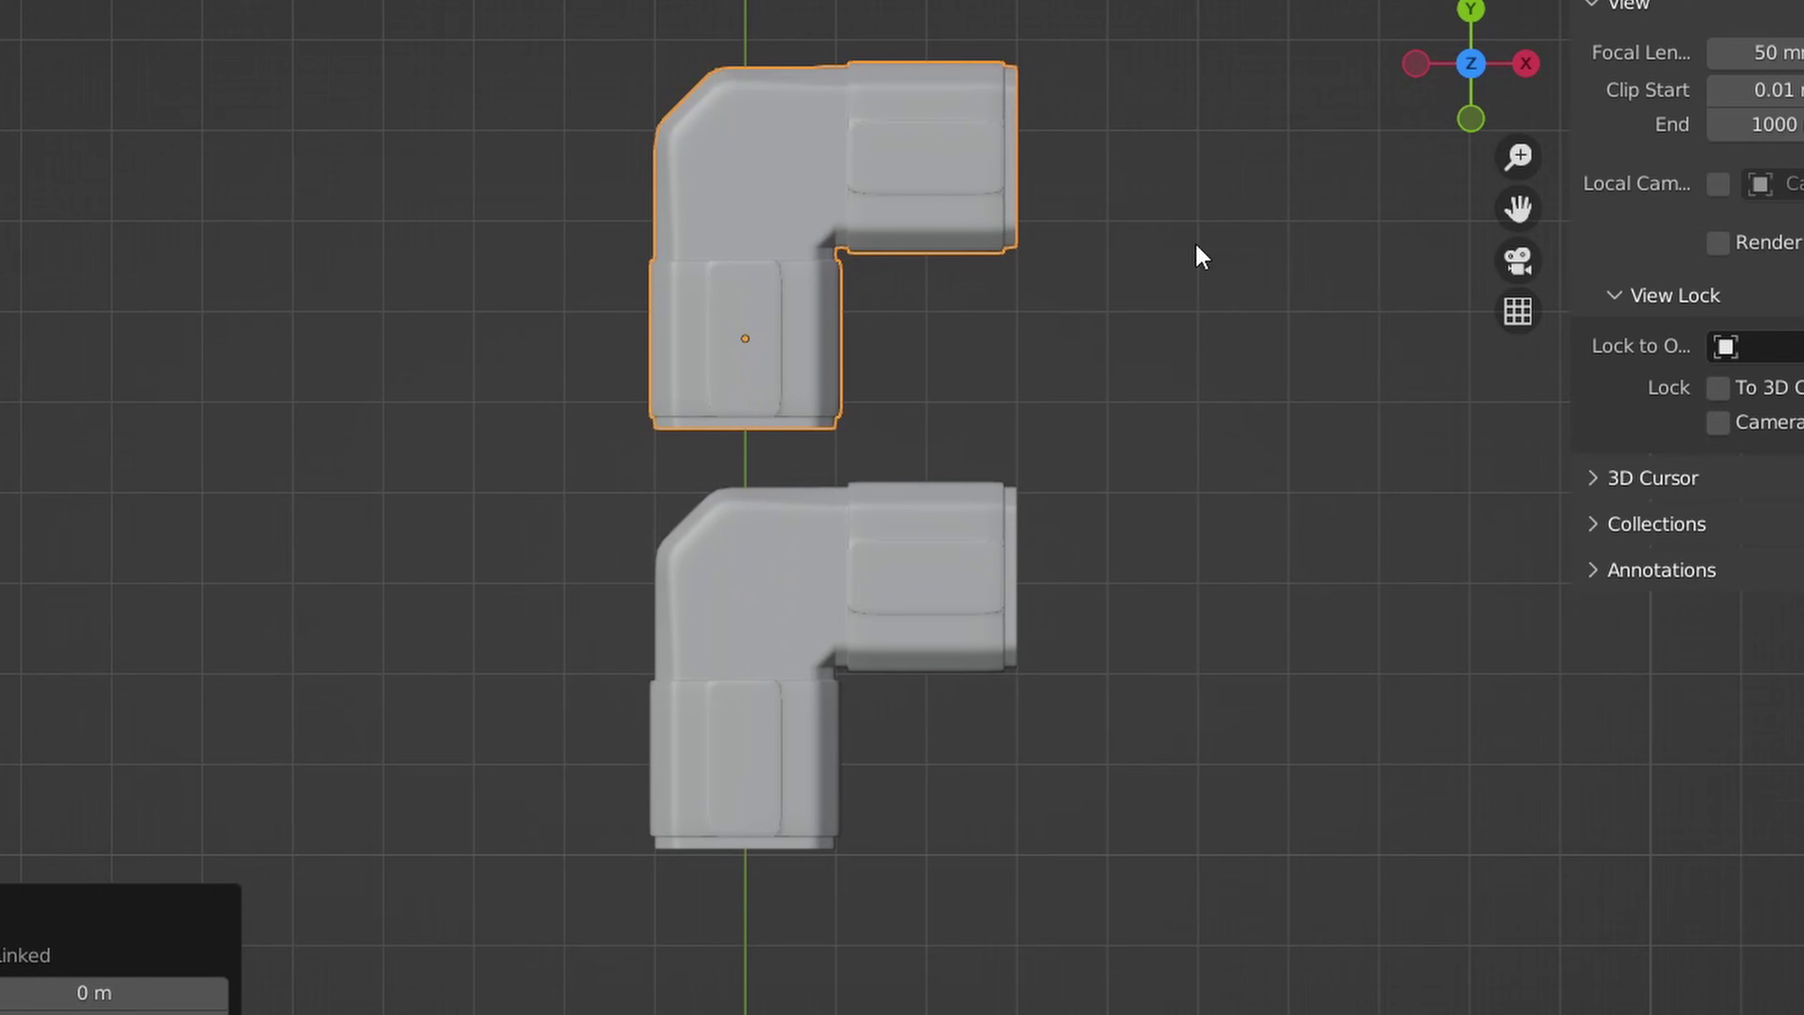
shift+middle_drag(1200, 256, 1195, 377)
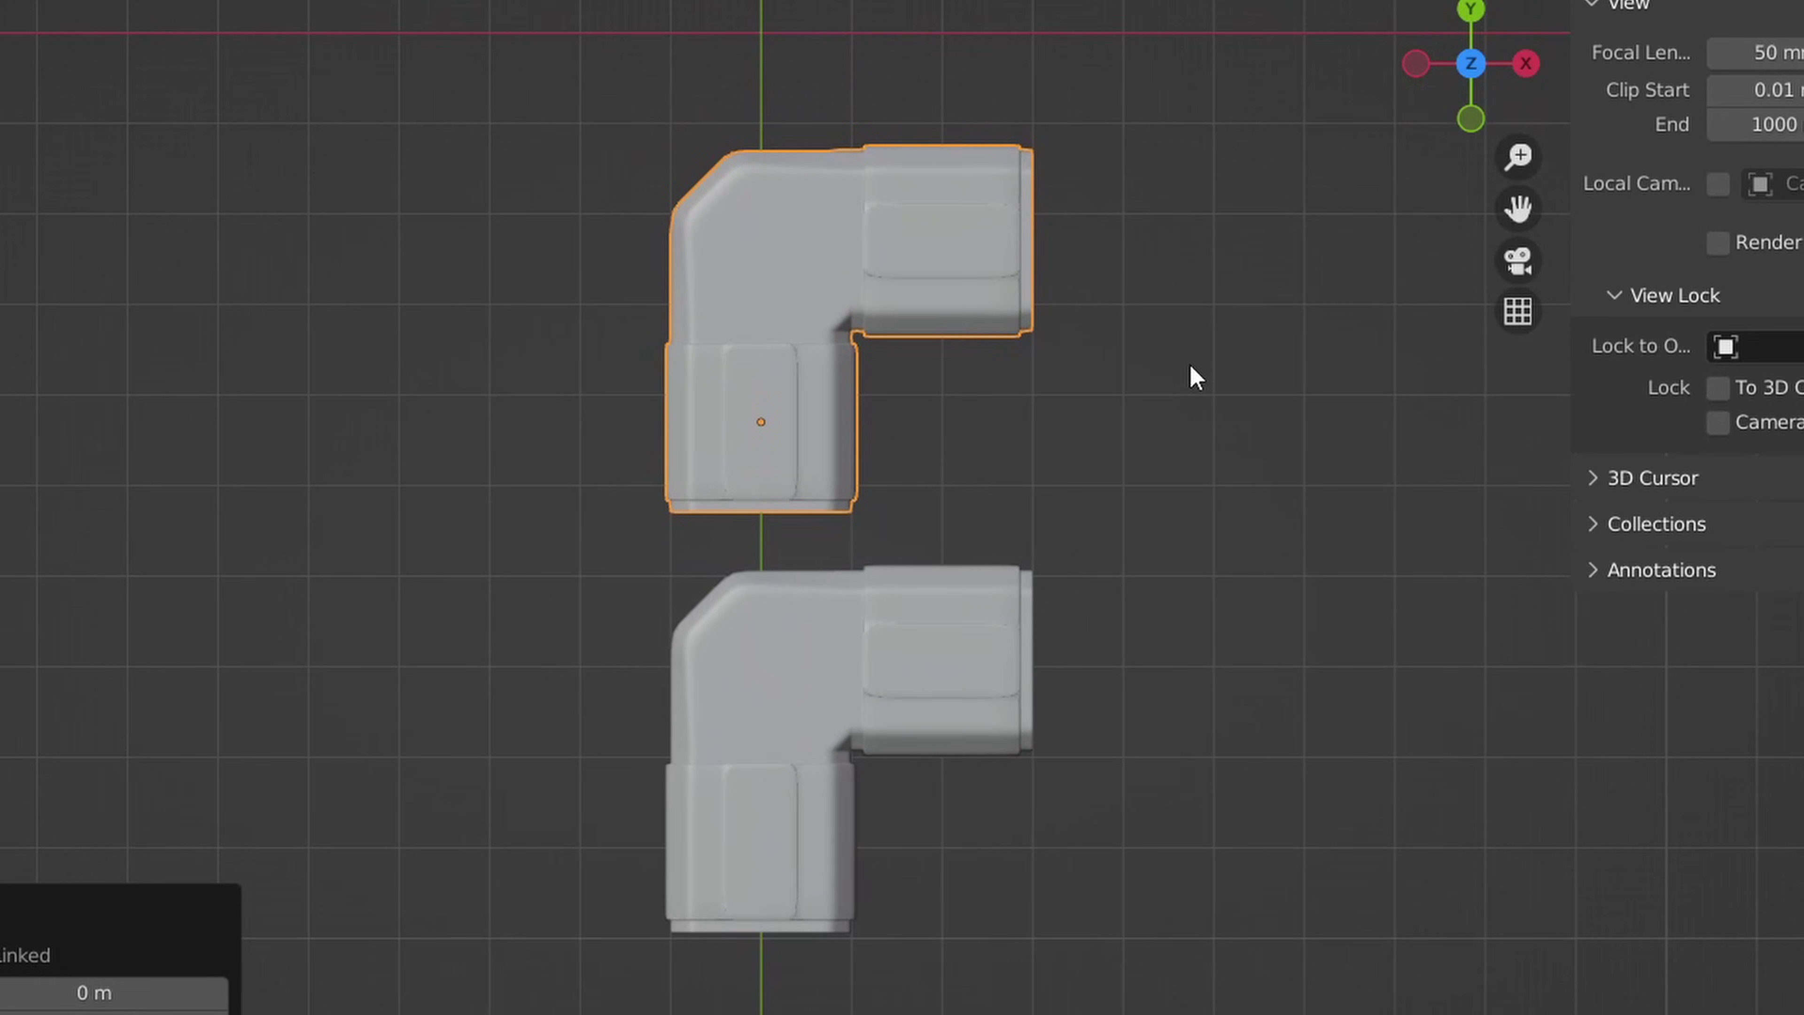
Step: Mirror the duplicated corner piece along the X axis and apply its transform
key(g)
key(x)
click(1000, 357)
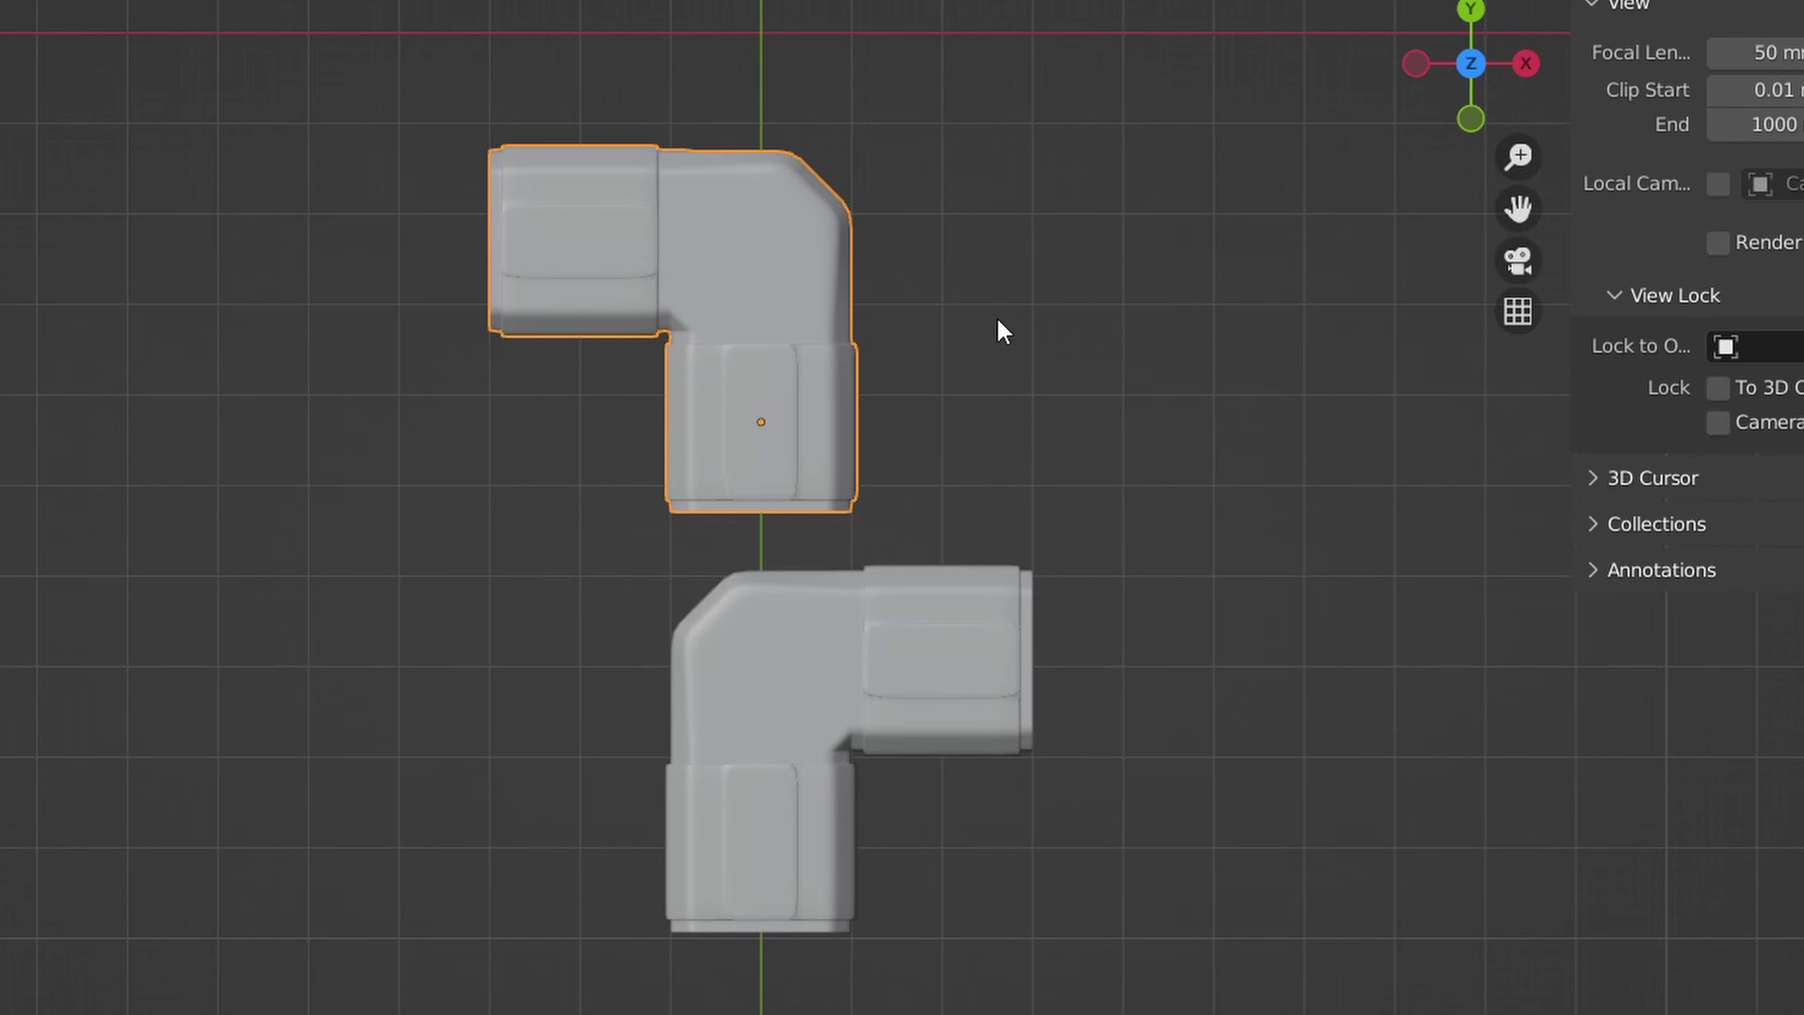
key(ctrl+a)
click(1002, 288)
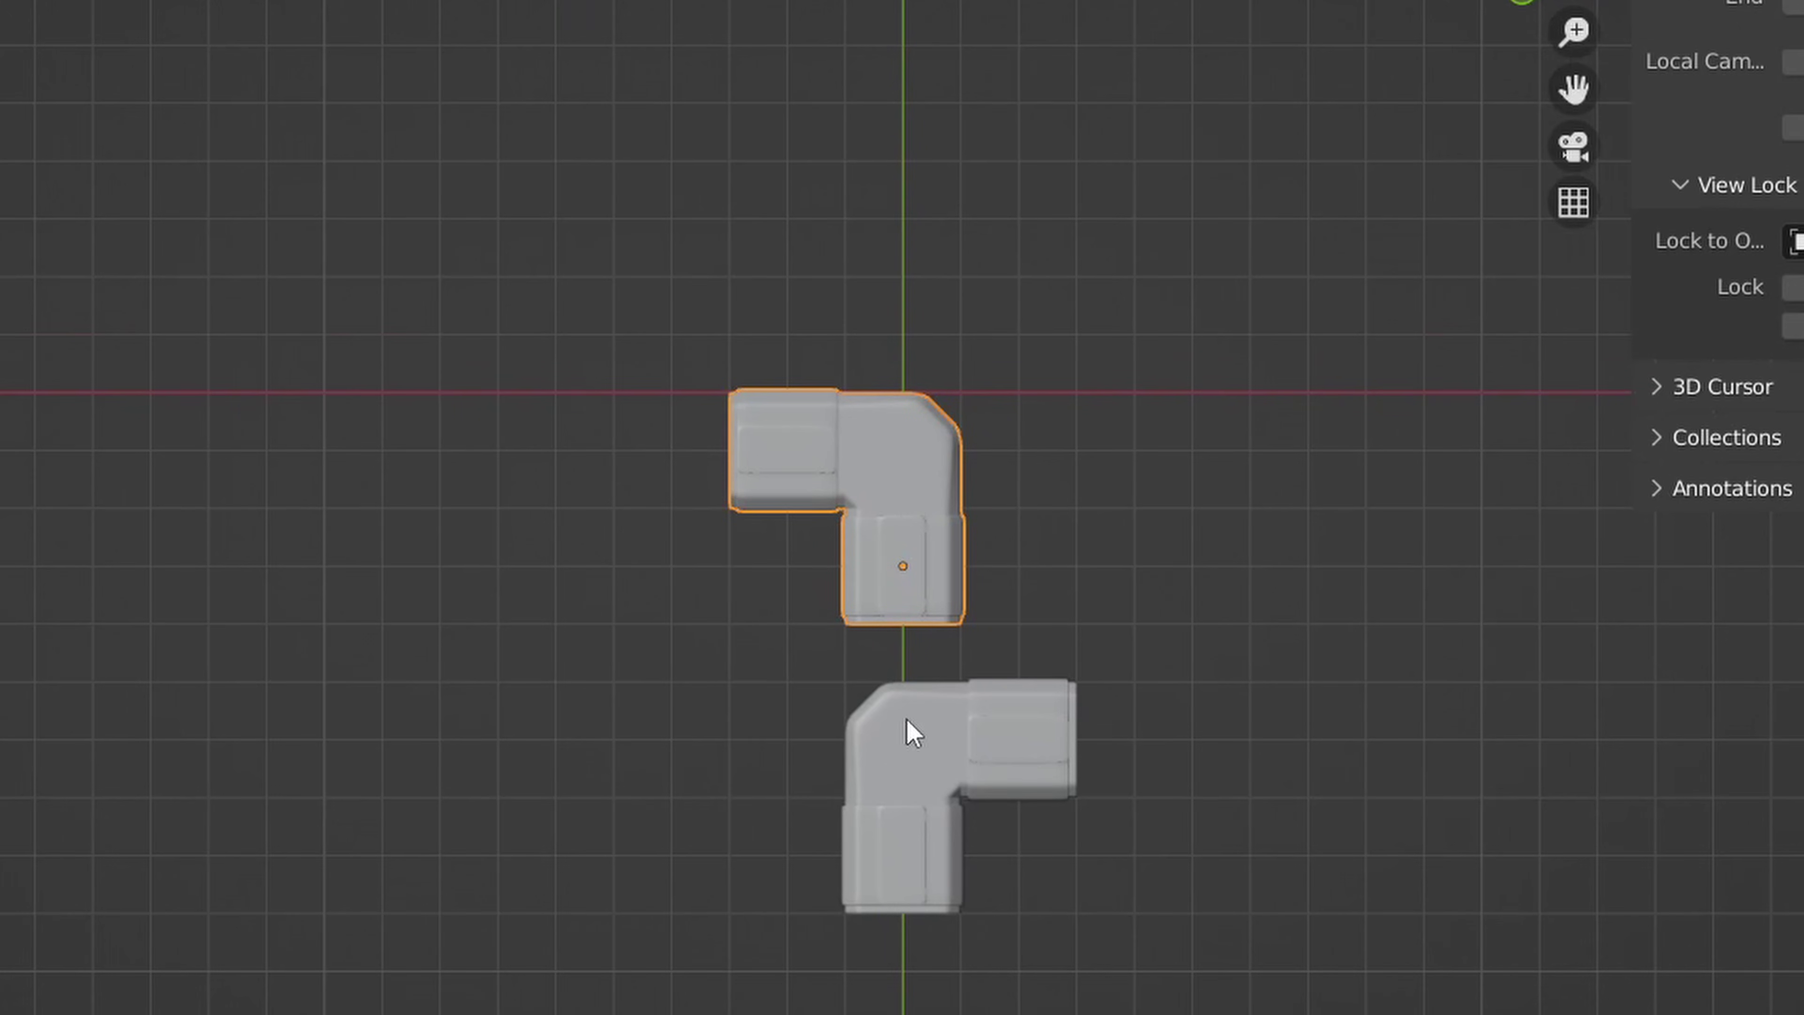
Step: Duplicate the mirrored corner 5 m along Y and the original corner 10 m along Y so they overlap as a T
text(gy)
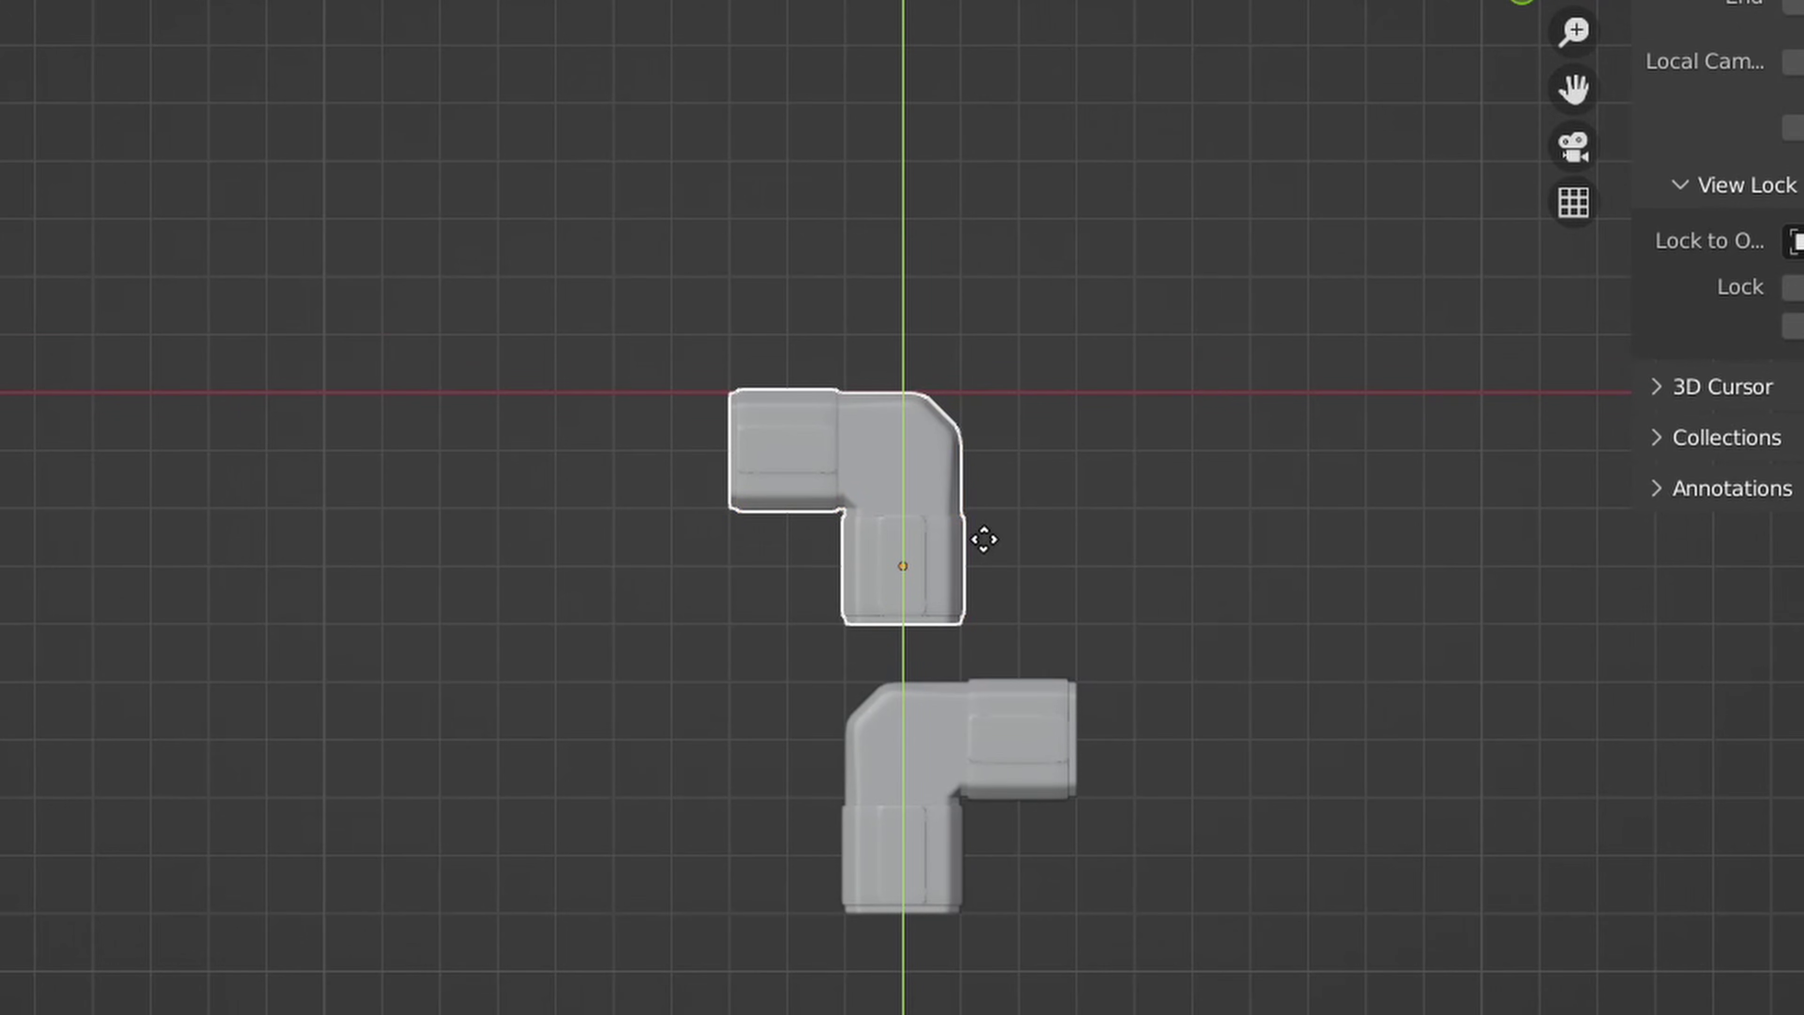
text(5)
key(Return)
click(923, 739)
text(g)
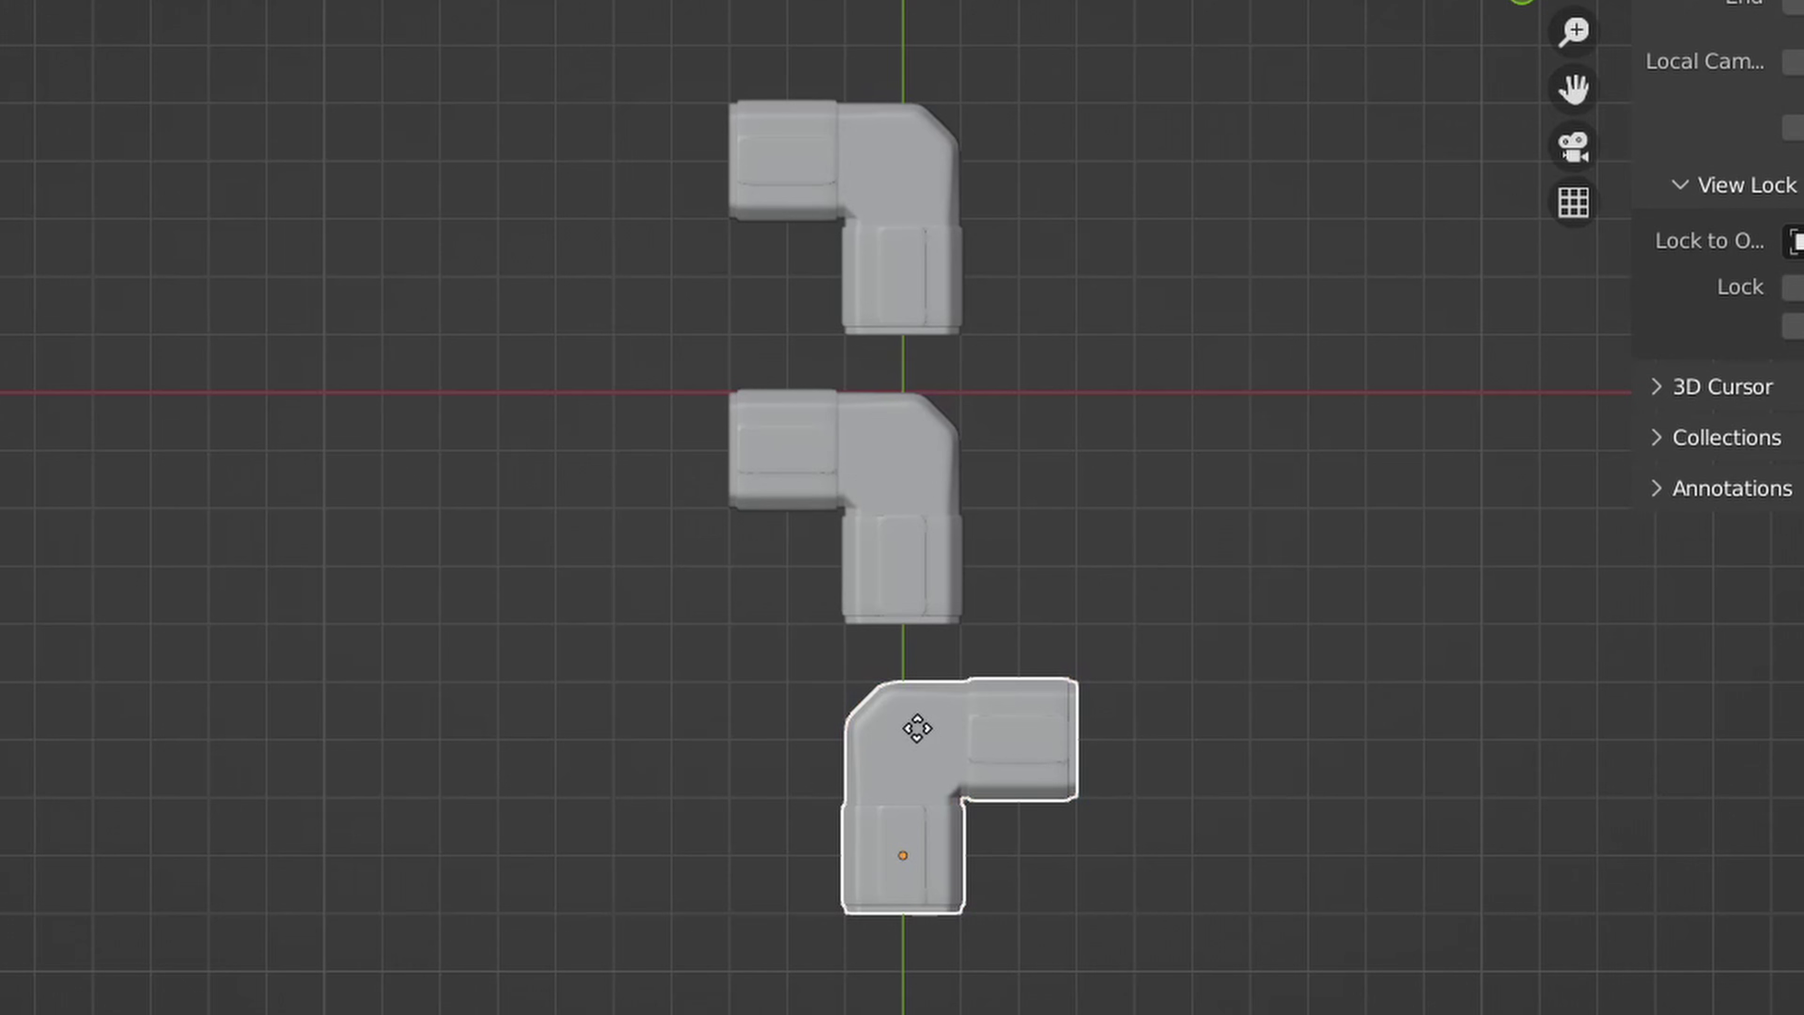
text(y10)
key(Return)
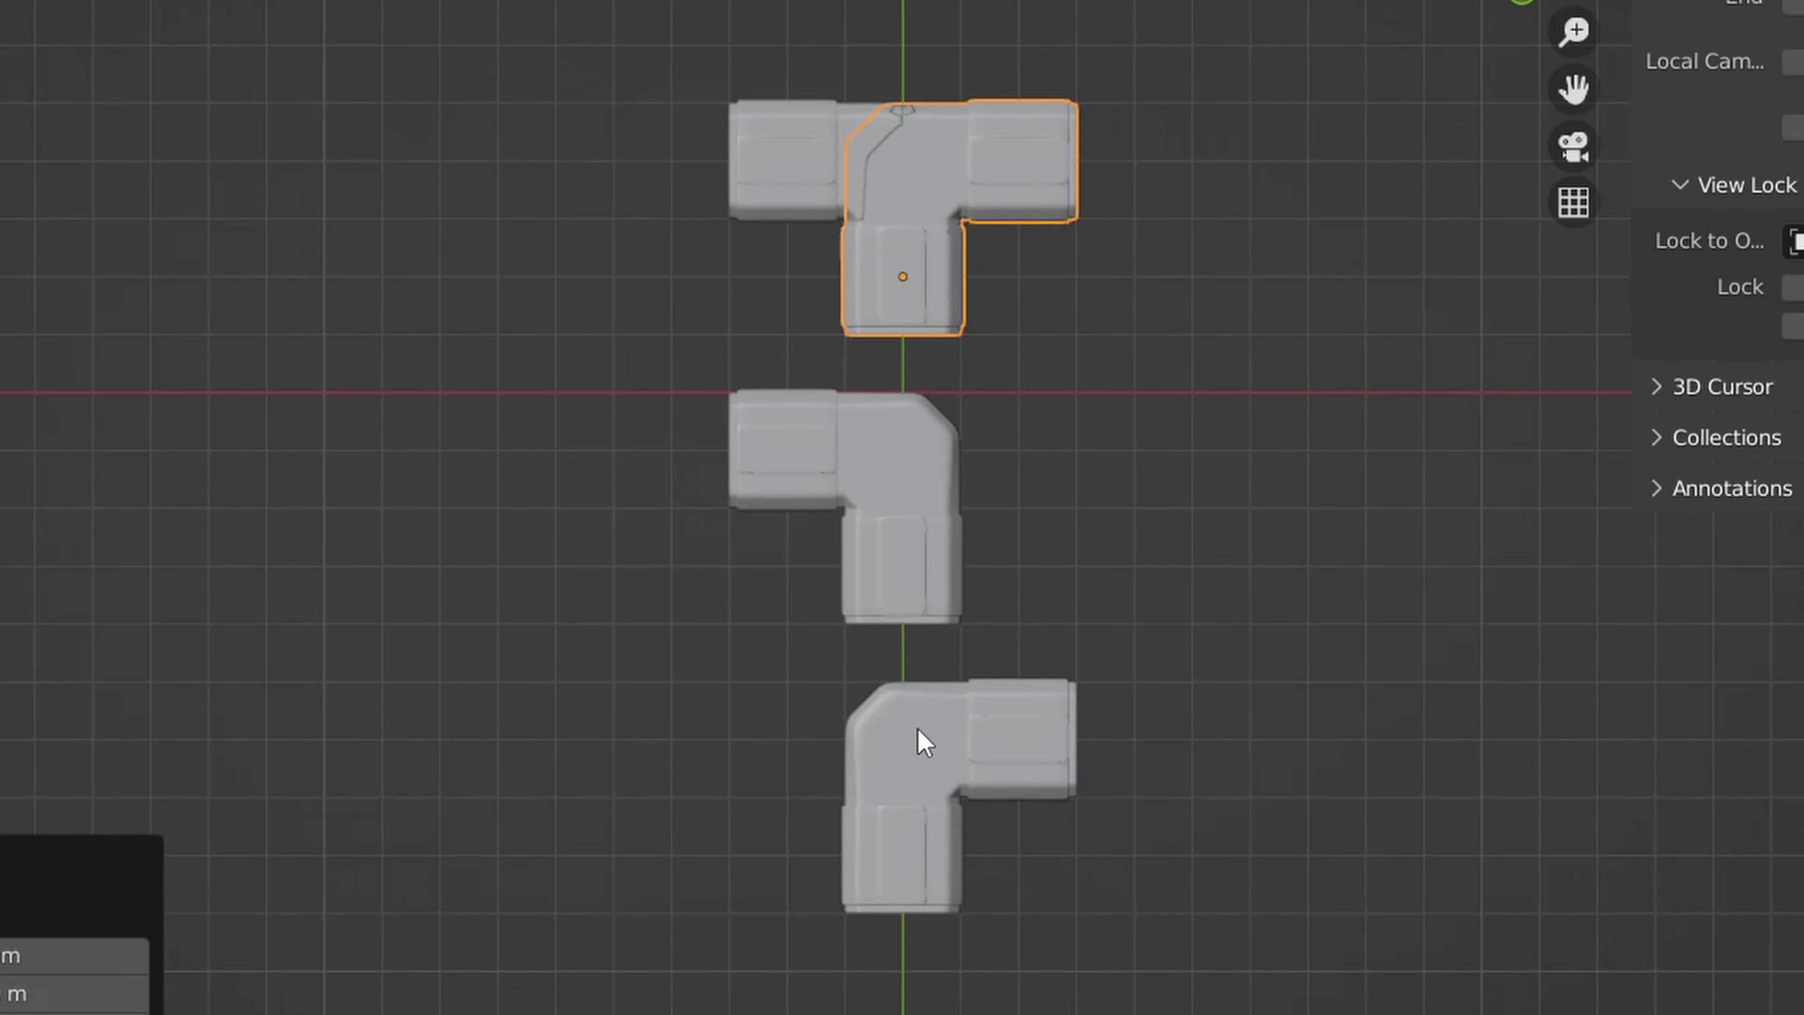
Step: Delete the overlapping center faces of the two corner pieces in Edit Mode, with X-ray display on
scroll(898, 107, up, 6)
shift+click(650, 264)
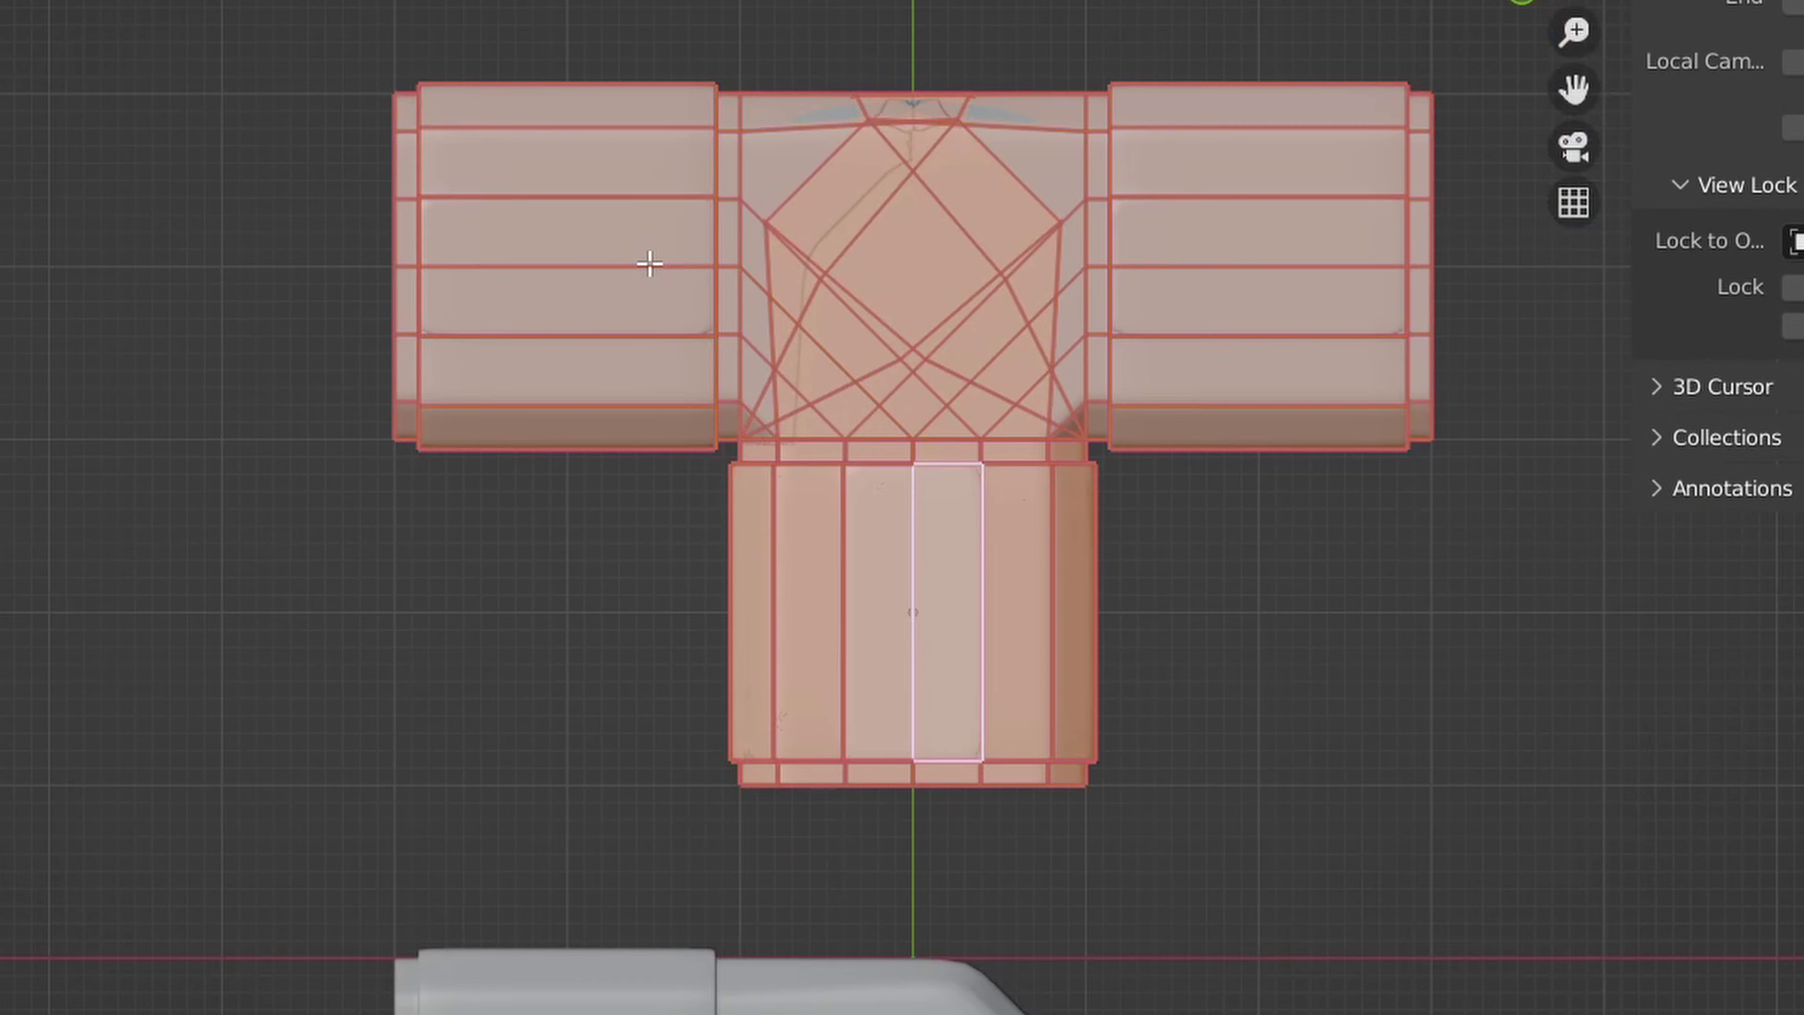
shift+middle_drag(1145, 711, 1131, 689)
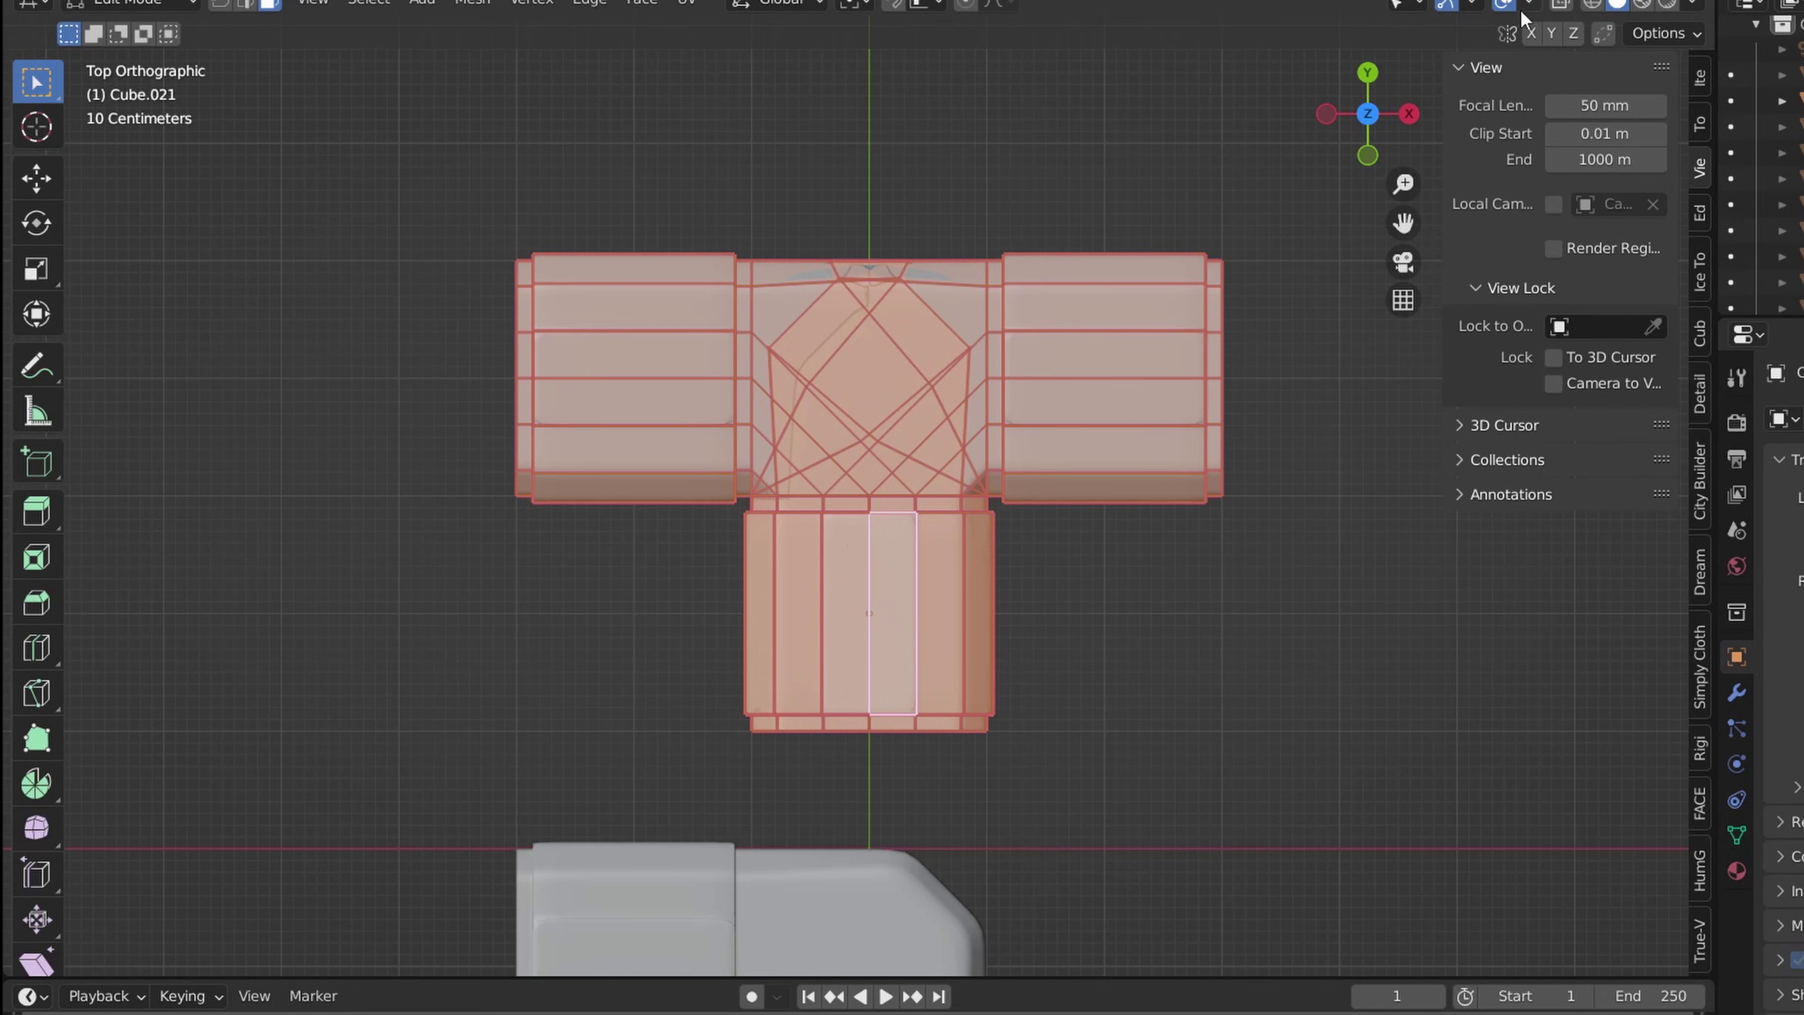
click(1560, 5)
key(alt+a)
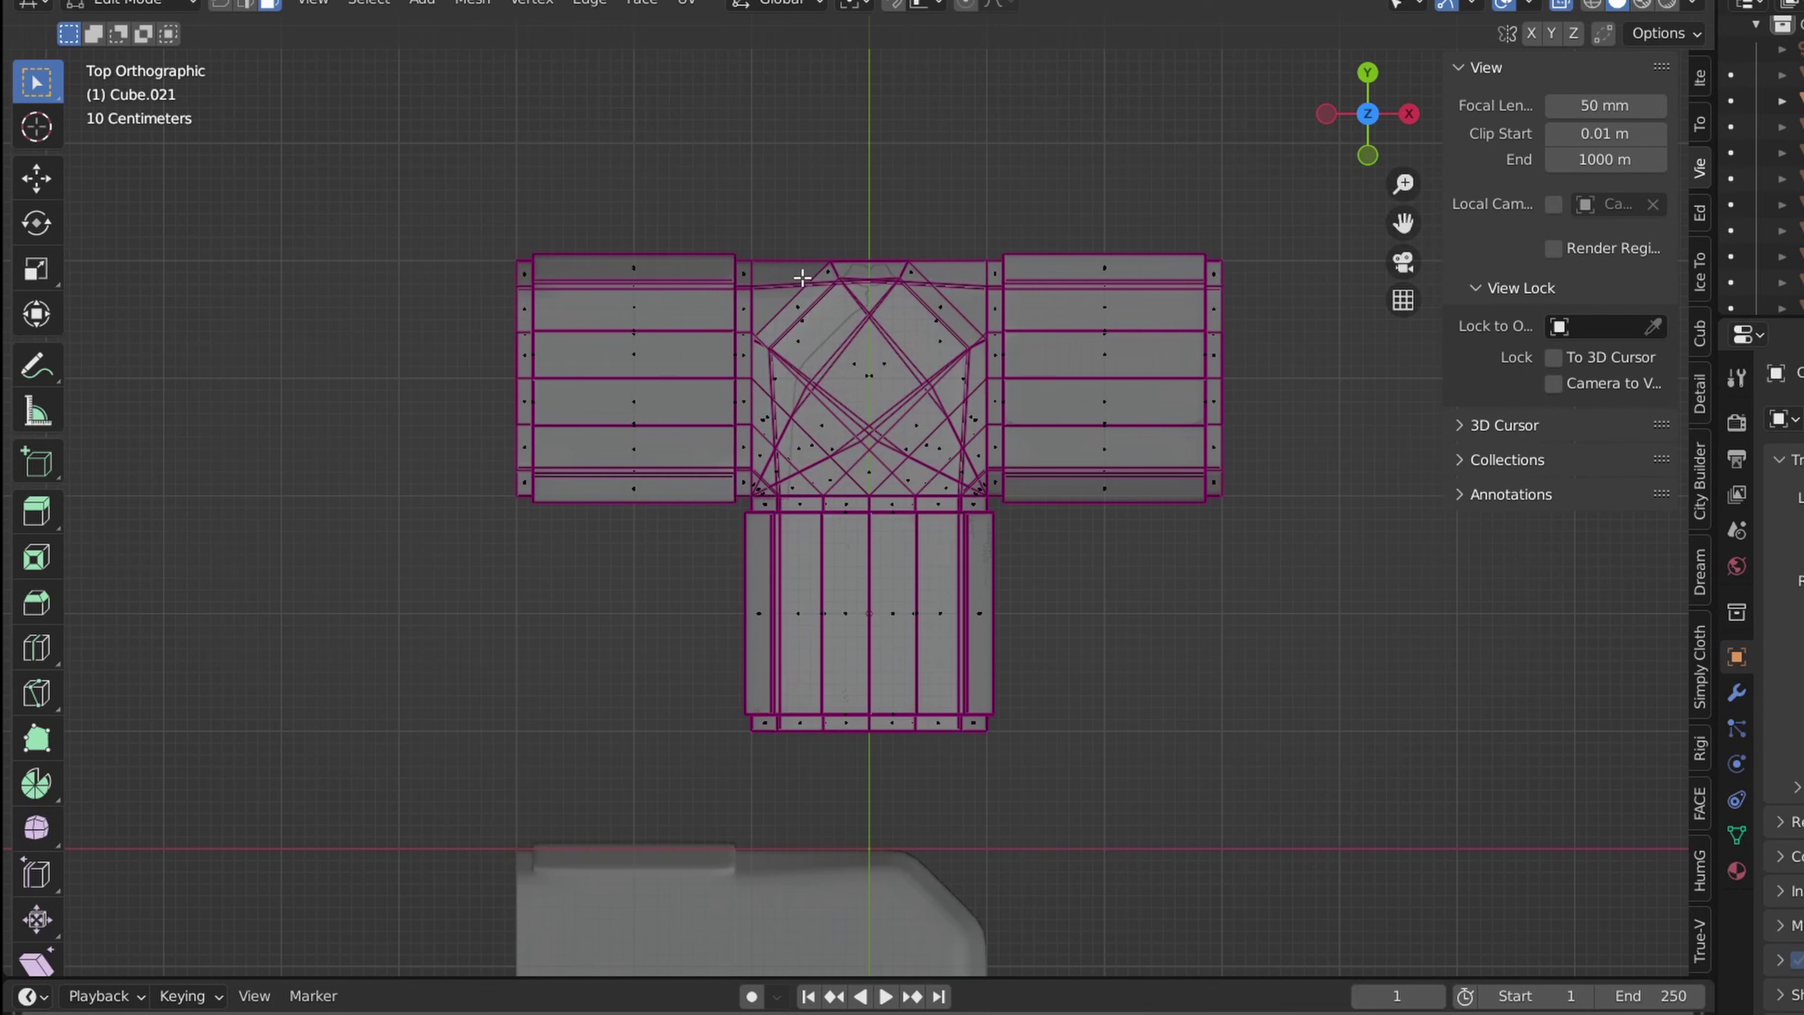
drag(869, 363, 953, 492)
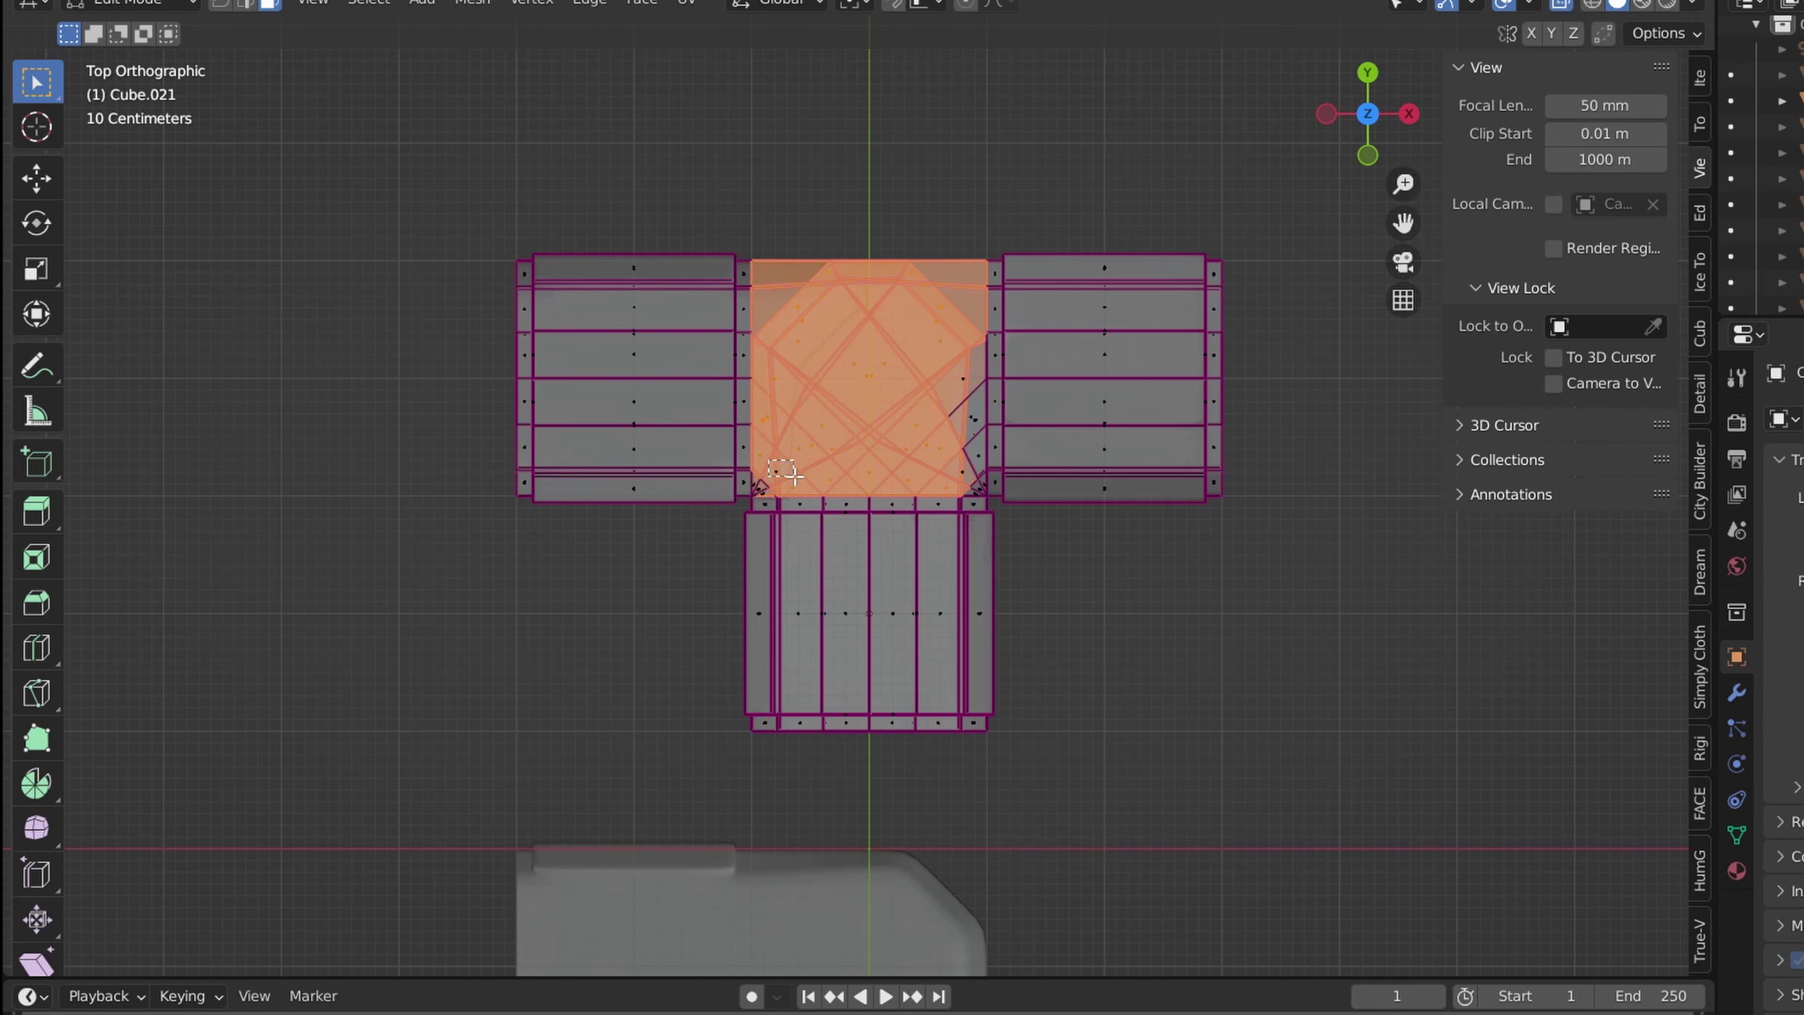
key(x)
click(926, 427)
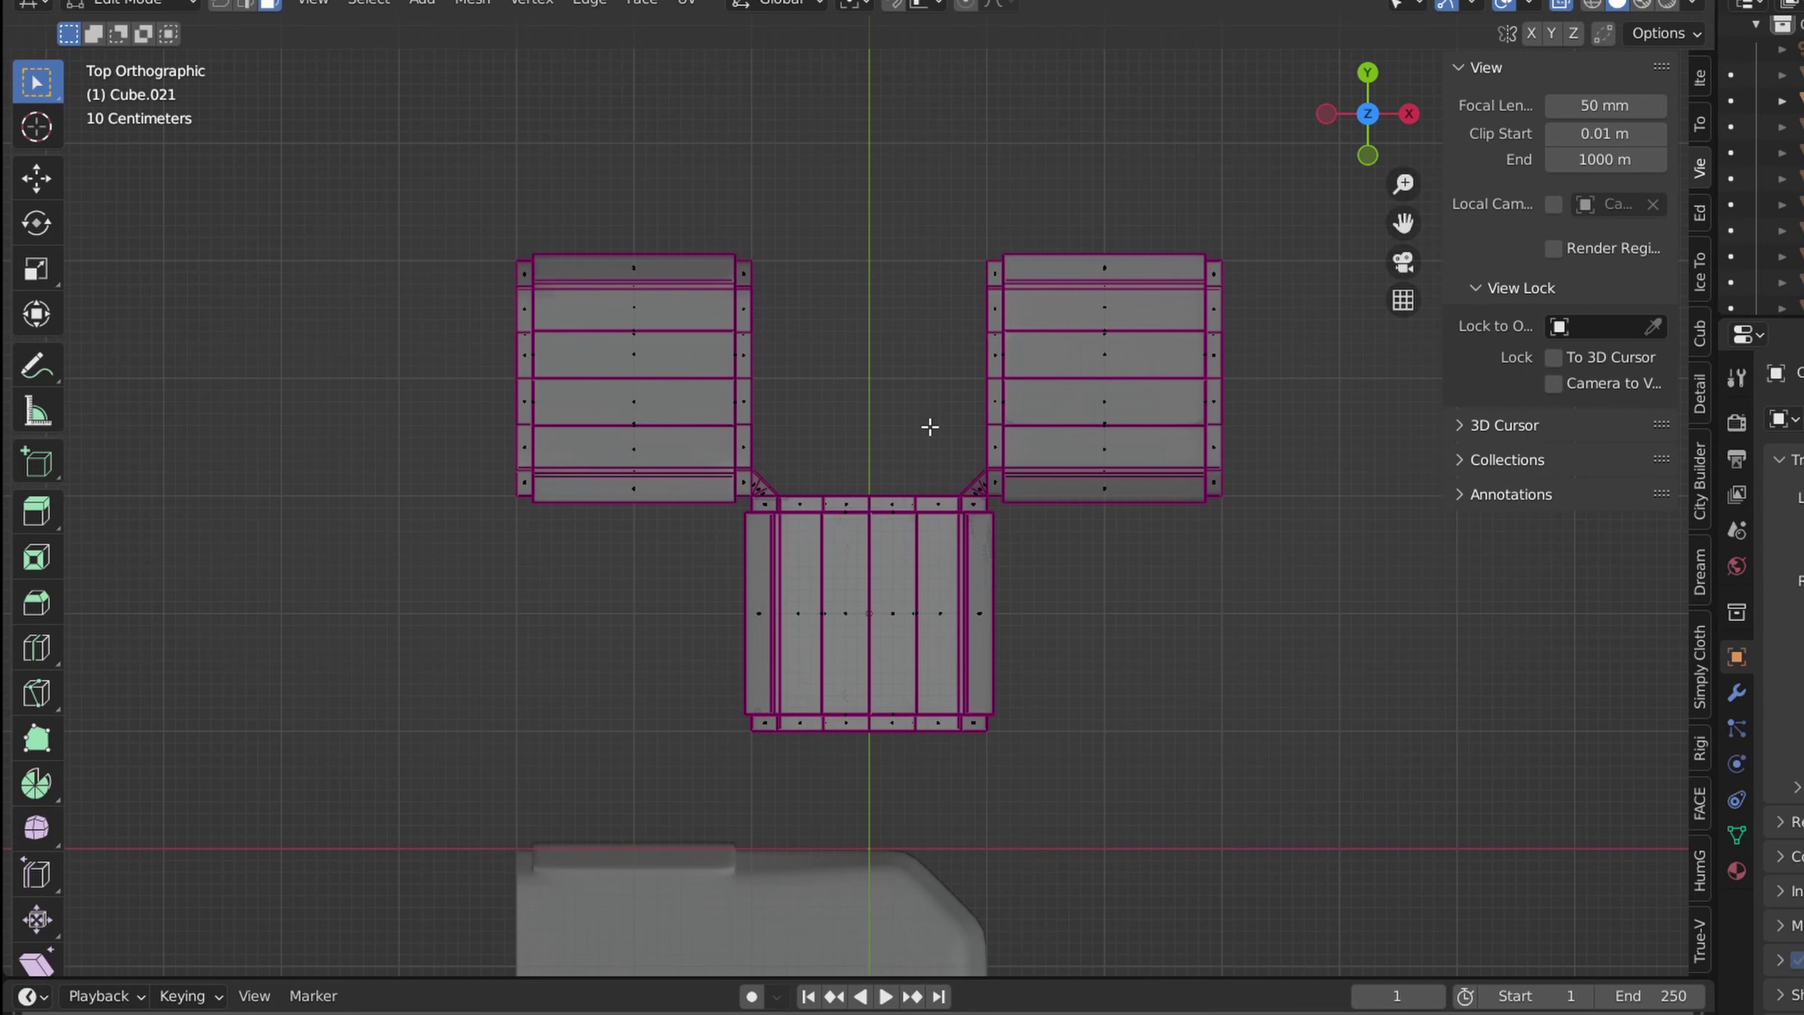
Step: Delete the left half of the shared stem from the corner piece with the right branch
key(Tab)
click(961, 595)
key(Tab)
drag(625, 361, 867, 780)
key(x)
click(878, 724)
Step: Delete the right half of the shared stem from the corner piece with the left branch
key(Tab)
click(813, 645)
key(Tab)
drag(870, 251, 1198, 724)
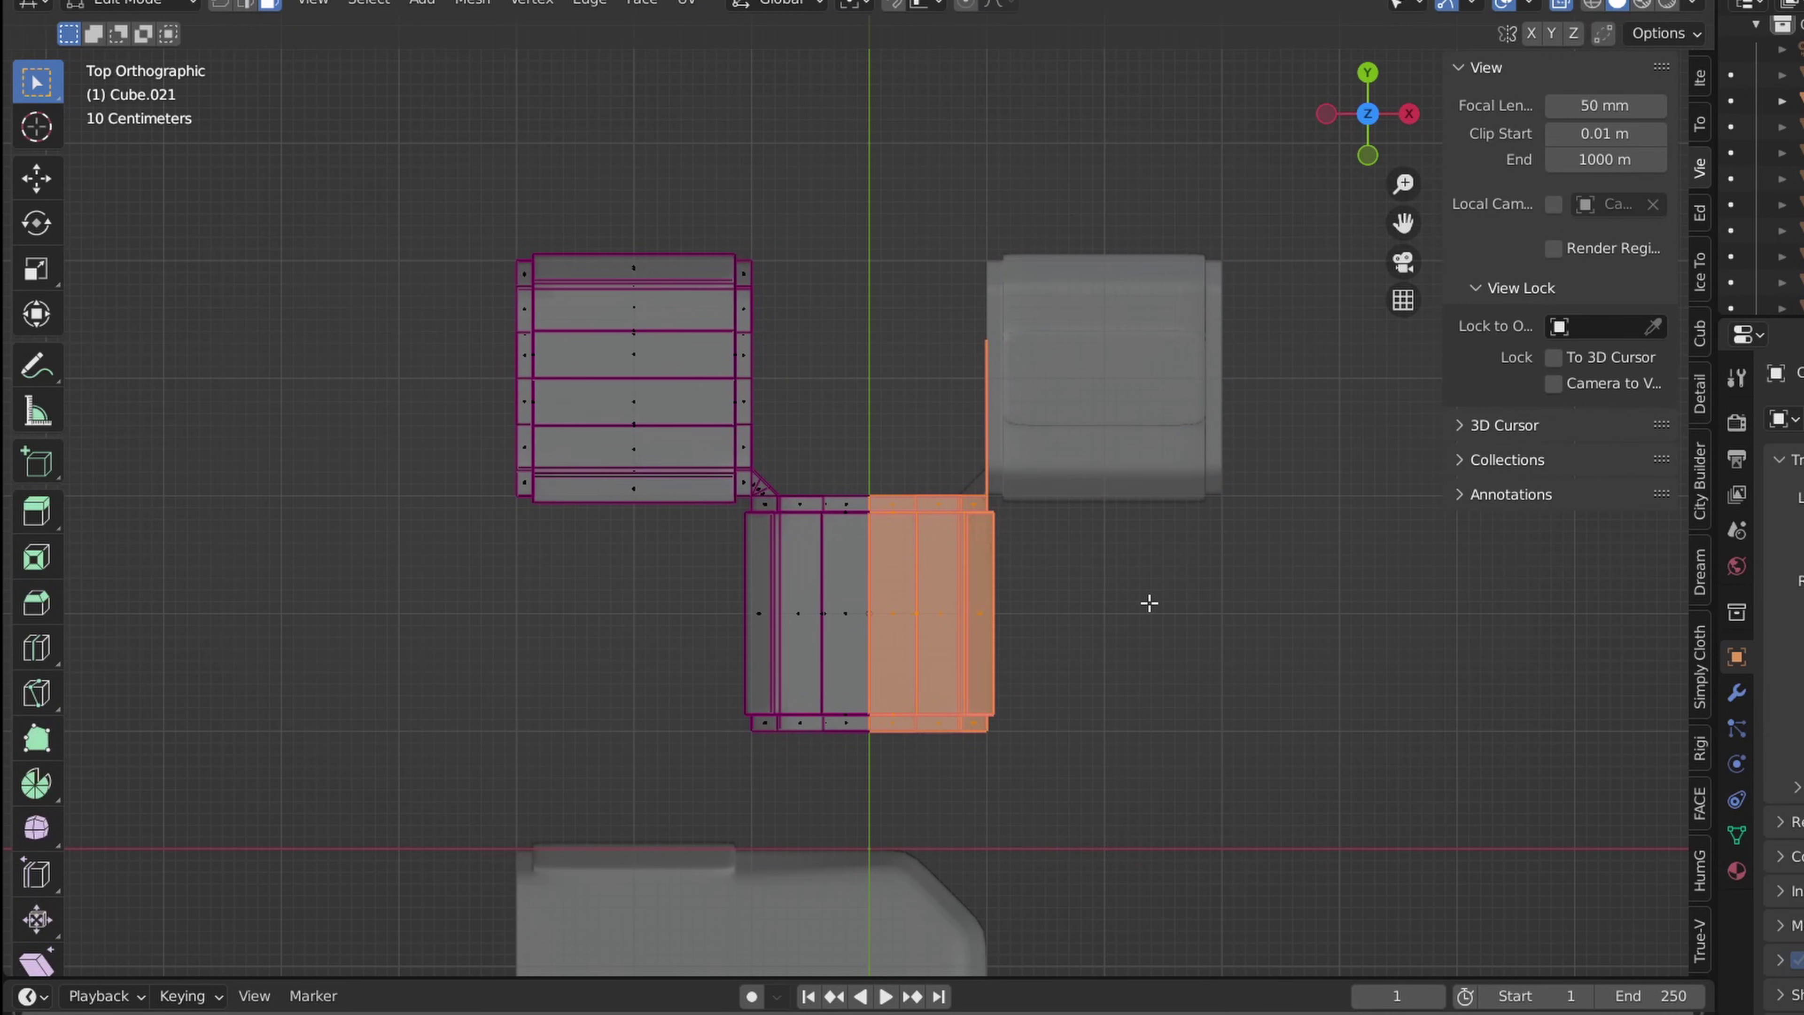
key(x)
click(1148, 600)
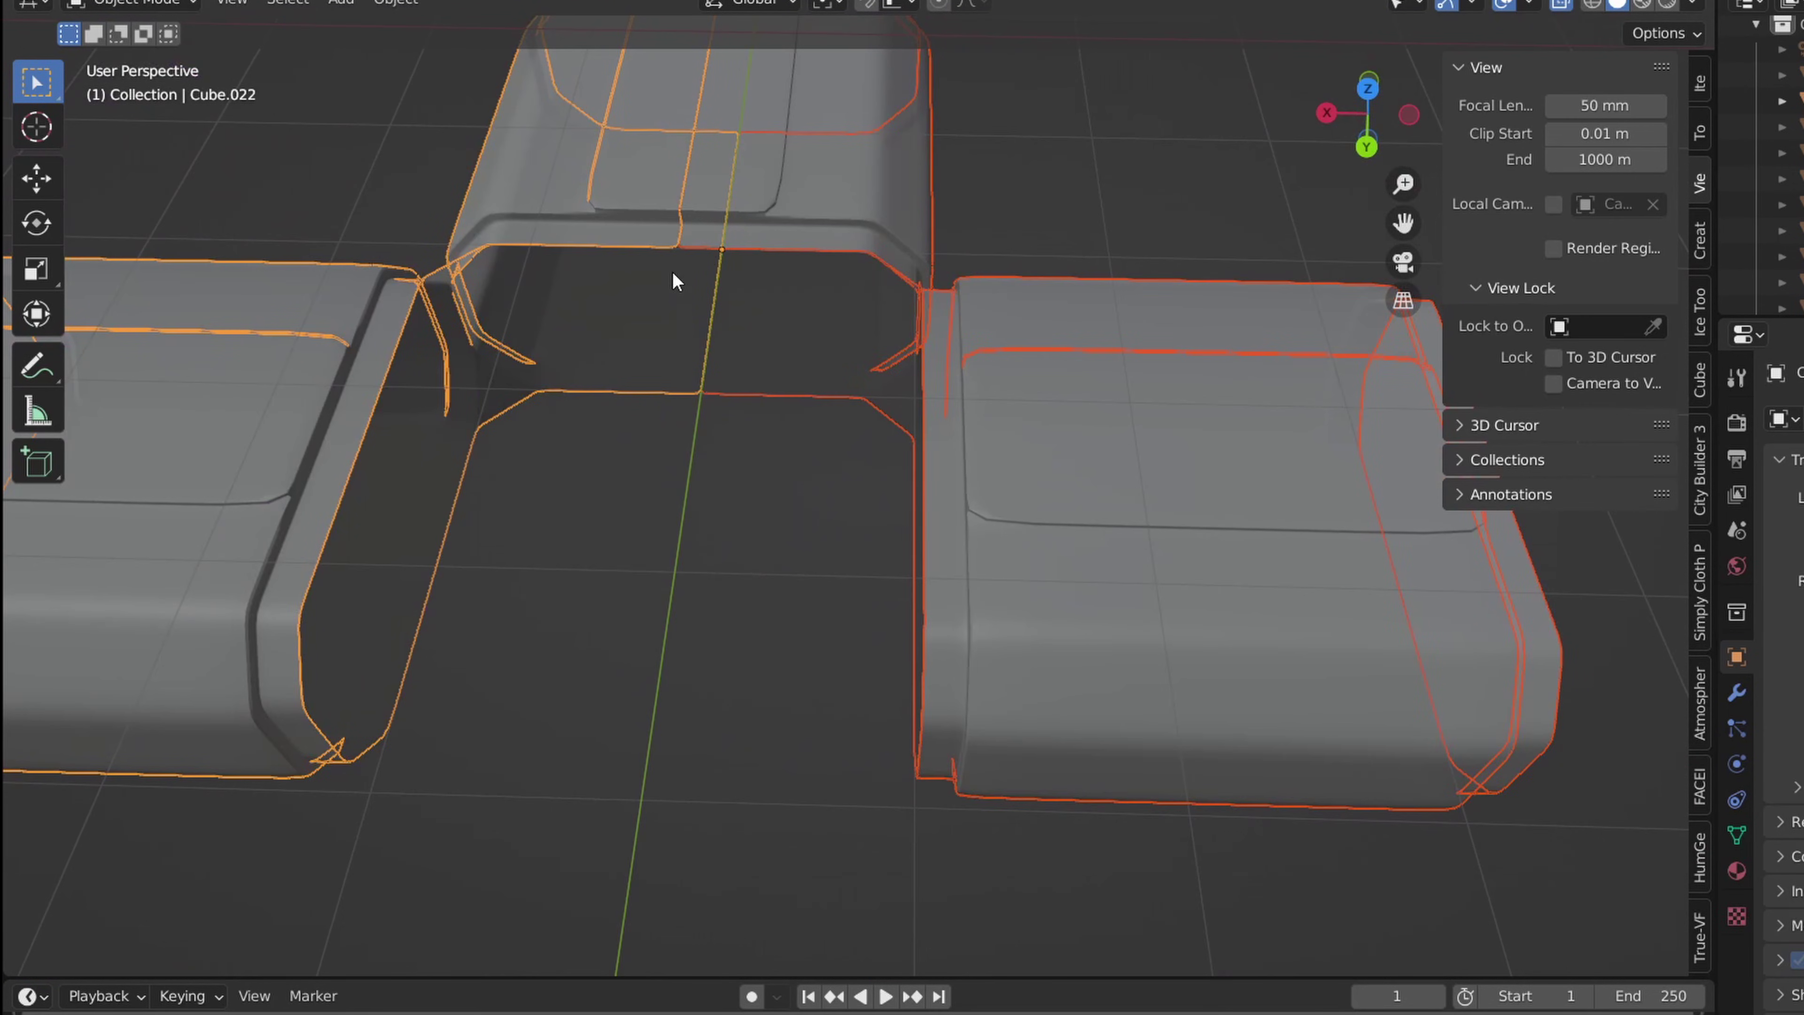
Step: Select the facing open rims of the T's two side branches, including the inner corner edges, in edge mode with X-ray off
key(Tab)
middle_drag(1076, 189, 897, 205)
scroll(898, 206, down, 3)
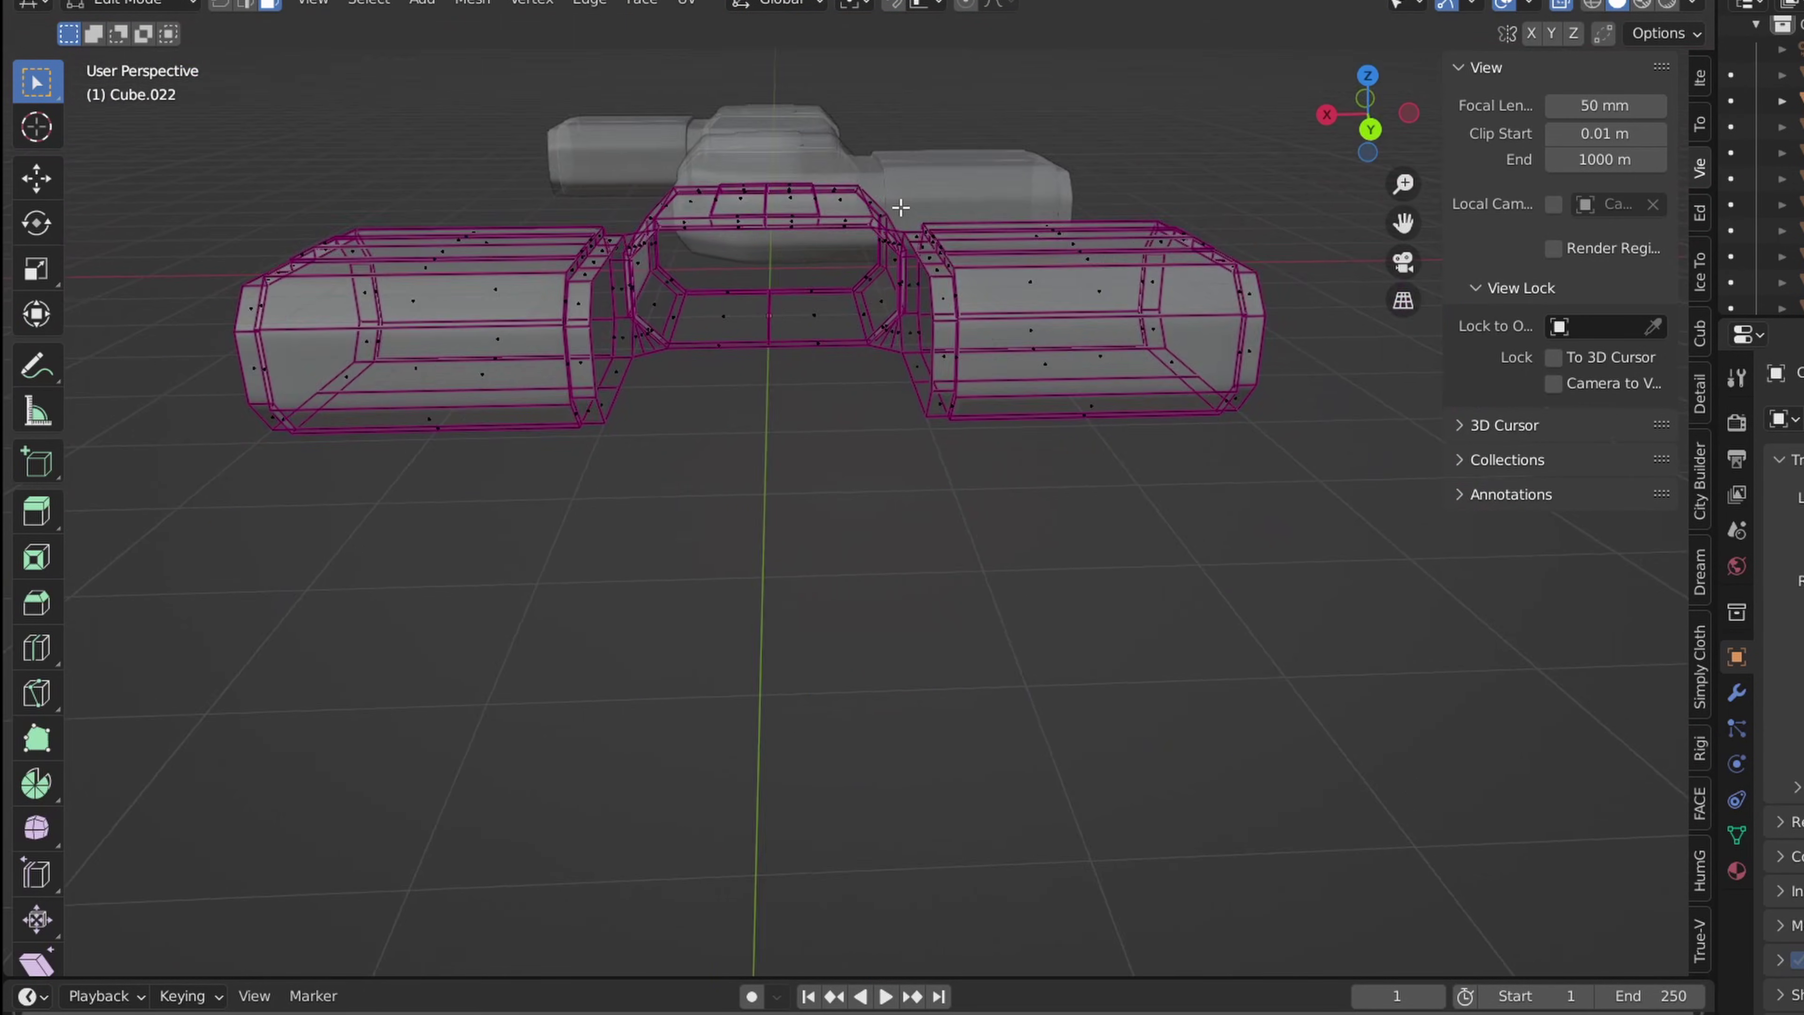
scroll(794, 520, up, 3)
middle_drag(793, 520, 793, 588)
key(KP_7)
click(1560, 4)
shift+middle_drag(723, 85, 822, 558)
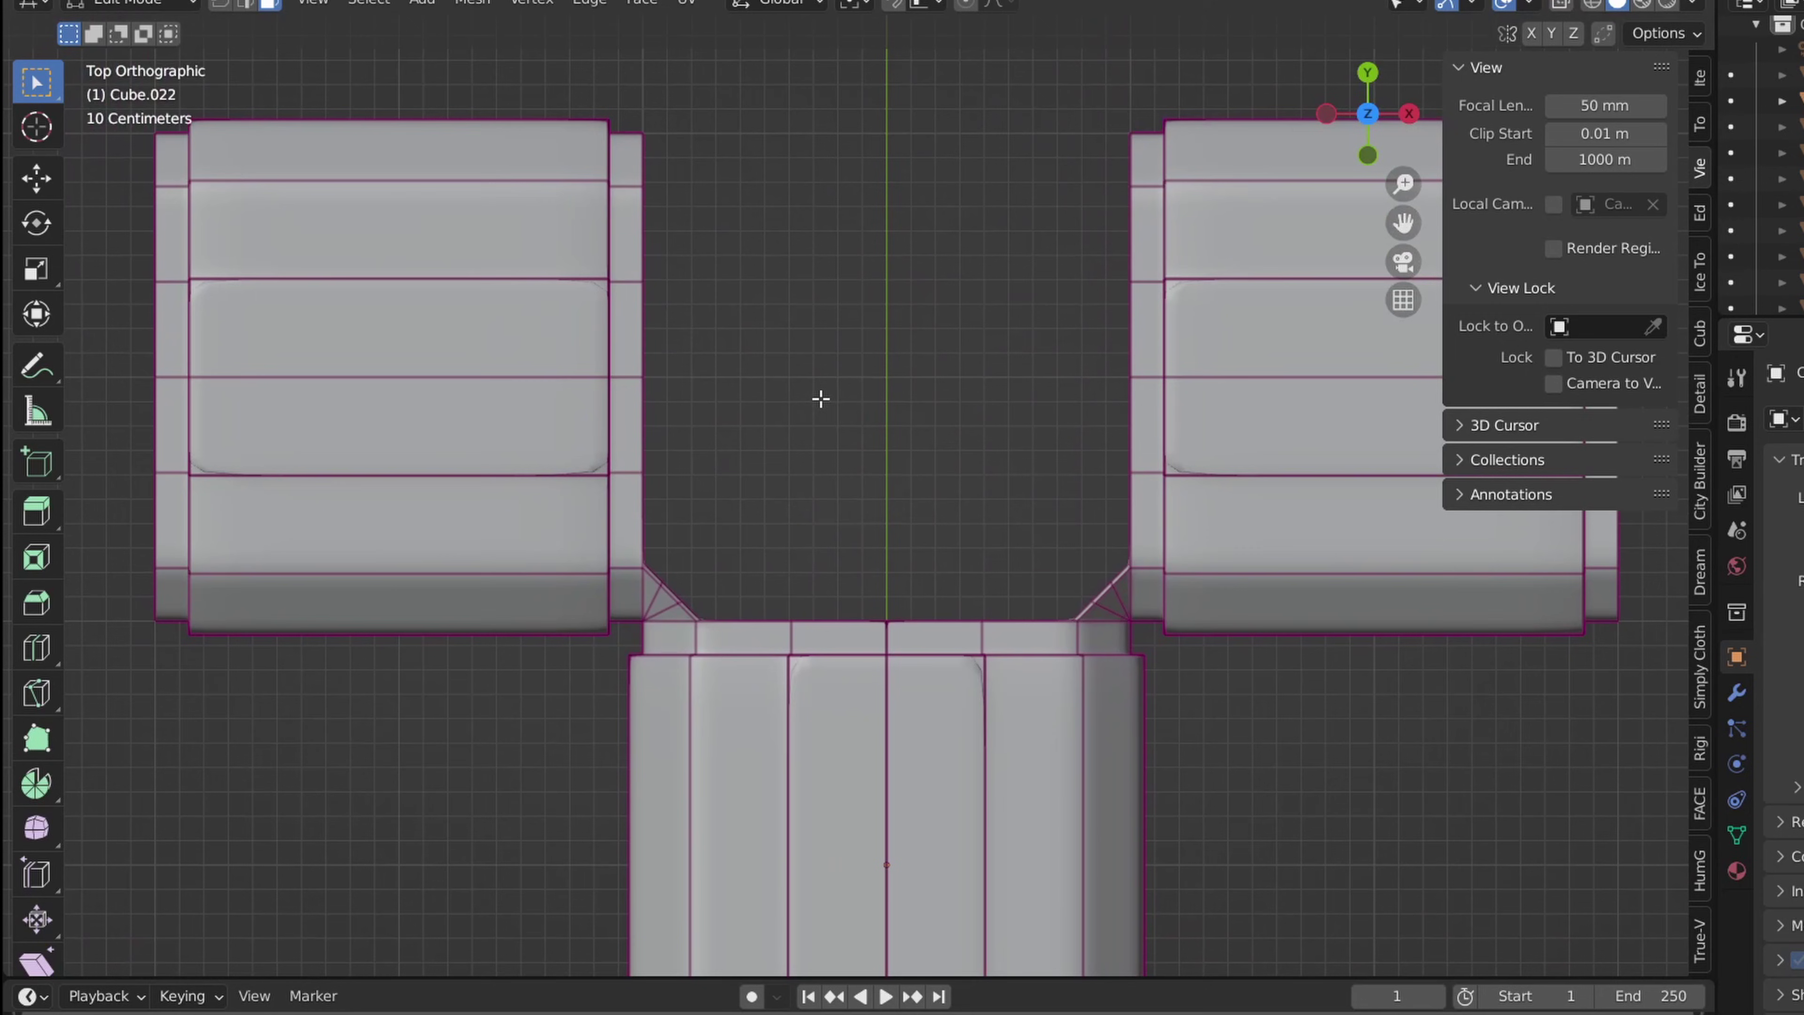
key(2)
click(641, 161)
ctrl+click(646, 528)
shift+click(1128, 186)
scroll(1146, 700, up, 3)
ctrl+click(339, 543)
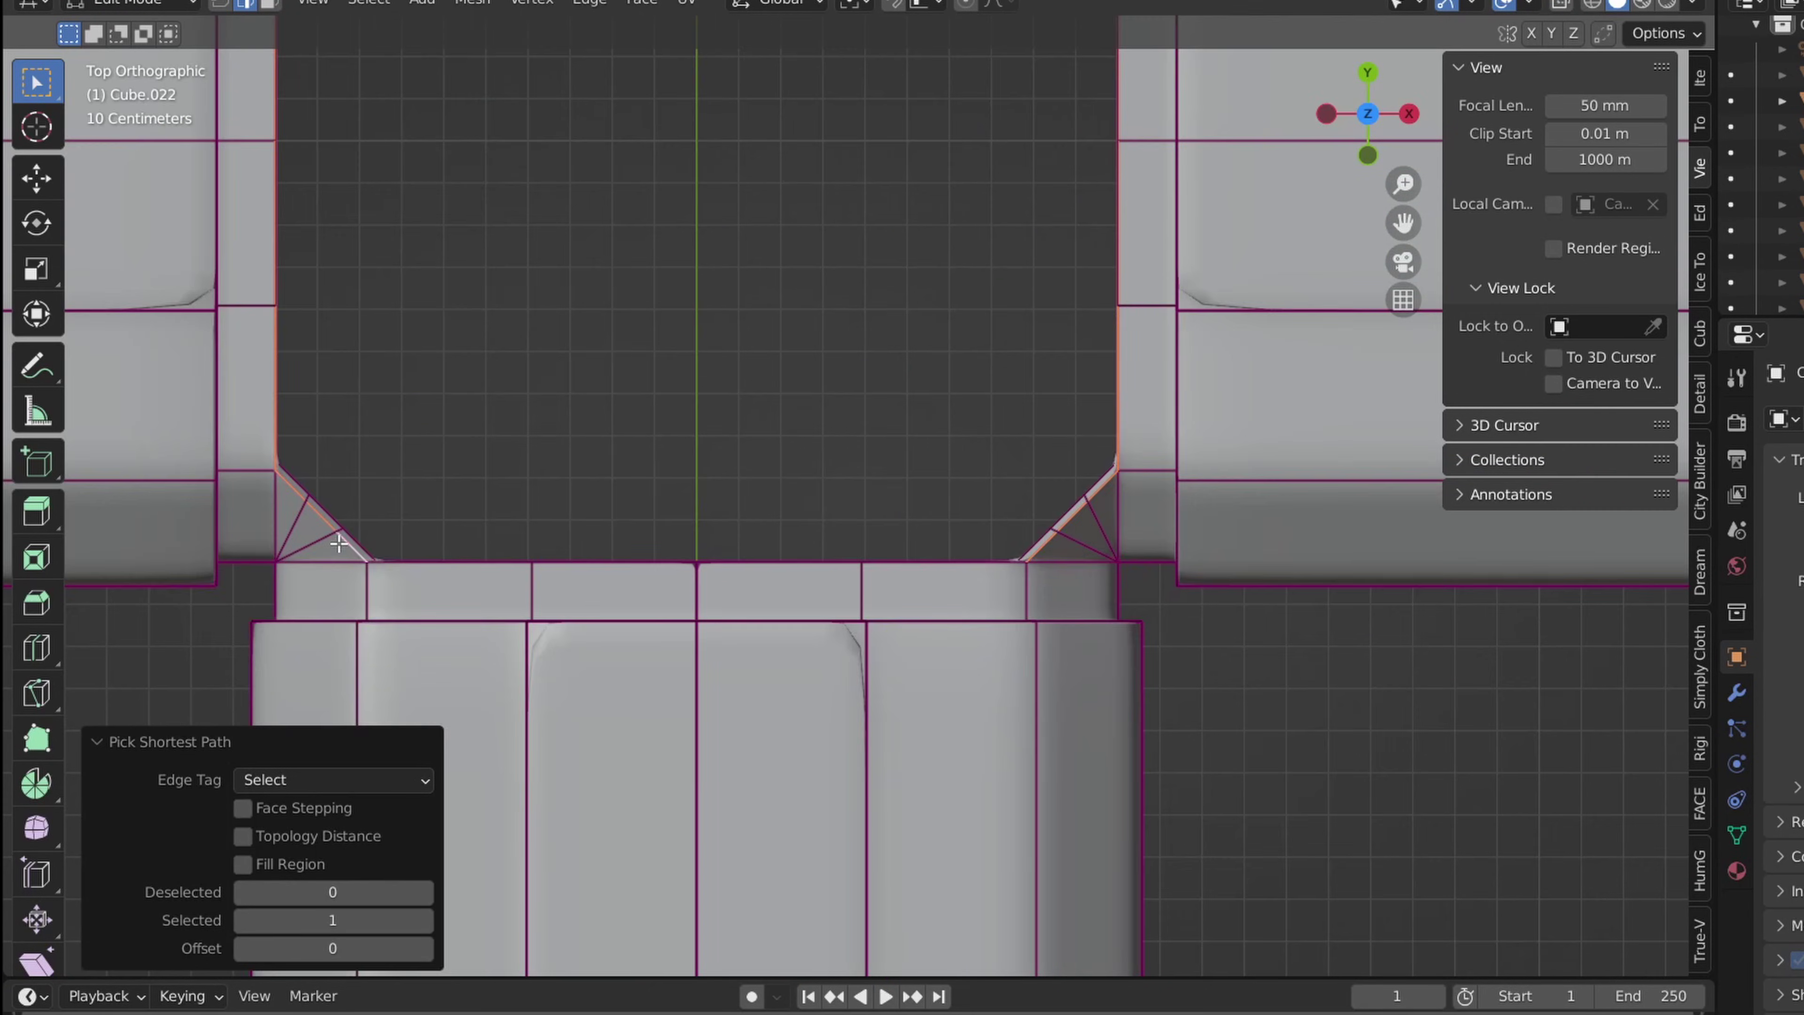
Step: Connect the selected rims of the two side branches with Bridge Edge Loops to close the T-junction
scroll(339, 543, down, 3)
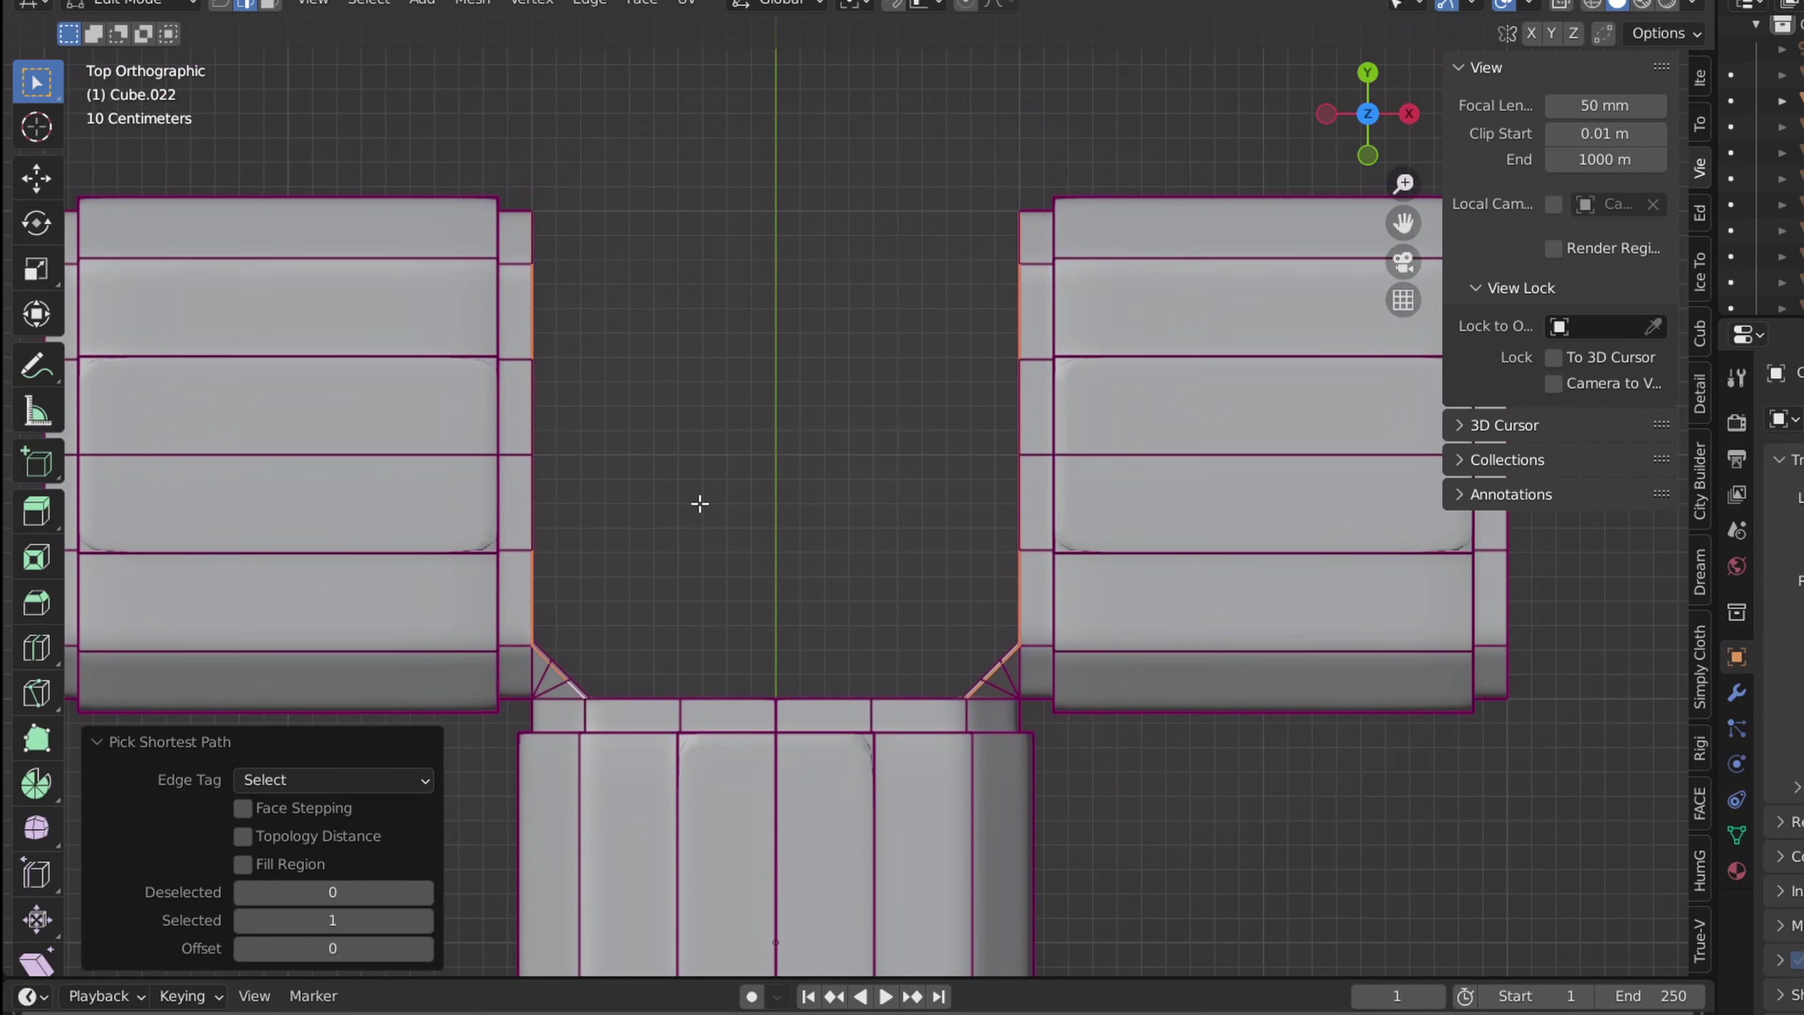
right_click(987, 356)
click(987, 355)
click(985, 175)
scroll(986, 175, down, 4)
middle_drag(986, 175, 1349, 541)
scroll(1349, 540, down, 3)
Step: Duplicate the T-junction in Object Mode and move the copy about 4.67 m along Y
click(1368, 114)
key(Tab)
key(shift+d)
key(y)
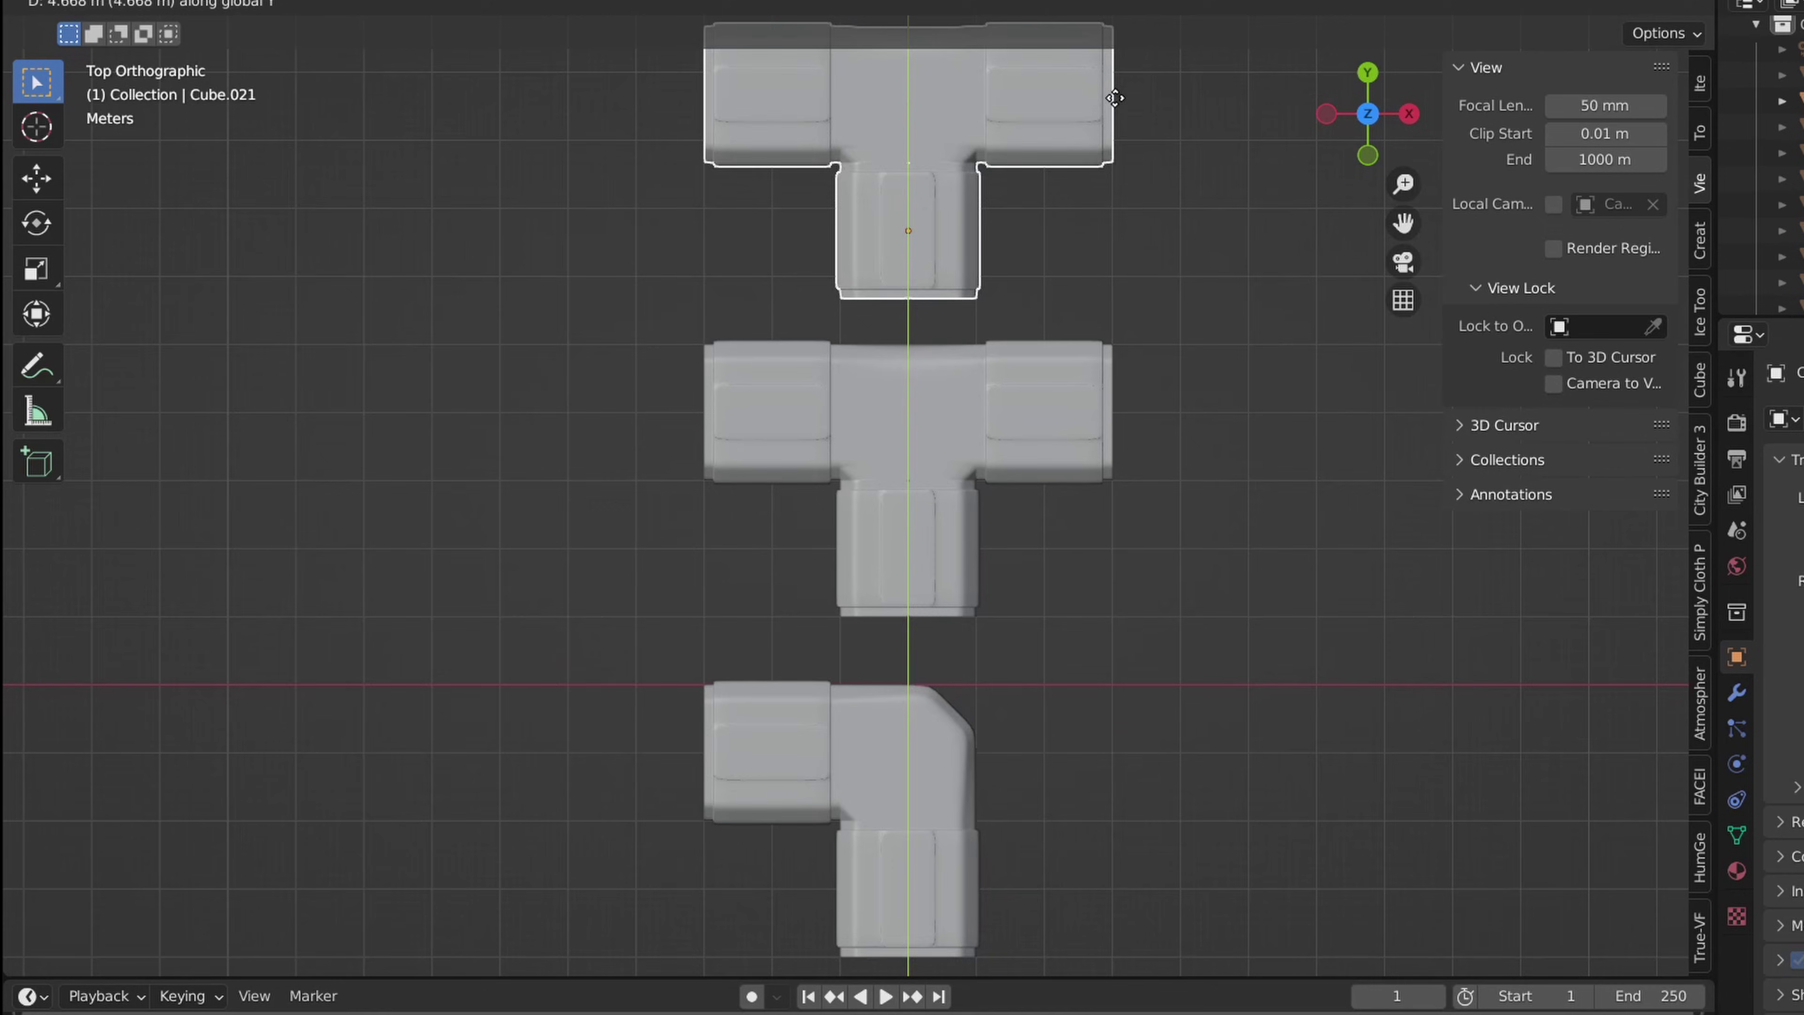
click(1109, 98)
shift+middle_drag(1096, 195, 1120, 509)
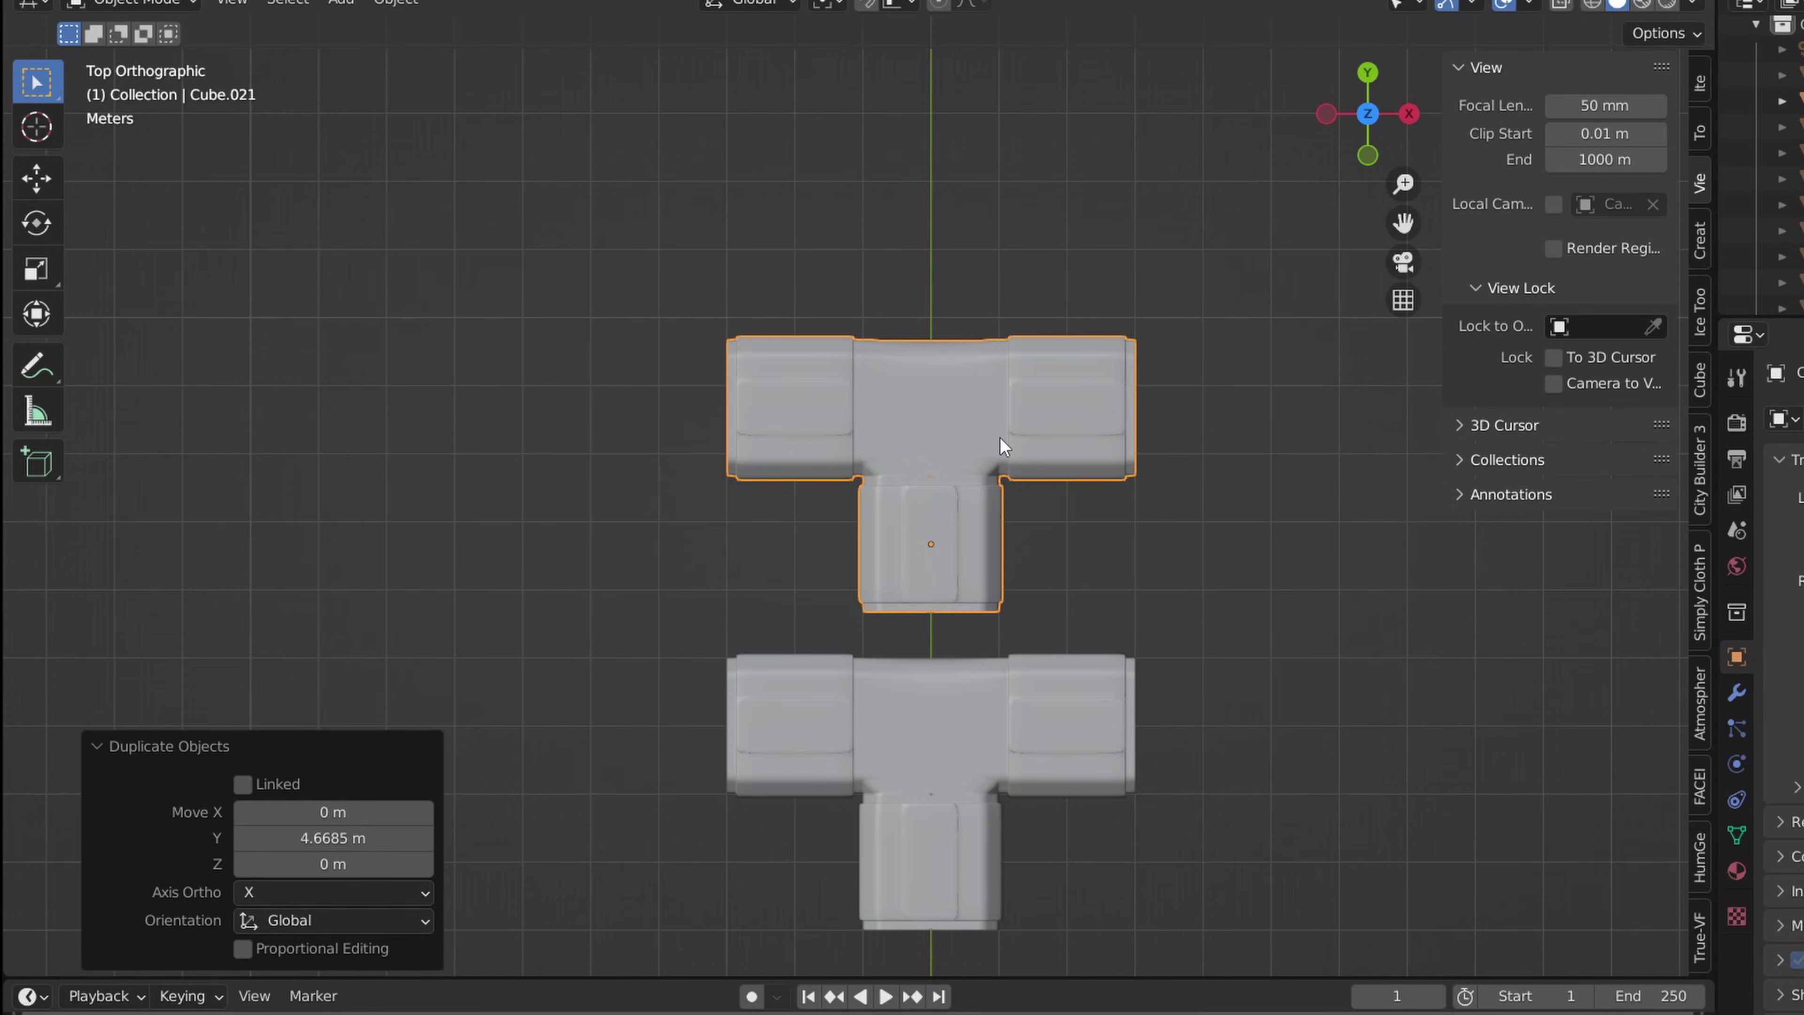
Step: Duplicate the upper T-junction 2 m along Y, rotate the copy 180 degrees, and move it another 2 m along Y
key(shift+d)
text(y2)
key(Return)
text(r1)
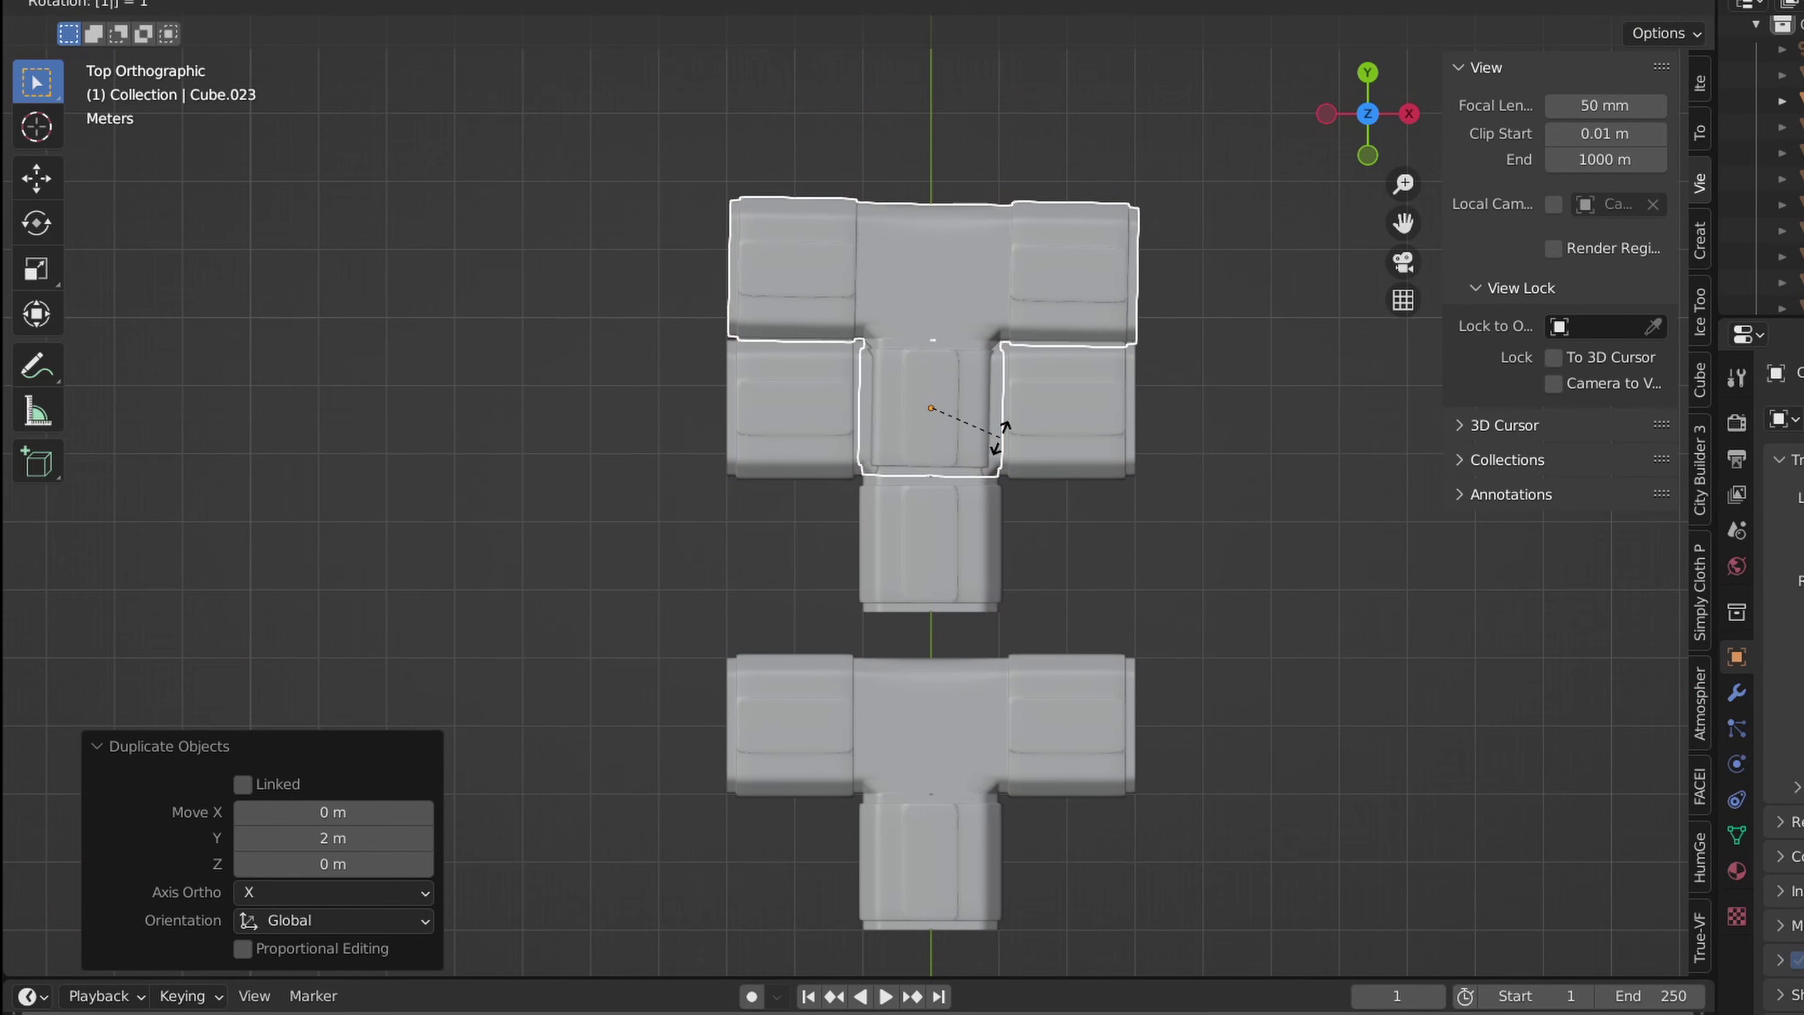
text(80)
key(Return)
key(g)
key(y)
key(2)
key(Return)
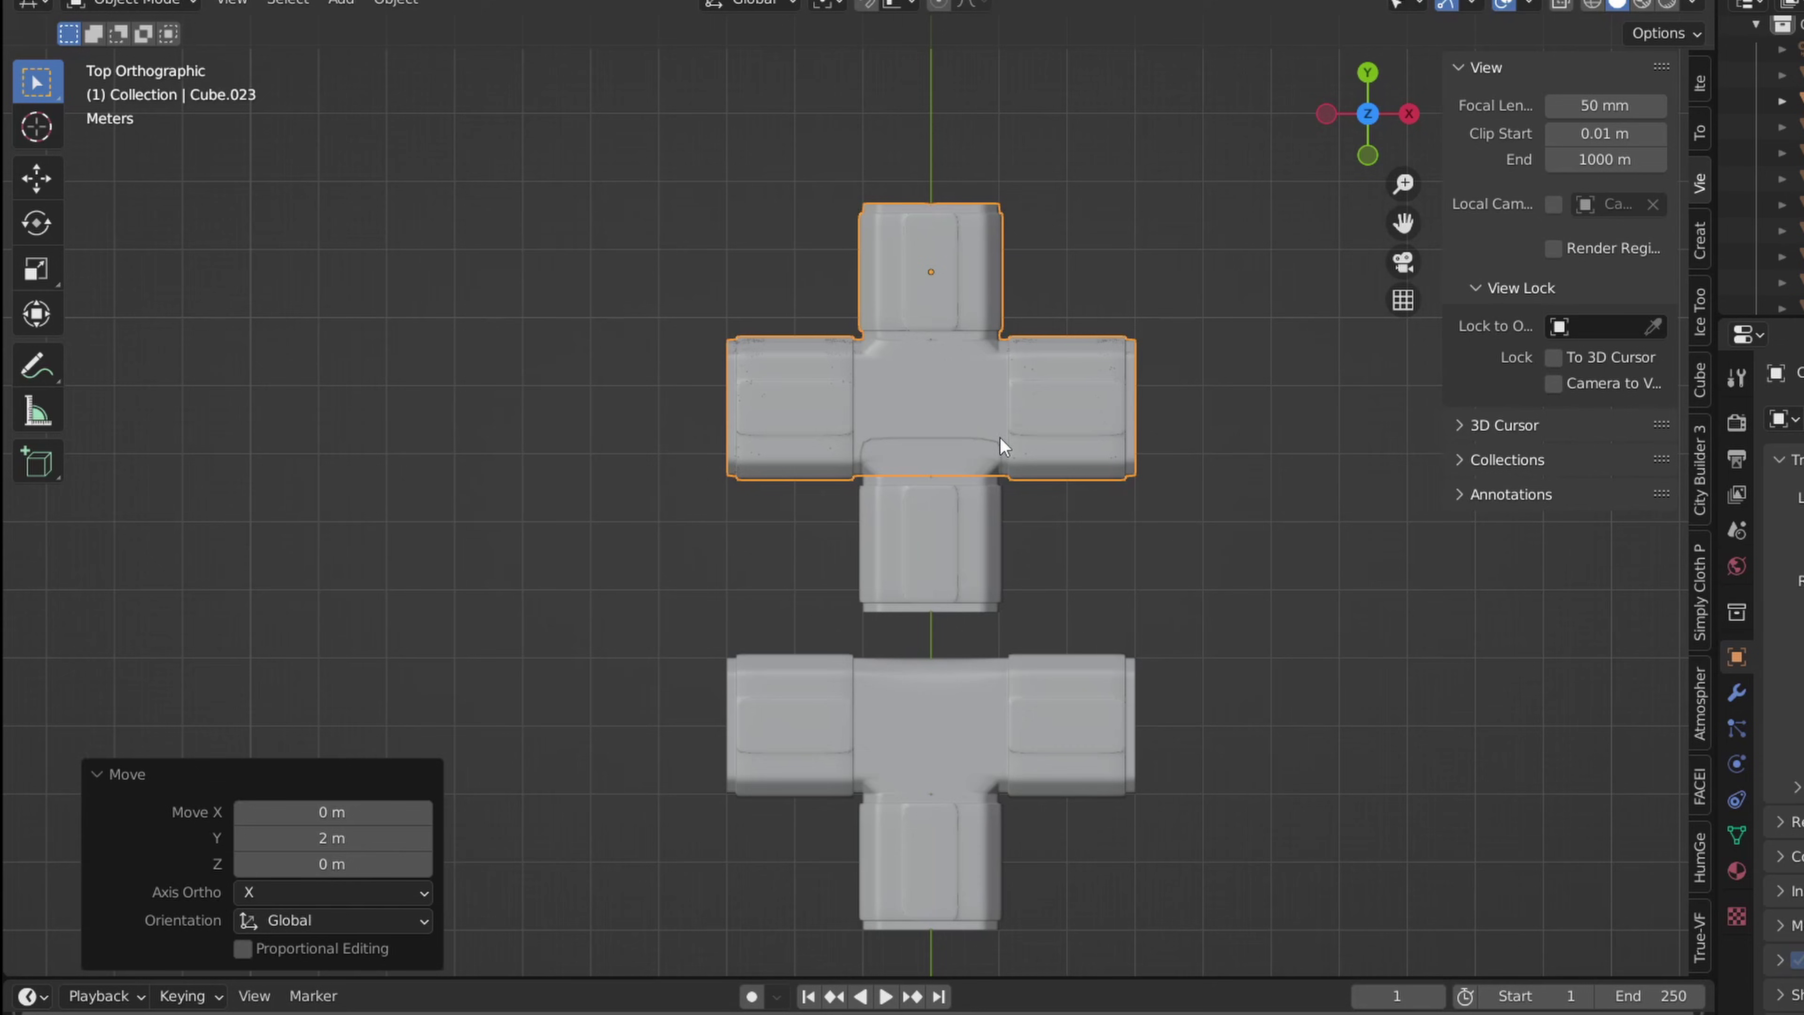
Step: Delete the lower half of the rotated T-junction's crossbar up to its center line, with X-ray display on
shift+middle_drag(1088, 489, 1082, 602)
scroll(1089, 566, up, 2)
key(Tab)
click(1563, 6)
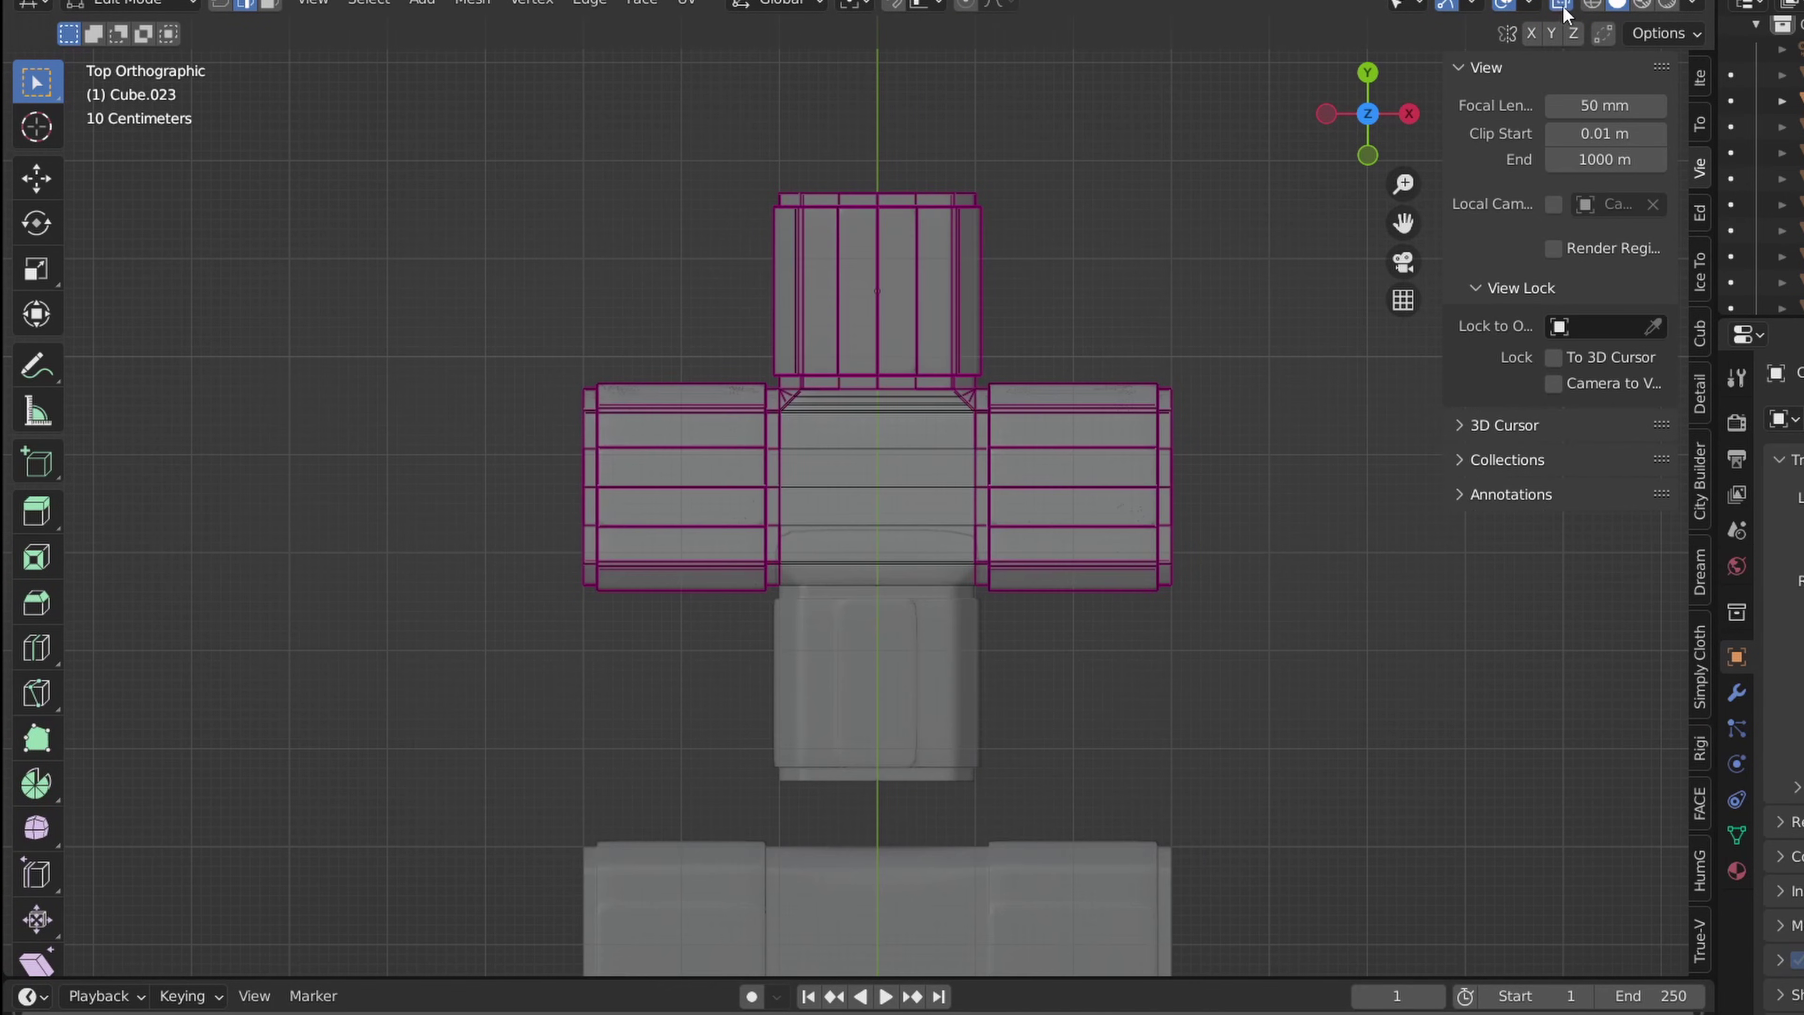
drag(563, 495, 1264, 646)
key(x)
click(1264, 646)
Step: Delete the upper half of the unrotated T-junction's crossbar up to the same center line
key(Tab)
click(939, 615)
key(Tab)
drag(461, 291, 1216, 482)
key(x)
click(1216, 482)
Step: Select both remaining T-junction halves in Object Mode and join them into one four-way crossing
key(Tab)
click(867, 564)
click(868, 565)
click(893, 509)
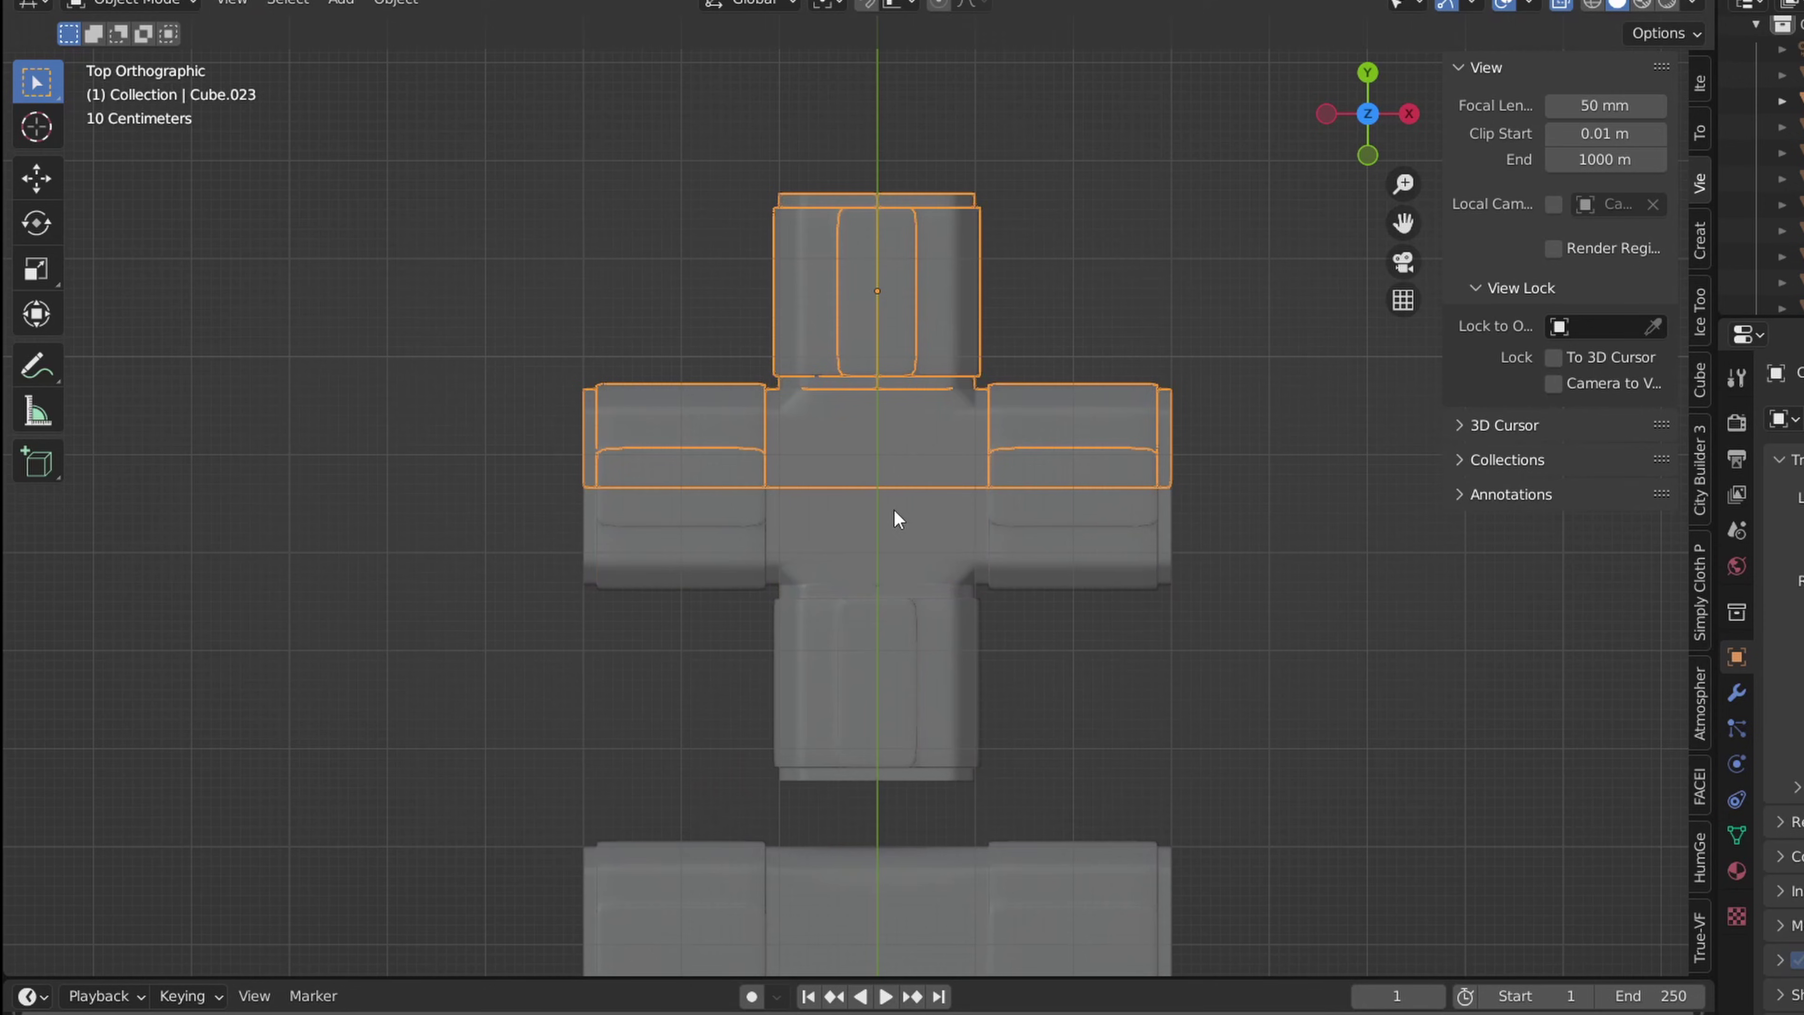
shift+click(898, 554)
key(ctrl+j)
middle_drag(898, 554, 969, 622)
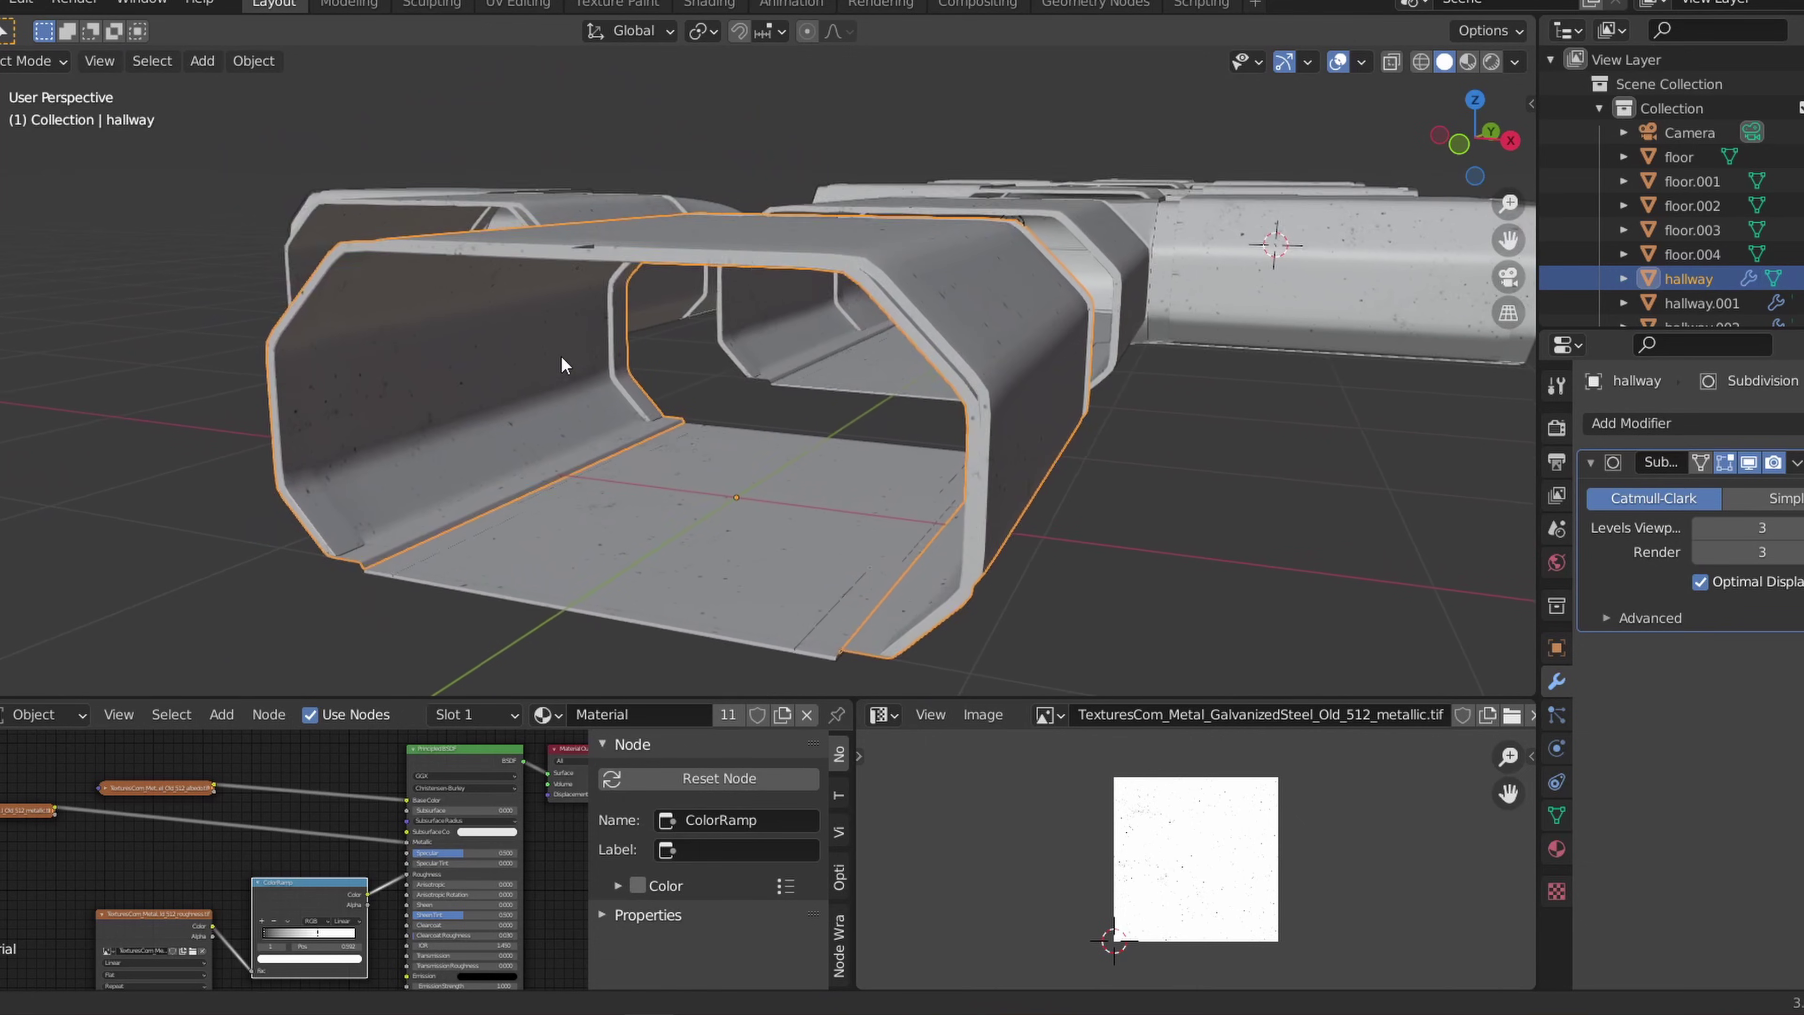
Step: Duplicate the straight hallway's upper slanted inner wall face on the -X side and offset the copy about 0.033 m along X
key(Tab)
click(512, 282)
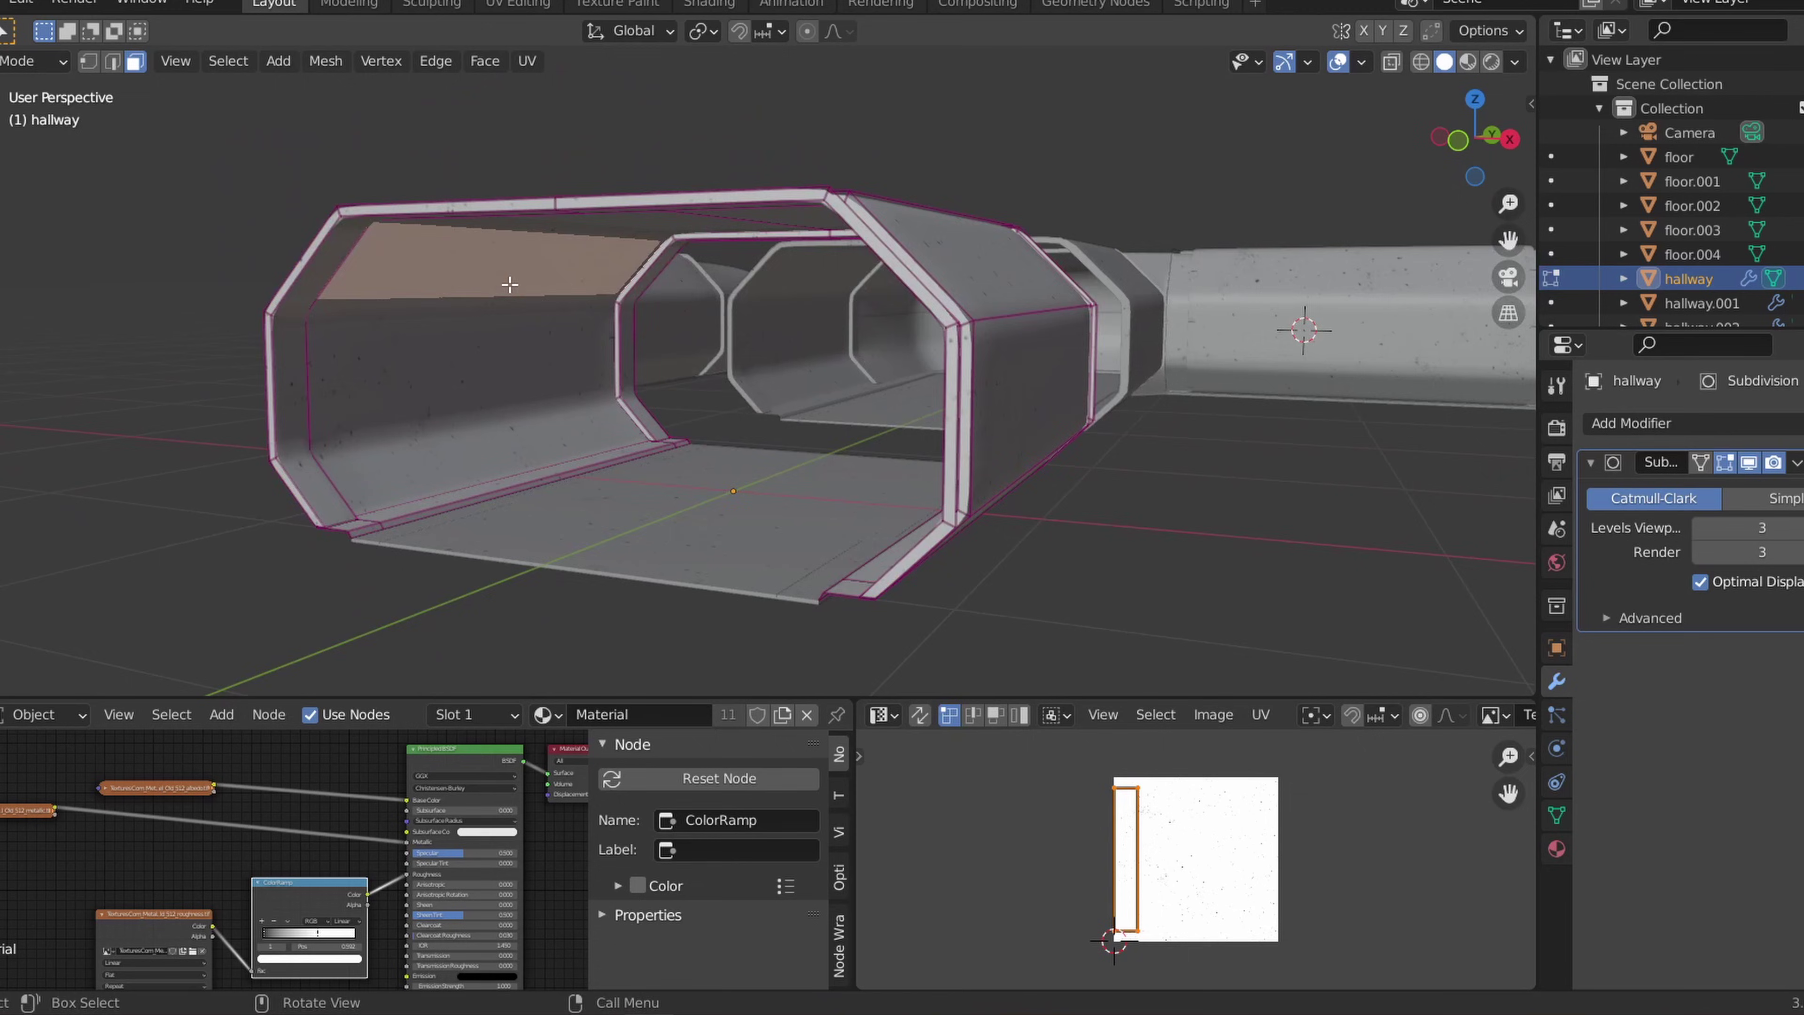
middle_drag(511, 283, 755, 373)
scroll(606, 437, up, 4)
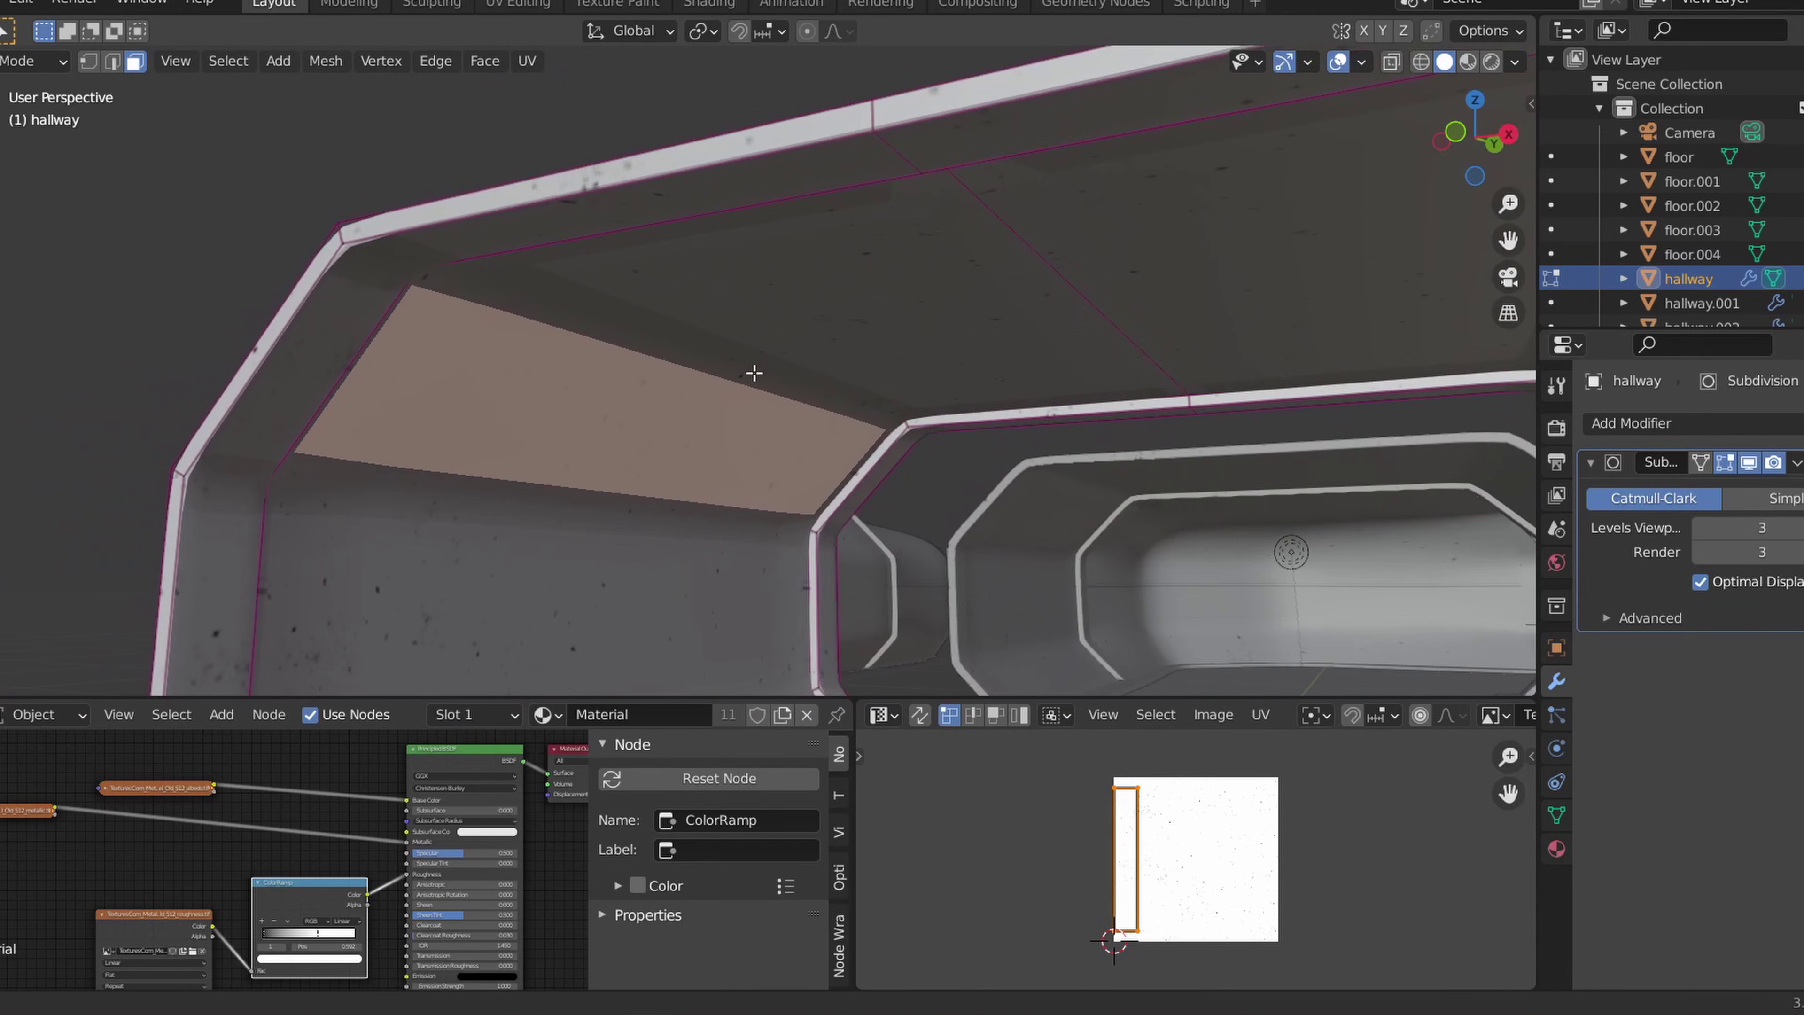
key(g)
key(x)
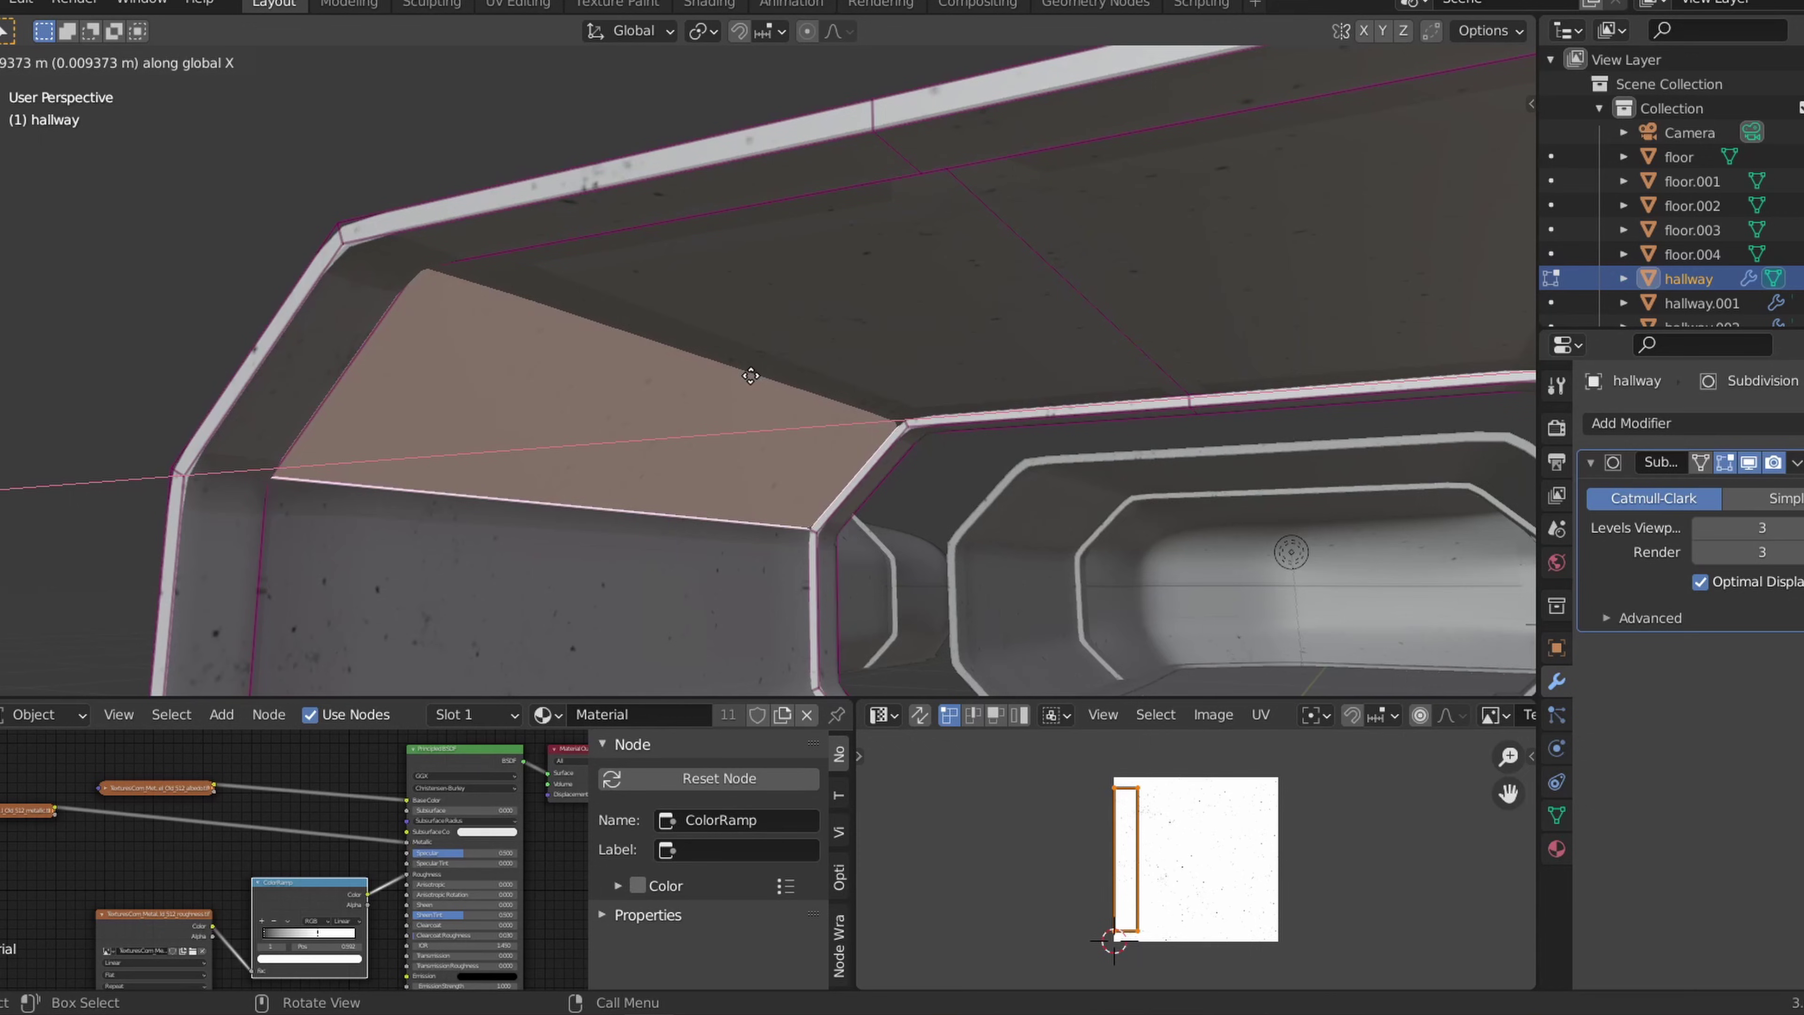
click(758, 376)
Step: Separate the duplicated slanted face into its own object and return to Object Mode
mouse_move(694, 419)
middle_down()
mouse_move(692, 435)
mouse_move(719, 433)
mouse_move(701, 437)
middle_up()
right_click(700, 437)
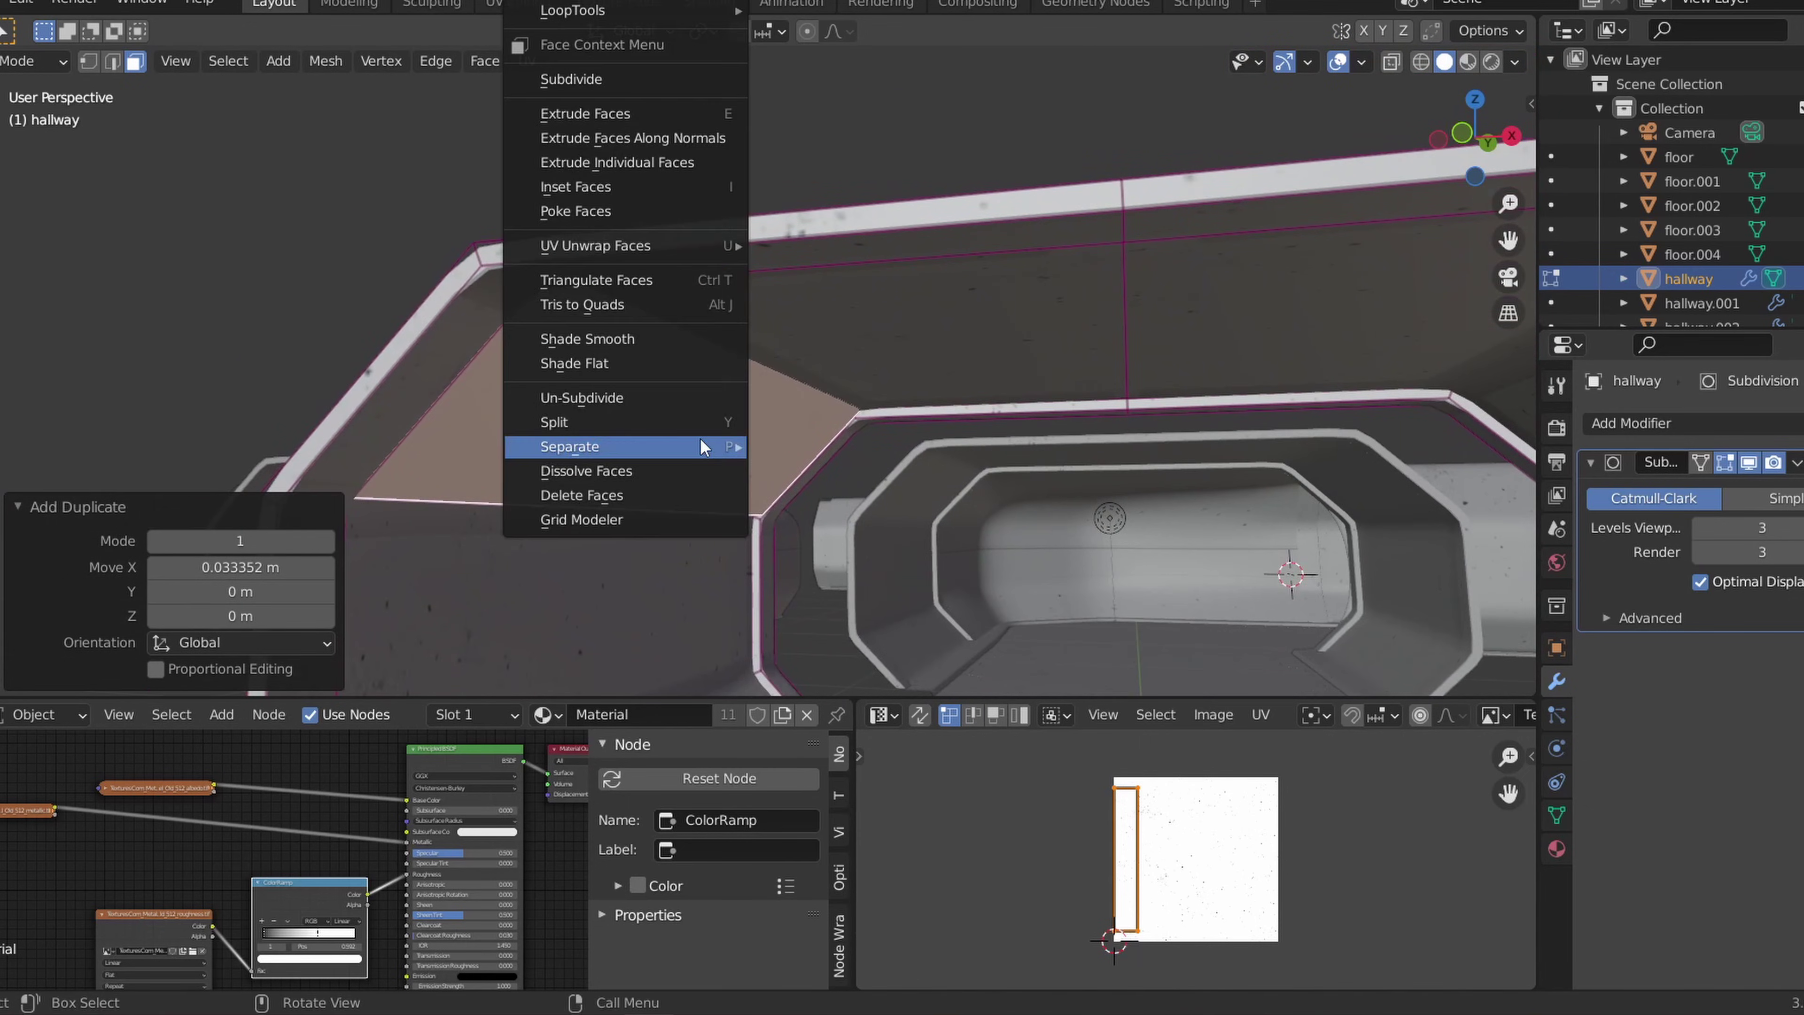
click(755, 440)
key(Tab)
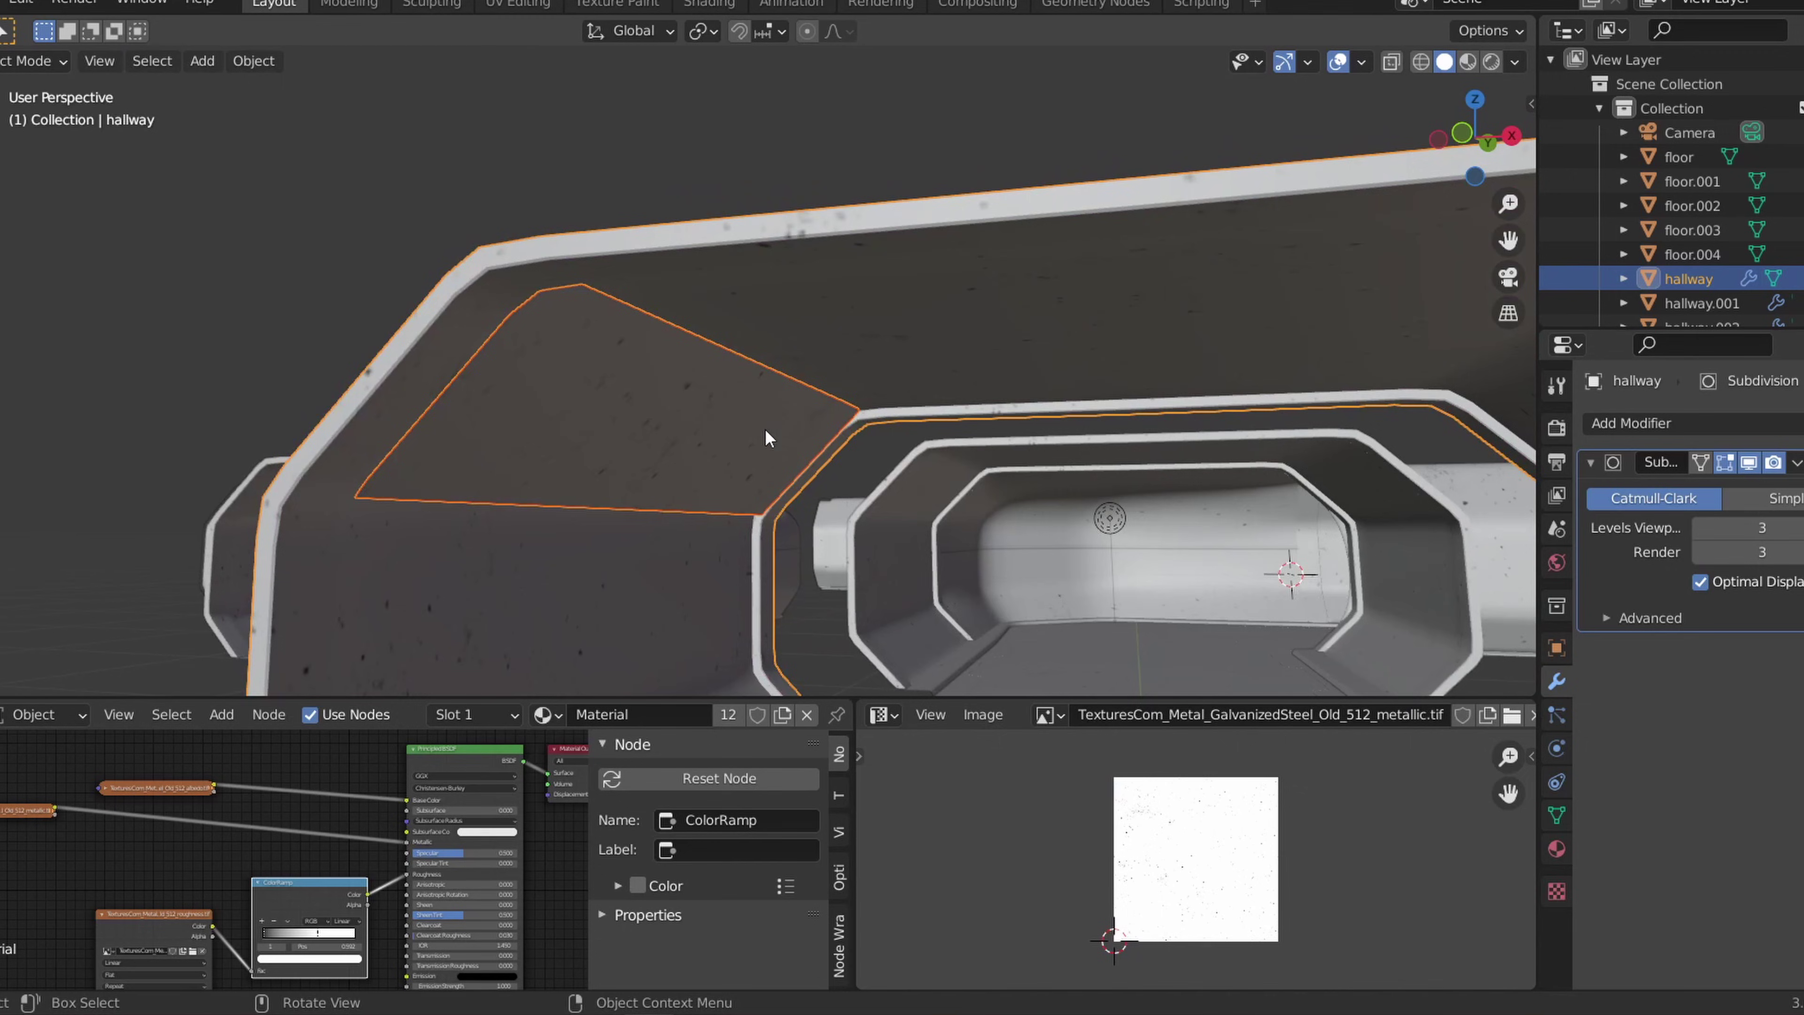
Step: Scale the separated slanted panel to about 0.716 overall and resize it along Y
middle_drag(765, 429, 688, 423)
click(688, 423)
key(Tab)
key(s)
click(931, 472)
middle_drag(932, 472, 921, 468)
key(s)
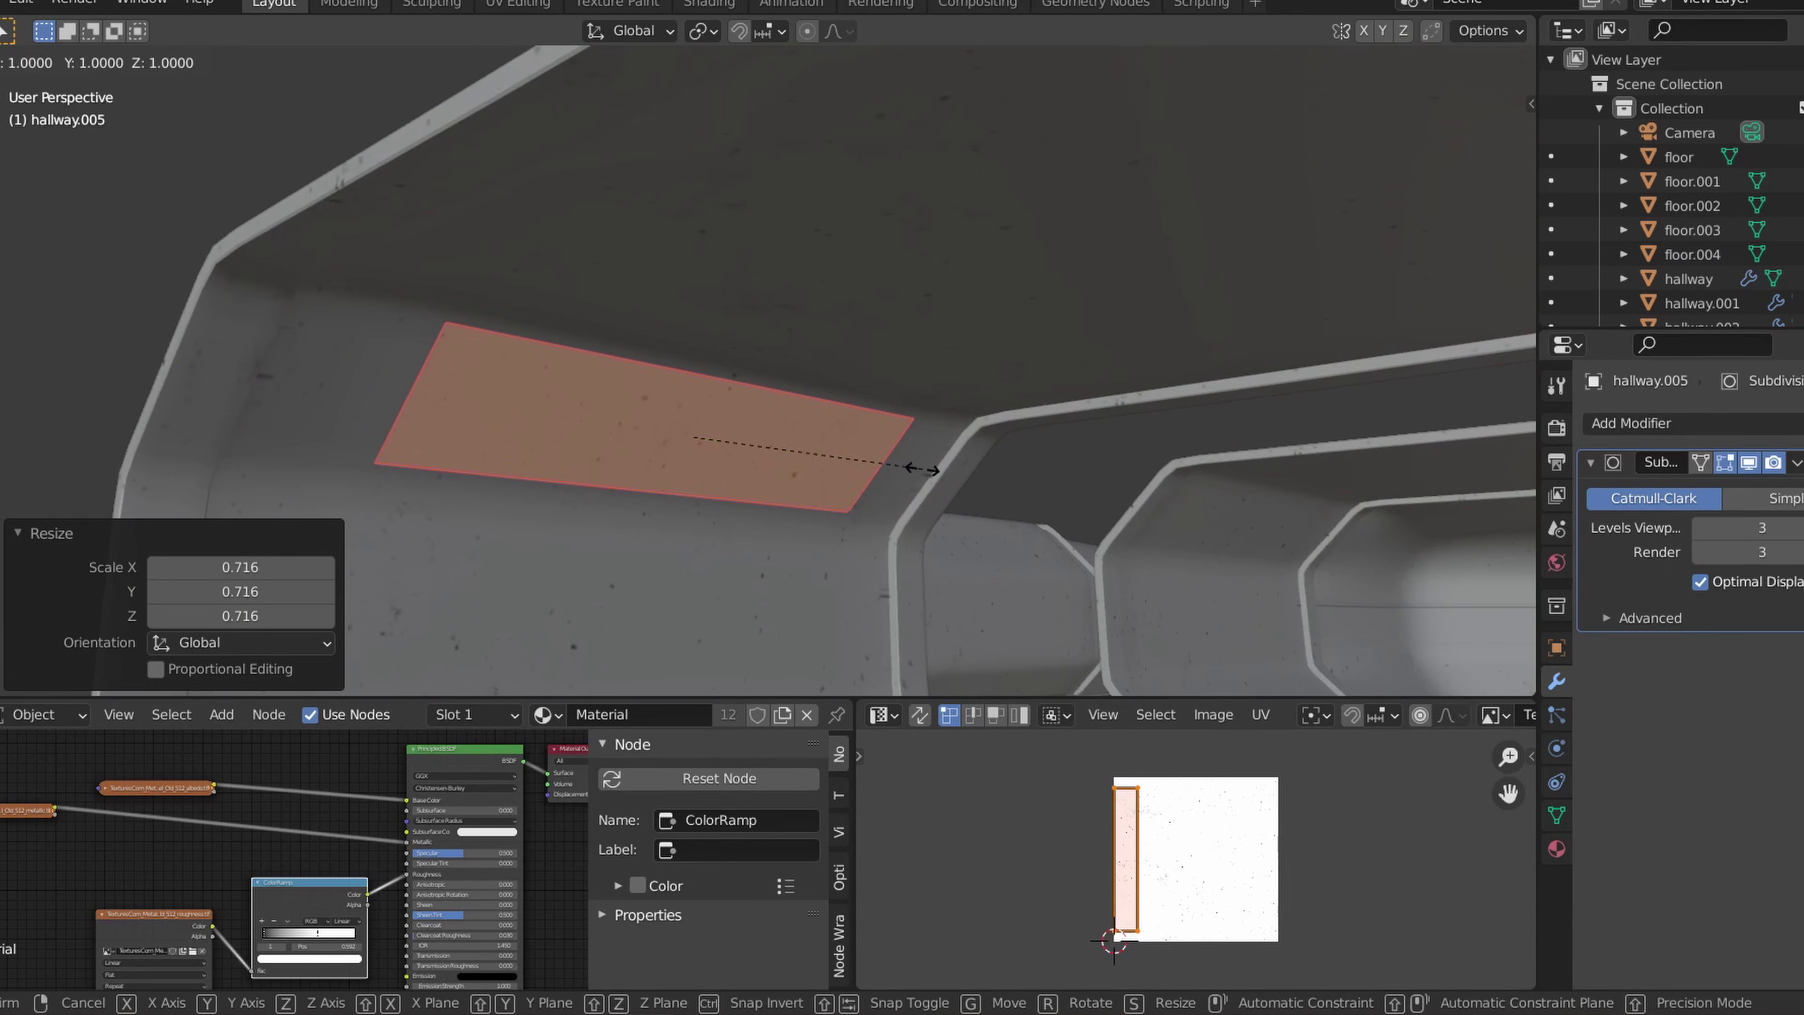
key(y)
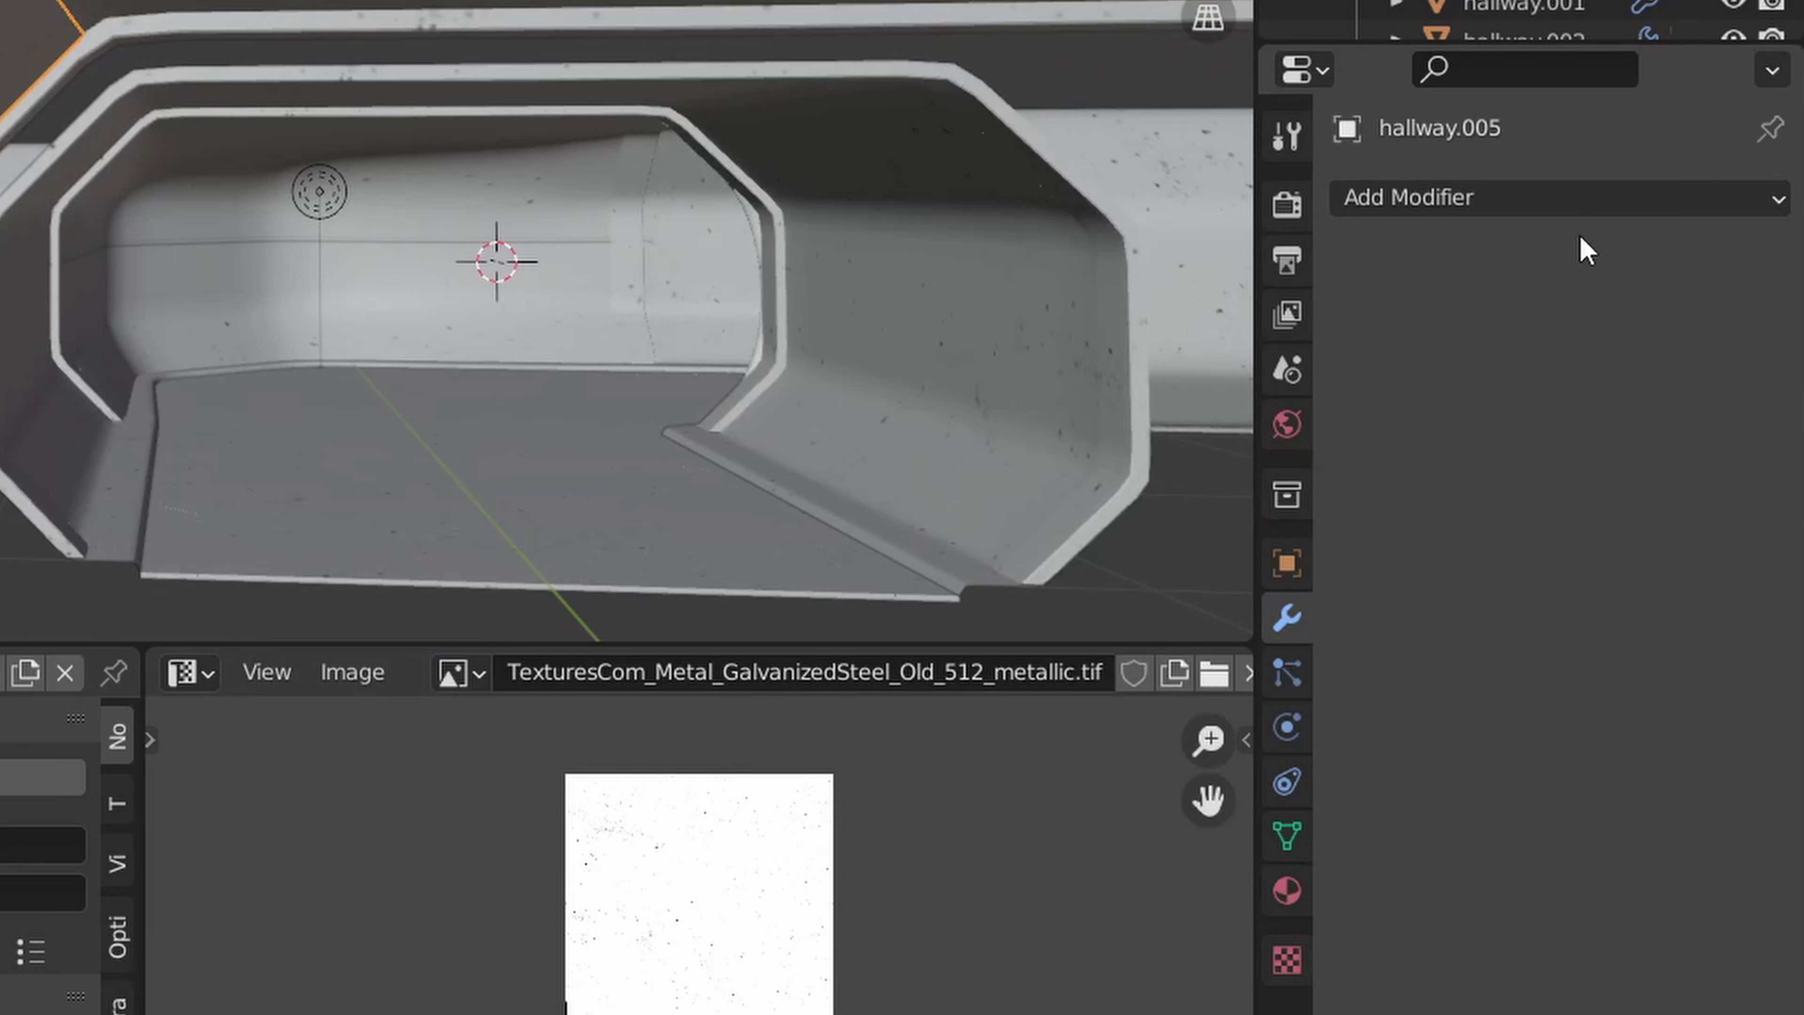
Step: Add a Solidify modifier with -0.03 m thickness to the slanted panel and move its upper edge along X
click(1738, 425)
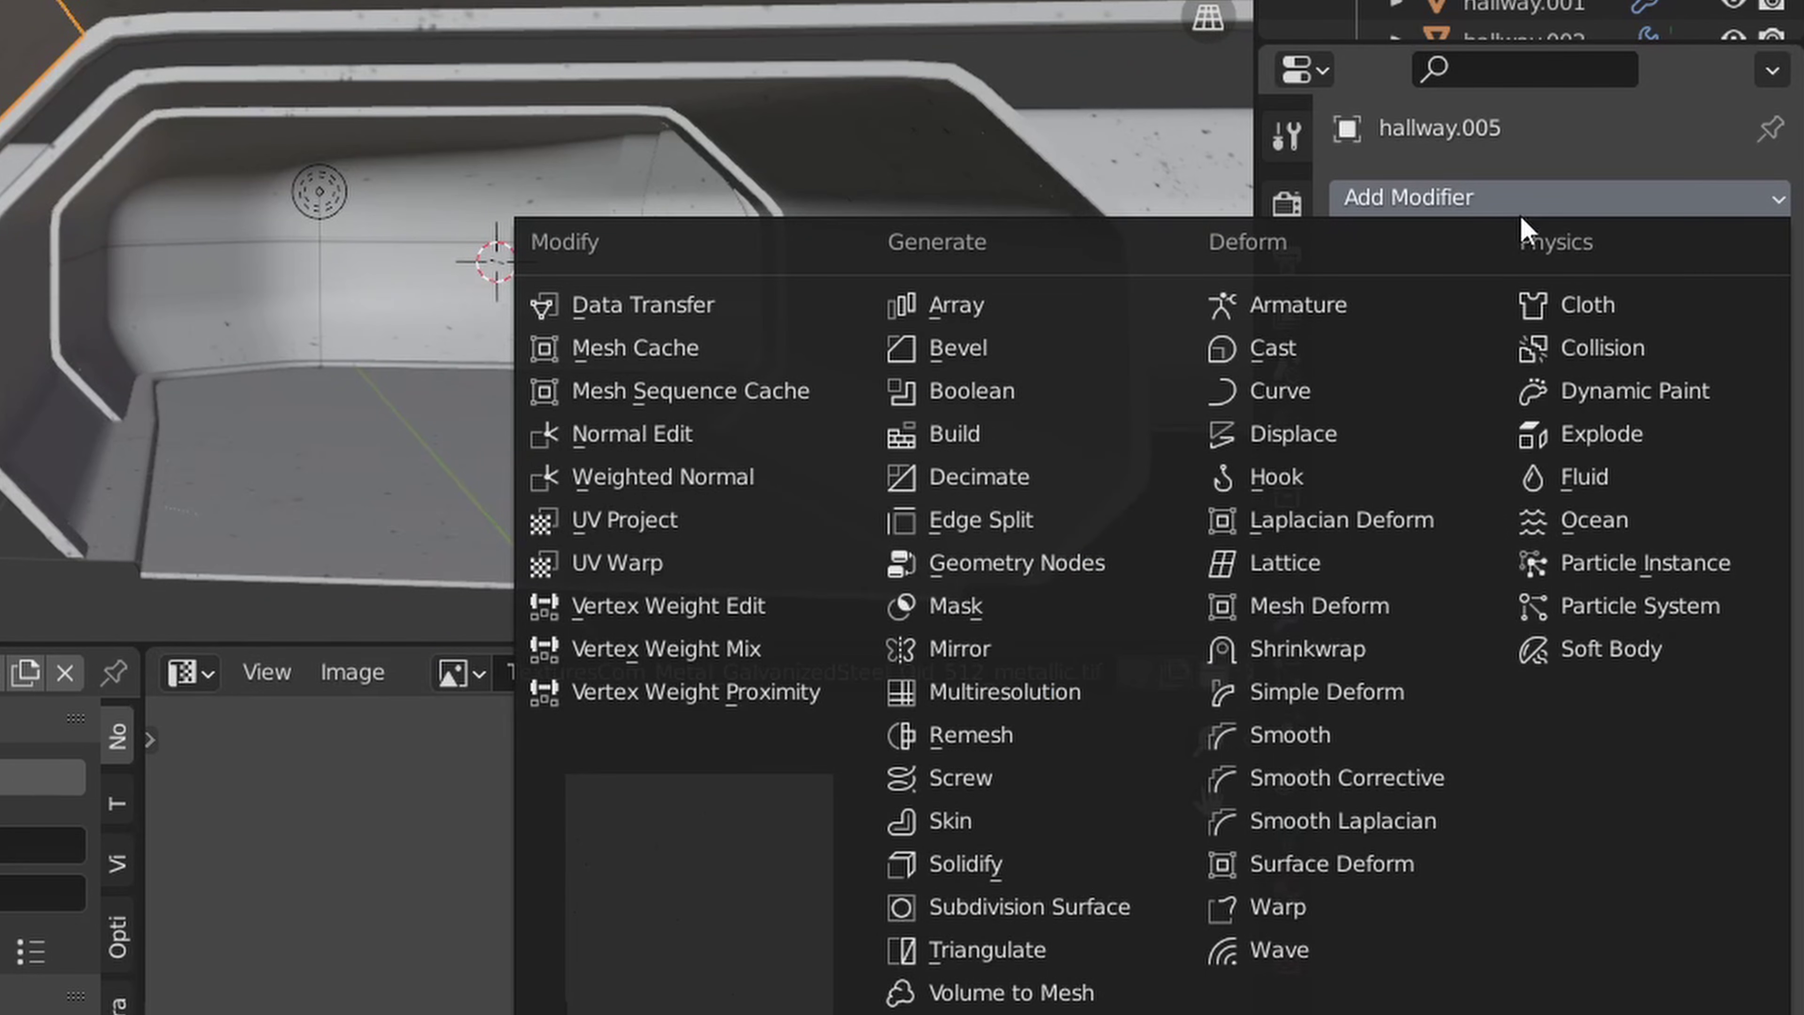
click(966, 864)
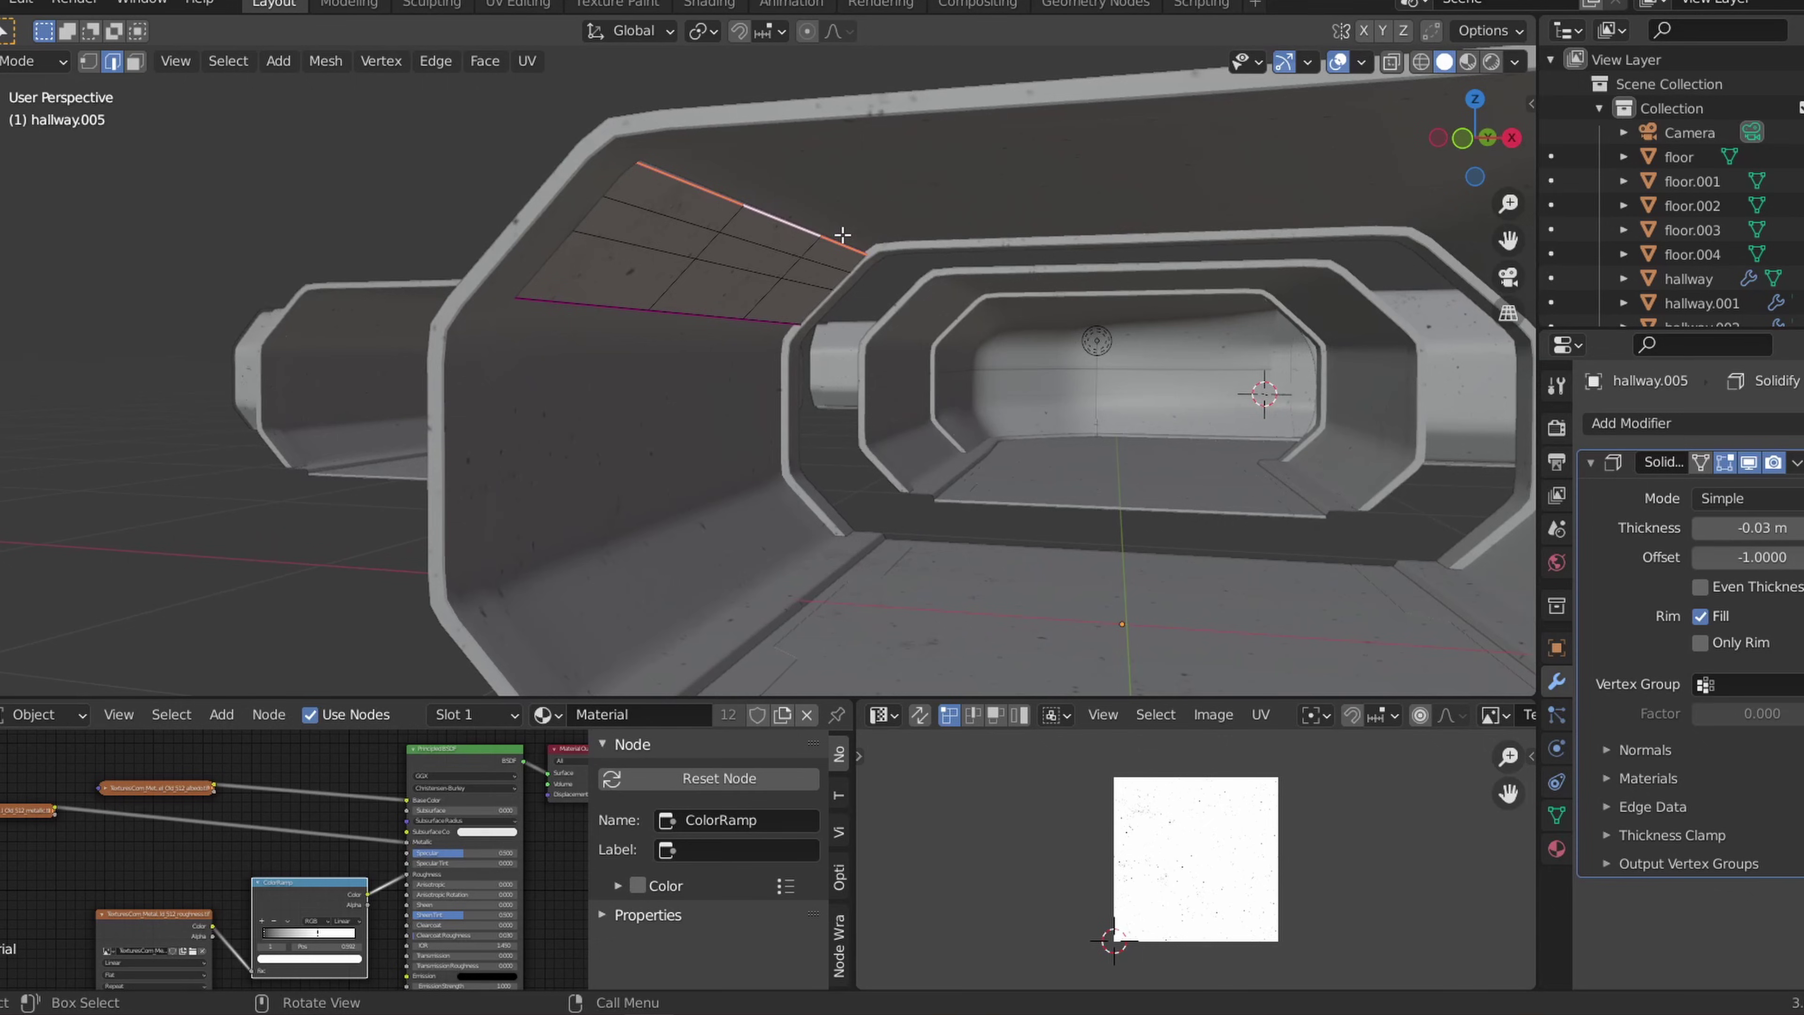
key(g)
key(x)
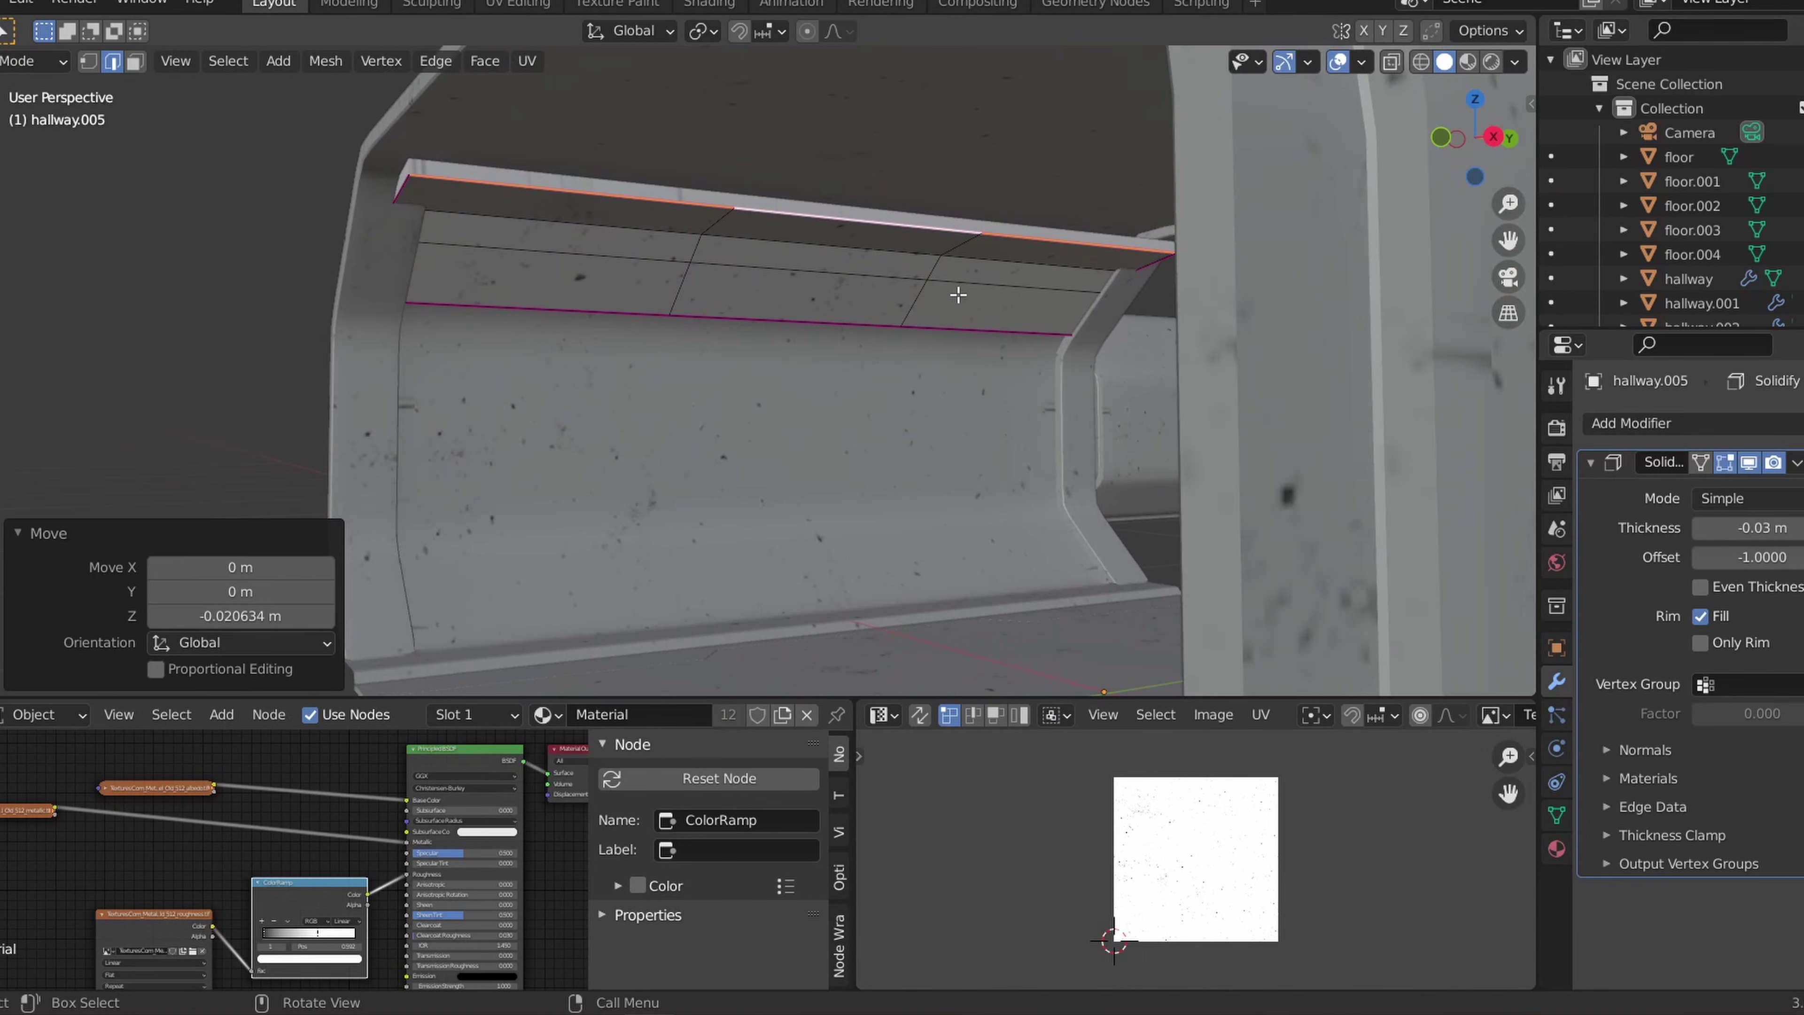
Step: Select the entire slanted panel mesh and scale it along Y
key(a)
key(s)
key(y)
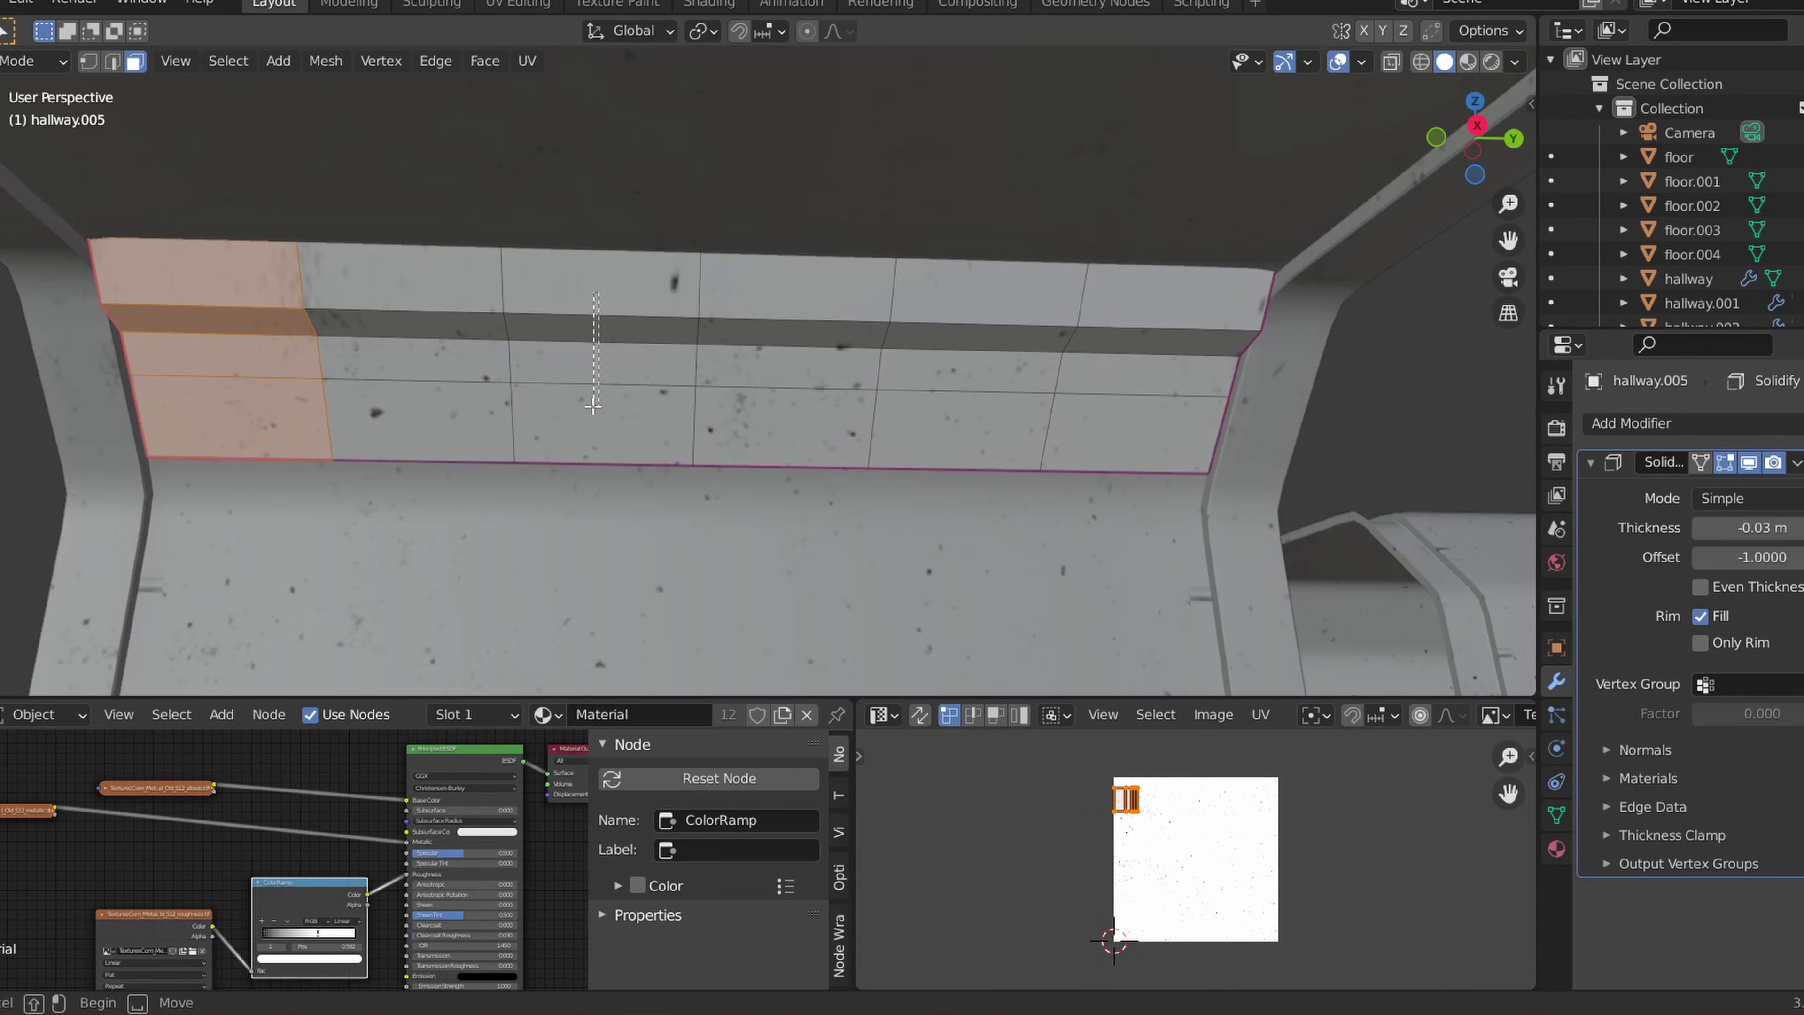
Step: Extrude the end and middle face columns of the slanted panel along their normals, leaving the columns between them recessed
shift+drag(592, 407, 592, 413)
shift+drag(786, 295, 776, 417)
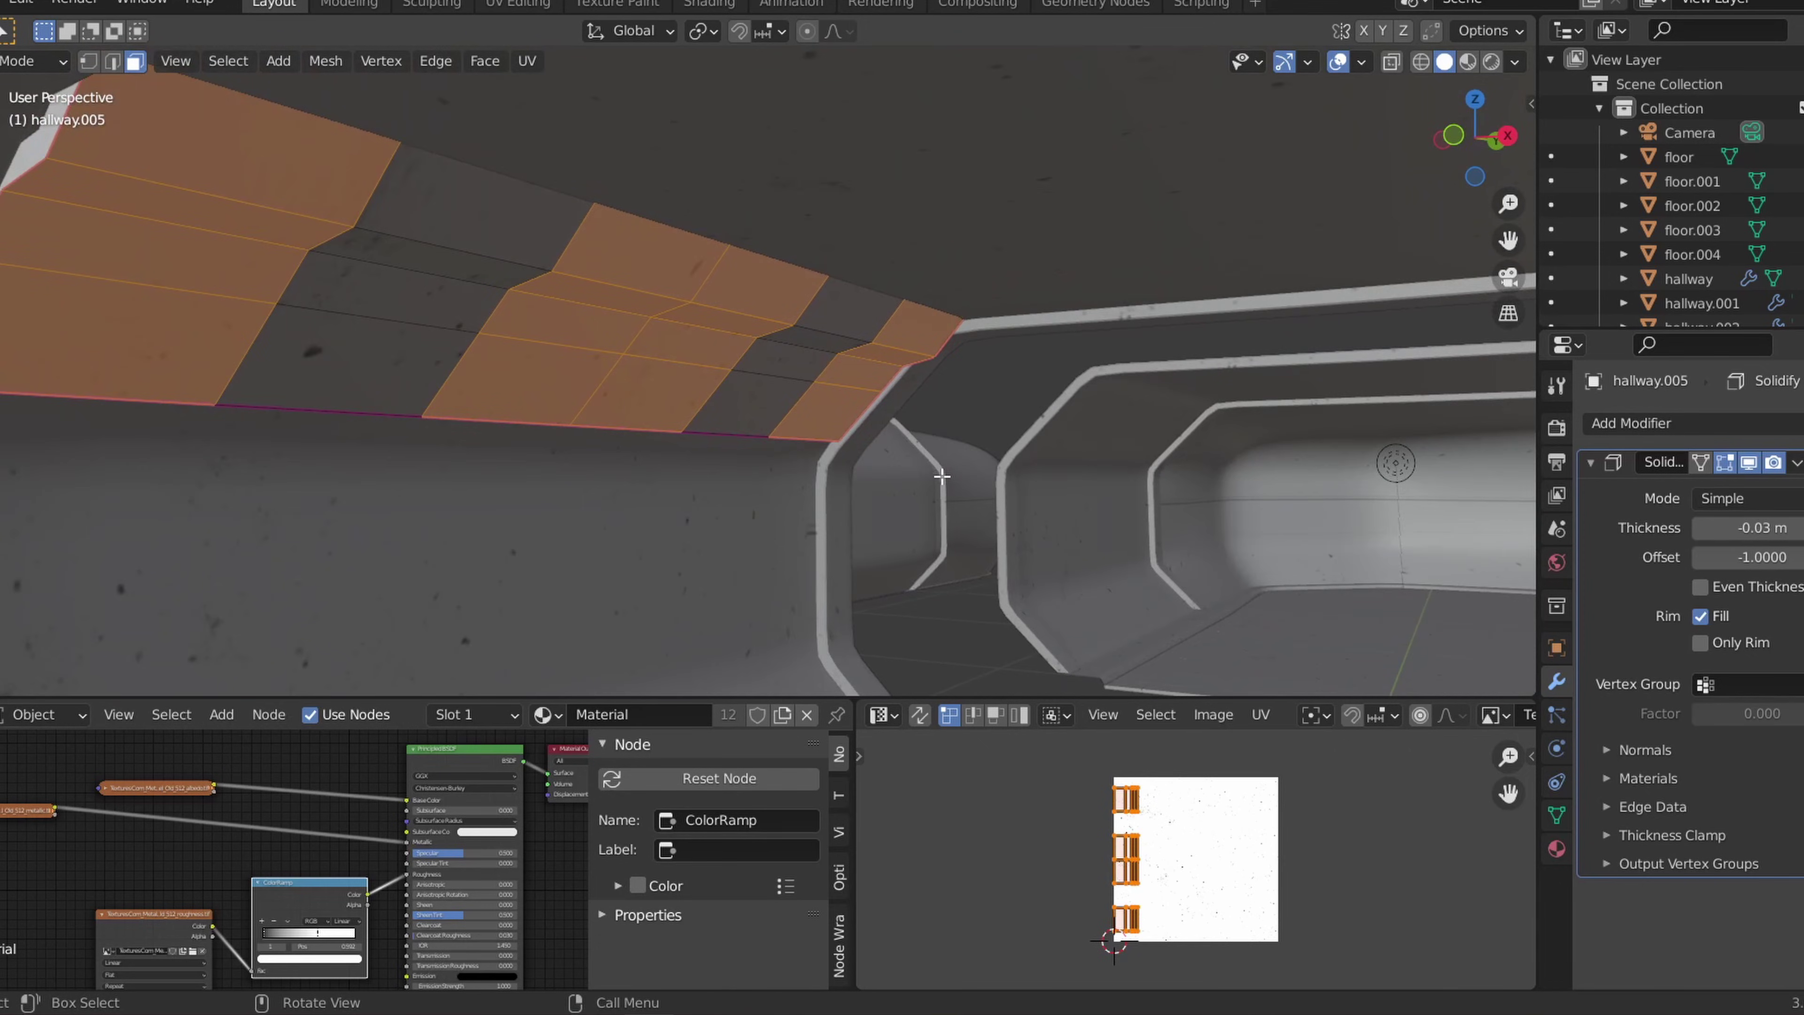
key(e)
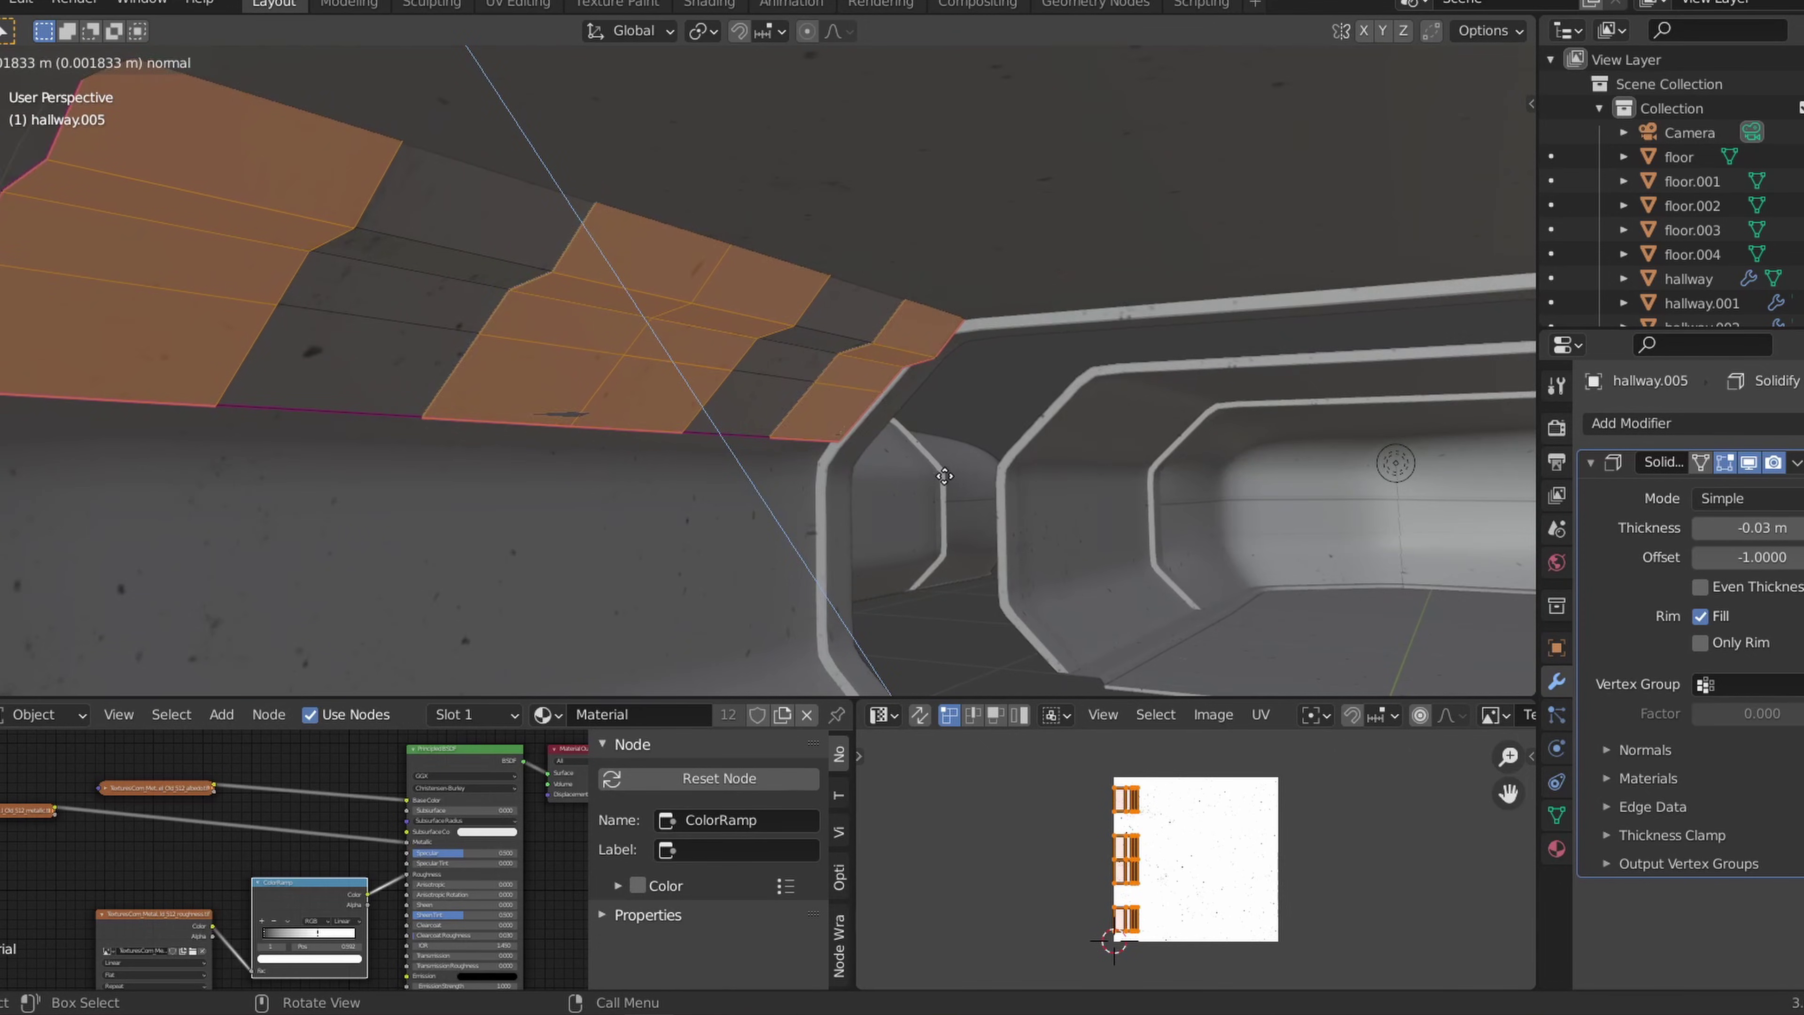
click(959, 472)
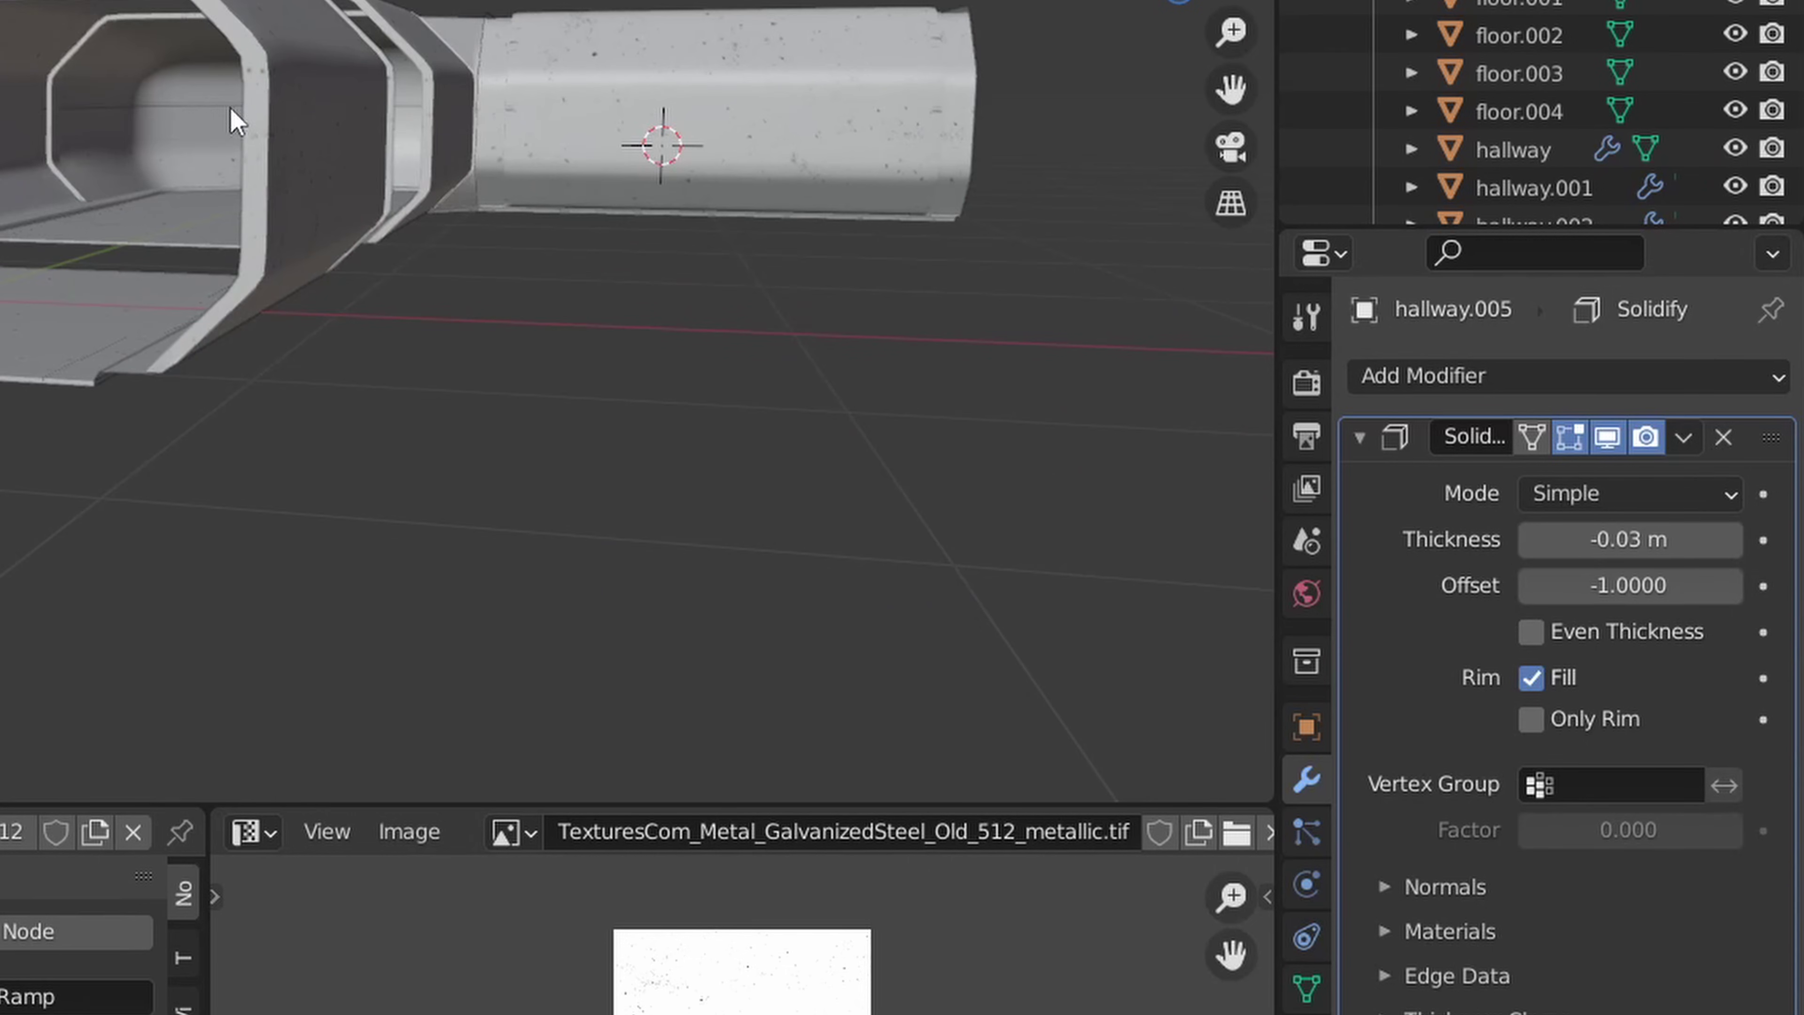
Step: Add a Mirror modifier on the X axis to the solidified slanted panel
click(1359, 435)
click(1426, 371)
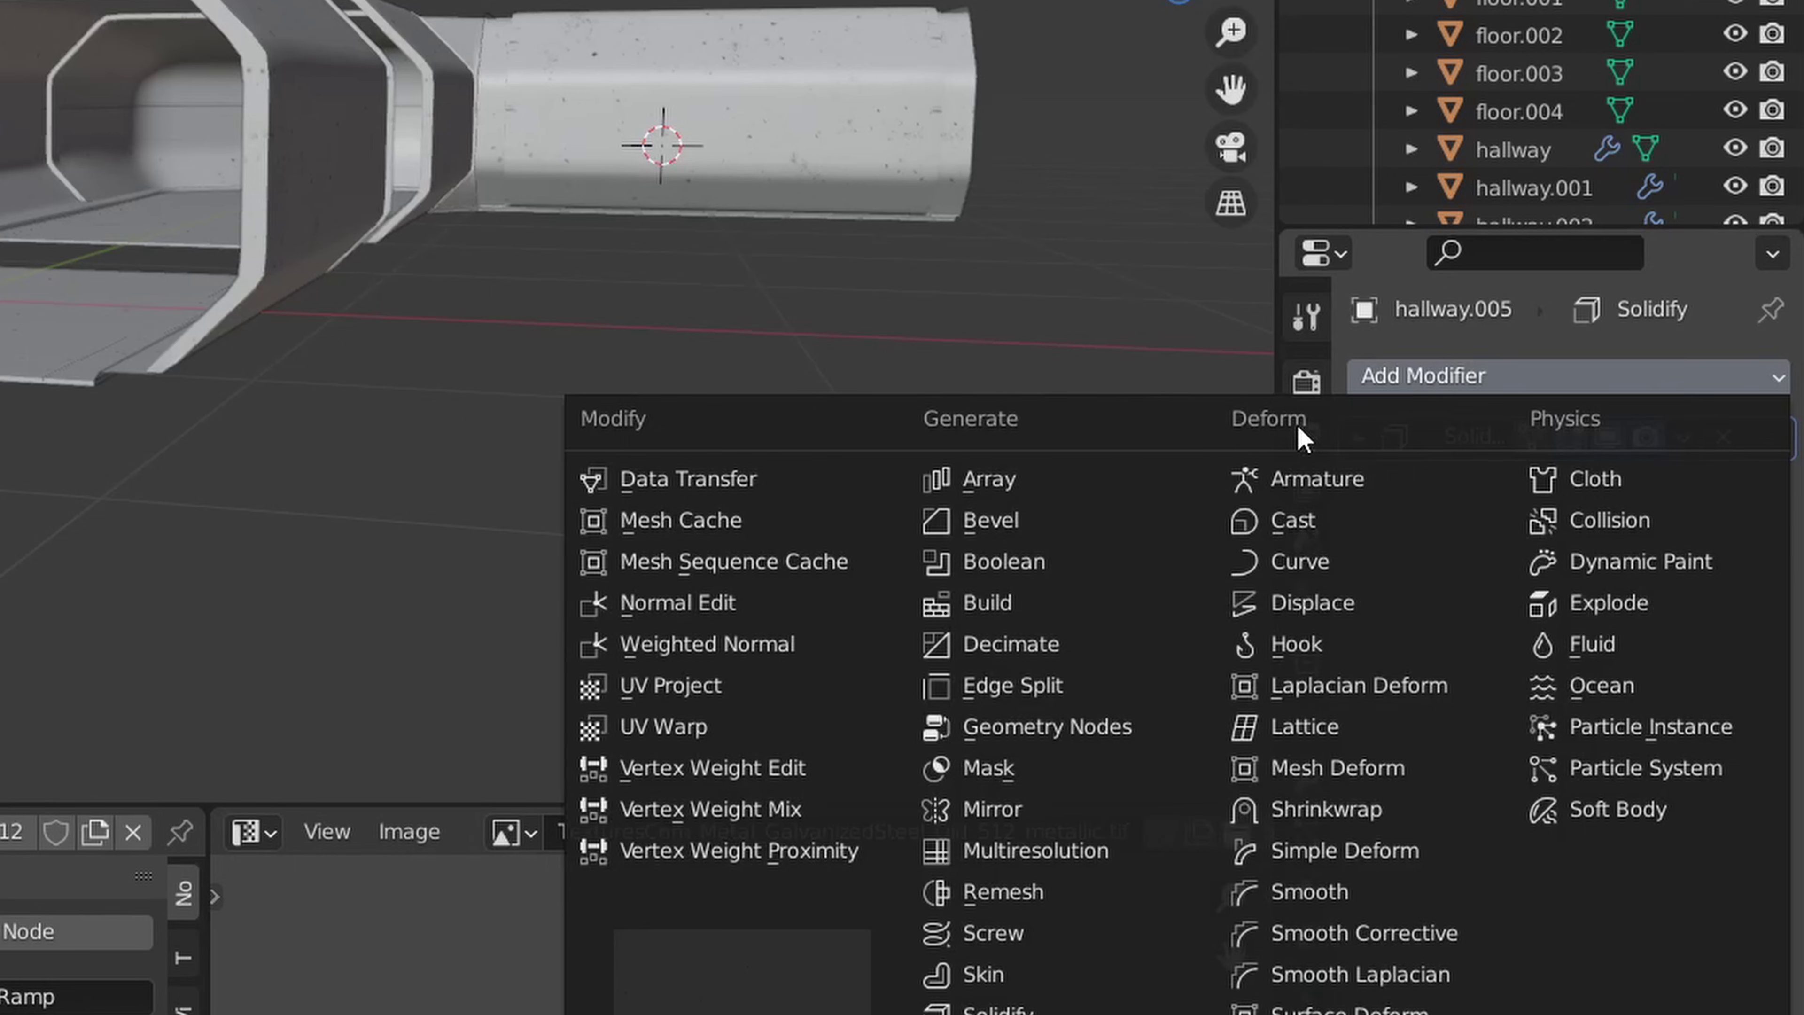
click(994, 795)
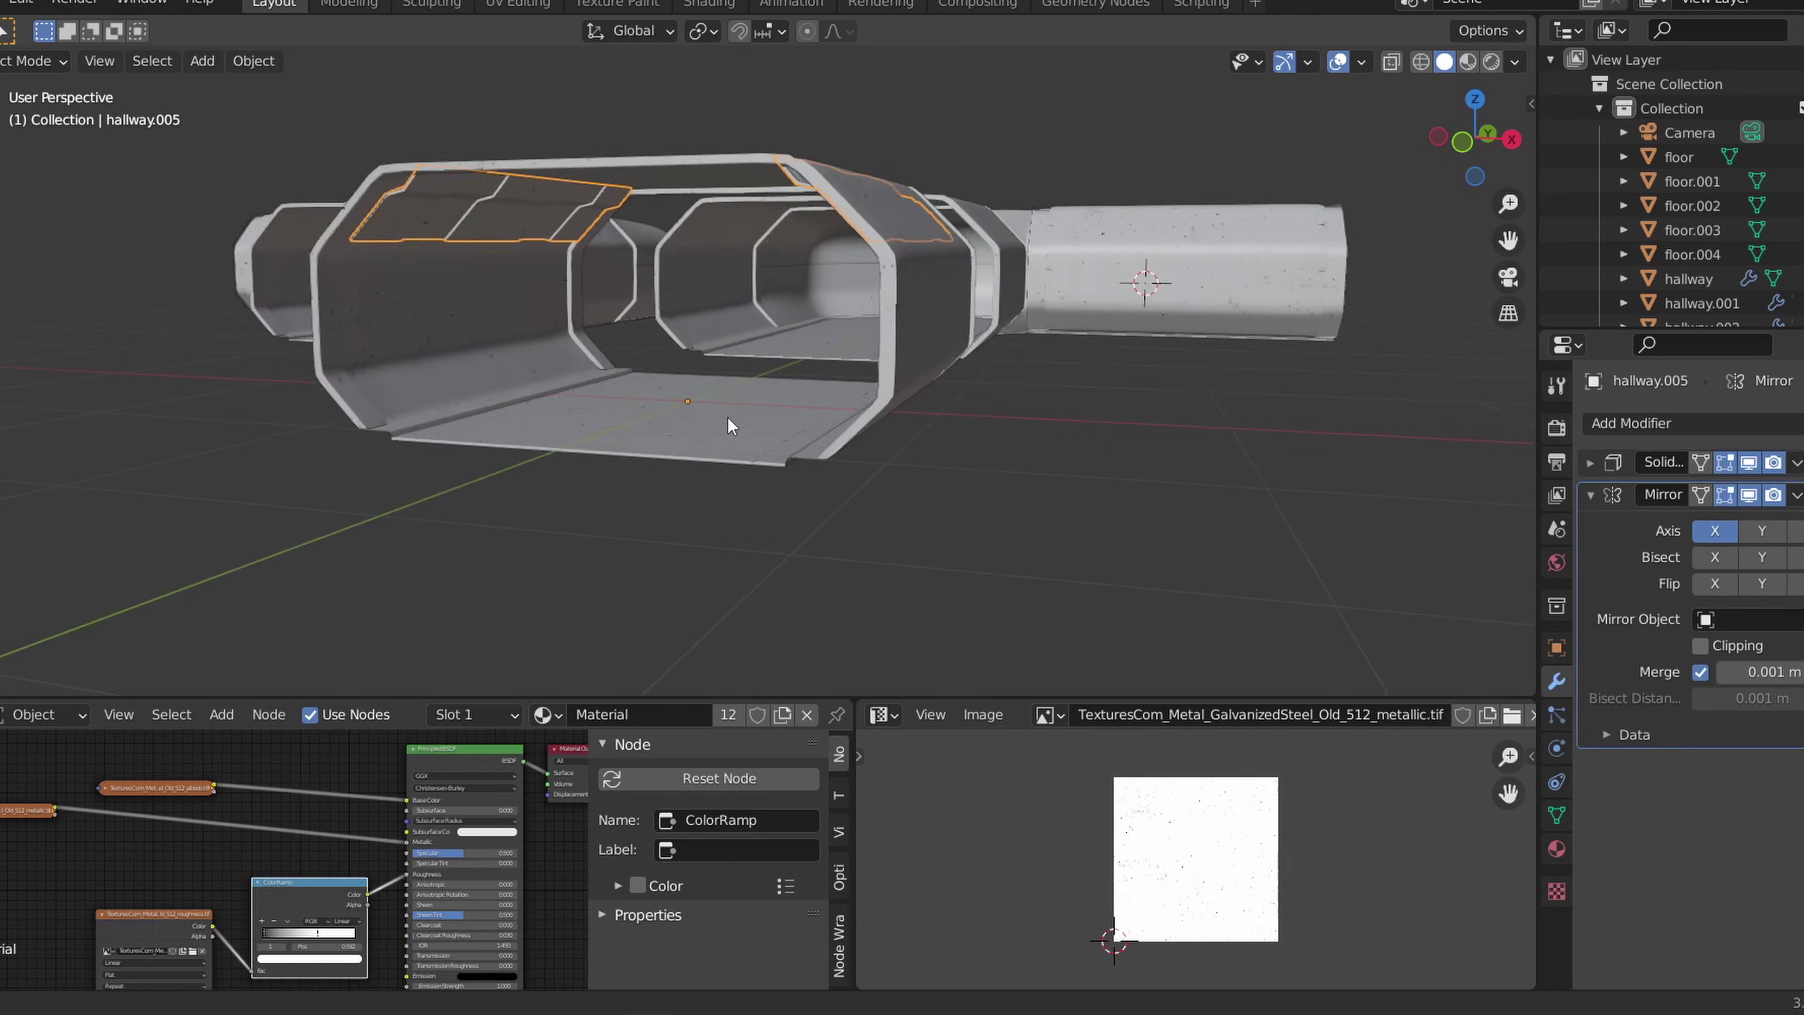
Step: Add a Mirror modifier to the ceiling strip panel
middle_drag(749, 465, 695, 366)
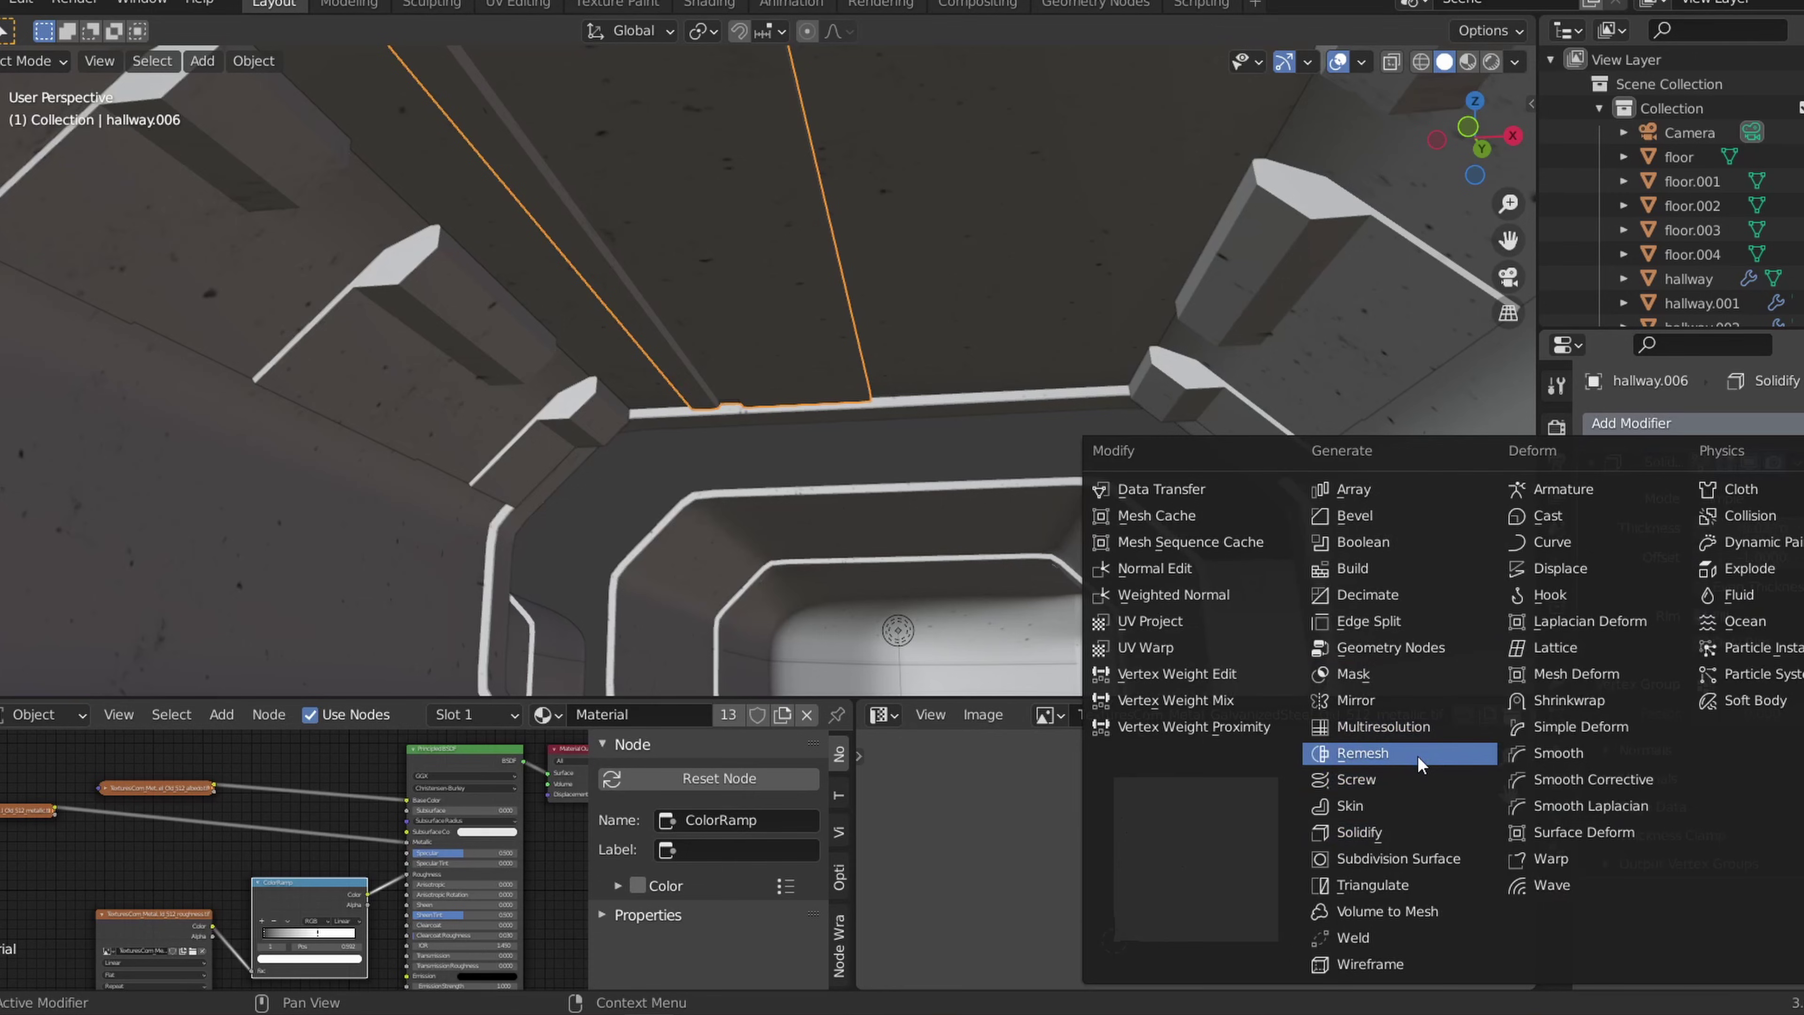
click(1412, 711)
scroll(1171, 502, down, 5)
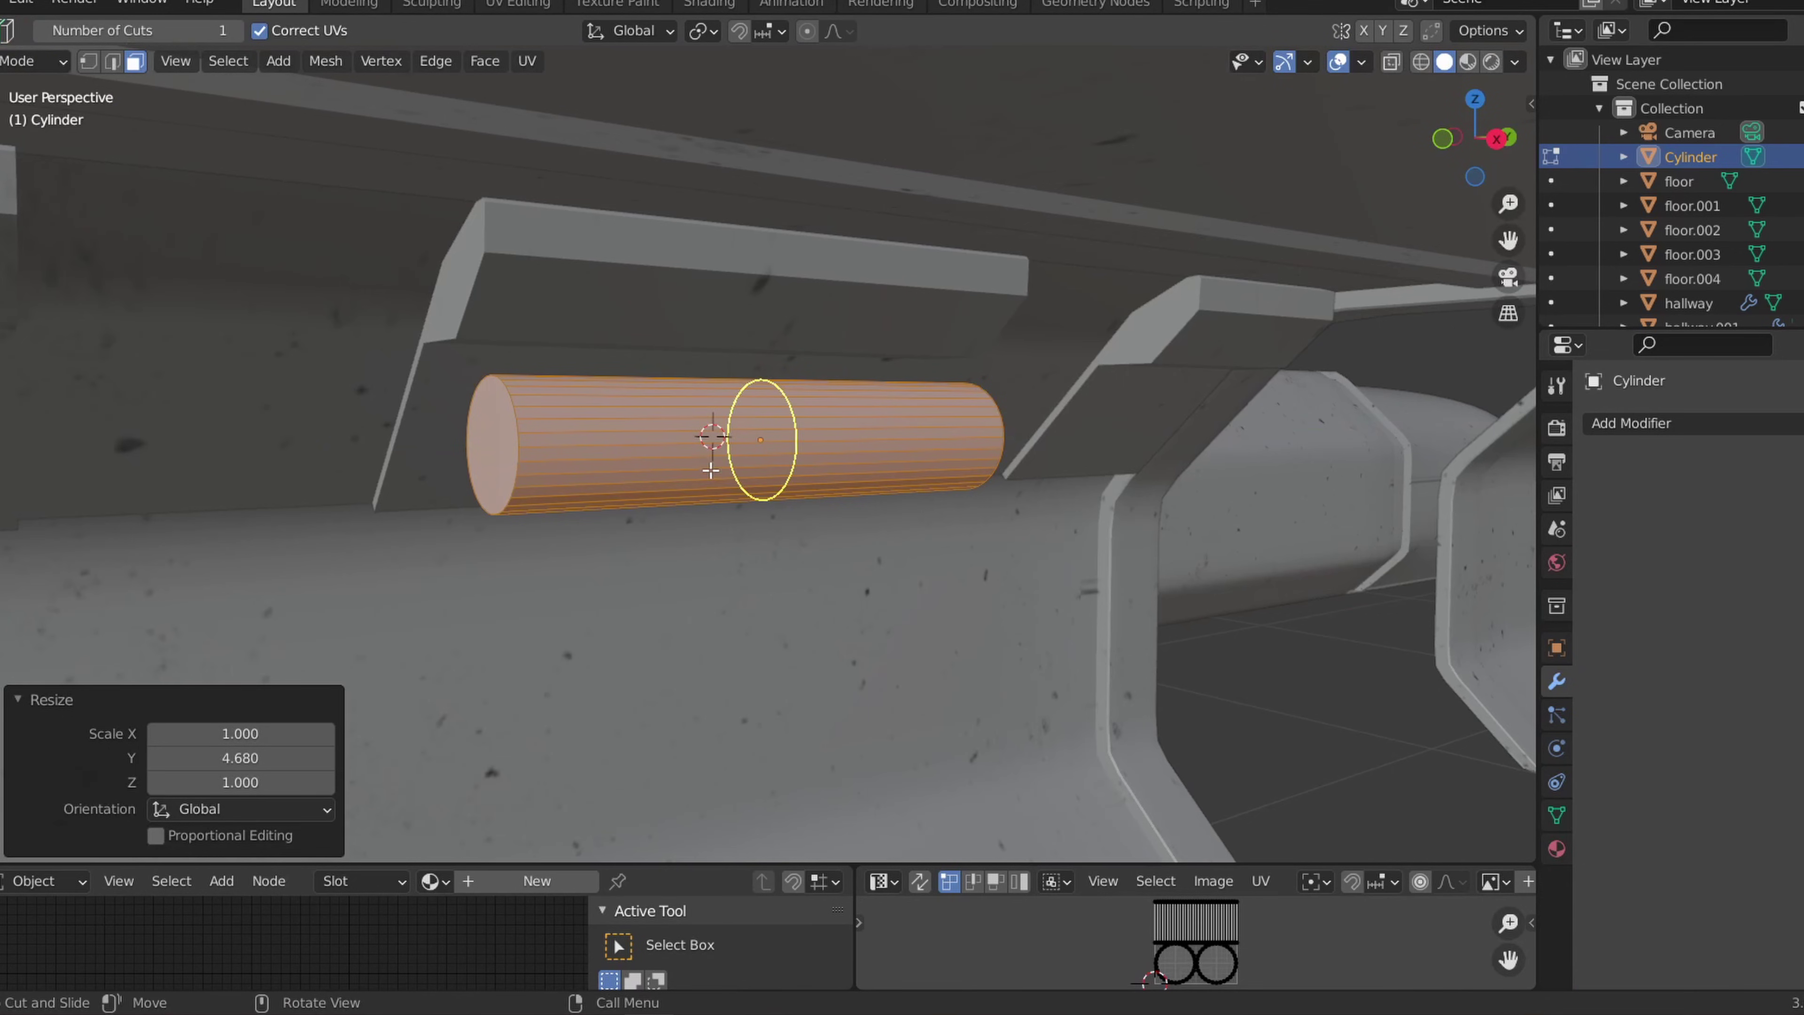
Step: Add two loop cuts around the cylinder and scale them together along Y to about 0.058
click(711, 470)
right_click(323, 594)
key(g)
key(y)
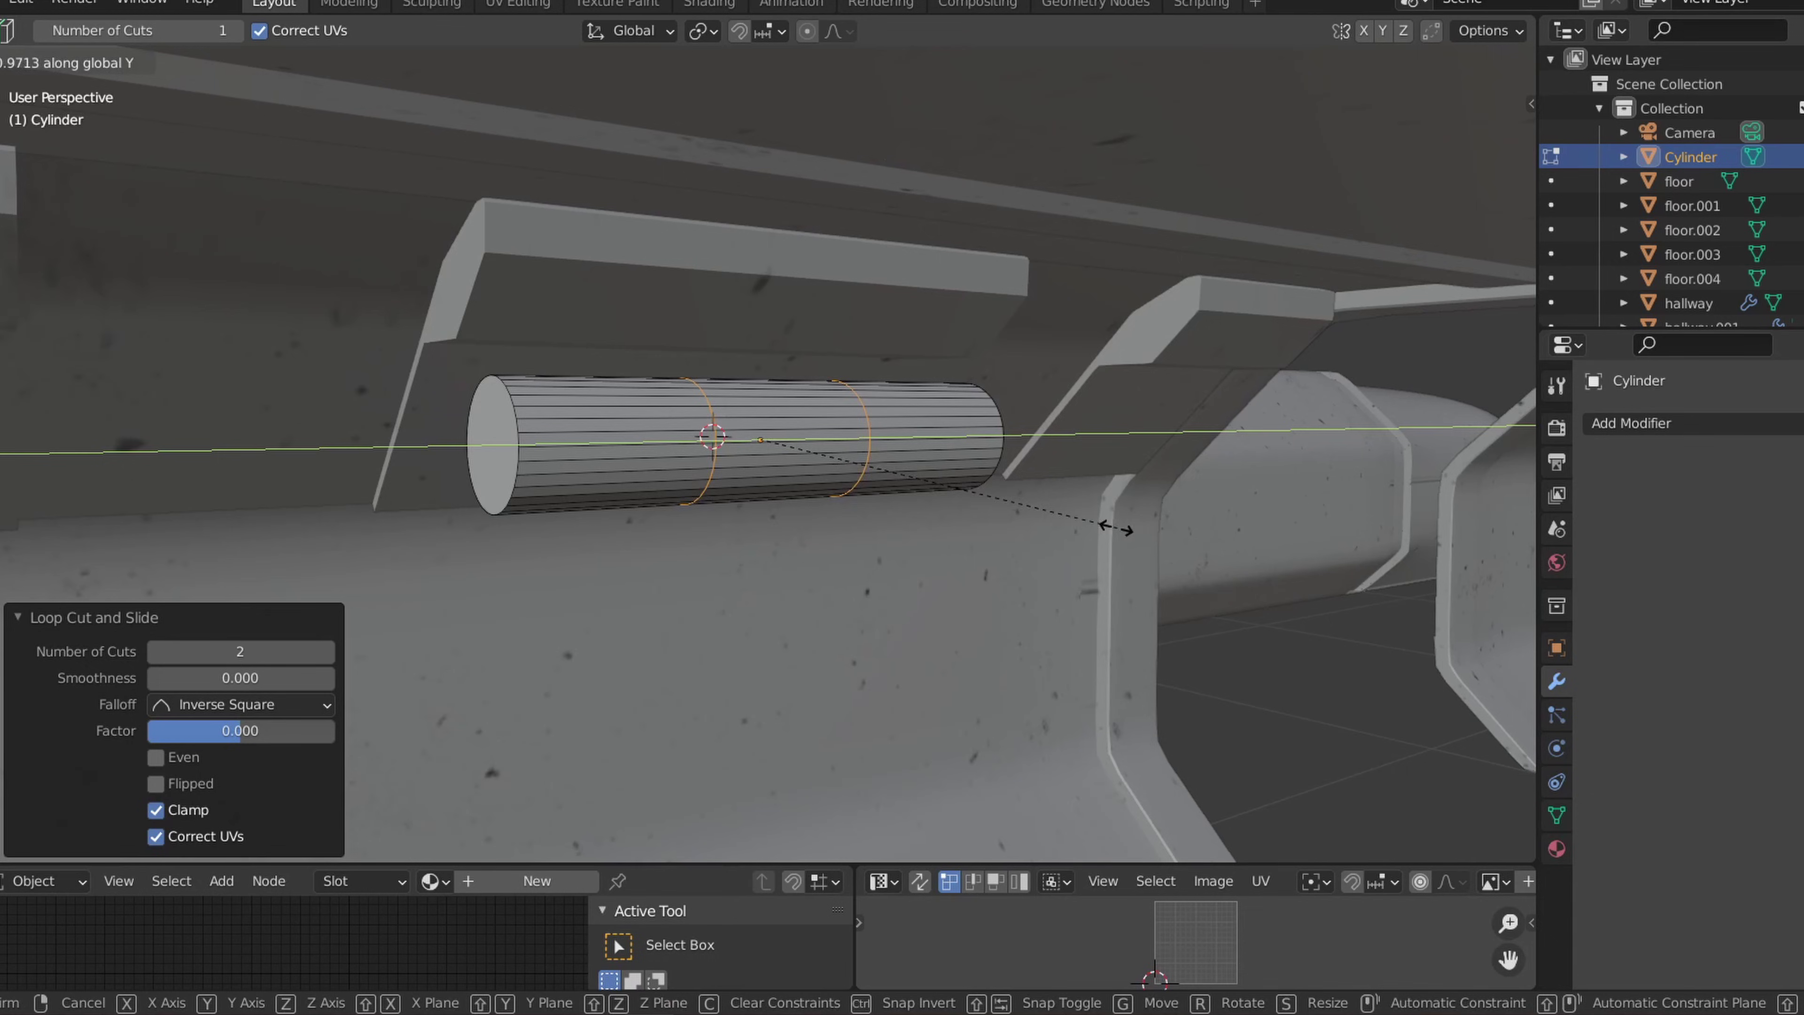
click(753, 453)
Step: Select the narrow face ring around the cylinder's middle and extrude it outward along normals by about 0.129 m
click(132, 63)
scroll(817, 441, up, 5)
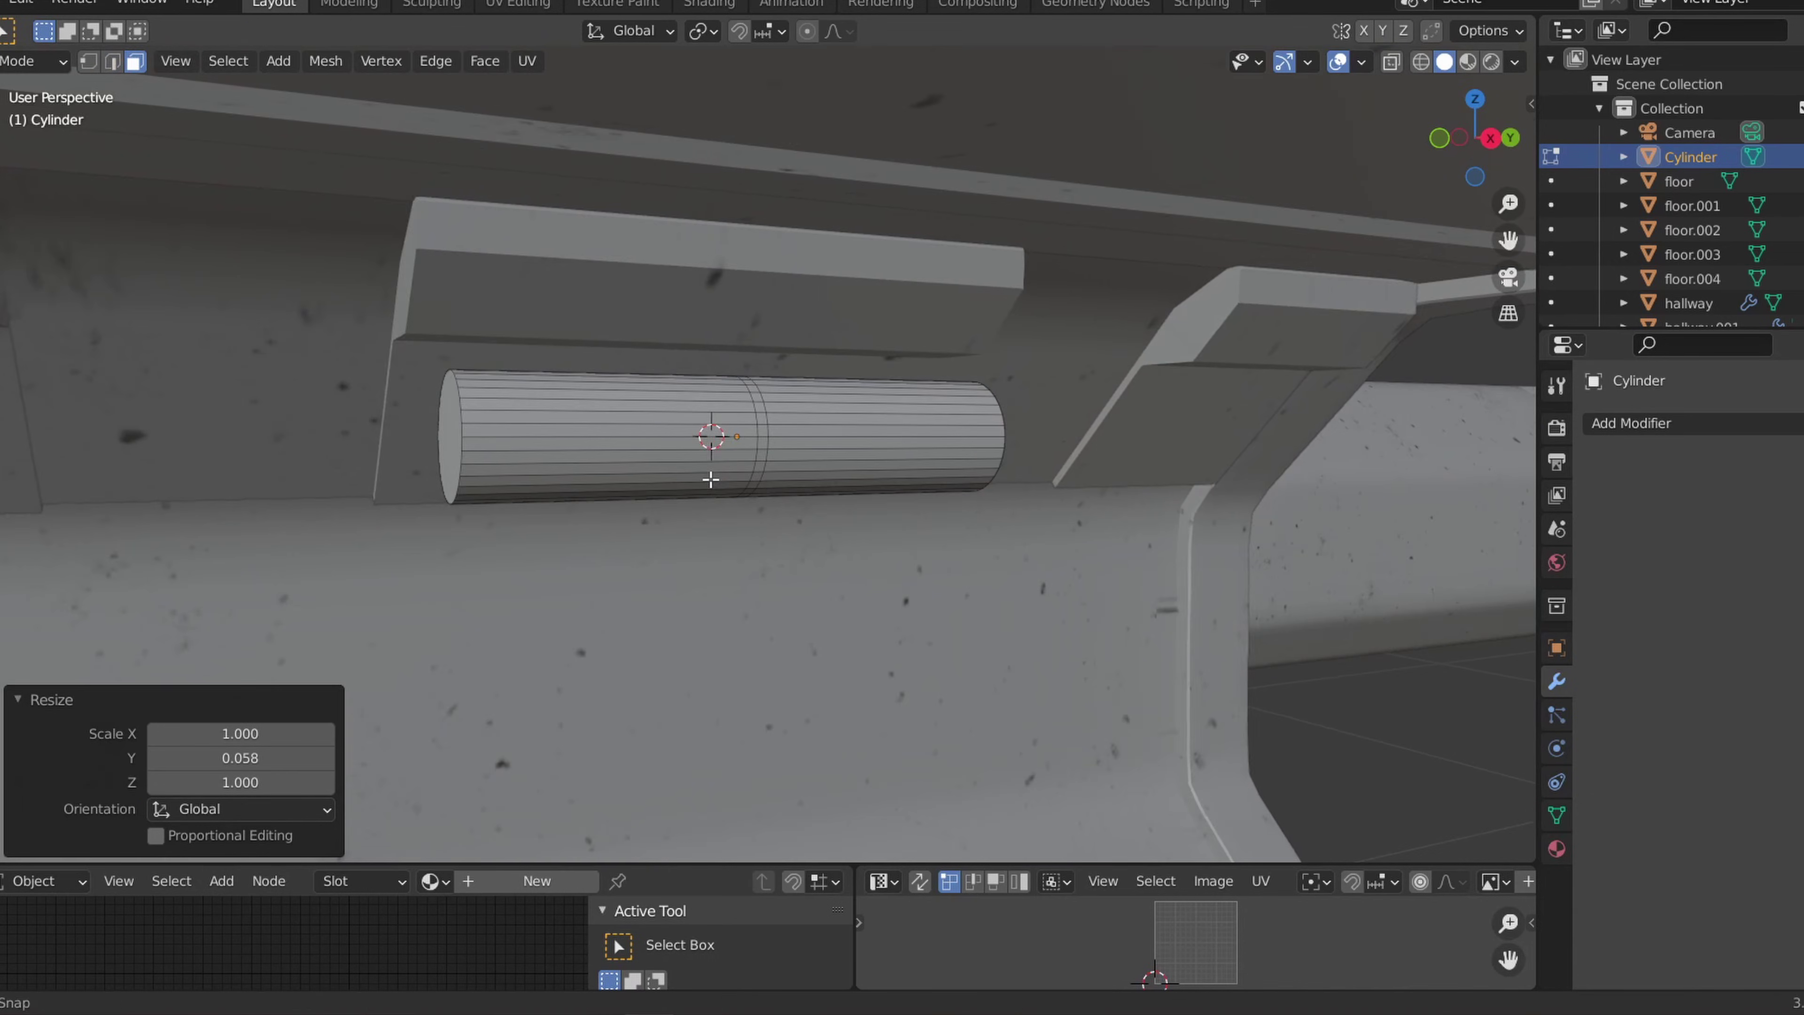
alt+click(820, 407)
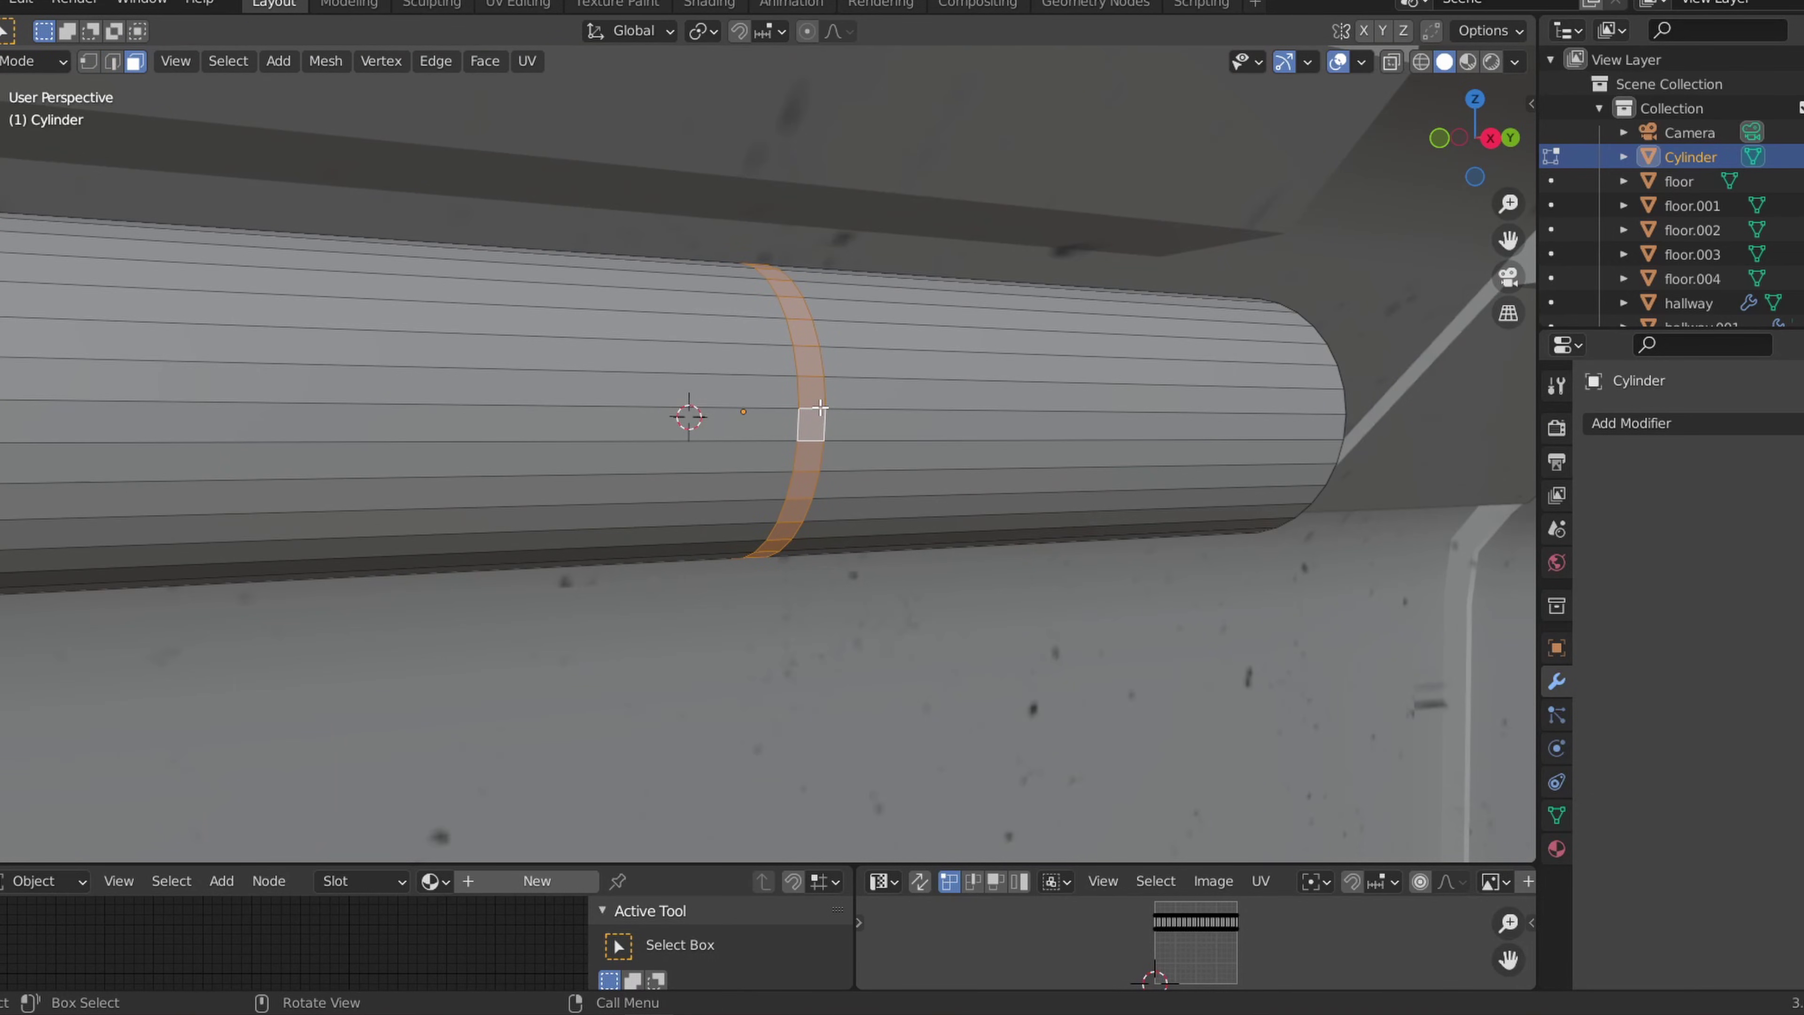
scroll(821, 408, up, 1)
right_click(867, 133)
click(867, 133)
click(1193, 744)
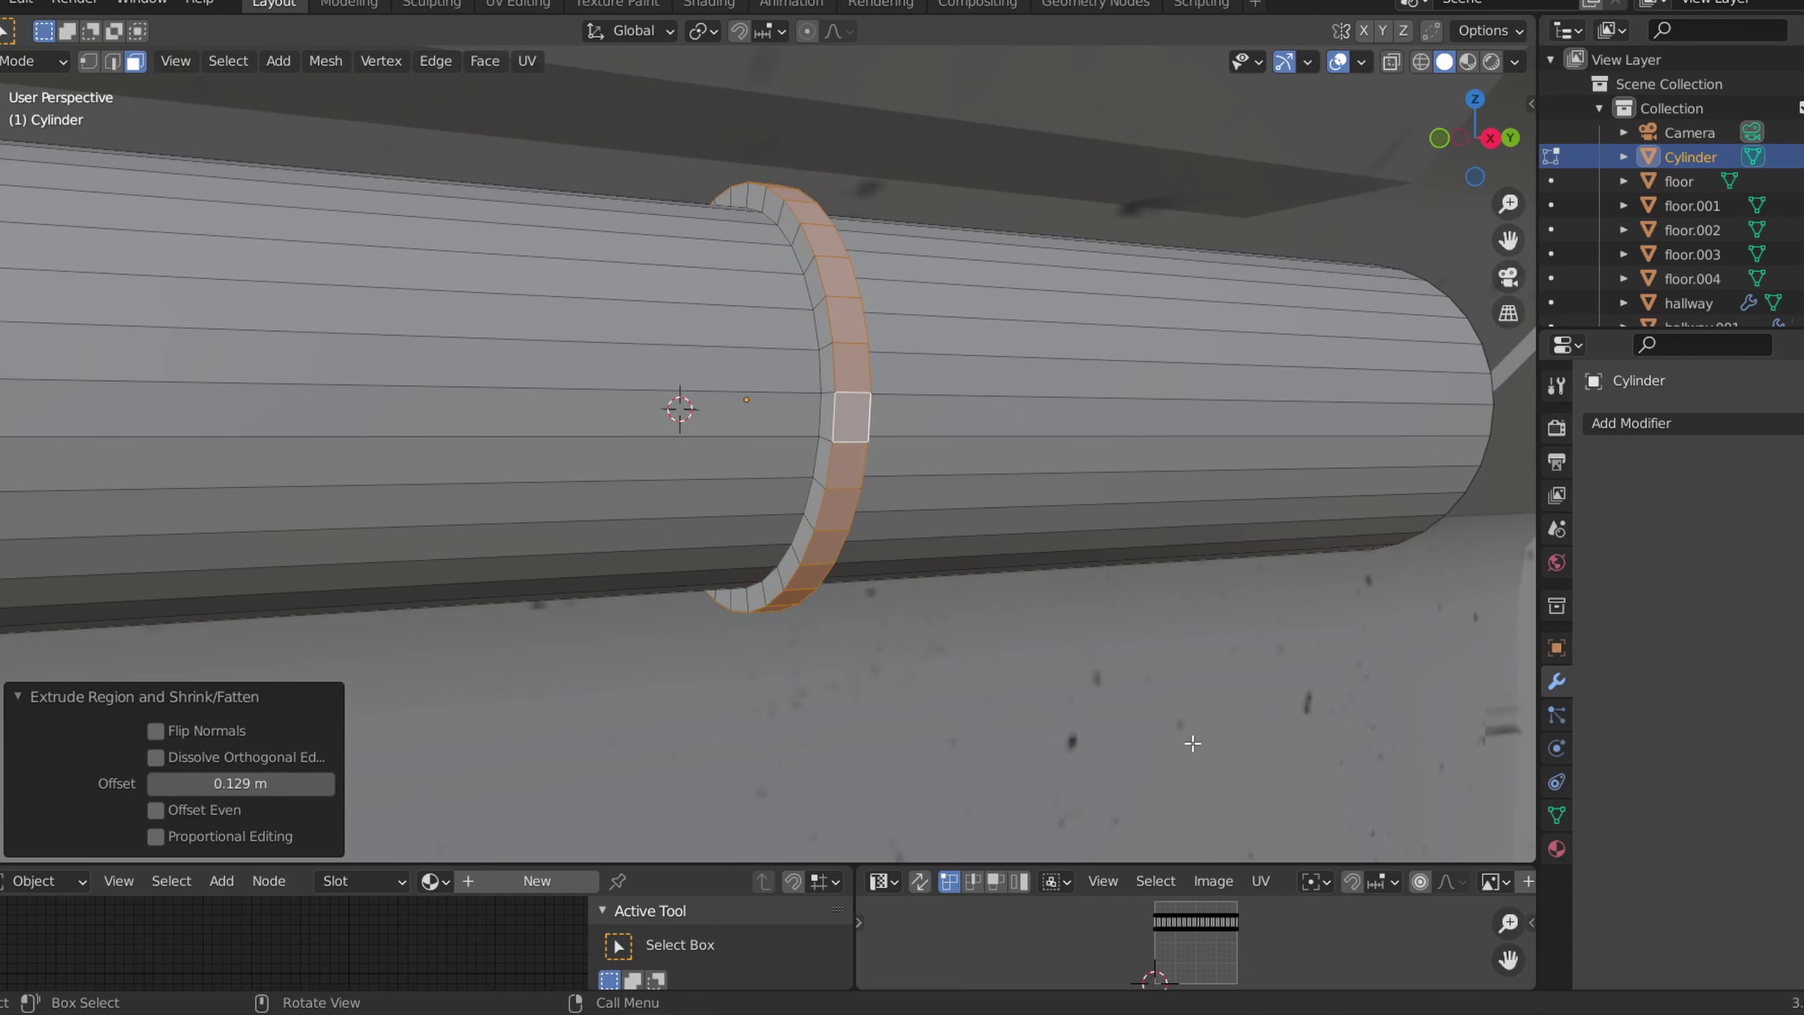
Step: Inset the raised collar's outer faces by about 0.0568 m and extrude the inner ring inward as a groove
key(i)
click(1191, 597)
right_click(1191, 597)
click(1190, 596)
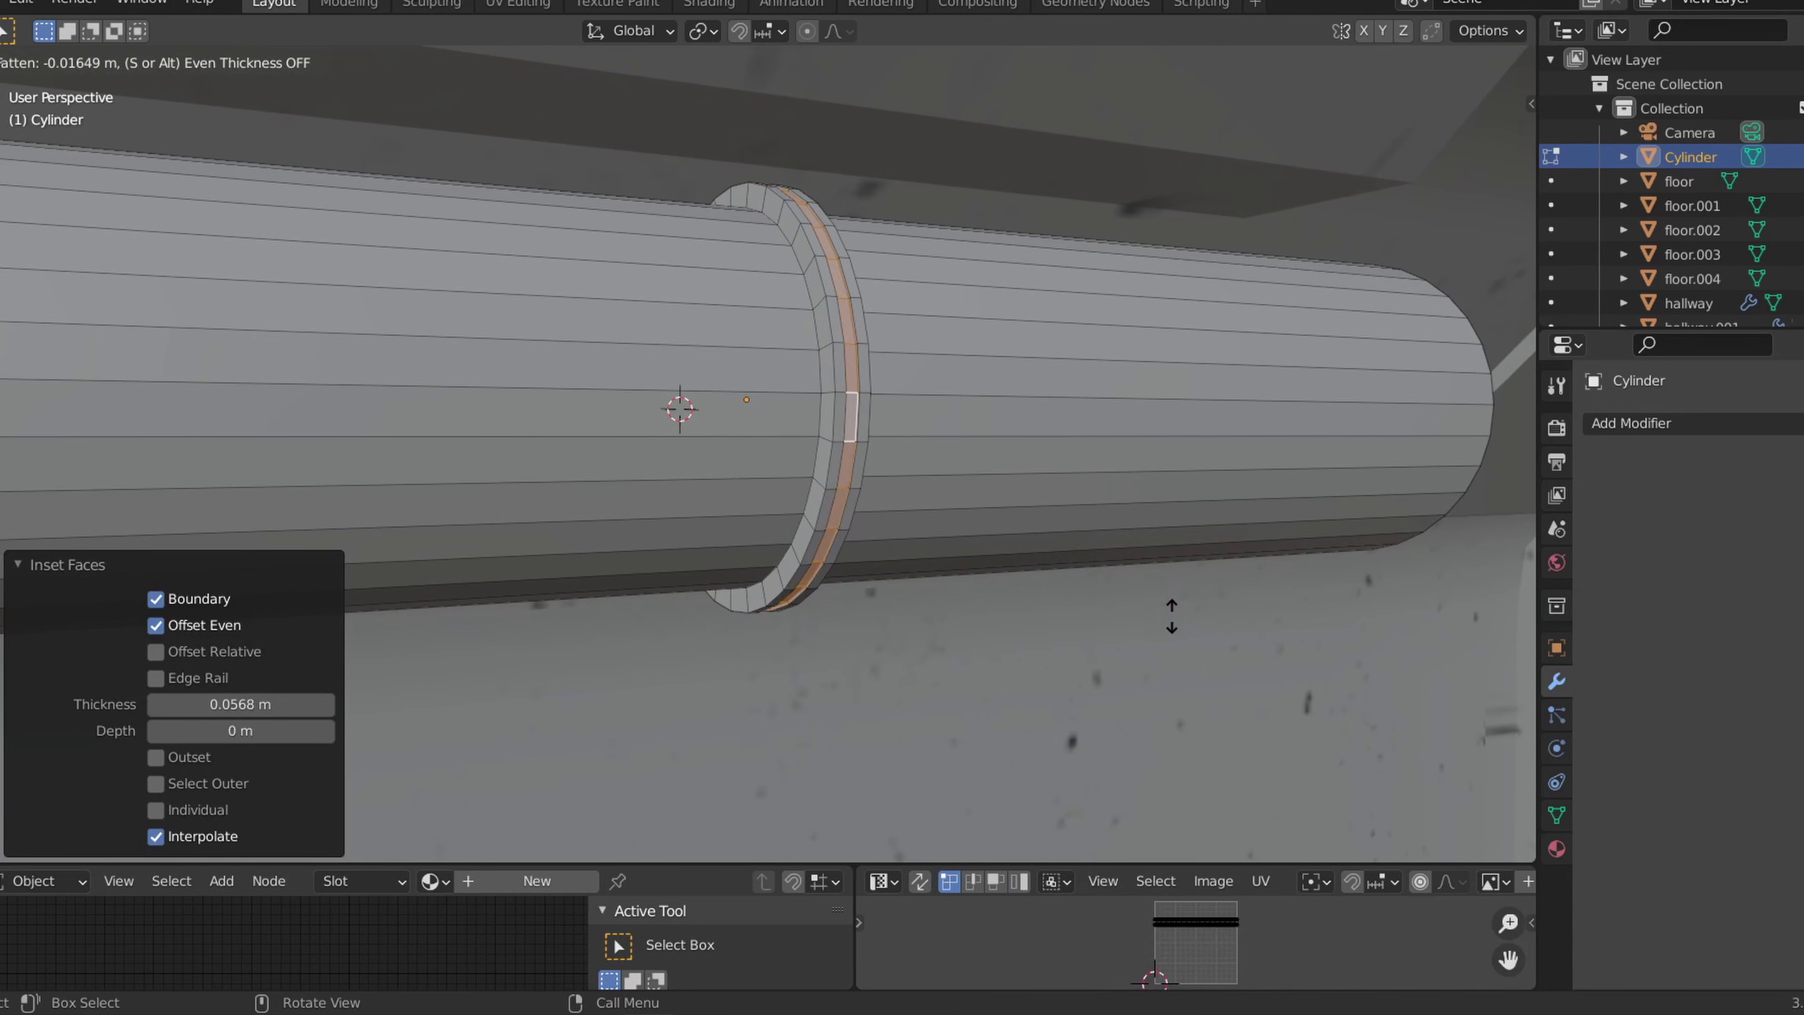
click(1049, 781)
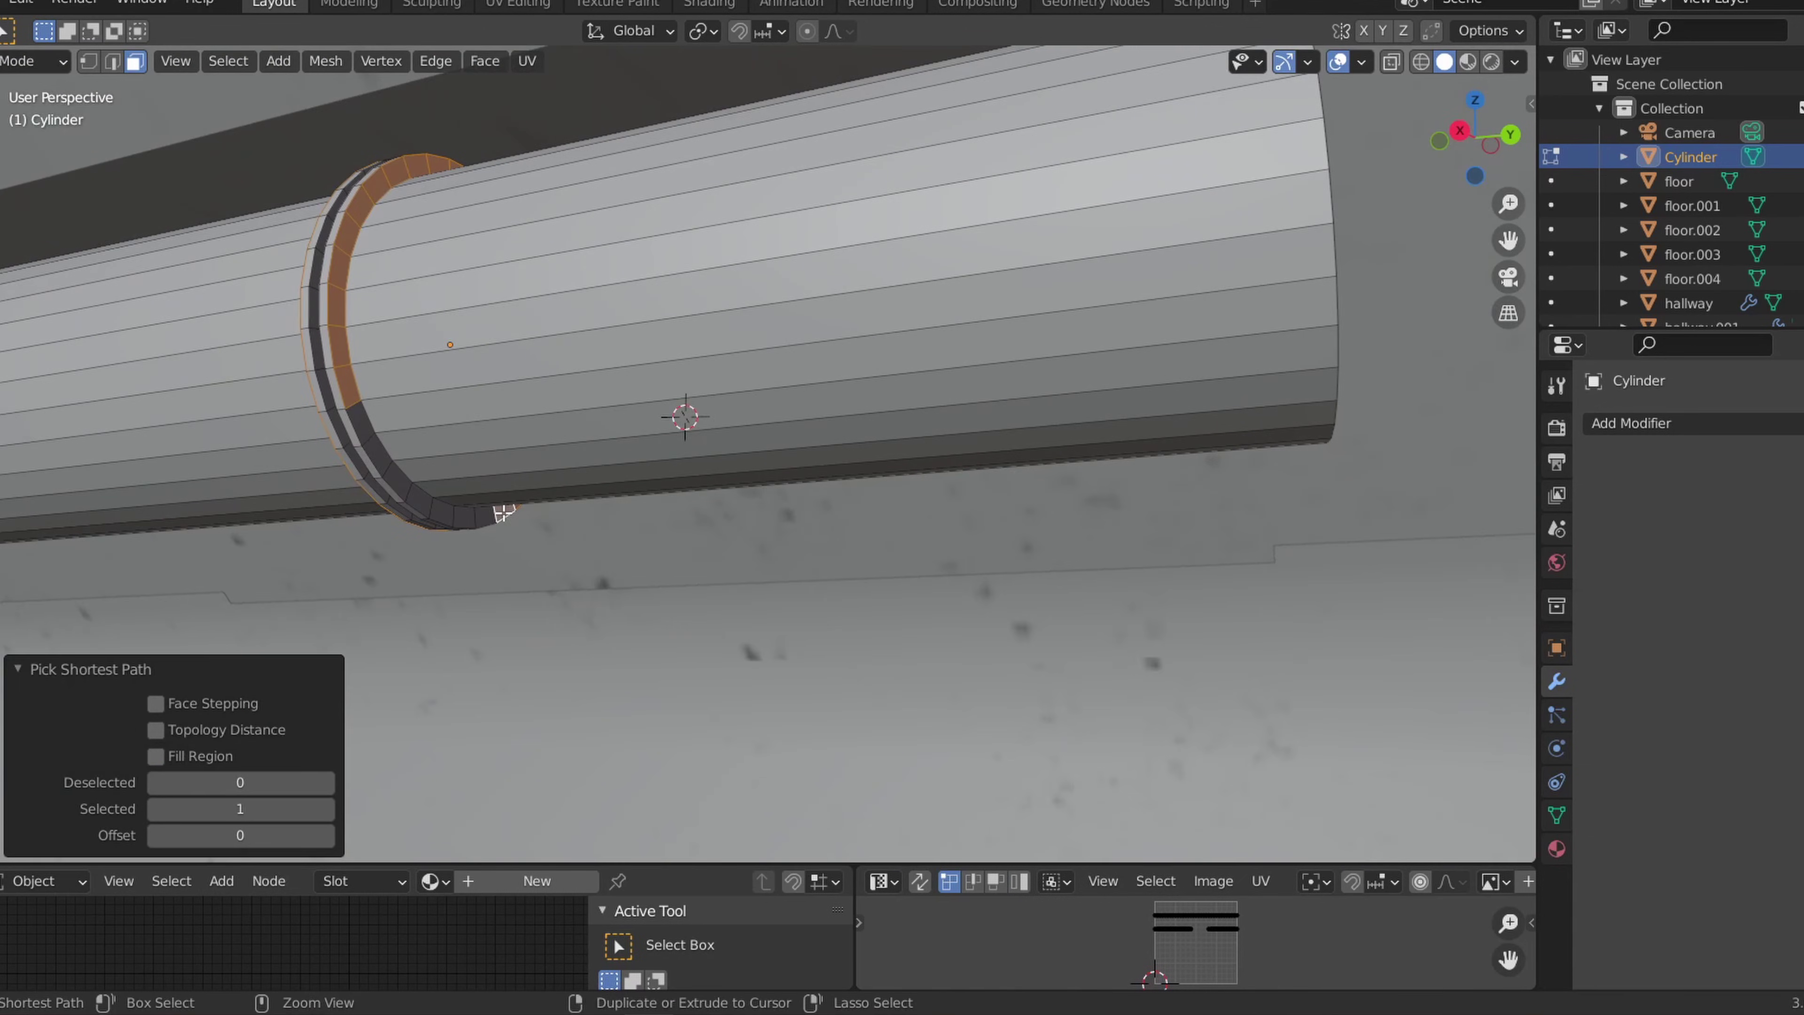
Step: Select the face rings on both sides of the collar and widen them along Y
ctrl+click(341, 403)
middle_drag(341, 403, 624, 483)
key(s)
key(y)
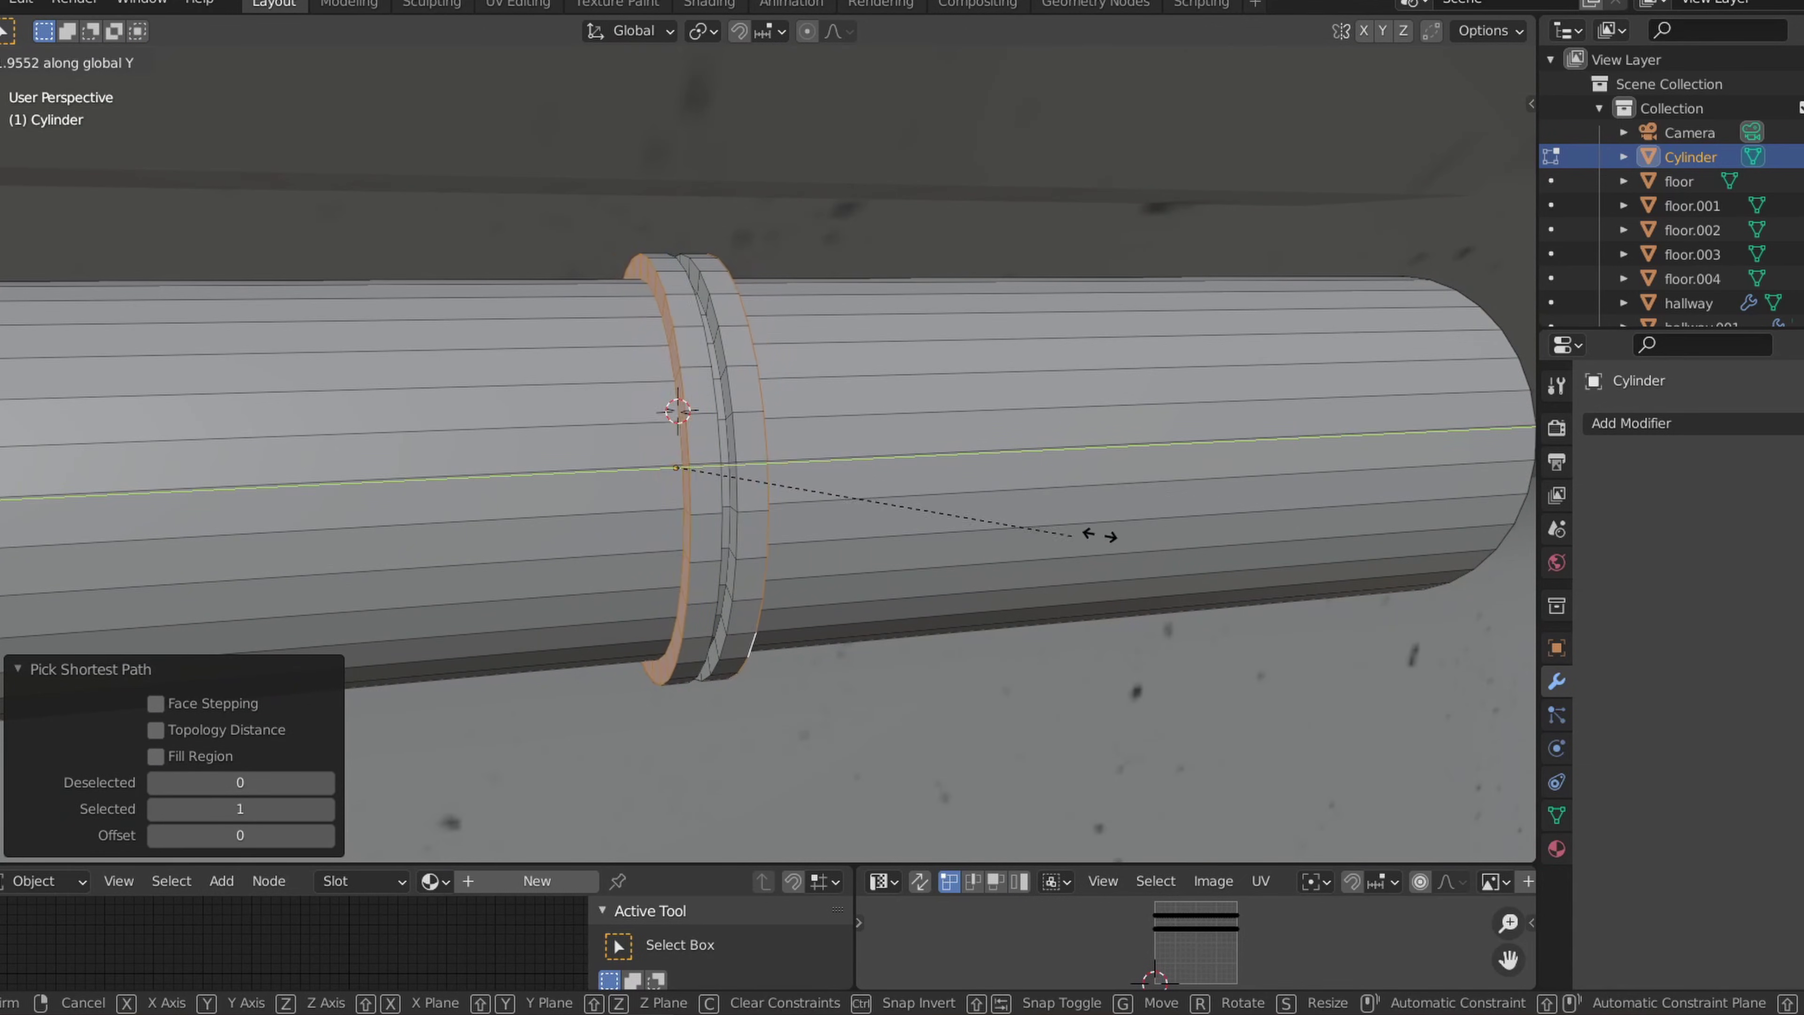
click(1094, 535)
scroll(1075, 528, down, 3)
key(Tab)
Step: Add an Array modifier to the collared cylinder
scroll(1076, 528, up, 1)
middle_drag(1076, 528, 922, 423)
click(1556, 681)
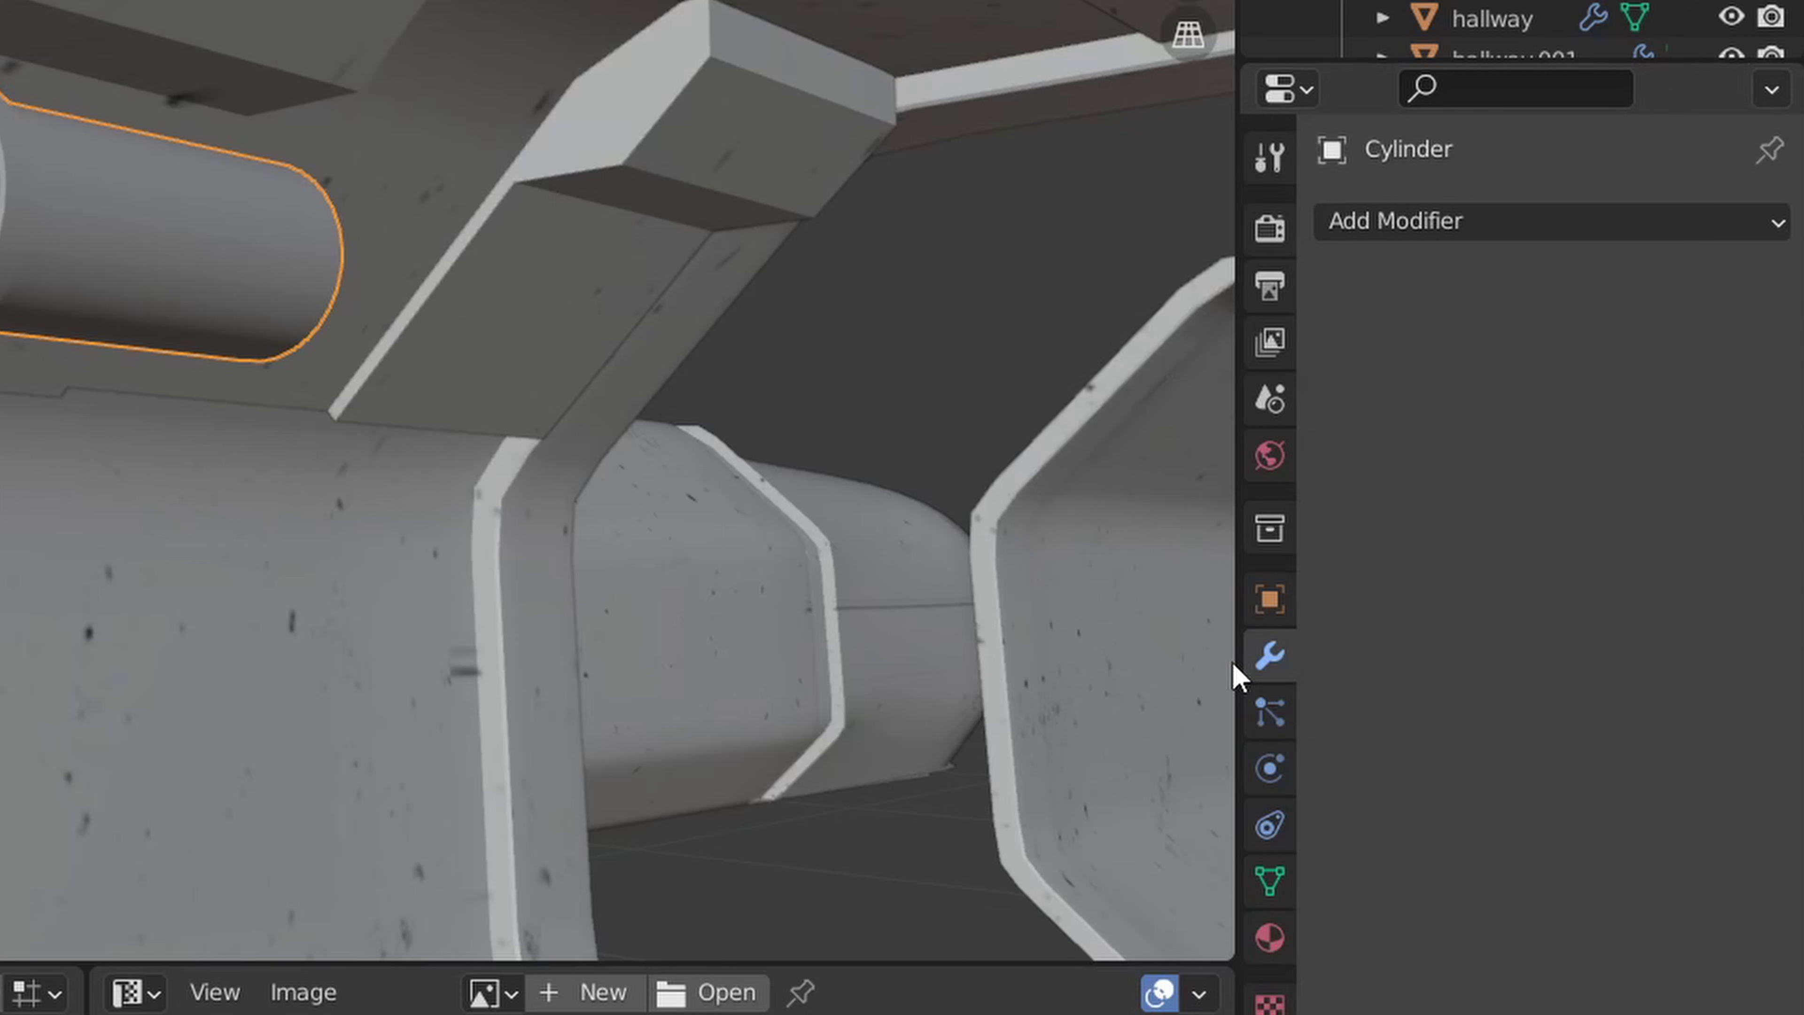
click(1421, 226)
click(898, 322)
double_click(1590, 597)
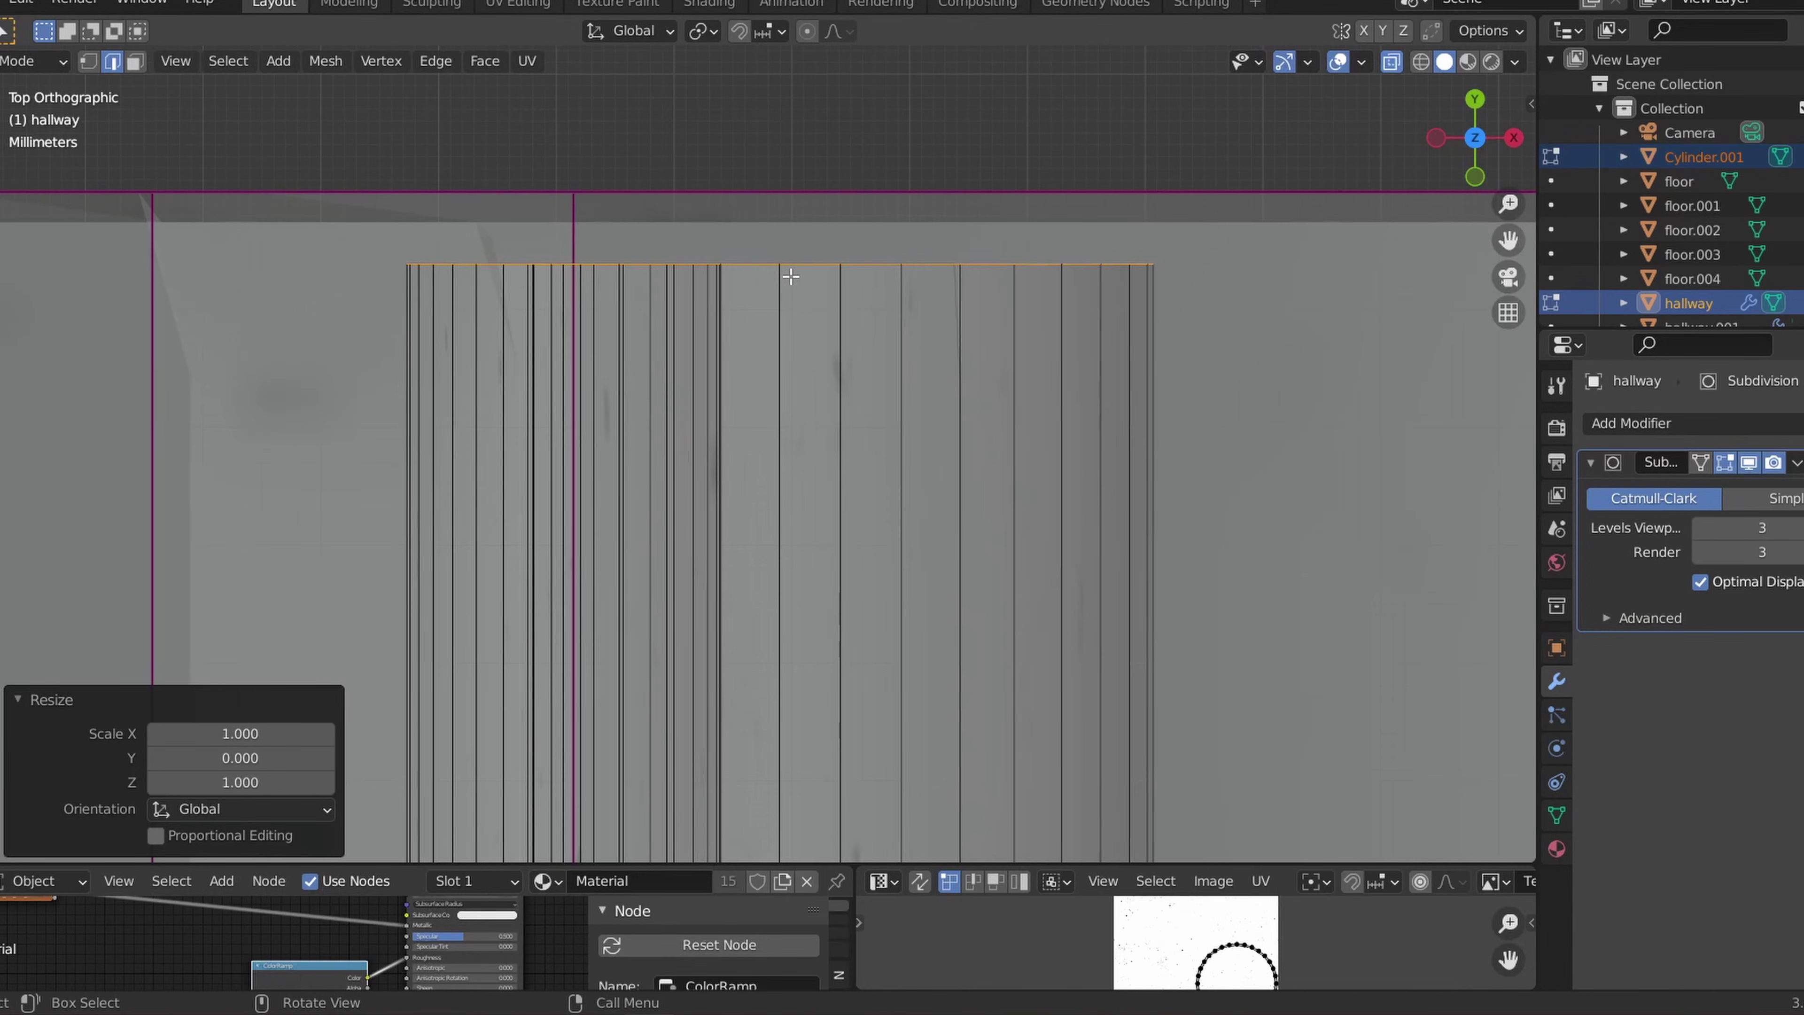
Step: Move the pipe's flattened end loop along Y to line up with the hallway's end edge
key(g)
key(y)
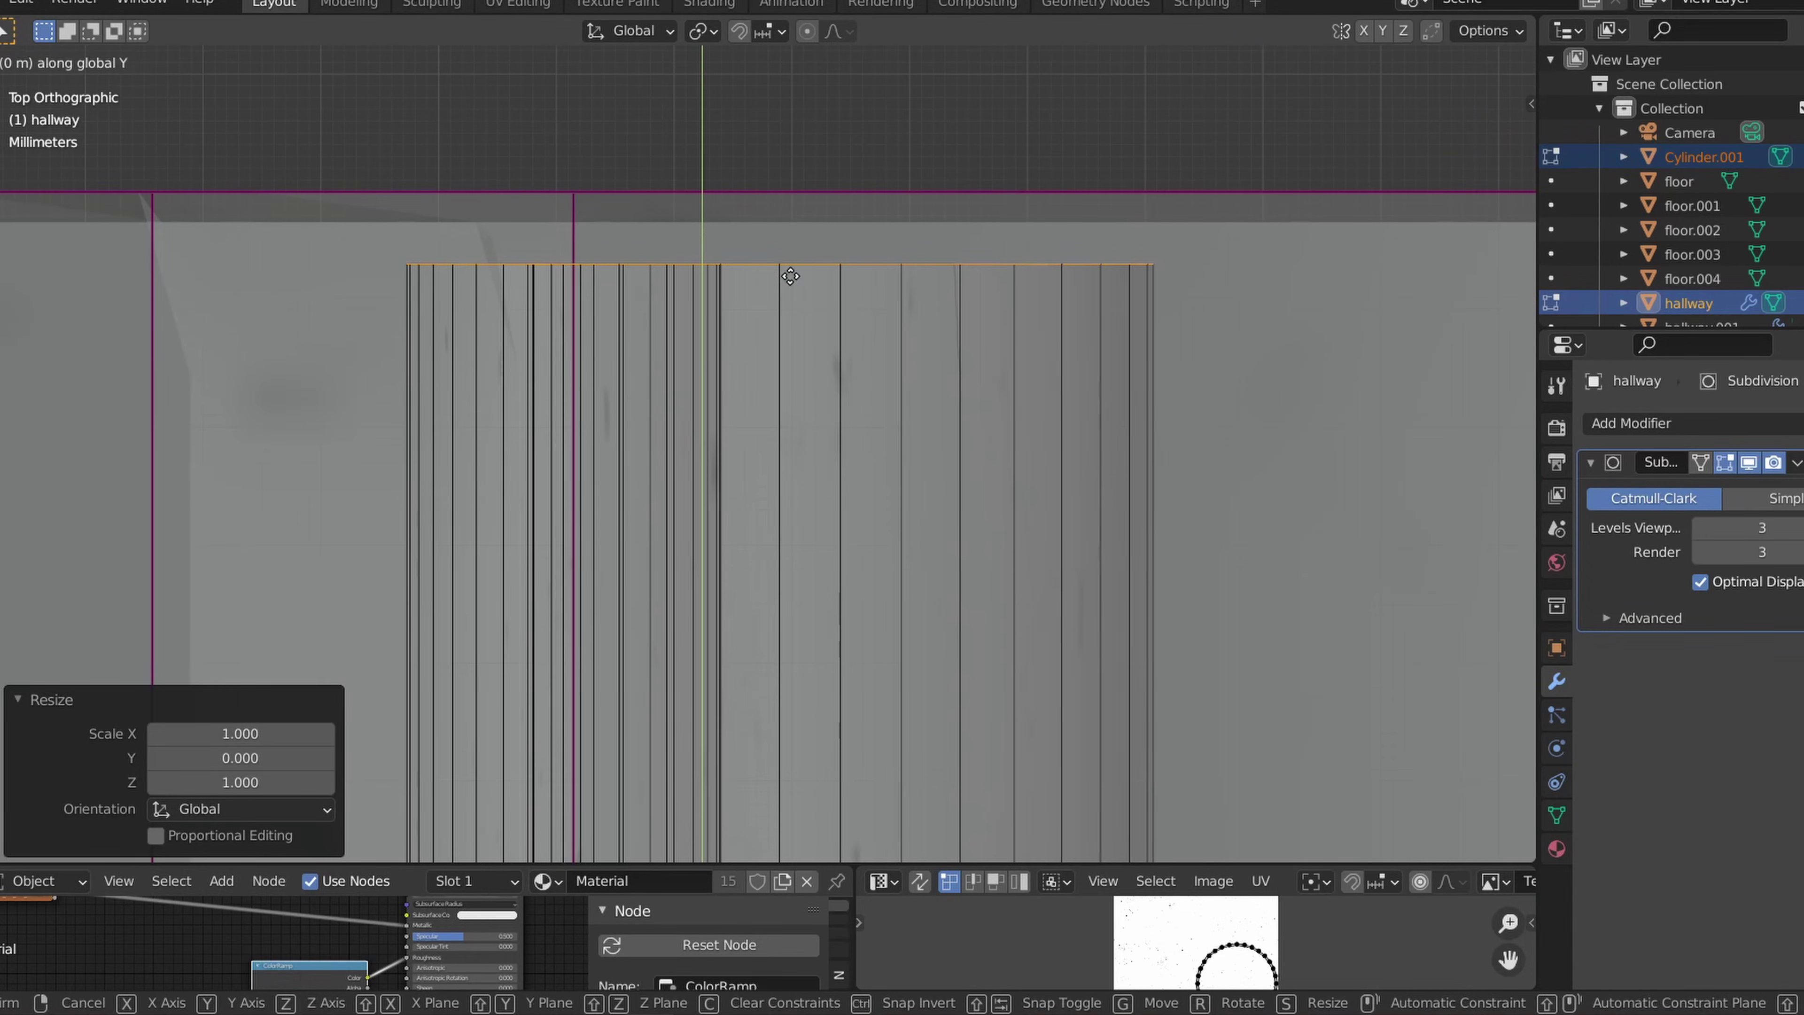
click(817, 205)
scroll(817, 212, down, 5)
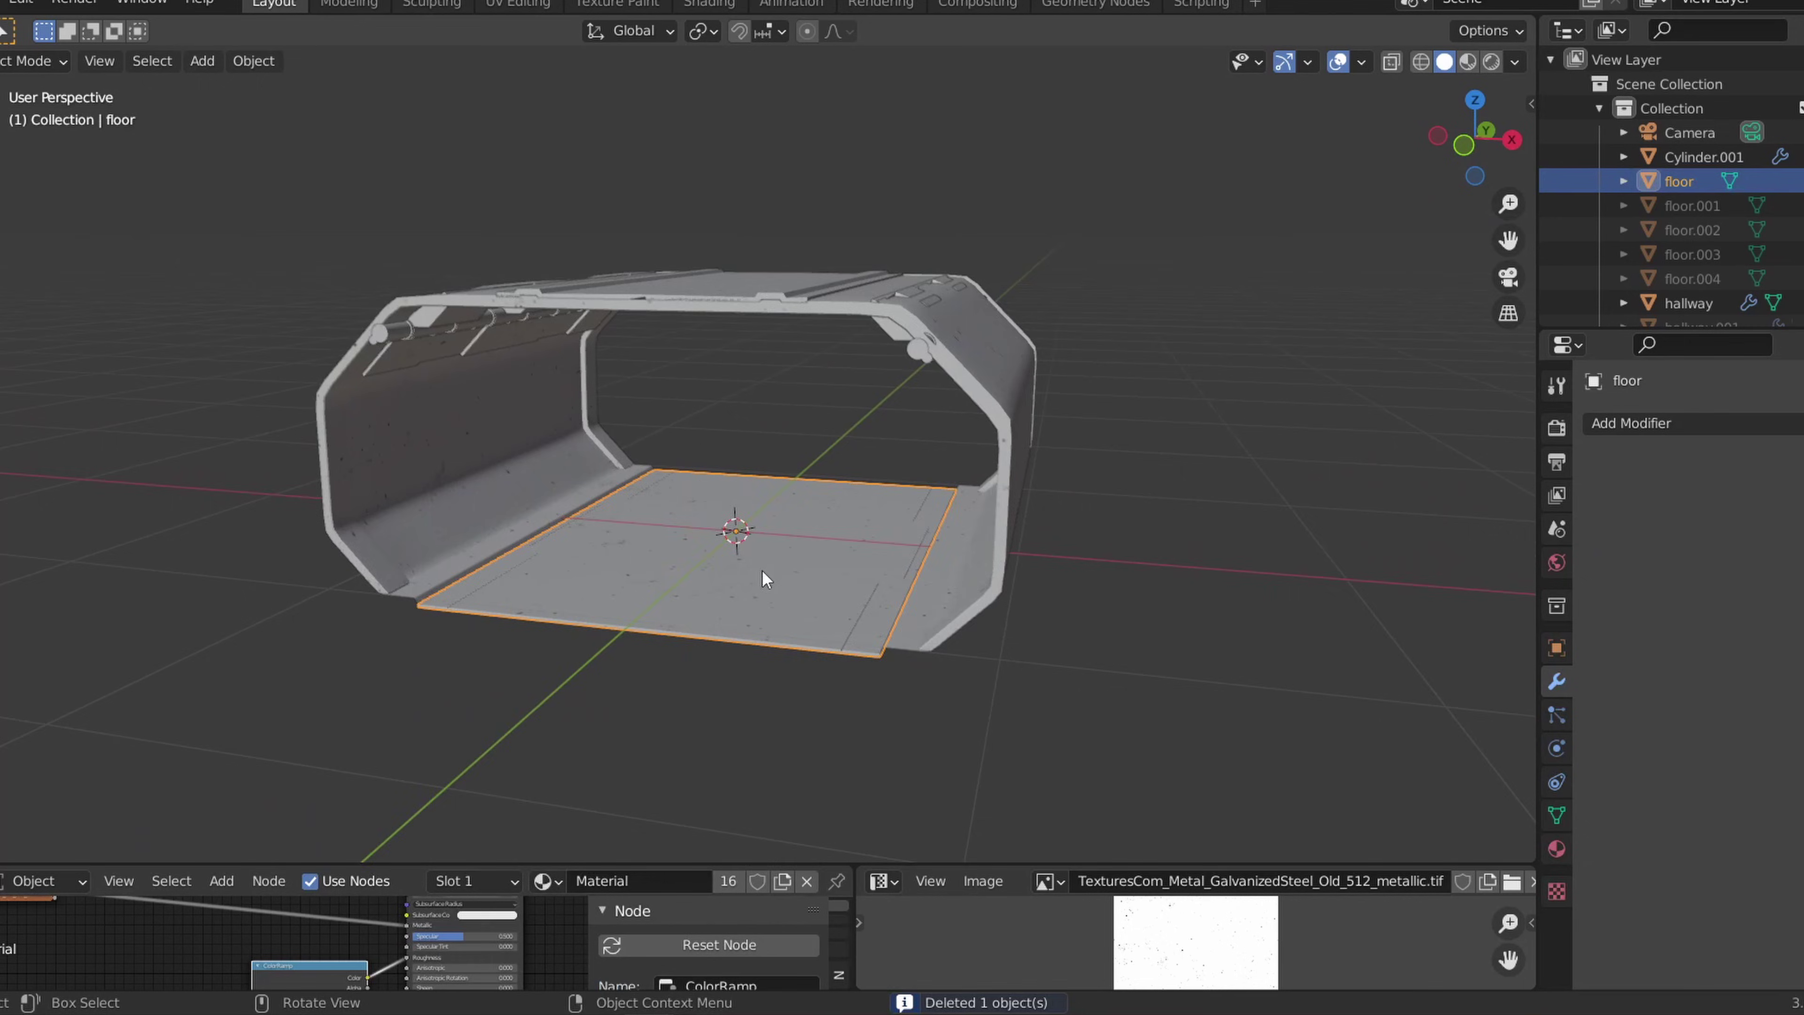
Step: Duplicate the floor's faces upward along Z and lower the copy about 0.2 m to sit just above the floor
middle_drag(763, 577, 690, 501)
key(Tab)
drag(797, 732, 802, 779)
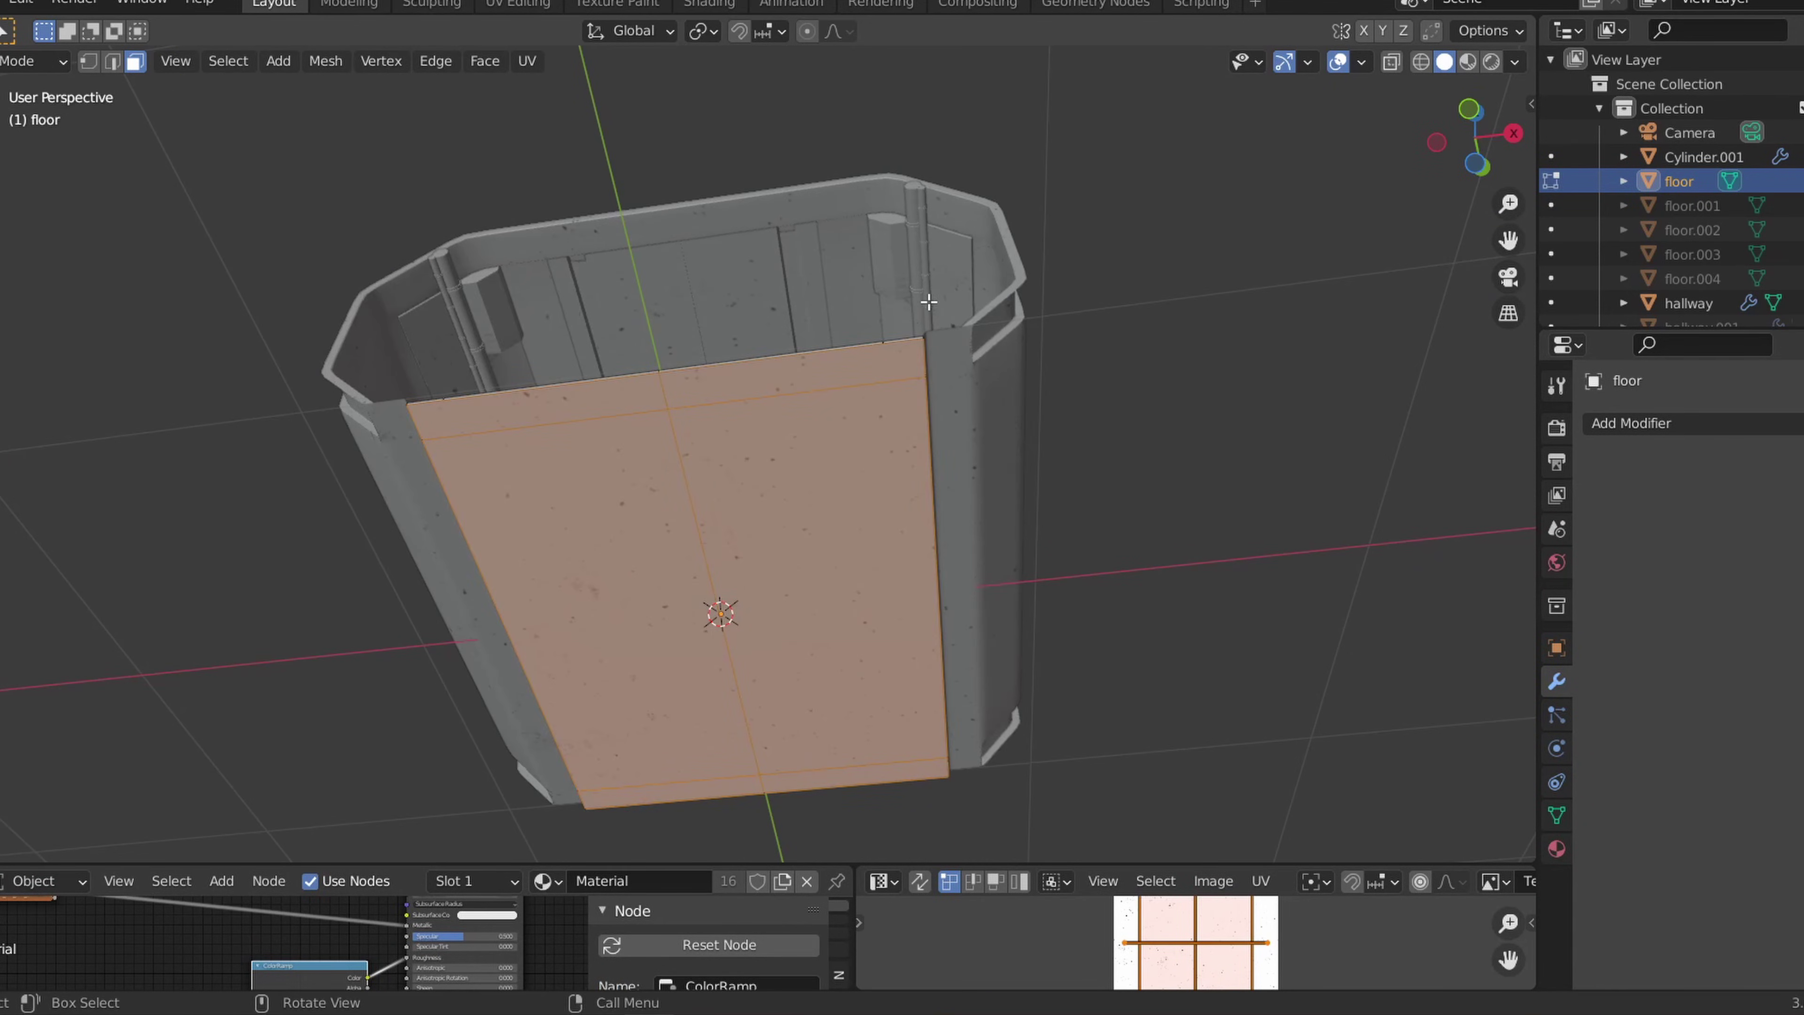
middle_drag(802, 540, 817, 753)
middle_drag(817, 753, 846, 732)
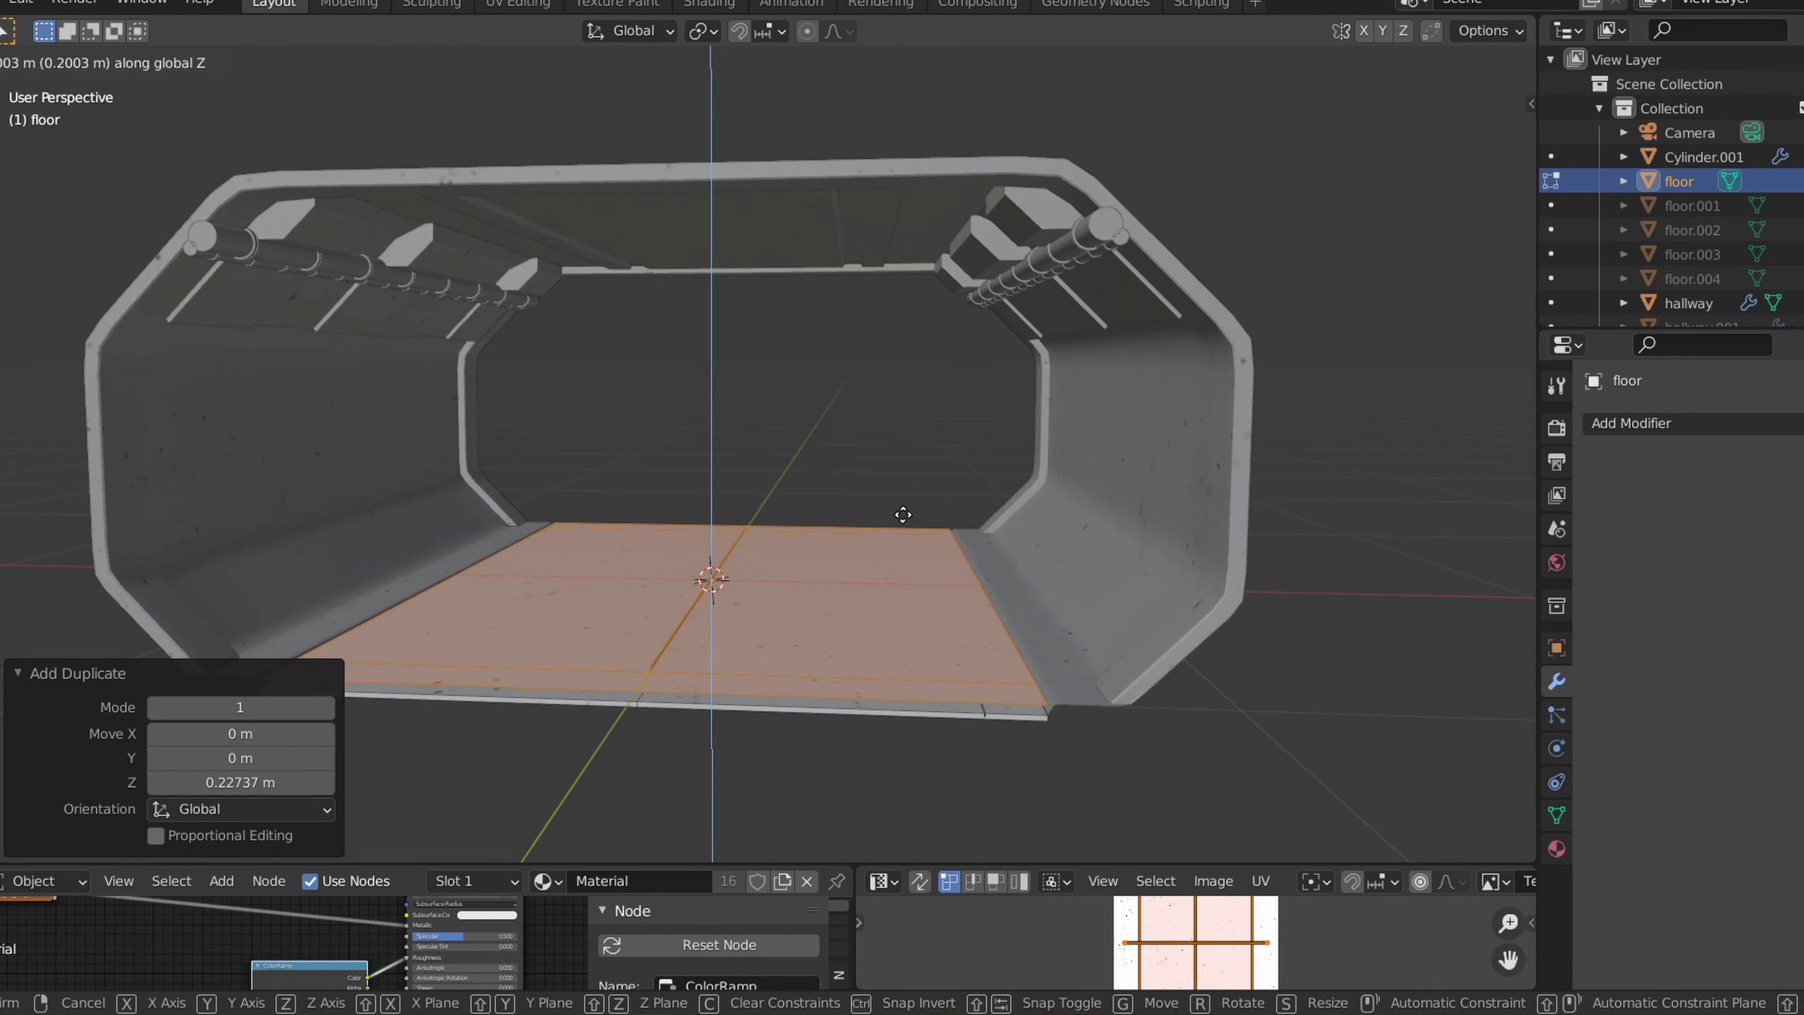
click(903, 515)
Step: Narrow the duplicated floor panel along X to about 0.752
key(s)
key(x)
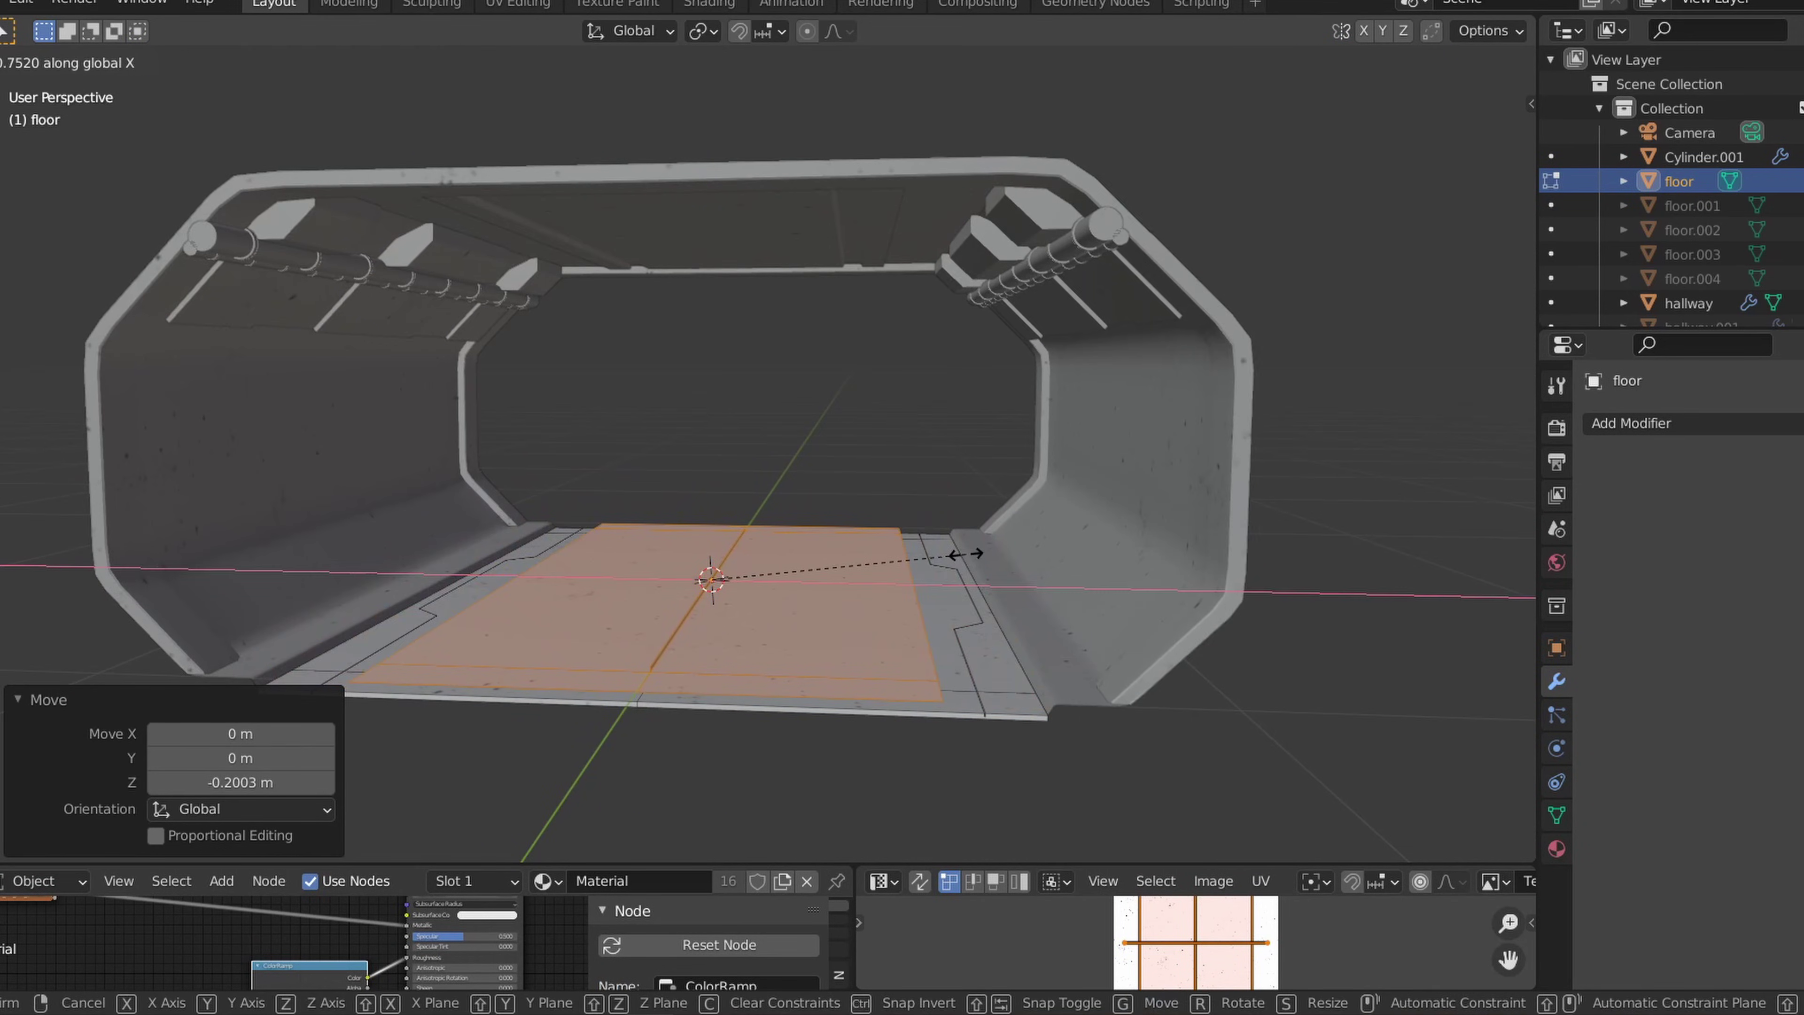
click(967, 555)
Step: Separate the narrowed central floor panel into its own object and return to Object Mode
middle_drag(916, 419, 794, 463)
right_click(767, 445)
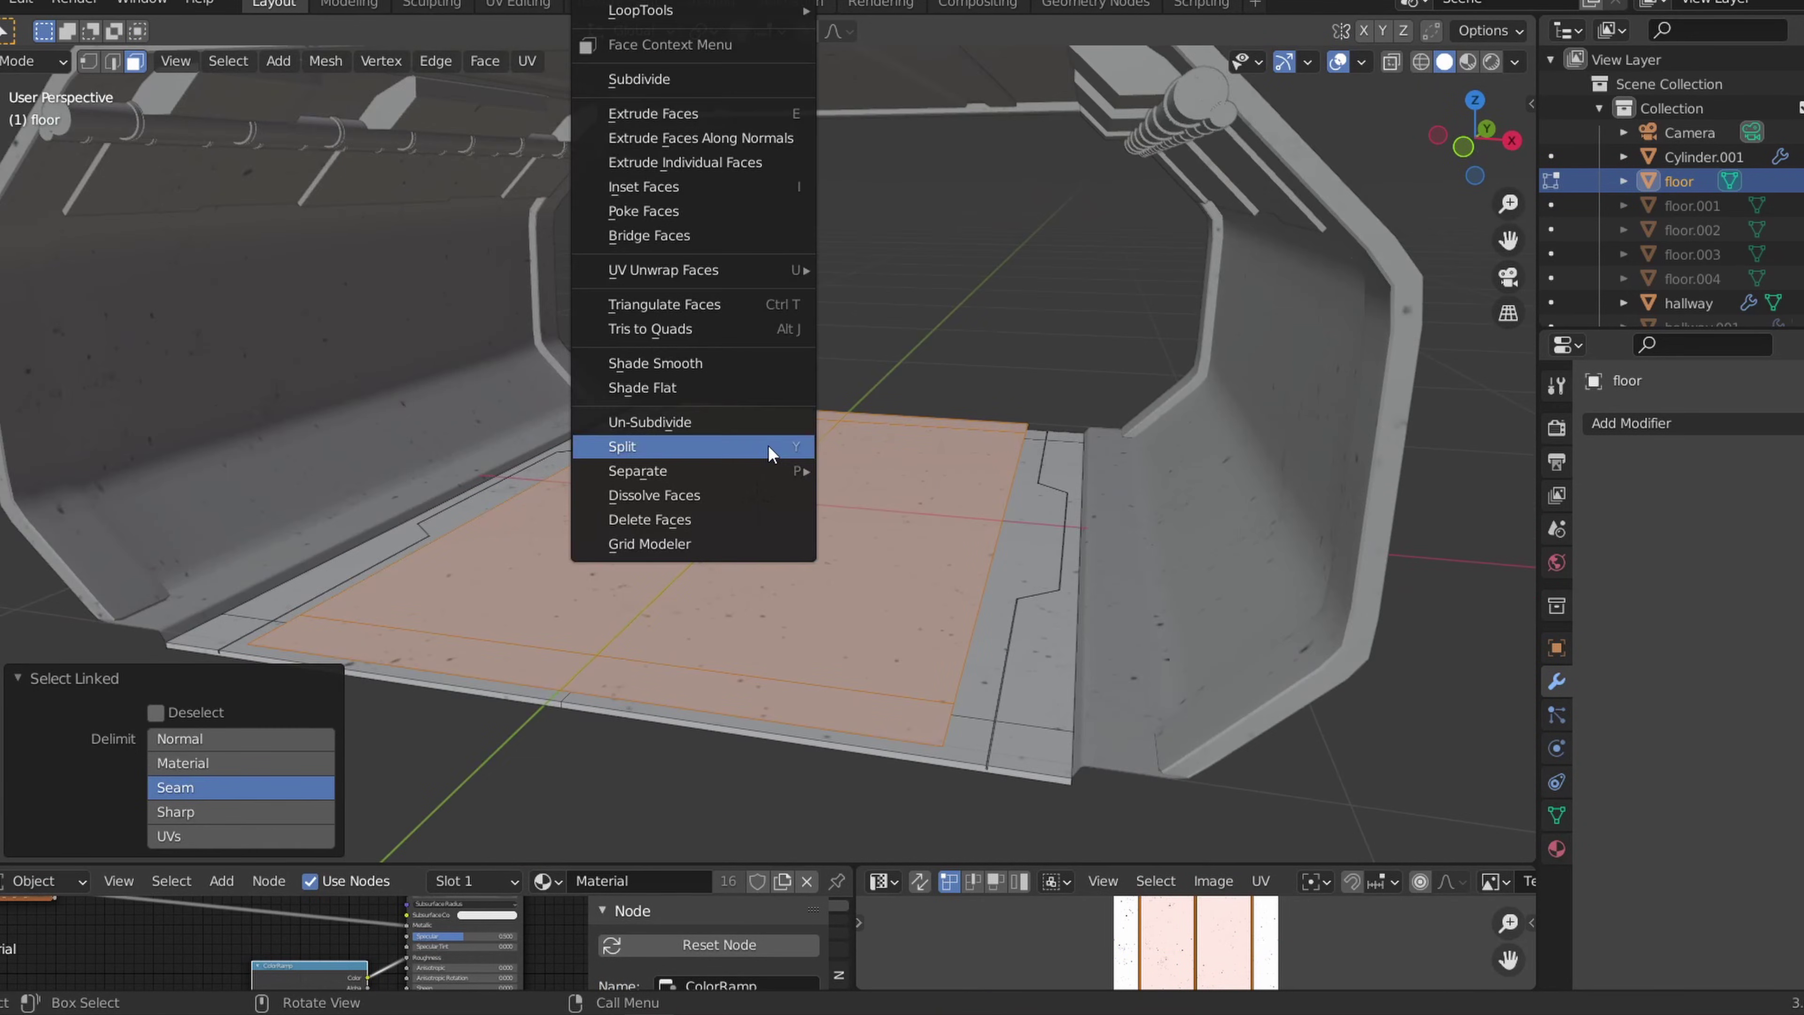
mouse_move(780, 470)
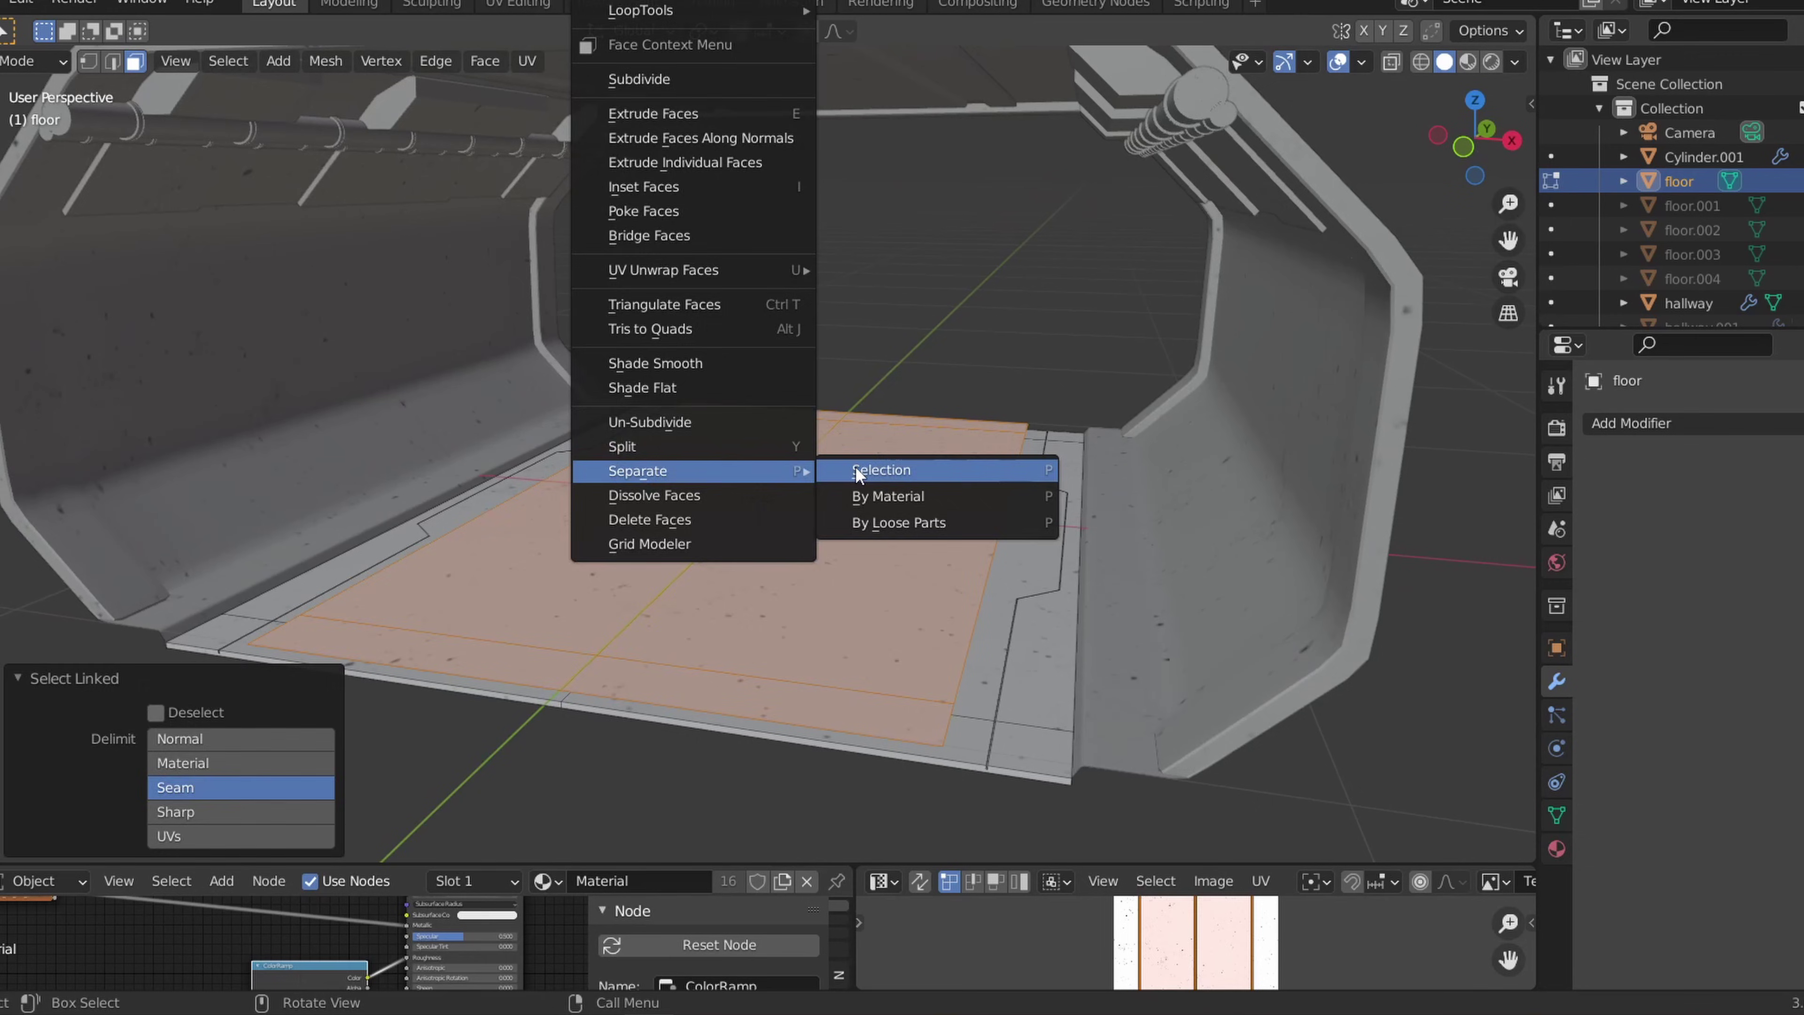
click(855, 471)
key(Tab)
middle_drag(794, 459, 790, 508)
click(881, 278)
scroll(852, 398, down, 3)
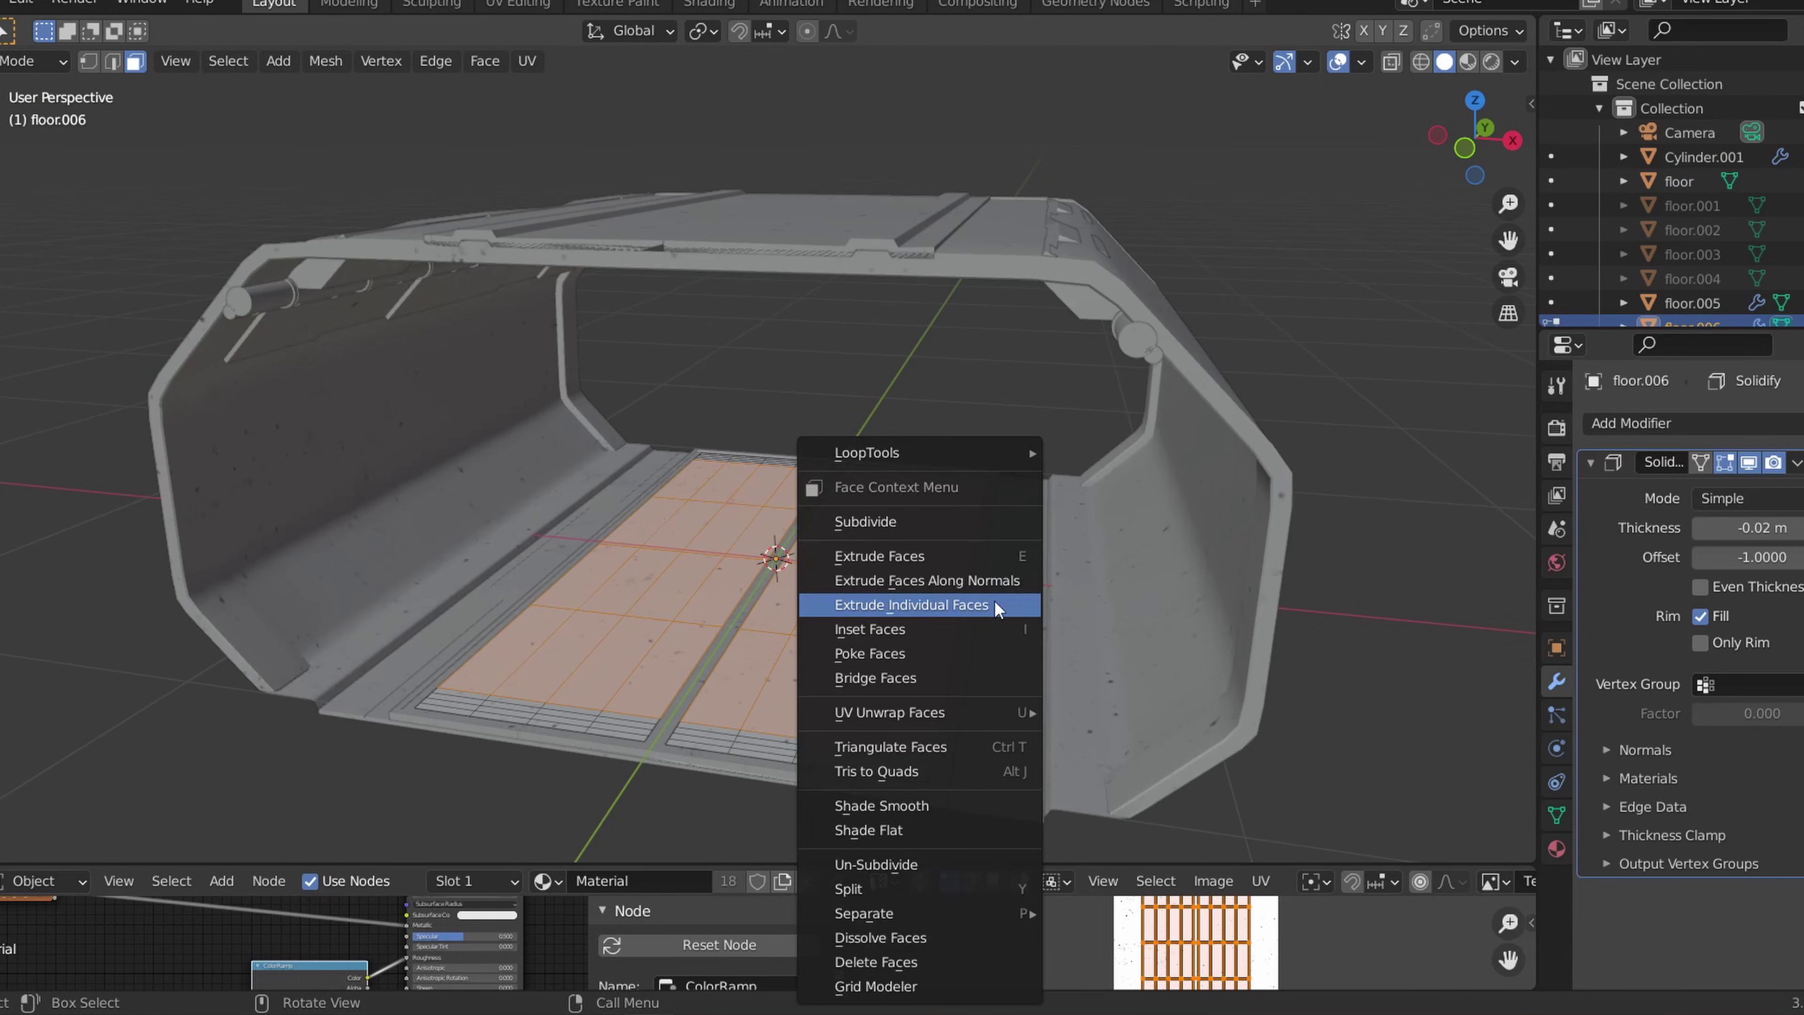
Step: Subdivide the selected floor panel faces three times and return to Object Mode
click(978, 527)
right_click(979, 527)
click(978, 527)
right_click(978, 528)
click(978, 527)
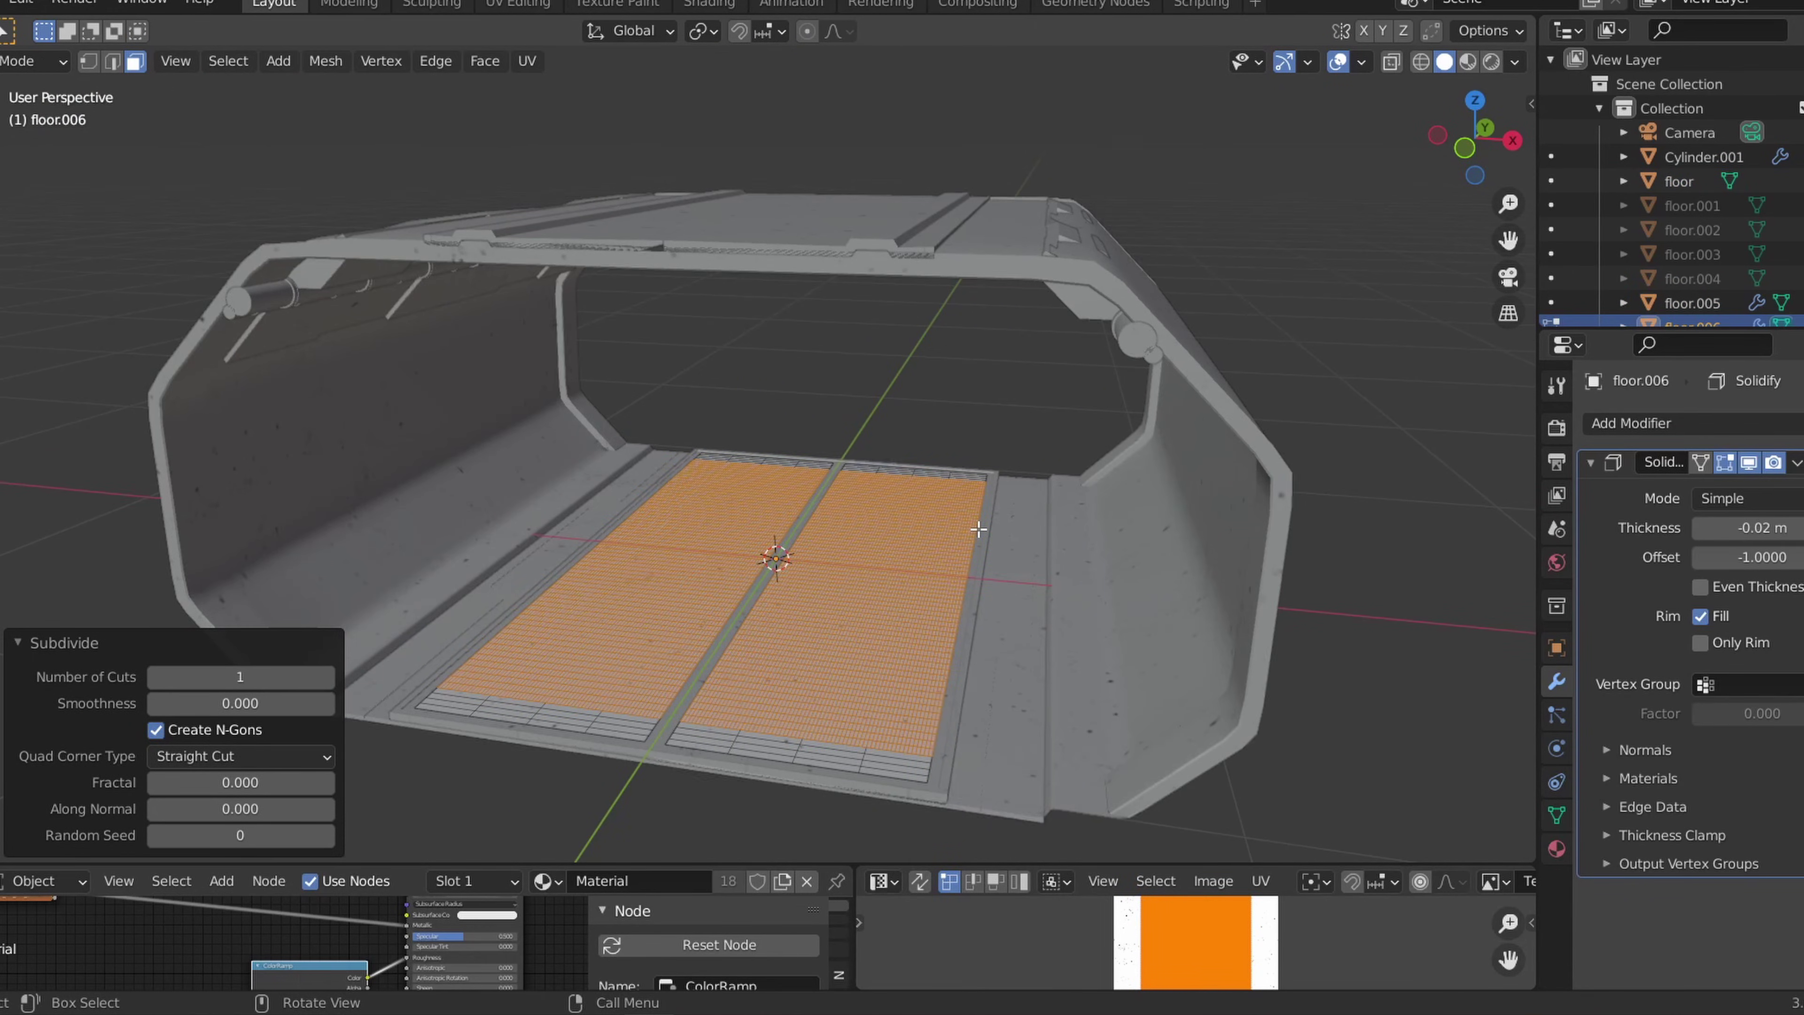
key(Tab)
middle_drag(805, 531, 863, 486)
Step: Add a Wireframe modifier to the subdivided floor panel to turn it into a grate
click(1667, 429)
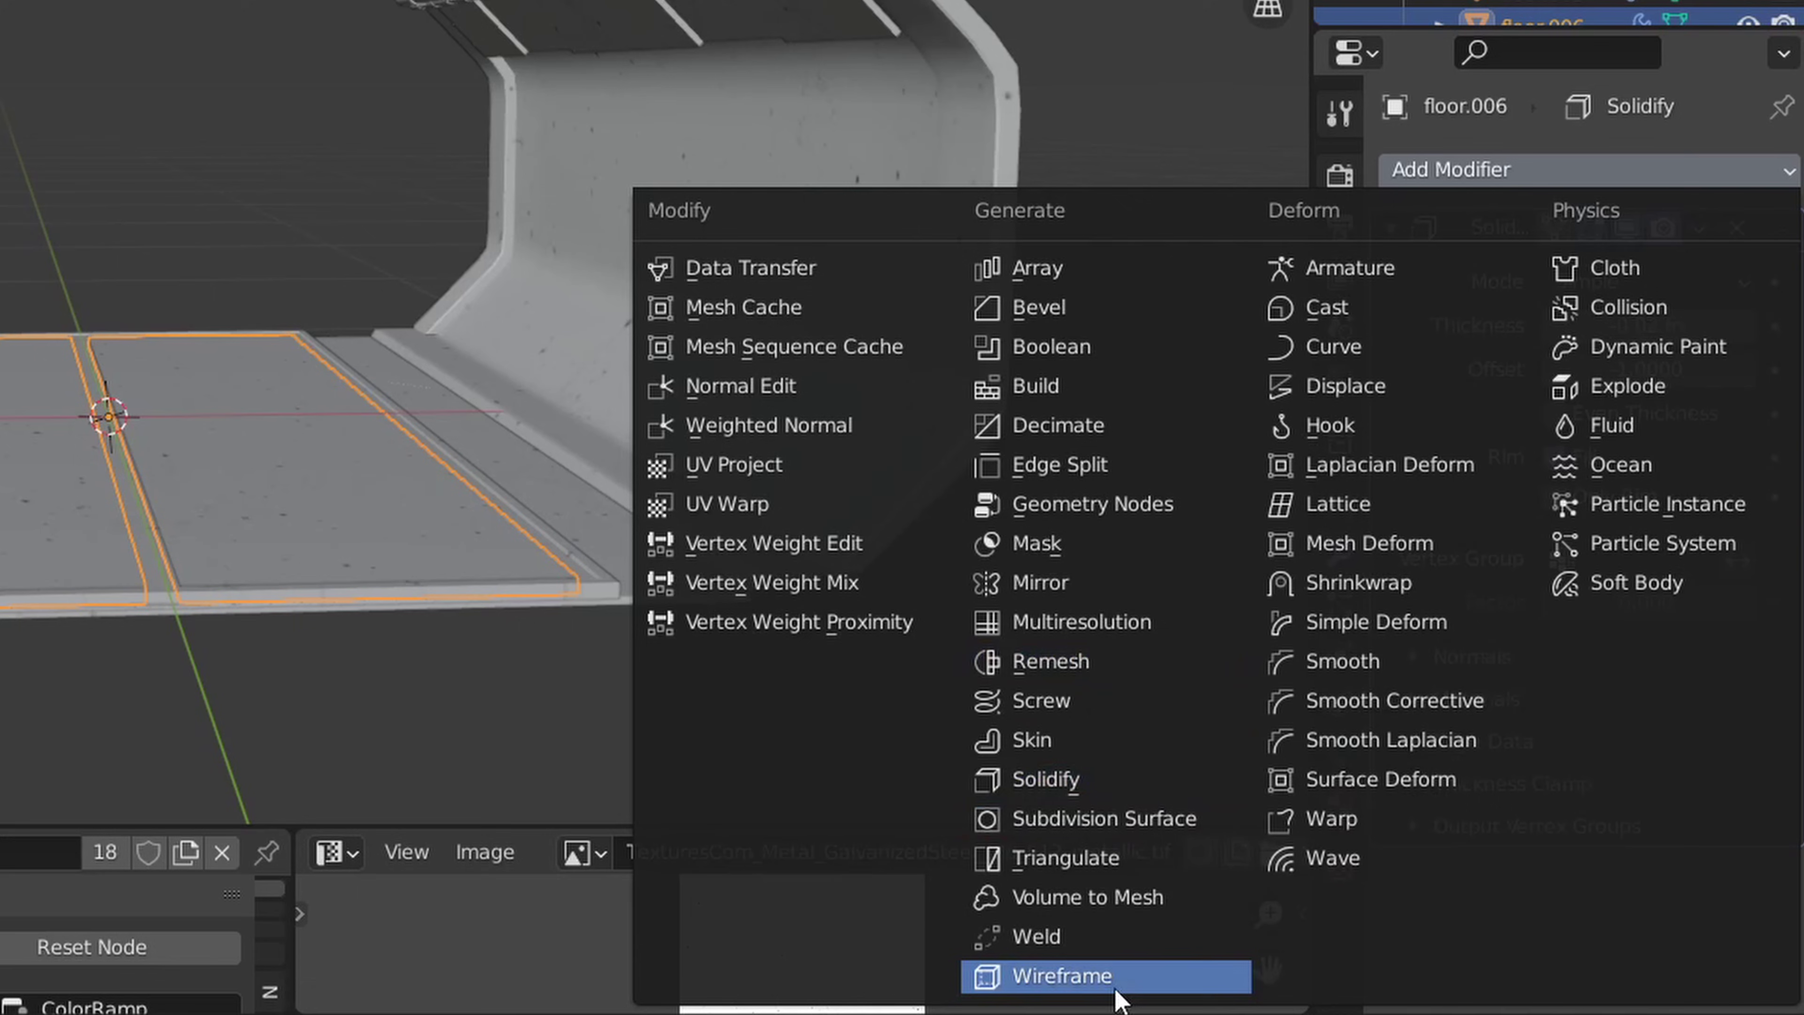
click(1409, 972)
click(942, 773)
middle_drag(1253, 764, 1094, 817)
scroll(949, 766, up, 4)
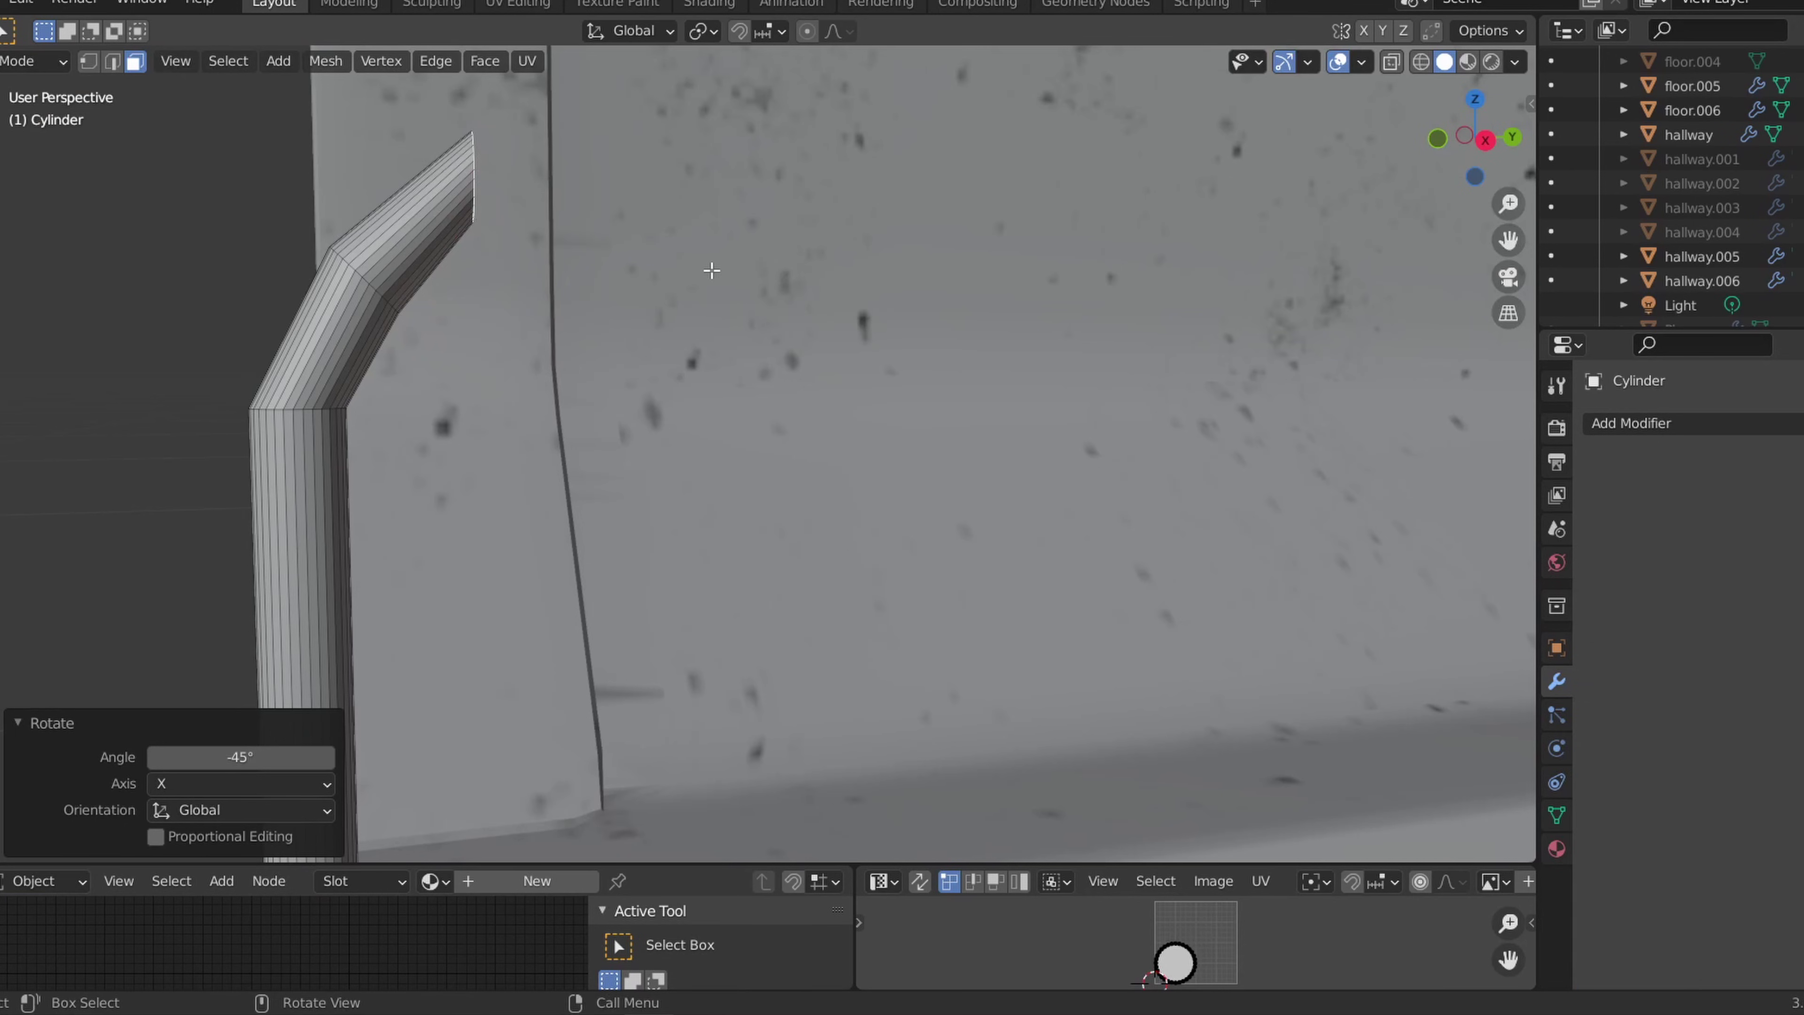
Step: Shift the railing pipe's open end 0.004358 m along Y and lower it 0.010309 m along Z to shape the bend
key(g)
key(y)
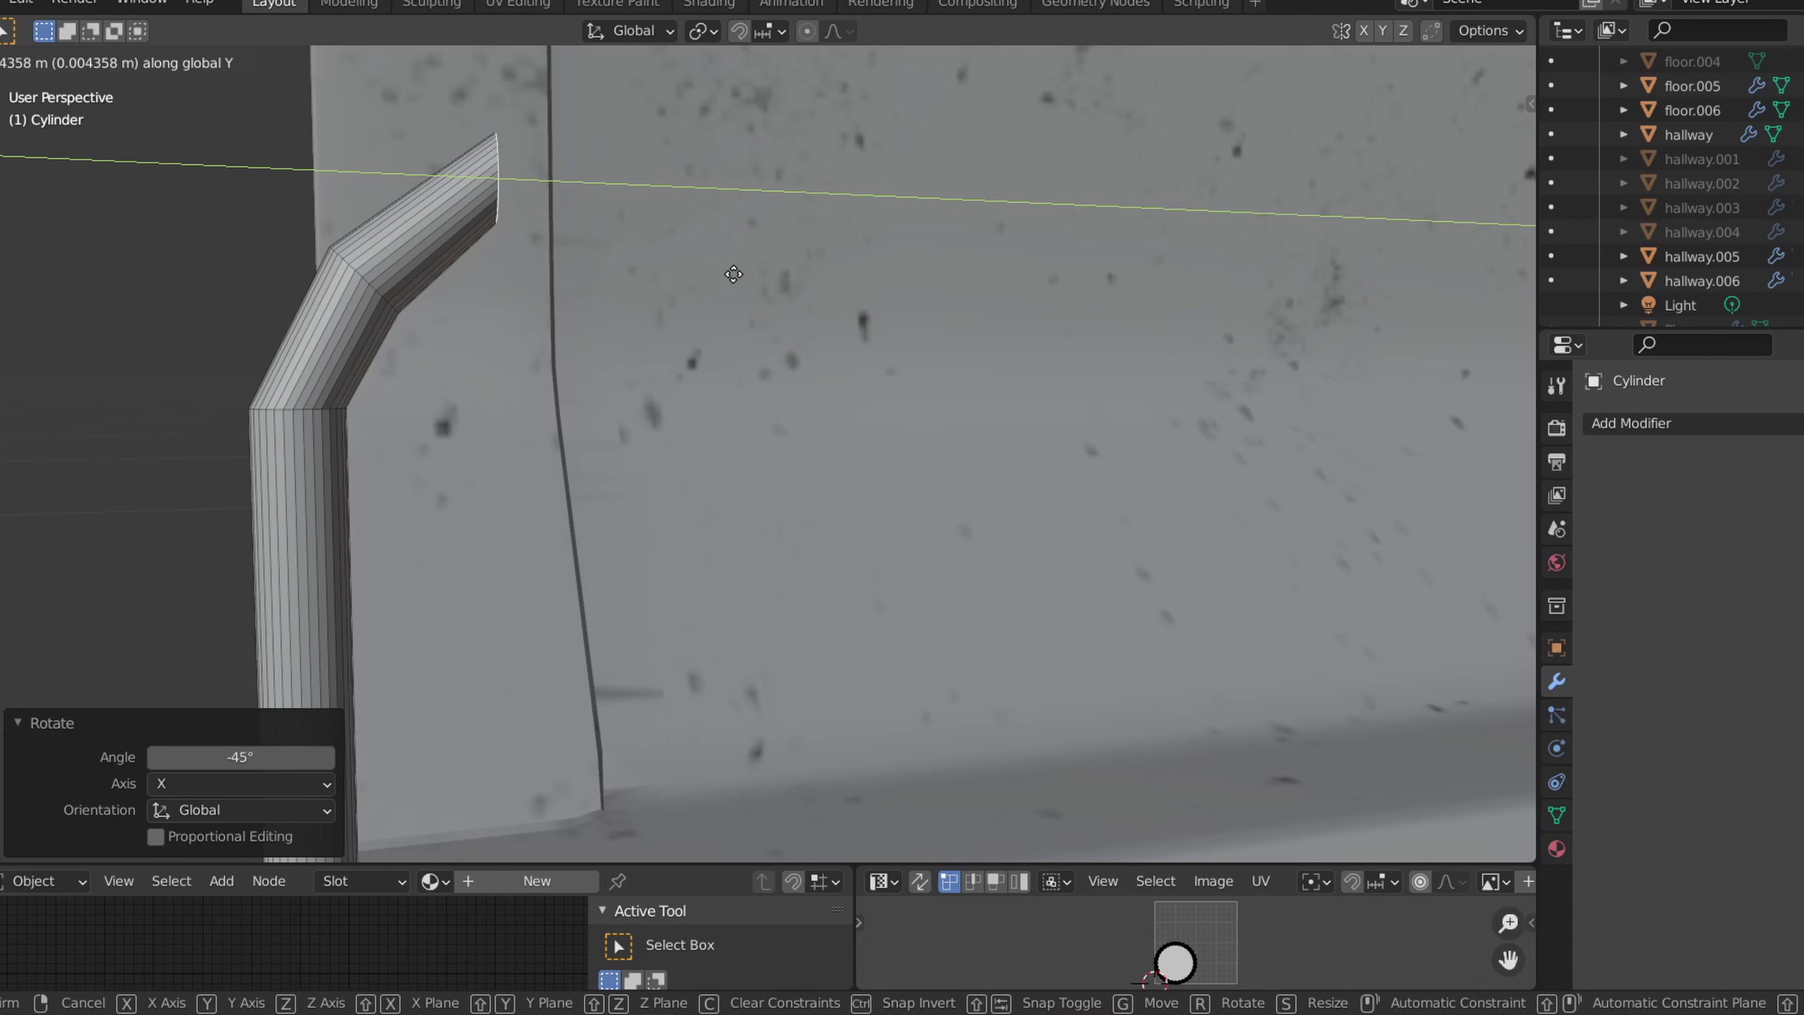
key(Return)
key(g)
key(z)
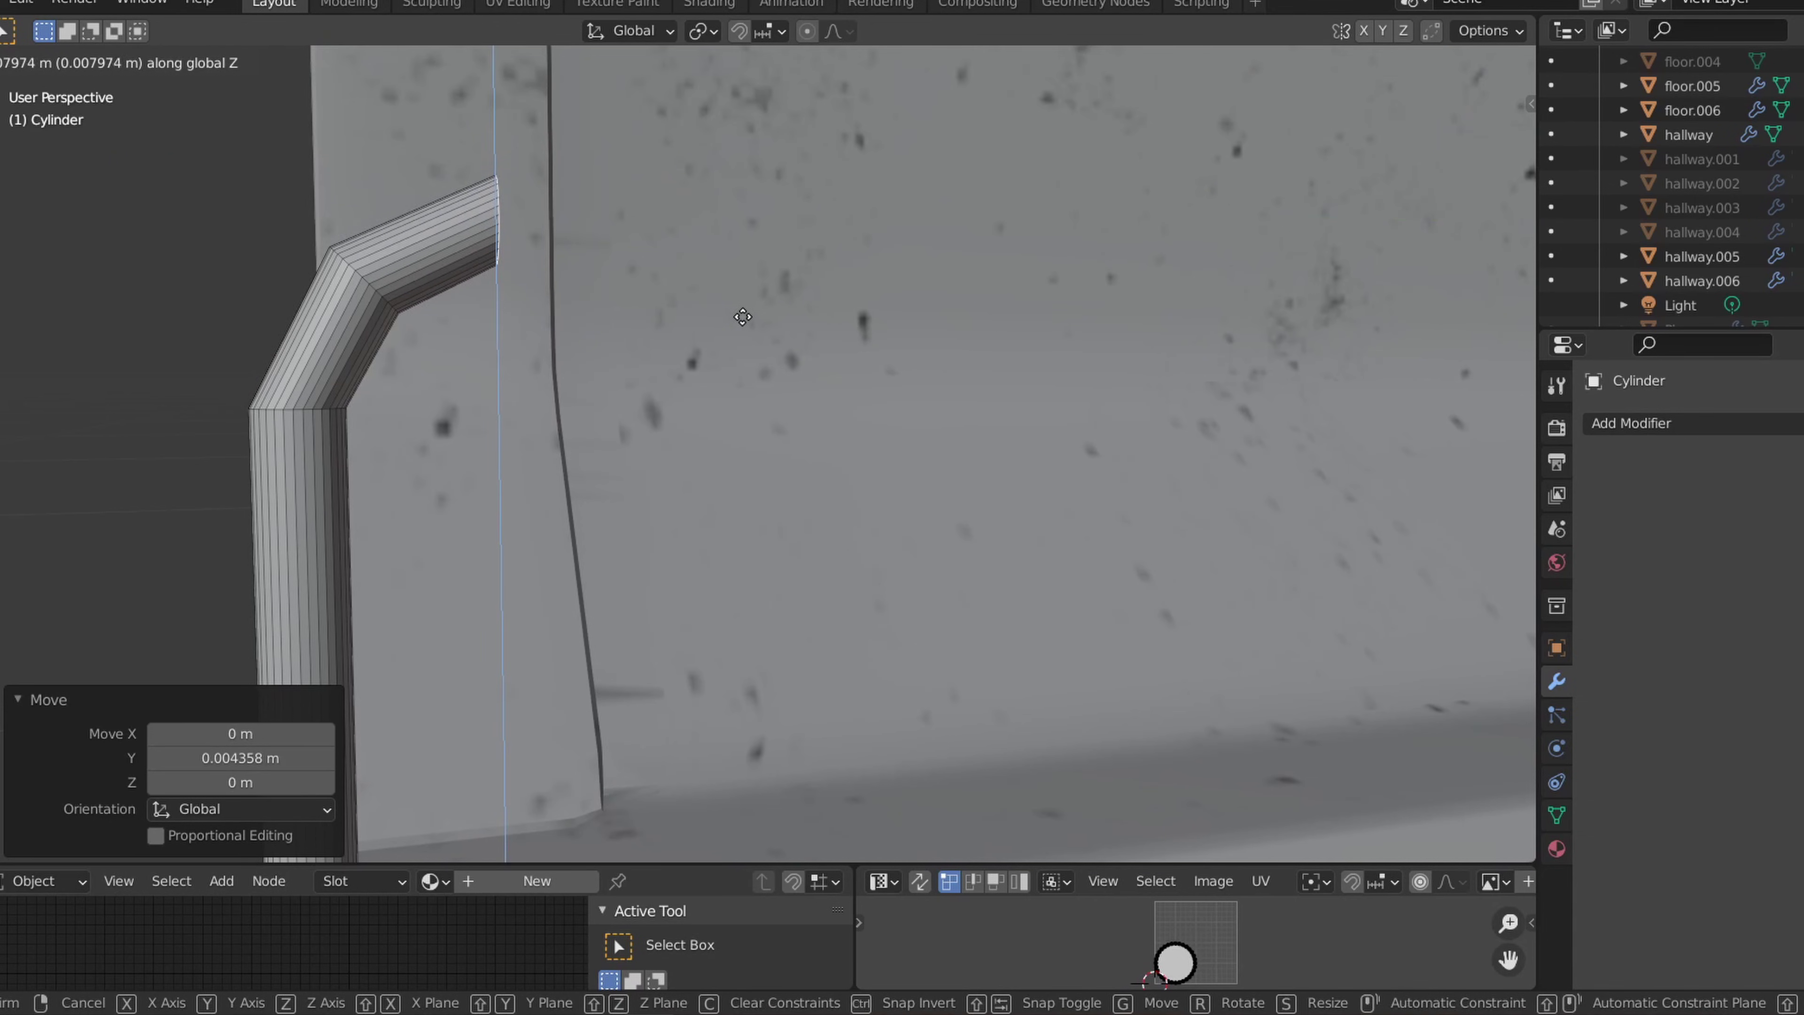
key(Return)
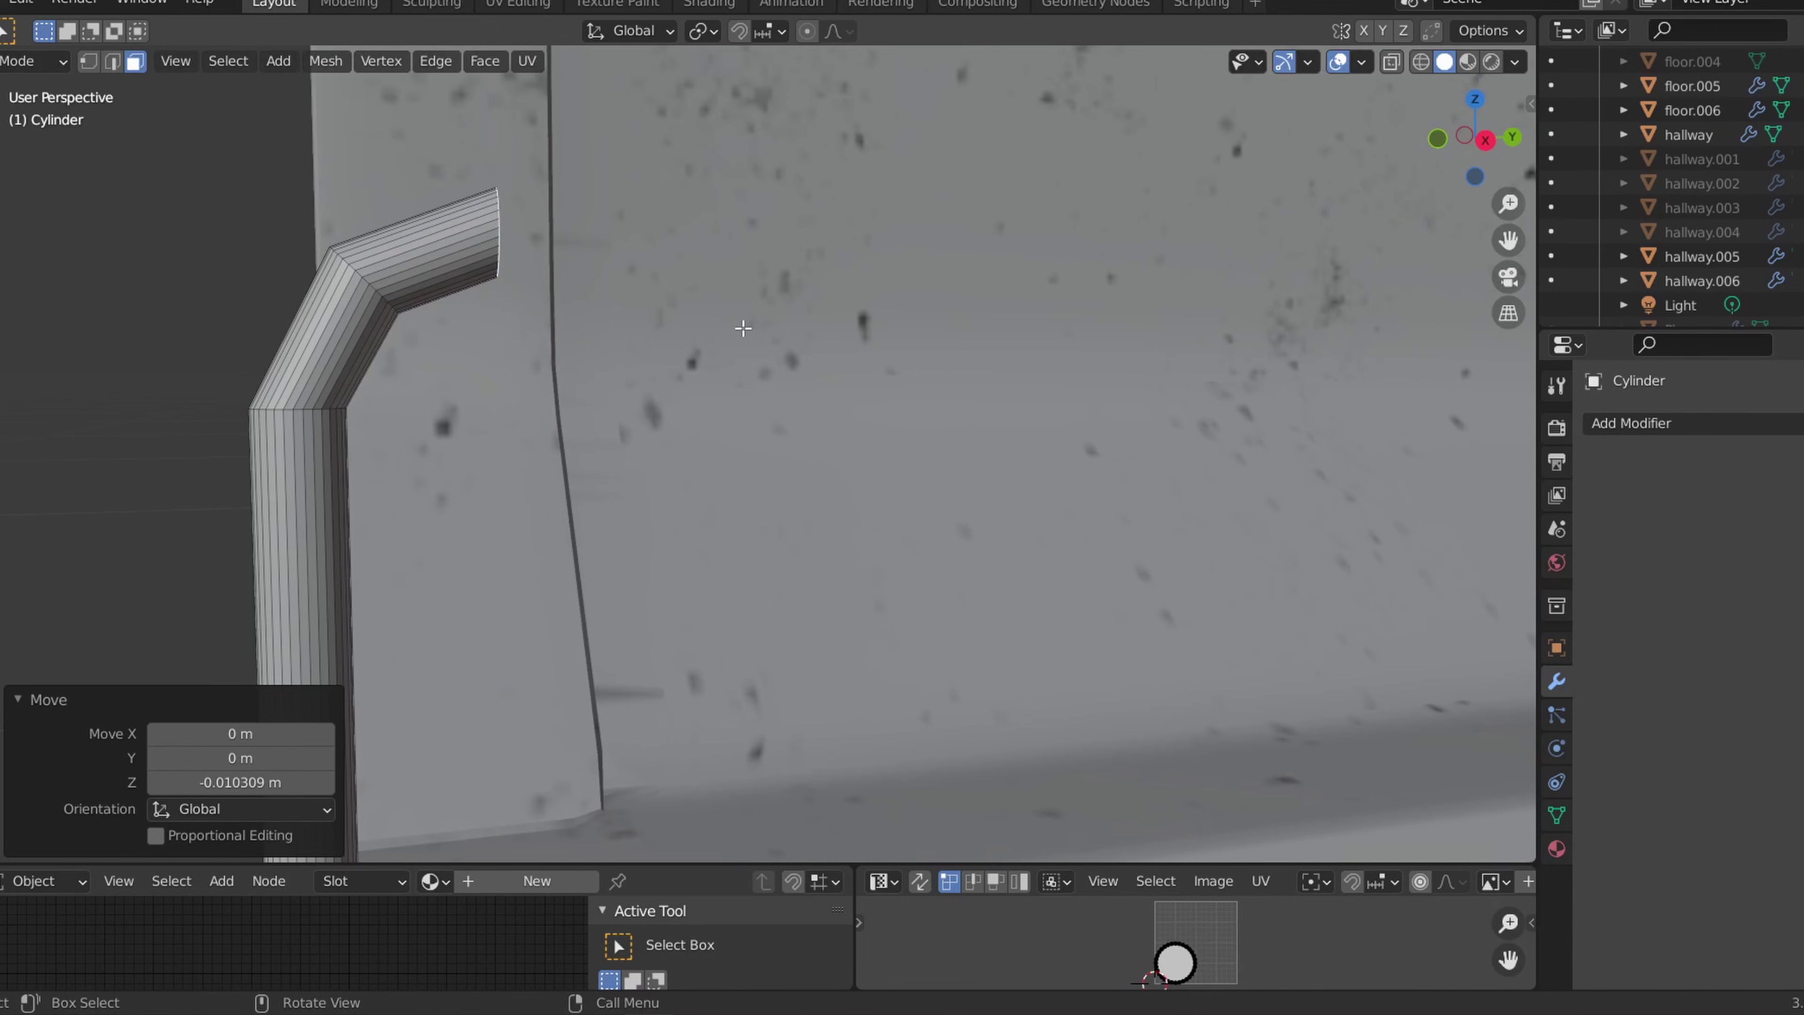
scroll(737, 342, down, 5)
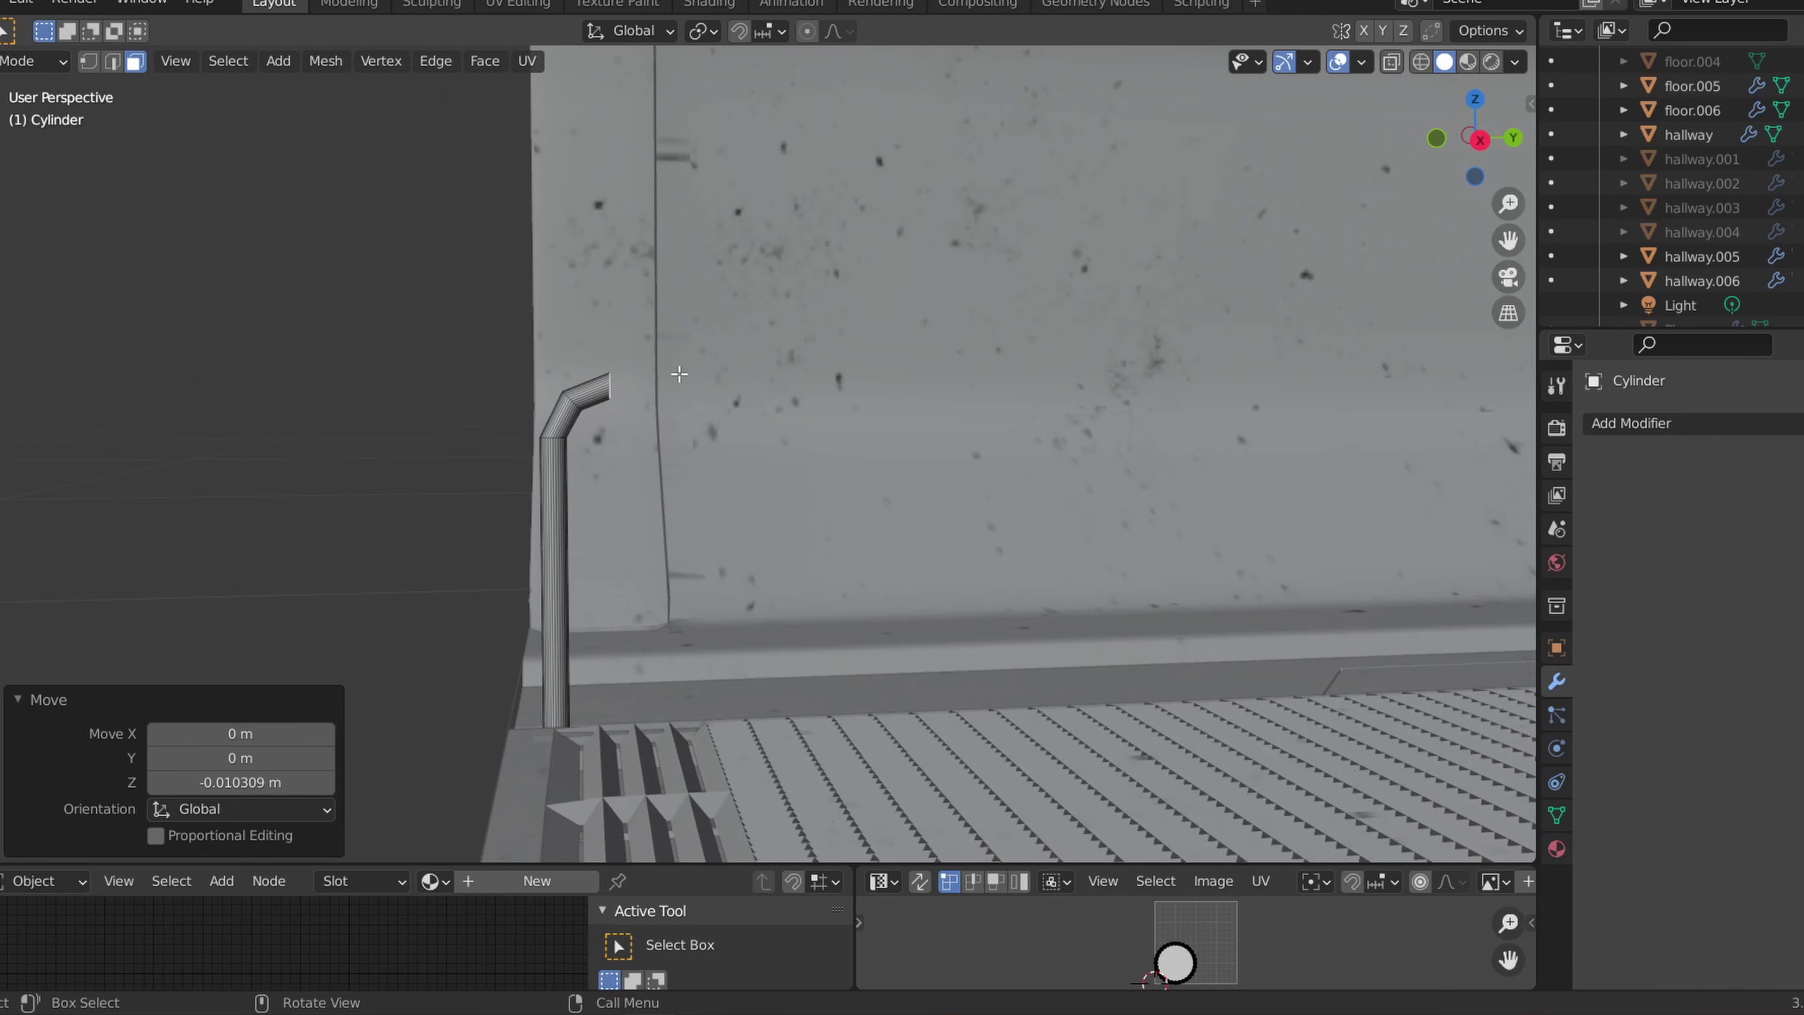
Step: Extend the railing pipe horizontally along Y and bevel the edge loops at its bends
key(g)
key(y)
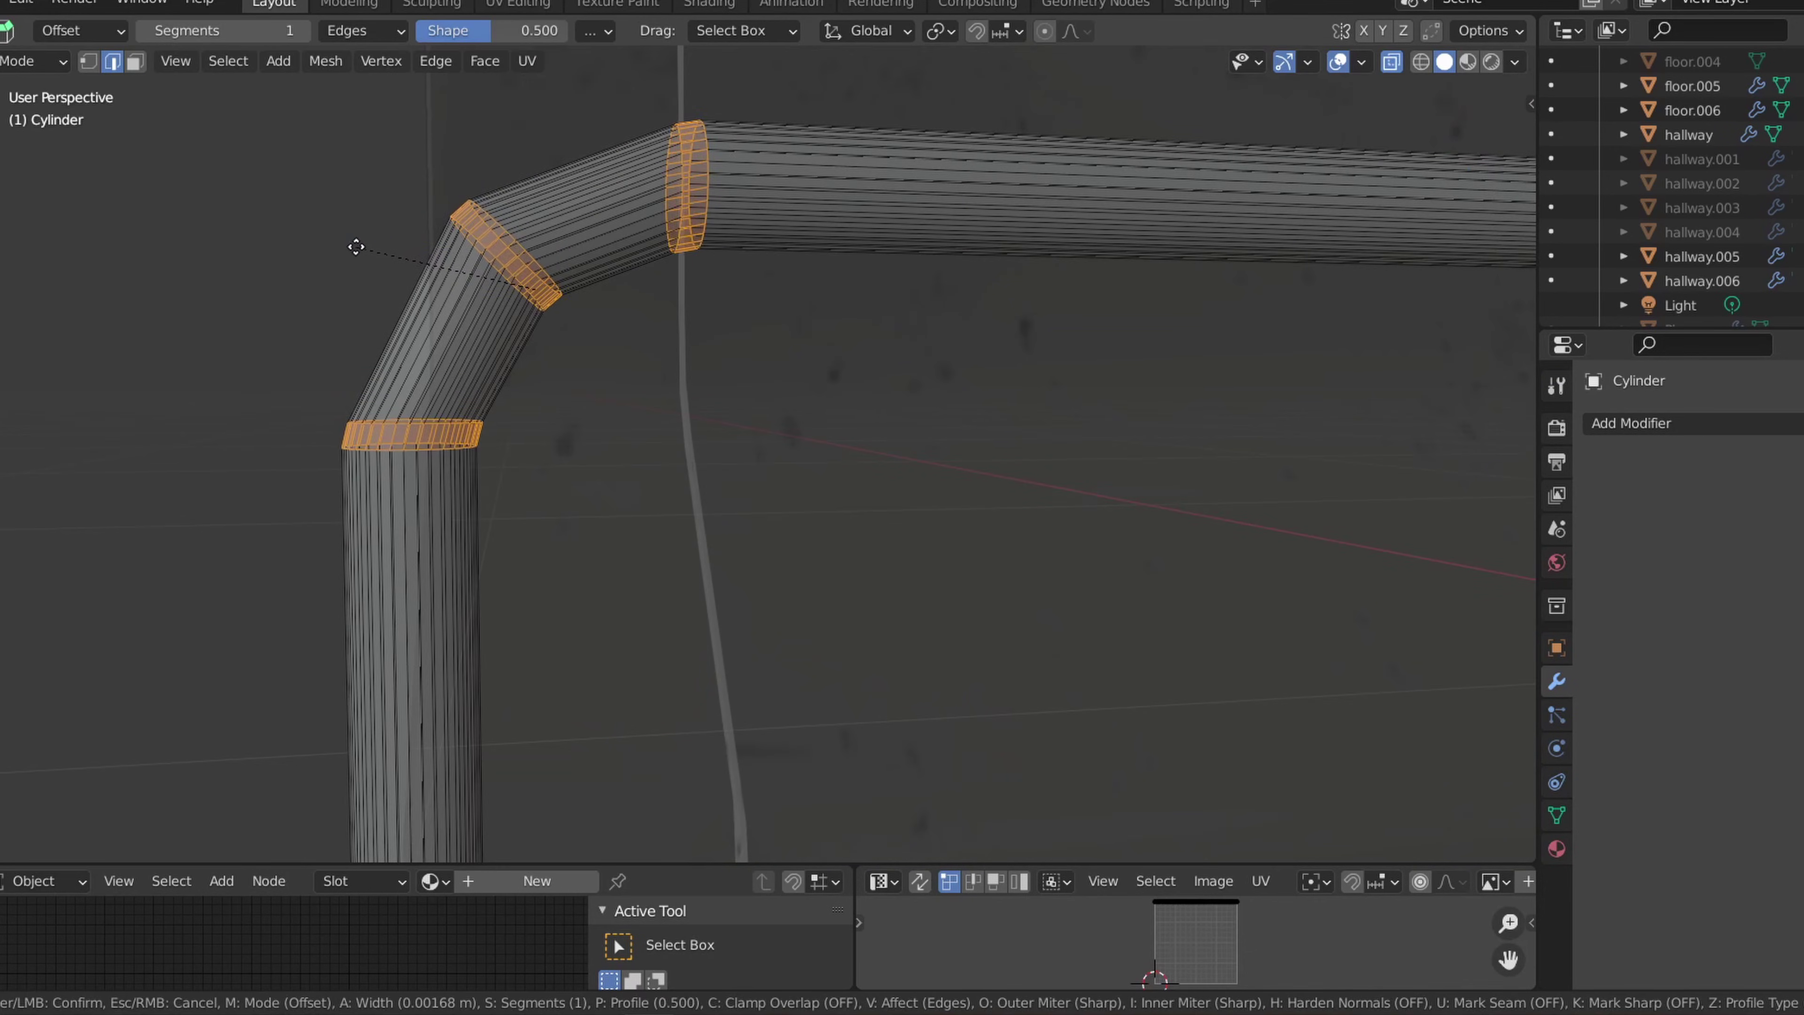
key(ctrl+KP_Add)
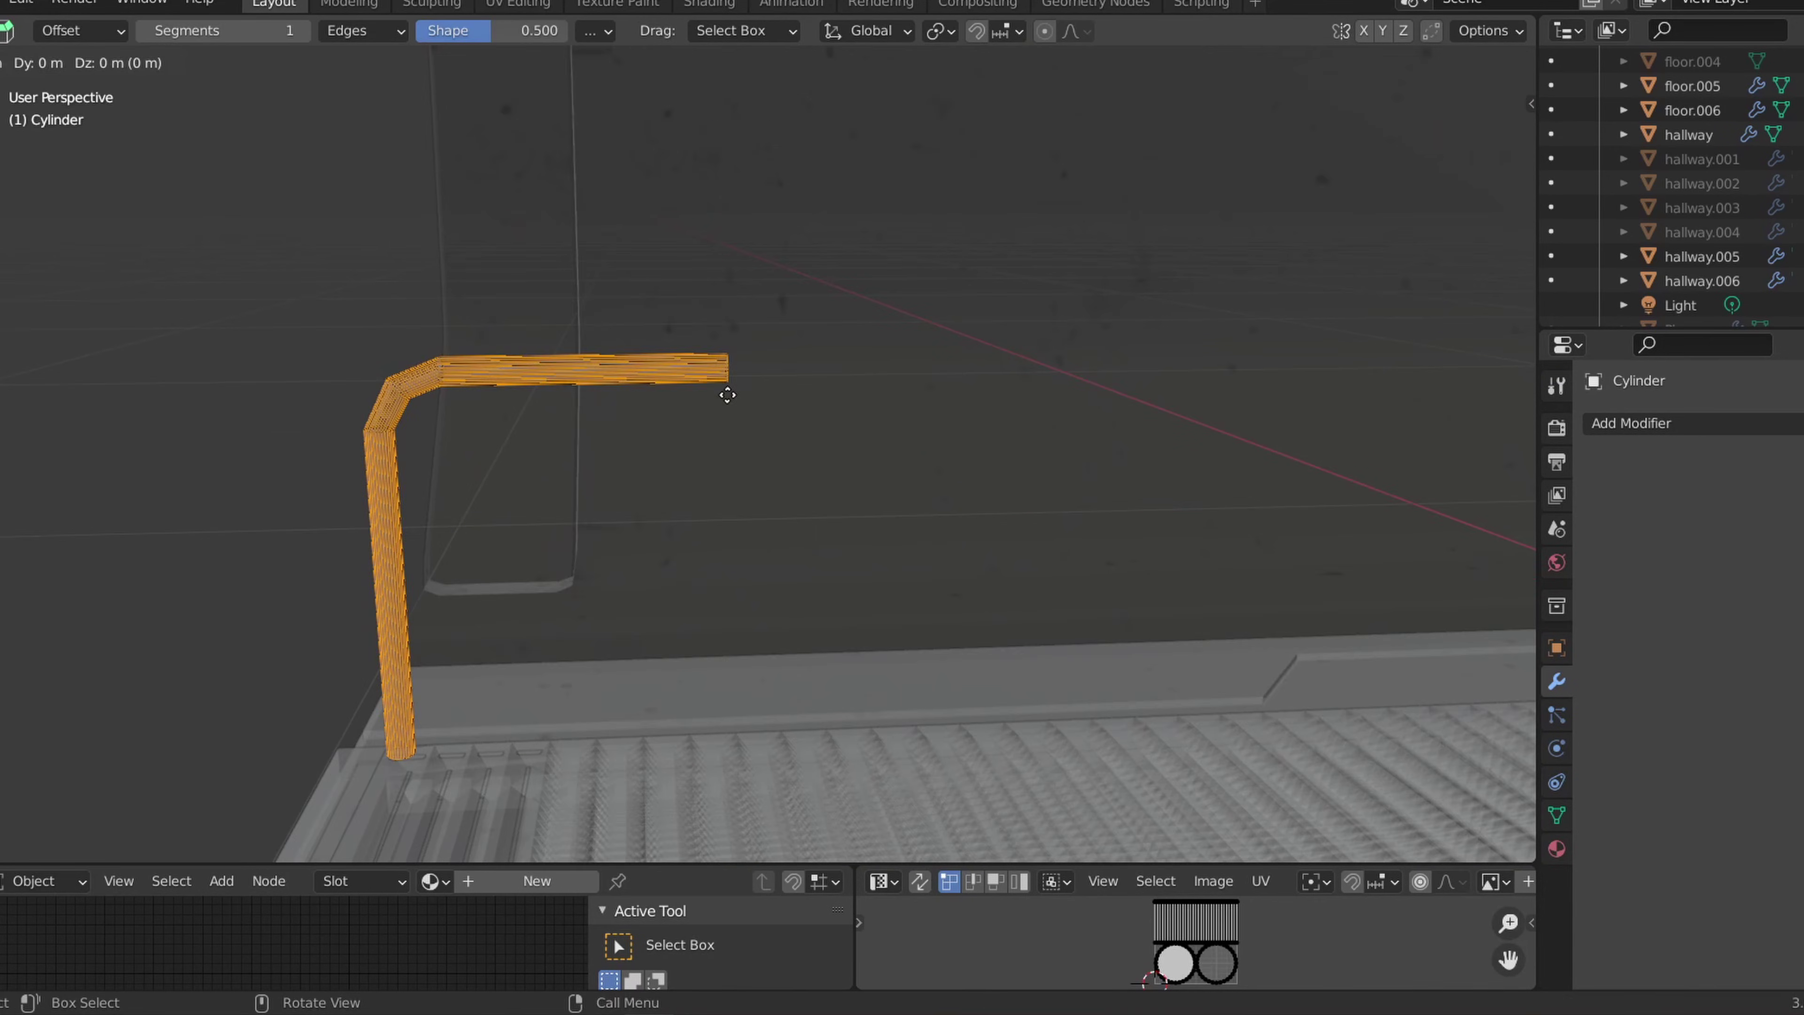
Step: Mirror the duplicated railing half on Y and move it along Y to form the opposite leg of the handrail
key(y)
click(1103, 420)
key(ctrl+m)
key(y)
click(1104, 420)
key(g)
key(y)
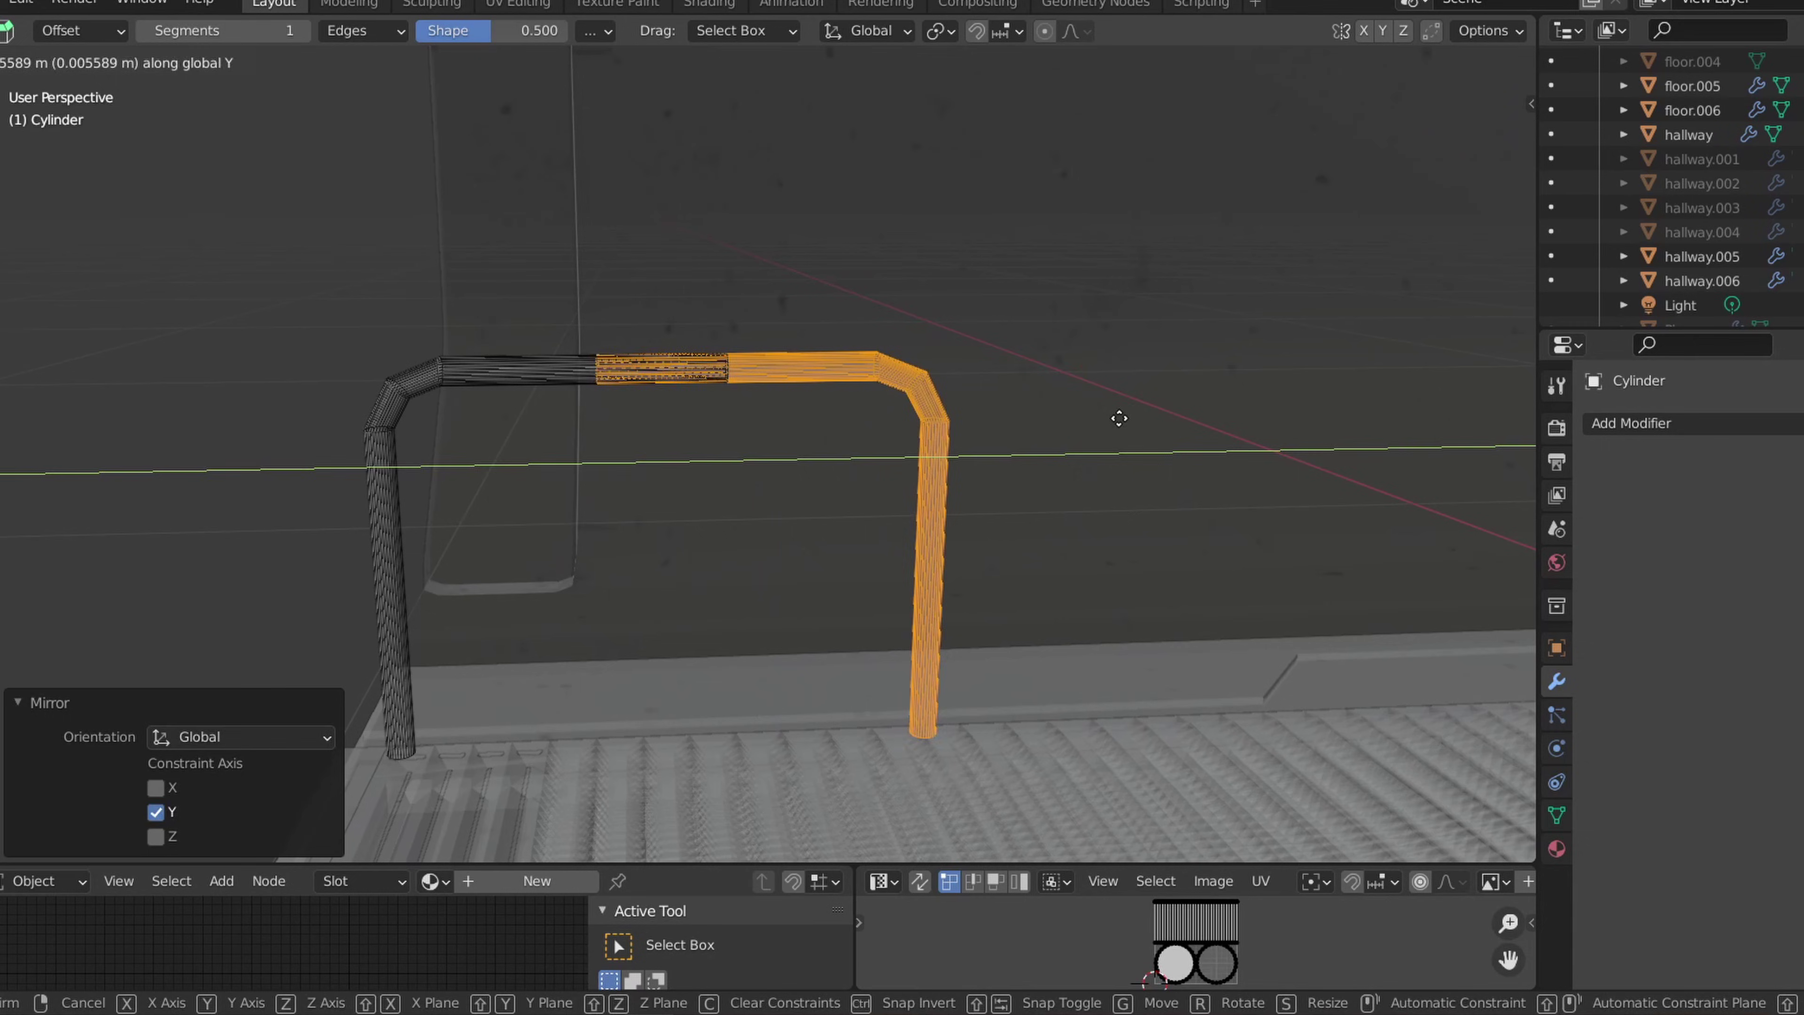
click(1250, 412)
Step: Bridge the facing end loops of the two railing halves
alt+click(723, 369)
alt+shift+click(761, 367)
right_click(798, 297)
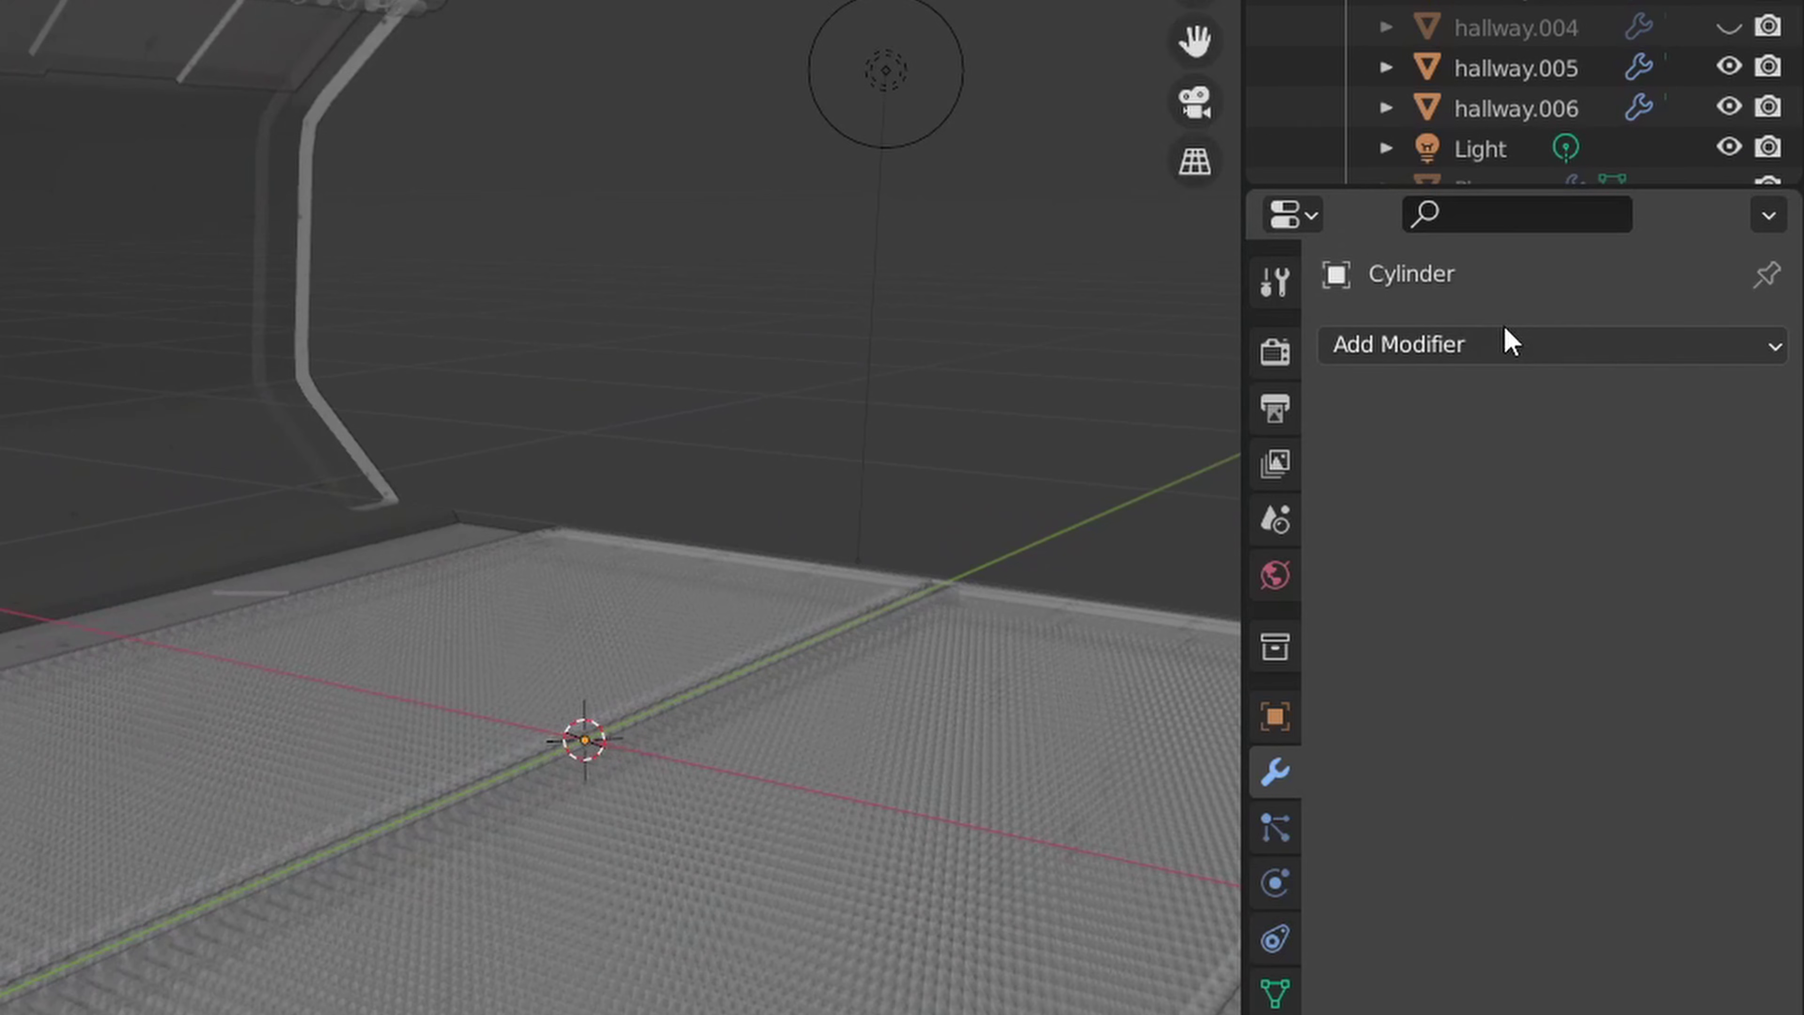
Step: Add an Array modifier to the railing and set its relative Y offset factor to 1
click(1697, 424)
click(977, 465)
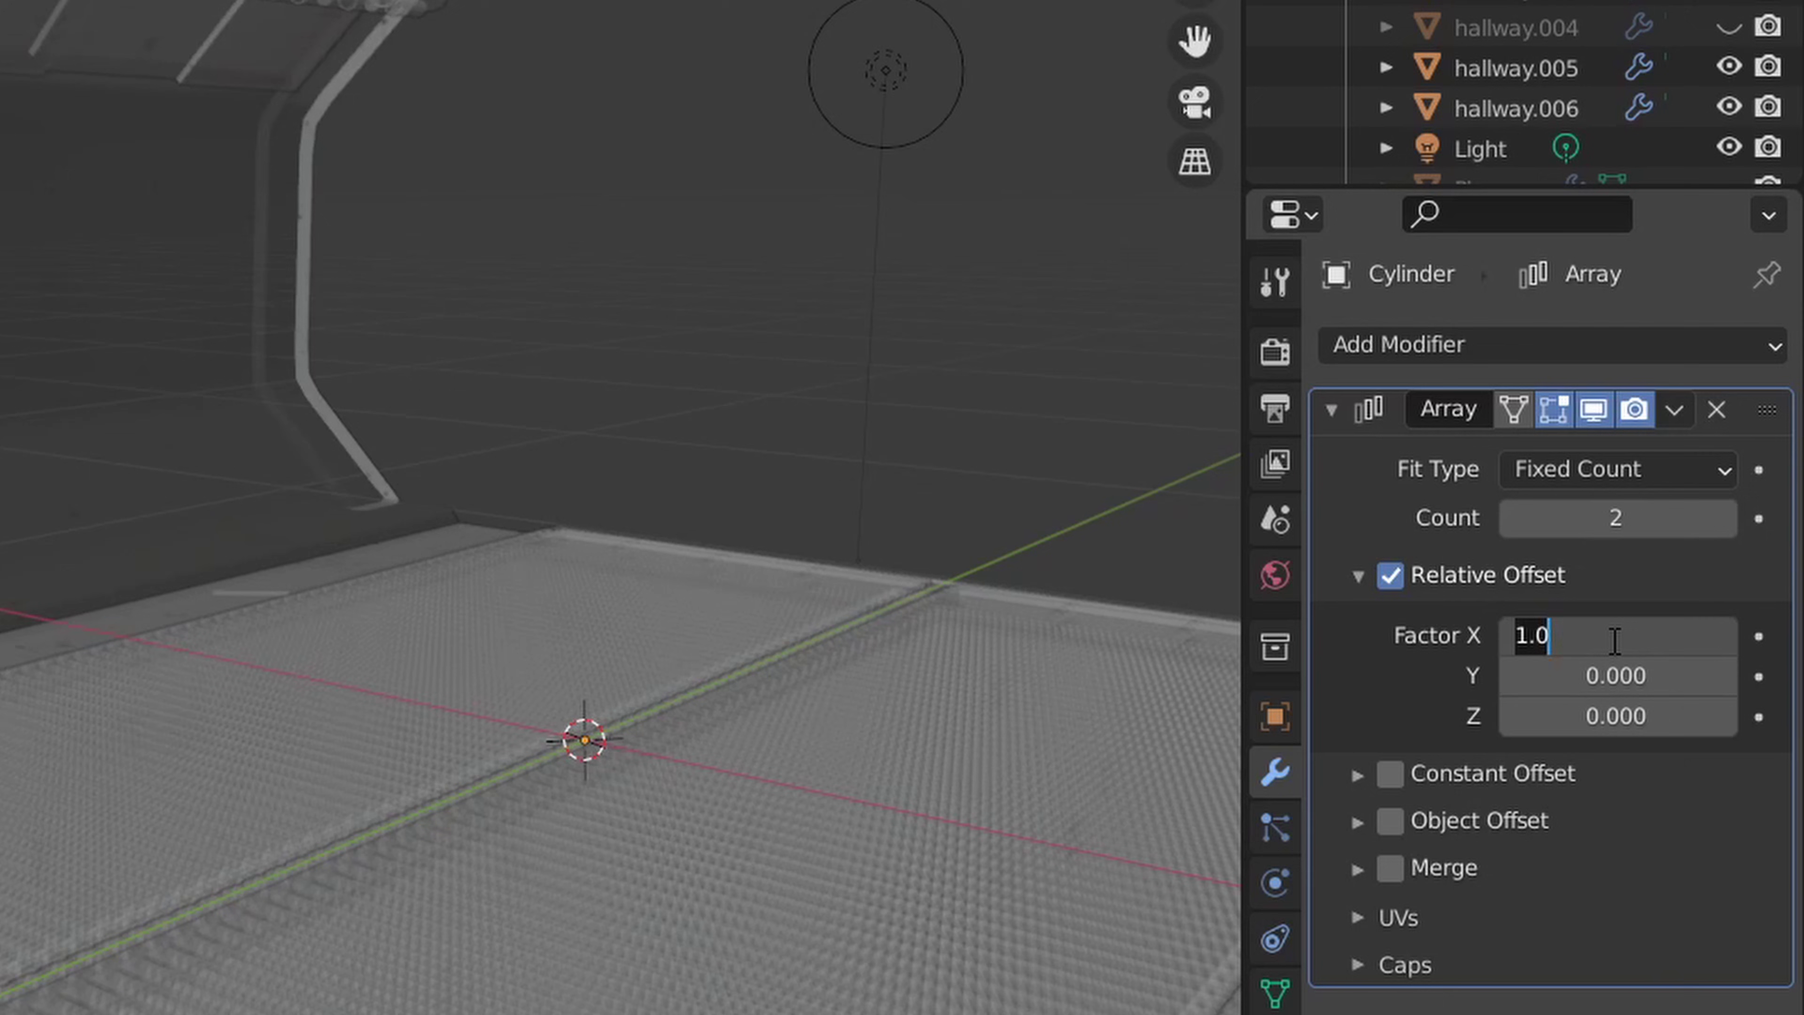
click(1613, 673)
text(1)
key(Return)
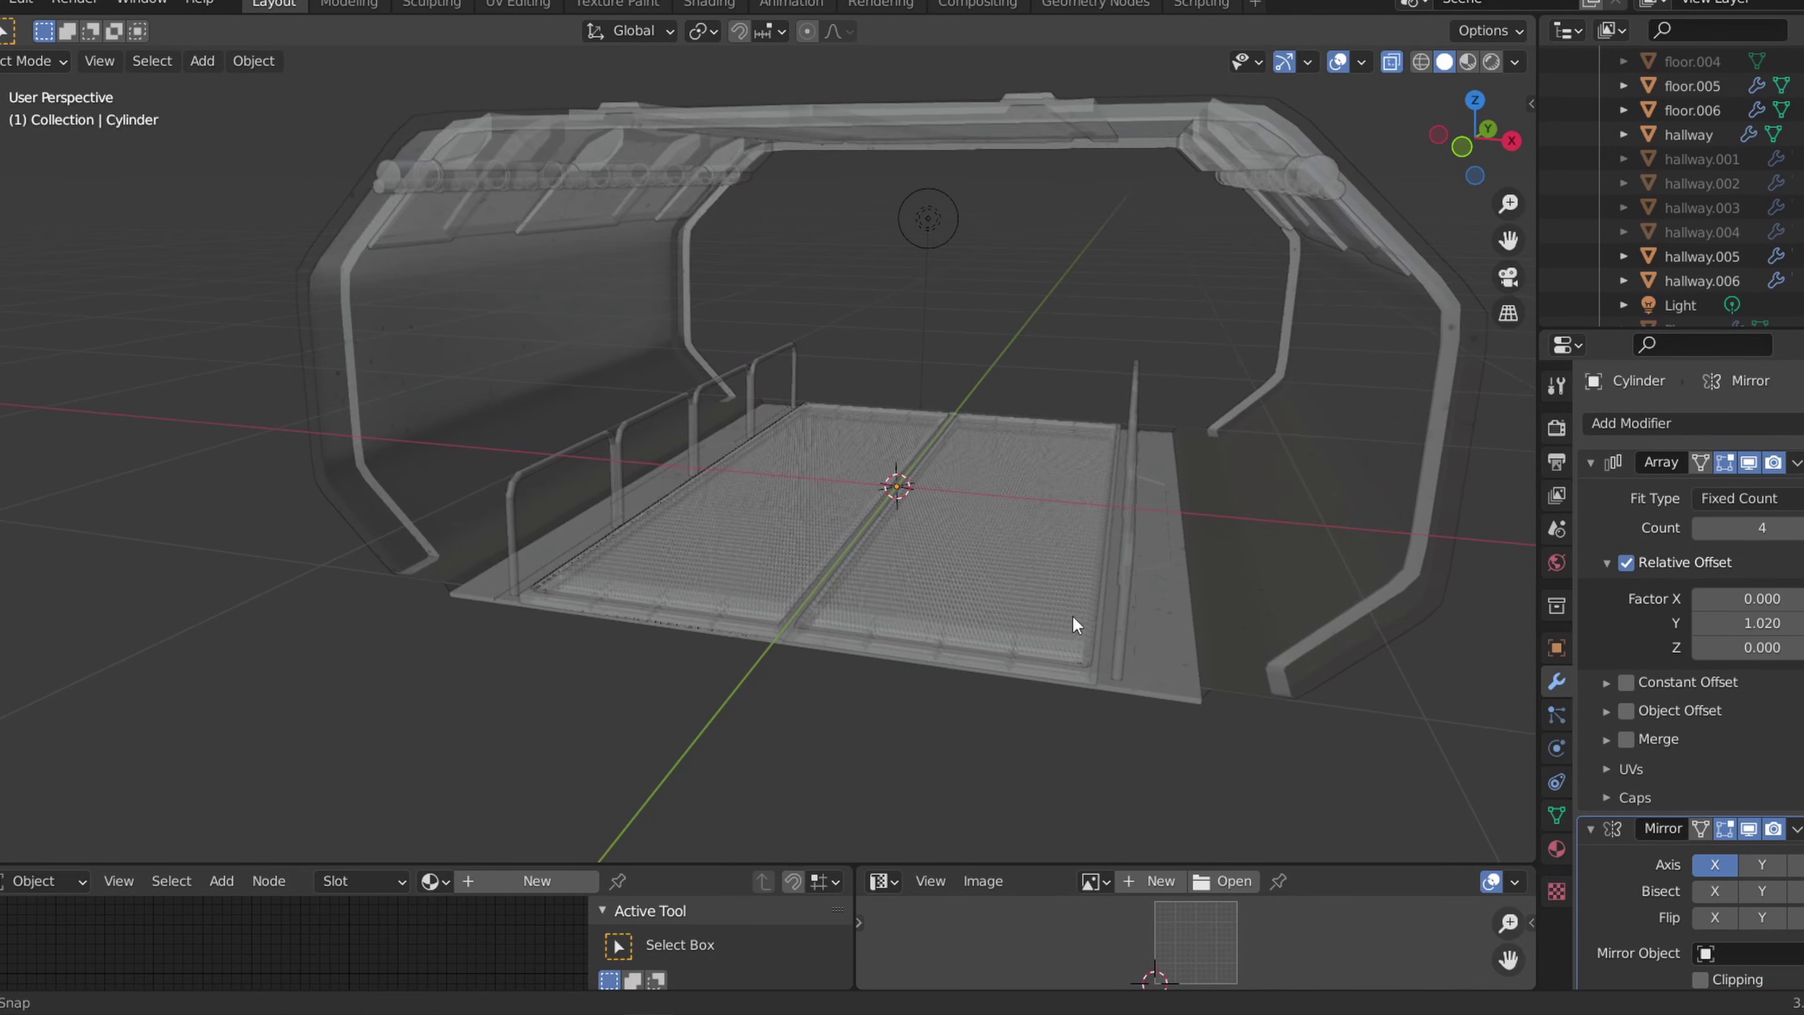
Step: Flatten the long light bar block along Z to about 0.719 and bevel its edges
mouse_move(1073, 624)
middle_down()
mouse_move(1035, 588)
mouse_move(1163, 592)
mouse_move(1111, 592)
mouse_move(1054, 631)
middle_up()
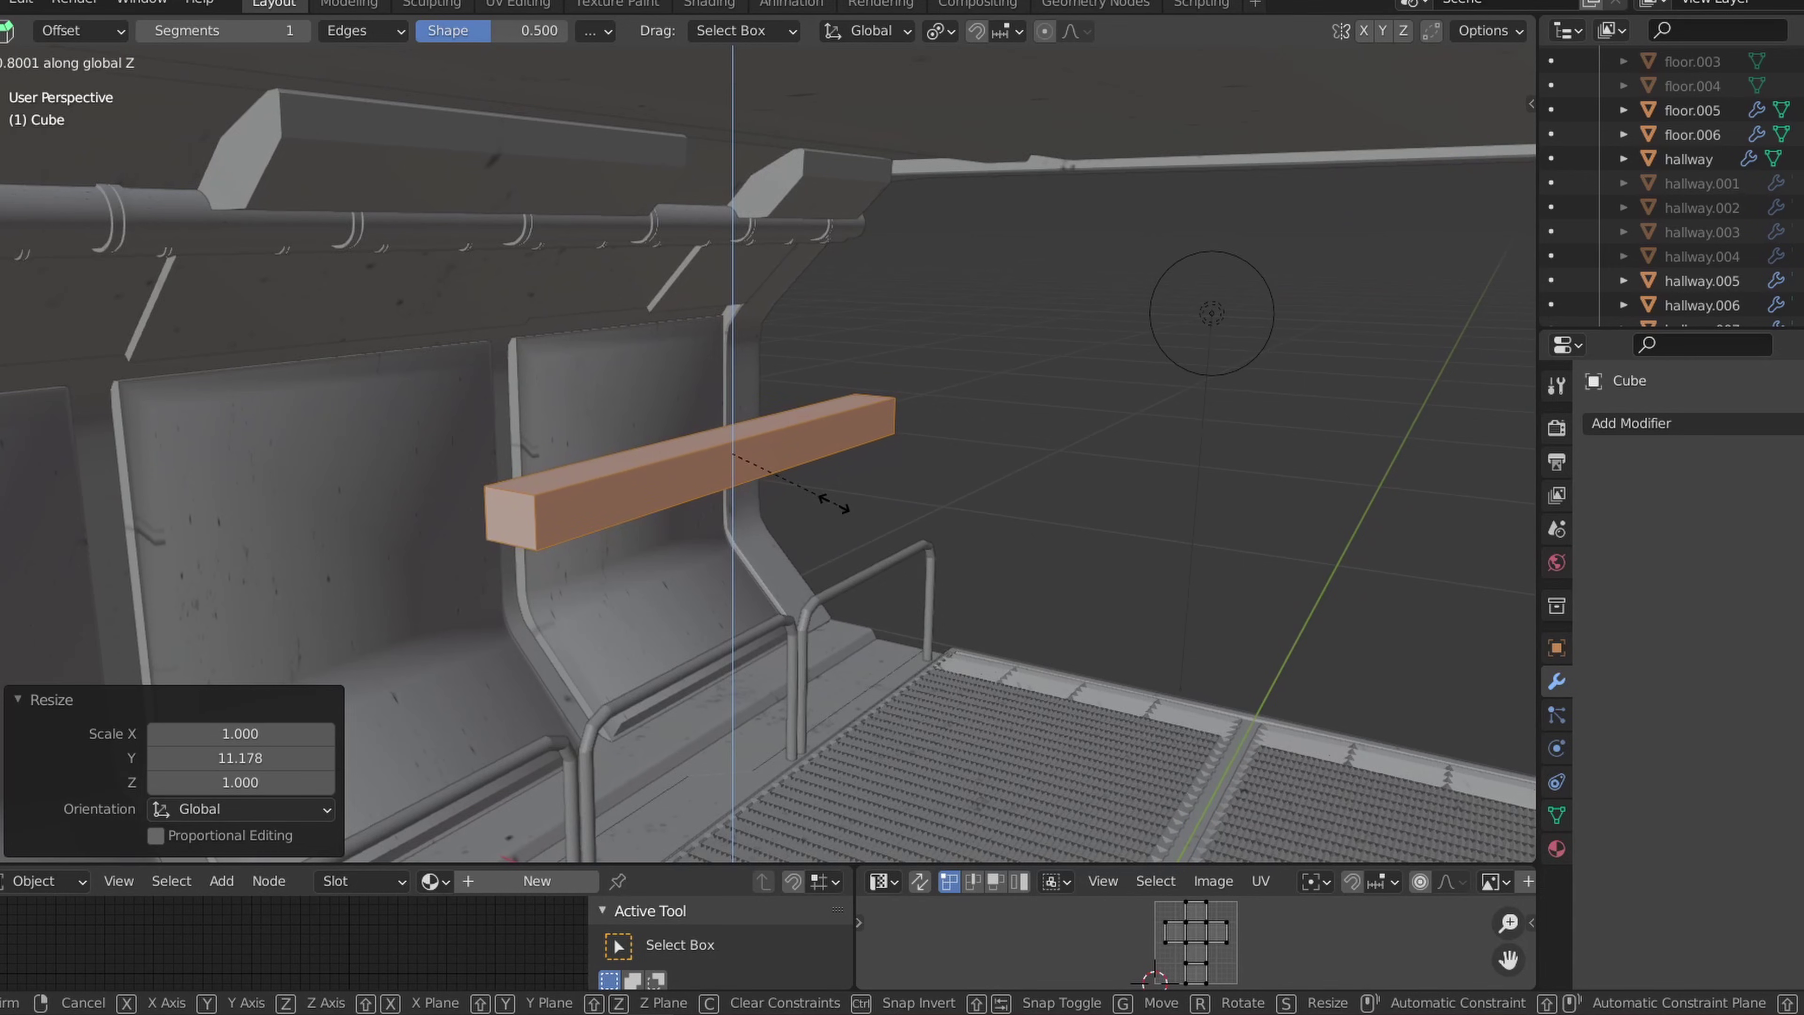
drag(753, 284, 757, 281)
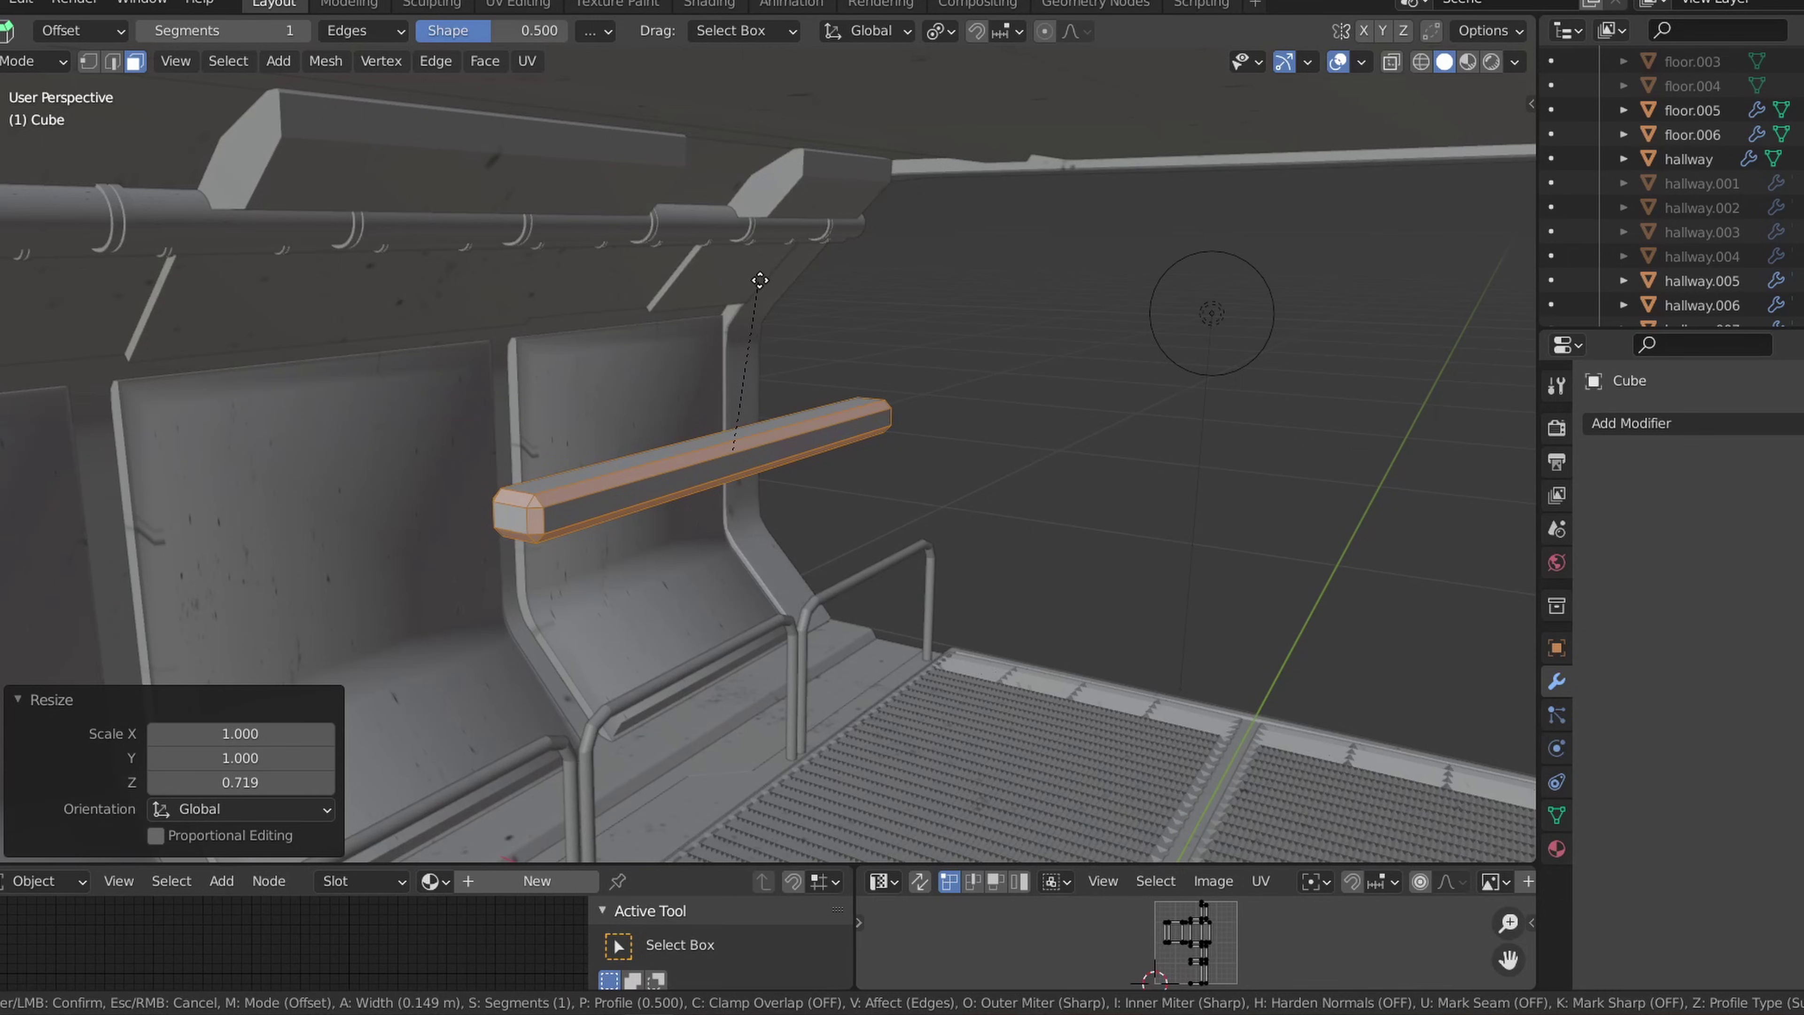
click(868, 473)
Step: Divide the light bar lengthwise with loop cuts at its middle and on both halves
key(ctrl+r)
click(714, 469)
click(653, 499)
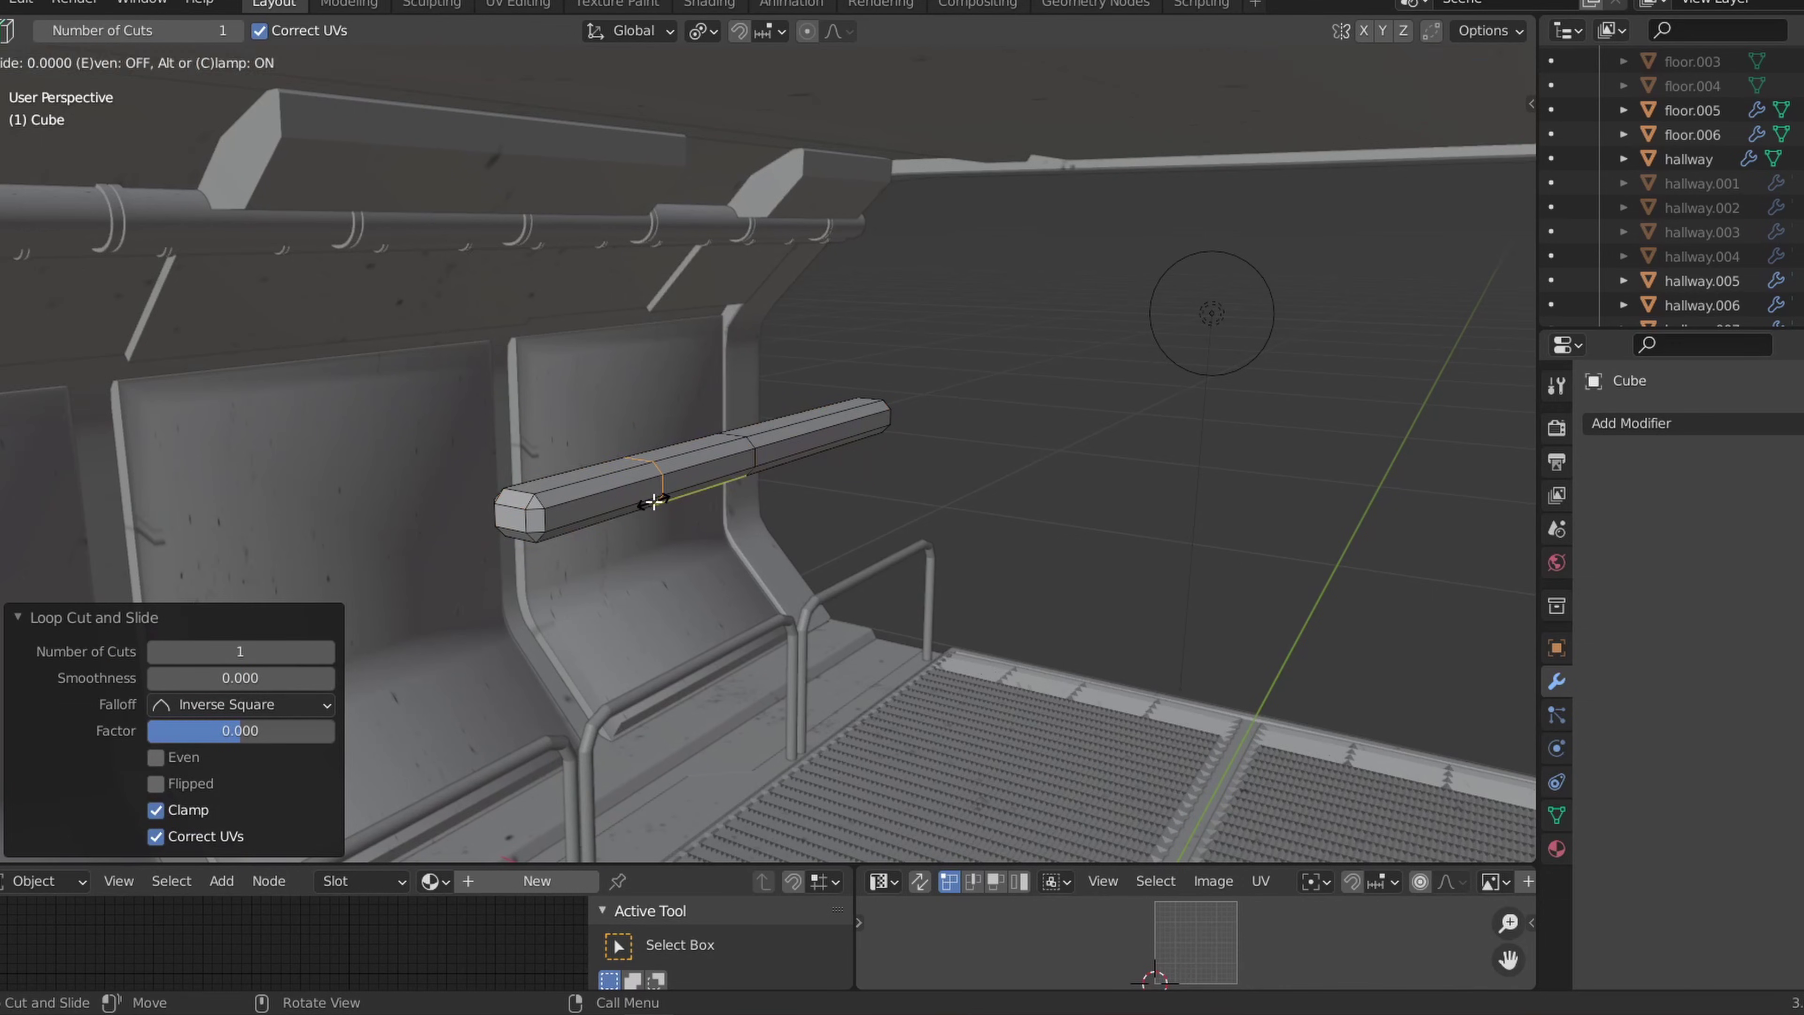
click(810, 439)
Step: Inset the two end faces on top of the light bar and extrude them upward about 0.005 m
middle_drag(626, 314, 692, 427)
click(561, 487)
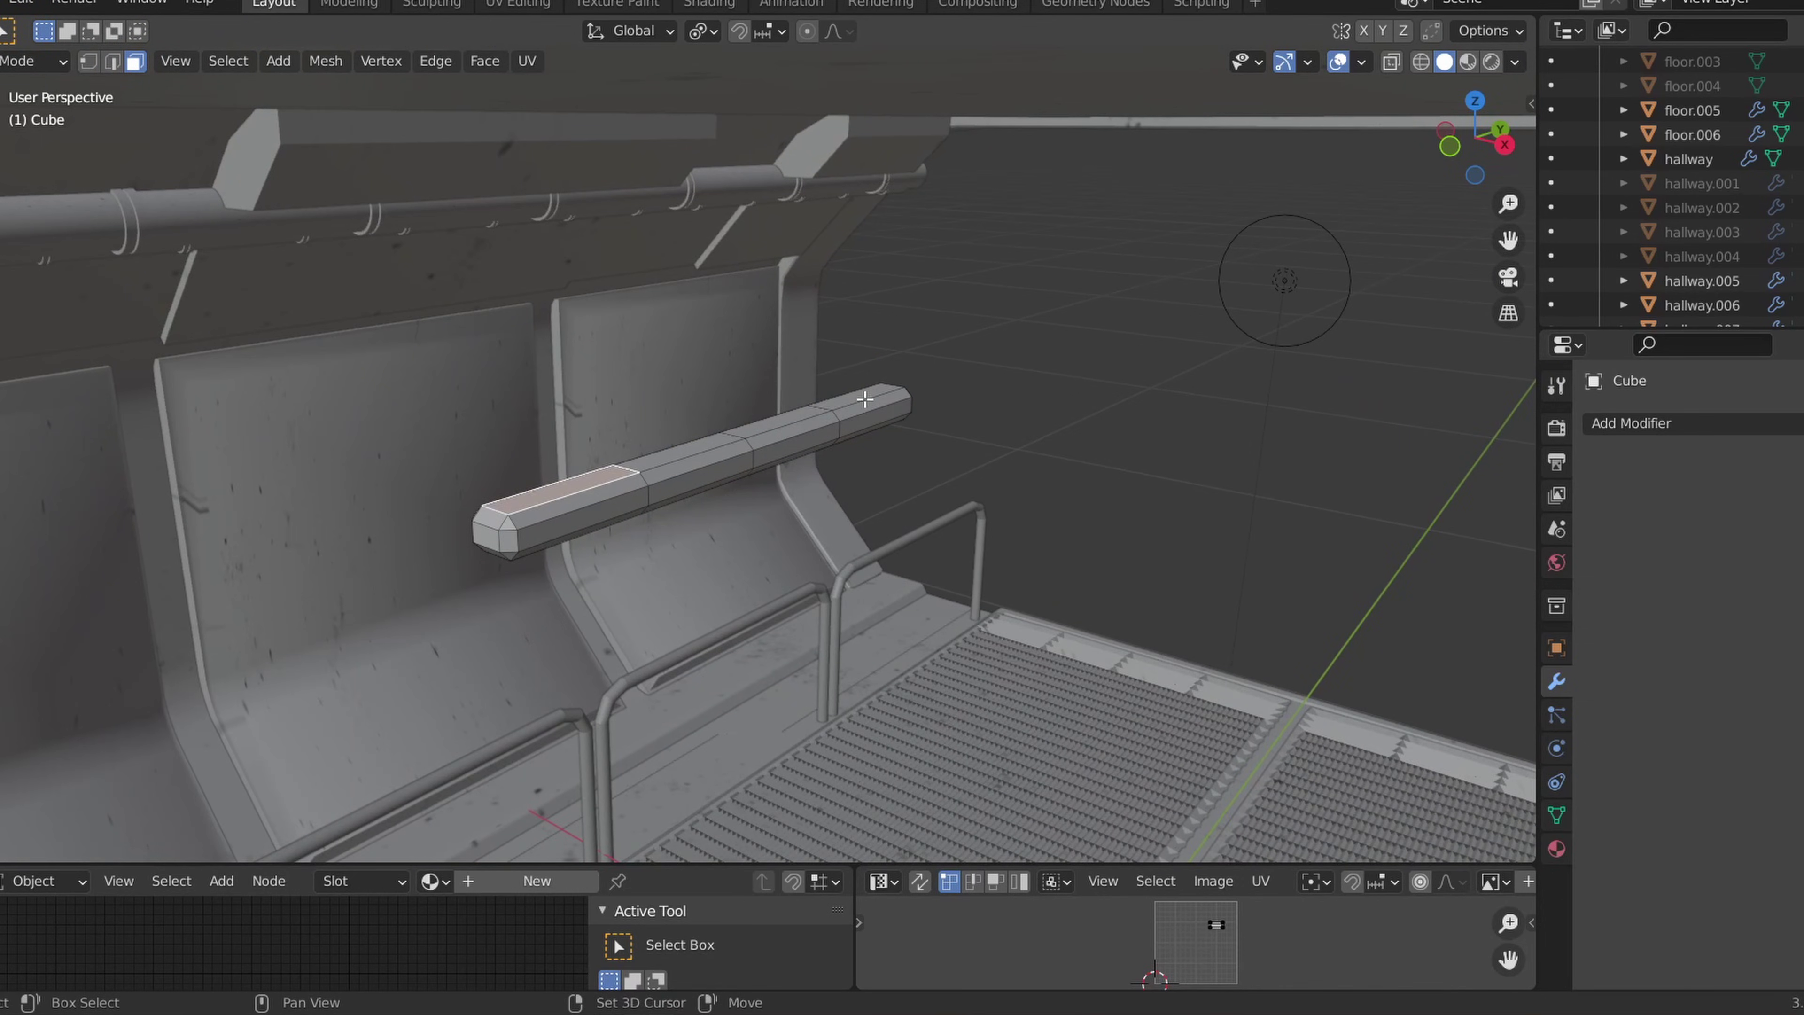
shift+click(859, 395)
key(i)
click(929, 403)
key(e)
click(930, 398)
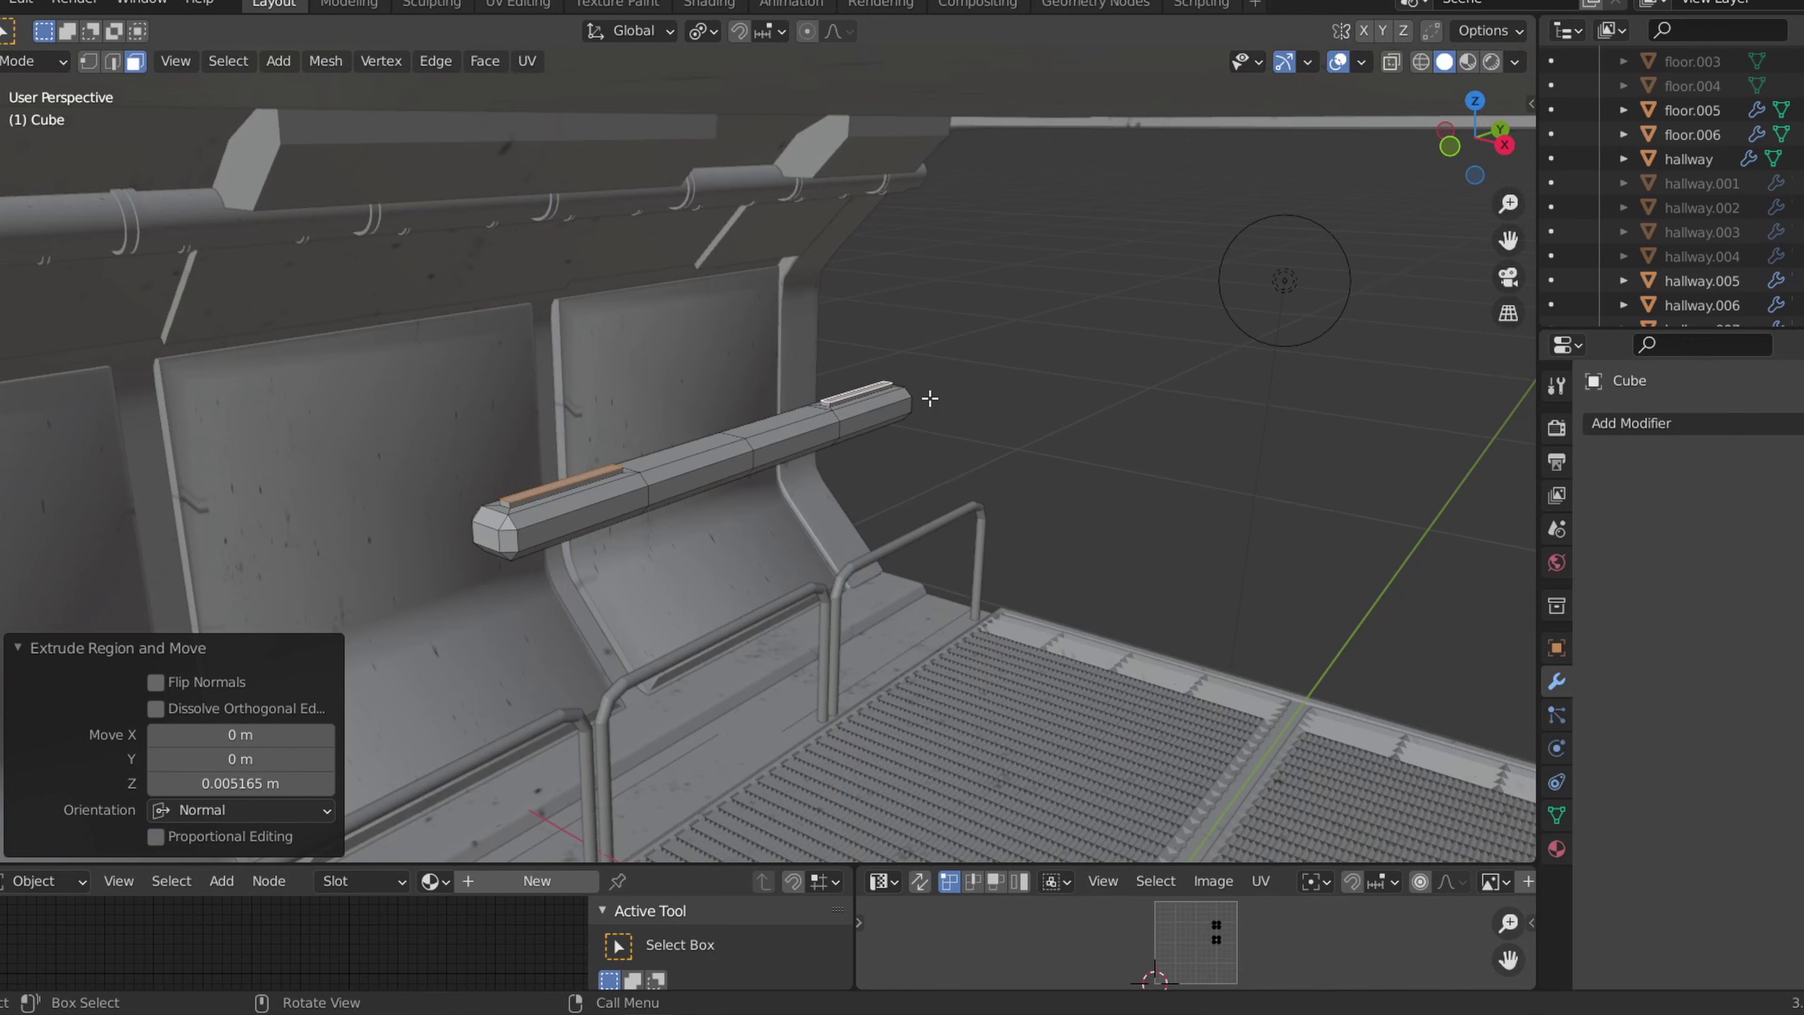
Step: Inset the two raised mounting faces again and extrude them about 0.009 m
key(i)
click(926, 399)
key(e)
click(922, 388)
key(s)
key(y)
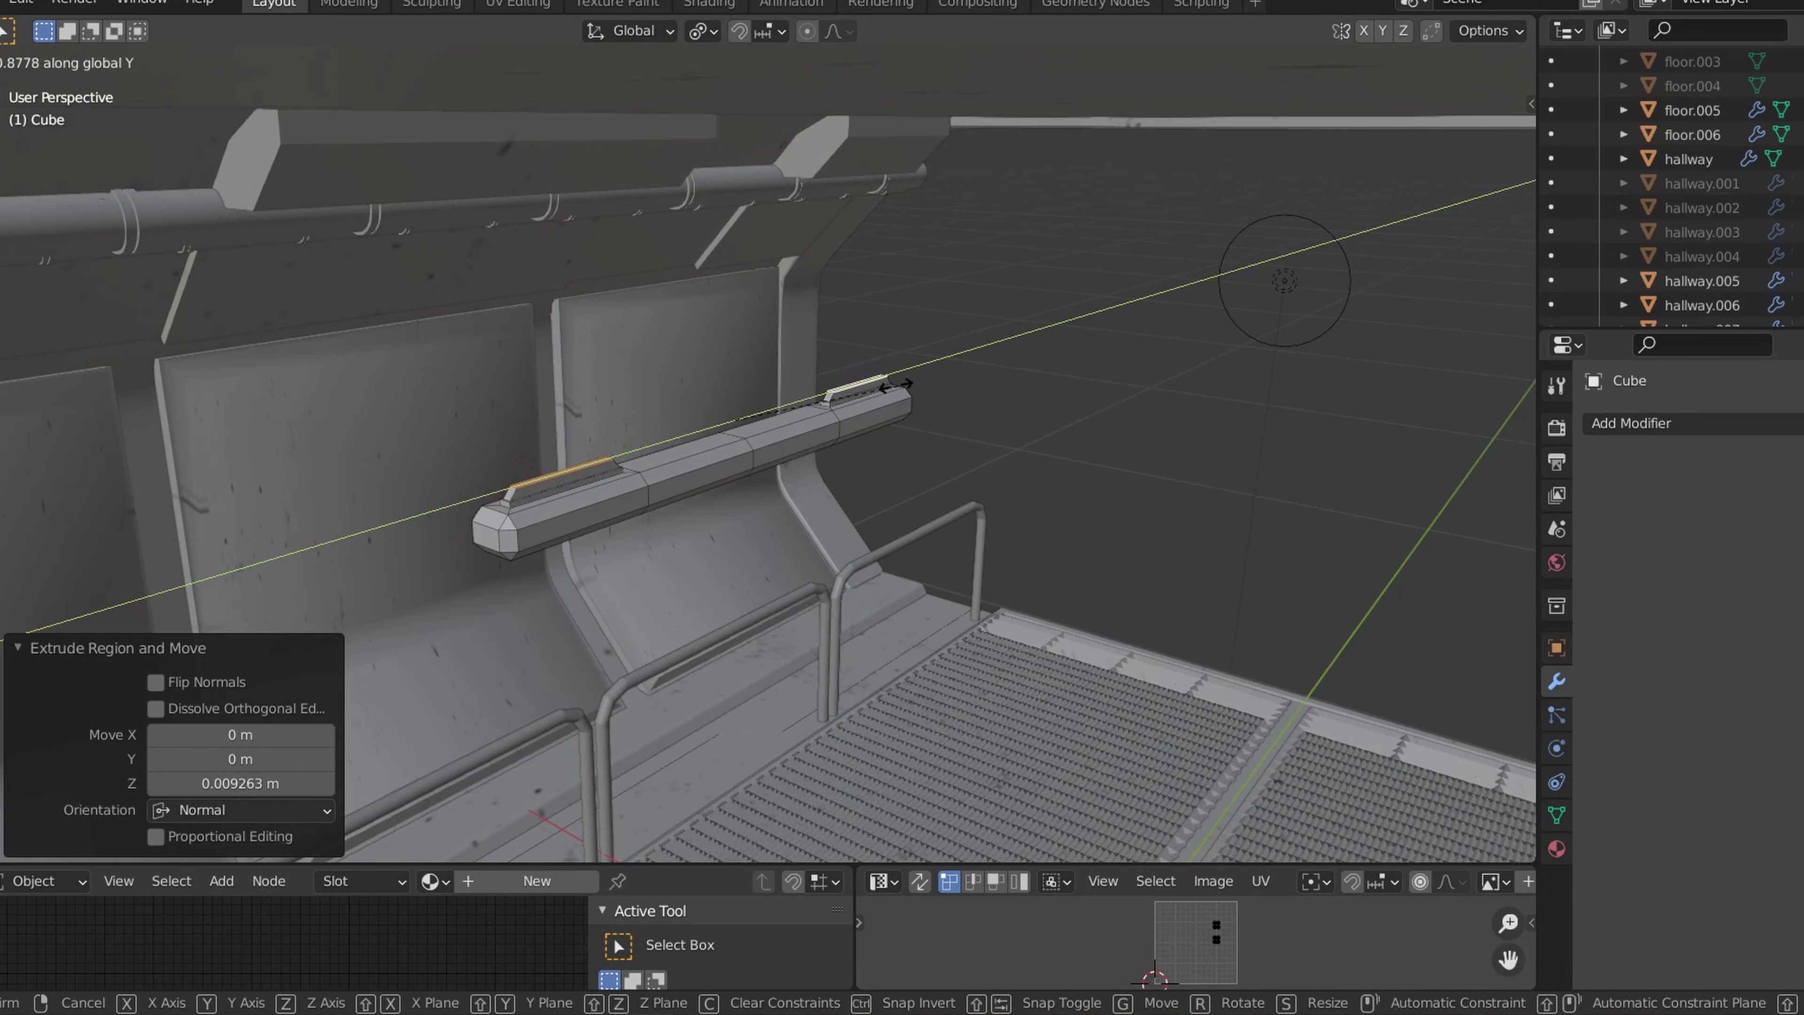
right_click(891, 395)
Step: Narrow the mounting faces along Y, extrude them upward into two support posts and return to Object Mode
middle_drag(891, 395, 941, 377)
key(s)
key(y)
click(746, 463)
key(e)
click(758, 369)
key(Tab)
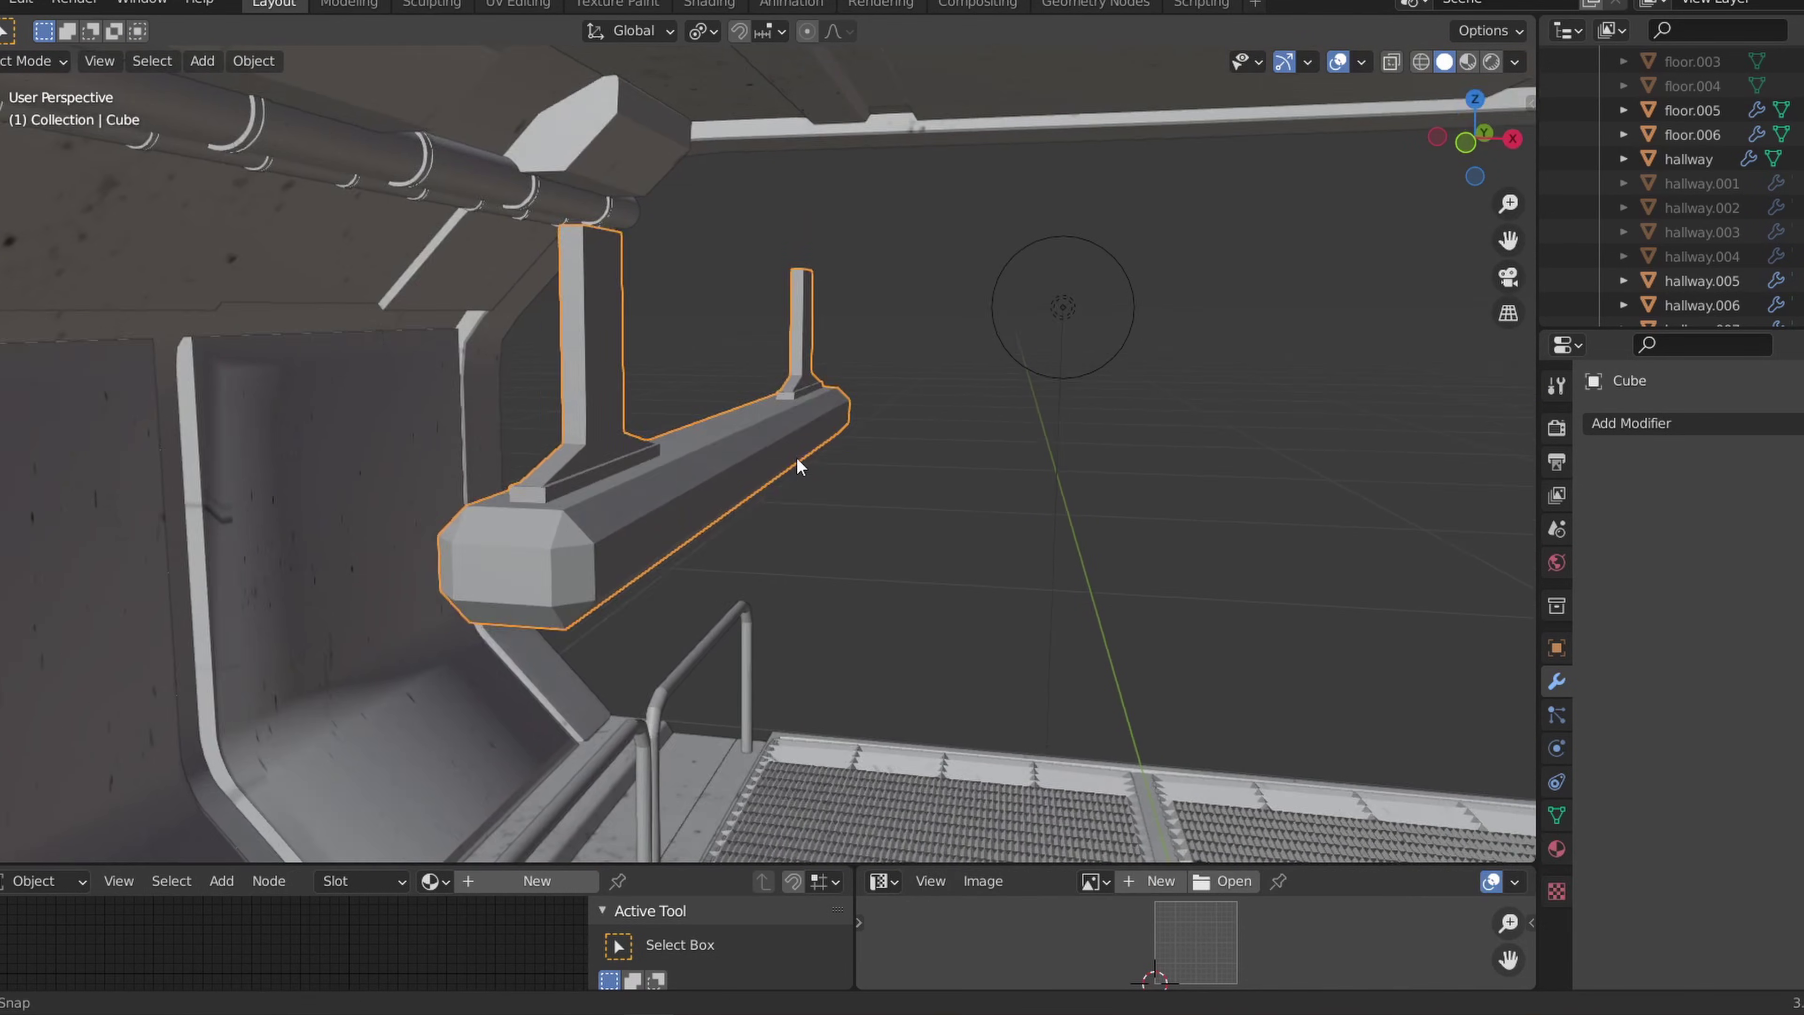
Step: Inset the four underside faces of the light bar together by about 0.115 m and return to Object Mode
middle_drag(798, 463, 781, 348)
key(Tab)
click(654, 359)
shift+click(700, 436)
shift+click(769, 517)
shift+click(799, 572)
key(i)
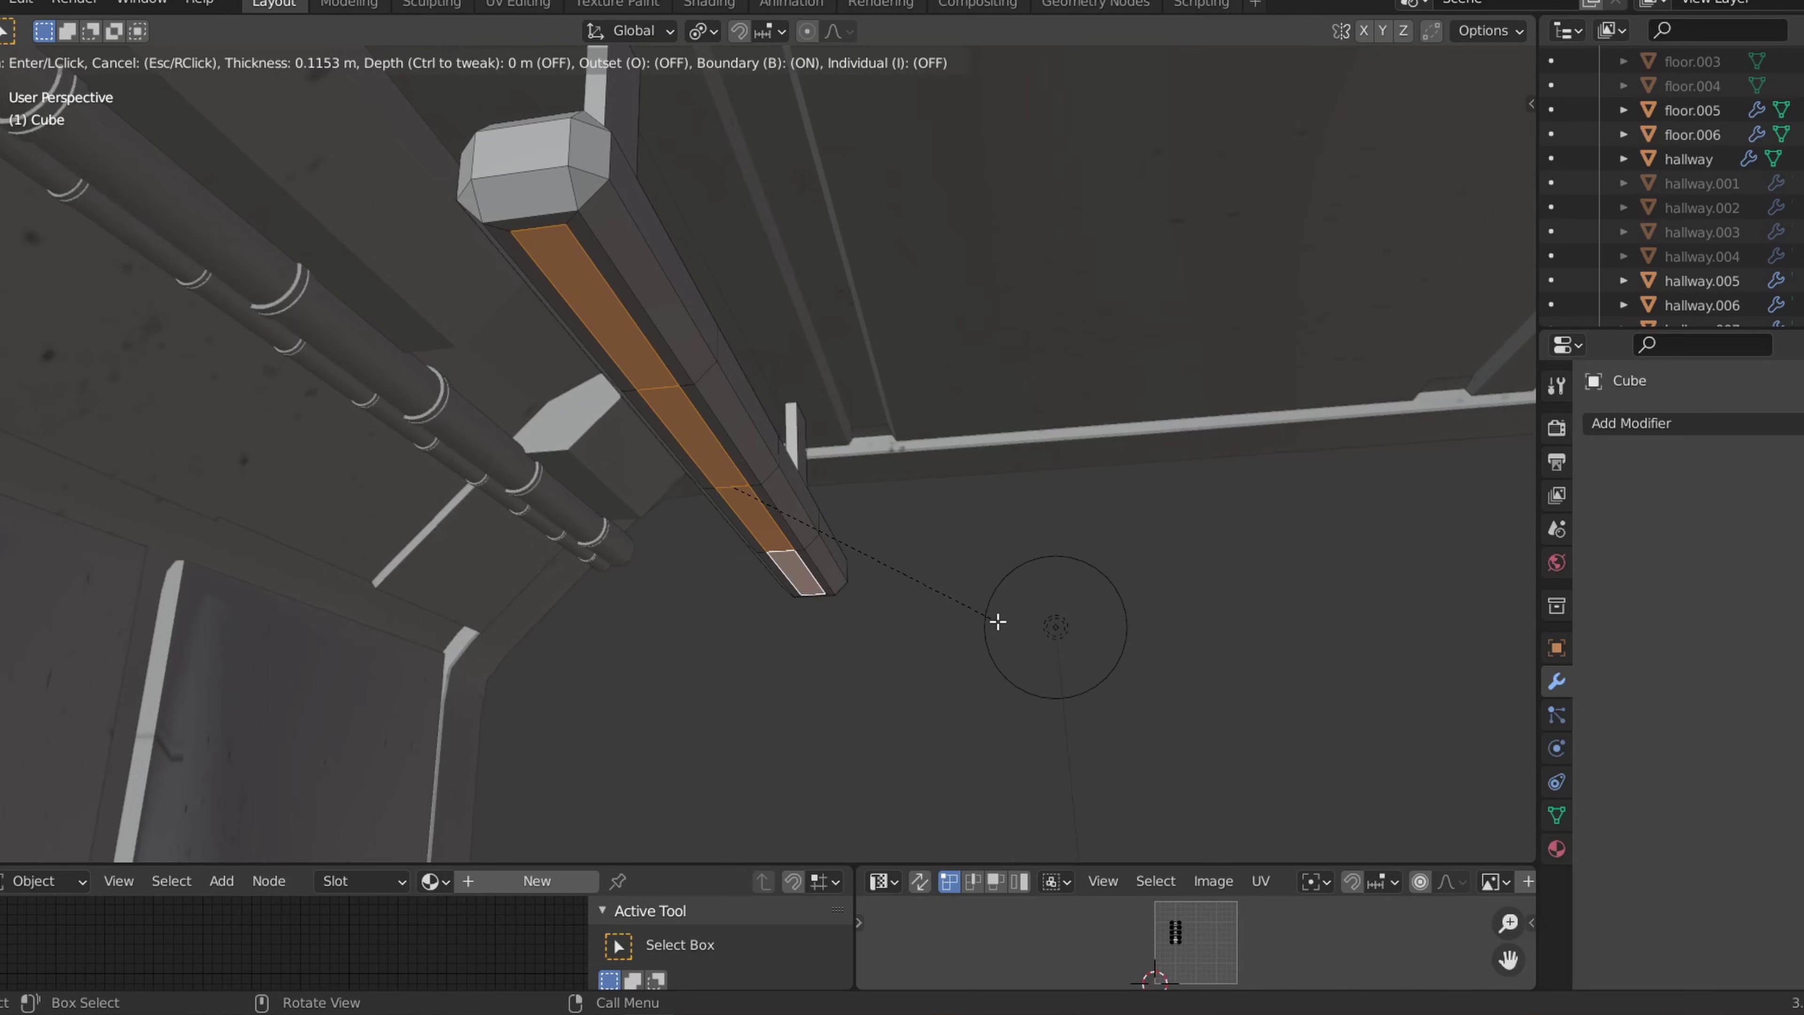
click(998, 622)
key(Tab)
Step: Raise the light bar along Z to the ceiling and add a Mirror modifier to it
middle_drag(907, 507, 922, 512)
key(g)
key(z)
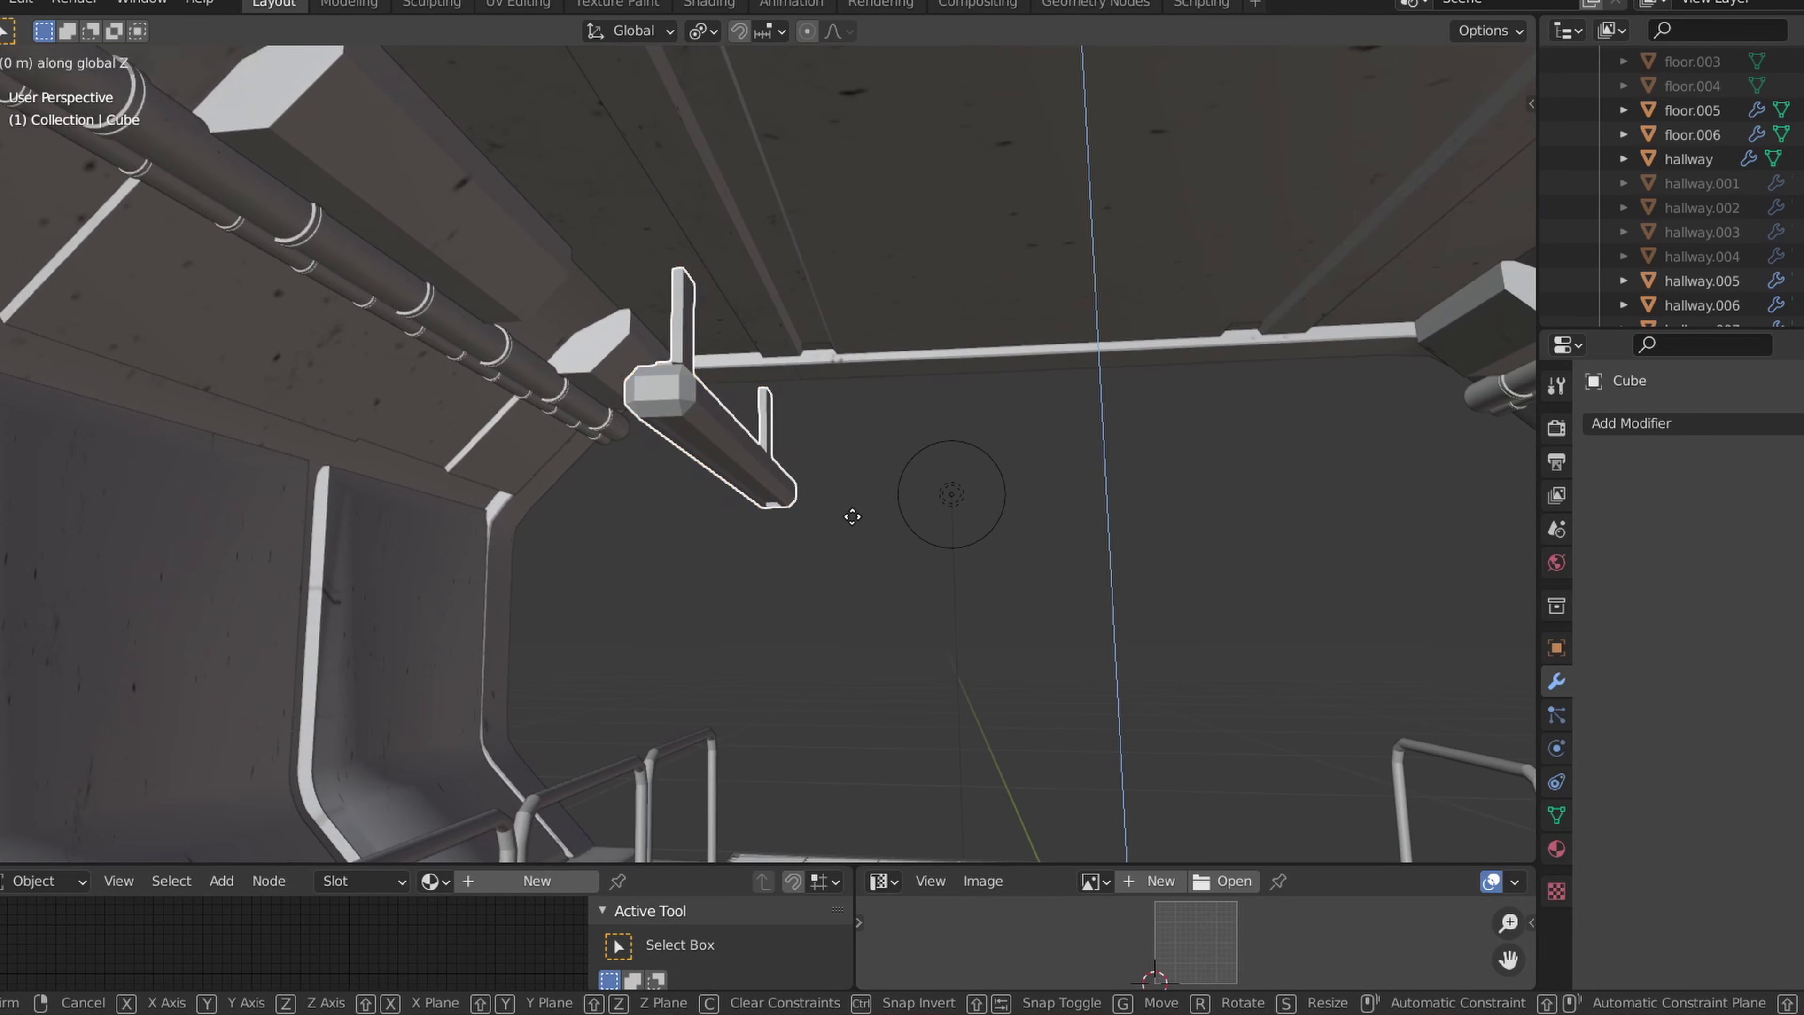
click(826, 221)
scroll(765, 528, down, 5)
click(1630, 423)
click(1349, 700)
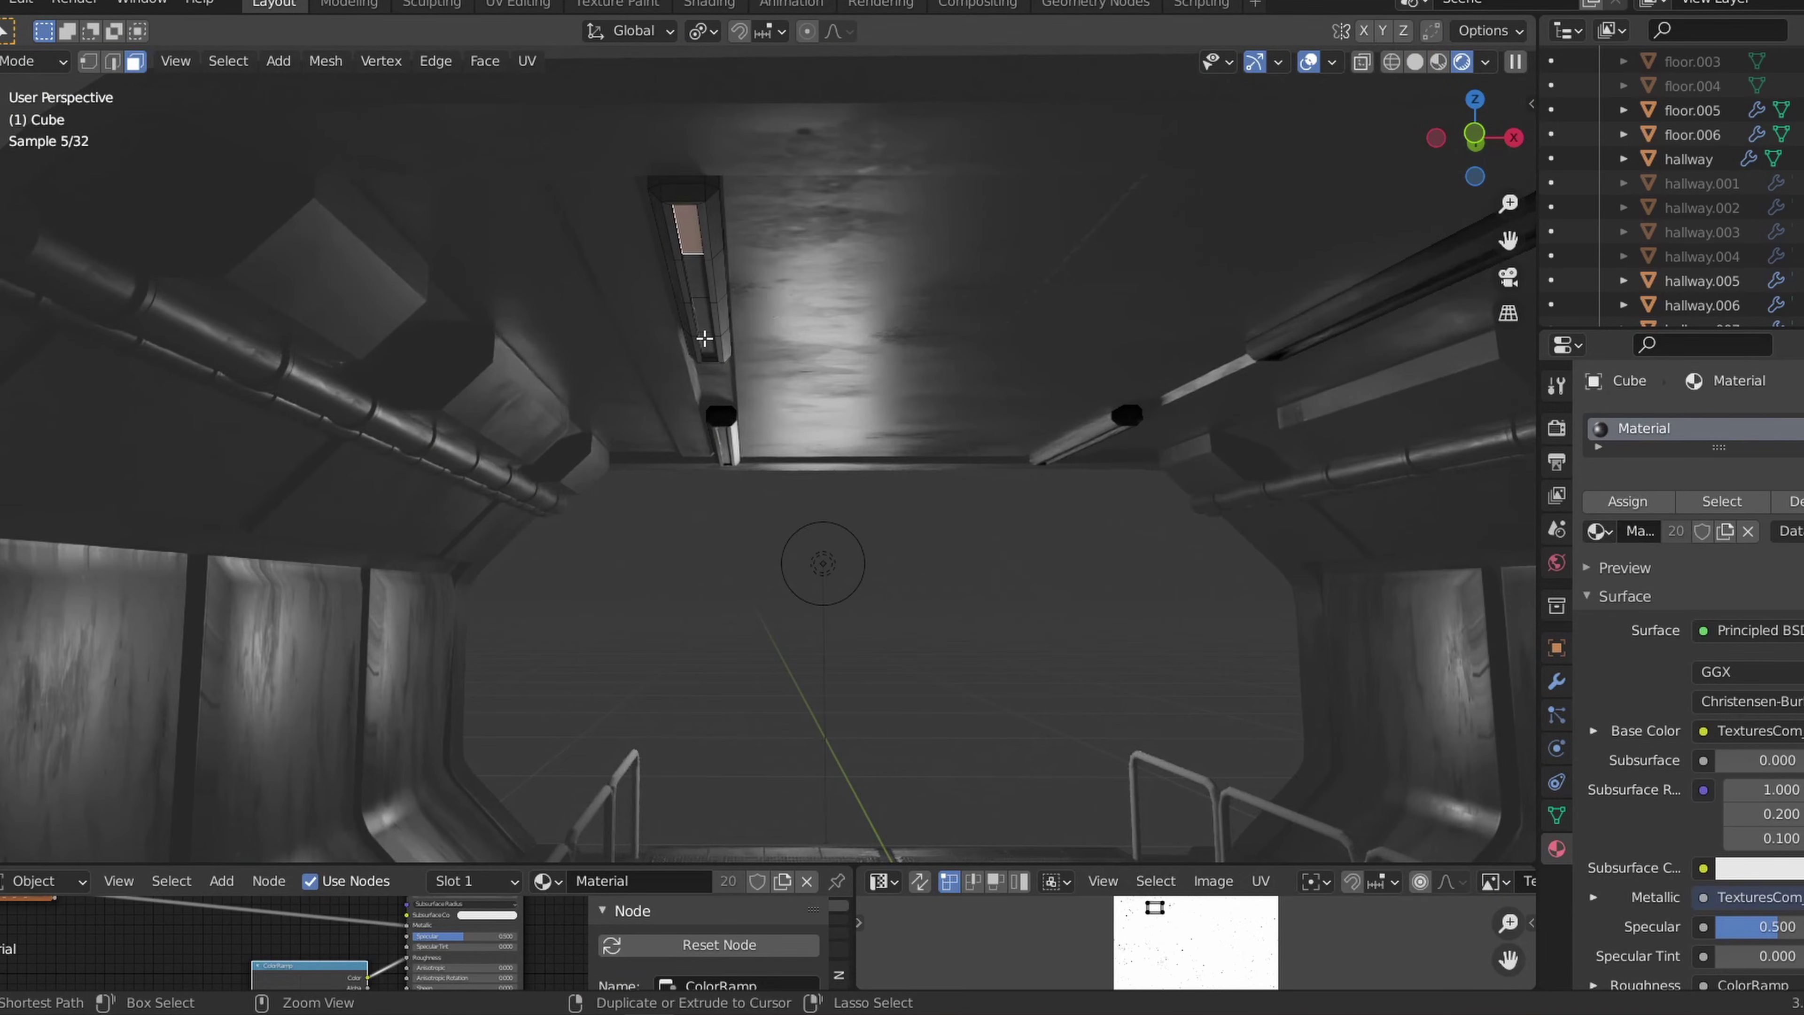
Step: Select the light's inset underside faces and create a second material with an Emission surface at strength 35.7
ctrl+click(704, 340)
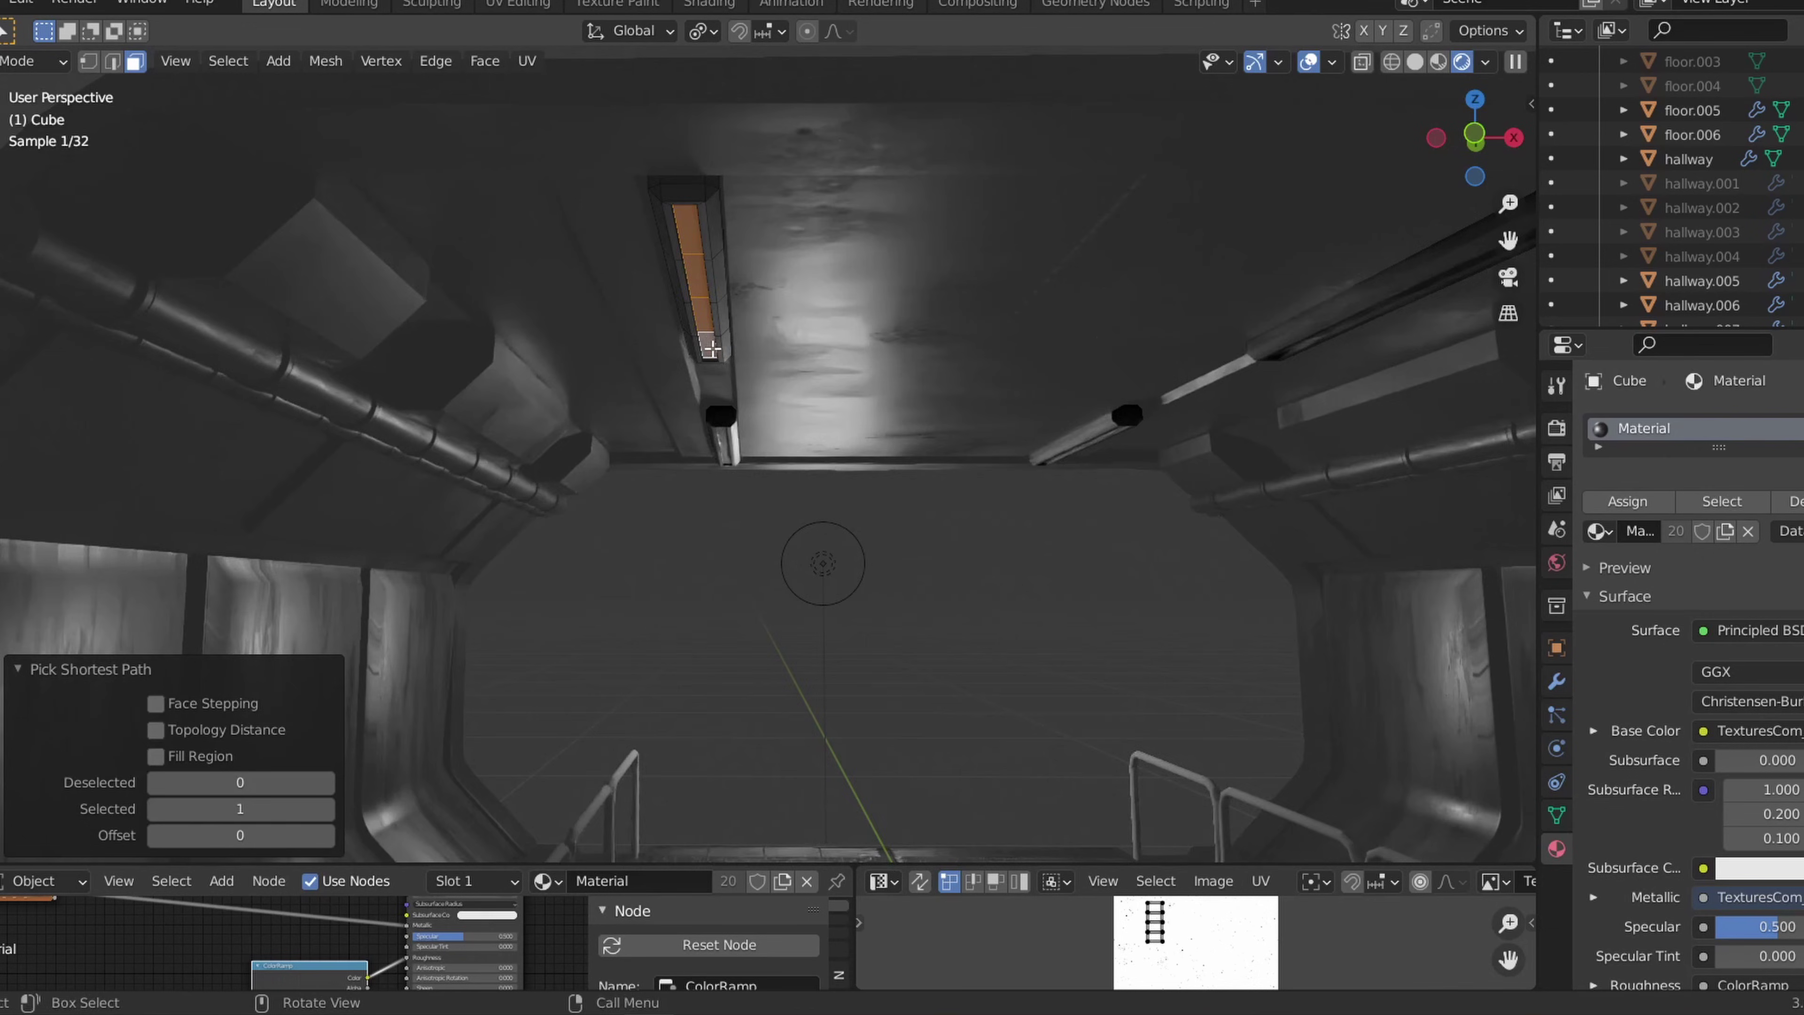
middle_drag(707, 342, 672, 394)
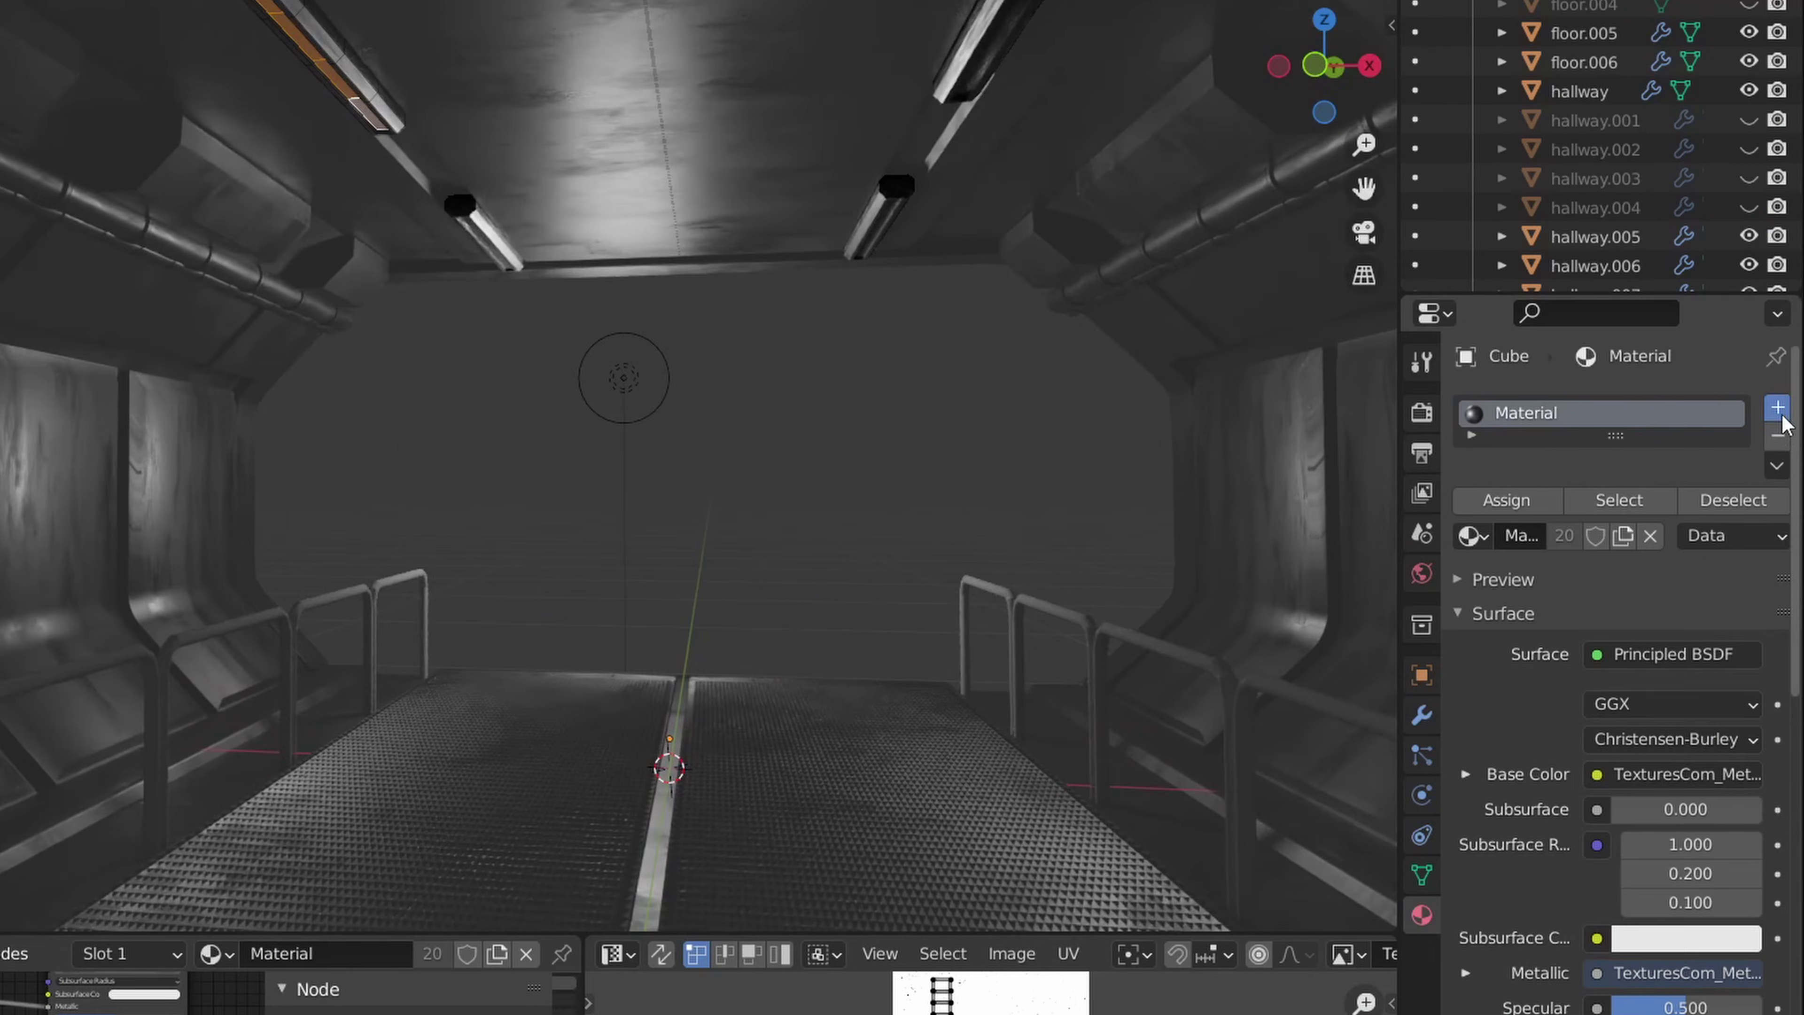
click(1803, 424)
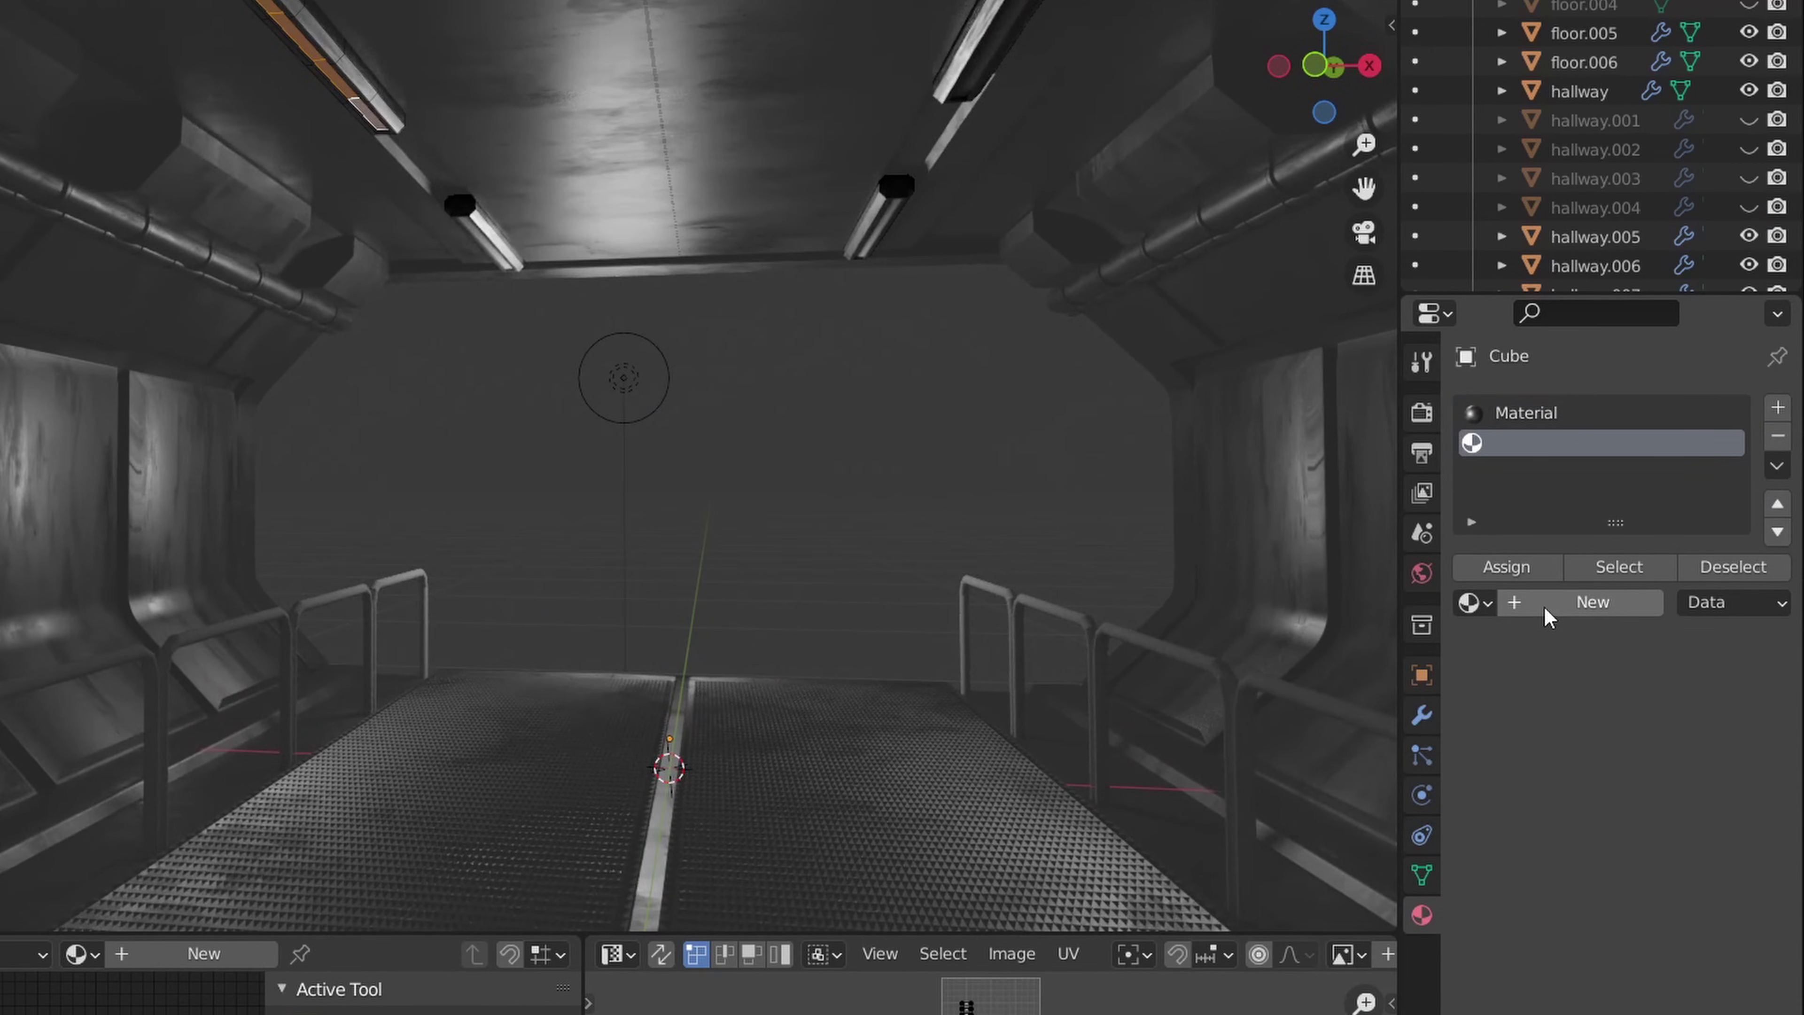
click(1591, 602)
click(1620, 723)
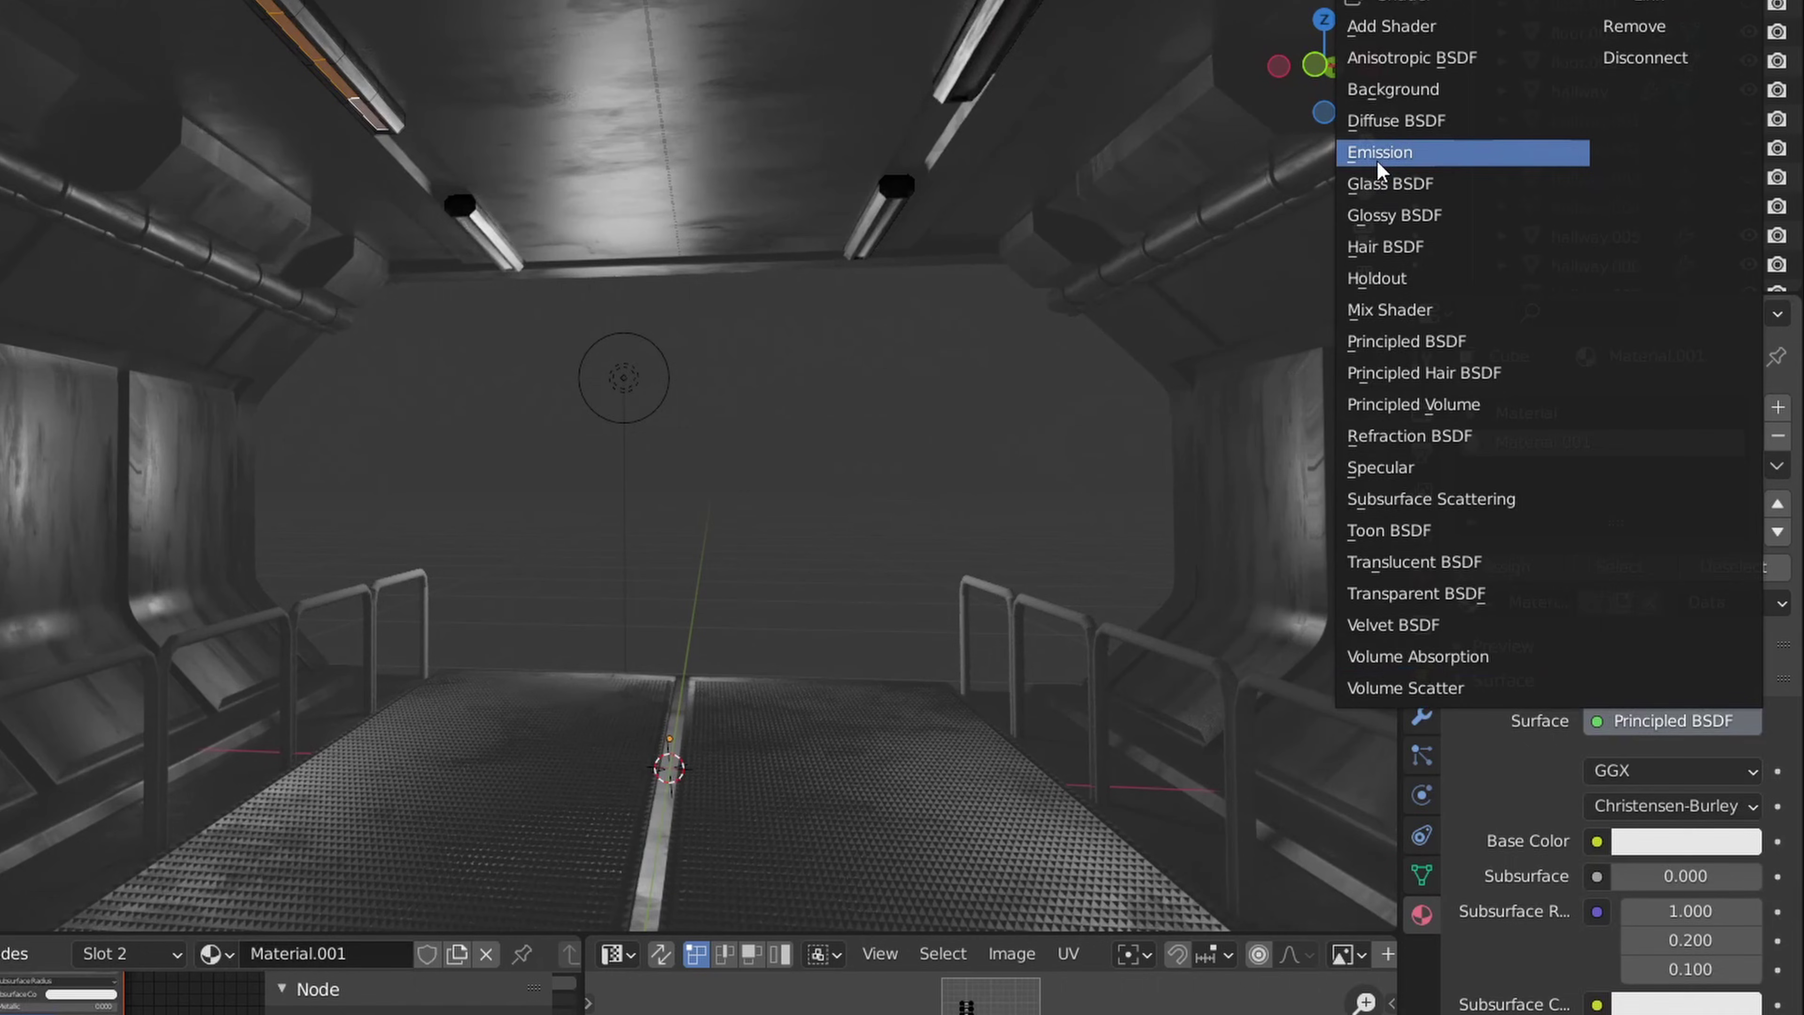
click(1448, 152)
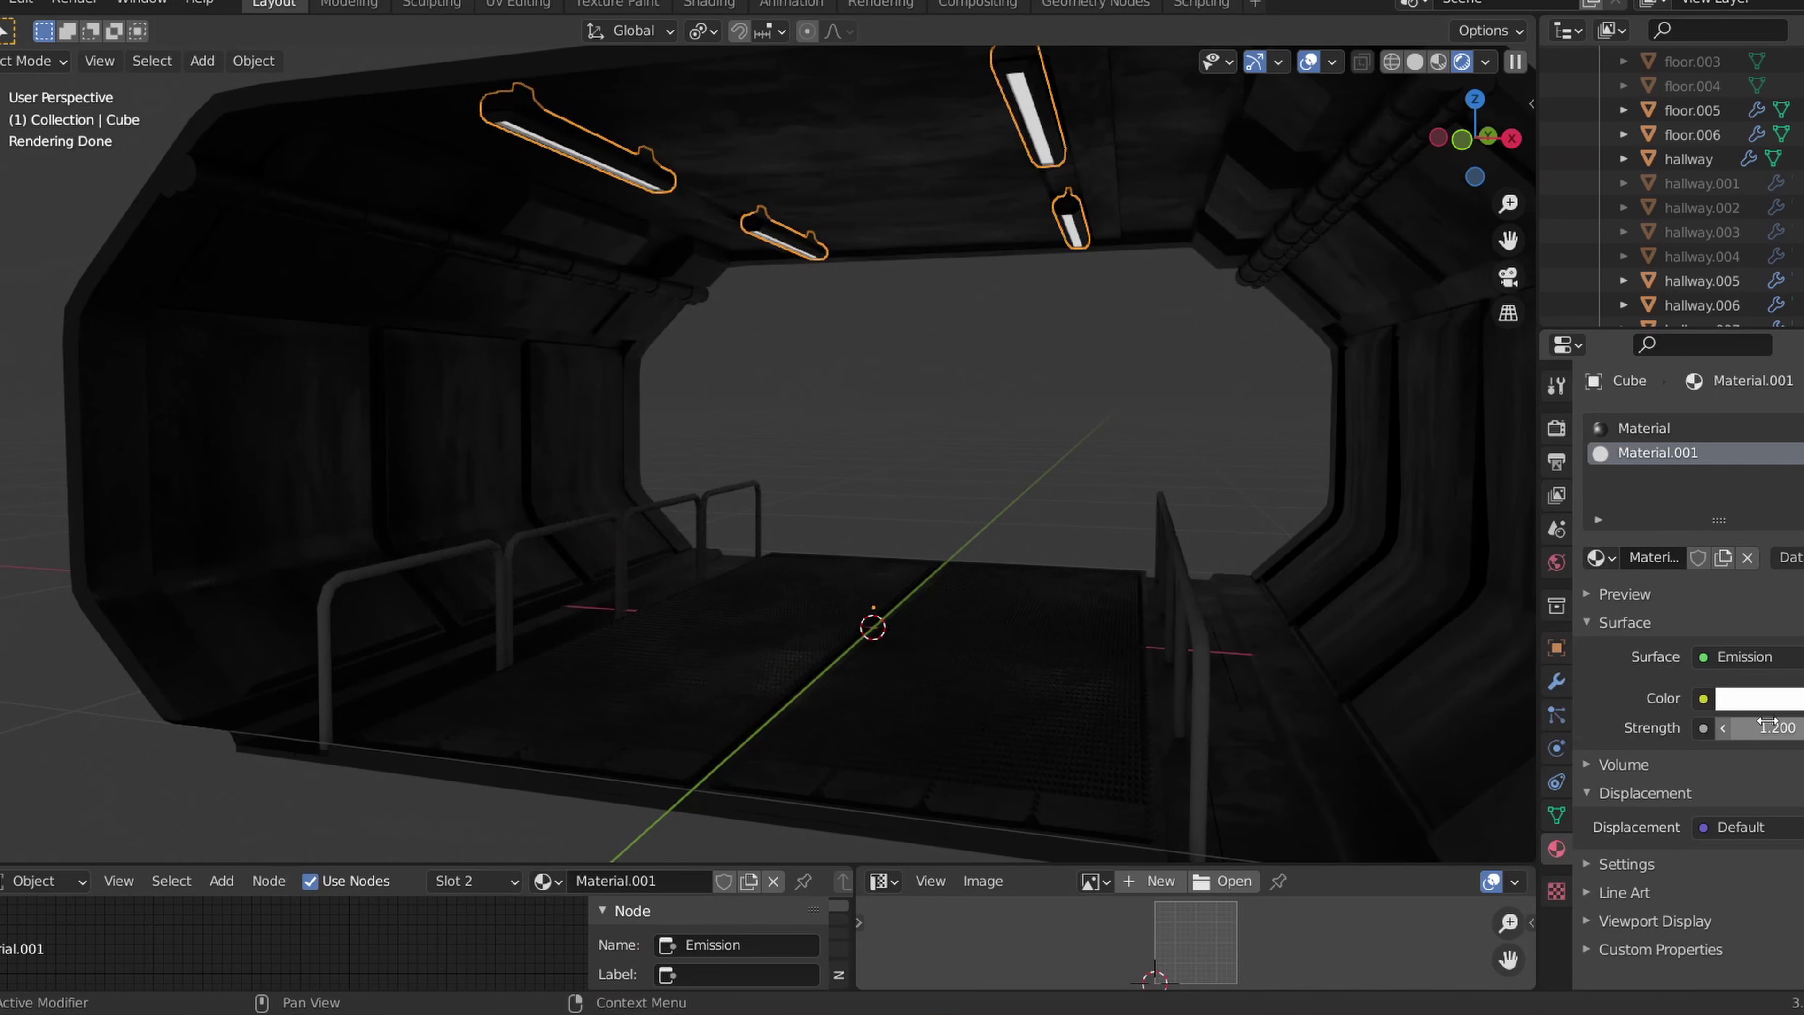
drag(1767, 722, 1786, 721)
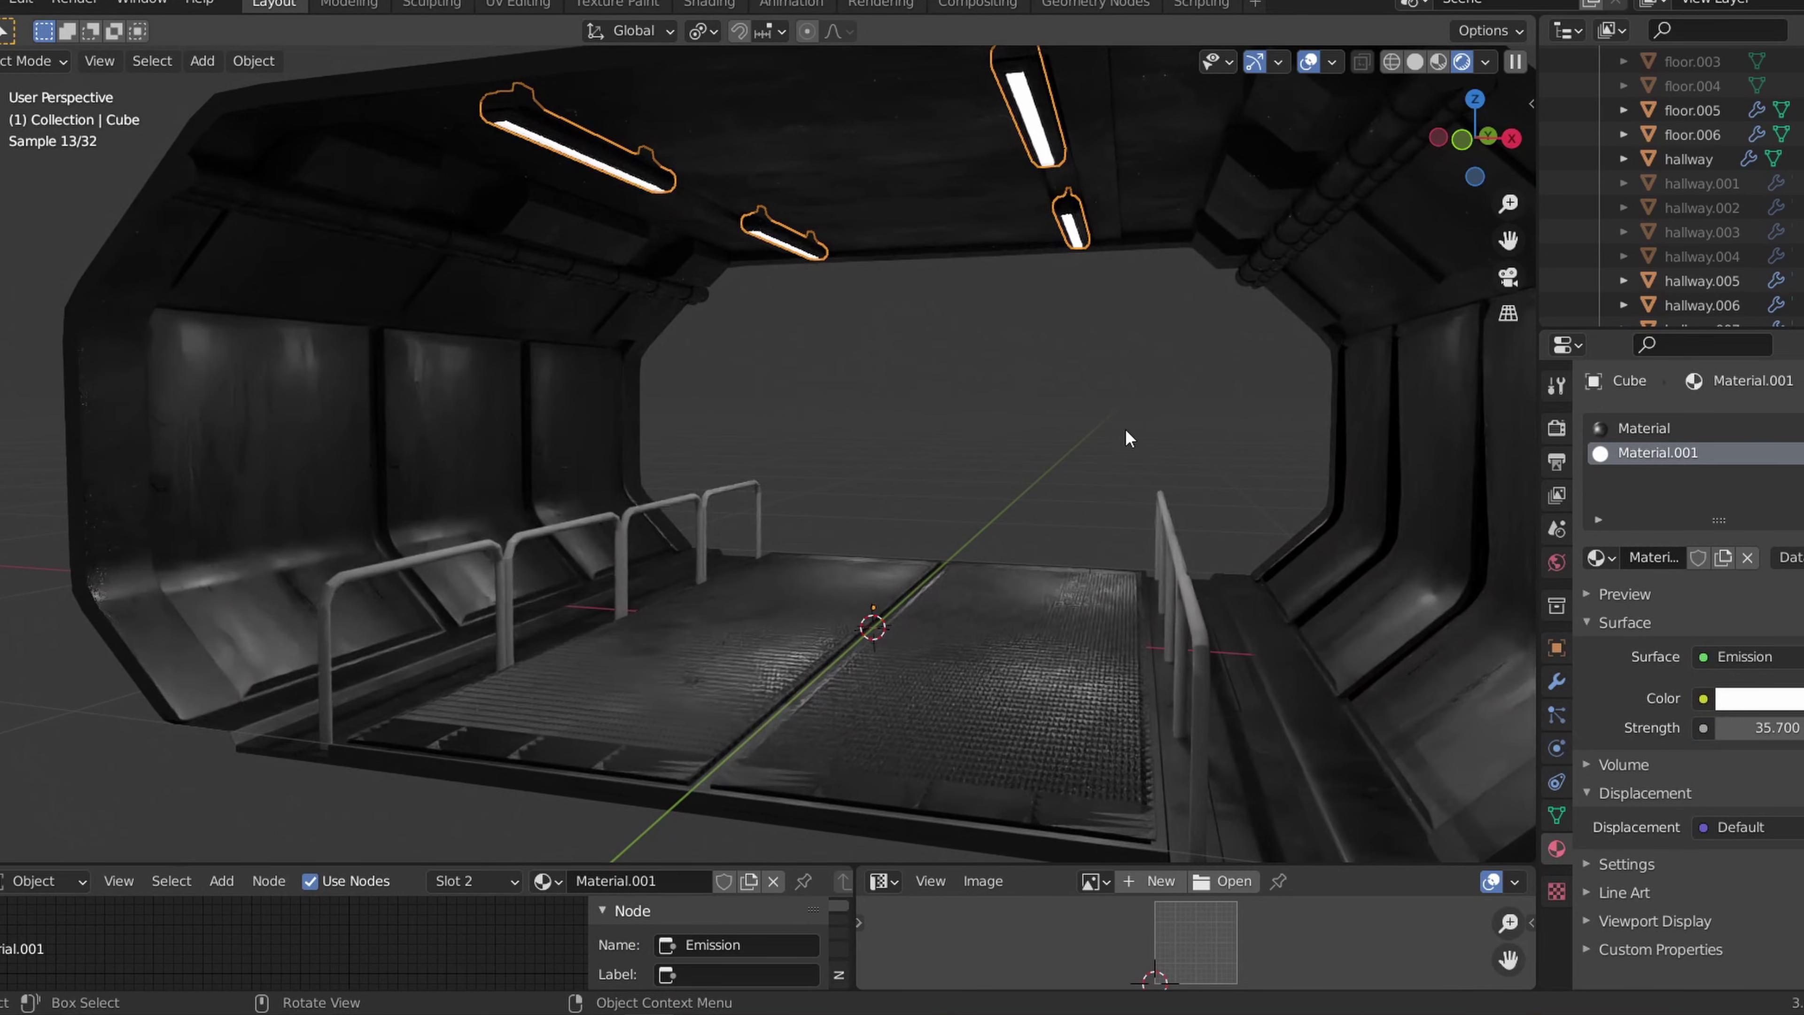
click(1125, 429)
Step: Select the handrail and link the existing metal texture material named Material to it
scroll(1125, 428, down, 3)
mouse_move(1165, 554)
middle_down()
mouse_move(1058, 527)
mouse_move(1165, 548)
middle_up()
click(1014, 513)
click(1599, 502)
click(1562, 537)
click(1008, 466)
scroll(947, 546, up, 2)
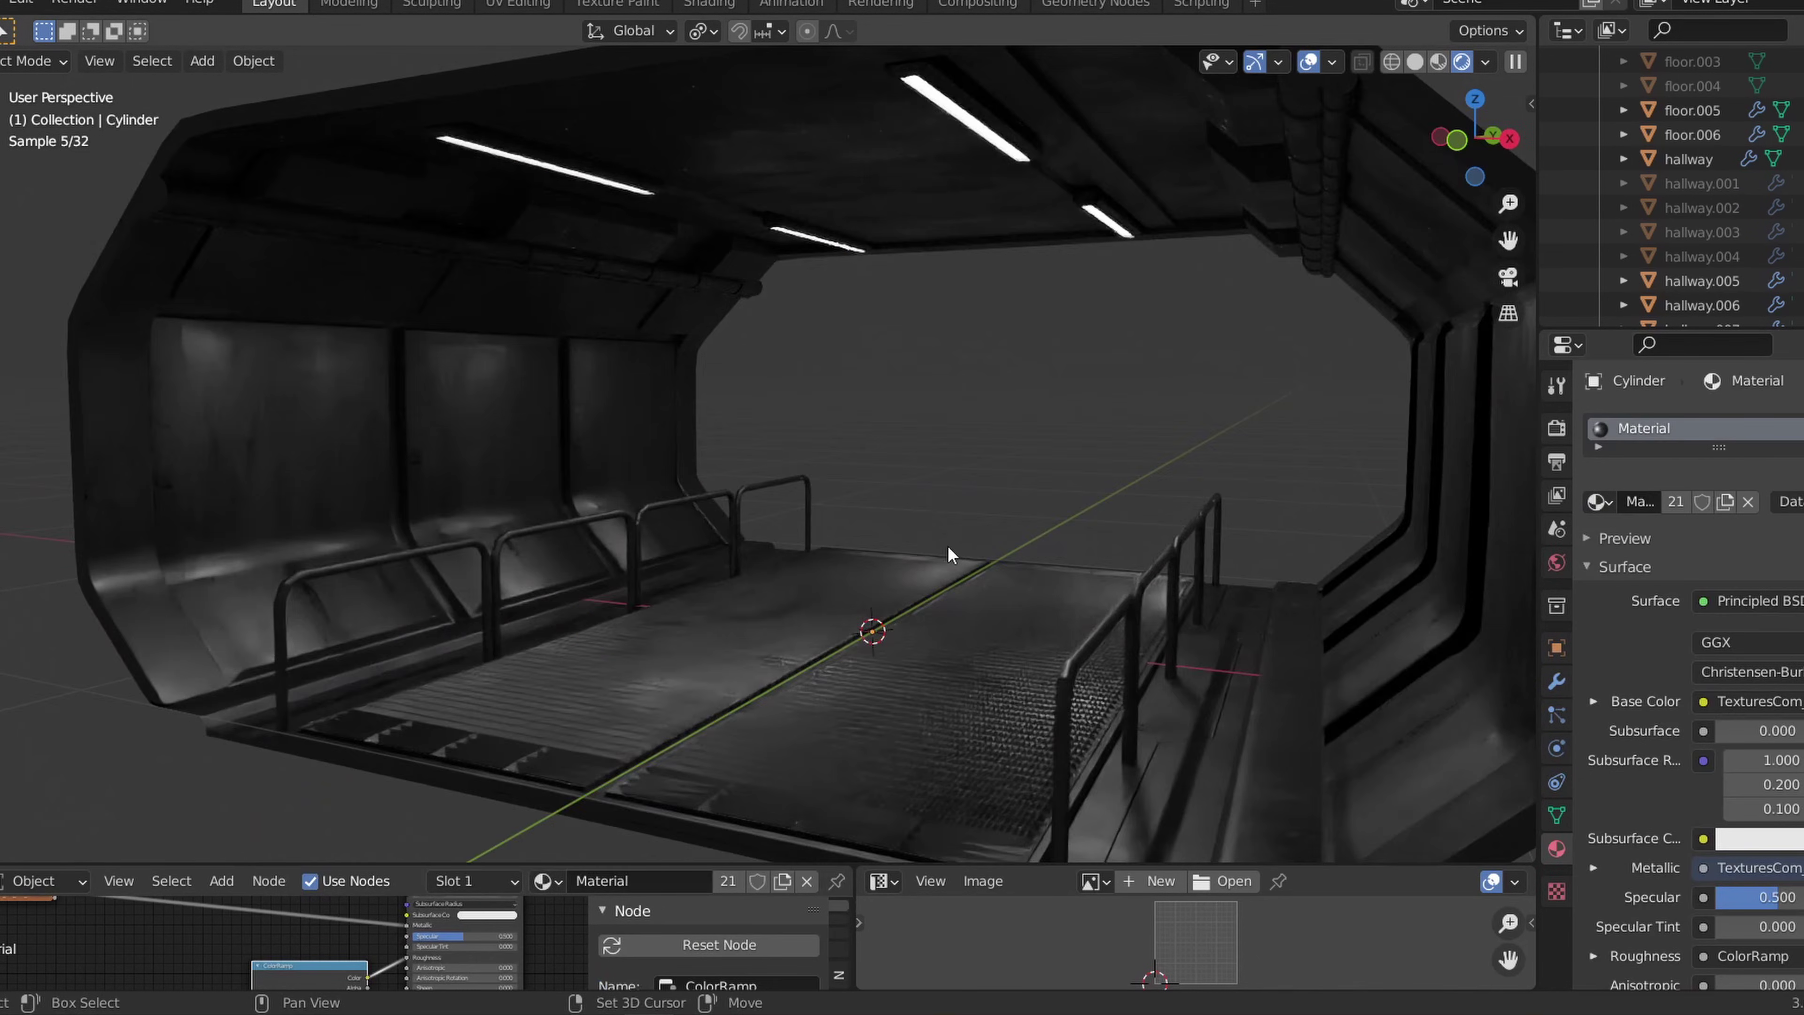
scroll(879, 581, down, 2)
middle_drag(948, 546, 925, 591)
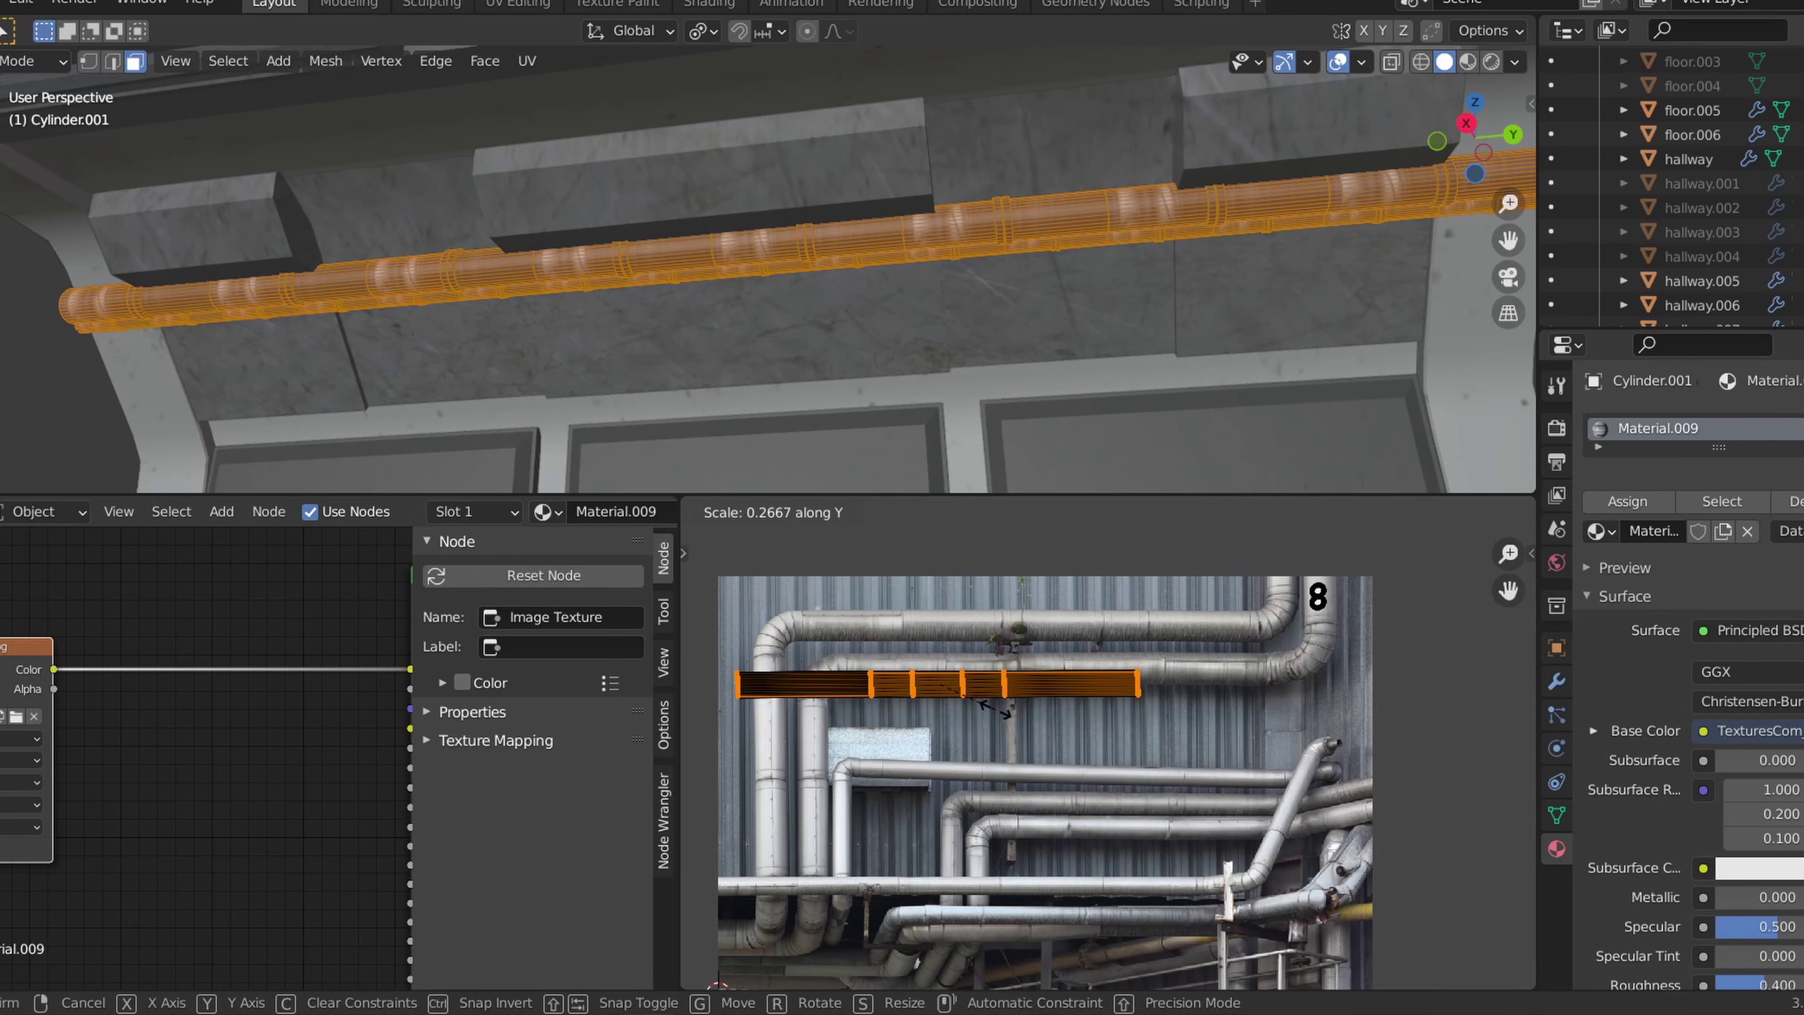
Step: Squash the wall pipe's UVs along Y and place them over the upper horizontal pipe in the image texture
click(966, 707)
key(g)
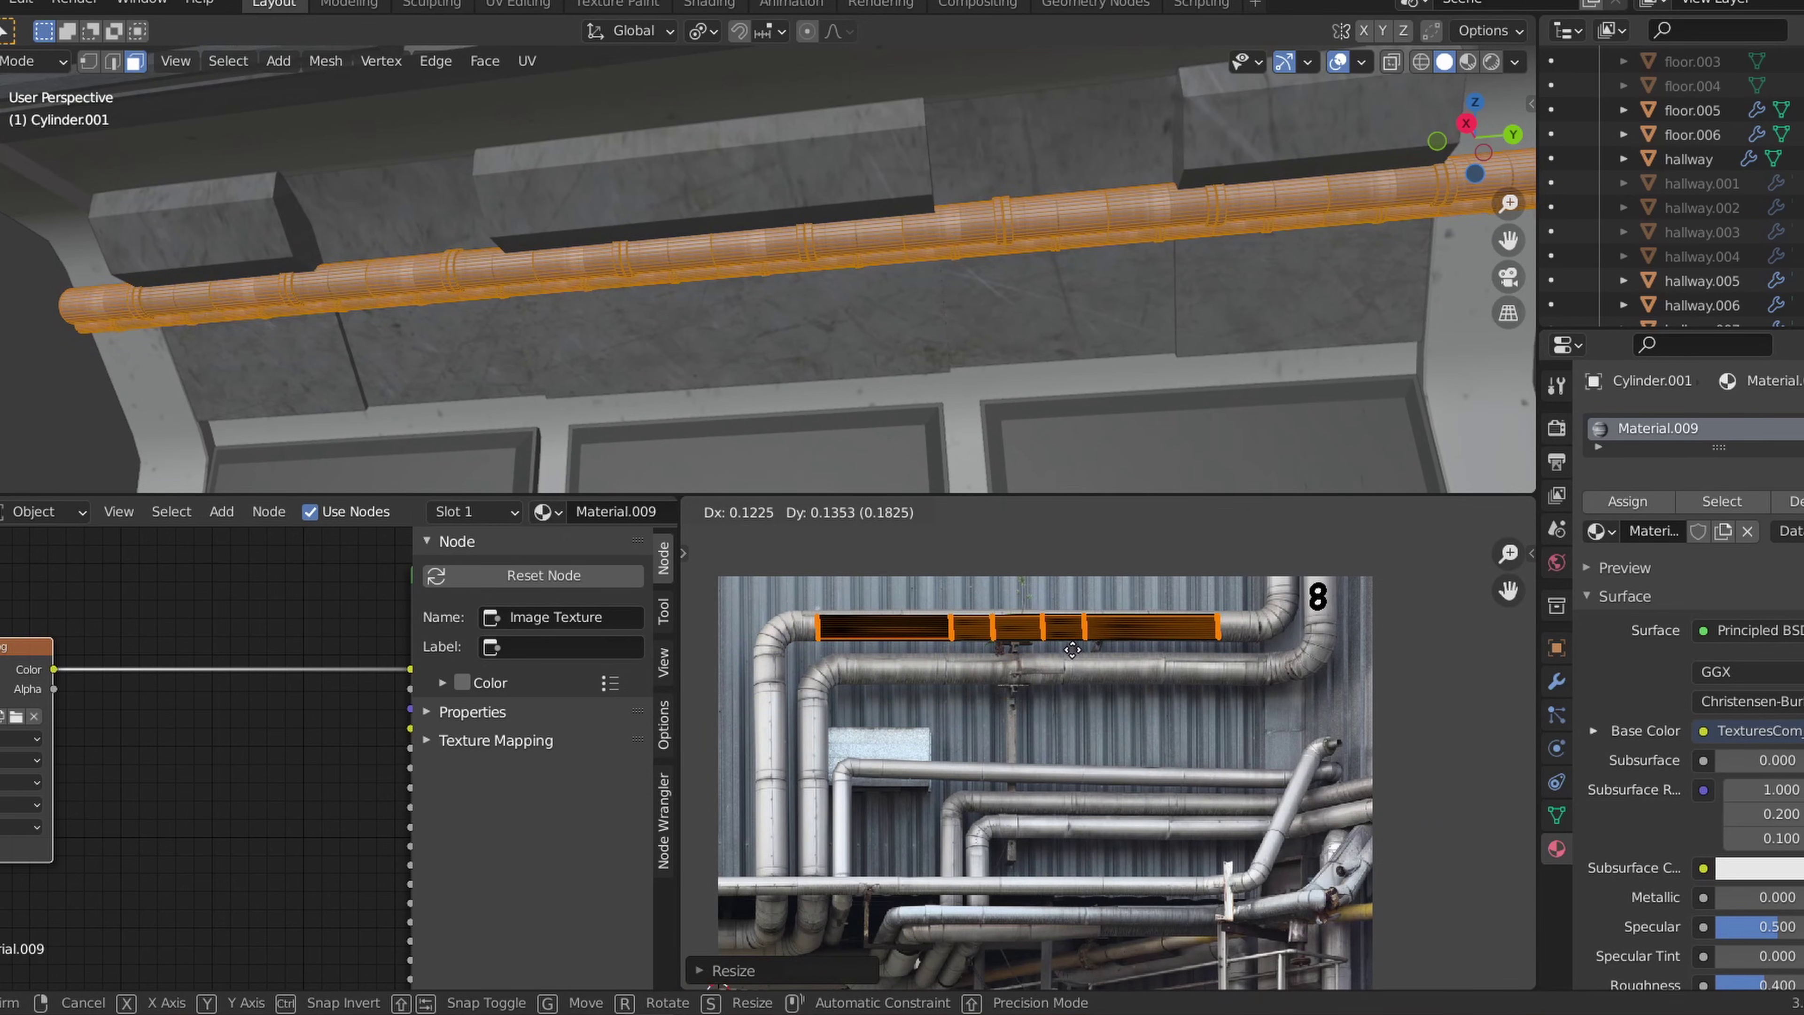
click(1074, 648)
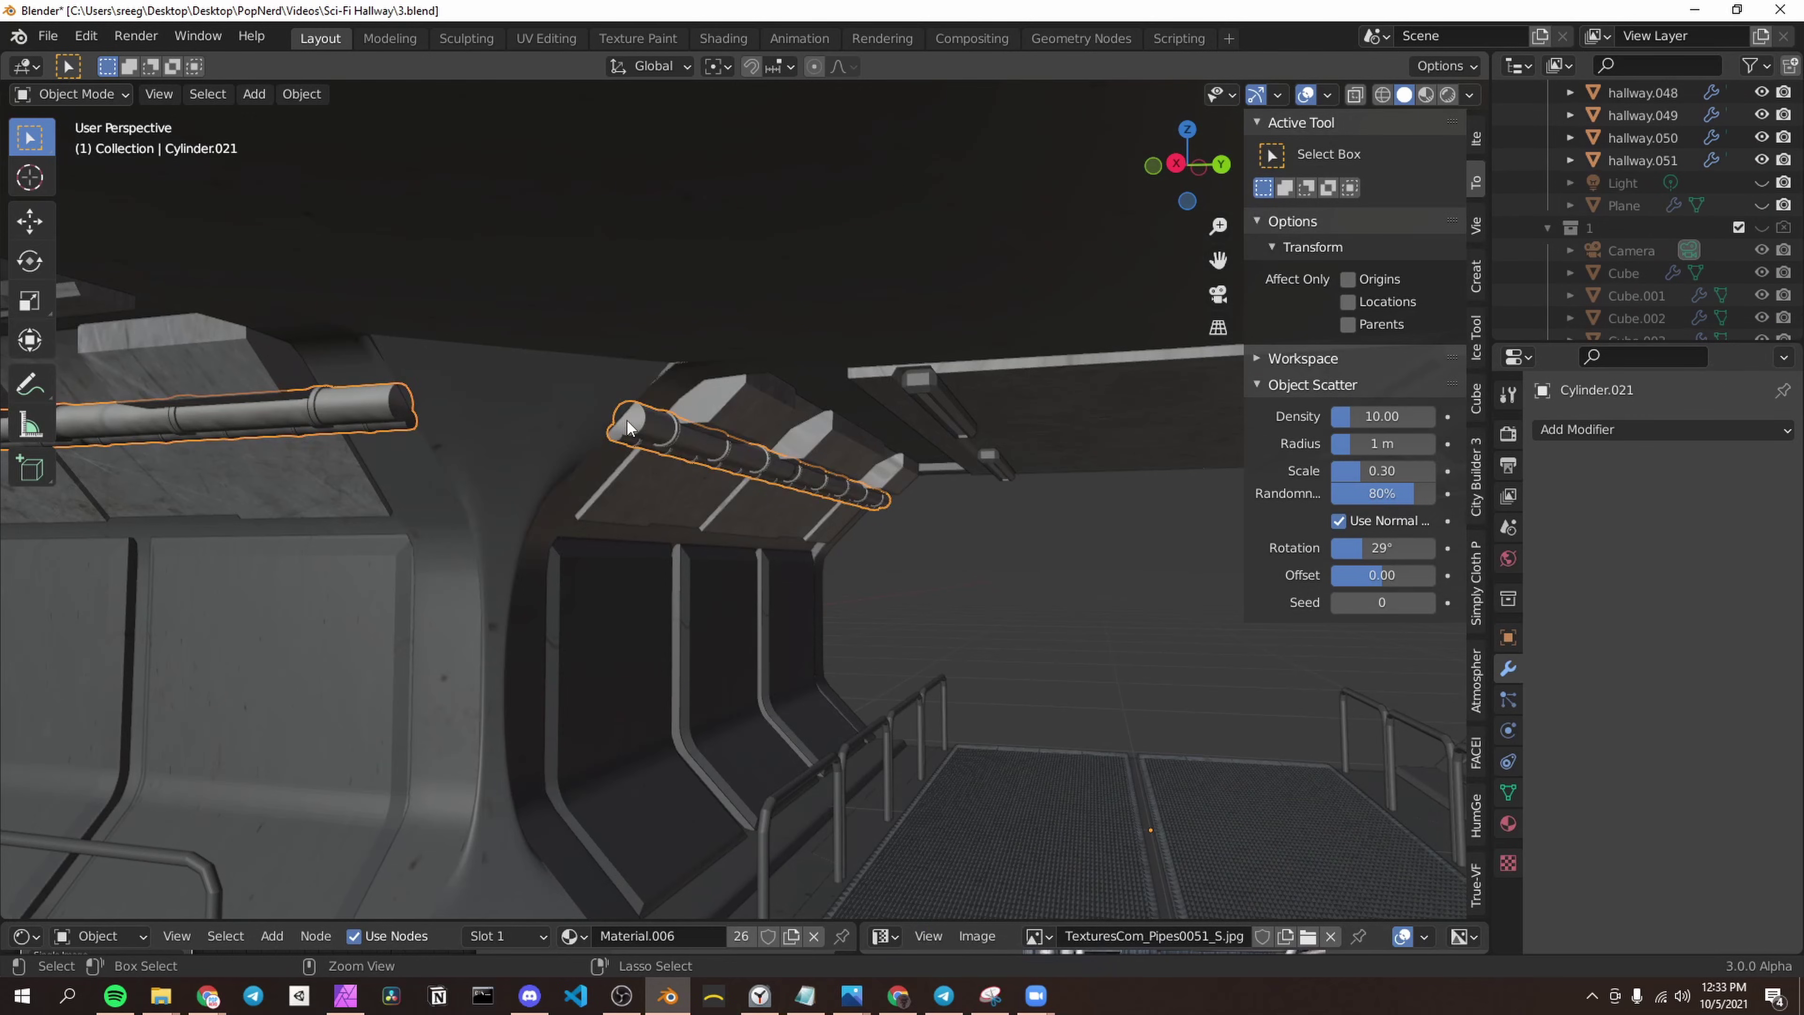
Step: Bridge the end faces of the two wall pipes to connect them across the corridor's corner
click(627, 420)
right_click(627, 420)
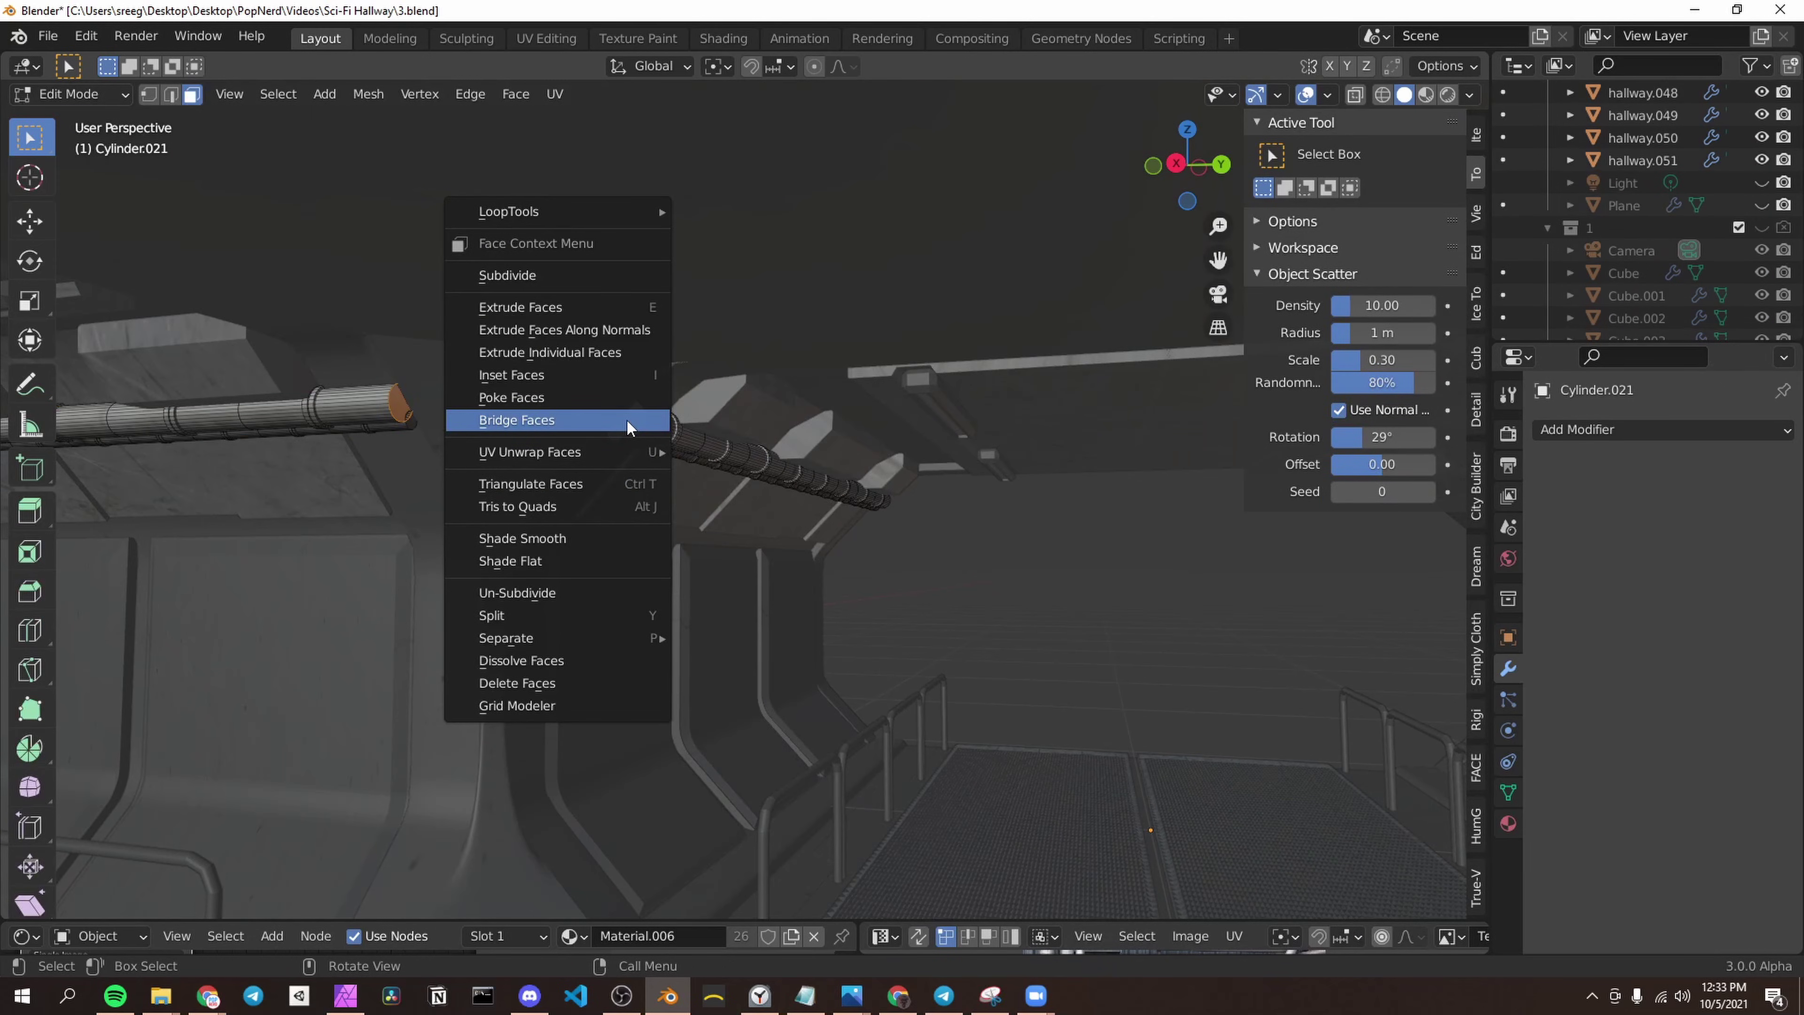
click(625, 419)
click(539, 446)
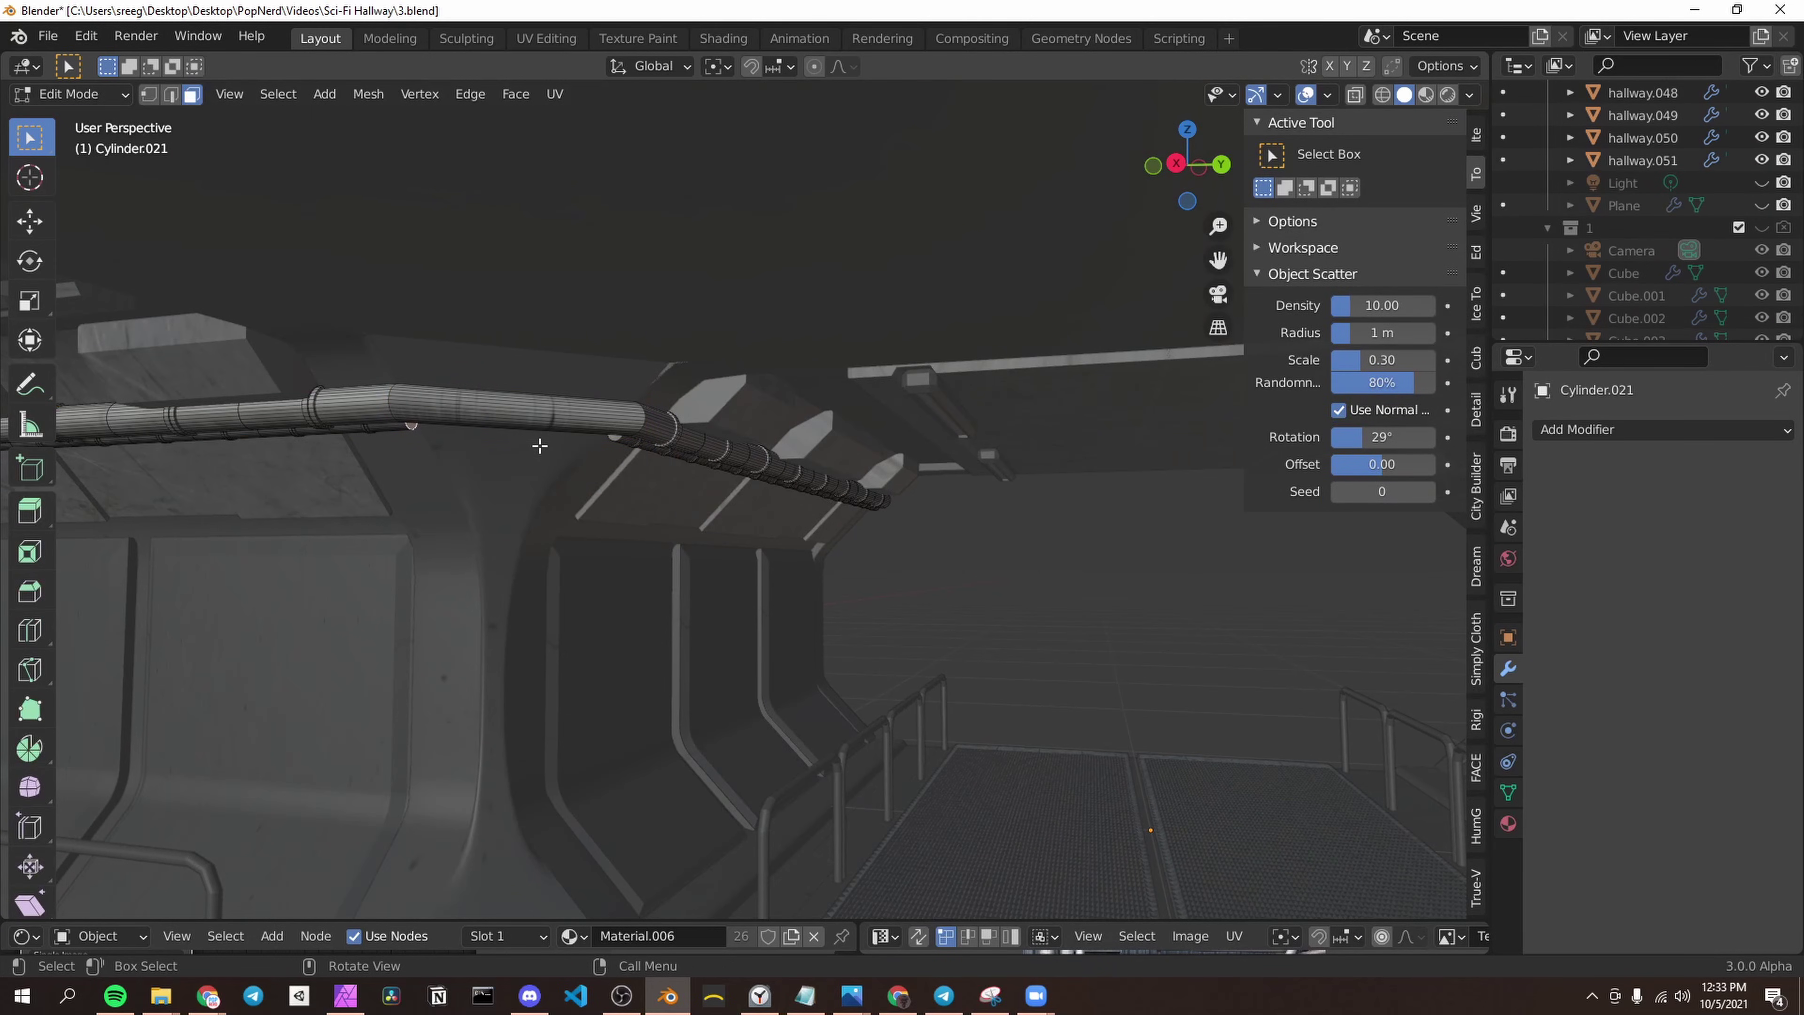
Step: Bridge the end faces of the lower, thinner wall pipes across the corridor's corner and finish editing the mesh
shift+click(615, 437)
right_click(615, 437)
click(614, 438)
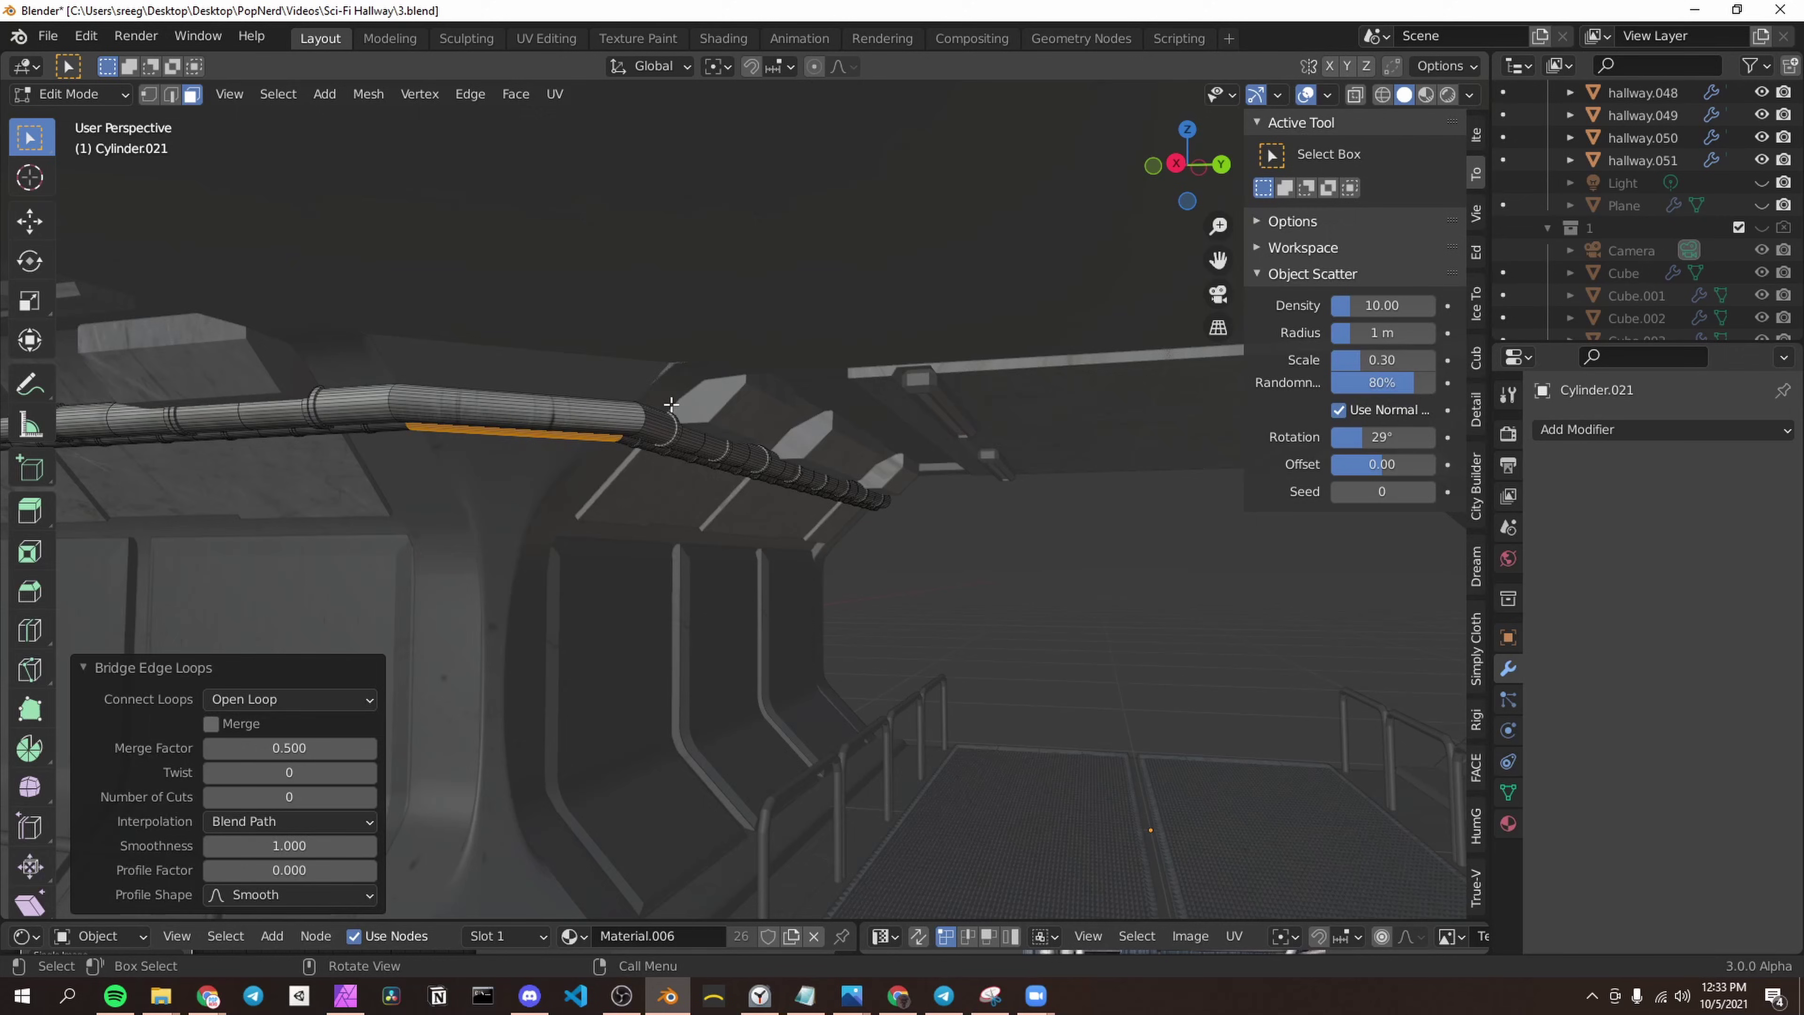
key(Tab)
Step: Look through the scene camera and lock it to the view so navigation moves it
click(988, 560)
middle_drag(991, 569, 849, 406)
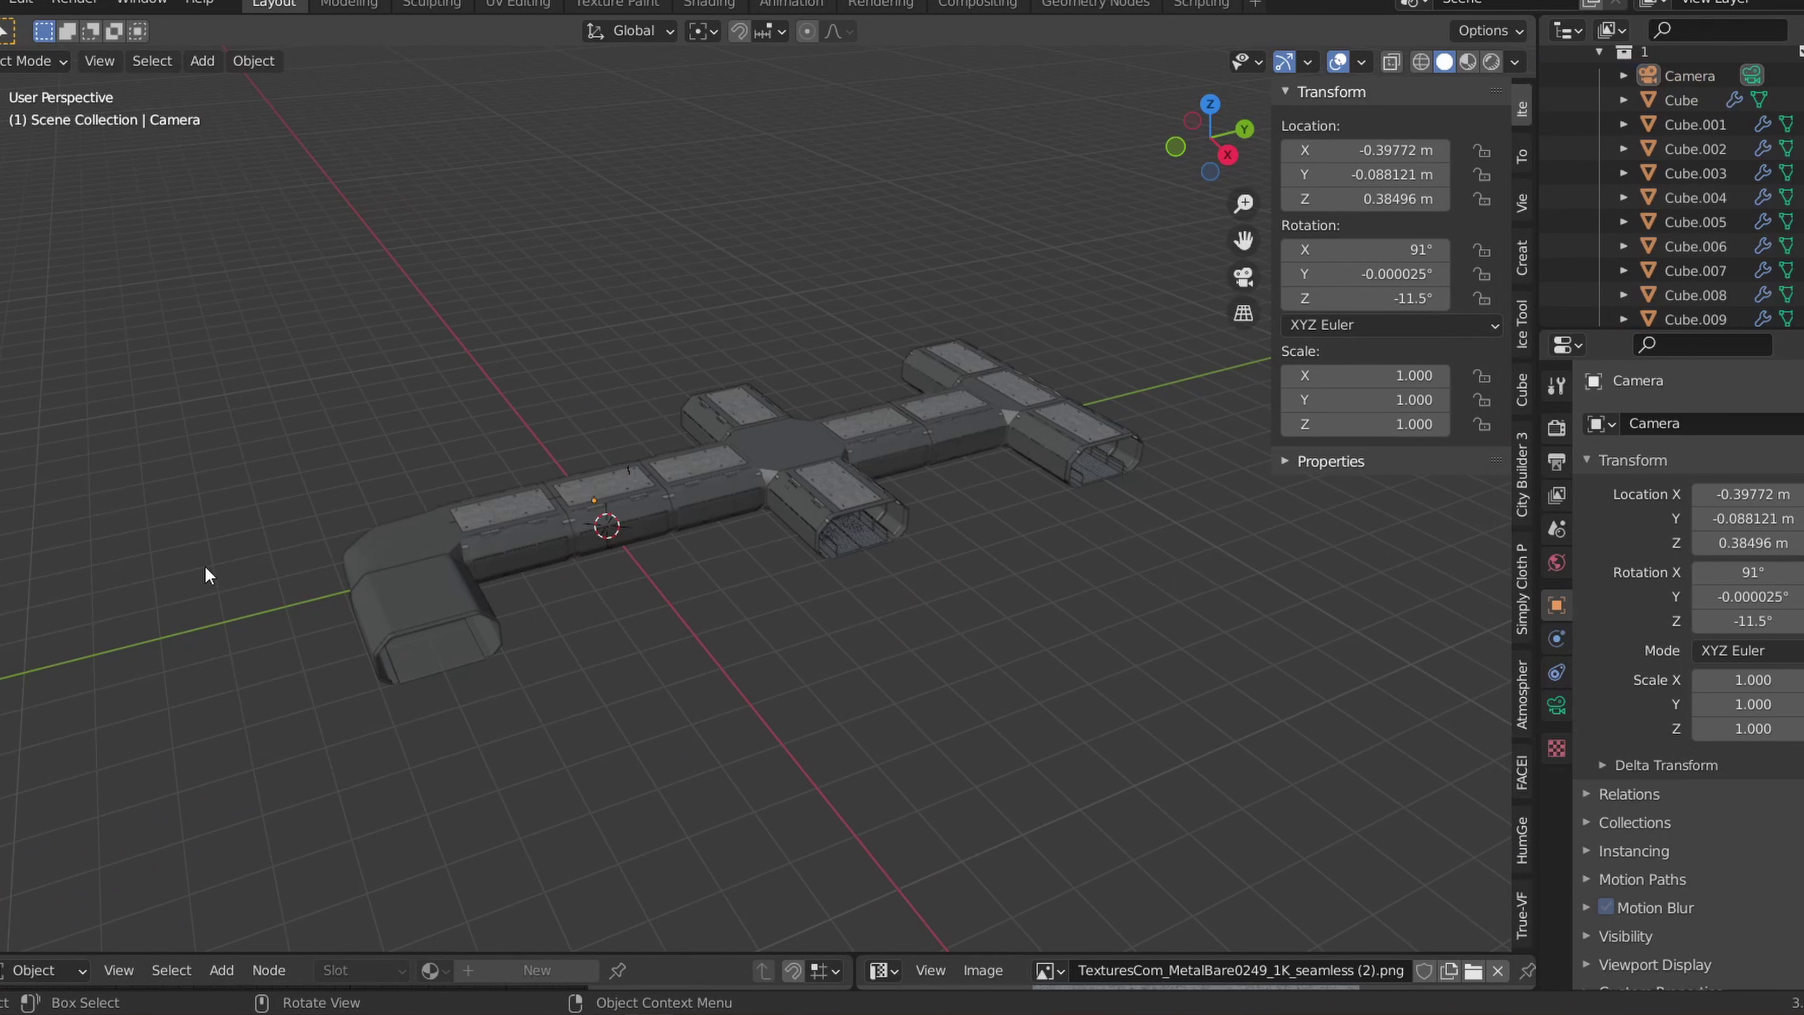
key(KP_0)
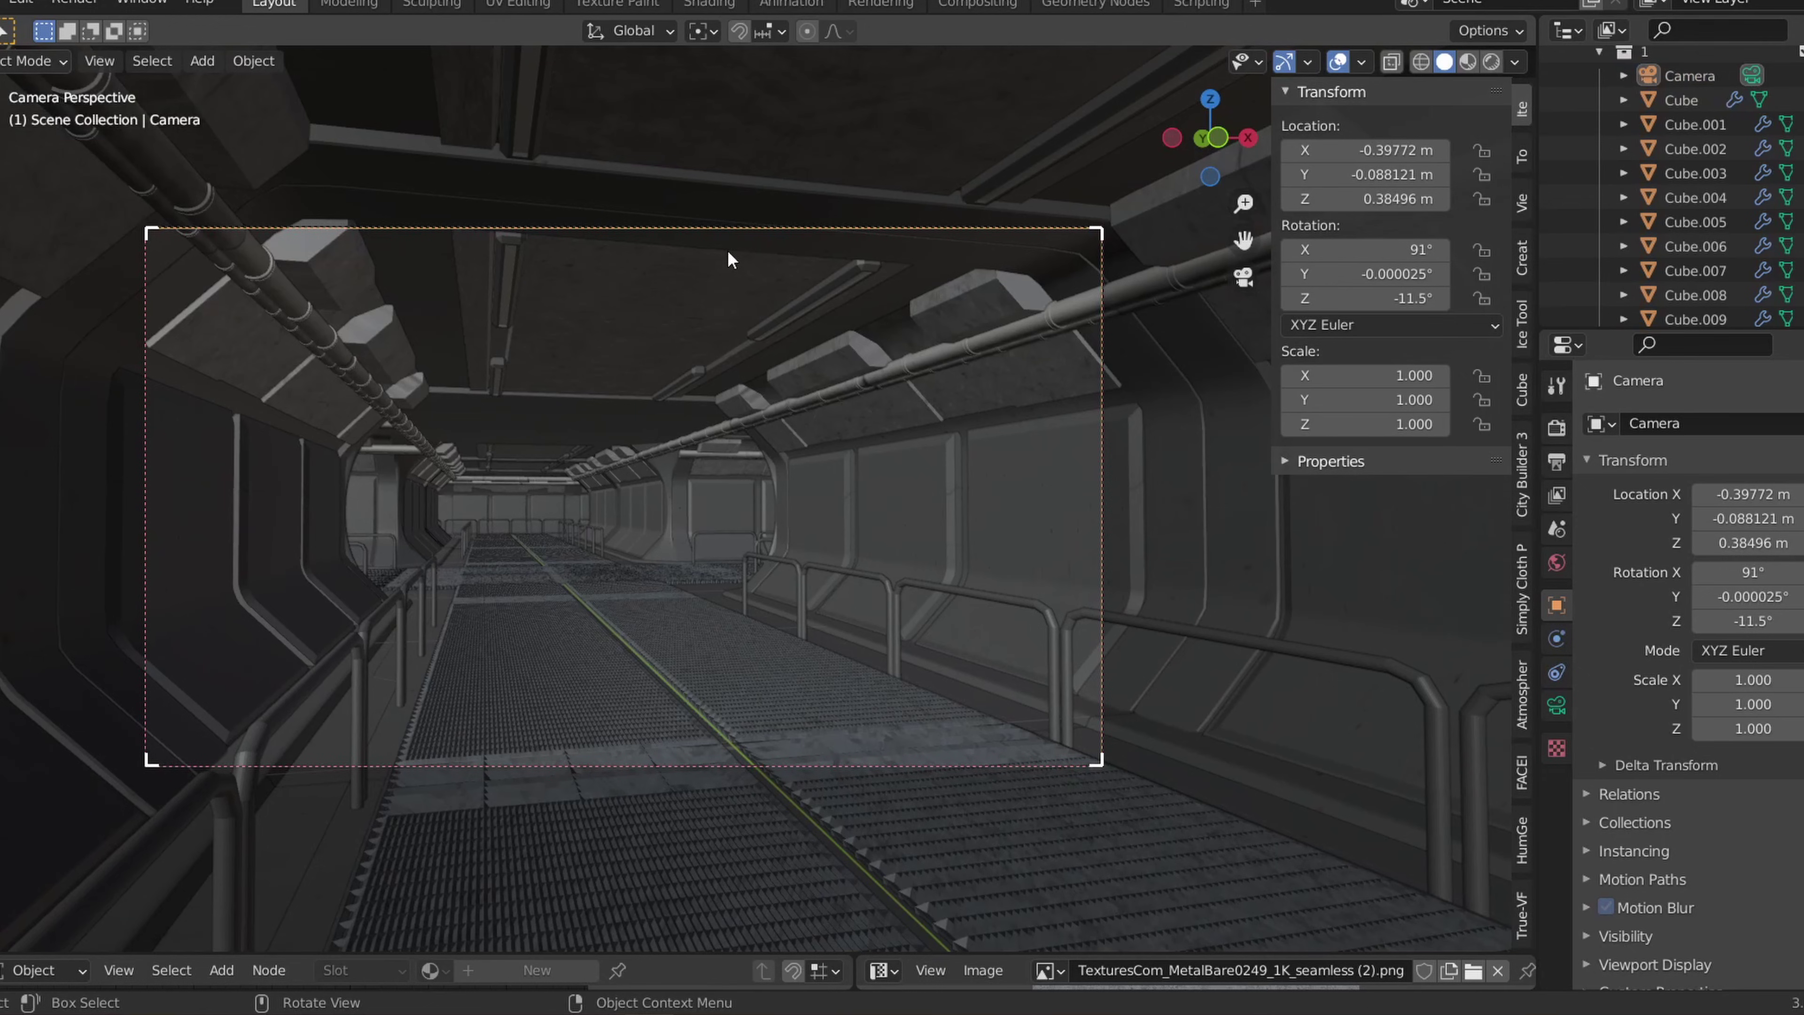
click(1521, 203)
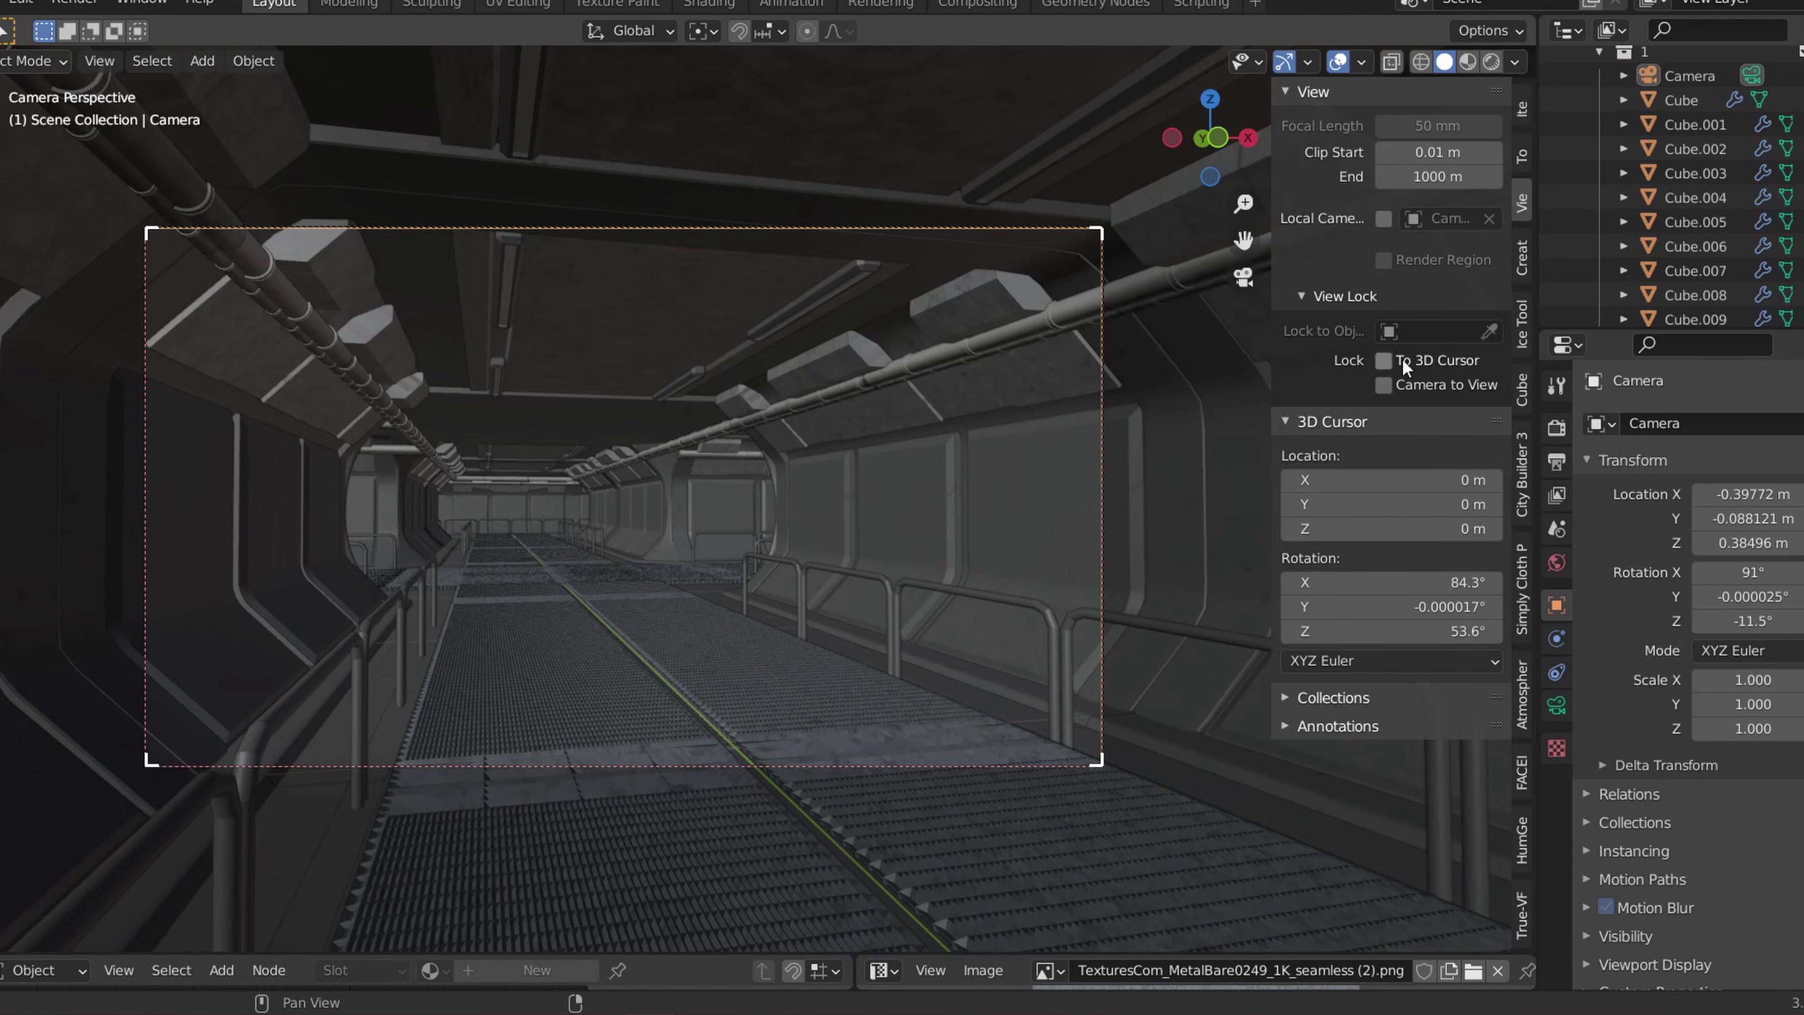
click(1406, 387)
Step: Reframe the camera to look down the length of the corridor, and release its lock to the view
middle_drag(947, 477, 946, 475)
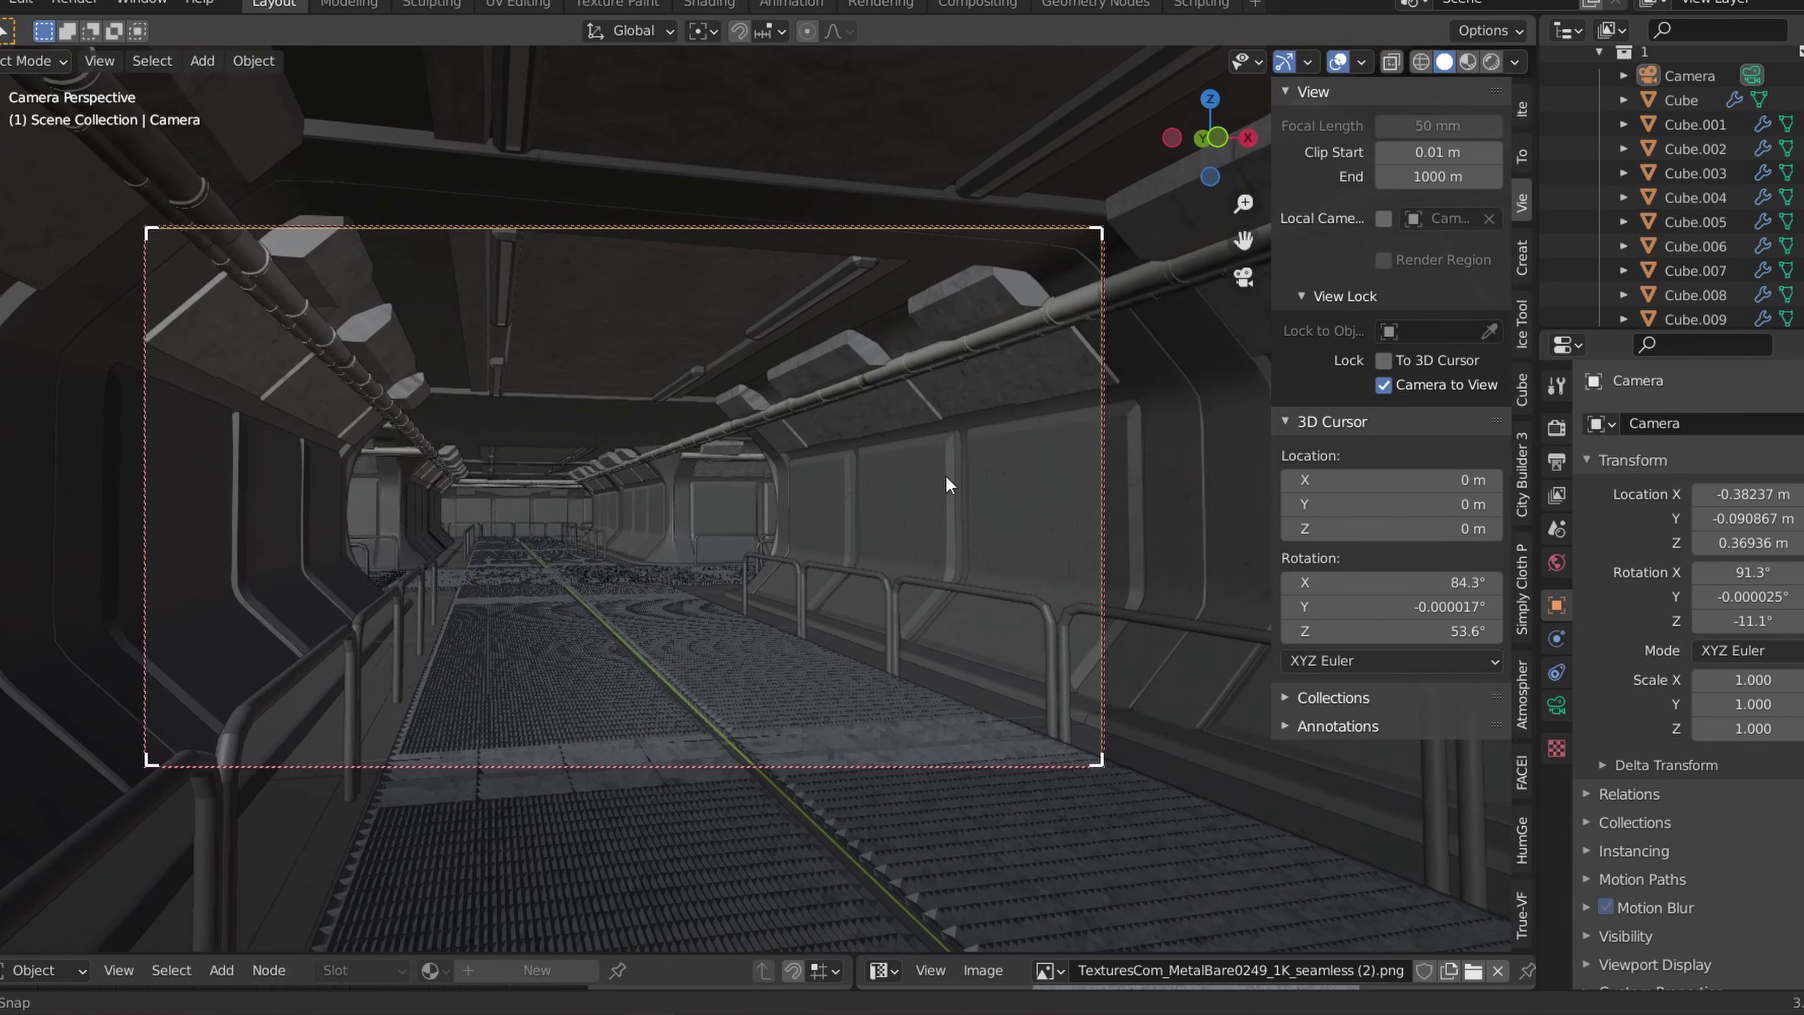
scroll(832, 474, up, 1)
scroll(832, 474, down, 1)
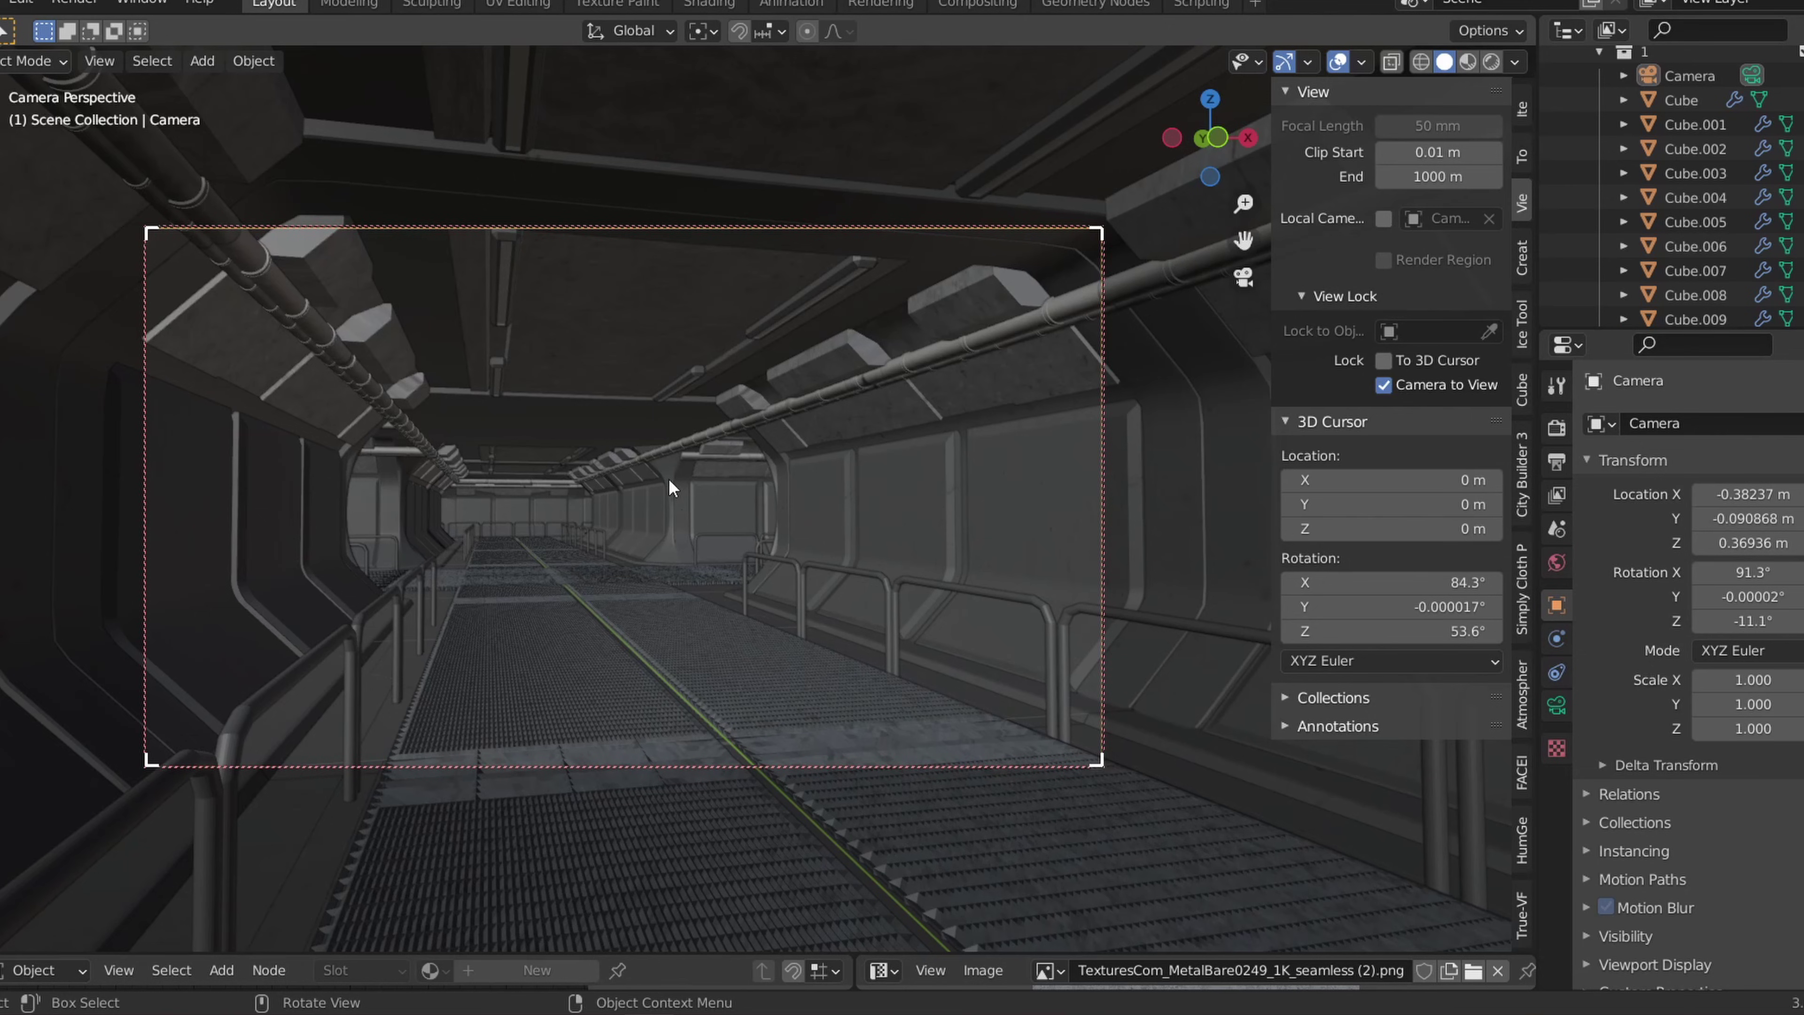
shift+middle_drag(668, 479, 659, 482)
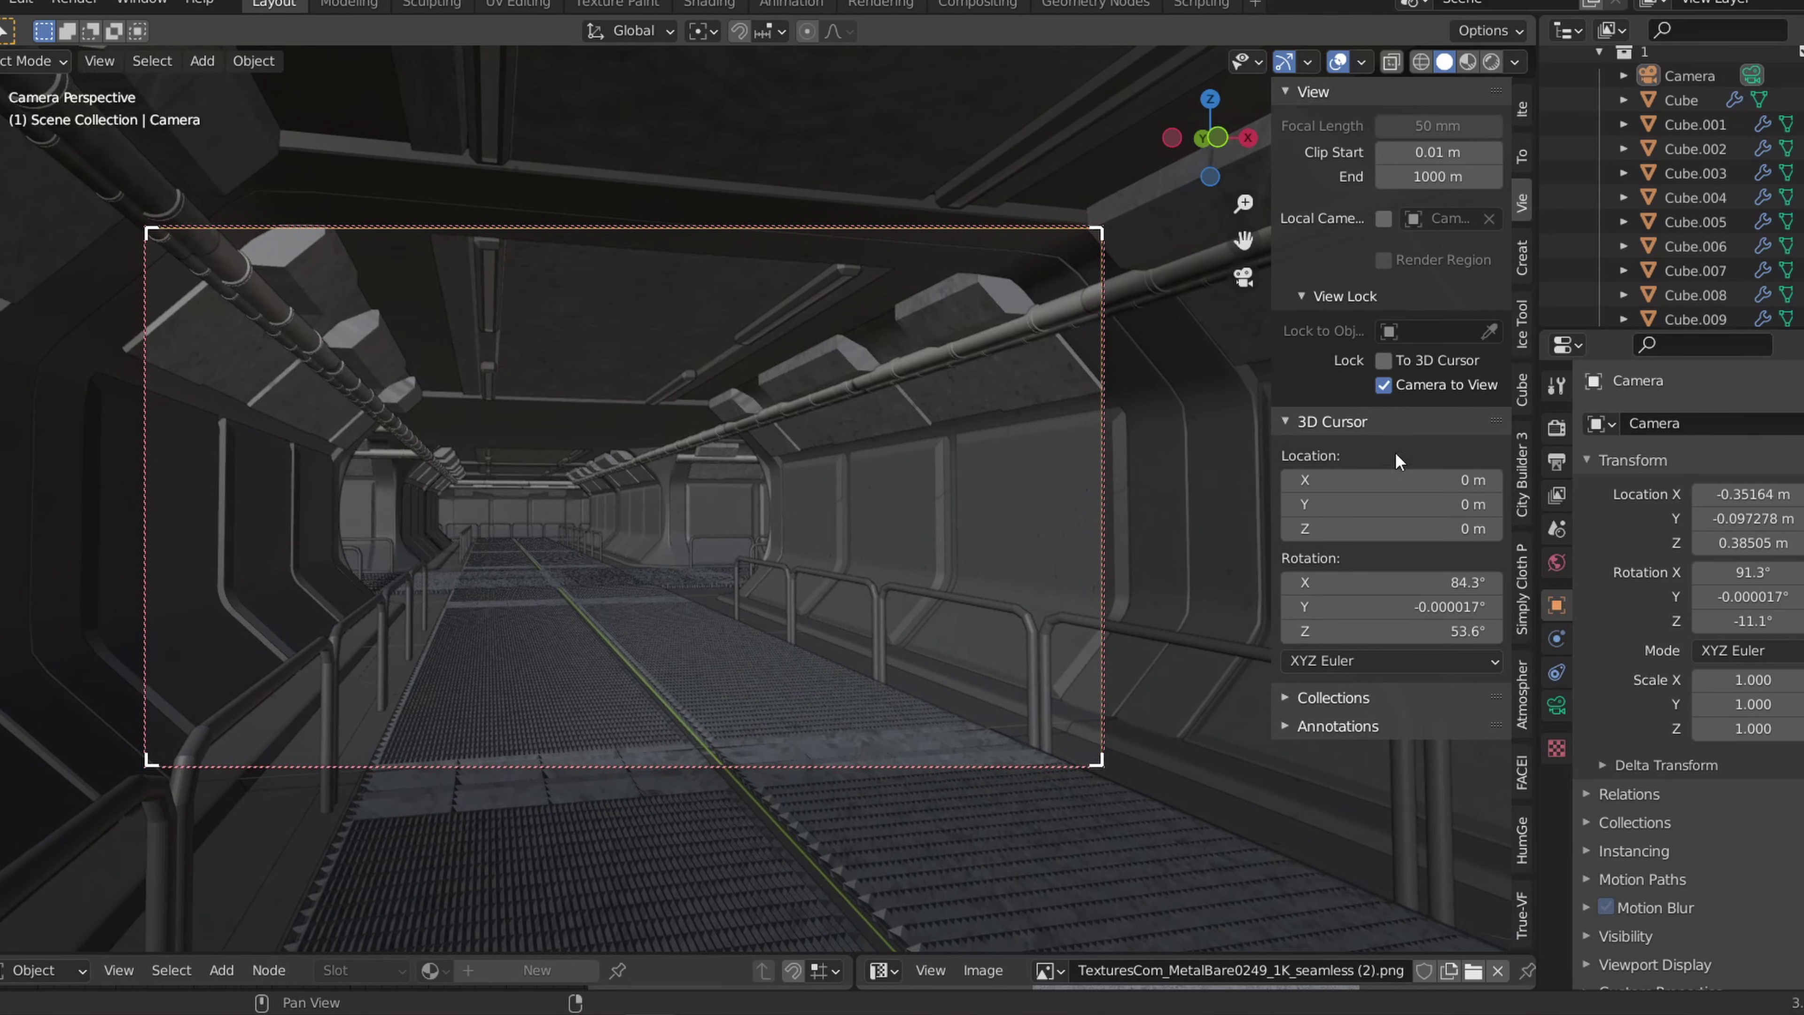
click(1383, 385)
key(KP_0)
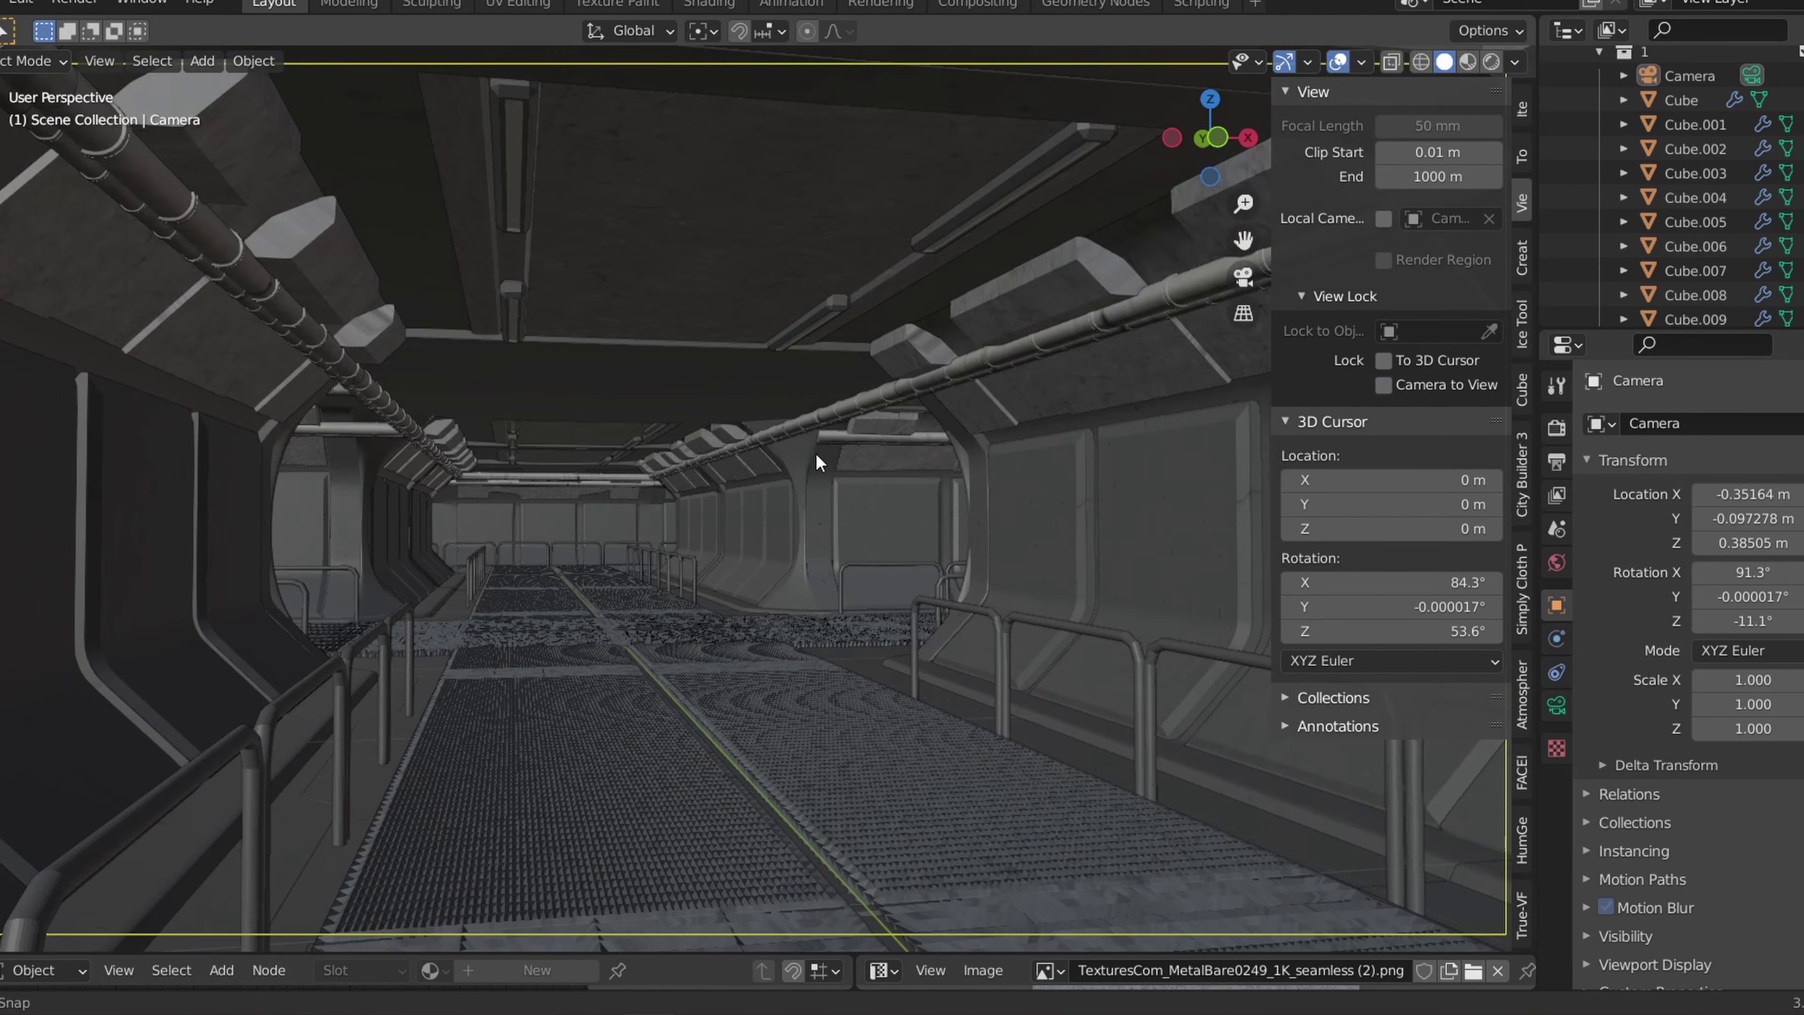
key(KP_0)
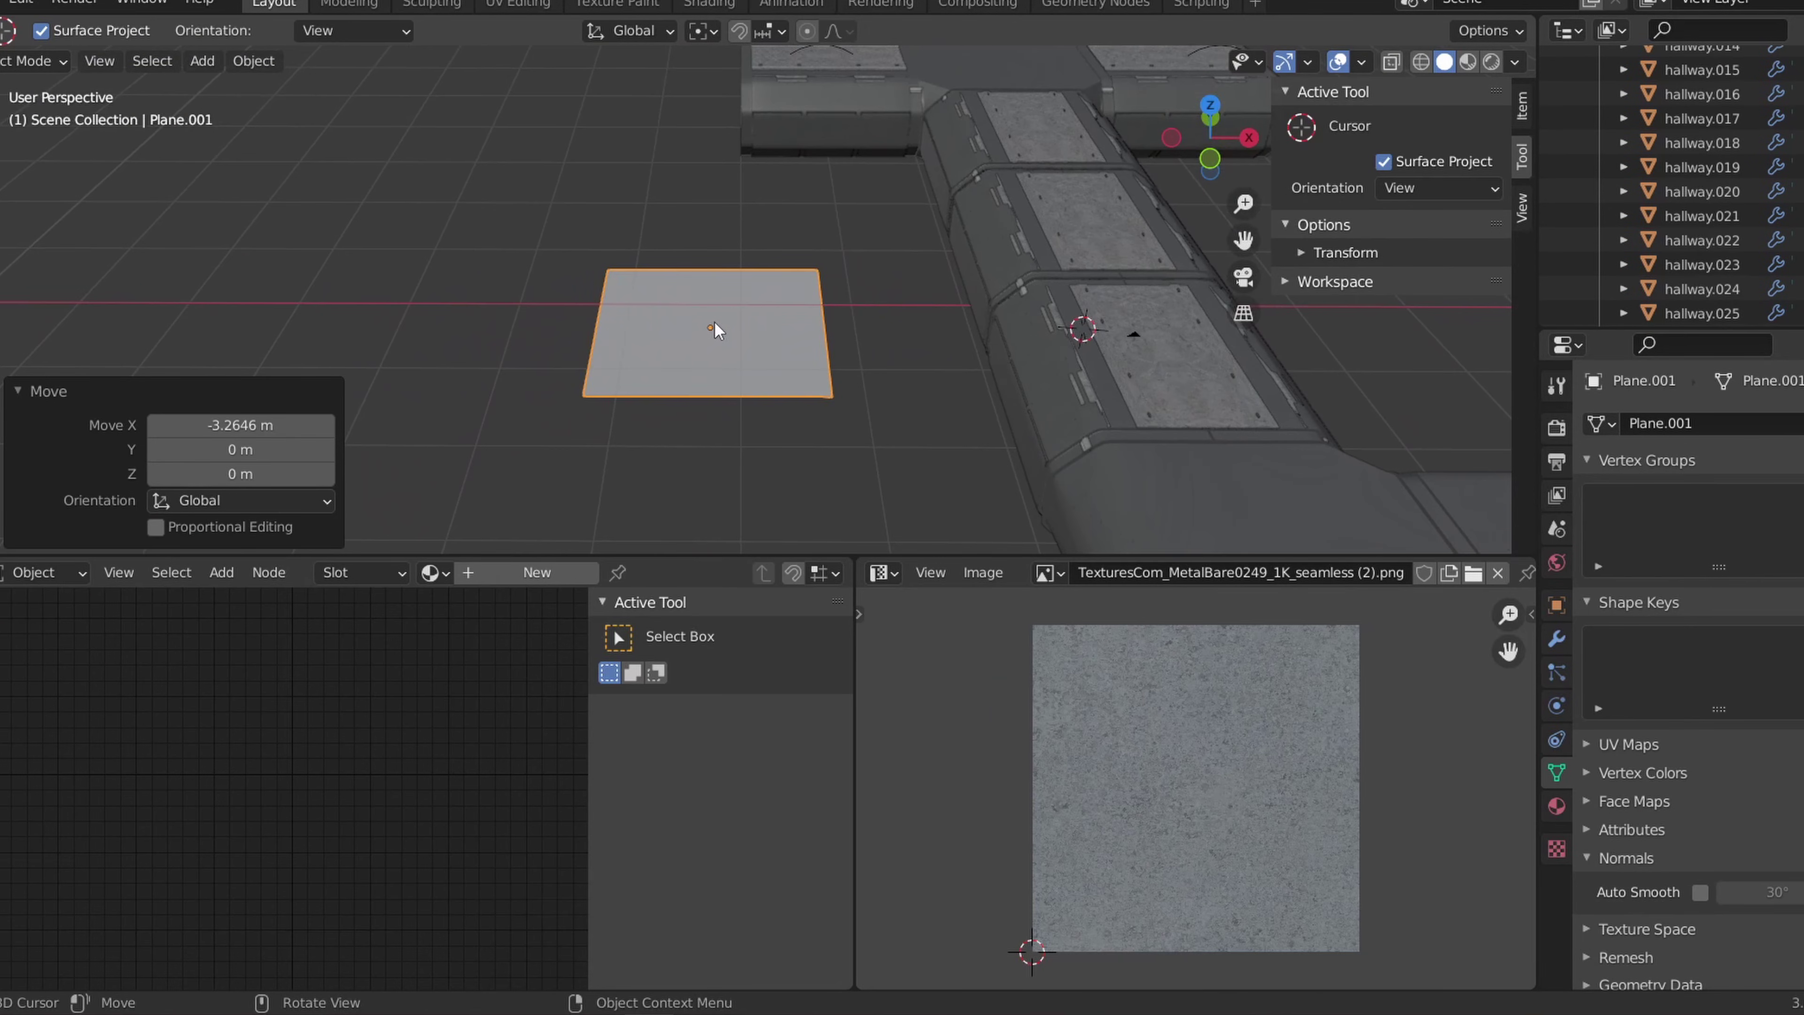
Step: Place the 3D cursor on the middle of the plane beside the hallway and add a Bezier curve there
click(710, 326)
scroll(696, 415, up, 2)
key(shift+a)
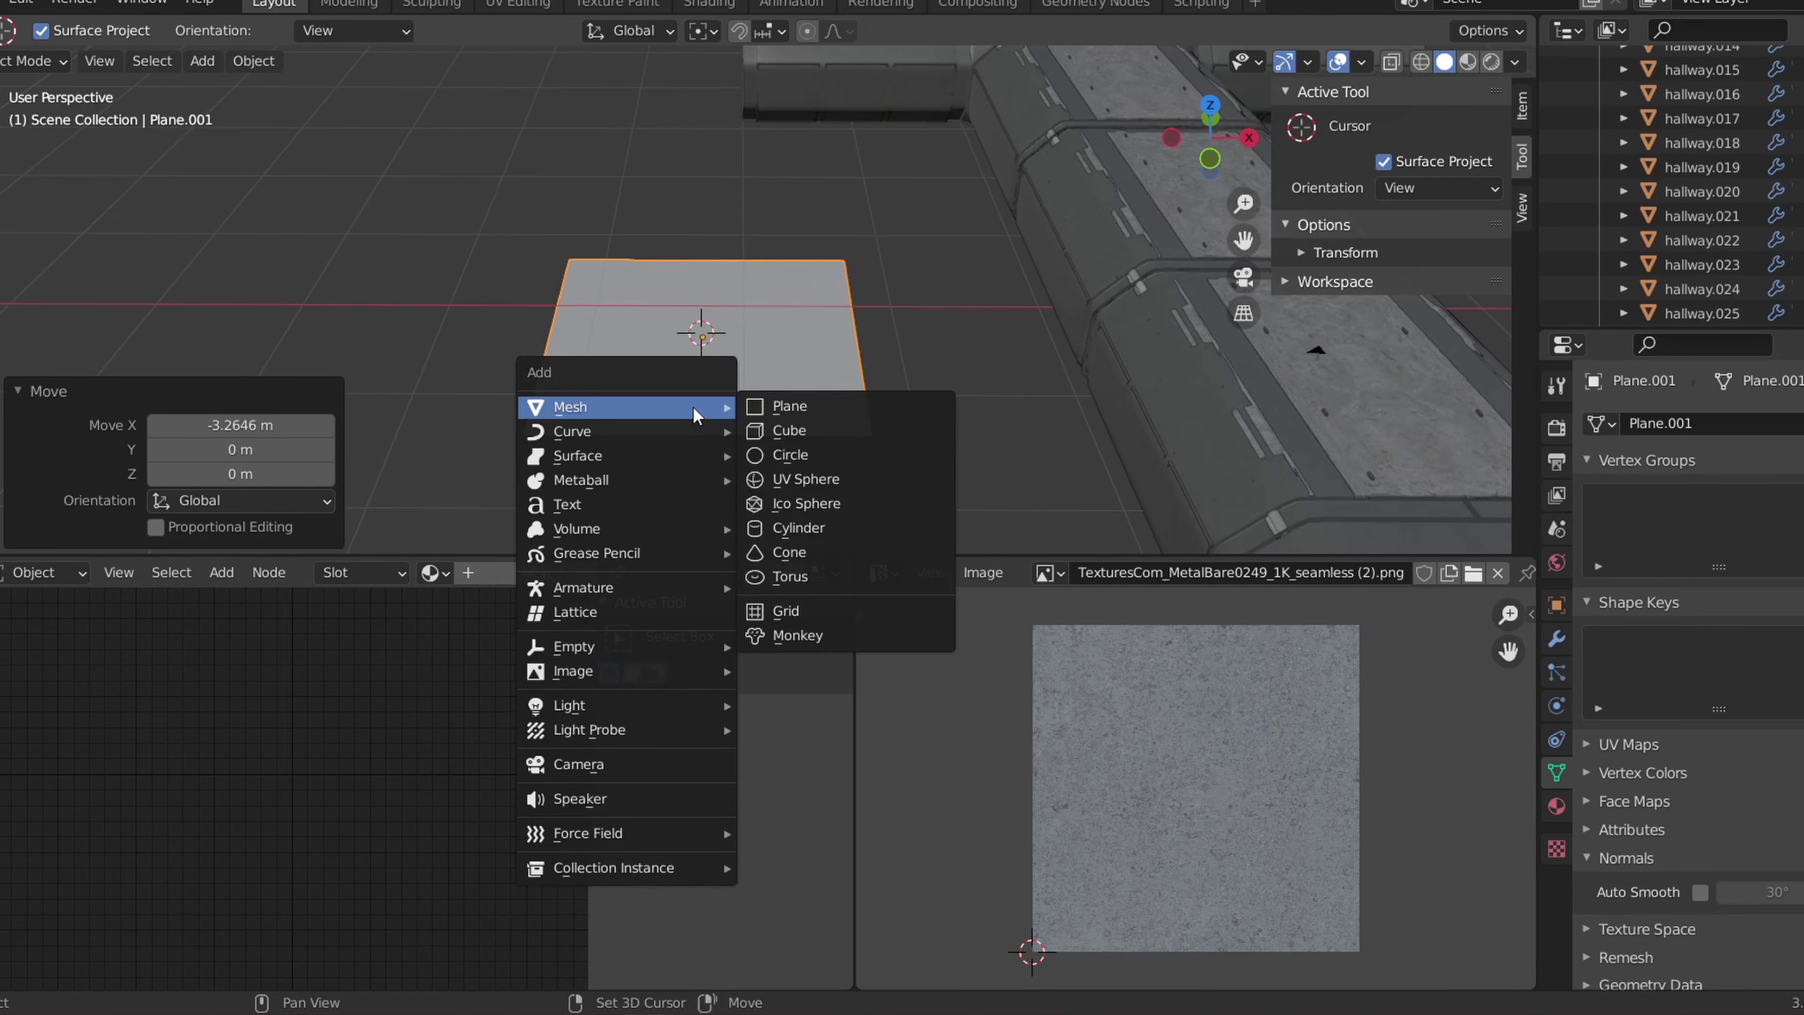
click(769, 427)
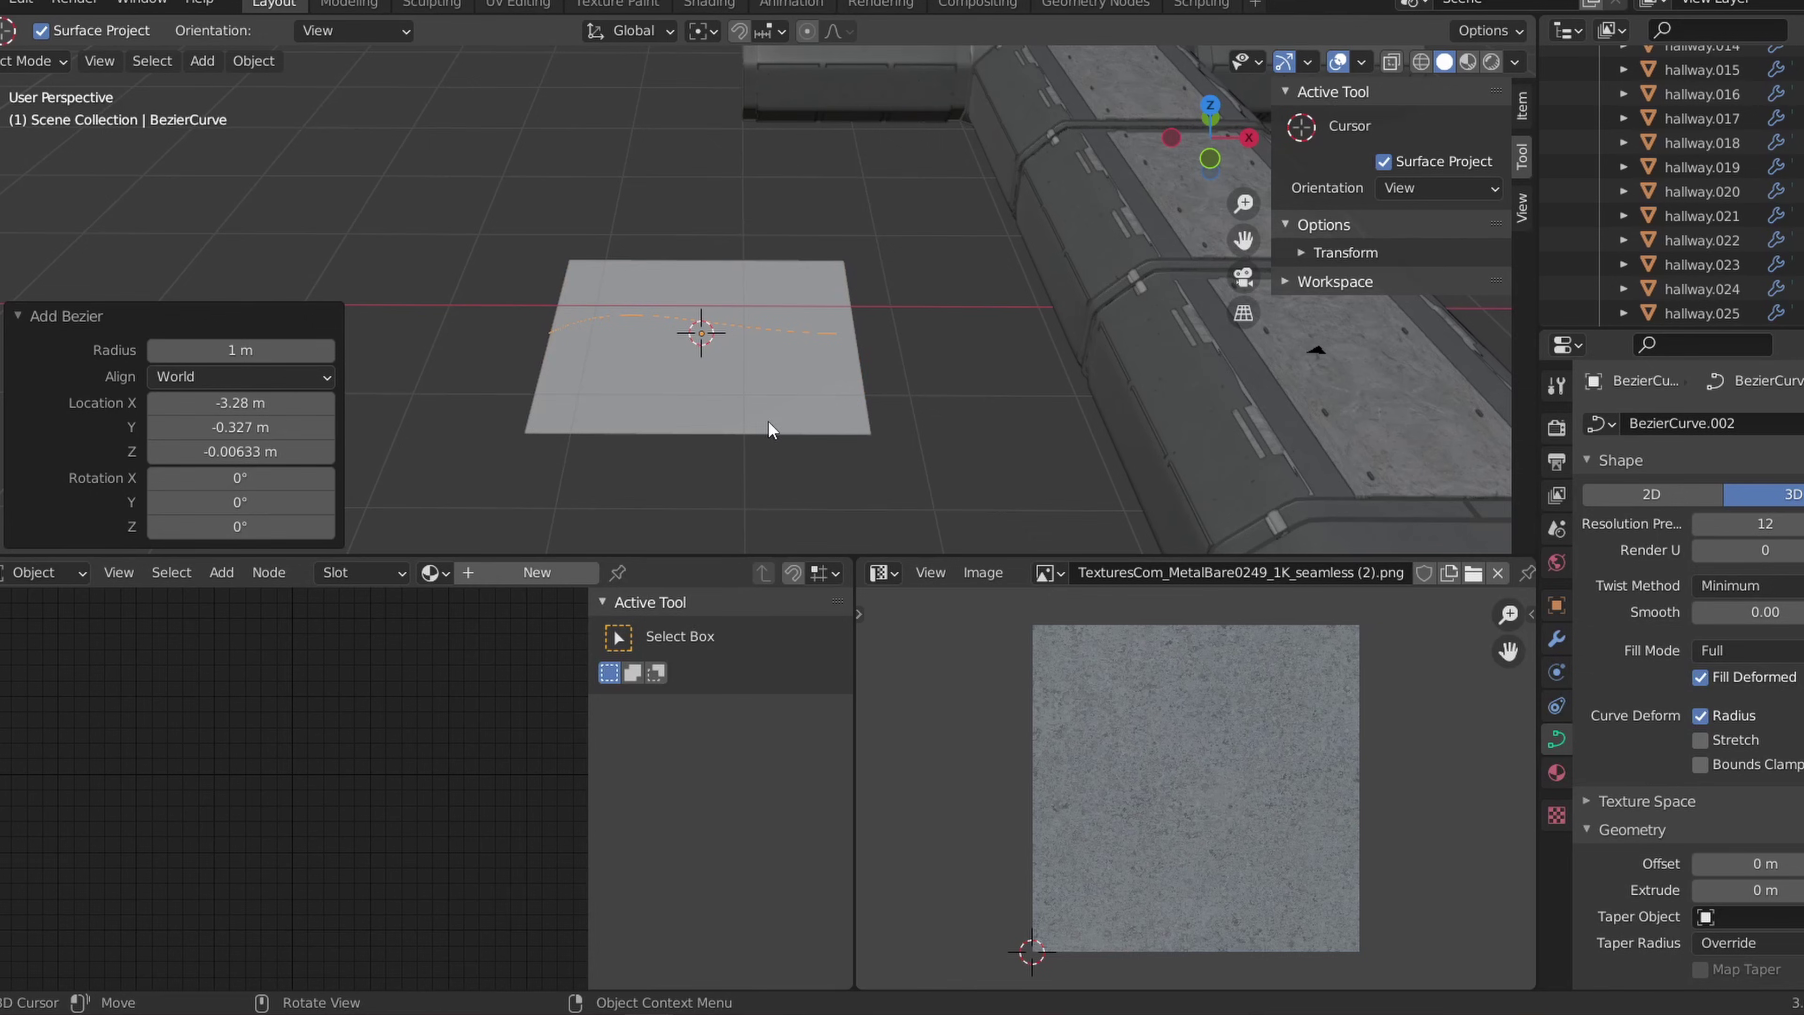
Step: Delete the new curve's control points and draw a freehand S-shaped curve across the plane's surface
key(Tab)
key(x)
click(724, 370)
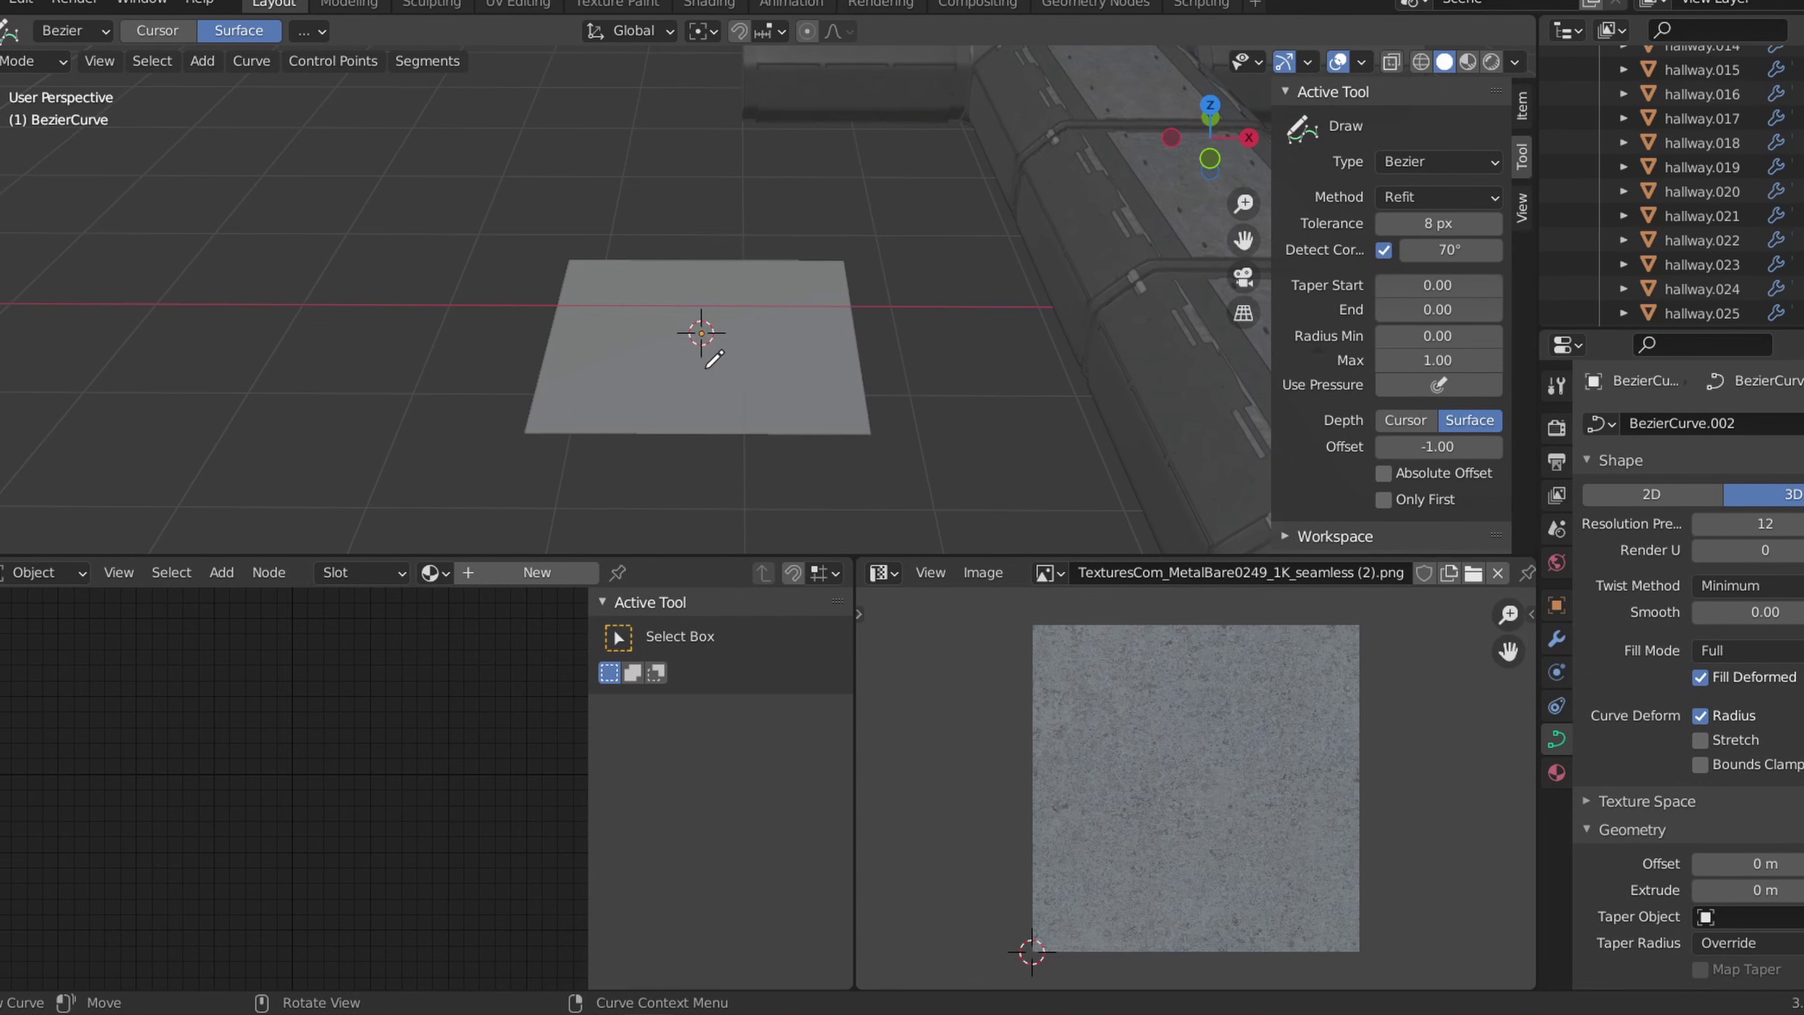
middle_drag(725, 371, 791, 279)
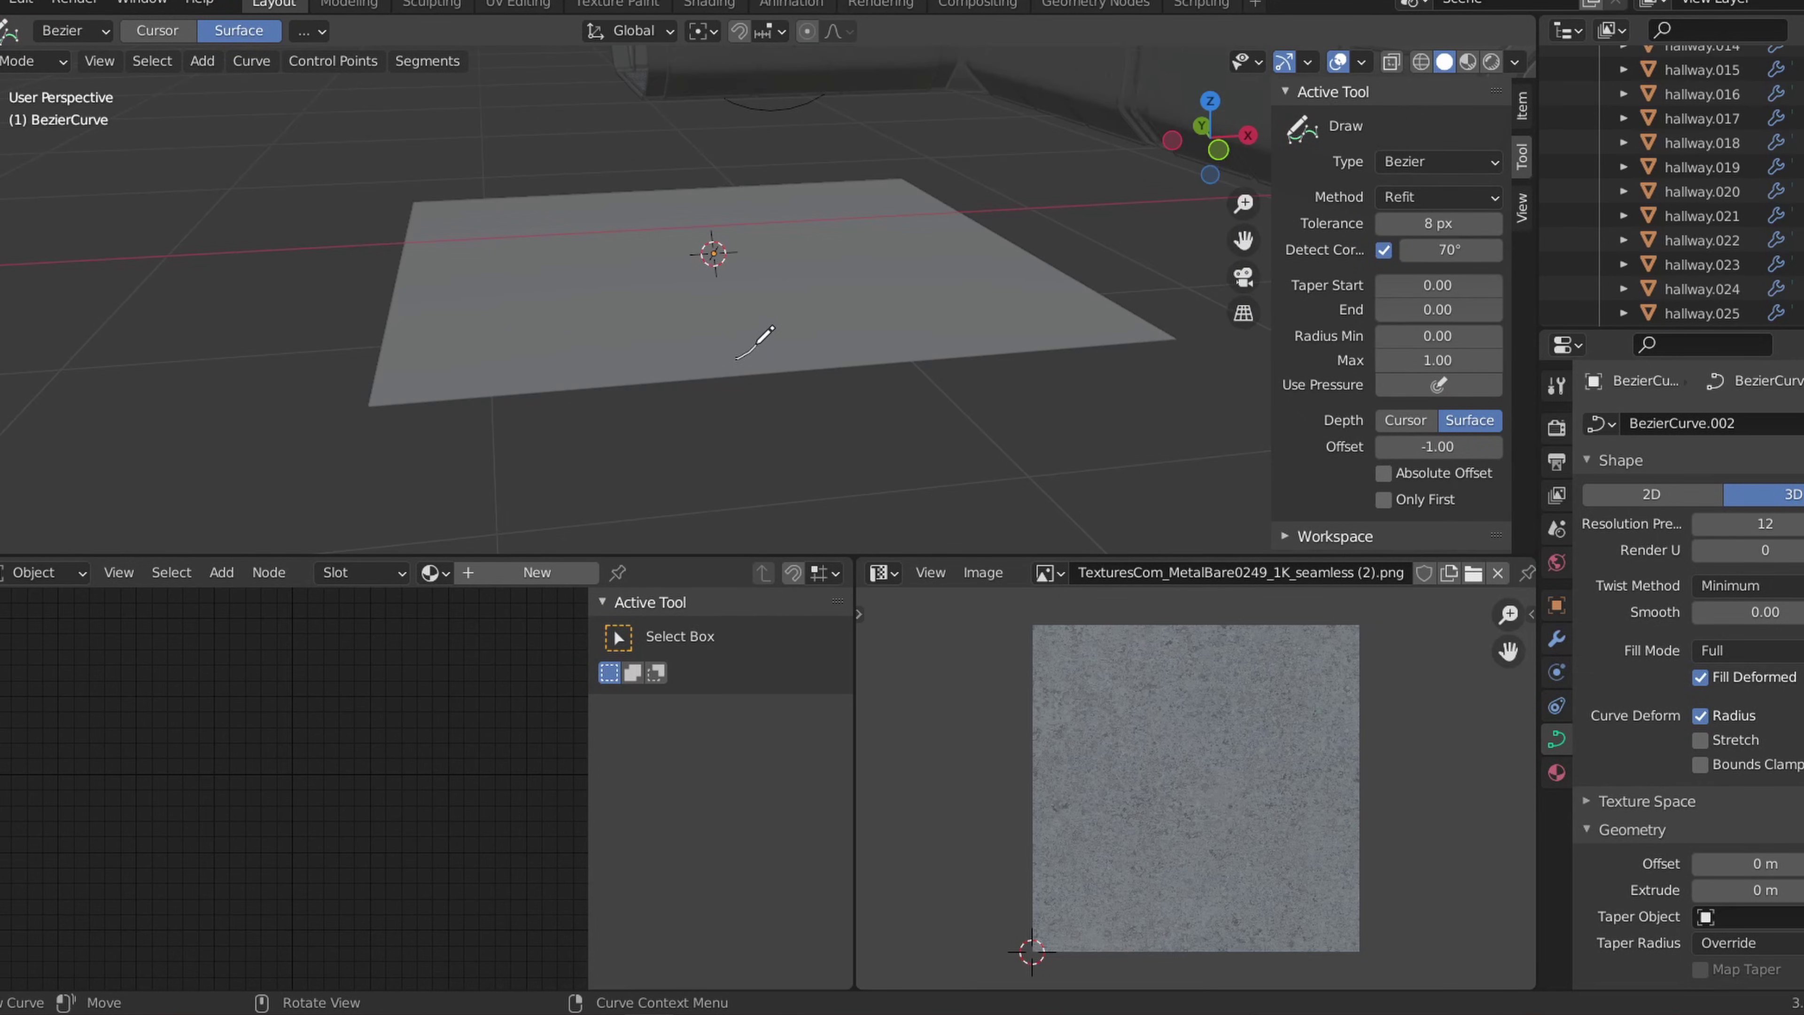
drag(757, 328, 714, 270)
drag(643, 192, 637, 195)
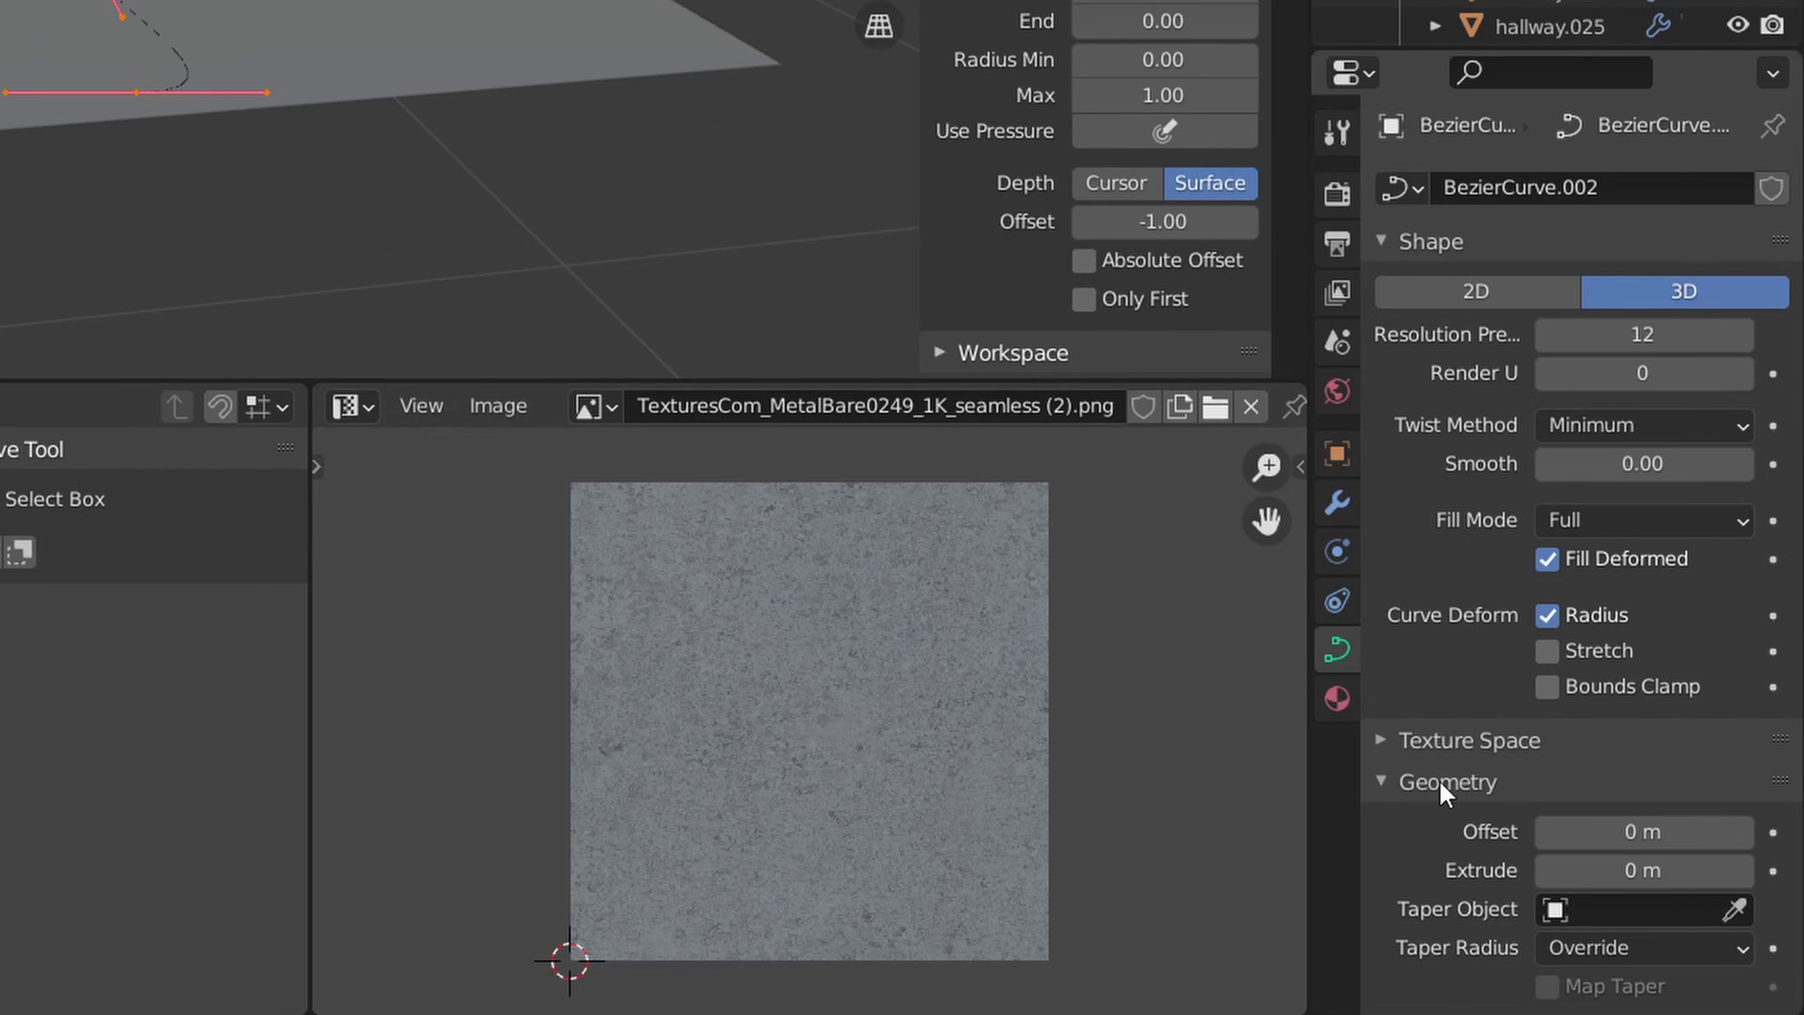
Step: Thicken the drawn curve into a round cable by raising its bevel depth
scroll(1628, 832, down, 8)
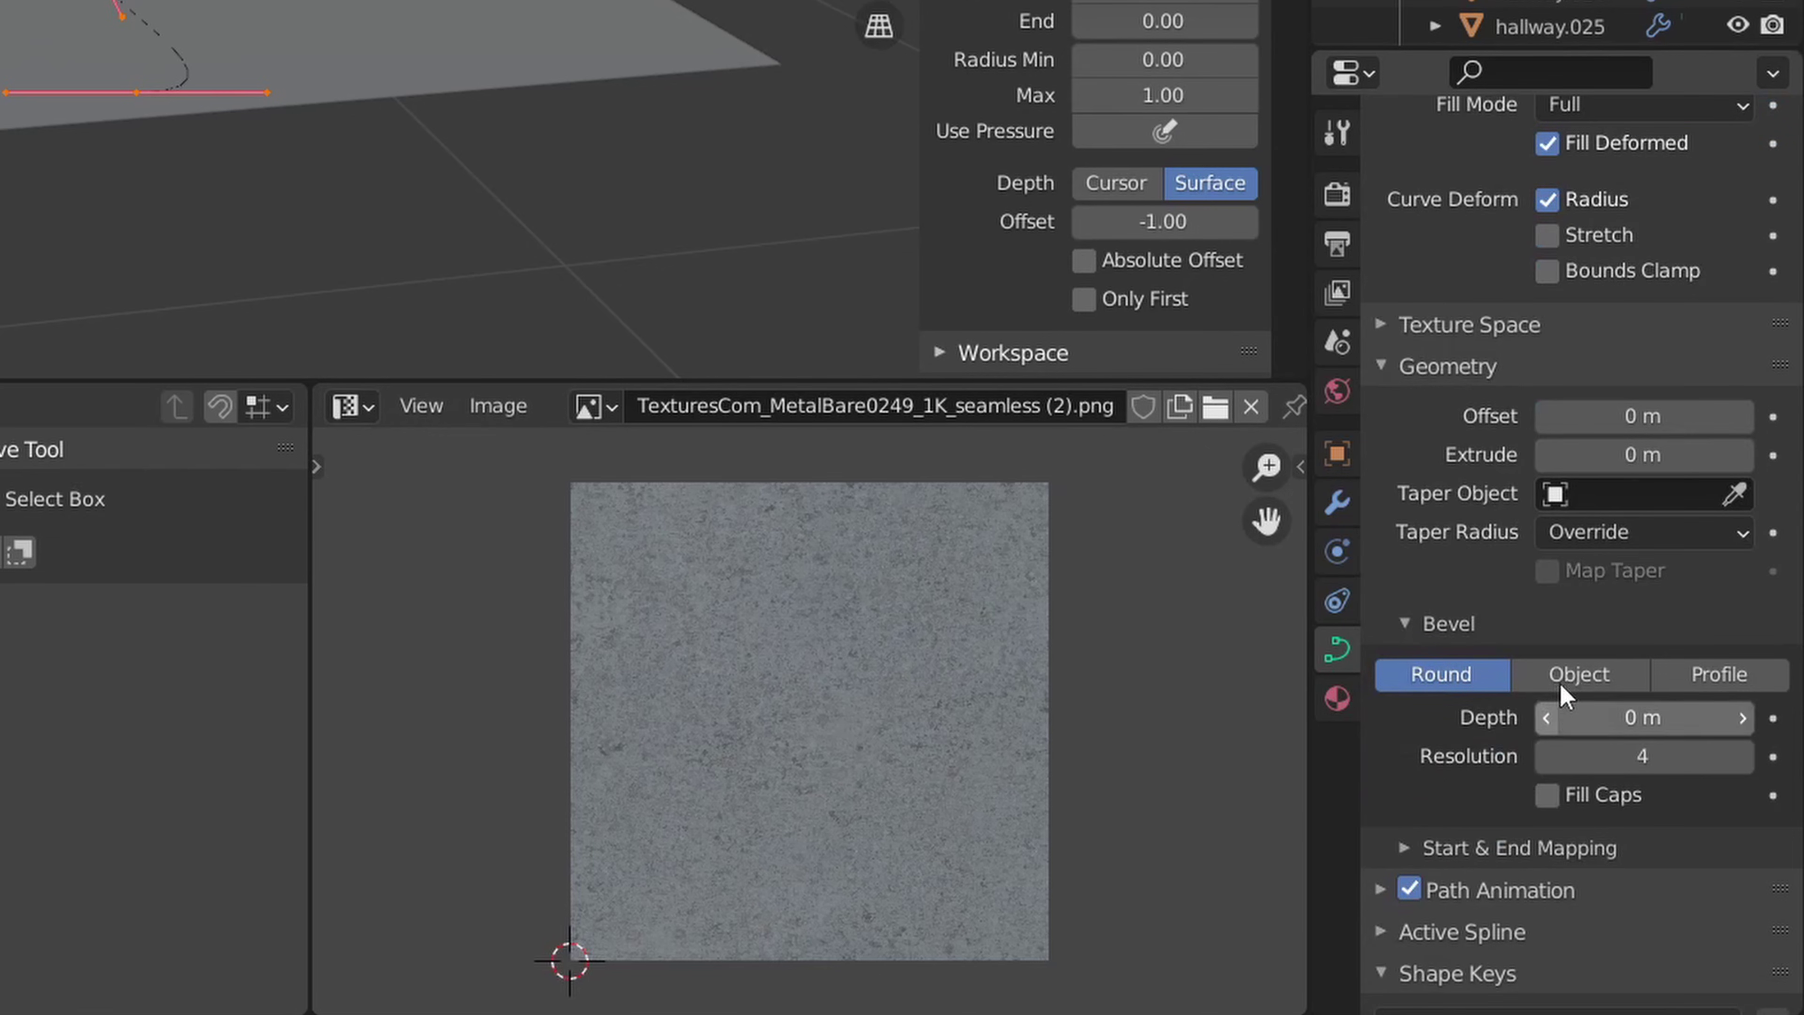
click(1643, 717)
text(0.05)
key(Return)
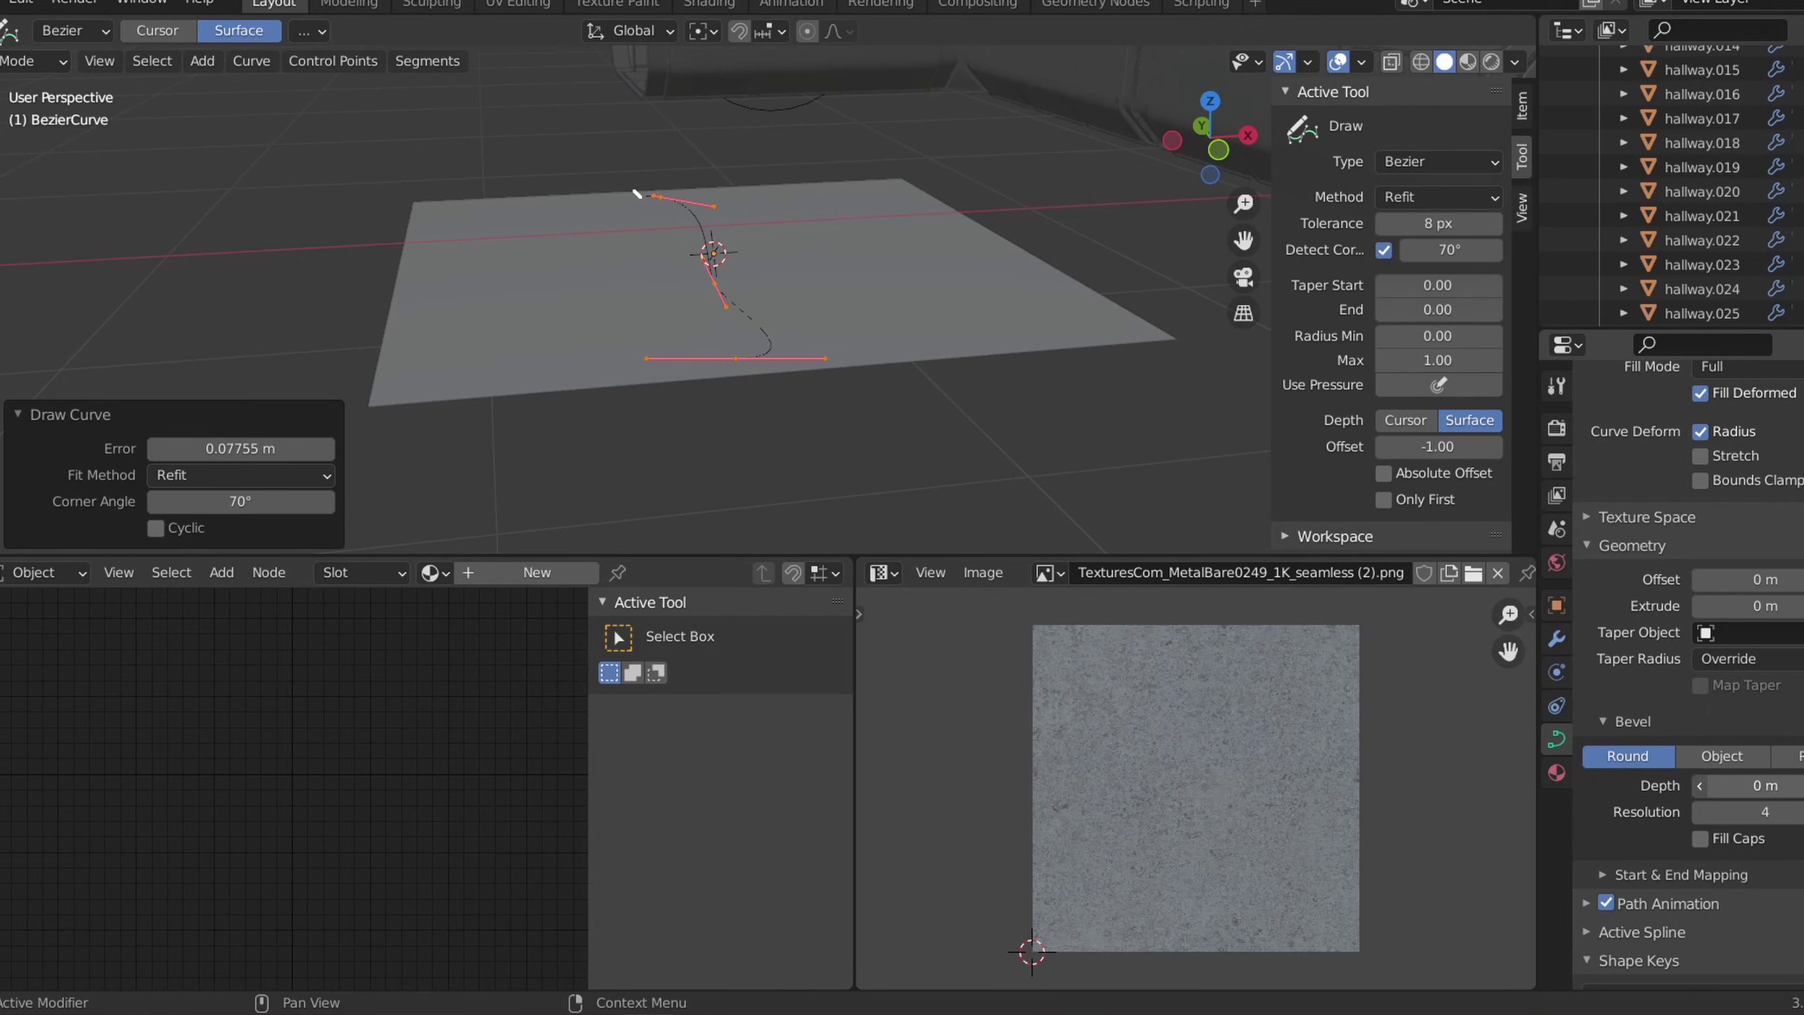
drag(1747, 785, 1761, 784)
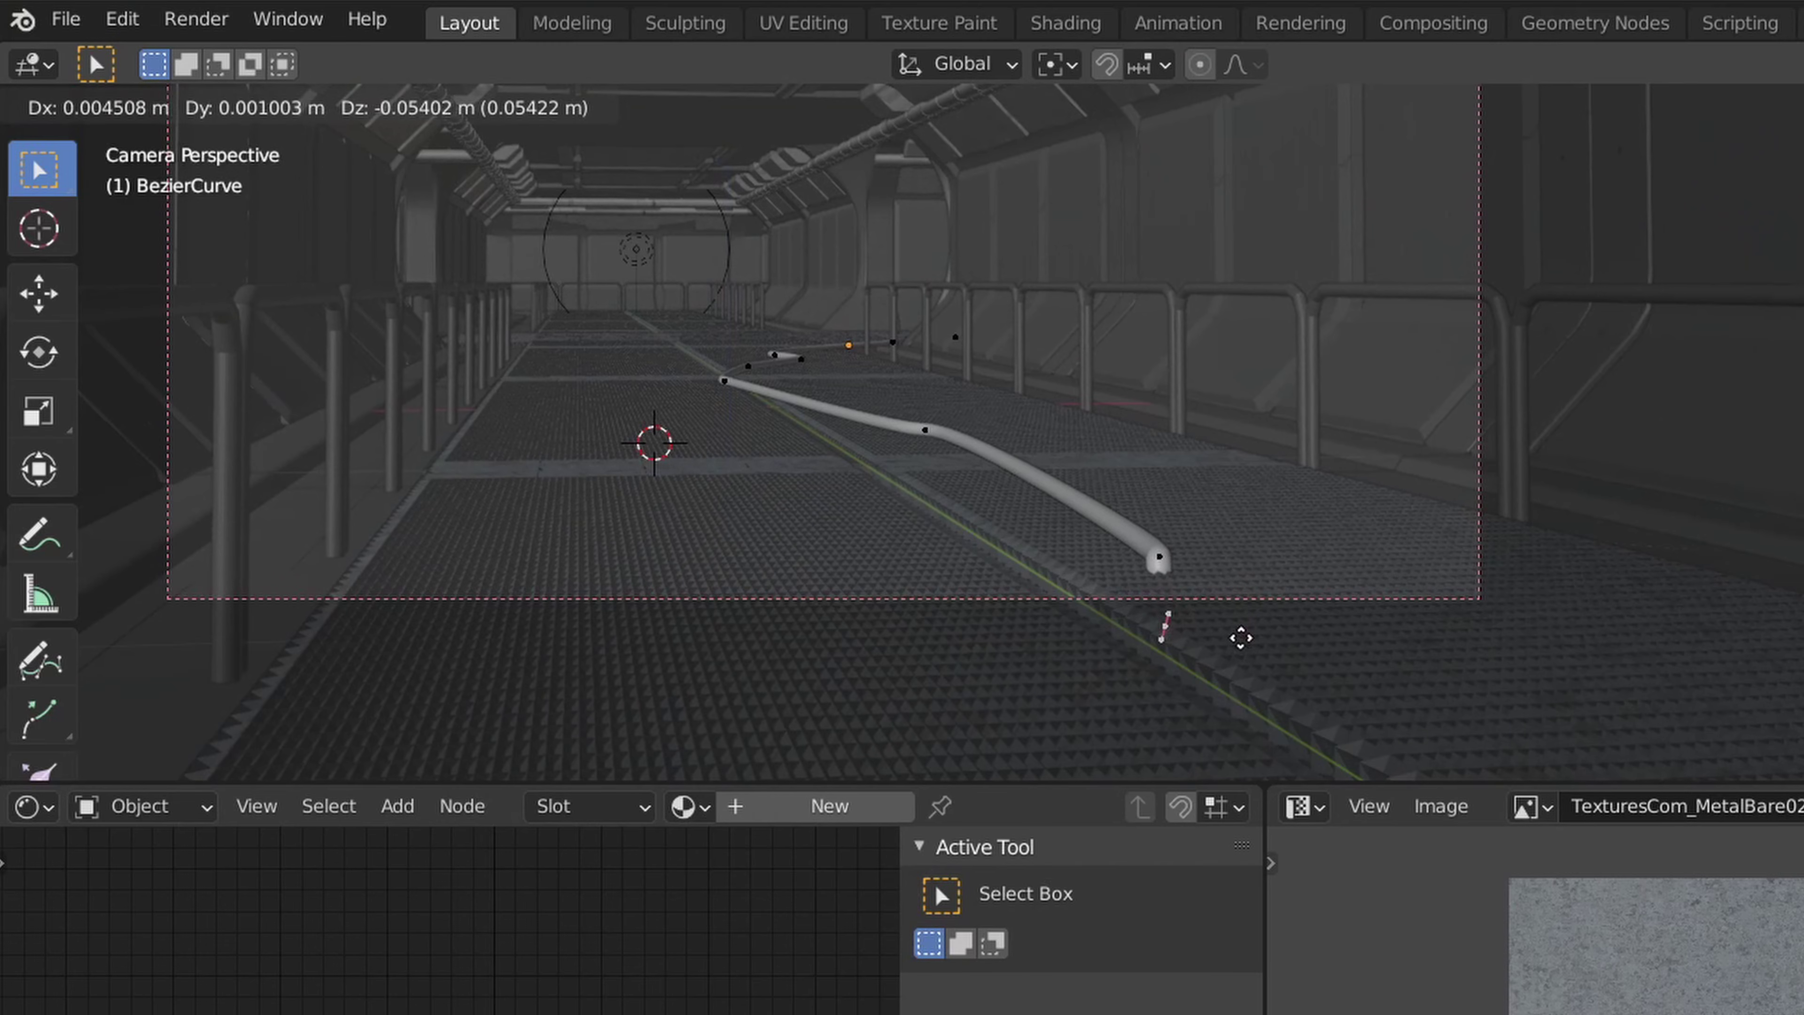
Step: Extend the floor cables along global Y by extruding their end control points, moving one about 0.48 m down the corridor
key(y)
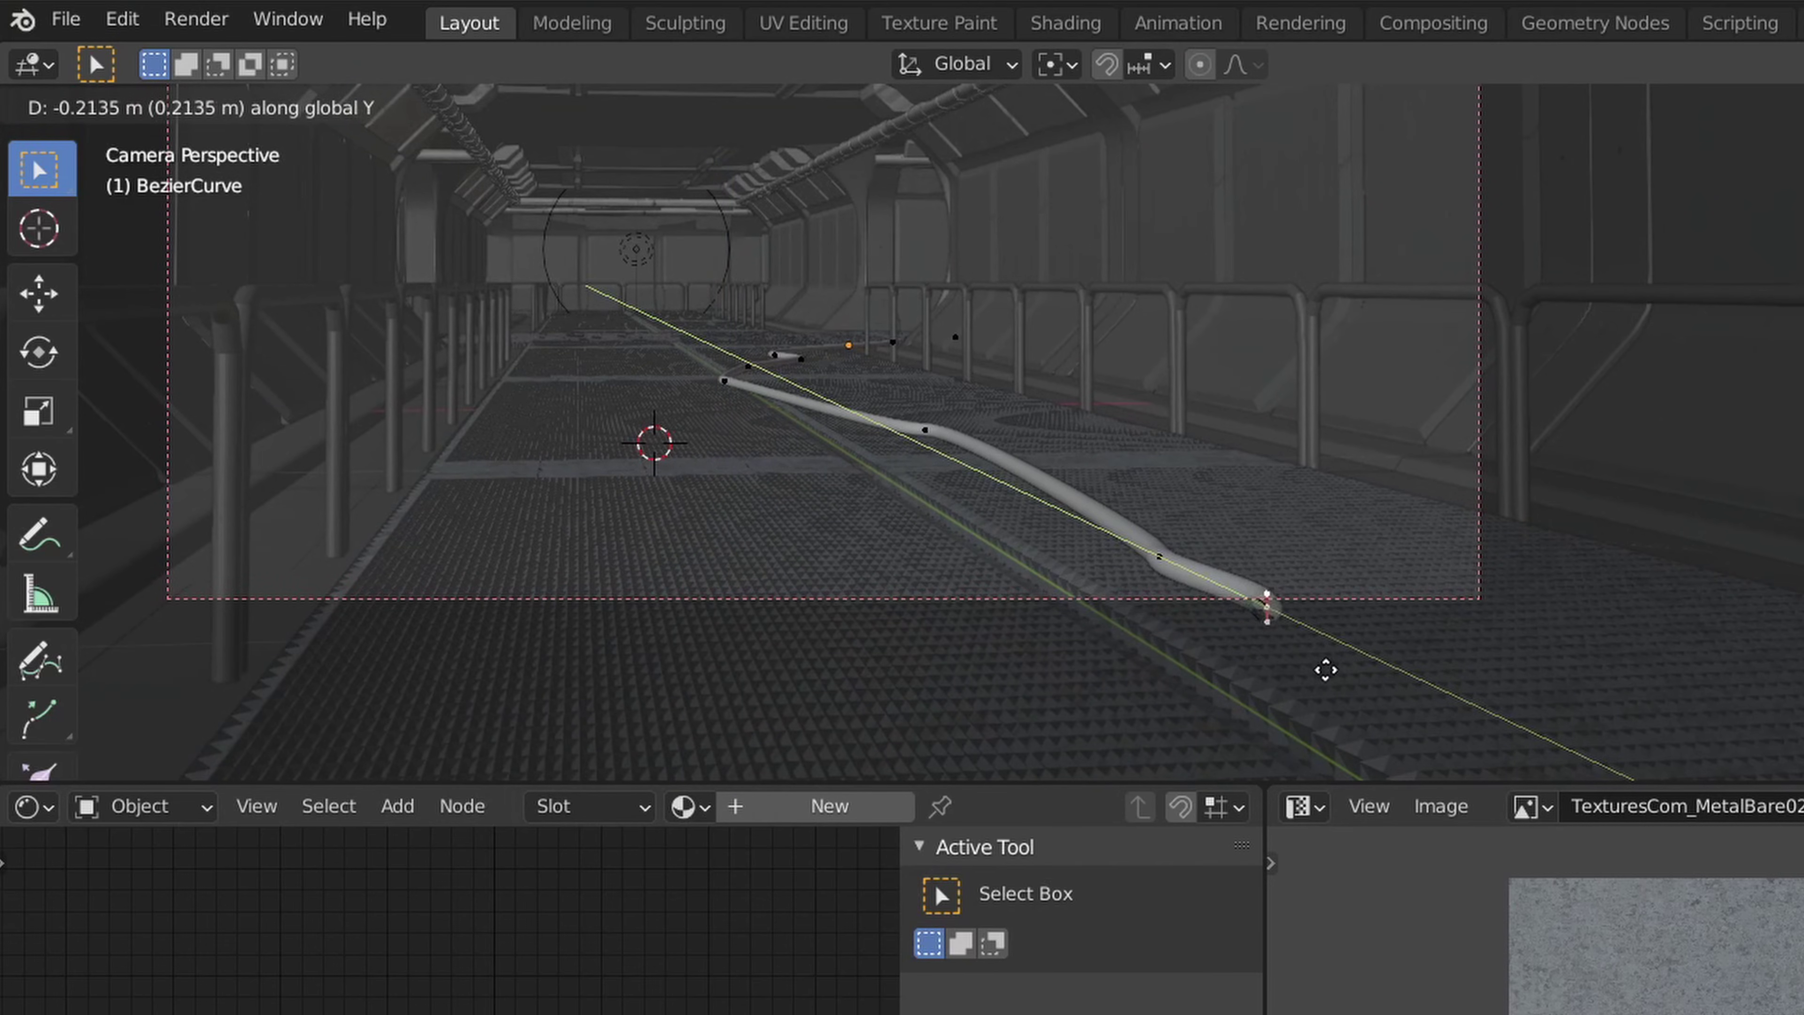
click(1376, 690)
key(e)
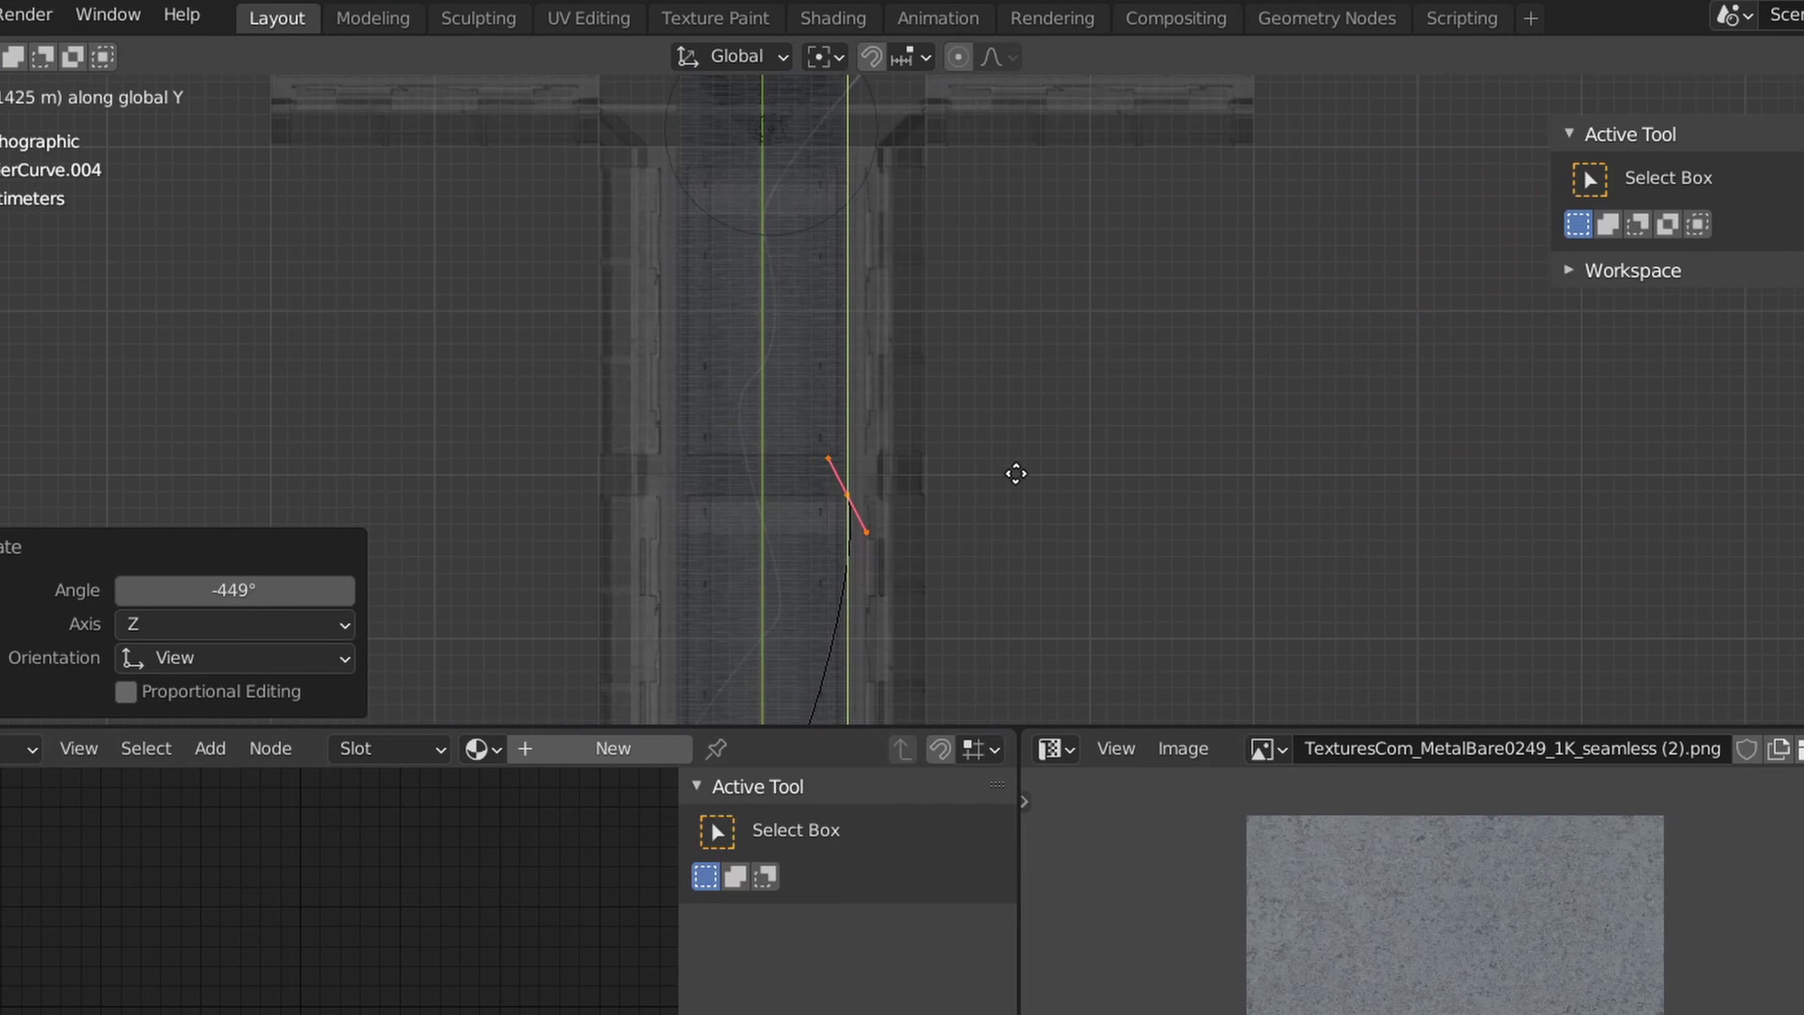
click(1018, 423)
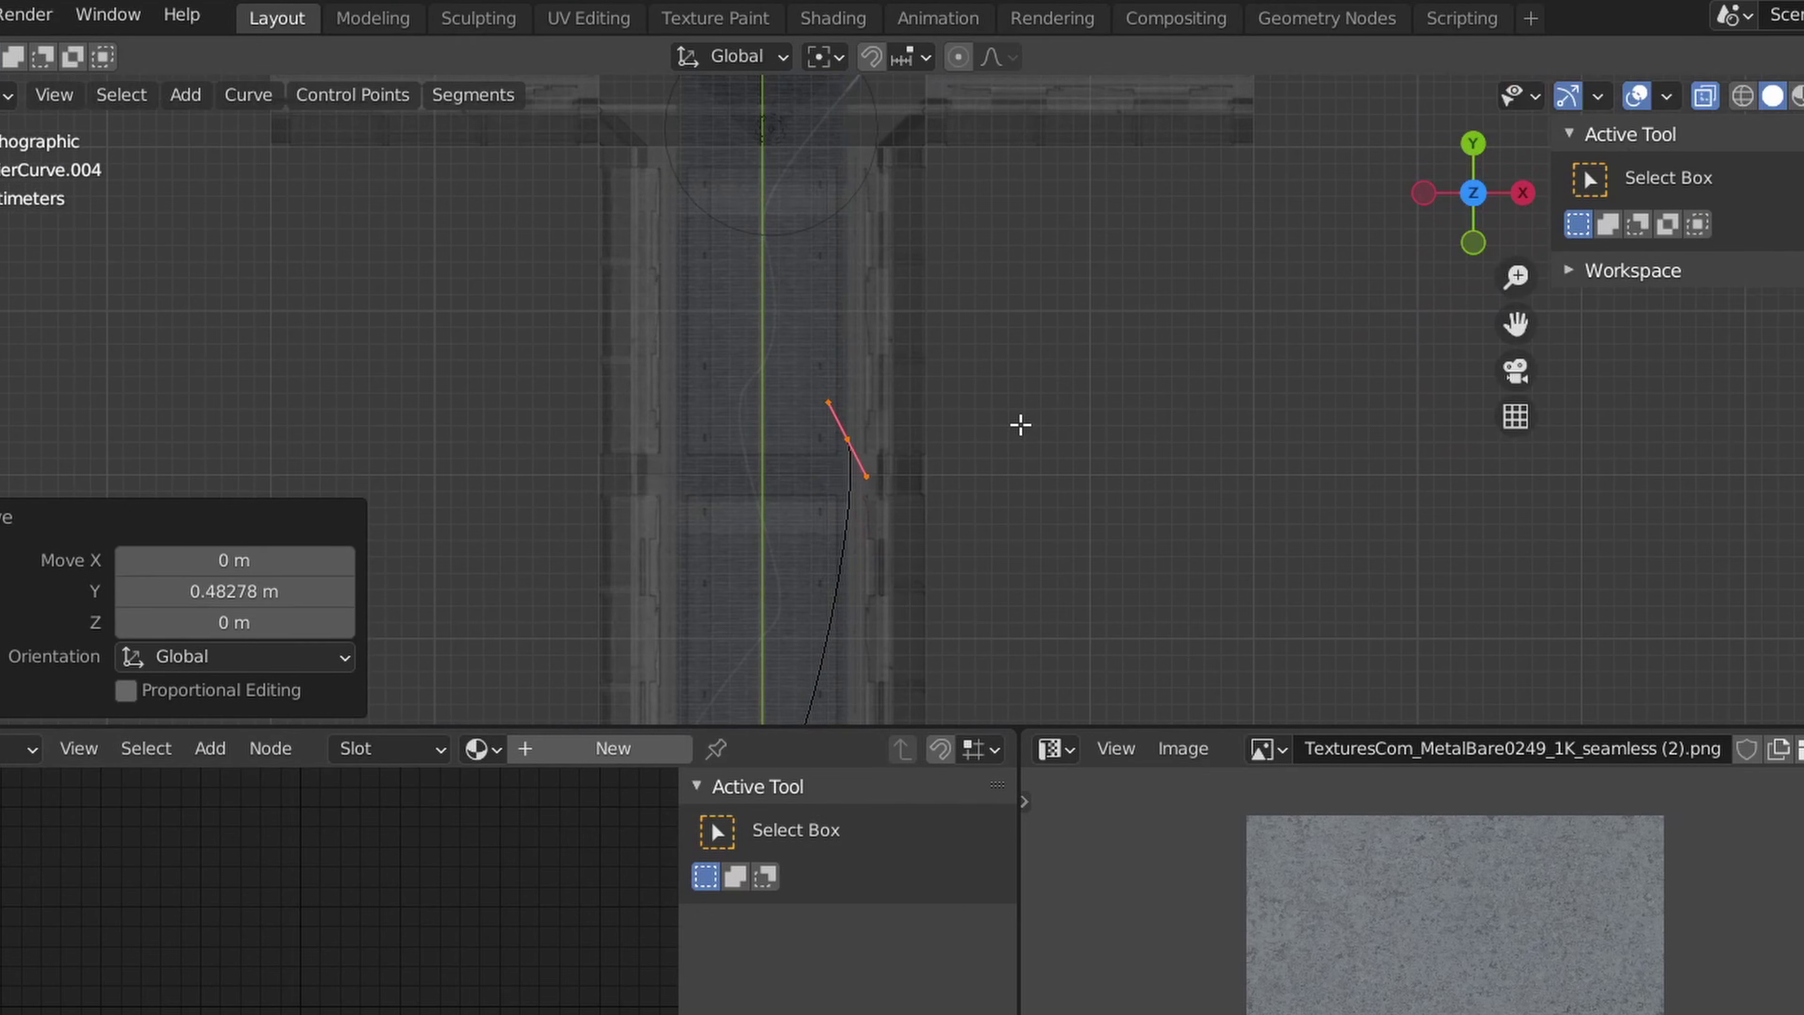
key(e)
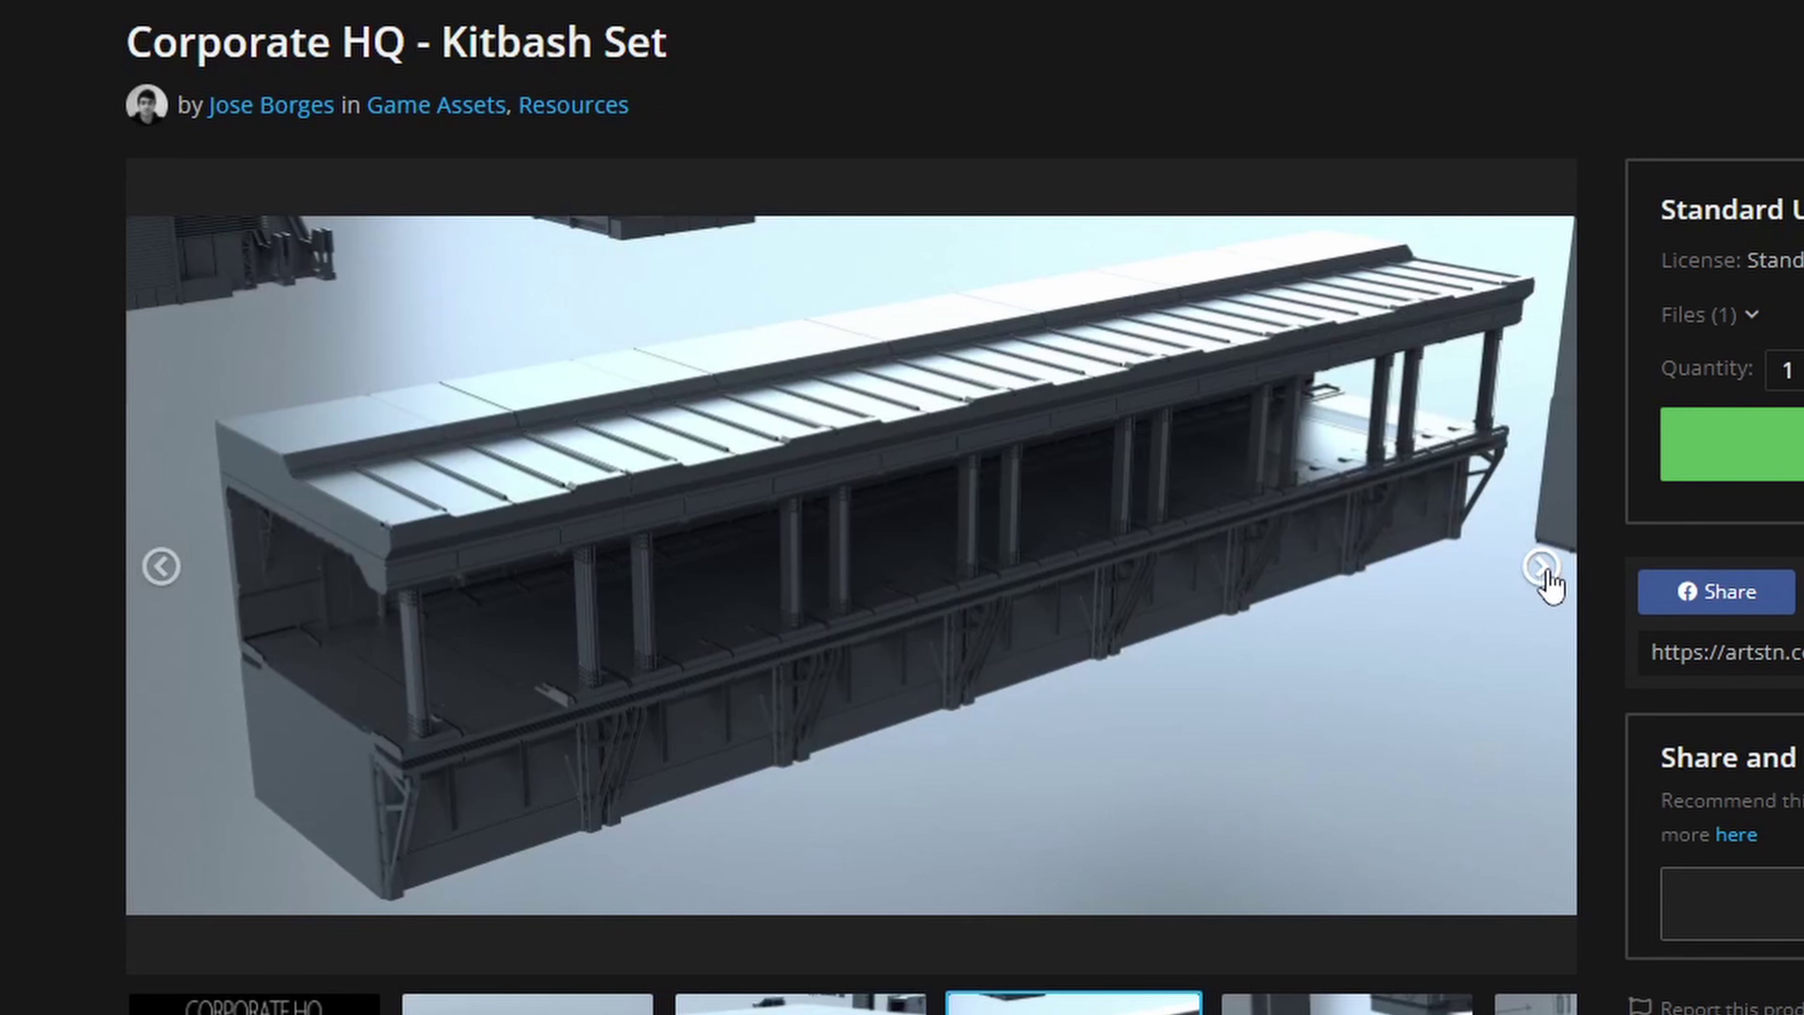
Step: Browse the preview images of the Corporate HQ - Kitbash Set on its product page in the web browser
click(1543, 573)
click(1543, 572)
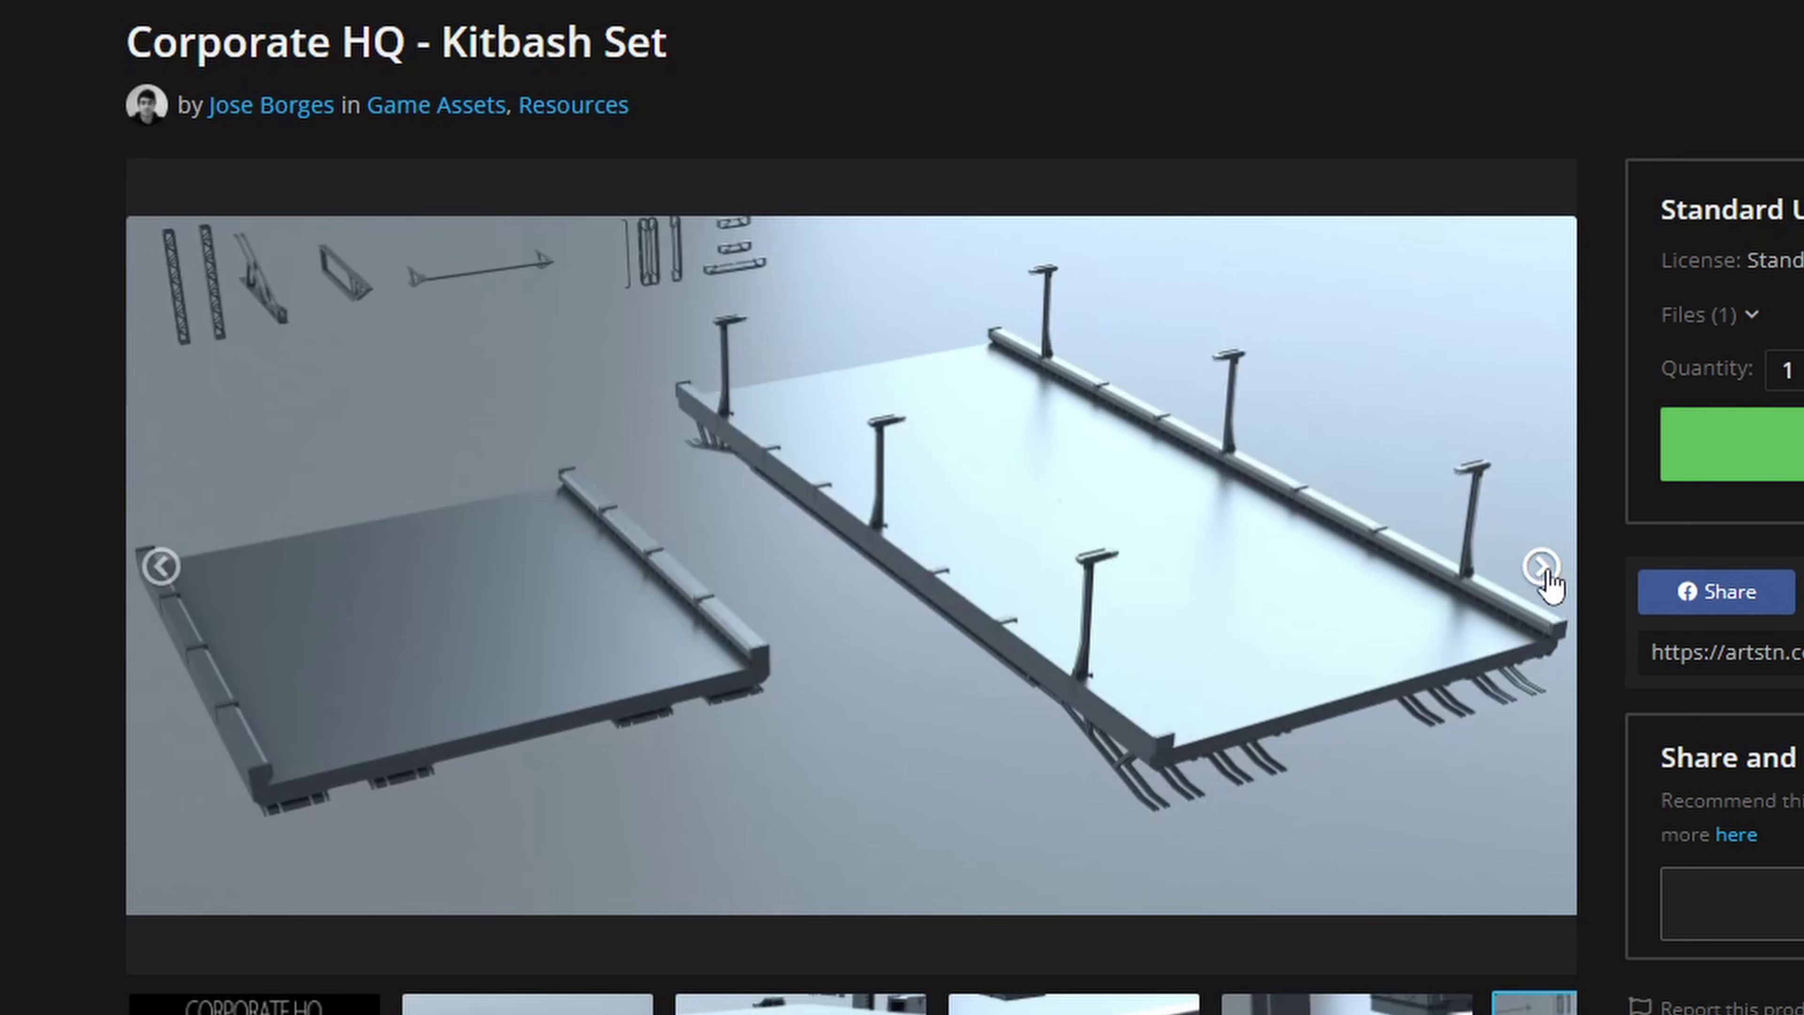